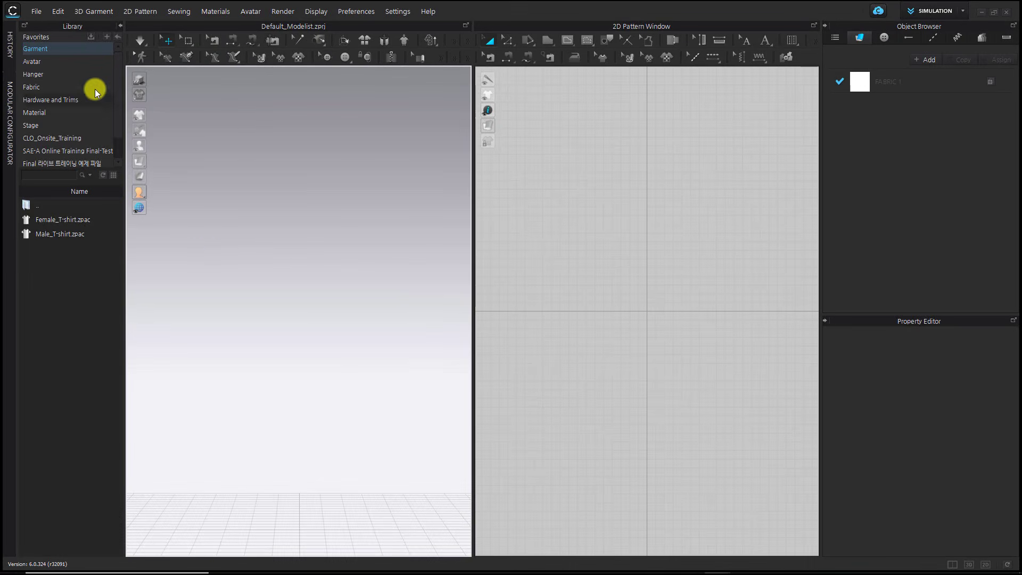
- Load the FV2_Feifei avatar from the Female_V2 avatar folder in the library
left_click(53, 63)
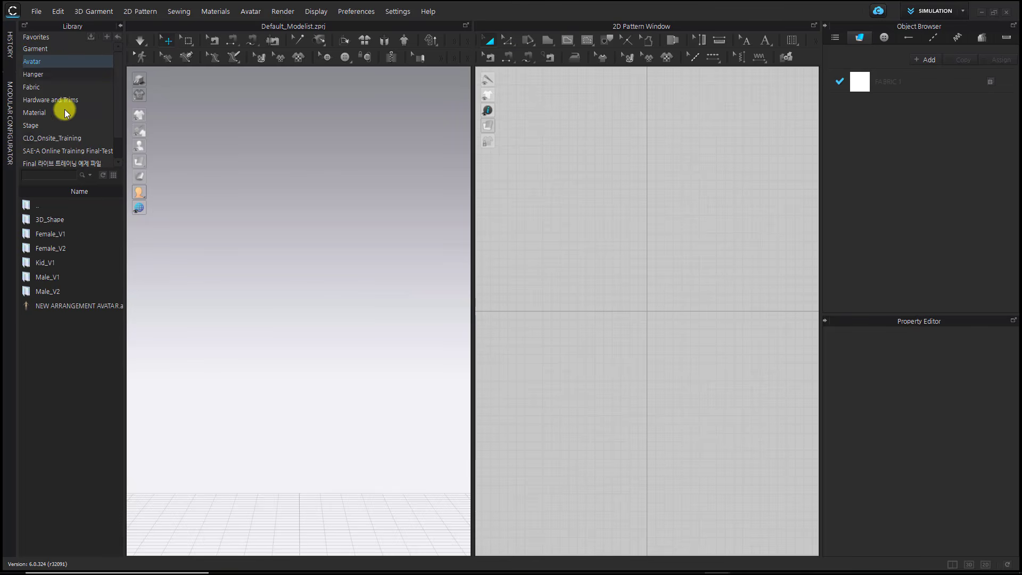
double_click(74, 248)
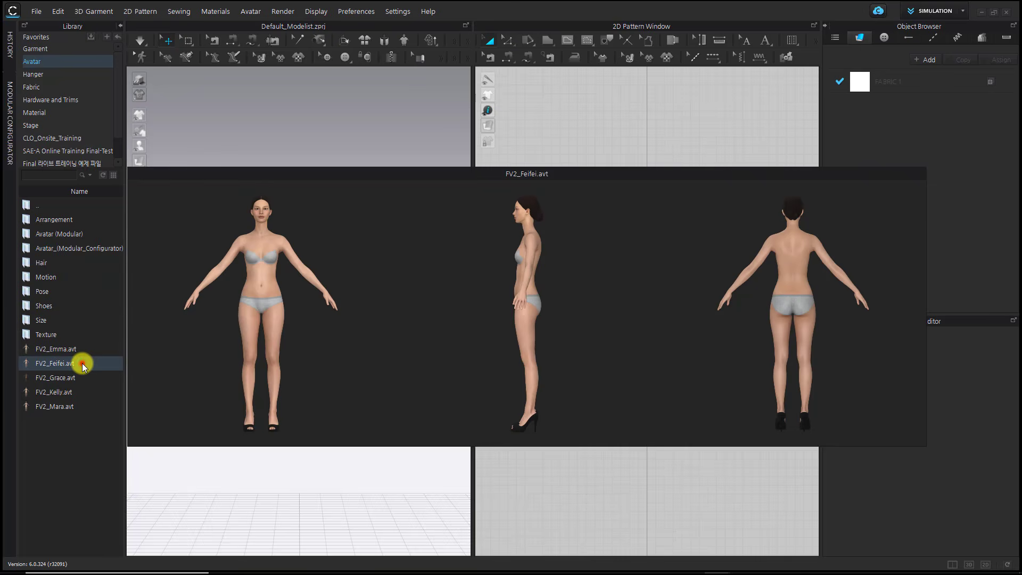
double_click(82, 363)
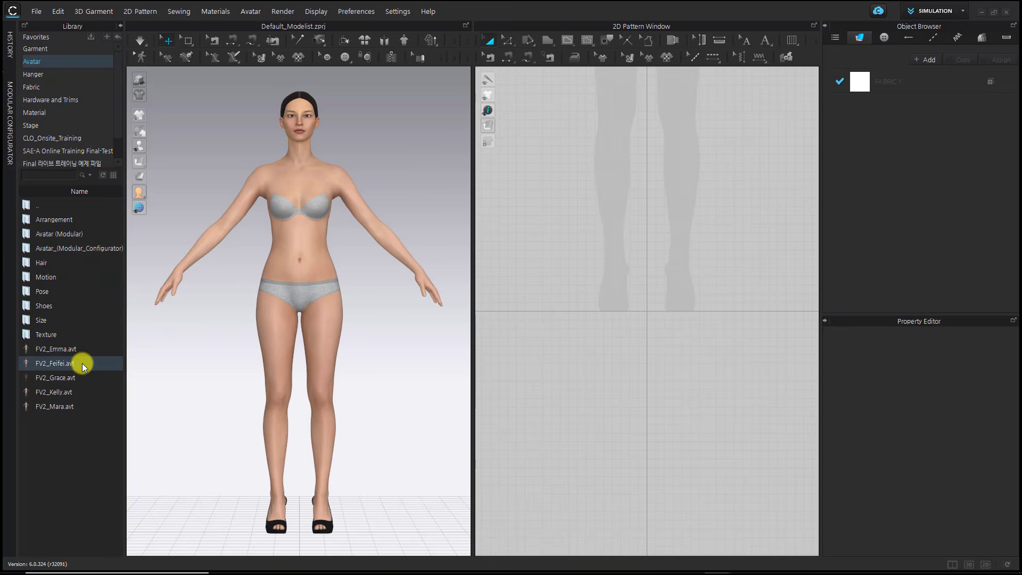
- Apply the US_ASTM_Missy_Curvy_10.avs size file from the US_ASTM_Missy_Curvy folder to the avatar
double_click(55, 320)
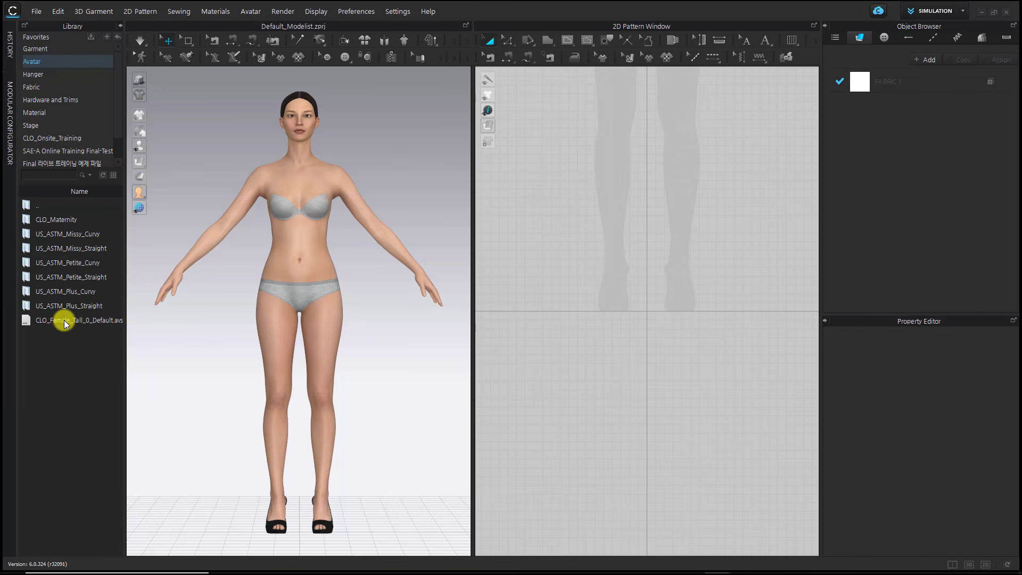
double_click(109, 236)
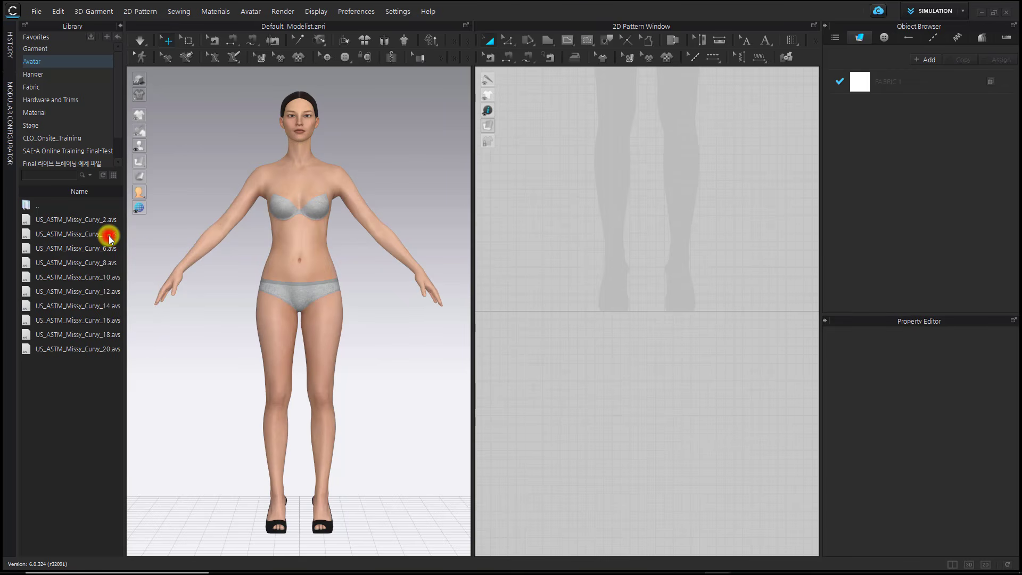
left_click(114, 280)
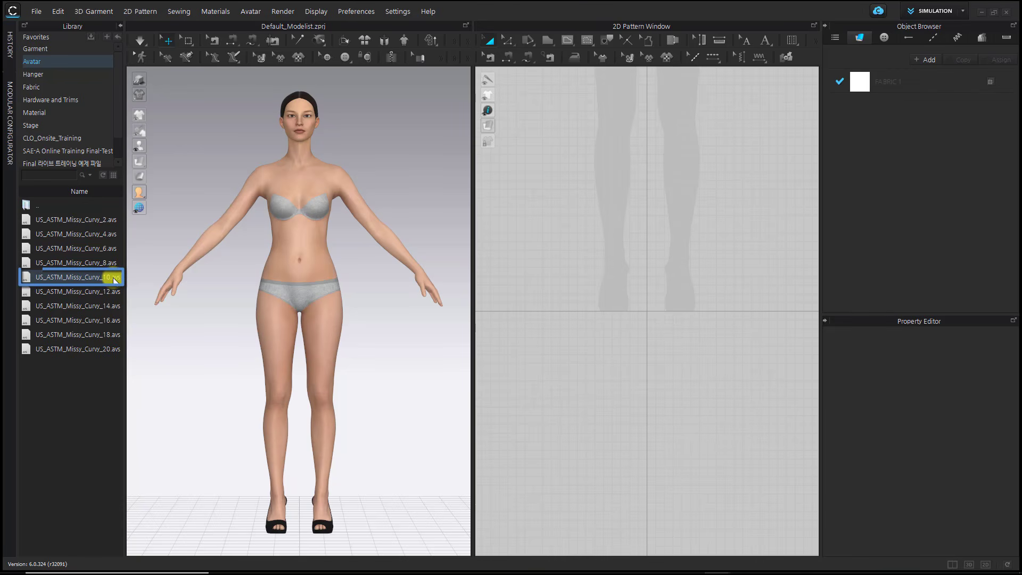
double_click(114, 279)
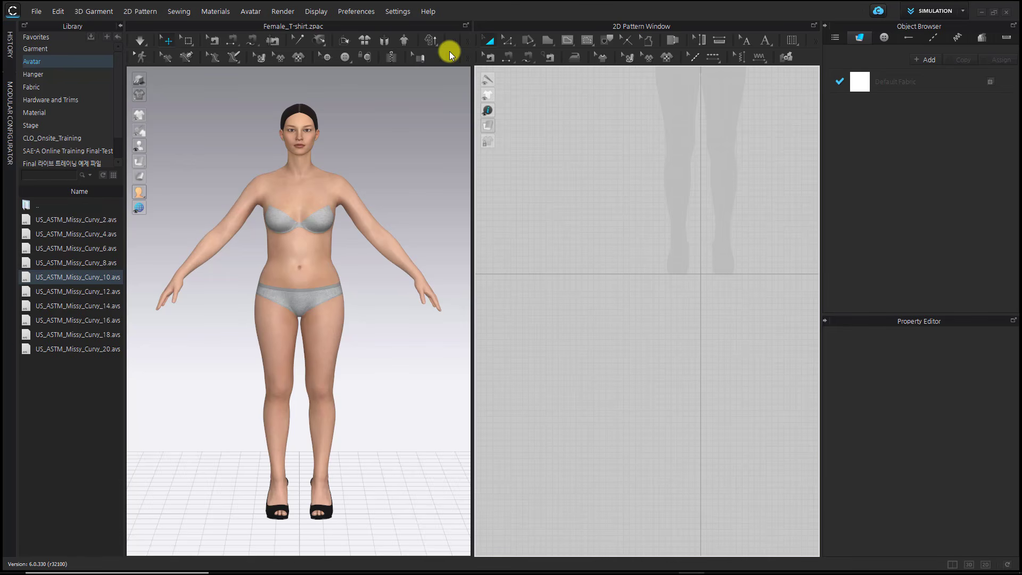
- Check the Unit System in the User Interface settings and keep it on Inch
left_click(398, 12)
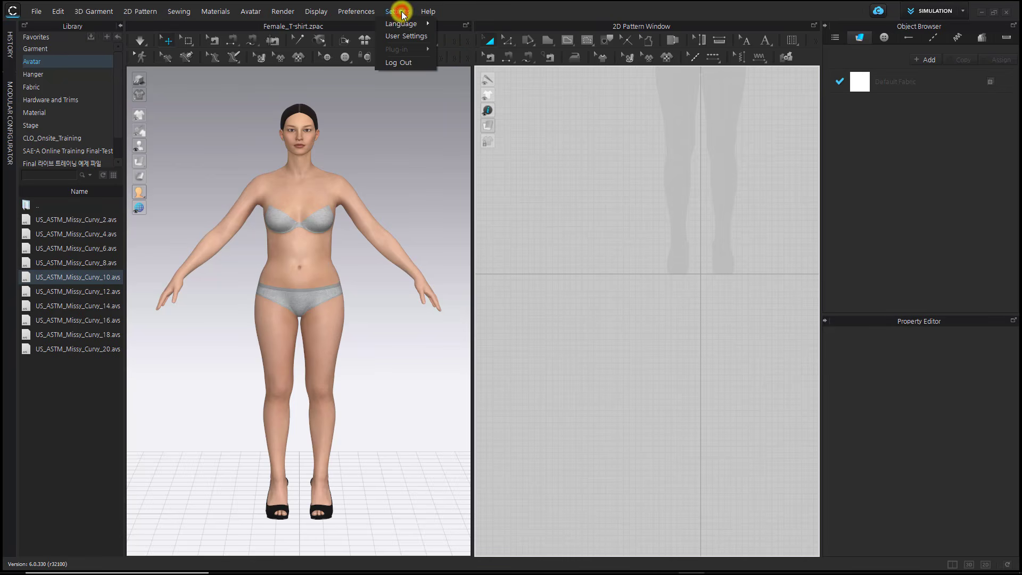
left_click(406, 36)
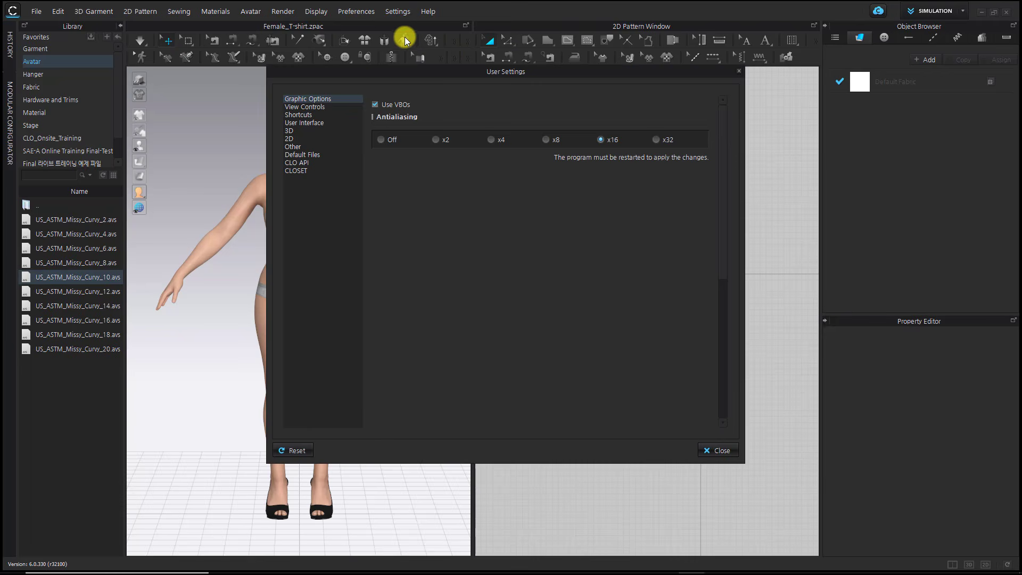
left_click(322, 123)
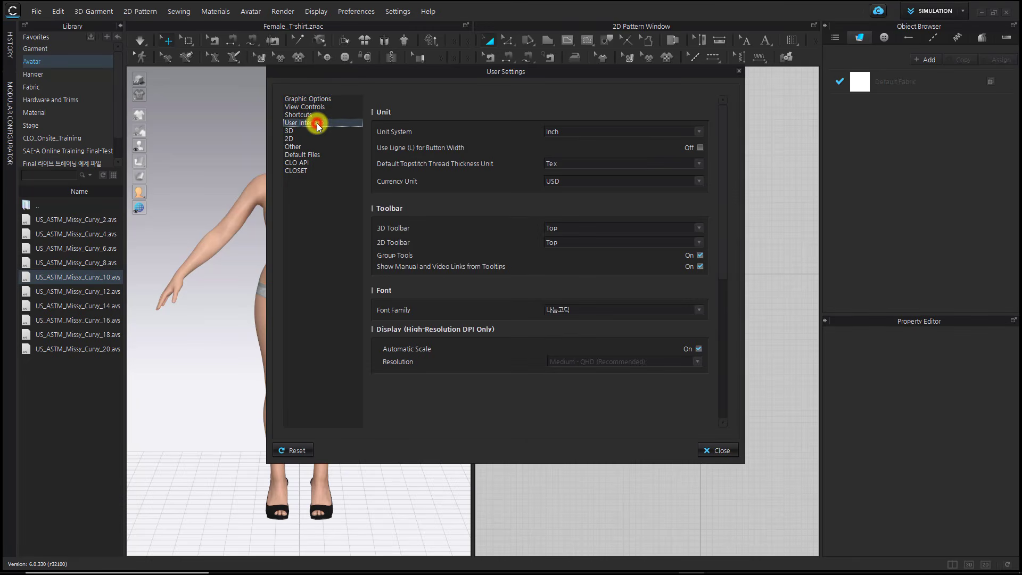
left_click(698, 132)
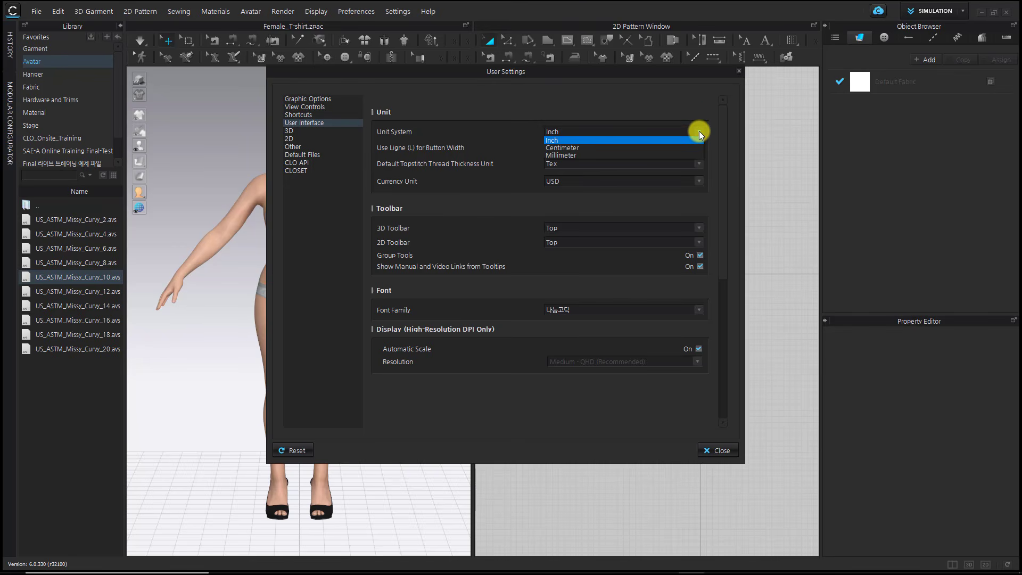
left_click(698, 131)
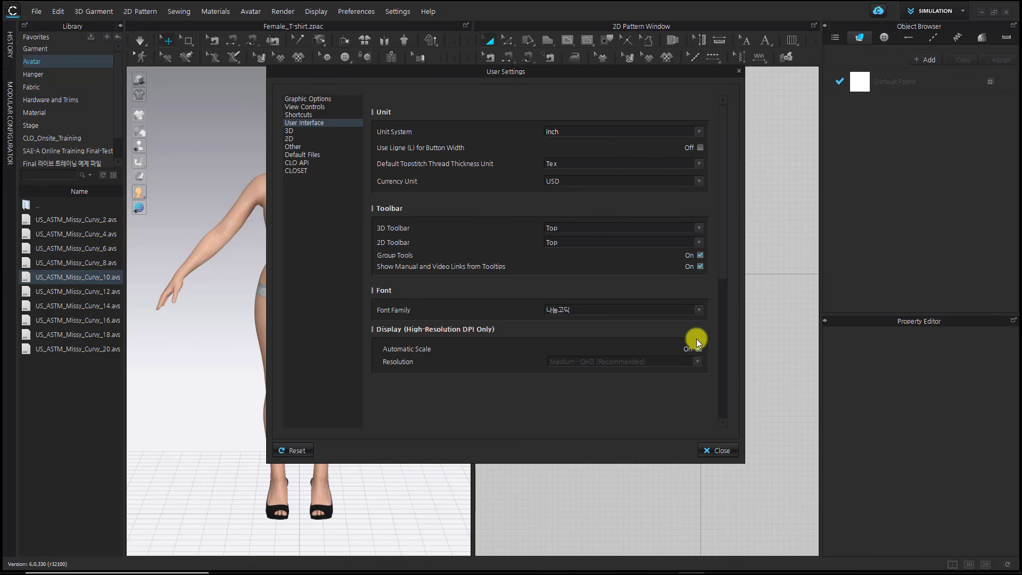
left_click(719, 450)
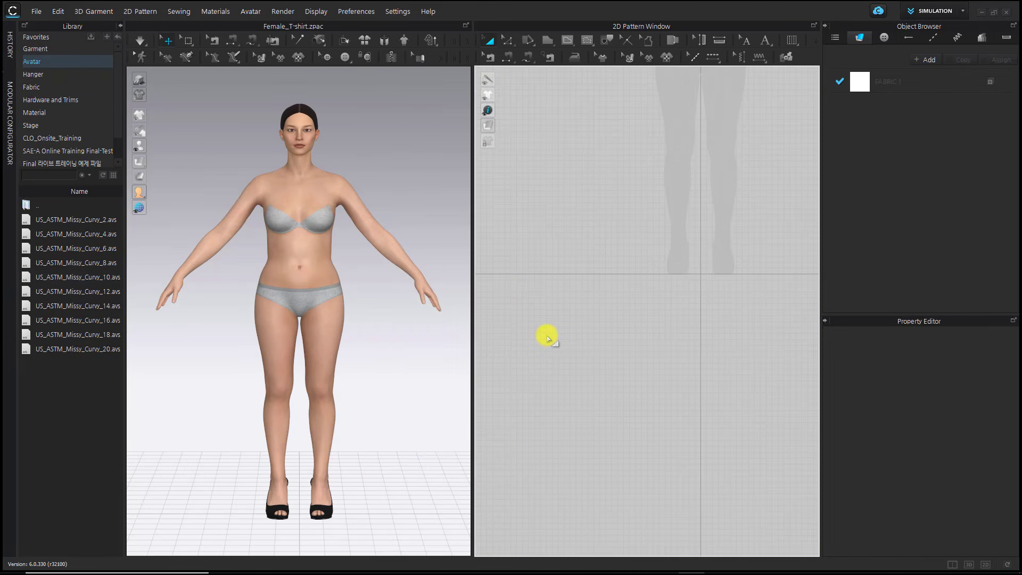
- Search the fabric library for MUSLIN and replace the default fabric with Muslin_22X22
left_click(39, 90)
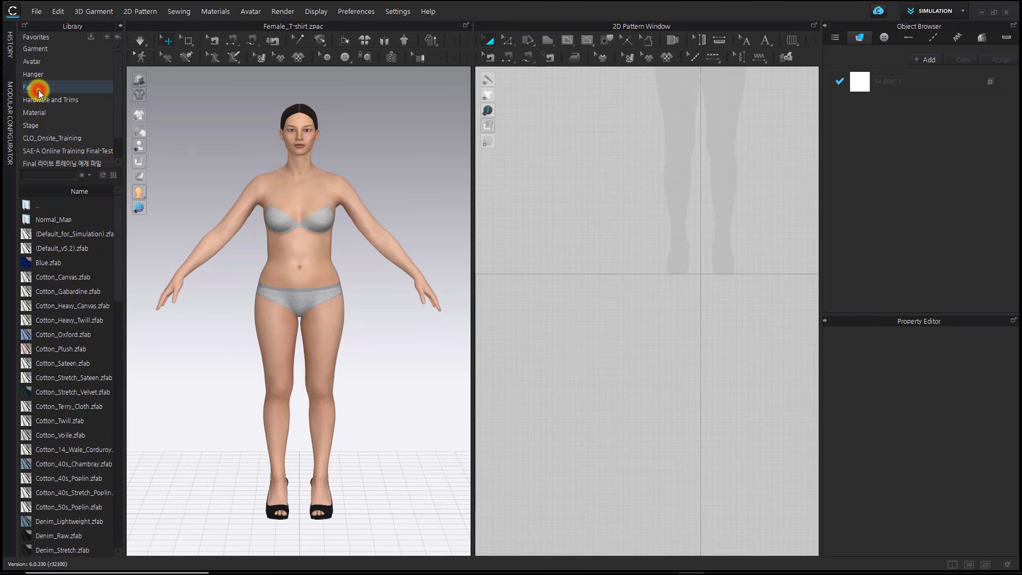
left_click(42, 178)
type("MUSLIN")
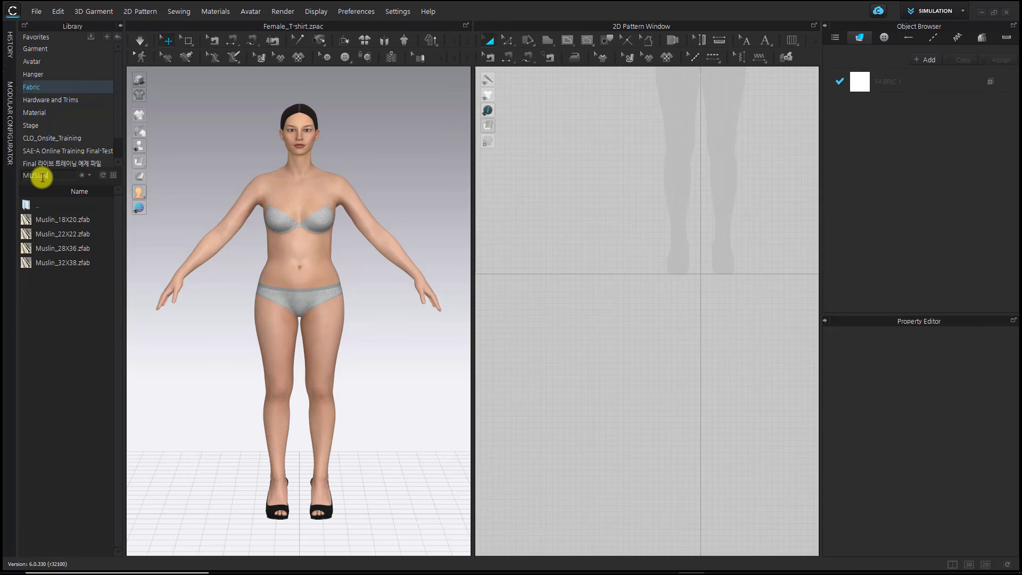
left_click(58, 235)
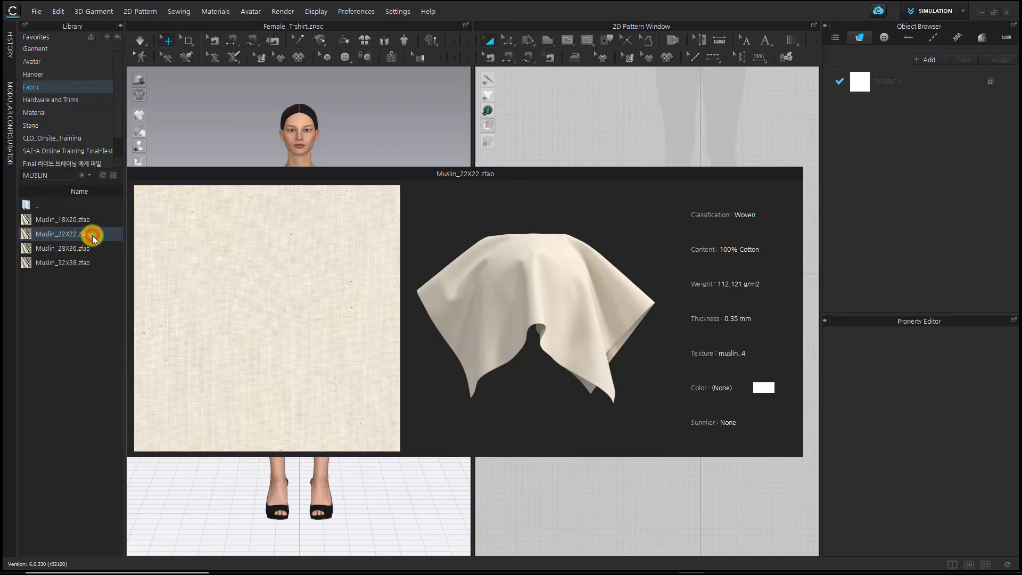
left_click_drag(92, 236, 860, 85)
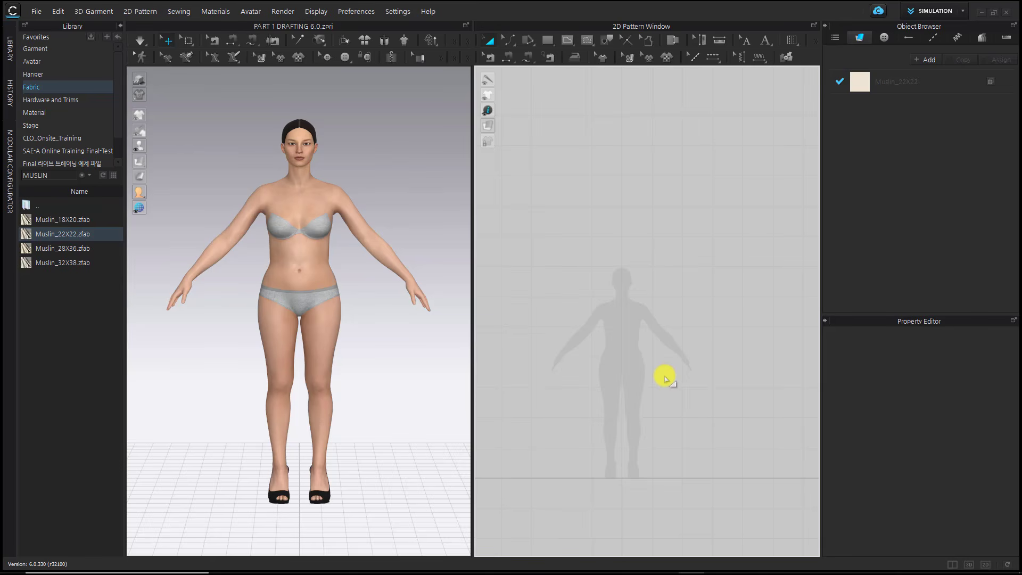
- Show only the 2D pattern window, collapse the library, and make room beside the avatar silhouette
left_click(985, 564)
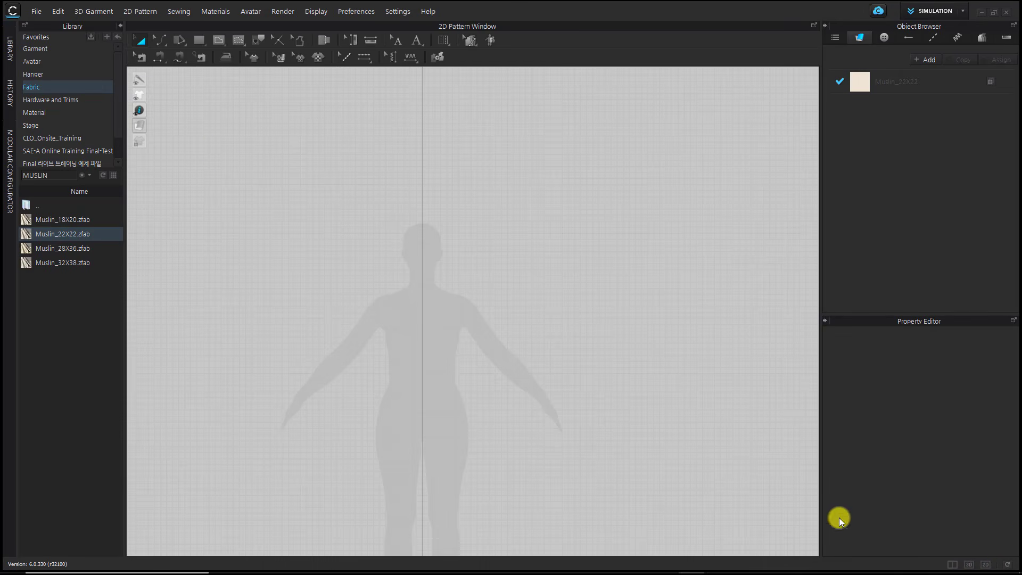
left_click(120, 24)
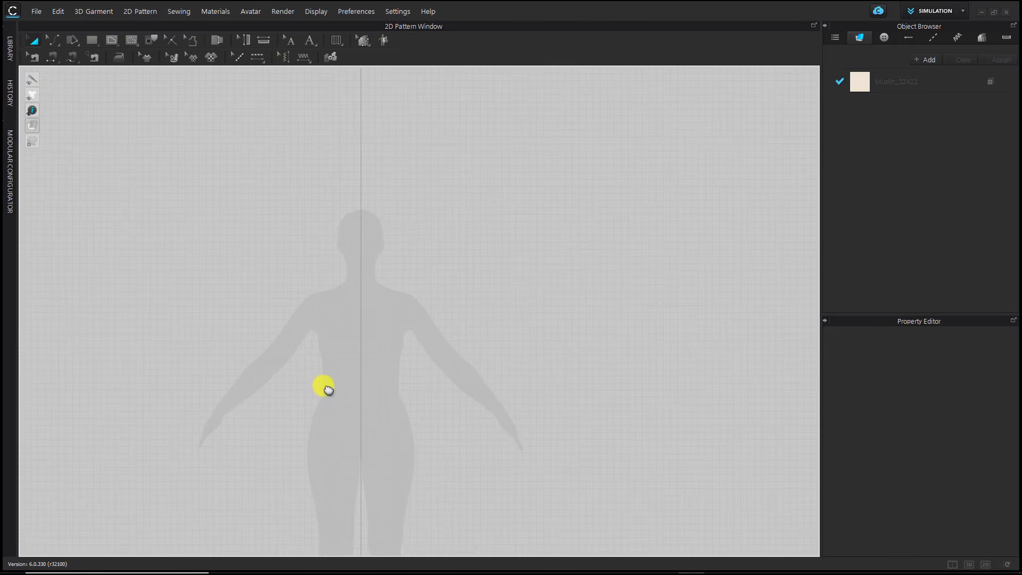
middle_click_drag(324, 385, 545, 345)
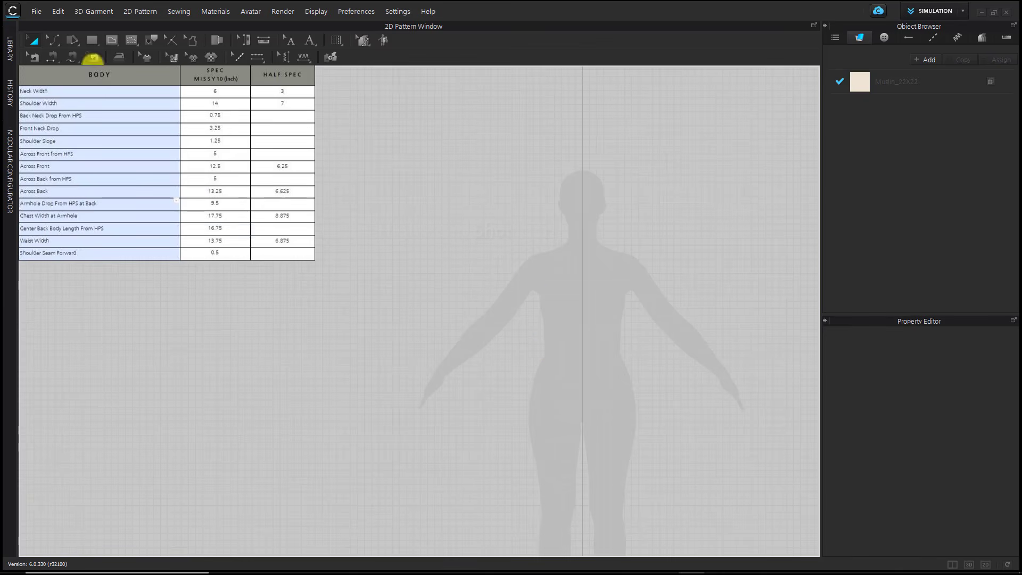
- Create a rectangle pattern 9 in wide and 17 in high on the avatar silhouette's upper body
left_click(91, 42)
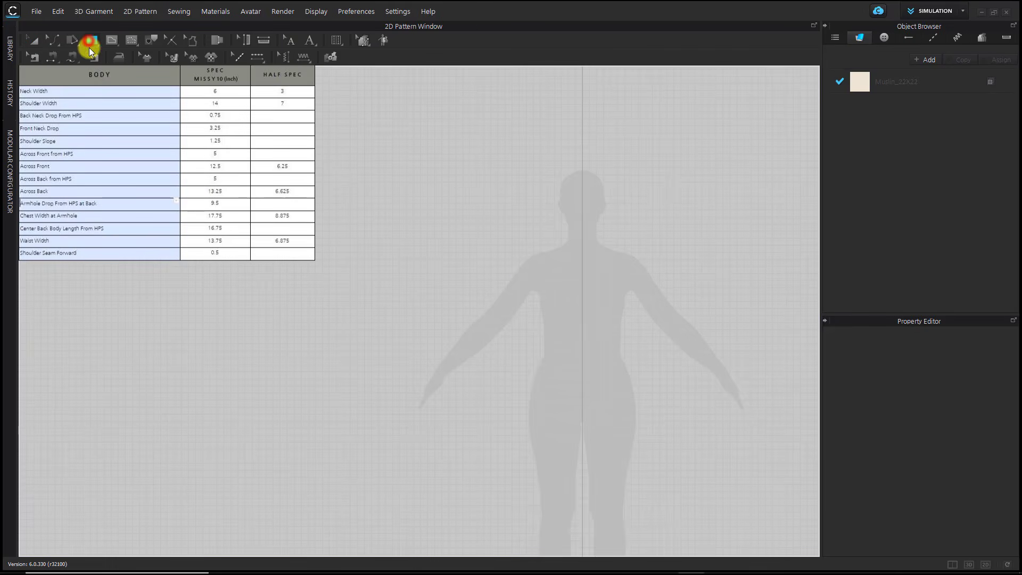
left_click(555, 271)
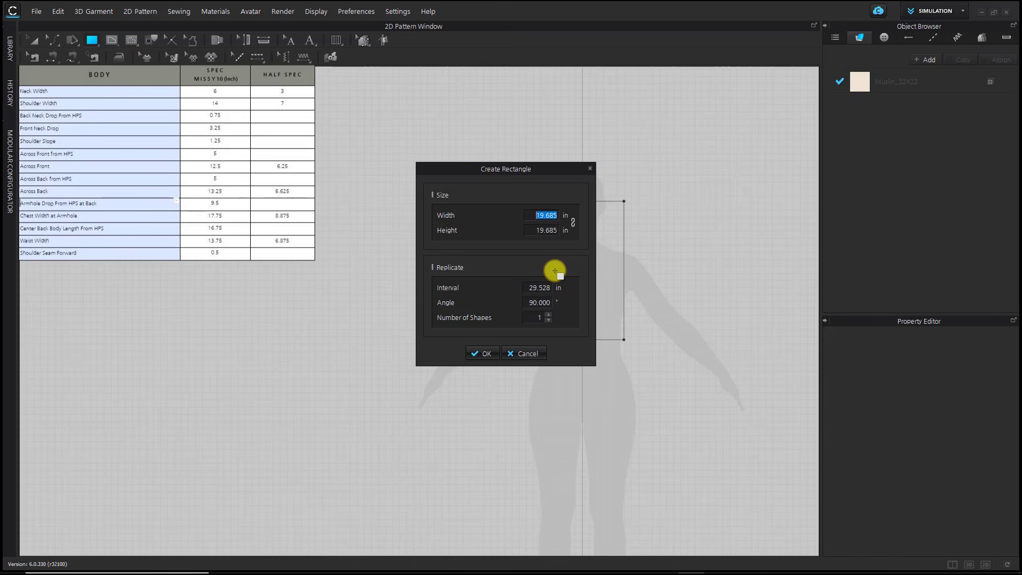
left_click_drag(531, 217, 580, 218)
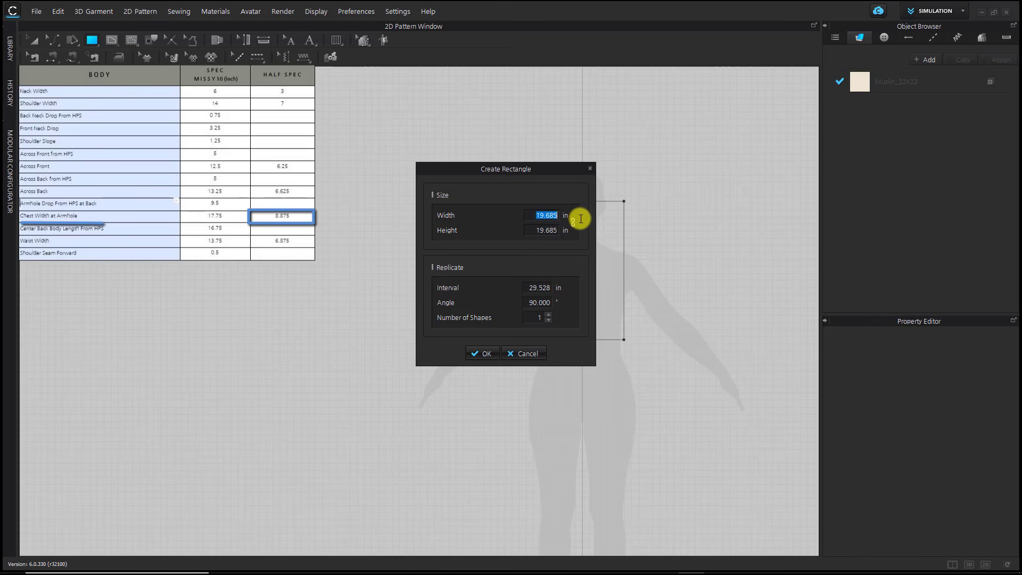
type("9")
left_click(533, 229)
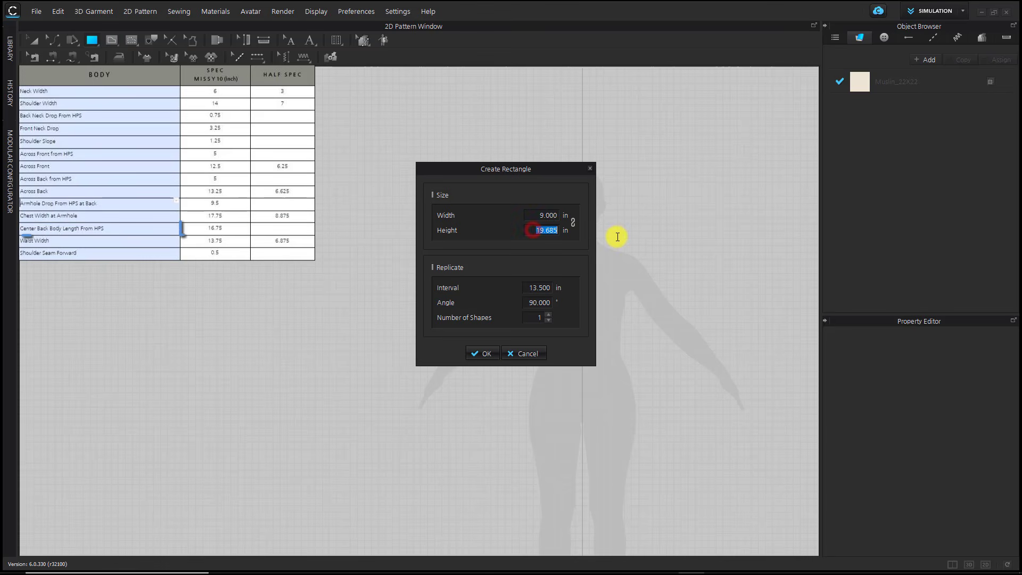
type("17")
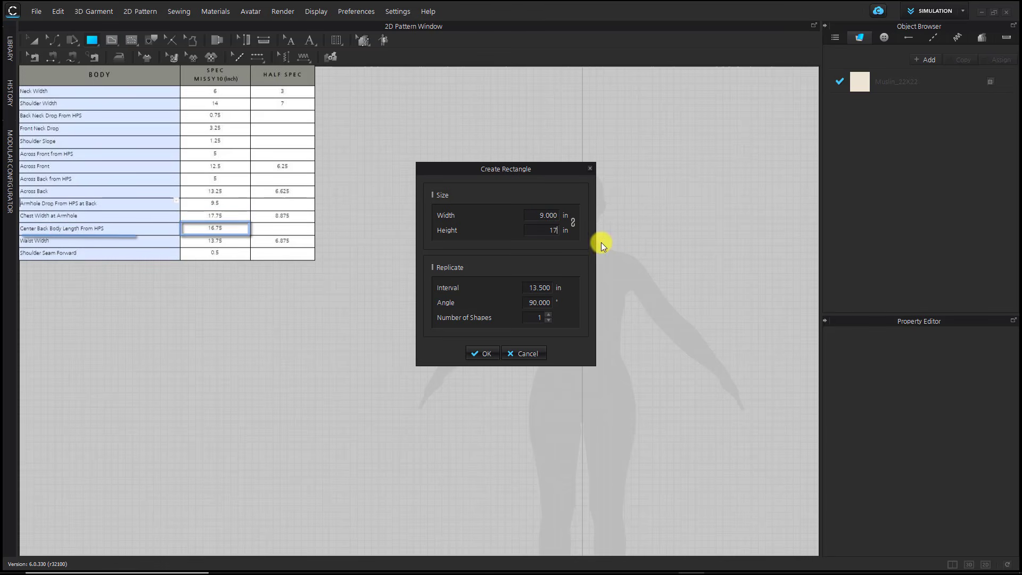
left_click(485, 353)
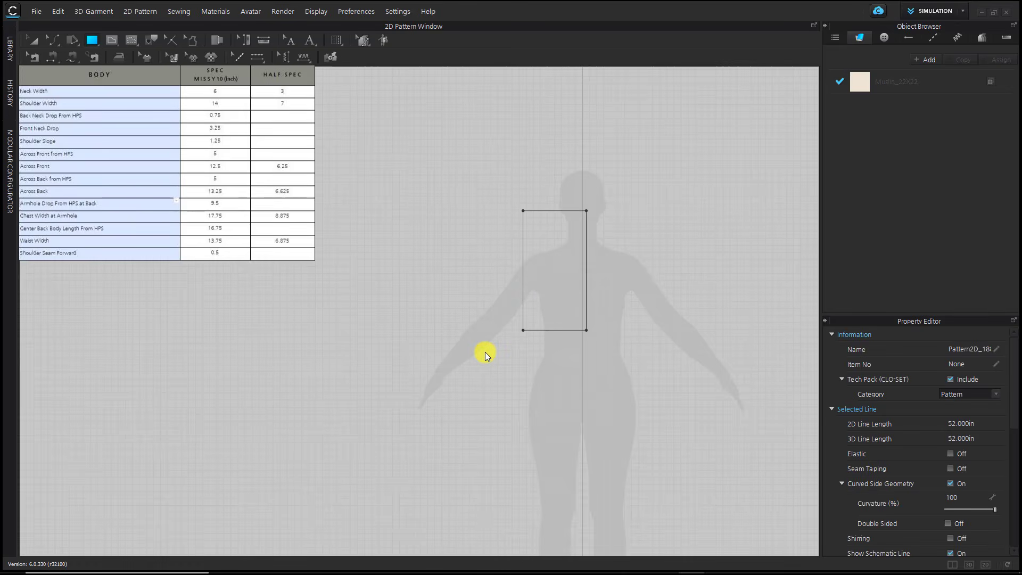
- Move the rectangle pattern down over the torso so its right edge lies on the avatar's center line
left_click(33, 39)
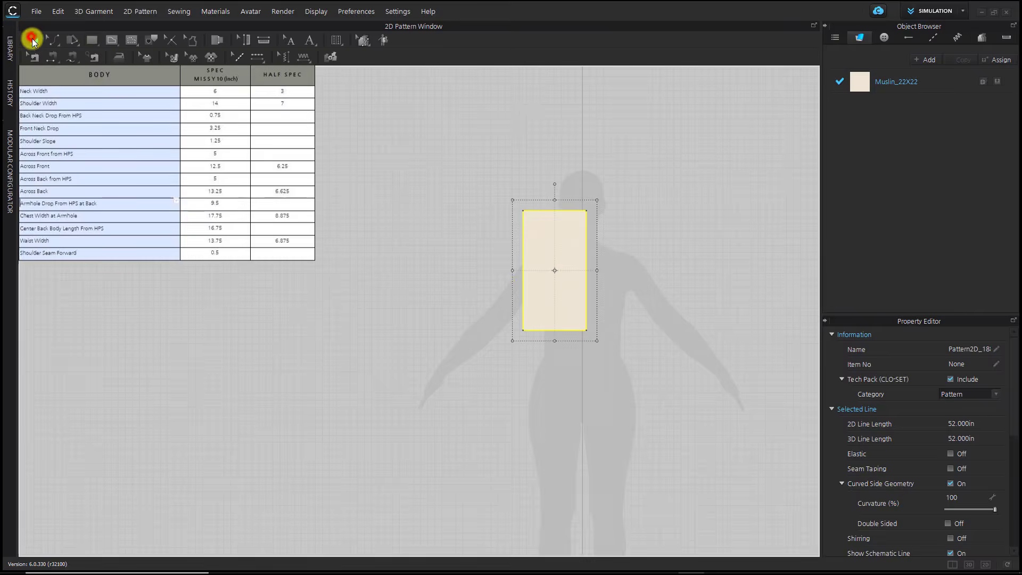
left_click_drag(565, 251, 563, 285)
left_click(623, 270)
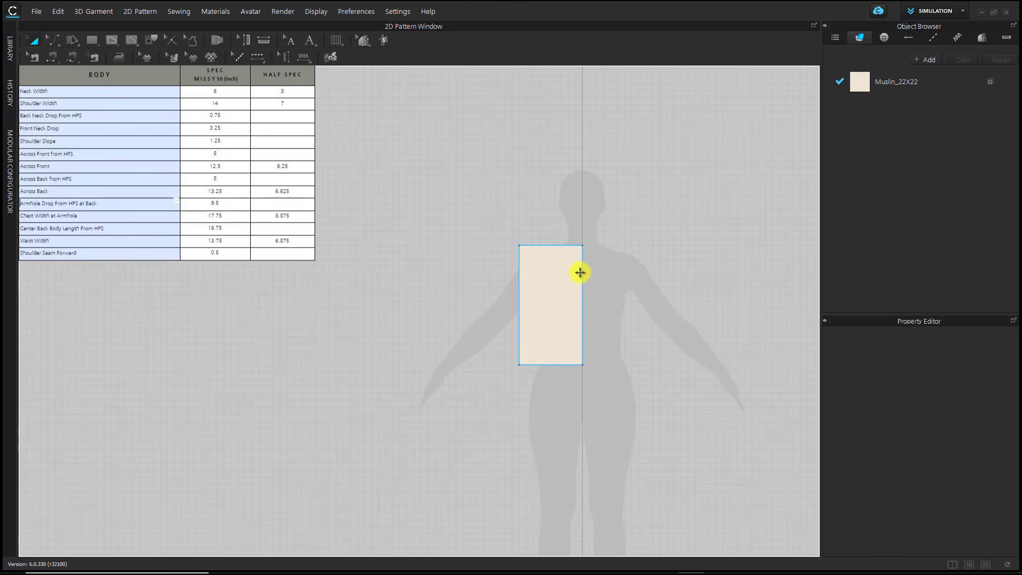
- Offset the rectangle's center front/back edge inward by 3 in as one internal line for the half neck width
left_click(56, 47)
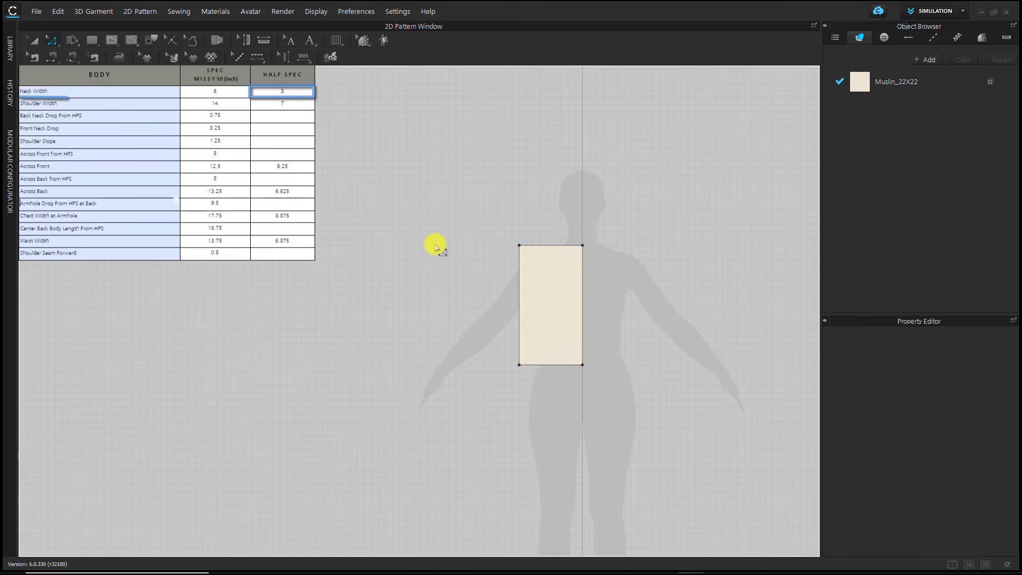
left_click(582, 273)
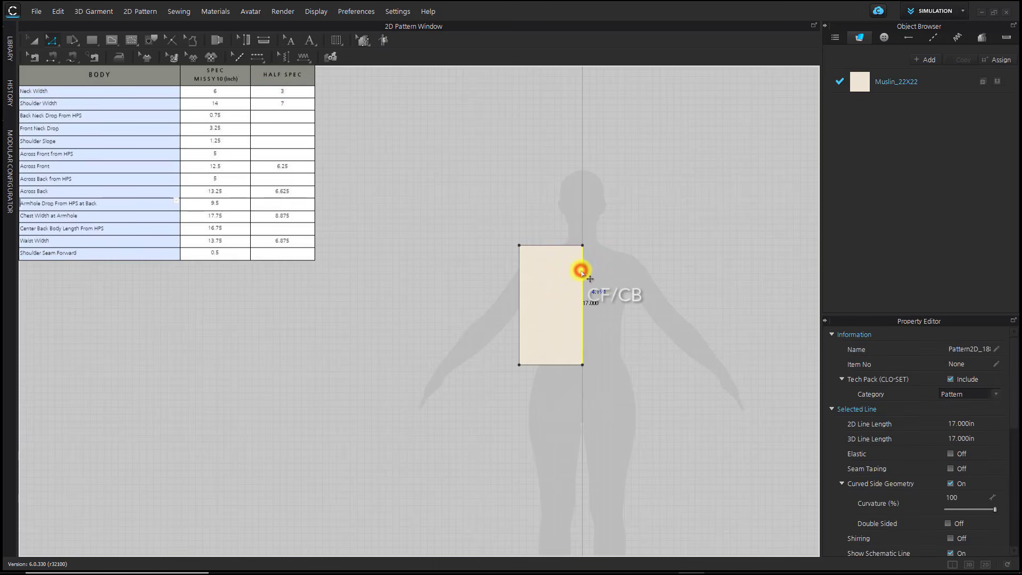
right_click(583, 272)
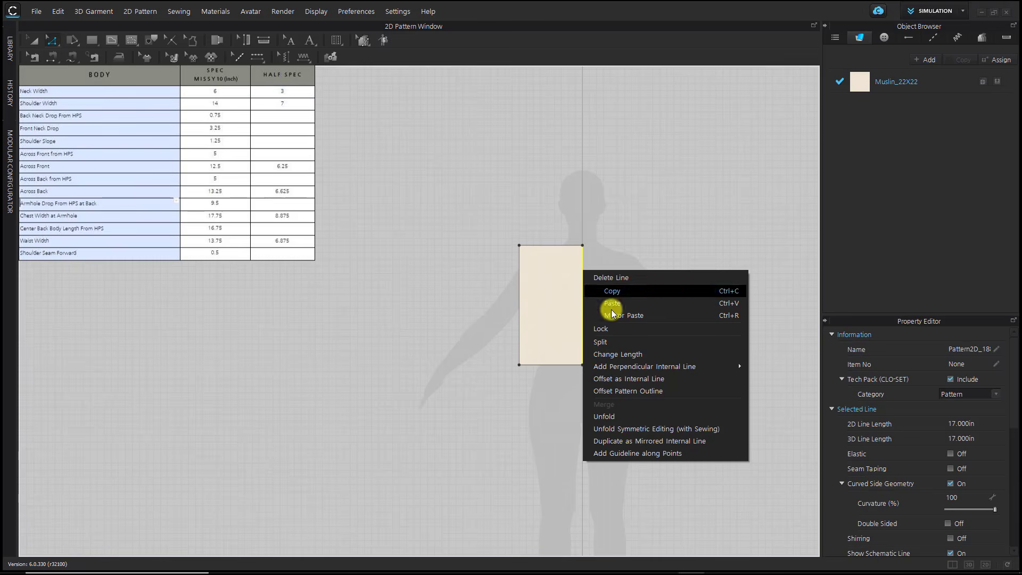
left_click(636, 379)
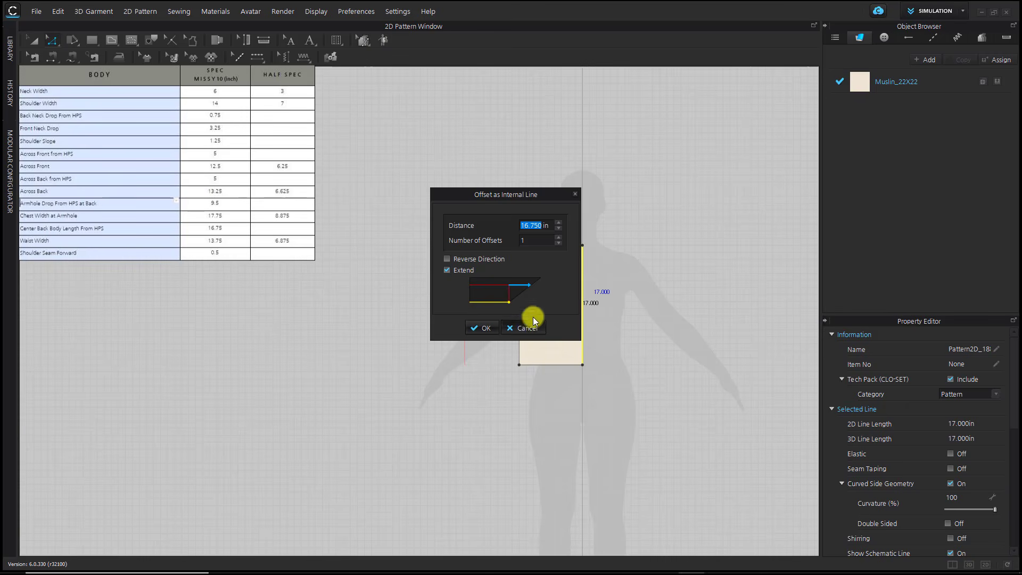
type("3")
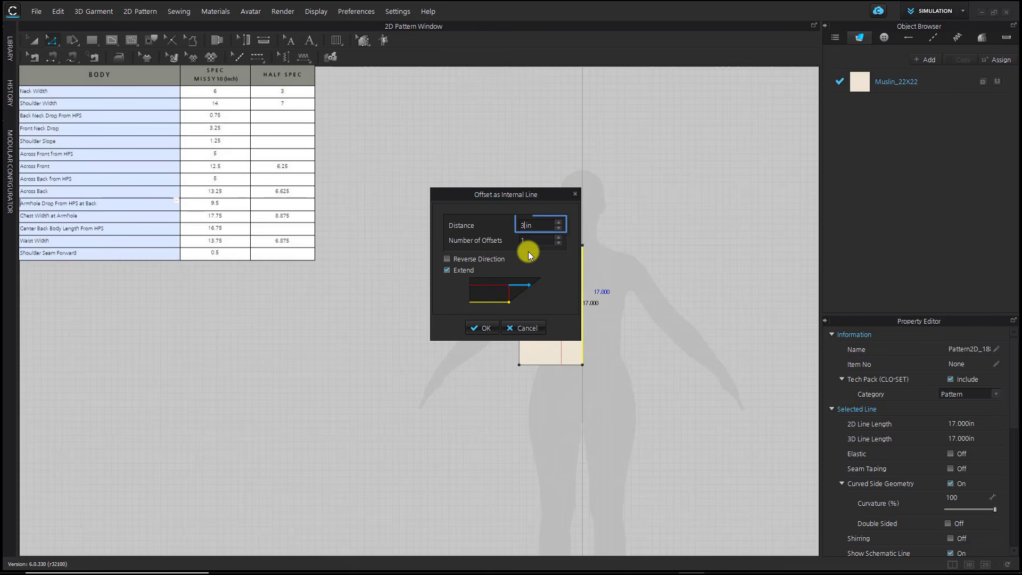
left_click(483, 327)
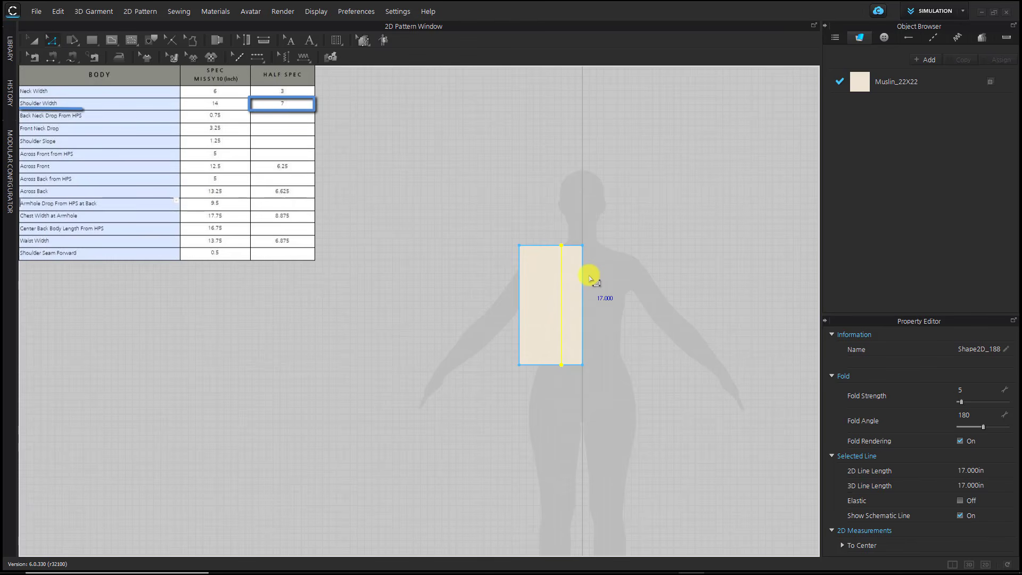
- Offset the rectangle's center front/back edge inward by 7 in as one internal line for the half shoulder width
right_click(583, 266)
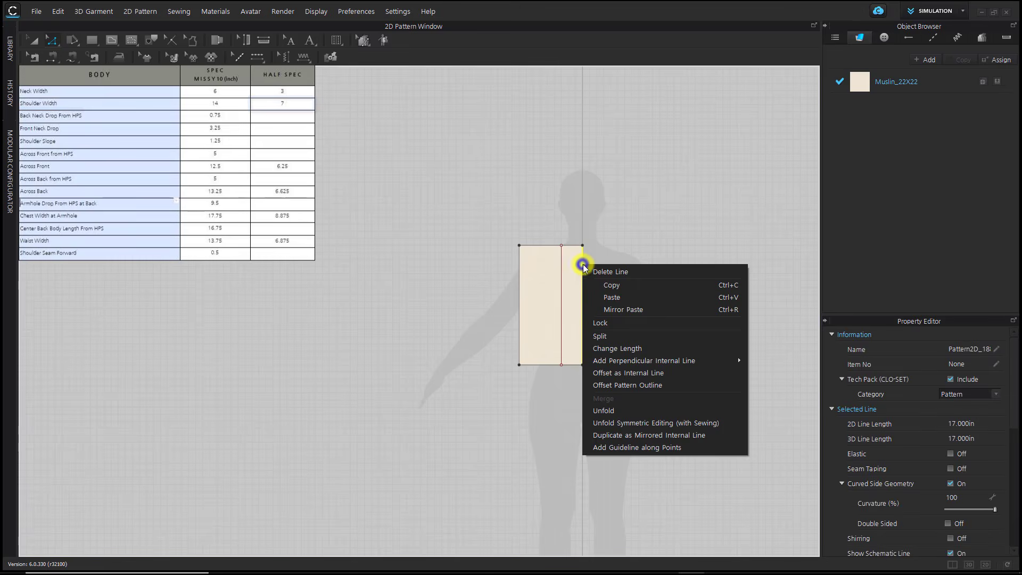
left_click(625, 374)
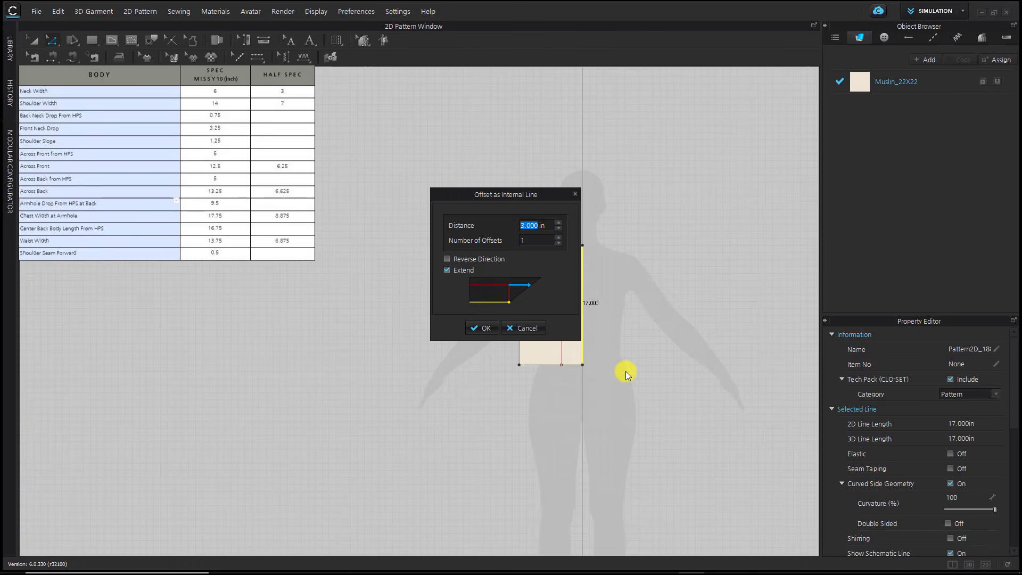
type("7")
left_click(481, 327)
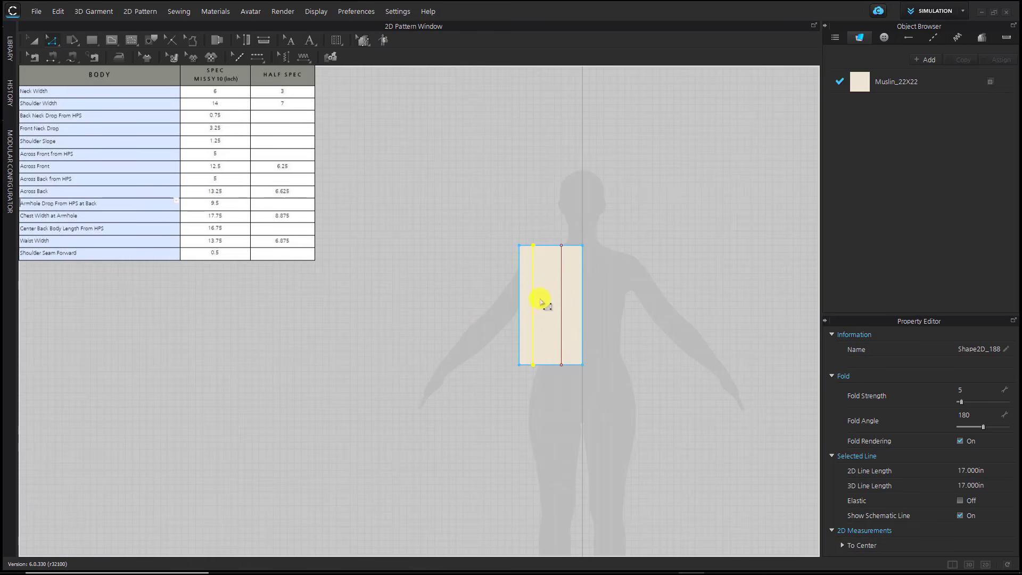
- Offset the rectangle's top edge downward by 0.75 in as one internal line for the back neck drop
left_click(572, 246)
right_click(572, 246)
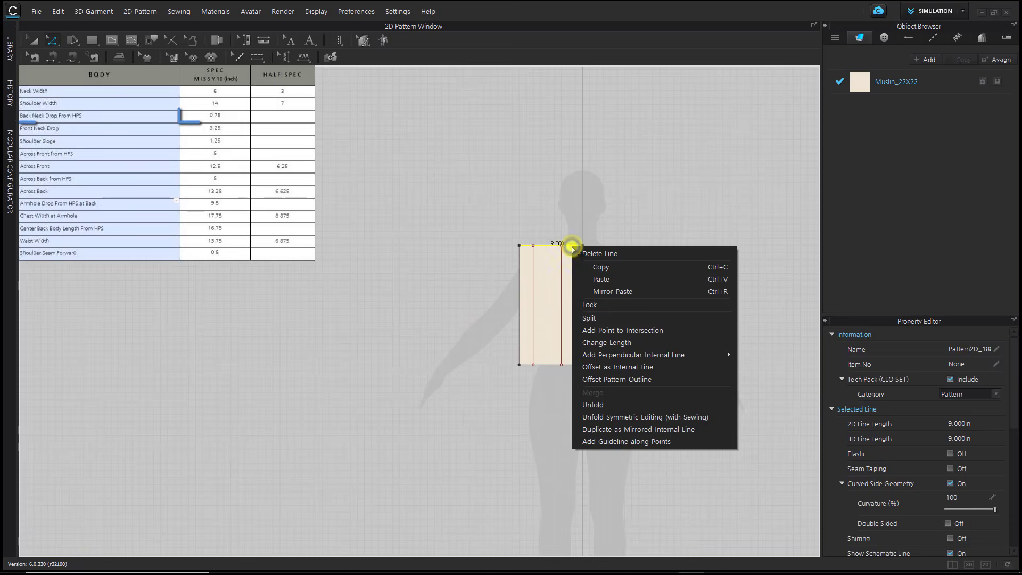
left_click(642, 367)
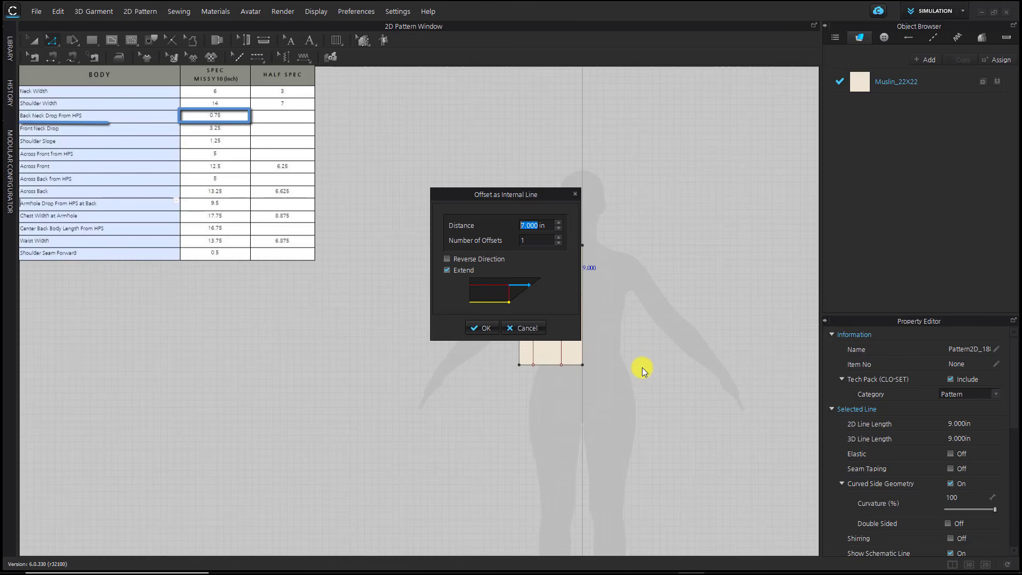
type("0.75")
left_click(484, 328)
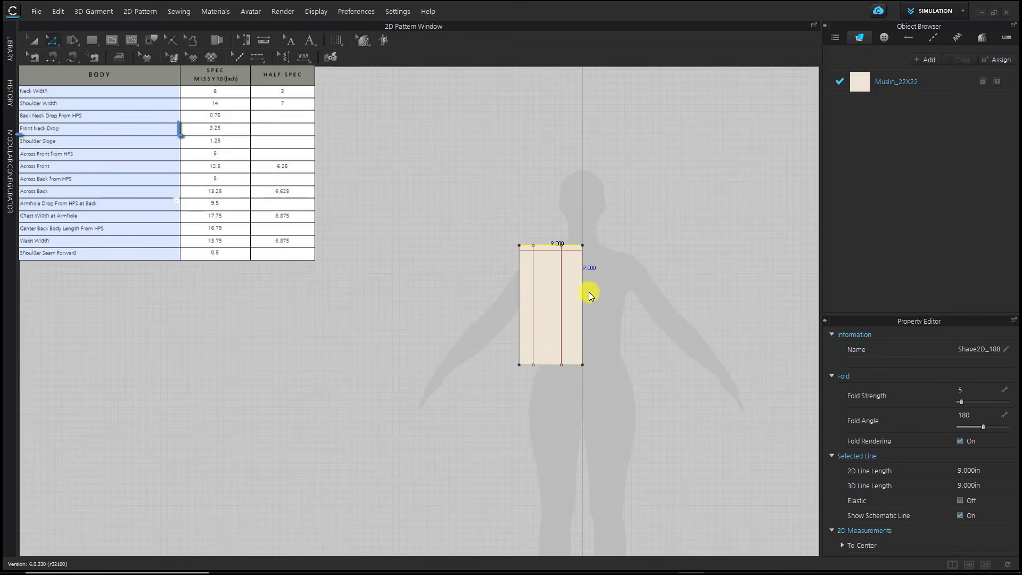
- Offset the rectangle's top edge downward by 3.25 in as one internal line for the front neck drop
scroll(588, 294, "up", 5)
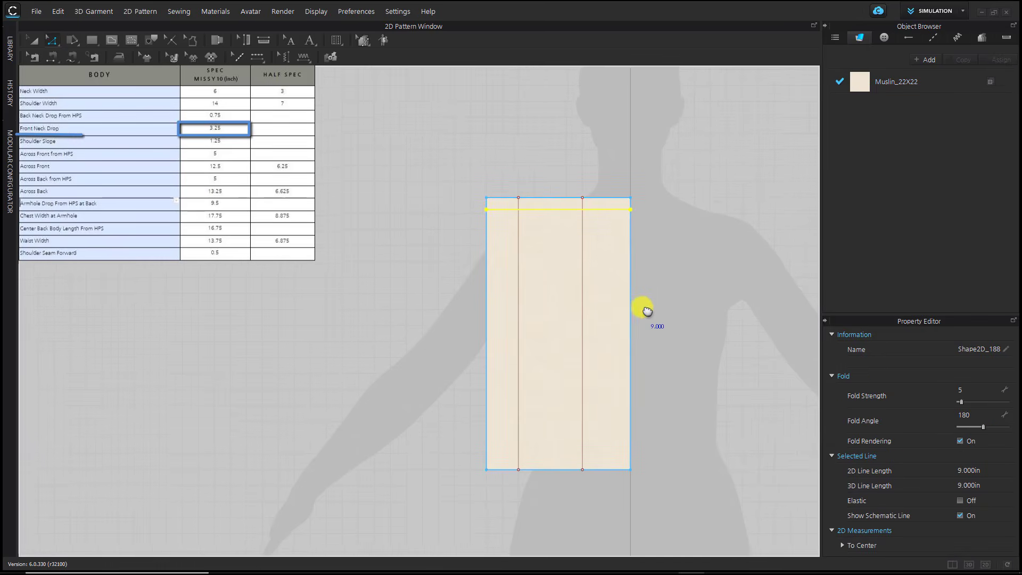
left_click(660, 277)
left_click(613, 200)
right_click(612, 200)
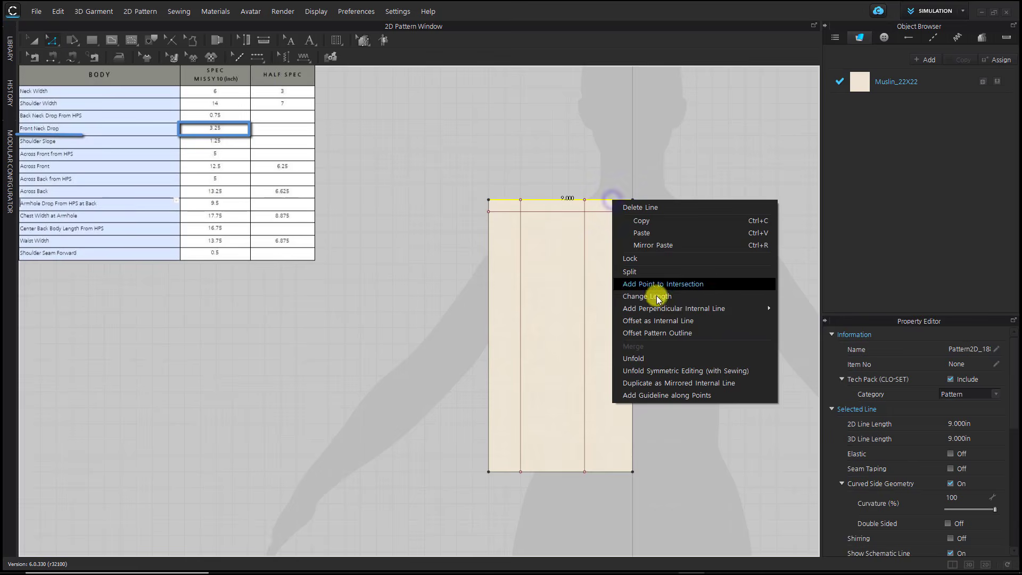
left_click(660, 321)
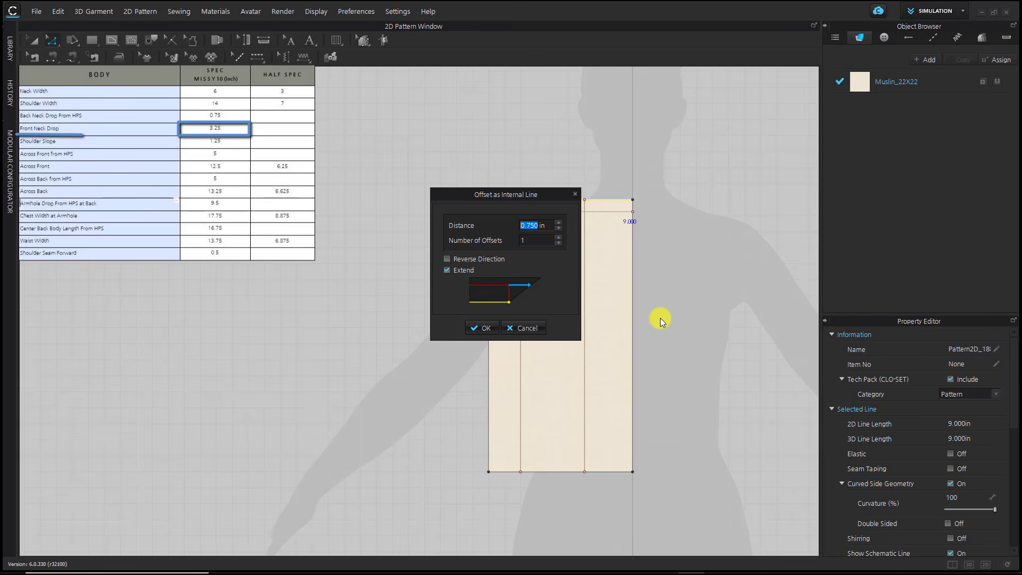
type("0")
key("BackSpace")
type("3.25")
left_click(479, 327)
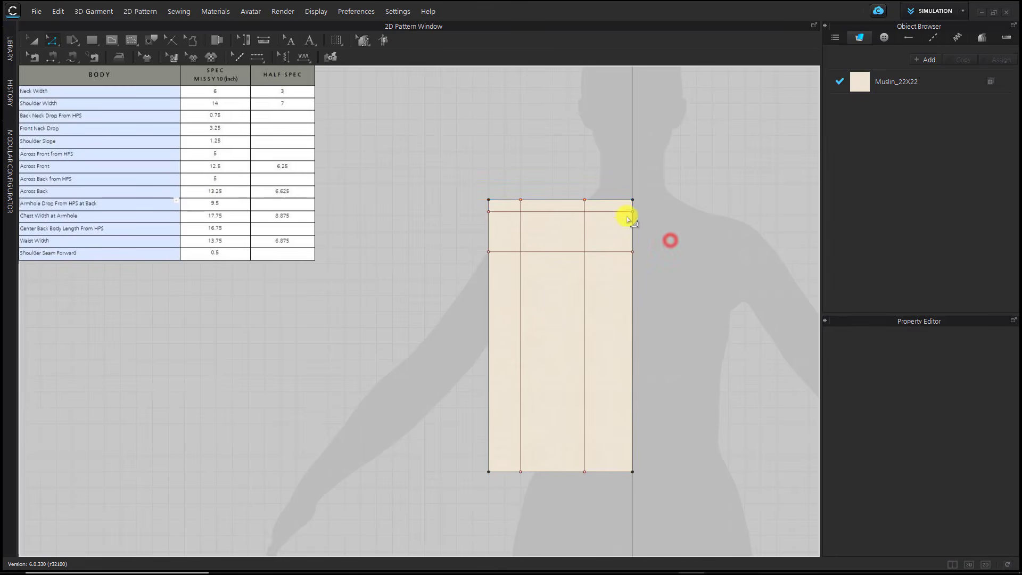
- Offset the rectangle's top edge downward by 1.25 in as one internal line for the shoulder slope
right_click(604, 200)
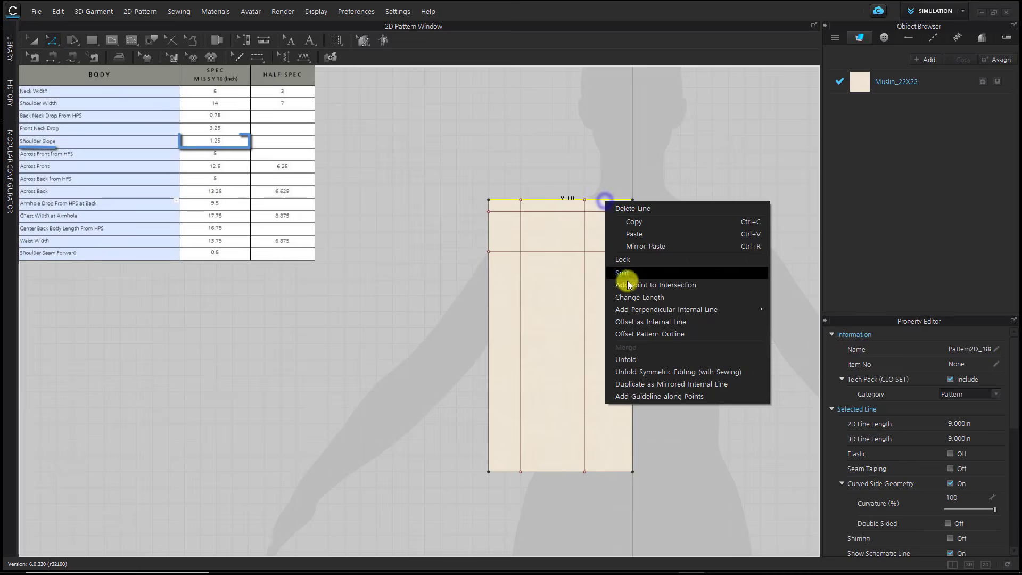
left_click(640, 321)
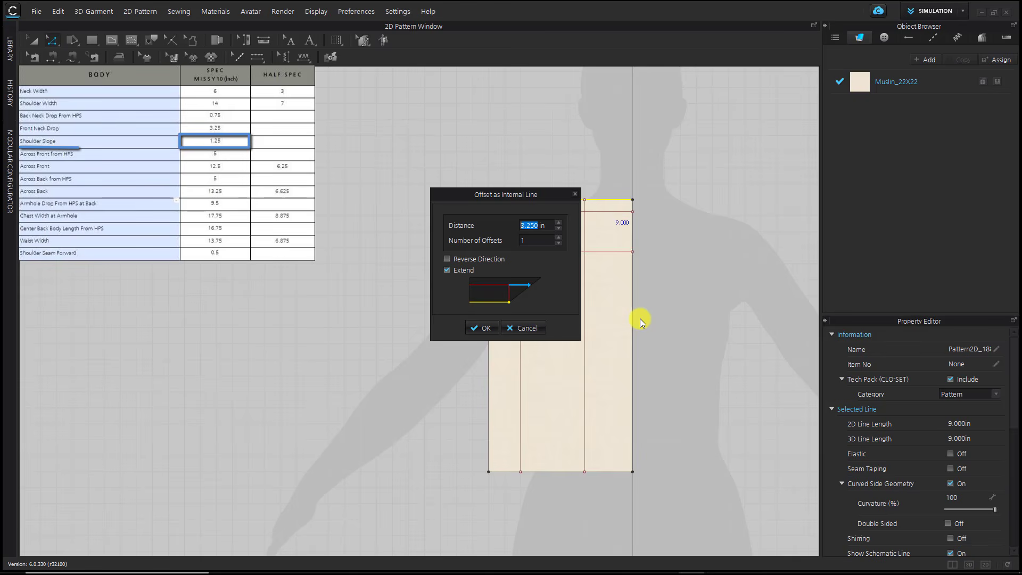
type("1.25")
left_click(484, 327)
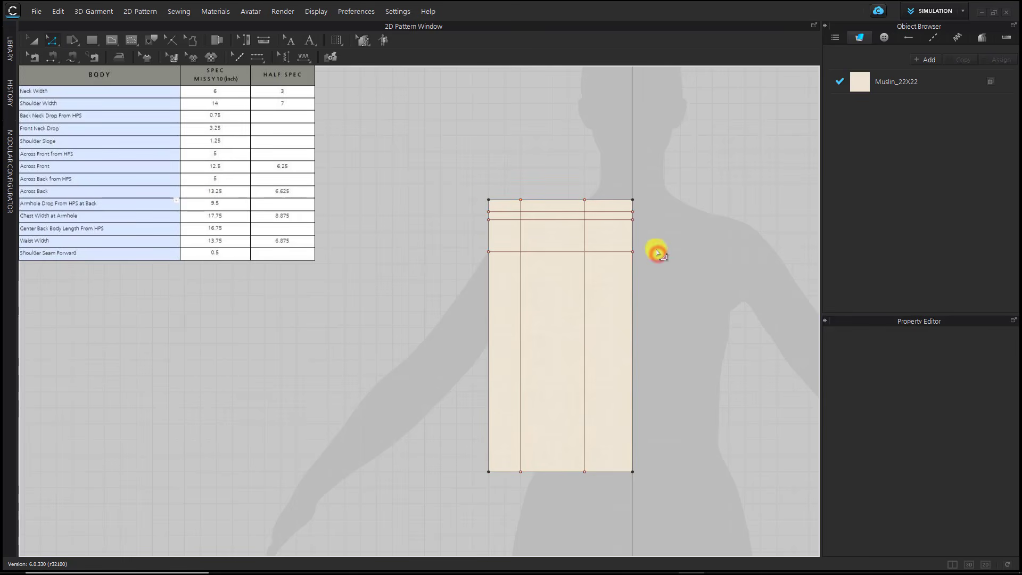
- Offset the rectangle's top edge downward by 5 in as one internal line for the across front and across back level
left_click(608, 199)
right_click(610, 200)
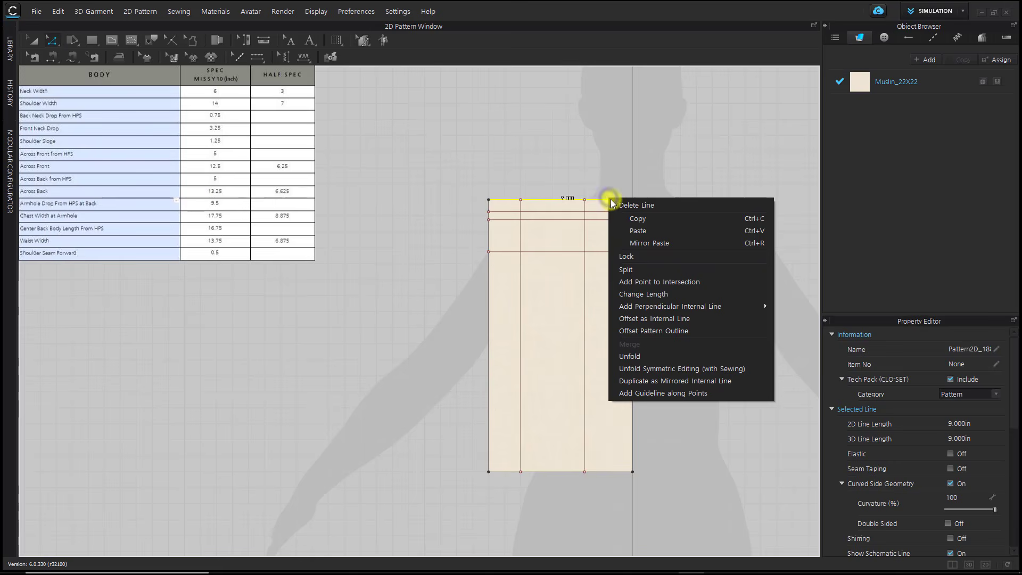
left_click(648, 318)
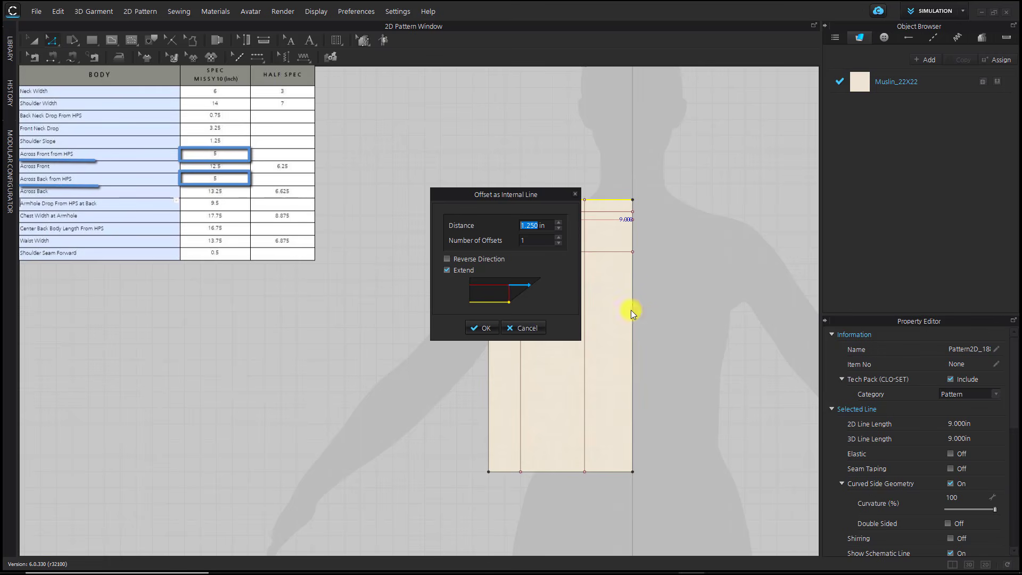
type("5")
left_click(485, 328)
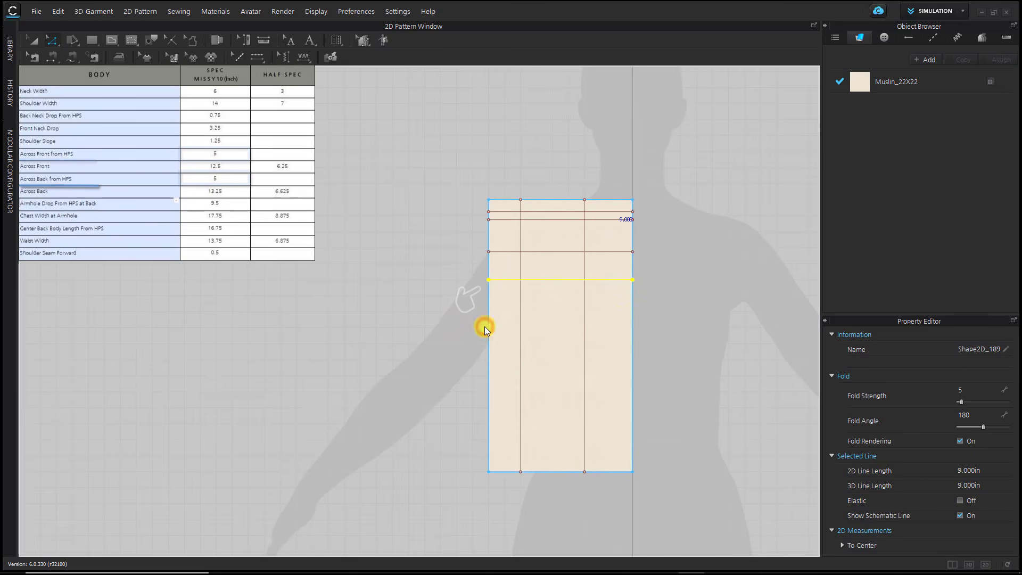
left_click(644, 317)
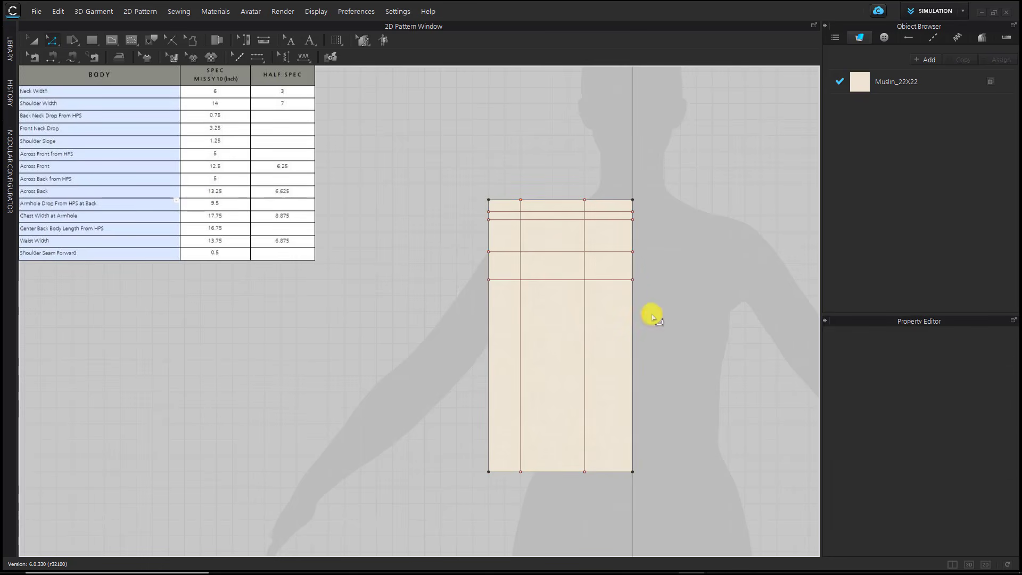
- Offset the rectangle's top edge downward by 9.5 in as one internal line for the armhole drop
right_click(609, 201)
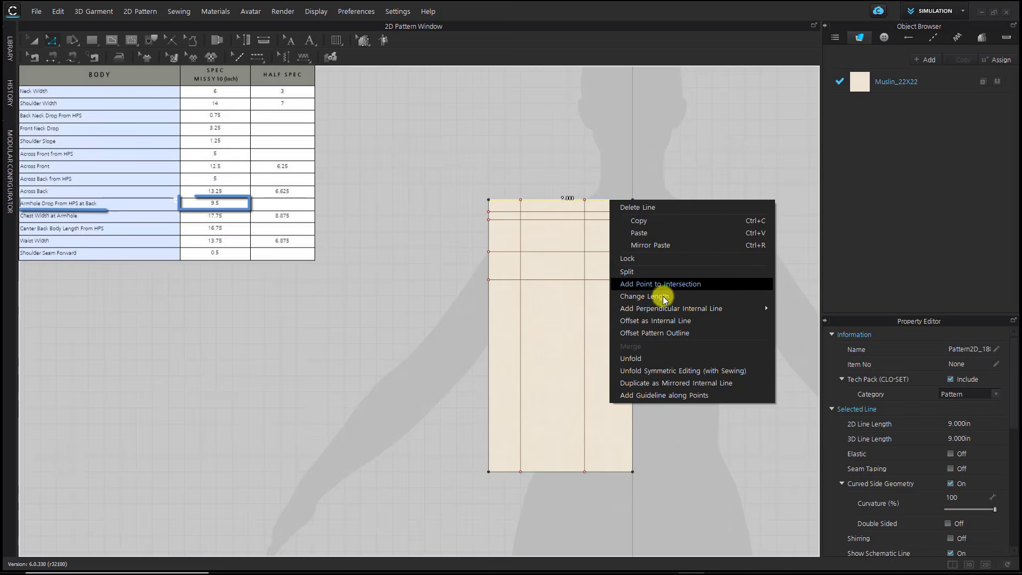
left_click(657, 318)
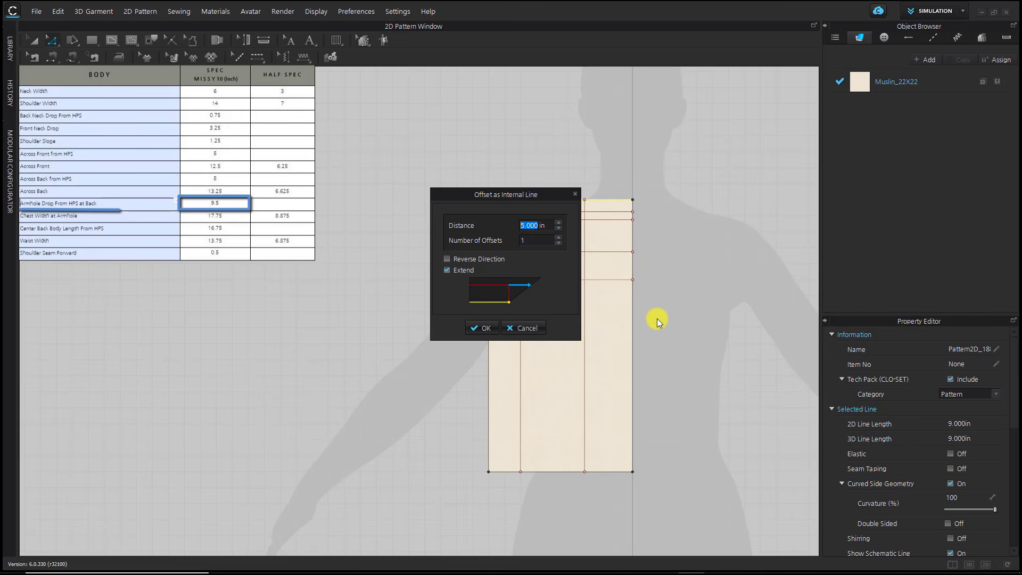
type("9.")
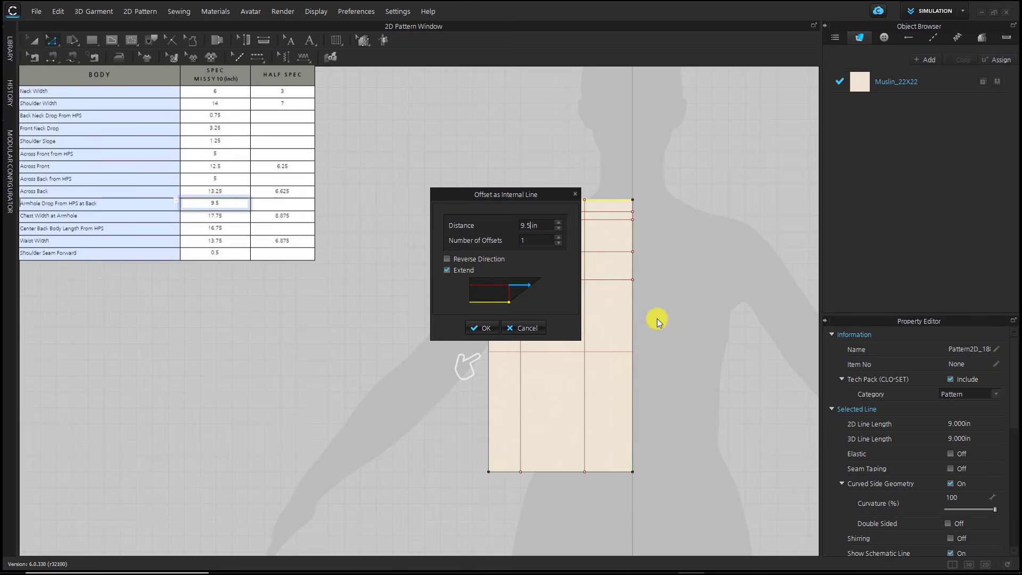
left_click(485, 328)
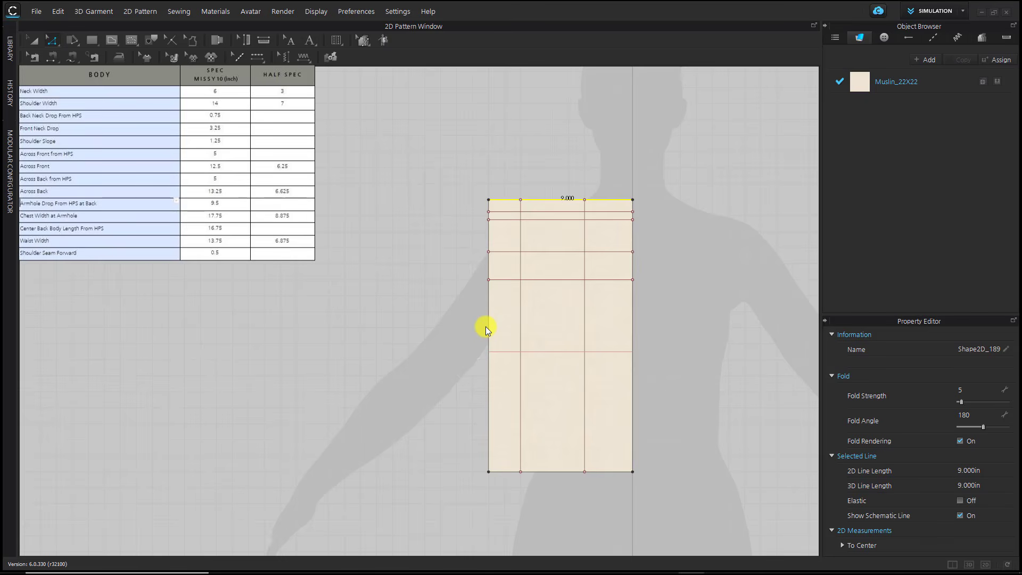
left_click(685, 297)
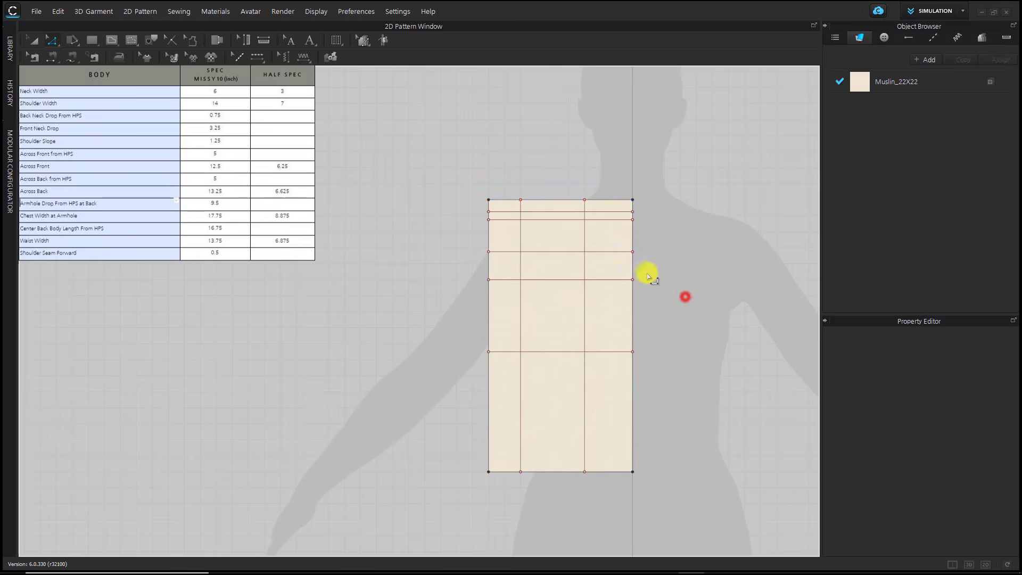
- Offset the rectangle's top edge downward by 16.75 in as one internal line for the center back body length
right_click(601, 199)
left_click(641, 321)
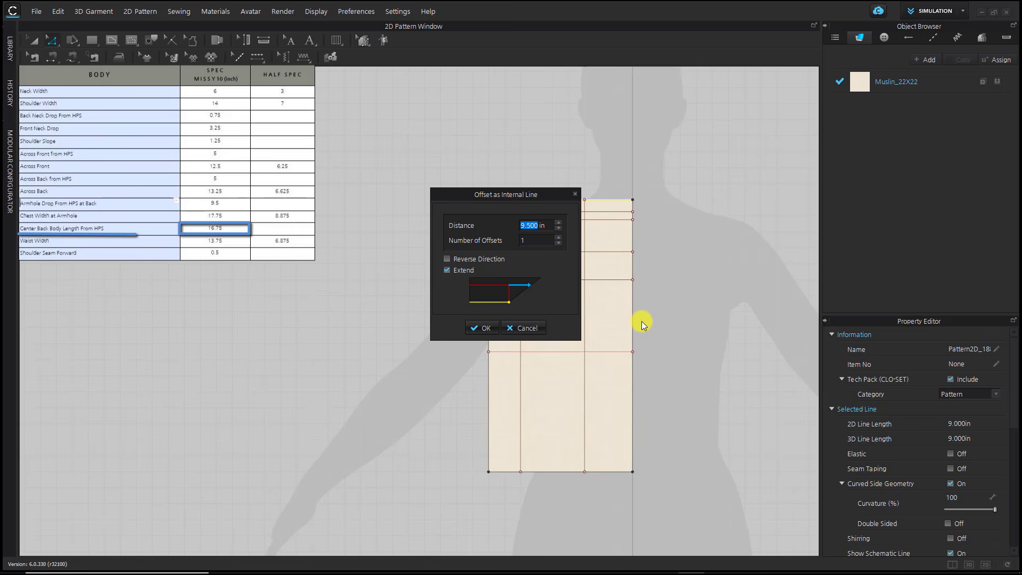
type("16.7")
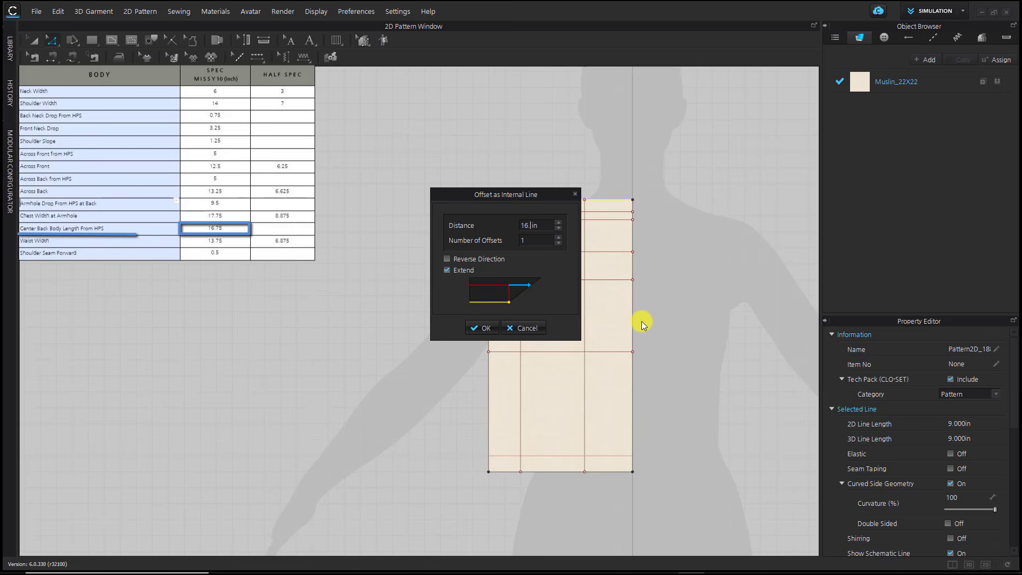
type("50")
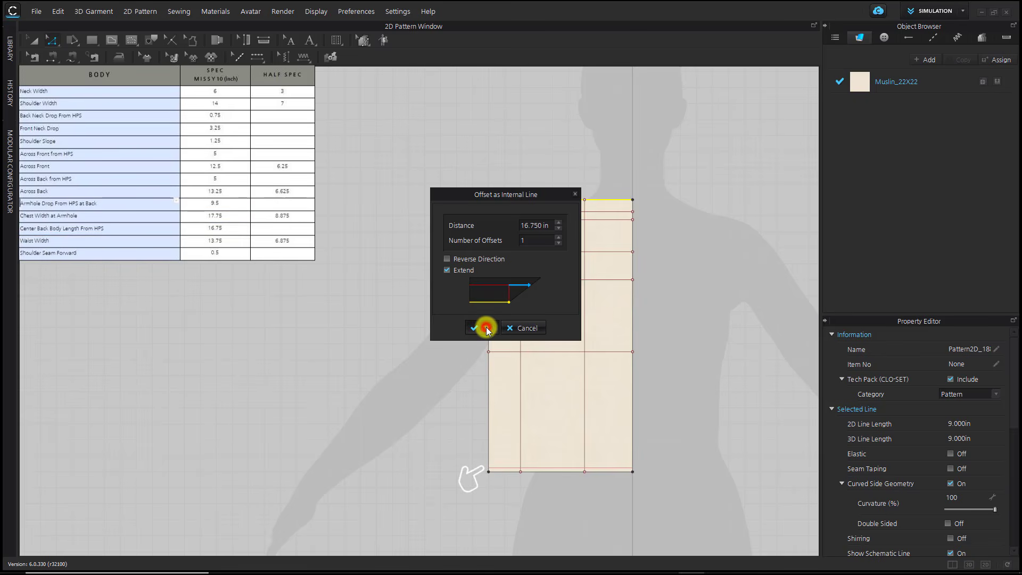
left_click(486, 328)
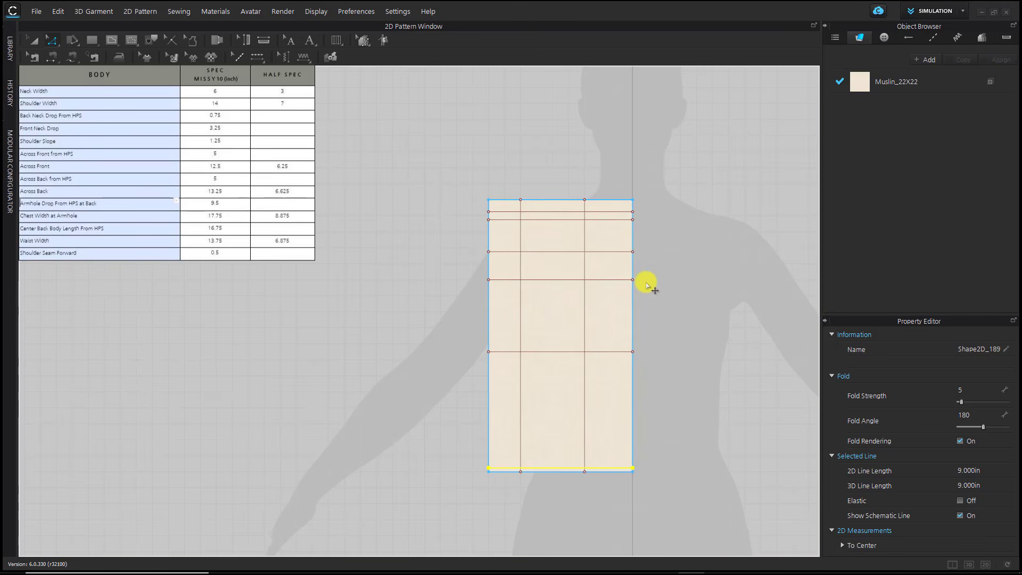
left_click(659, 266)
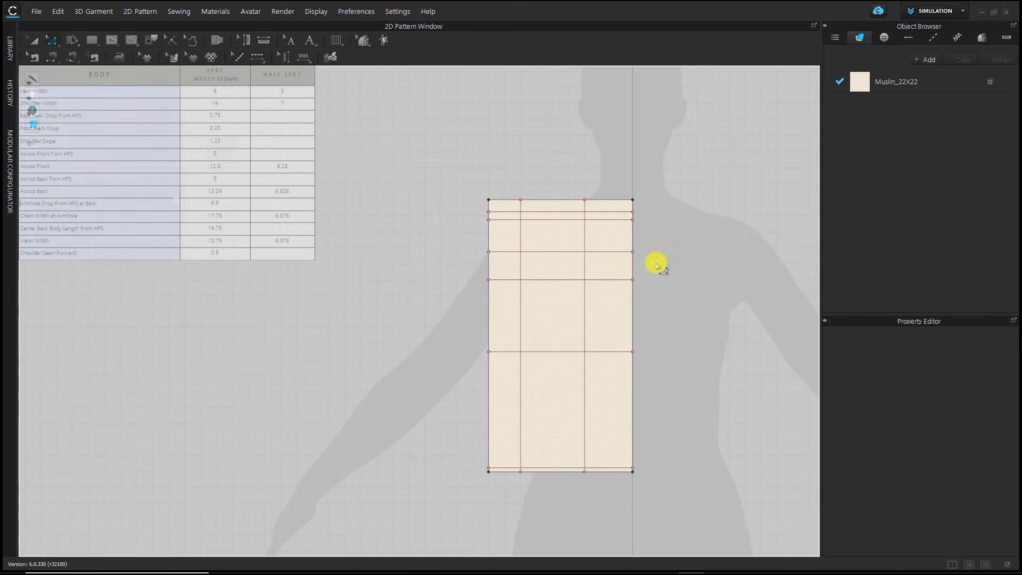
- Split the 5 in across front/back line at 6.625 in from the center edge to mark the half across back
left_click(51, 40)
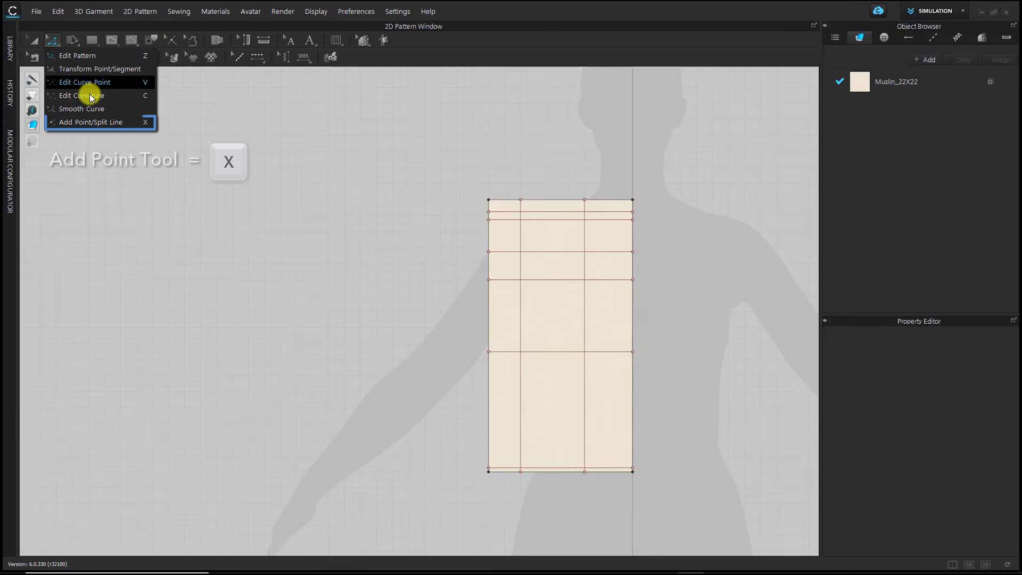
left_click(96, 122)
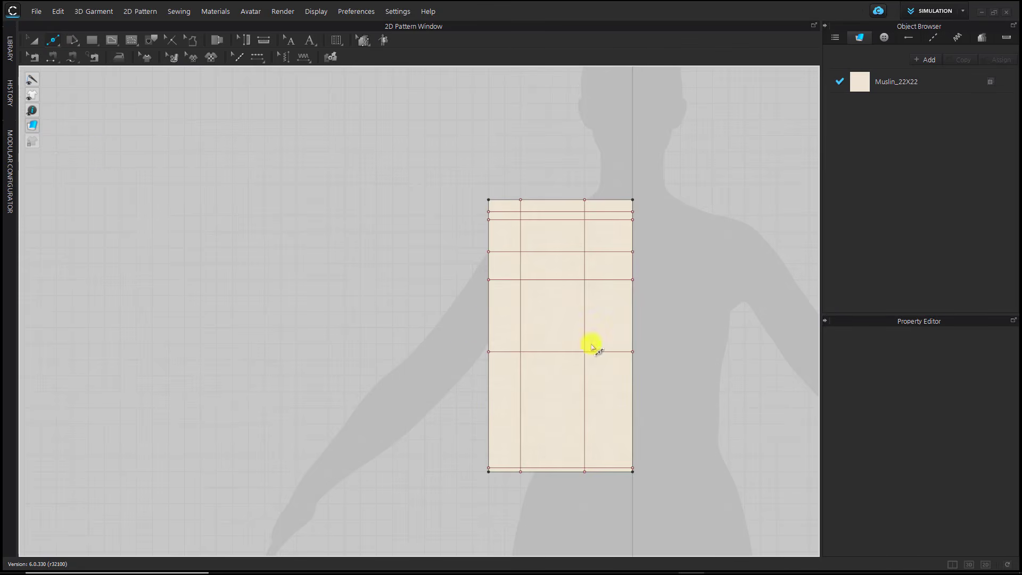
right_click(611, 280)
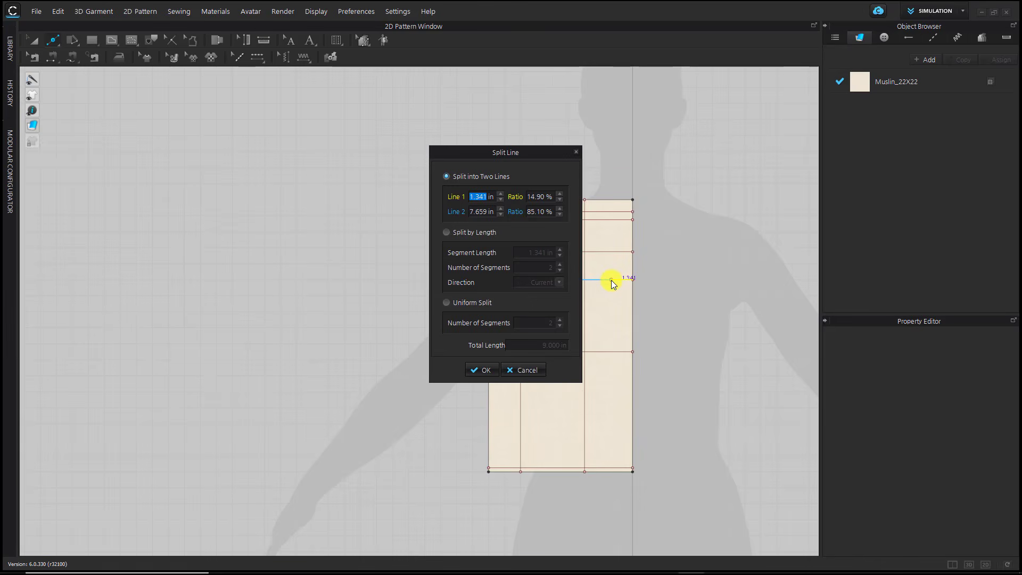
type("6.6")
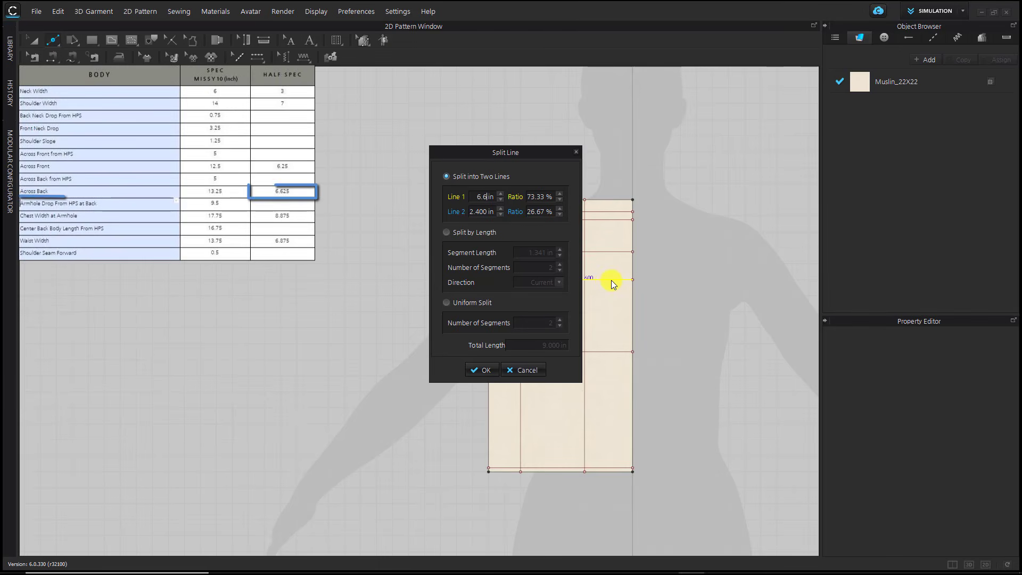
type("25")
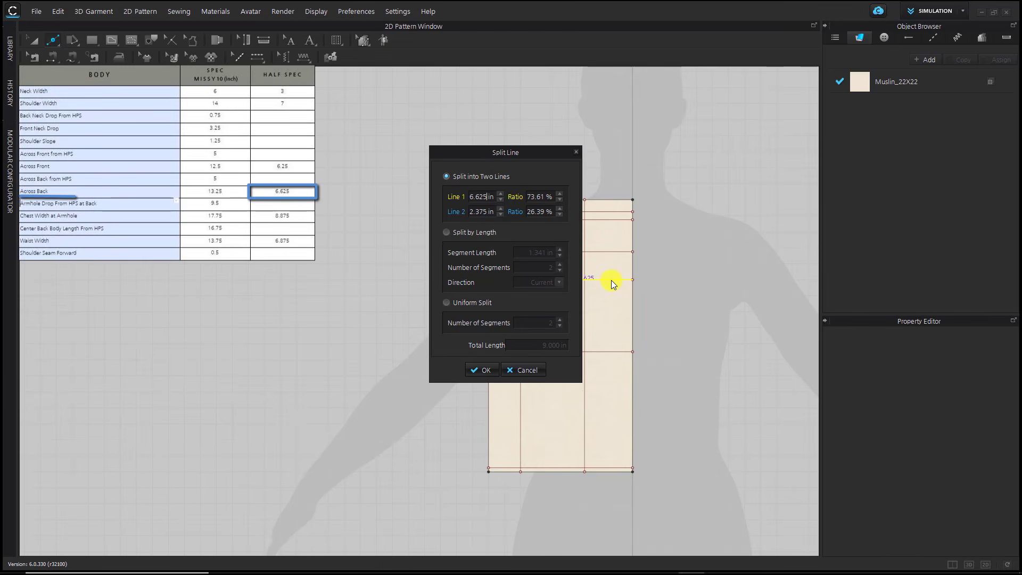
left_click(482, 369)
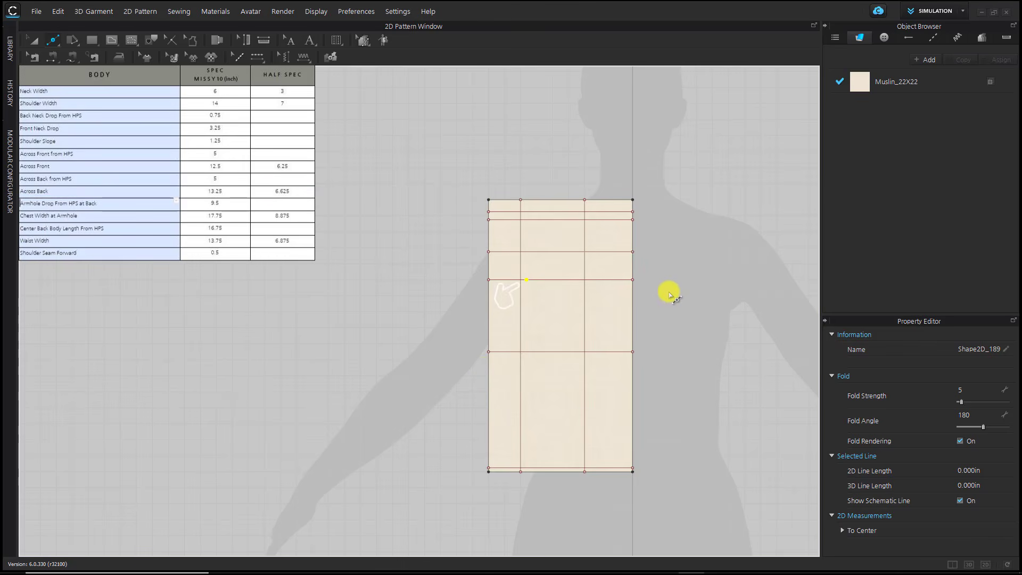
- Split the same across front/back line at 6.25 in from the center edge to mark the half across front
right_click(589, 278)
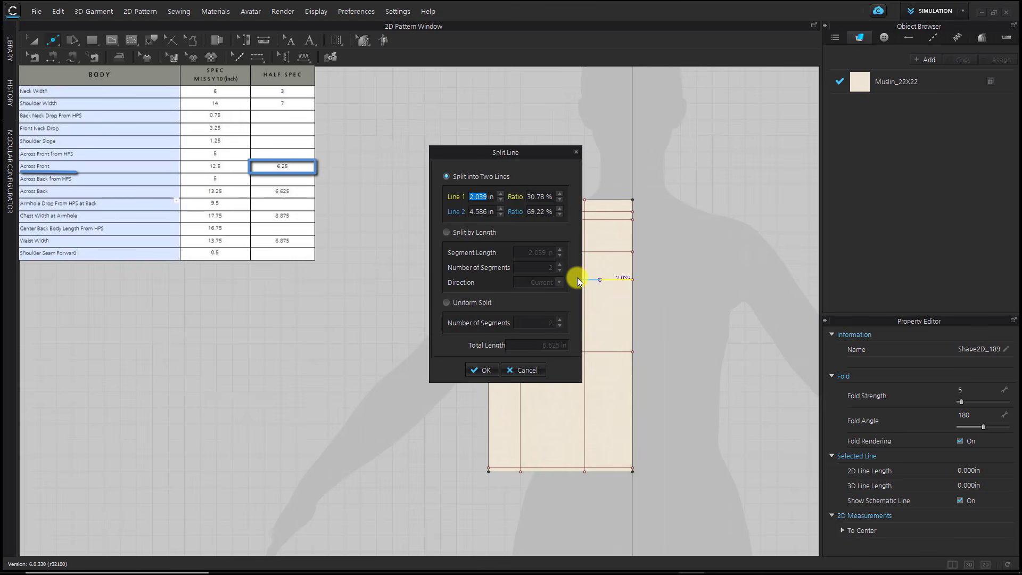
type("6.25")
left_click(479, 370)
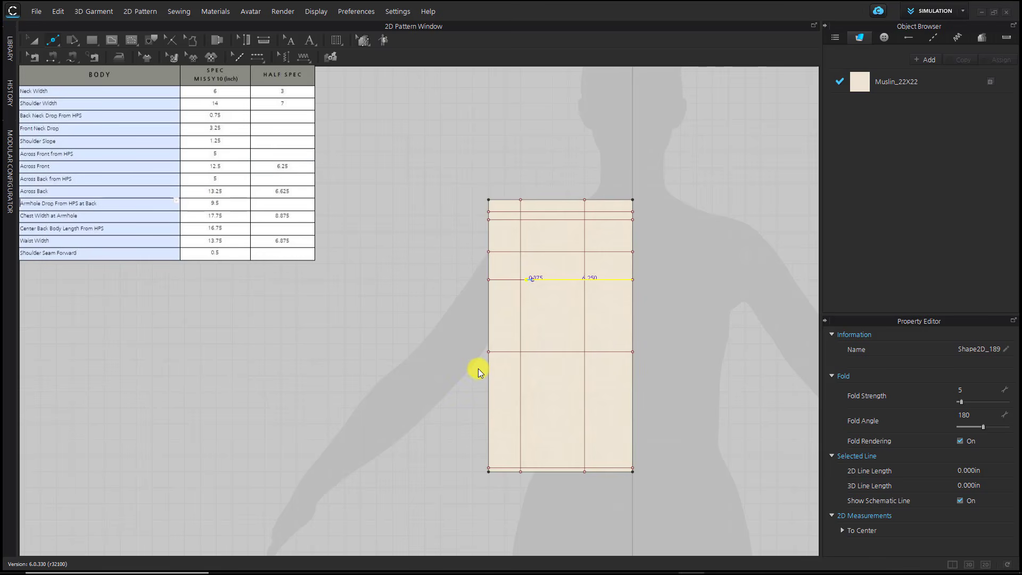
- Split the armhole drop line at 8.875 in from the center edge to mark the half chest width
left_click(477, 368)
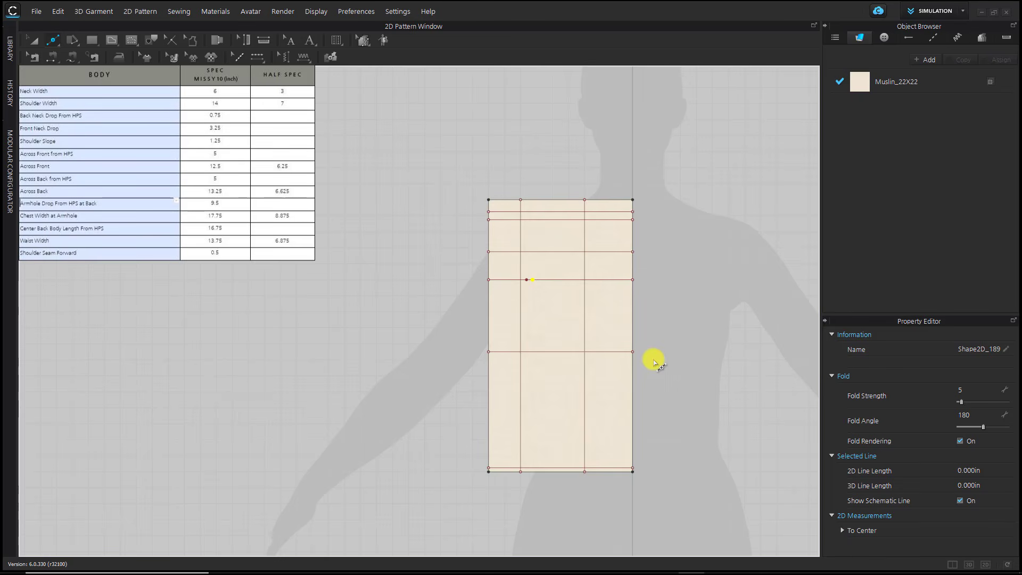
right_click(615, 352)
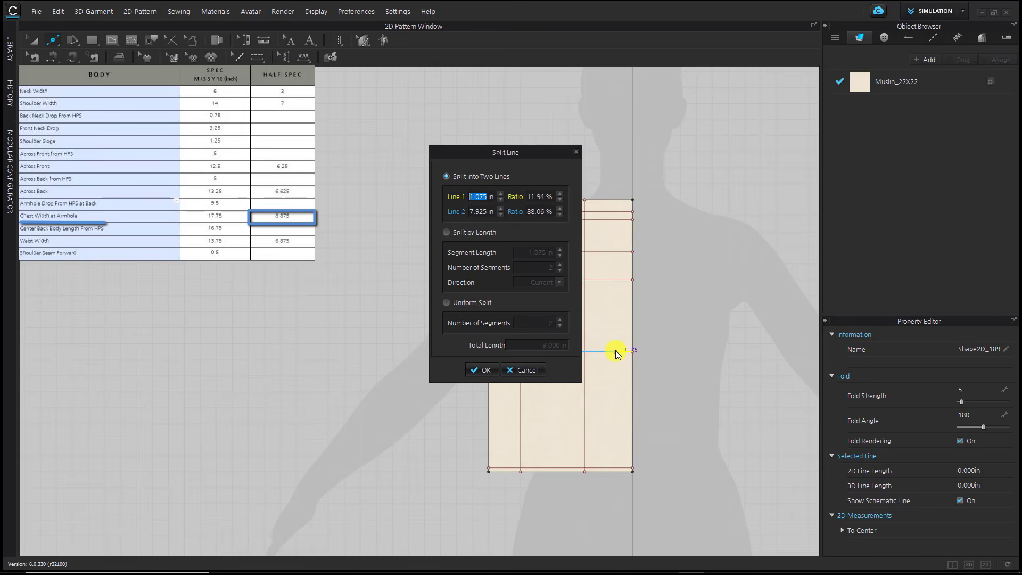
type("8.87")
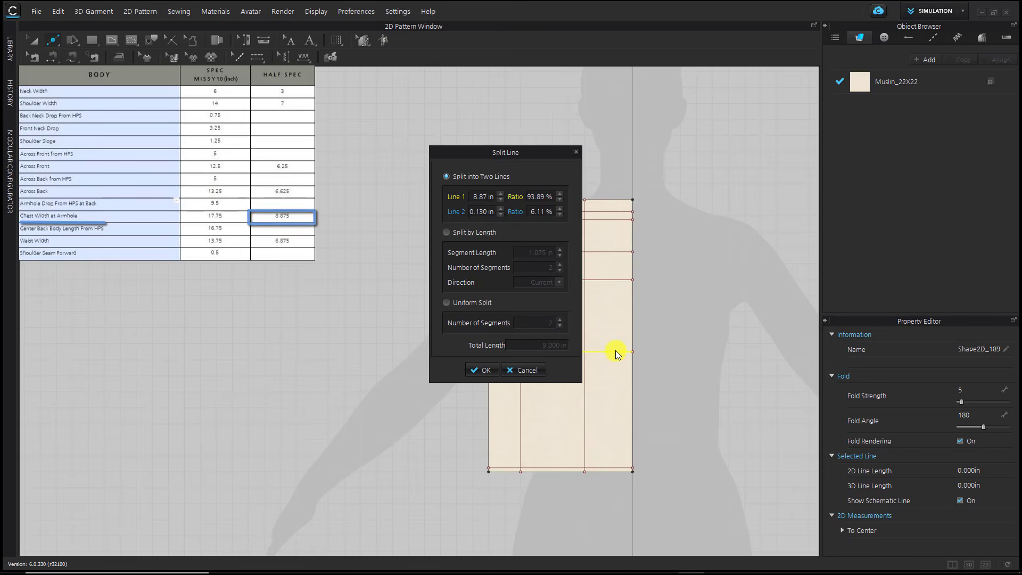
type("5")
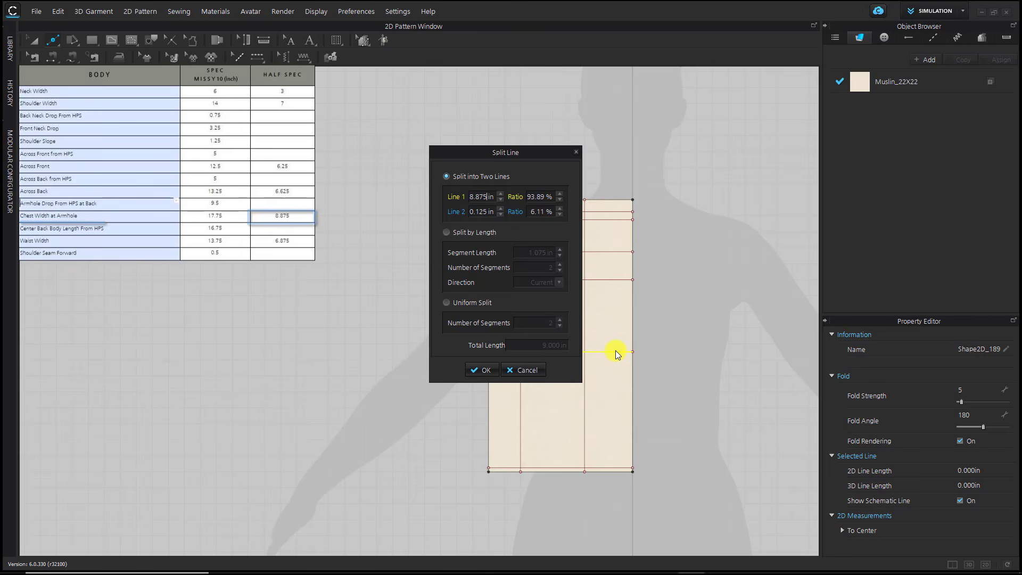
left_click(485, 370)
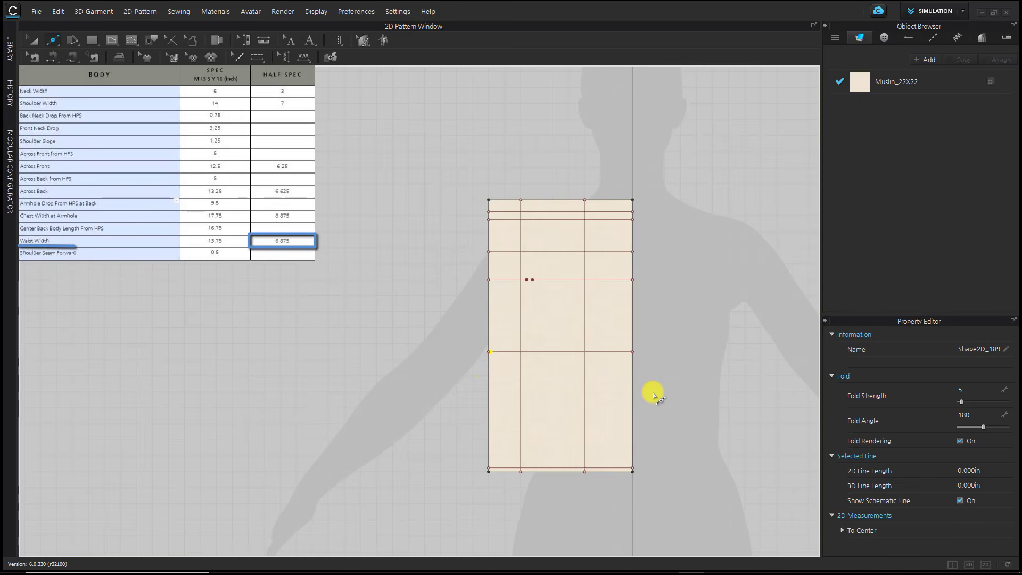
- Split the 16.75 in center back length line at 6.875 in from the center edge to mark the half waist width
right_click(614, 468)
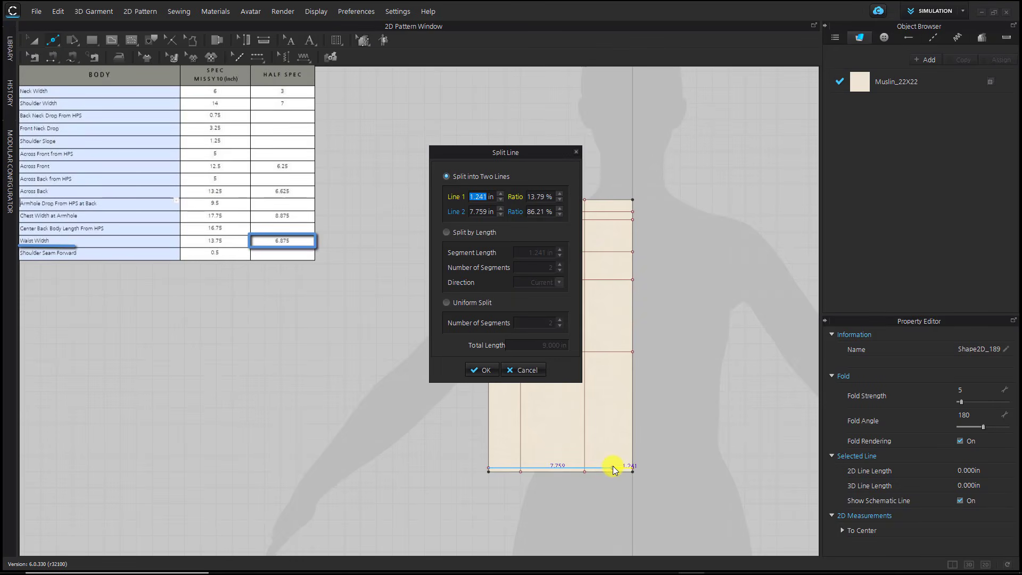
type("6.875")
left_click(485, 372)
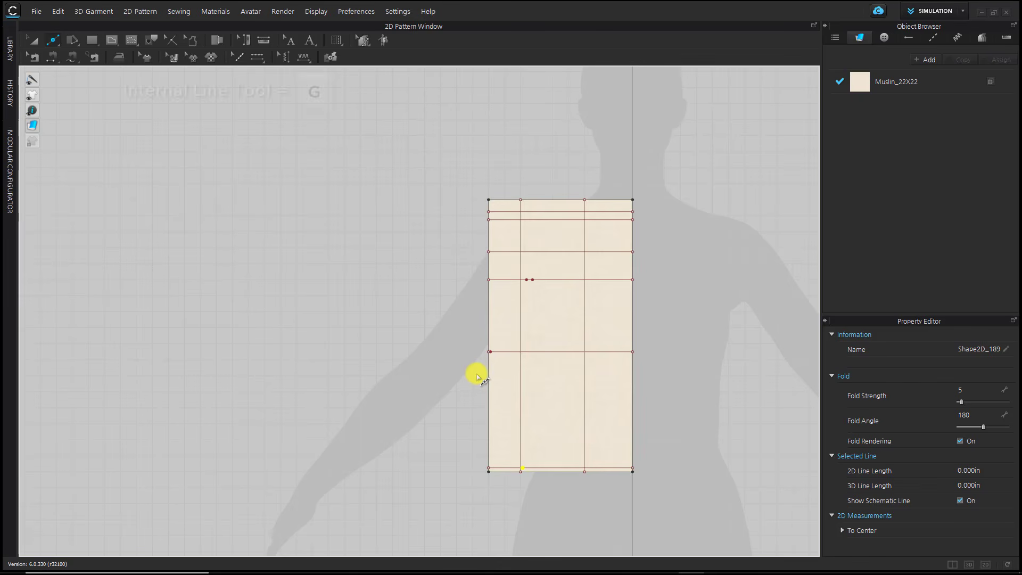
- Draw the back outline as one internal line from the center back neck through neck, shoulder, across back and chest points to the waist point
left_click(115, 40)
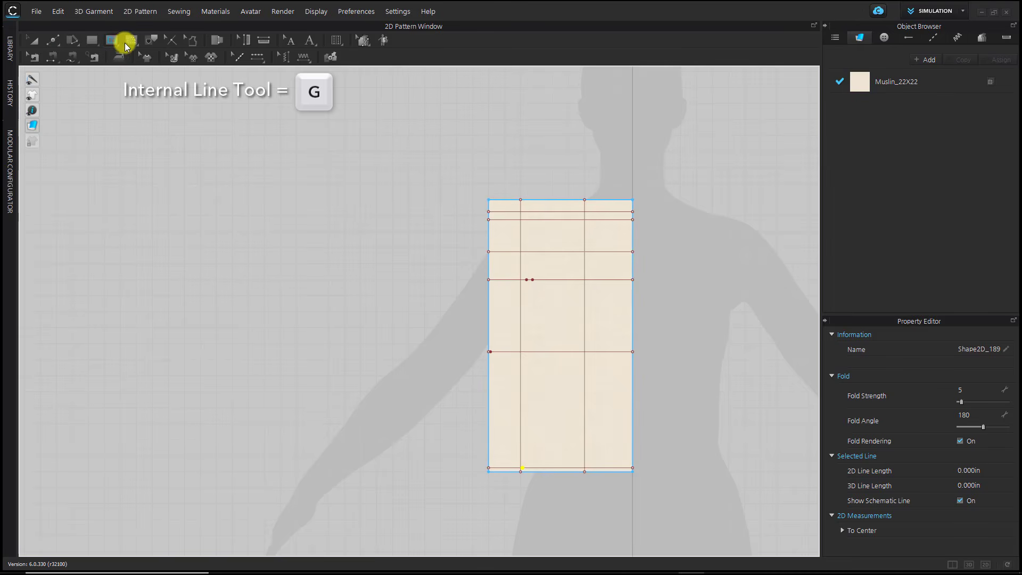
left_click(633, 213)
left_click(582, 200)
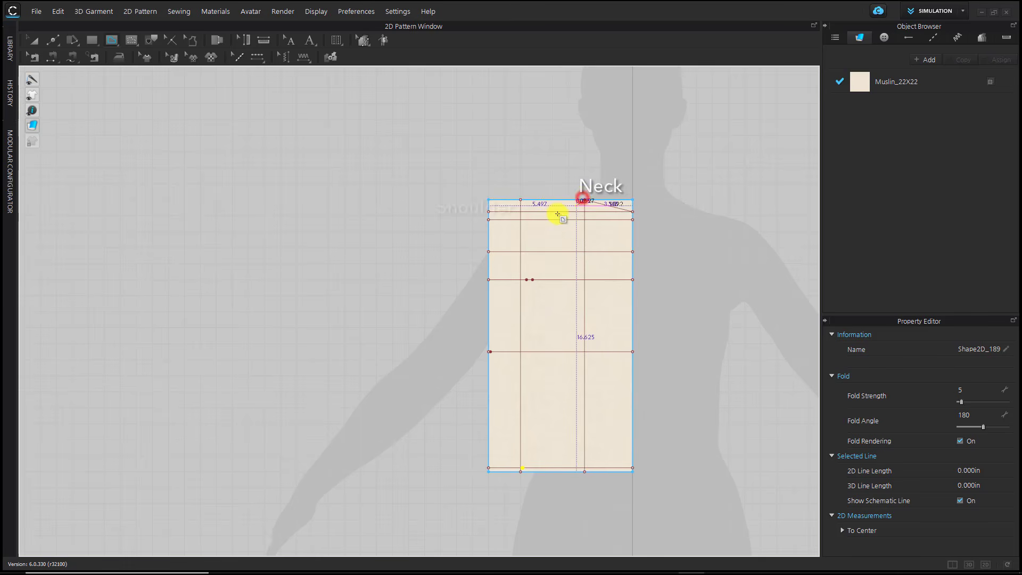
left_click(520, 219)
left_click(526, 279)
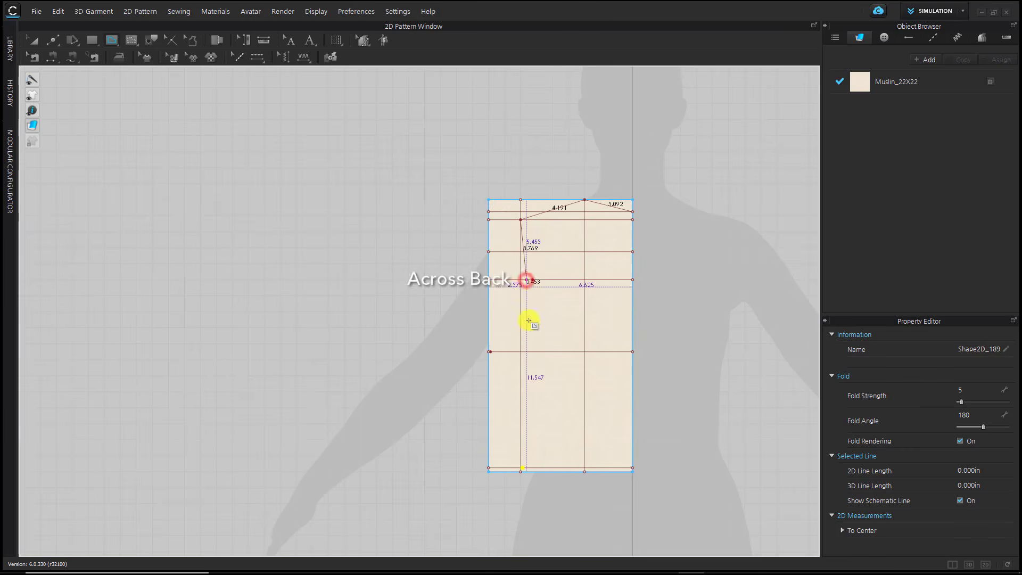
scroll(493, 353, "up", 3)
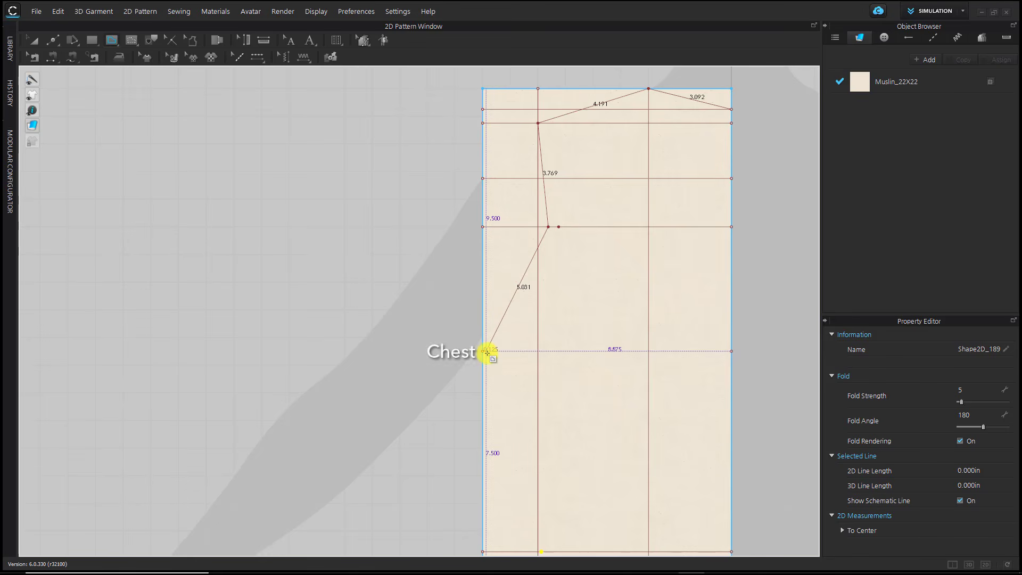
left_click(486, 351)
middle_click_drag(602, 468, 542, 360)
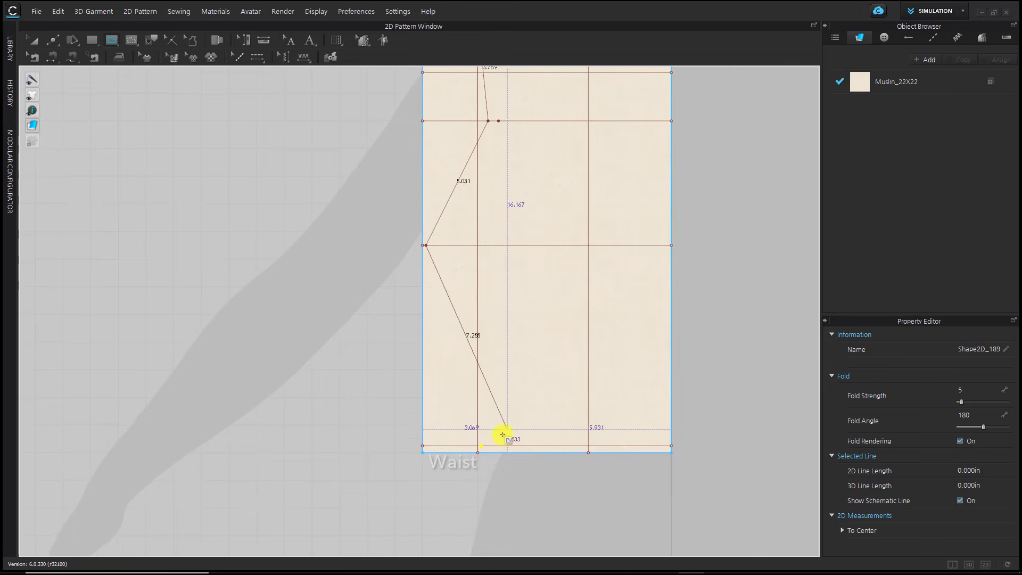
double_click(483, 447)
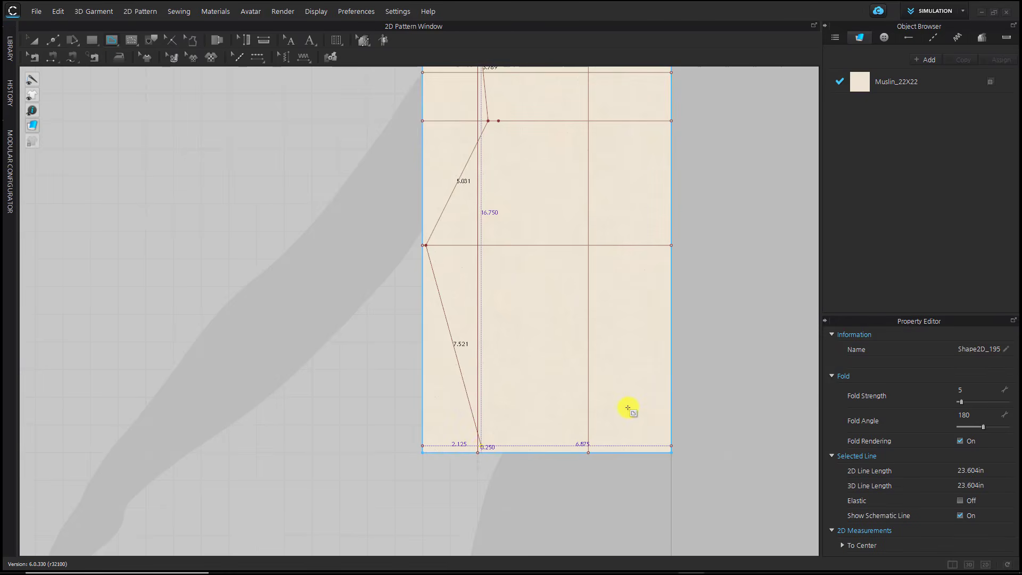
- Draw internal lines for the front neckline from center front to the neck point and for the front armhole from shoulder through across front to chest
scroll(627, 407, "down", 3)
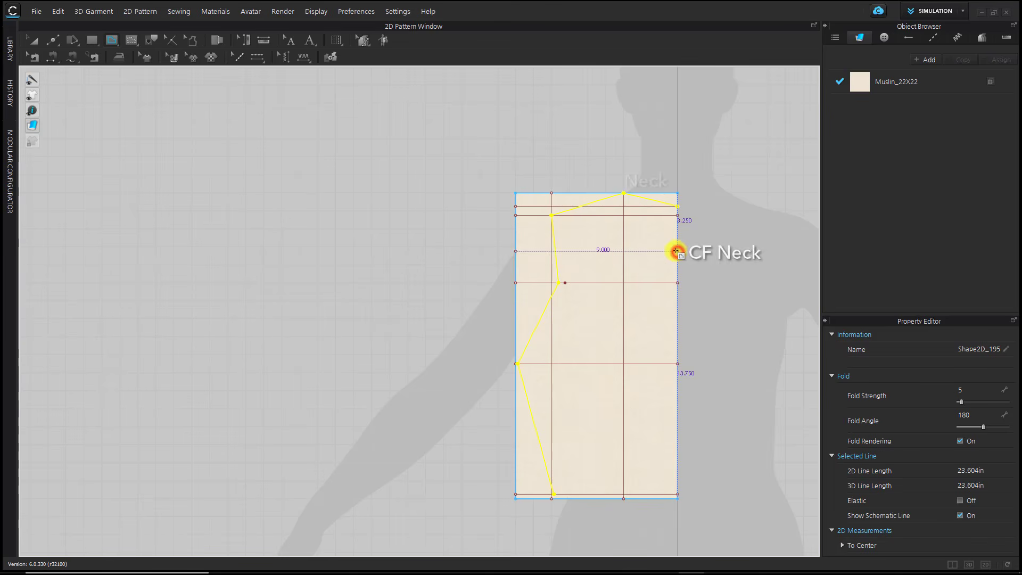
left_click(623, 193)
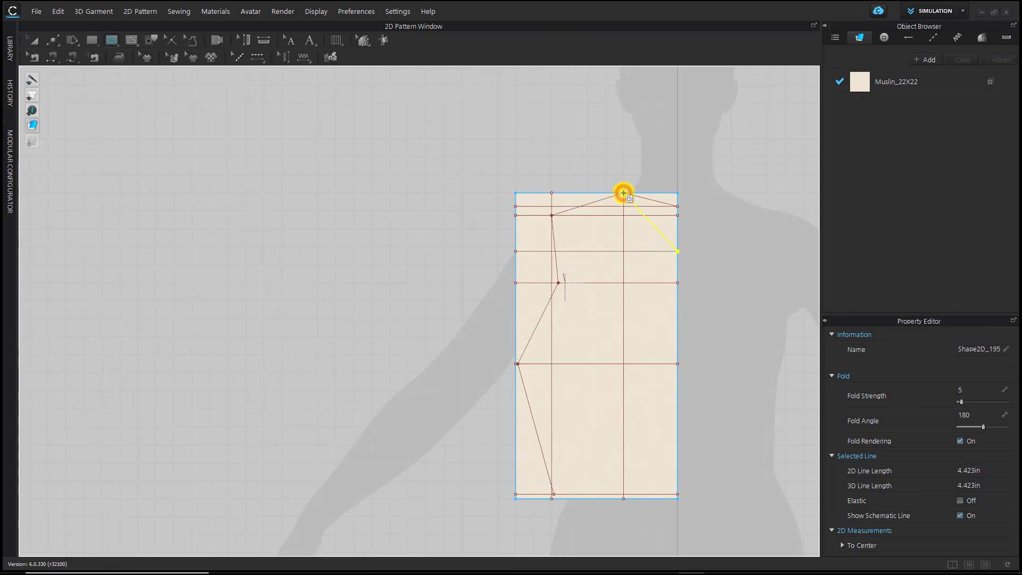
left_click(552, 213)
left_click(565, 283)
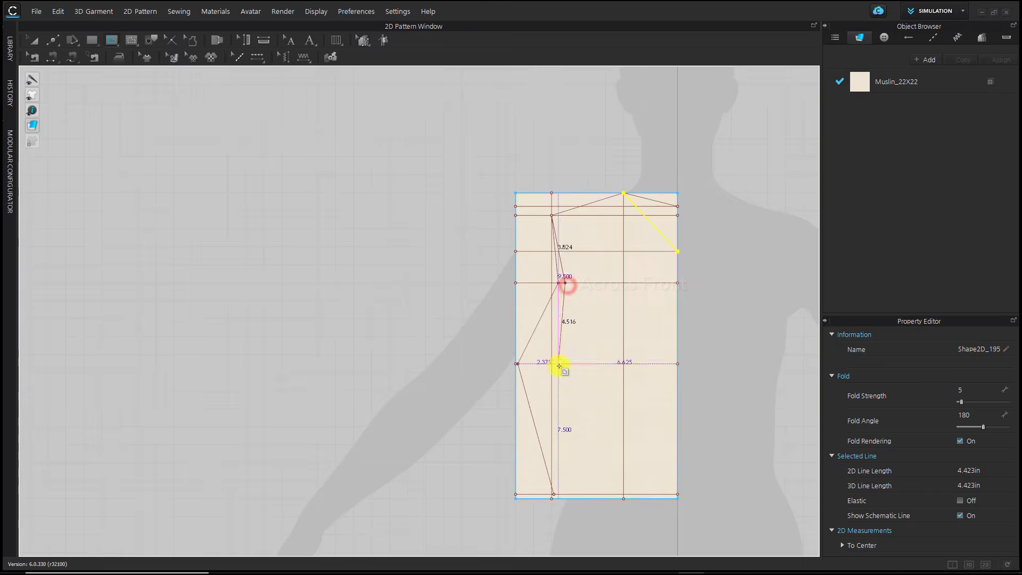
scroll(553, 365, "up", 3)
double_click(488, 362)
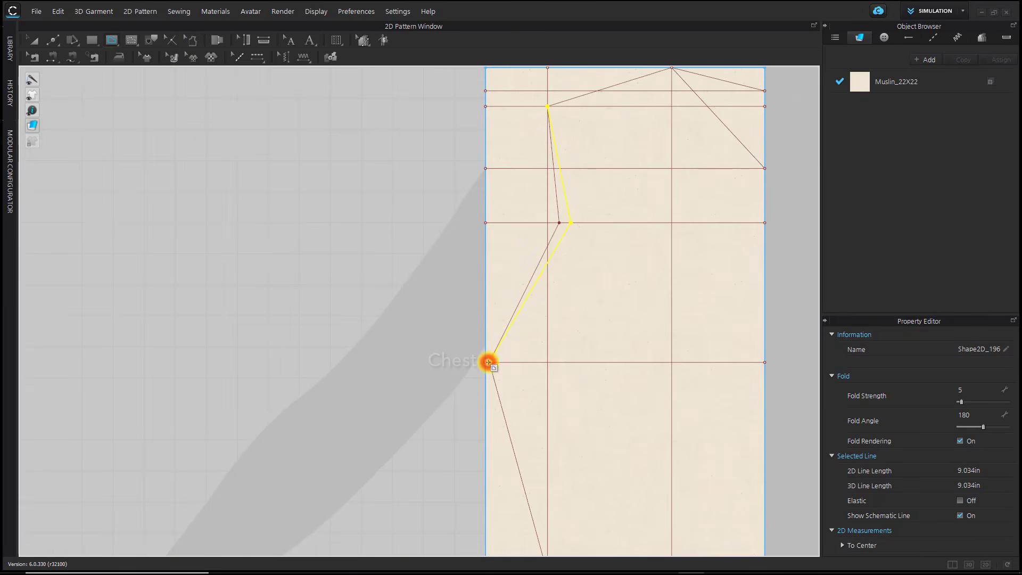
- Curve the back neckline to about 3.13 in and the front neckline to about 4.7 in with Edit Curvature
scroll(636, 346, "down", 5)
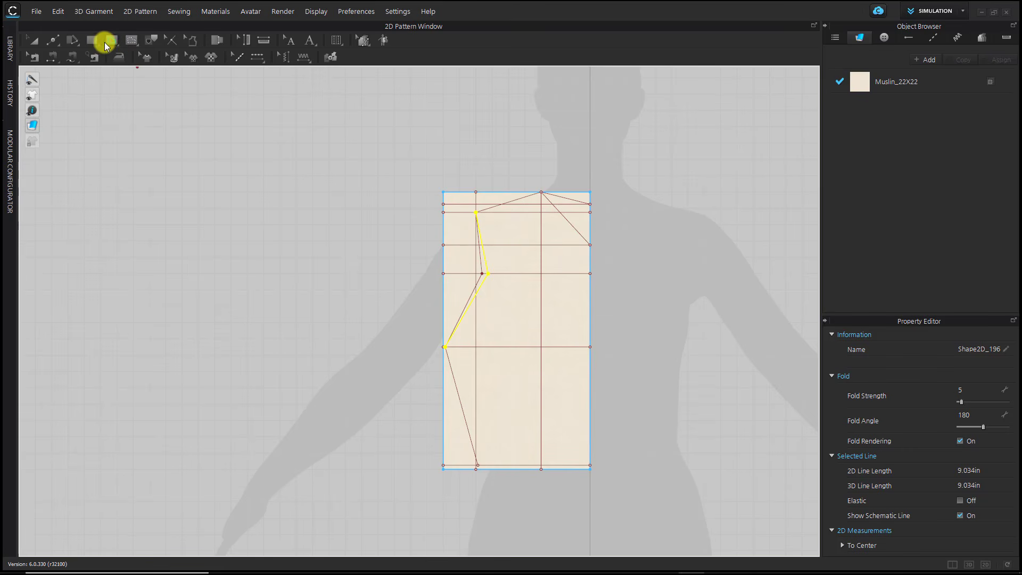
left_click(55, 41)
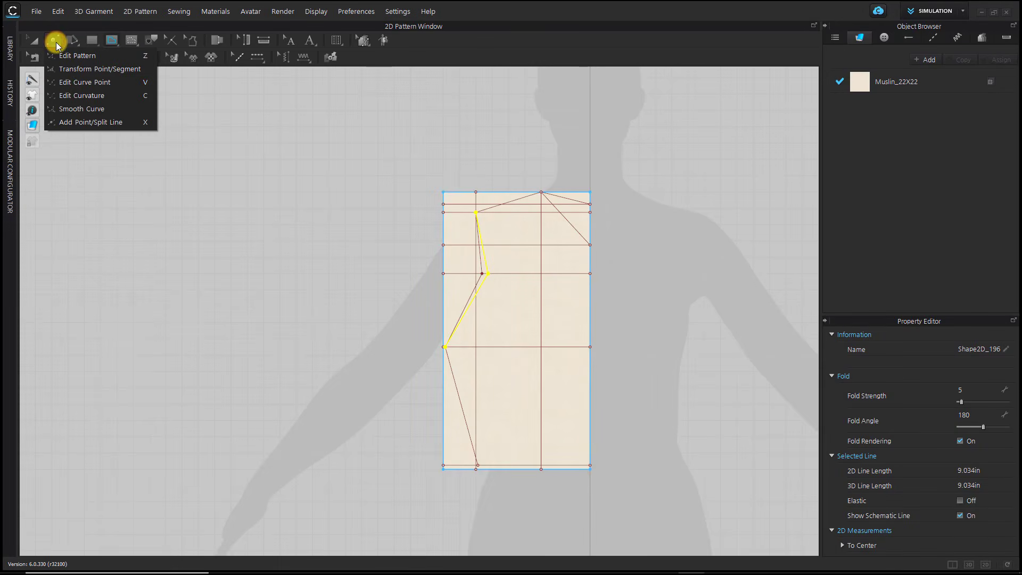
left_click(83, 95)
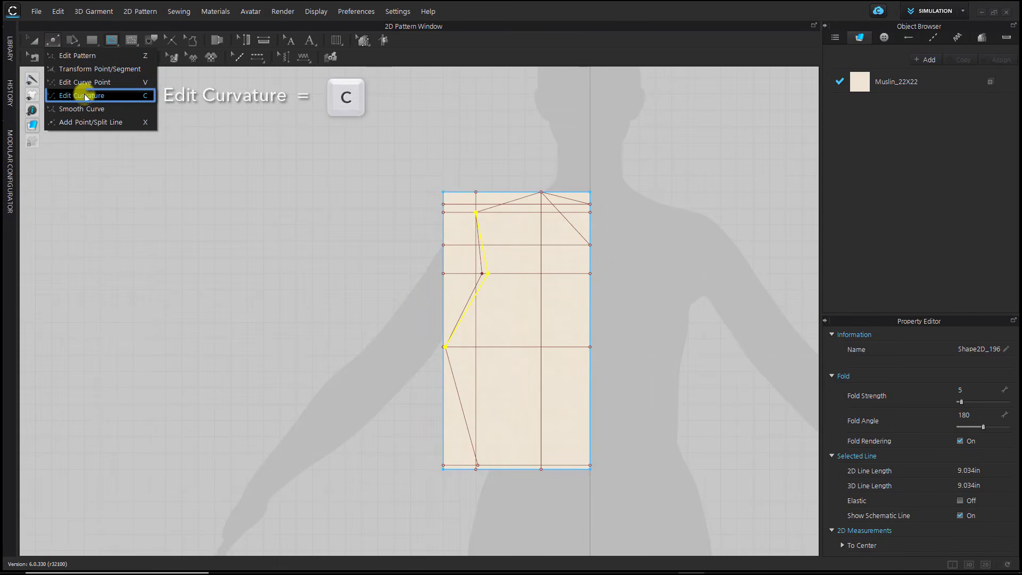
left_click(84, 95)
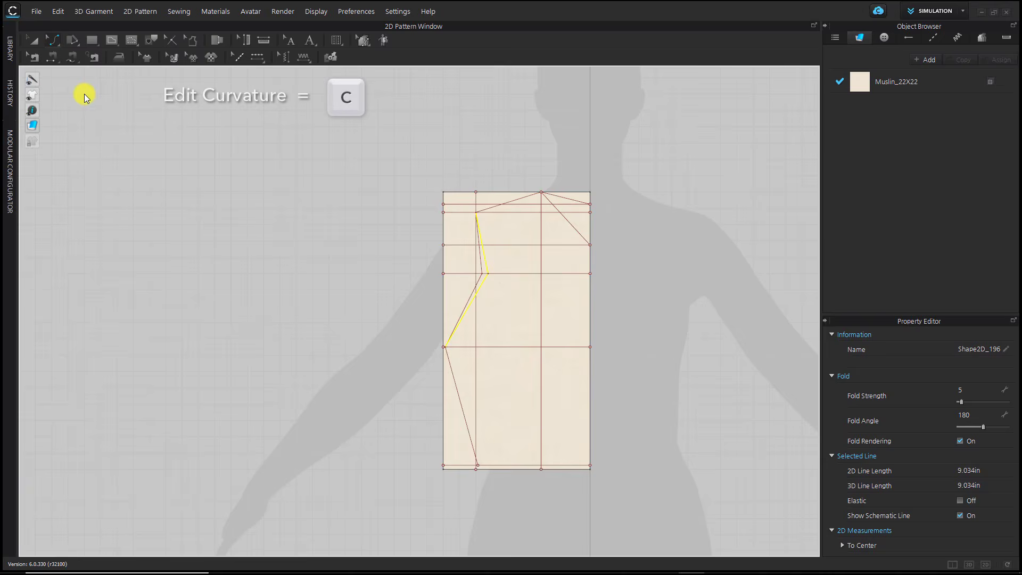
scroll(635, 254, "up", 3)
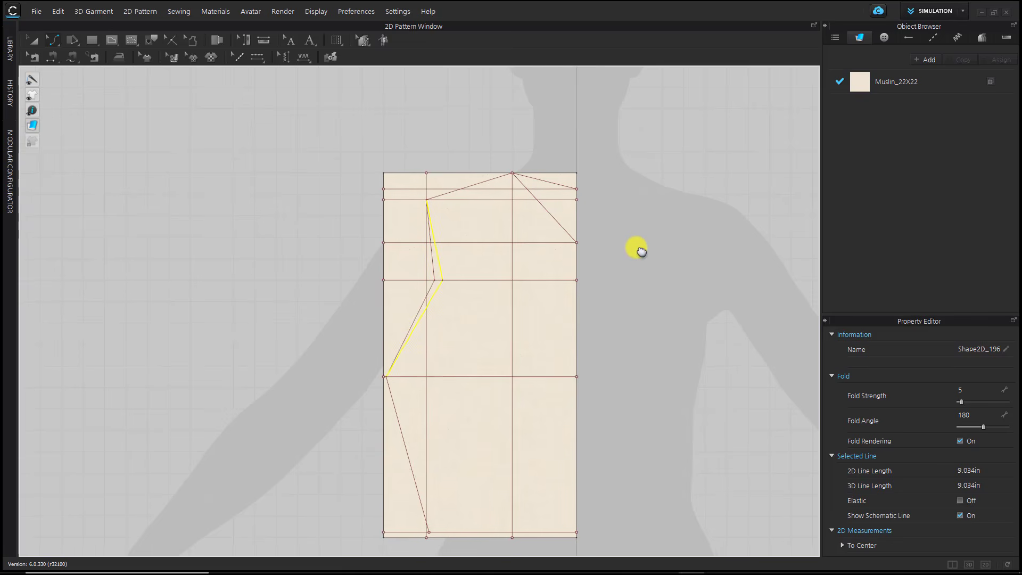
right_click_drag(638, 247, 691, 237)
left_click(591, 170)
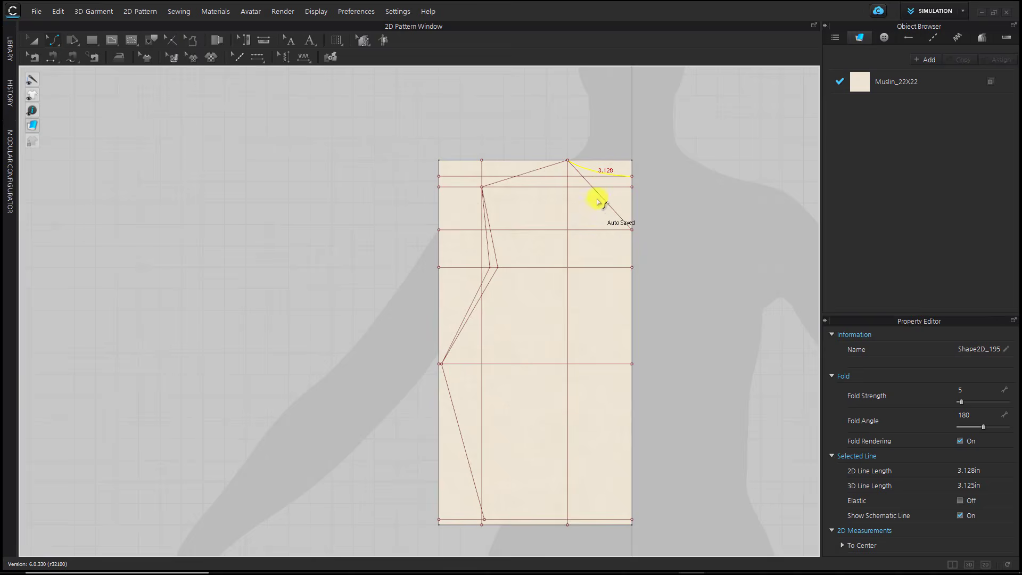
left_click_drag(593, 196, 591, 209)
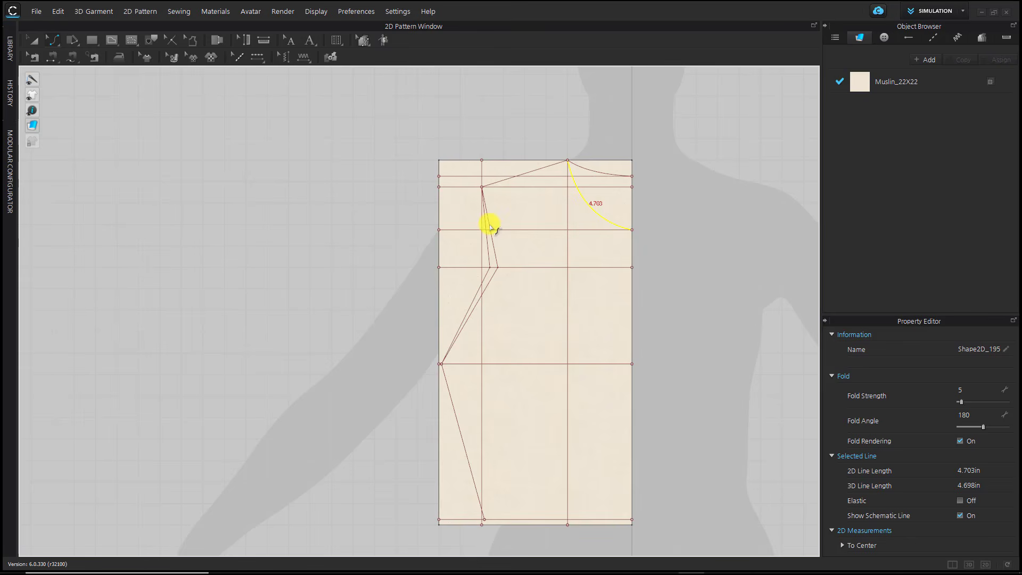
- Curve the front armhole inward, the upper segment to about 3.85 in and the lower segment to about 5.58 in
left_click(491, 222)
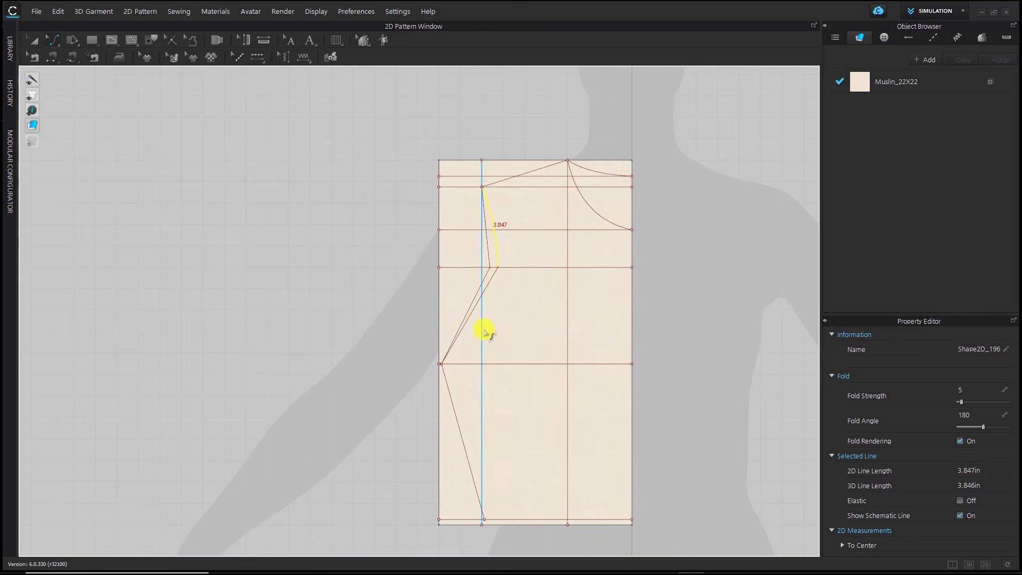
left_click(465, 328)
left_click_drag(465, 327, 475, 342)
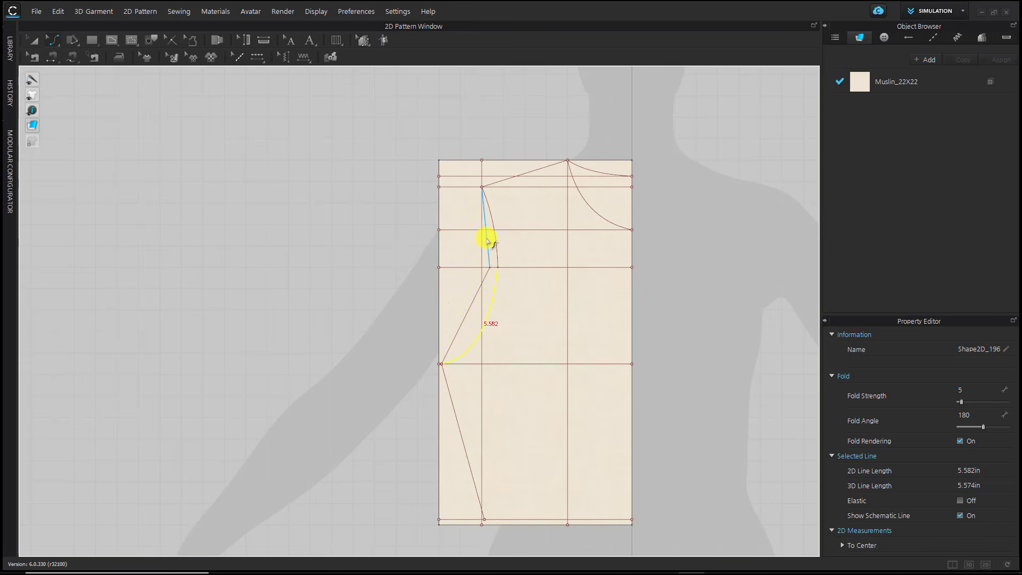
- Curve the back armhole inward, the upper segment to about 3.79 in and the lower segment as a smooth arc to the chest point
left_click(488, 240)
left_click_drag(488, 241, 486, 235)
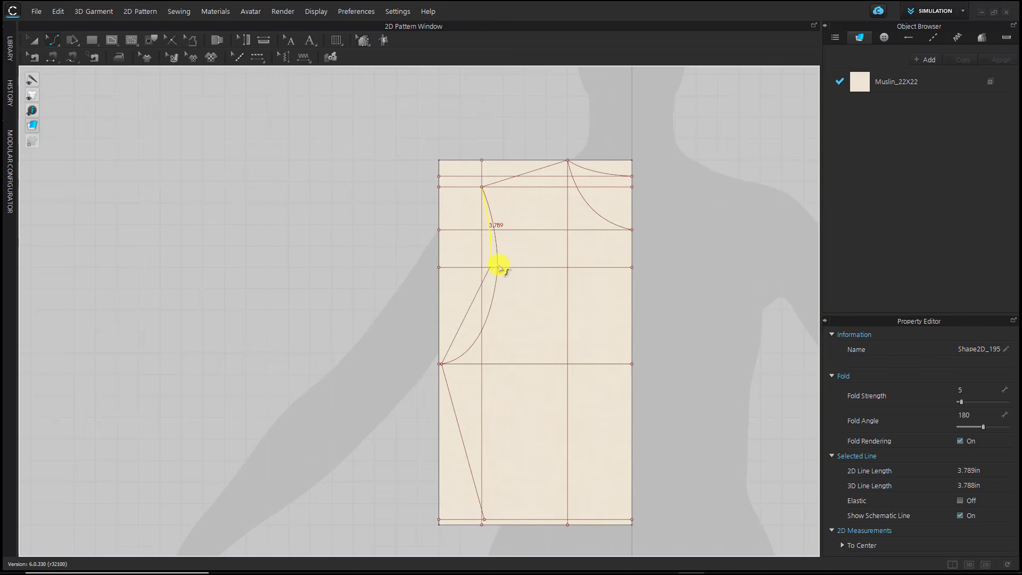
left_click_drag(465, 319, 483, 333)
left_click(516, 321)
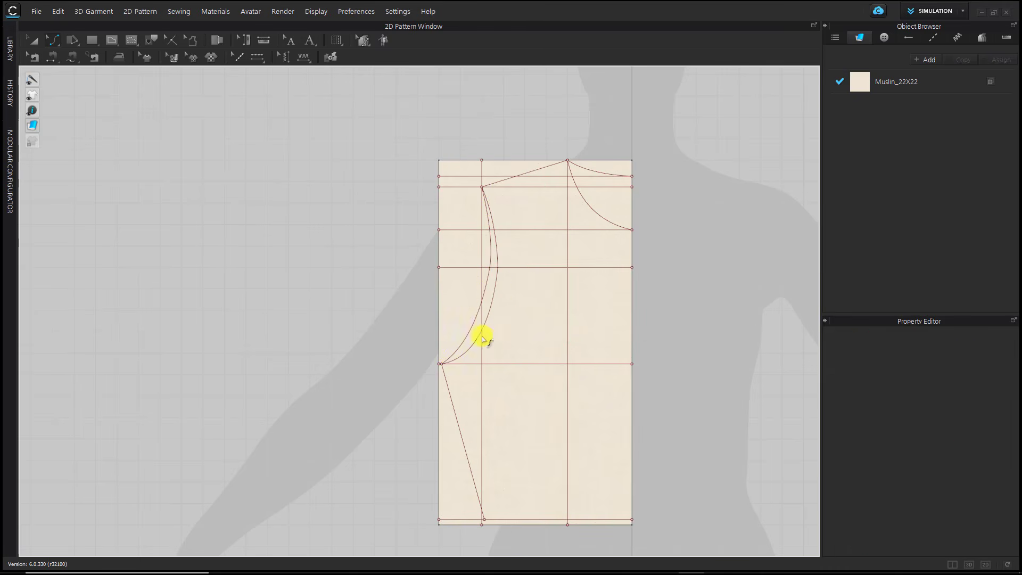
left_click(469, 335)
left_click(543, 348)
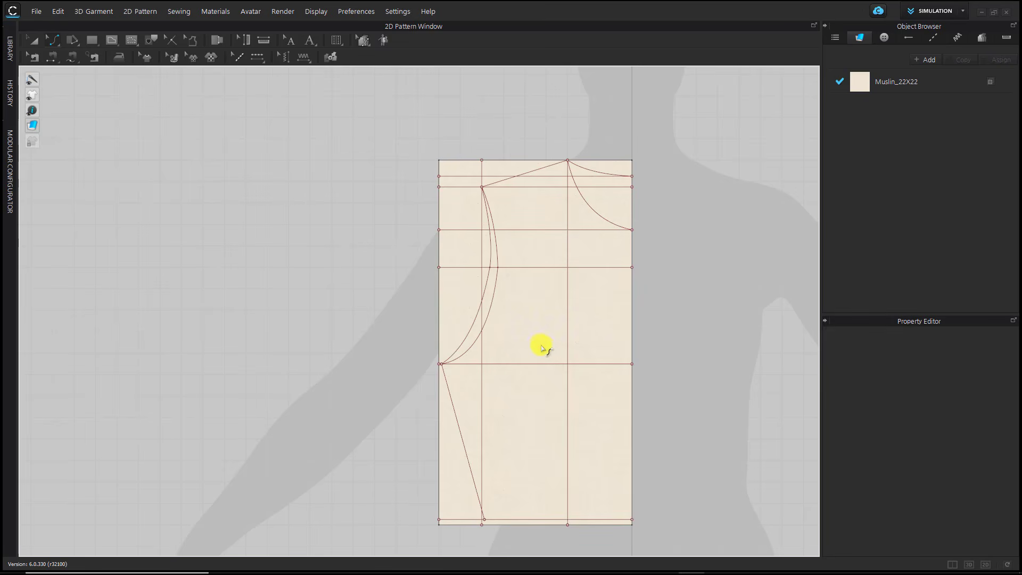
- Trace the back bodice outline, following back neckline, shoulder, back armhole, side seam, hem and center, as a pattern placed to the right of the draft
key("i")
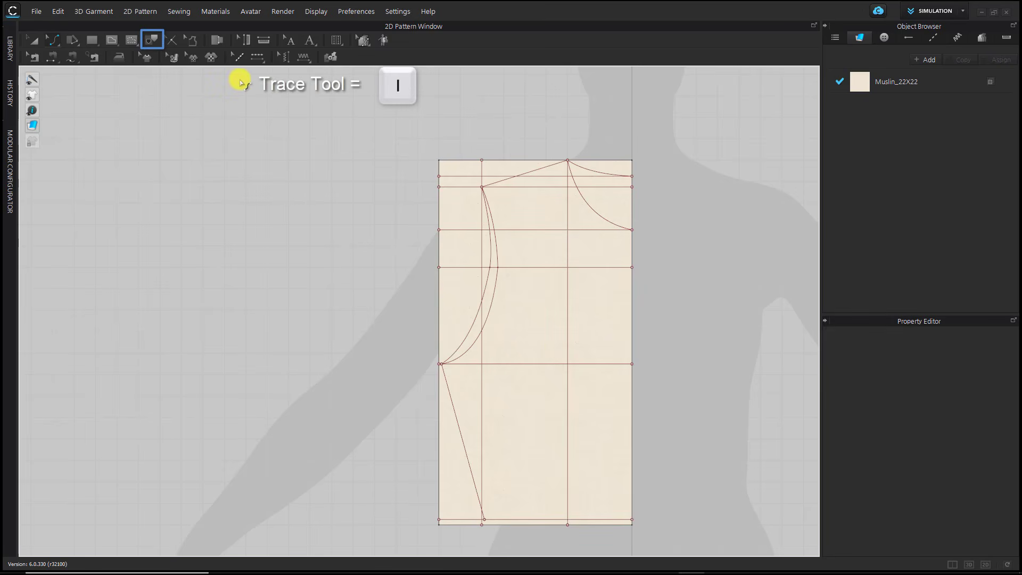
left_click(156, 40)
scroll(358, 315, "down", 4)
middle_click_drag(361, 319, 286, 317)
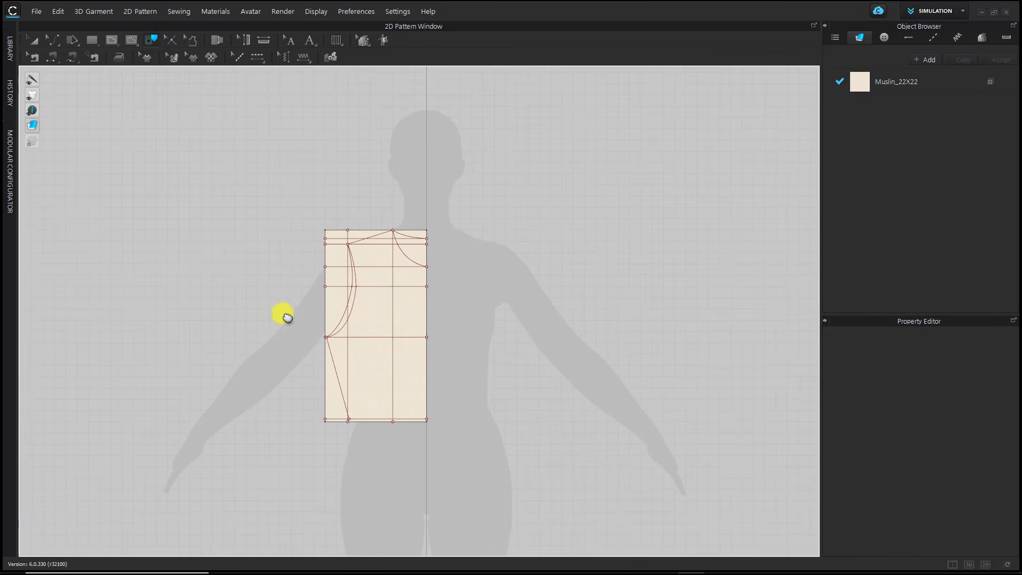
scroll(285, 317, "up", 3)
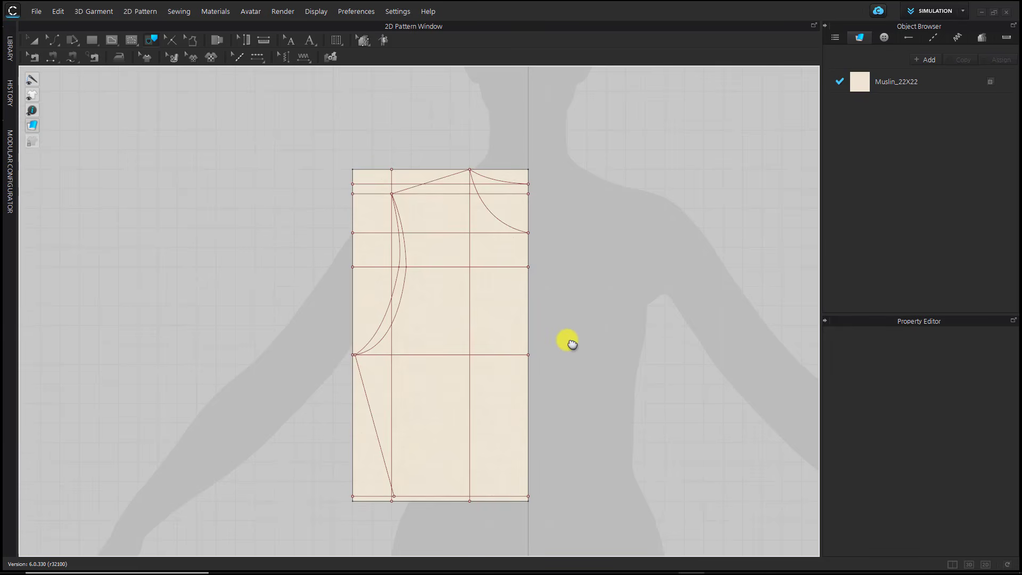
scroll(468, 336, "down", 2)
middle_click_drag(568, 340, 500, 356)
scroll(497, 337, "down", 4)
scroll(501, 356, "up", 3)
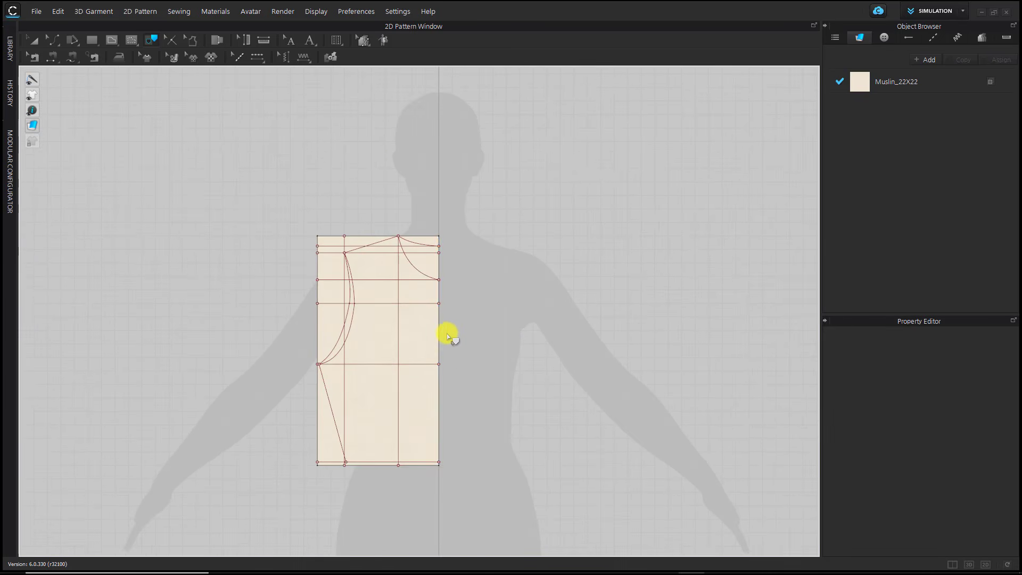
left_click(442, 338)
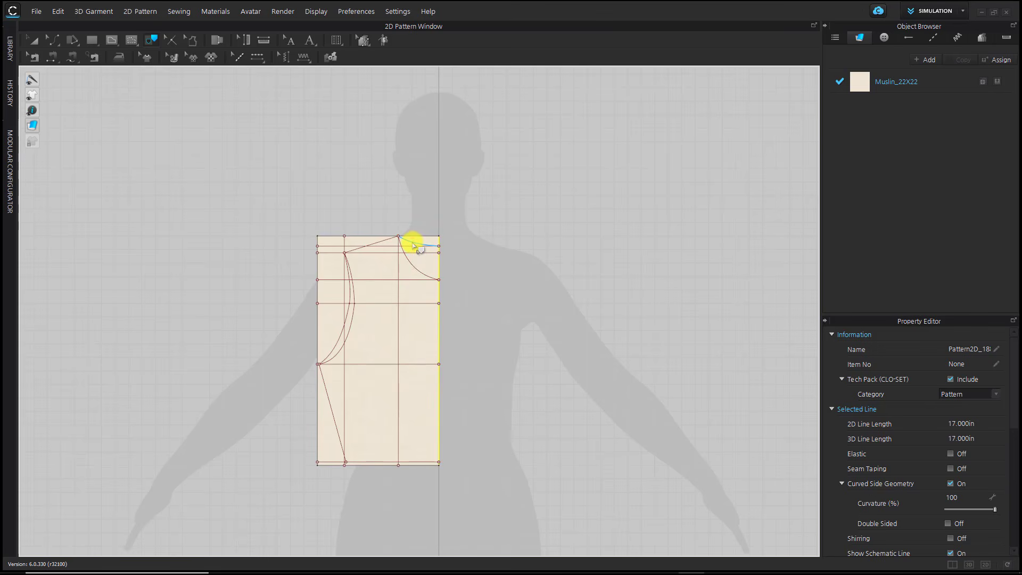
left_click(414, 246, "shift")
left_click(380, 241, "shift")
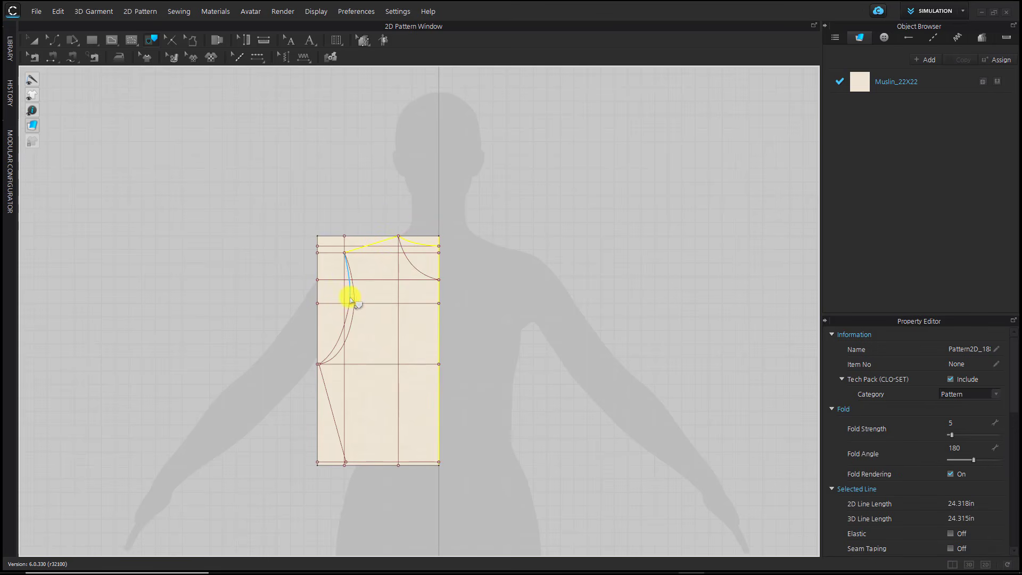
left_click(350, 297, "shift")
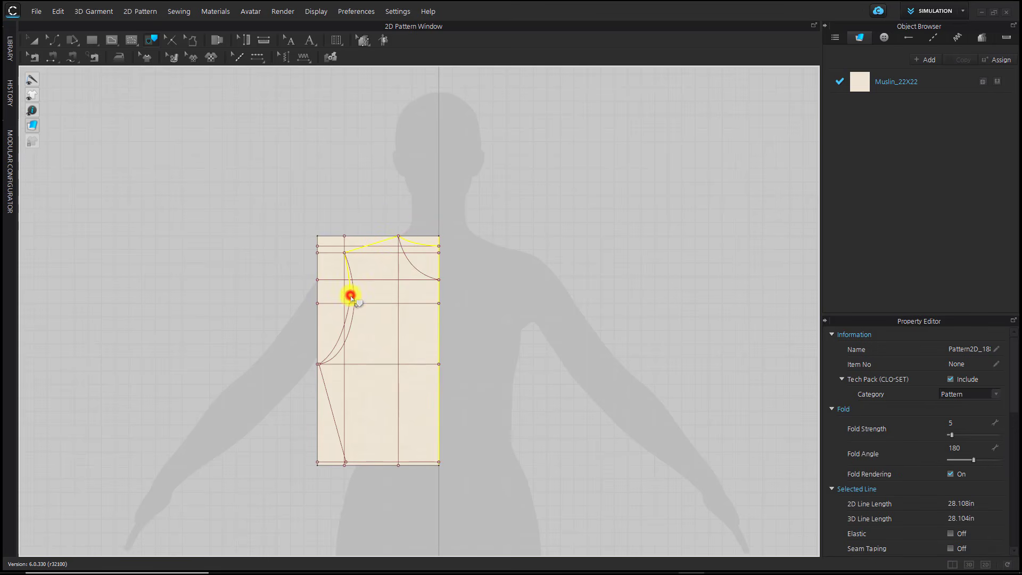
left_click(329, 403)
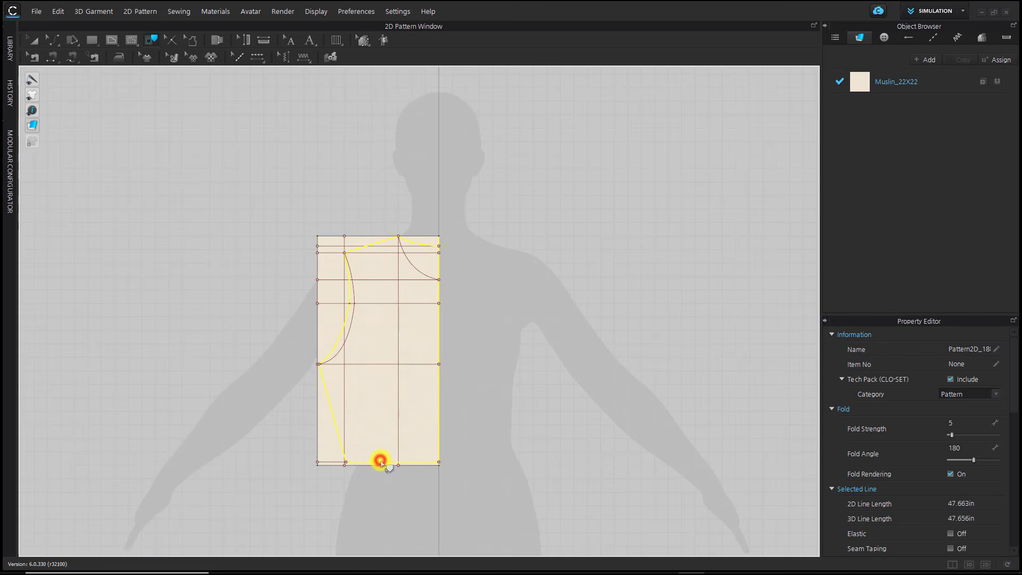
right_click(380, 461)
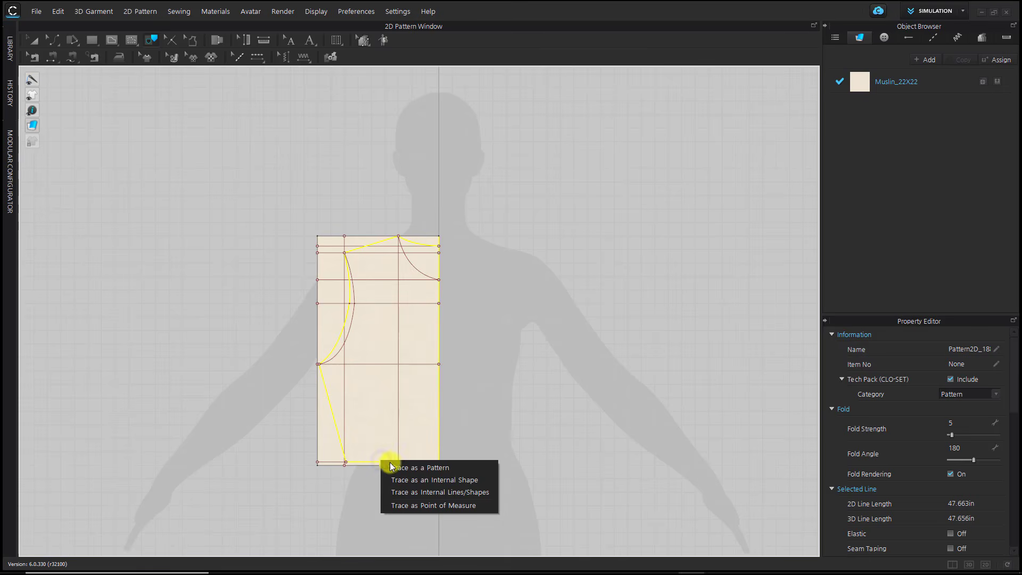
left_click(420, 467)
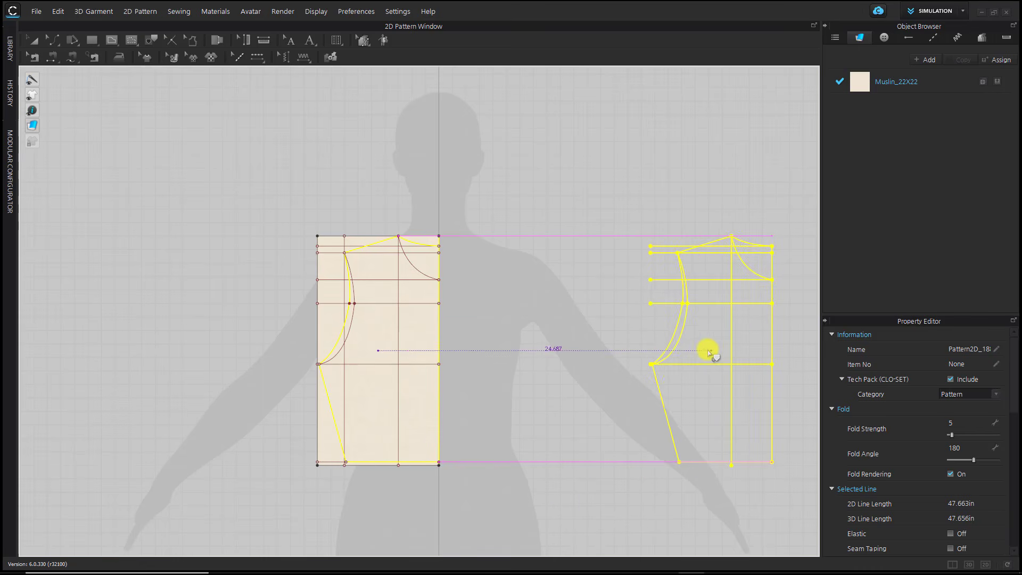
left_click(714, 347)
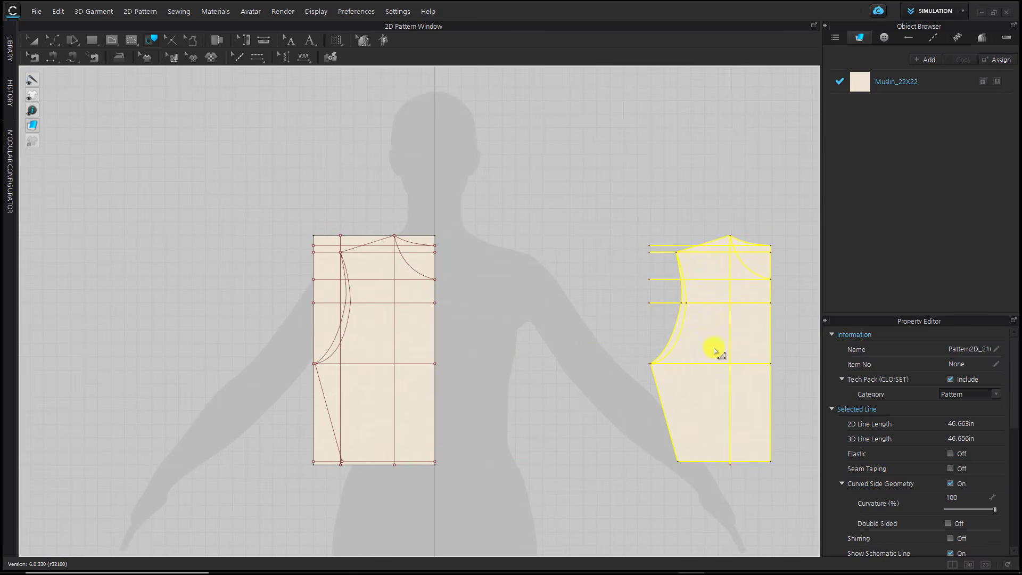
left_click(510, 335)
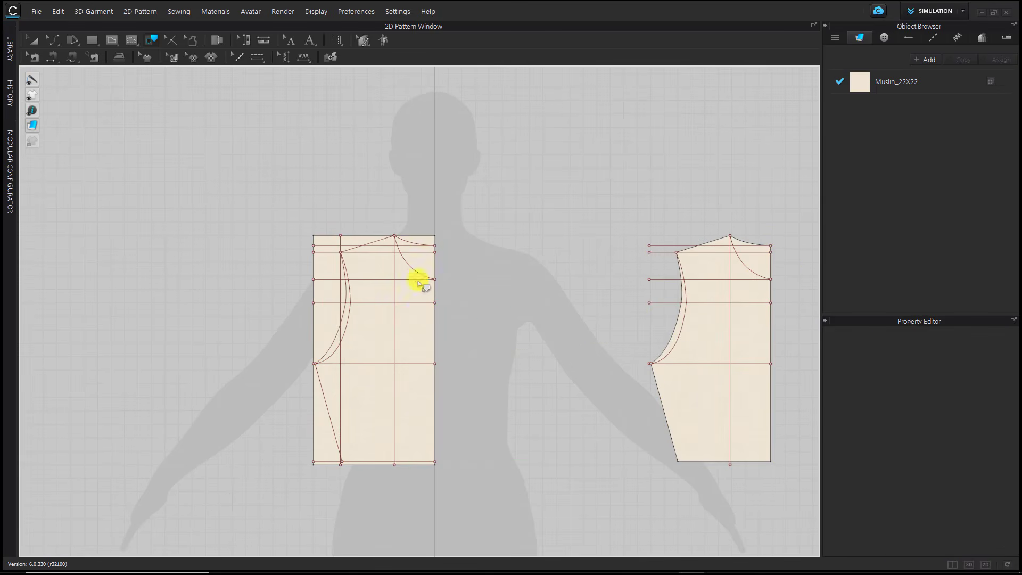
- Trace the front bodice outline, using the deeper neckline and armhole curves, as a pattern placed between the draft and the back piece
left_click(416, 268)
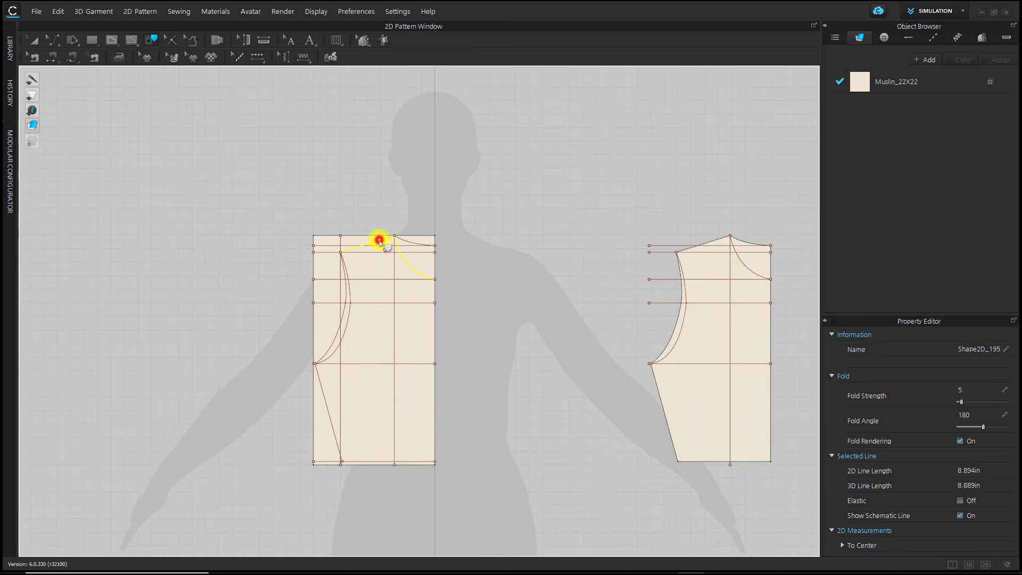
left_click(349, 296, "shift")
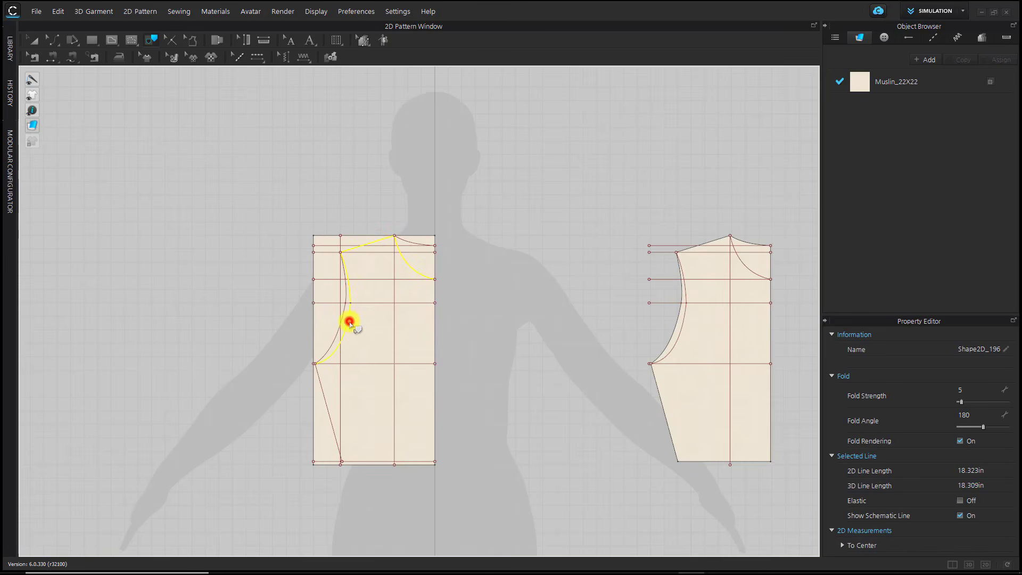
left_click(330, 423, "shift")
left_click(371, 461, "shift")
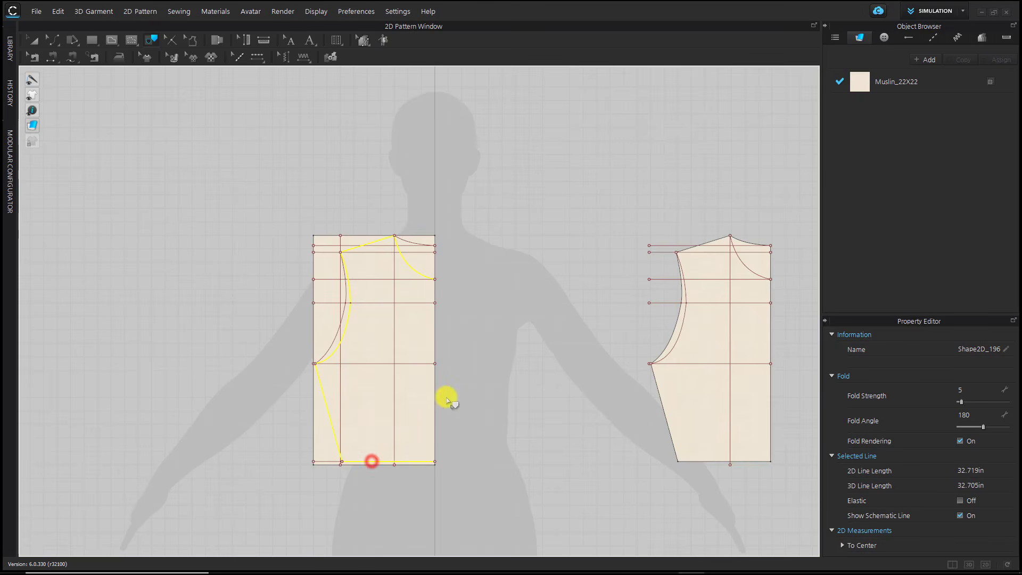
left_click(436, 397, "shift")
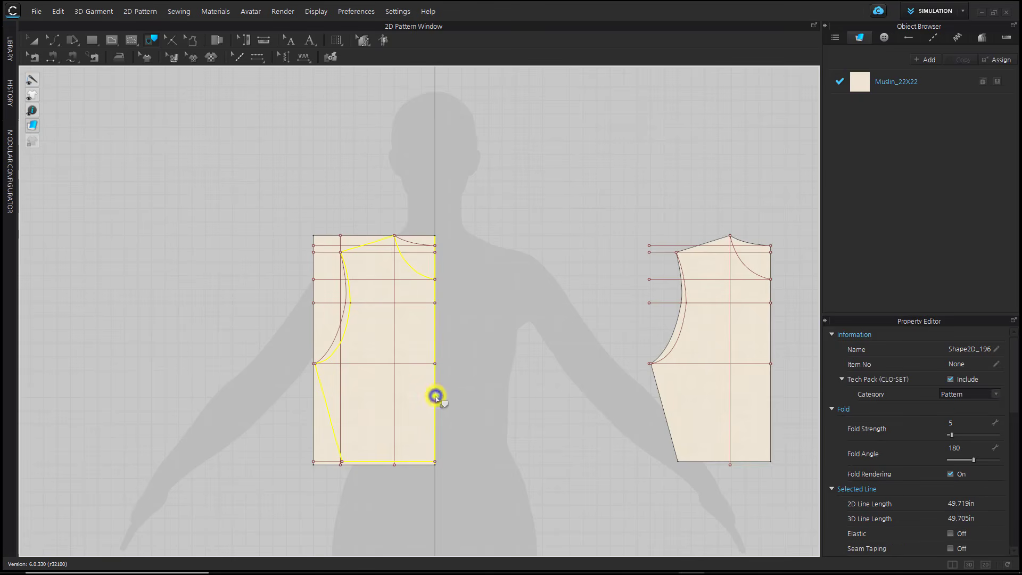
right_click(435, 397)
left_click(457, 402)
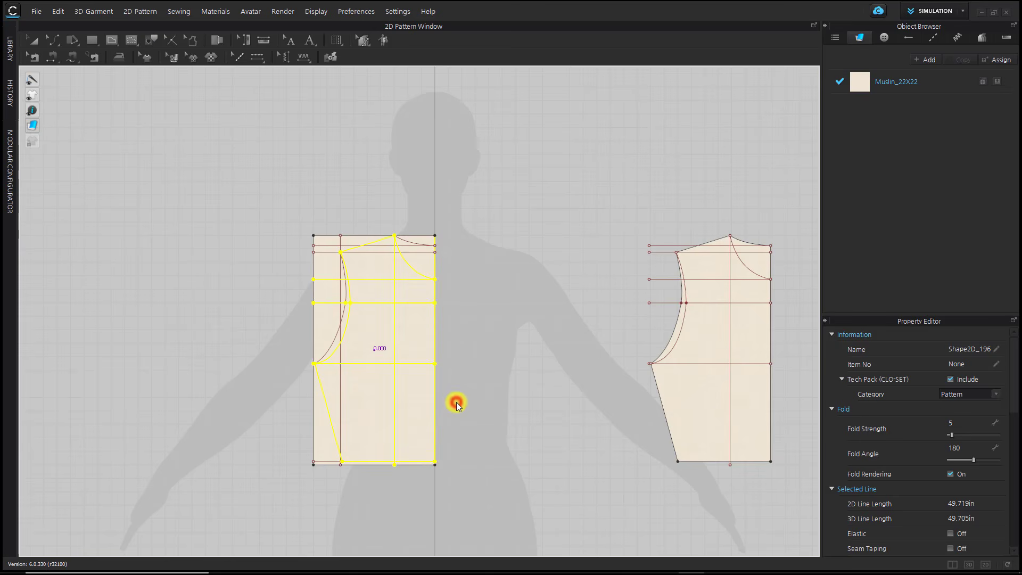
left_click(544, 347)
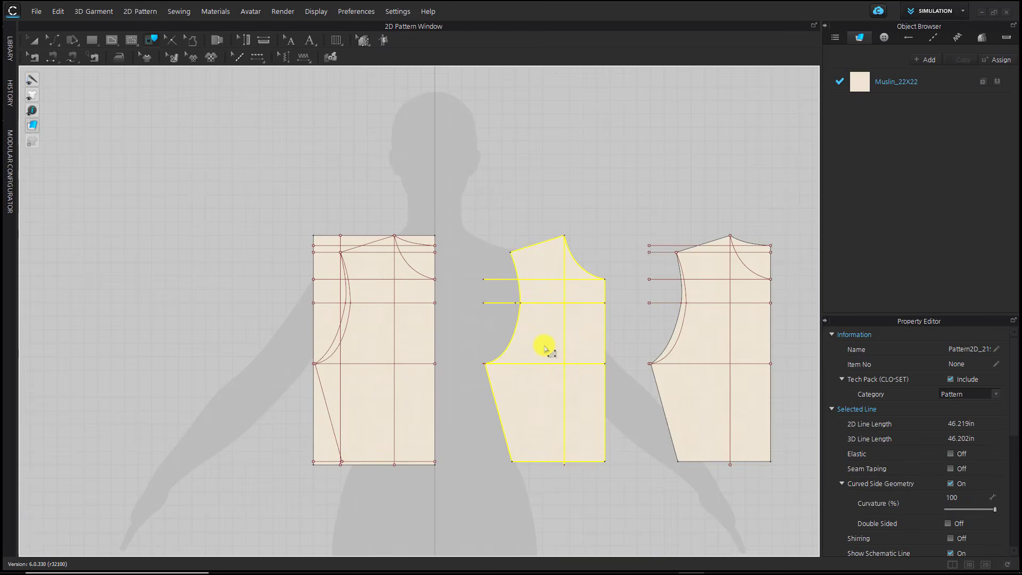
- Flip the traced front bodice piece horizontally so its armhole faces the back piece
left_click(35, 42)
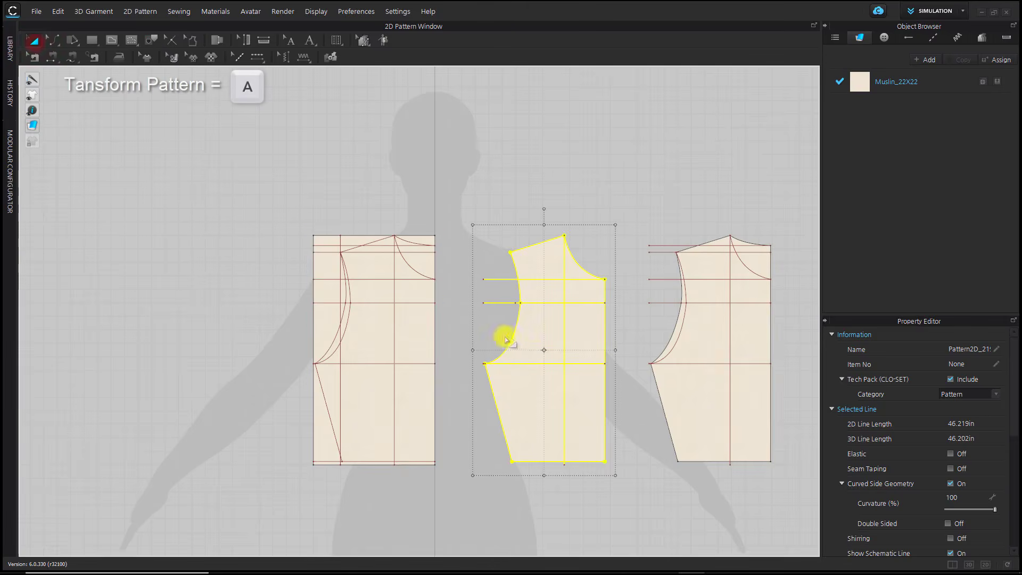
left_click(536, 330)
right_click(535, 330)
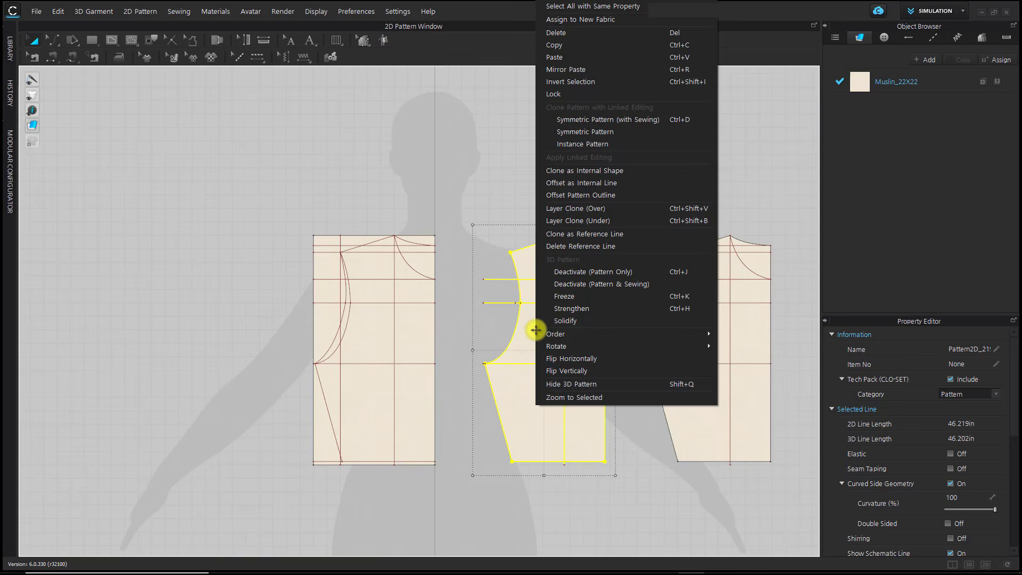
left_click(561, 359)
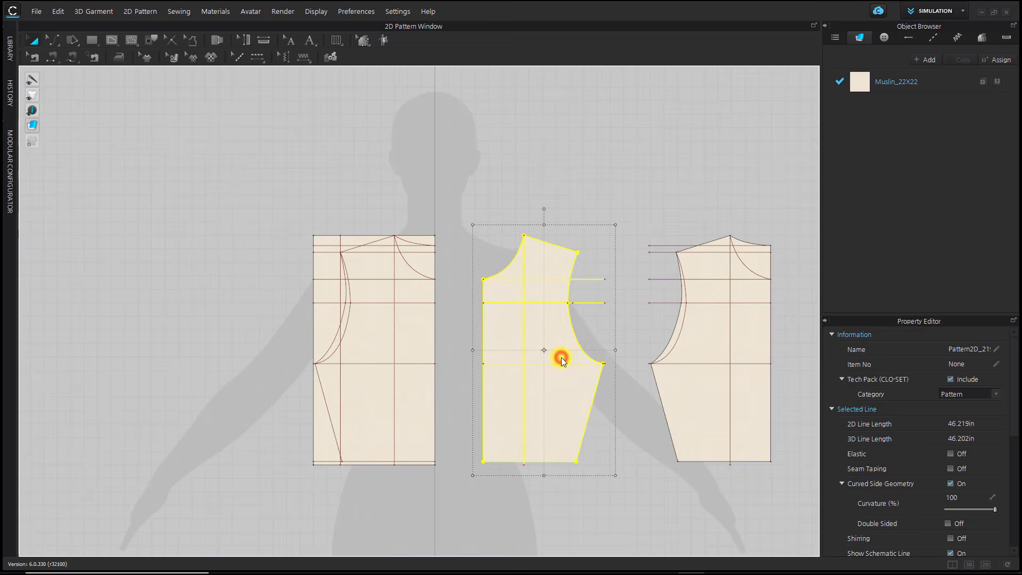
left_click(622, 324)
middle_click_drag(621, 322, 536, 332)
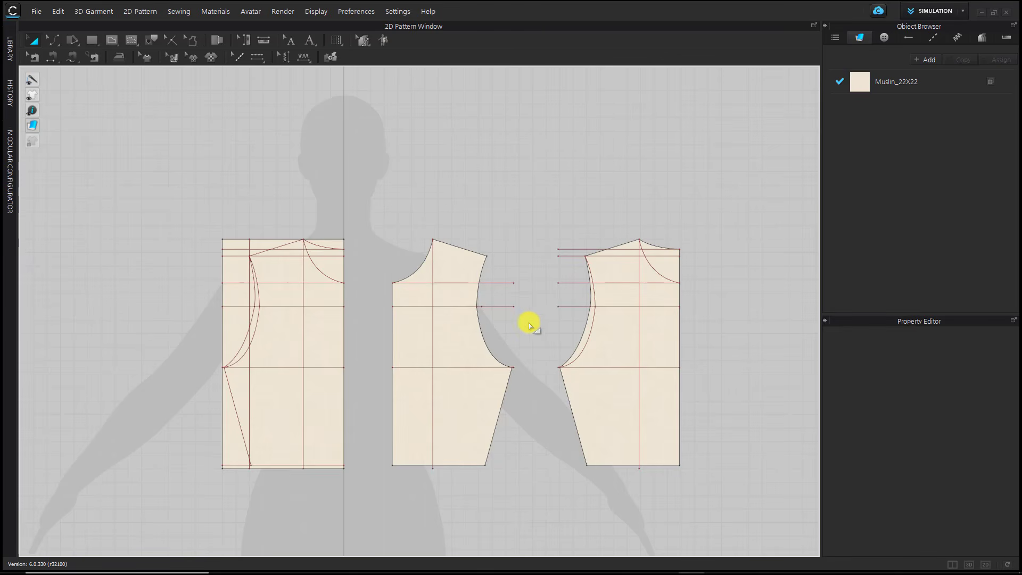
- Delete the surplus guide lines, leftover front neckline and armhole curves, and protruding points from both traced pieces, keeping the across and chest lines
left_click(52, 42)
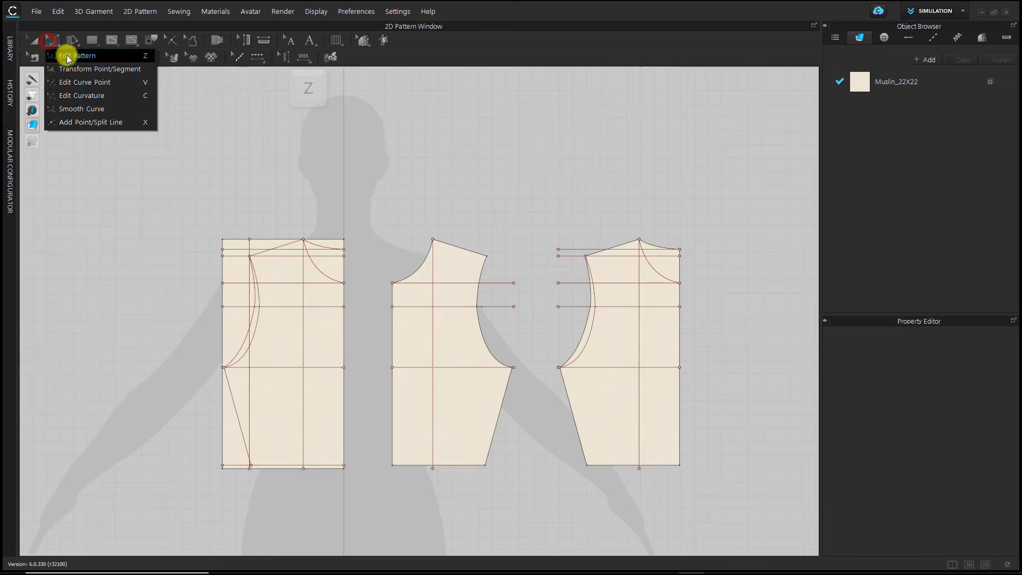
left_click(67, 56)
left_click(508, 505)
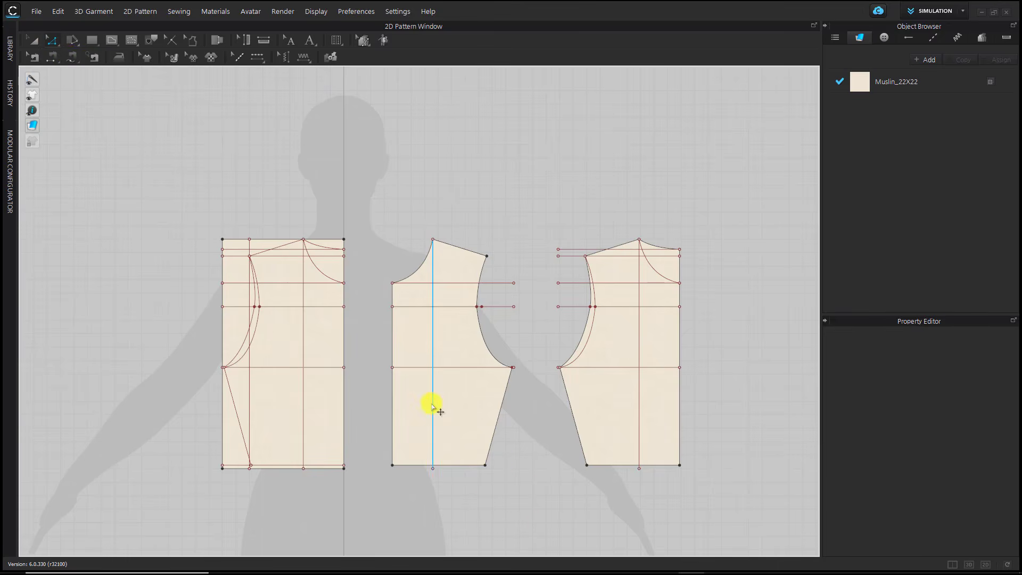
left_click(432, 403)
scroll(526, 352, "up", 2)
middle_click_drag(537, 383, 506, 372)
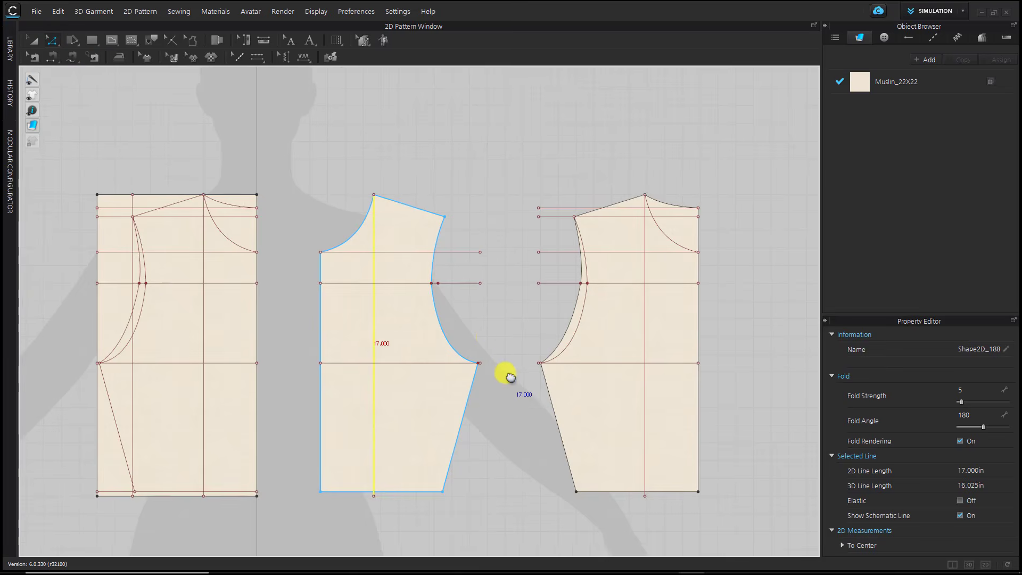
scroll(502, 372, "up", 2)
left_click_drag(445, 203, 520, 270)
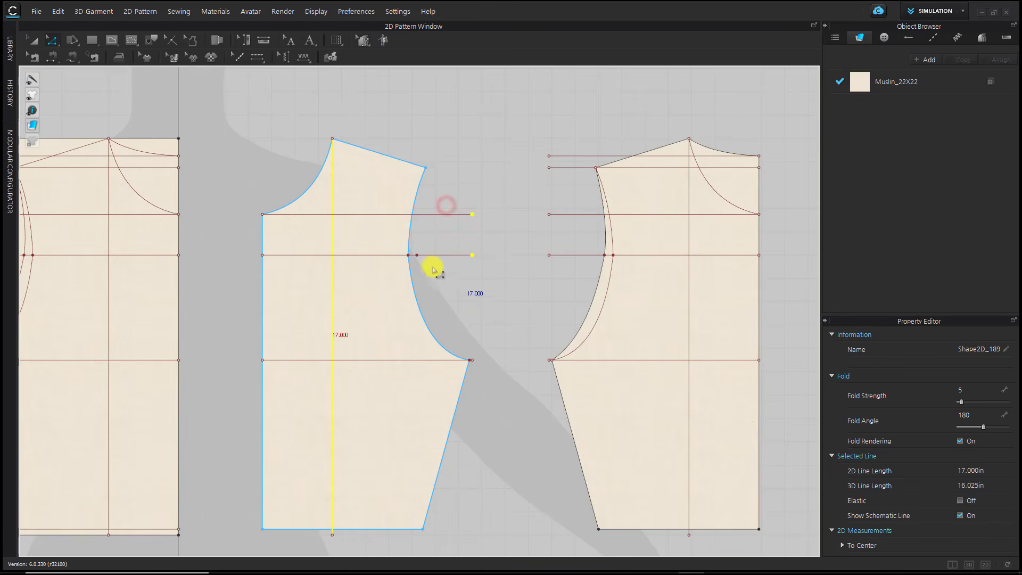
left_click(417, 255)
right_click(473, 360)
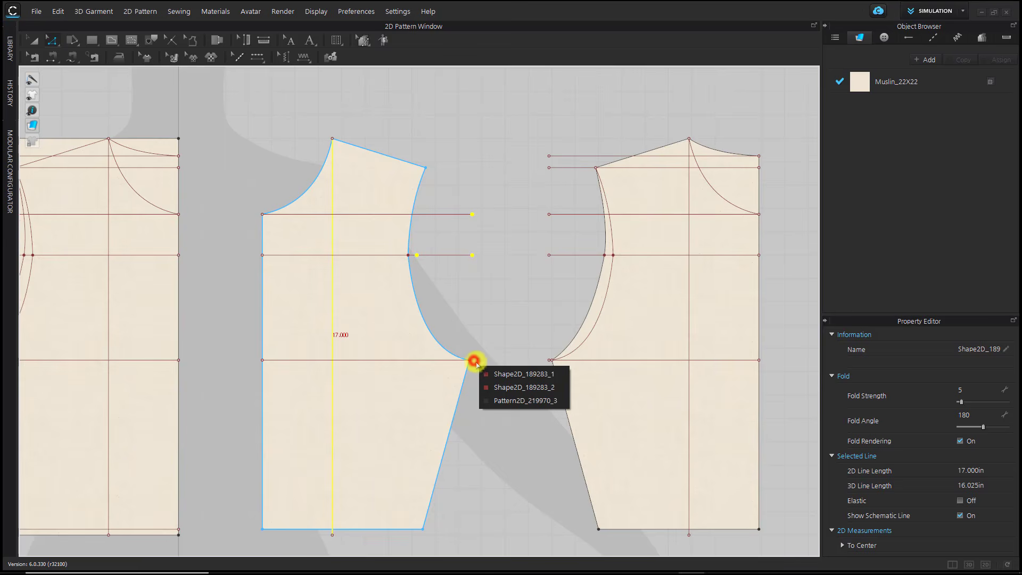
left_click(495, 359)
scroll(484, 390, "up", 4)
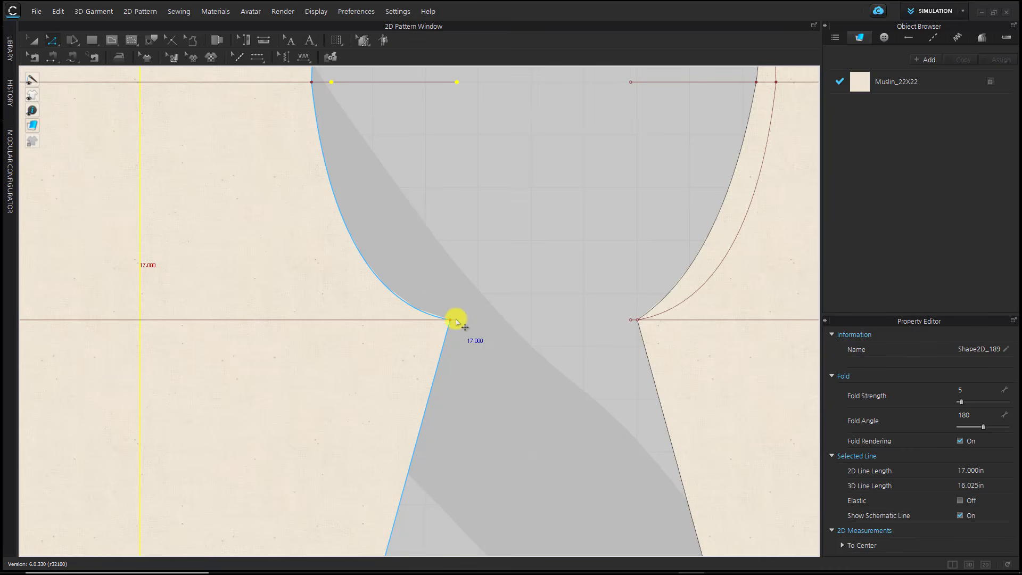
left_click(456, 319, "shift")
left_click(630, 321, "shift")
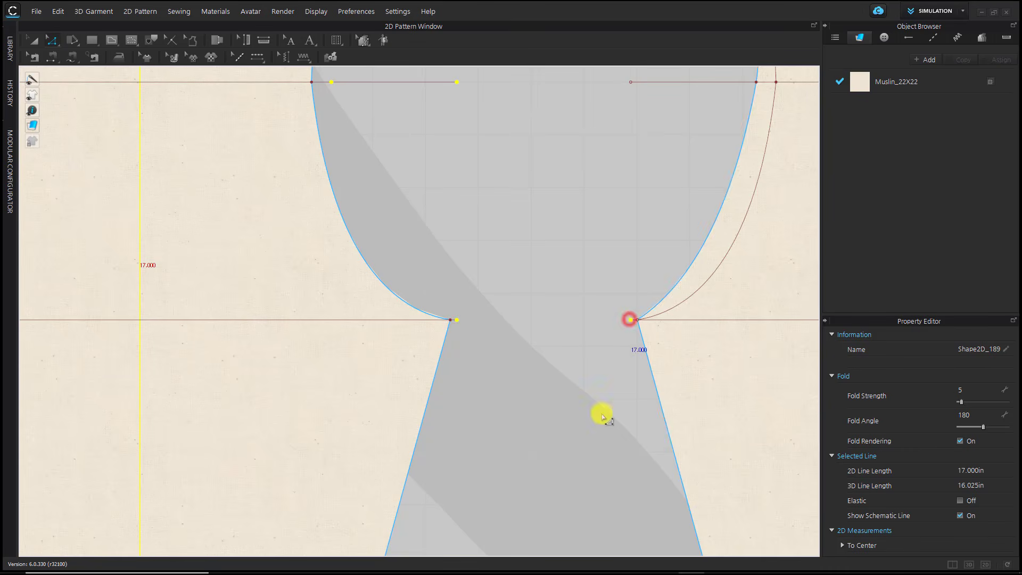
scroll(501, 422, "down", 4)
left_click(655, 445, "shift")
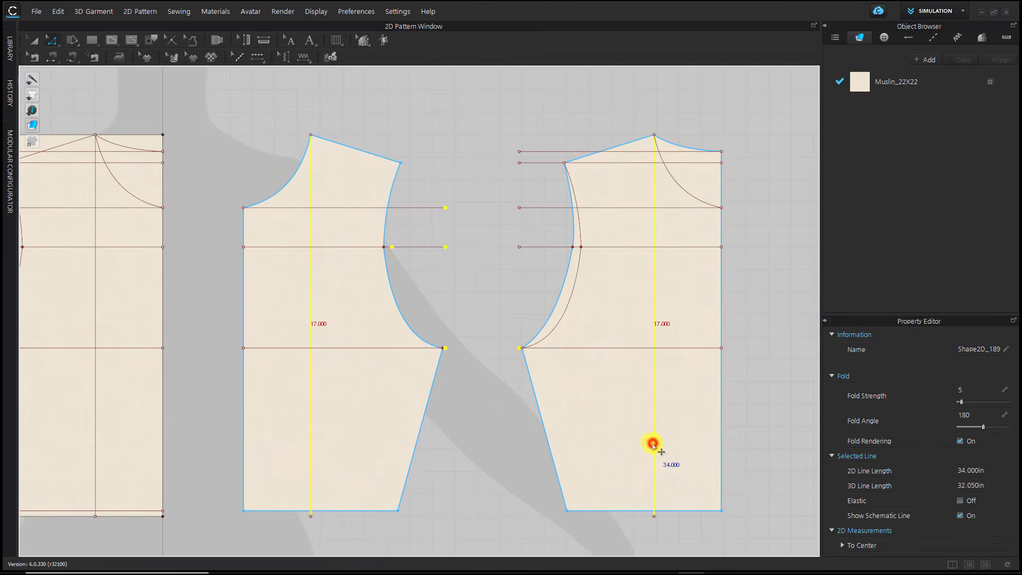
left_click(574, 302, "shift")
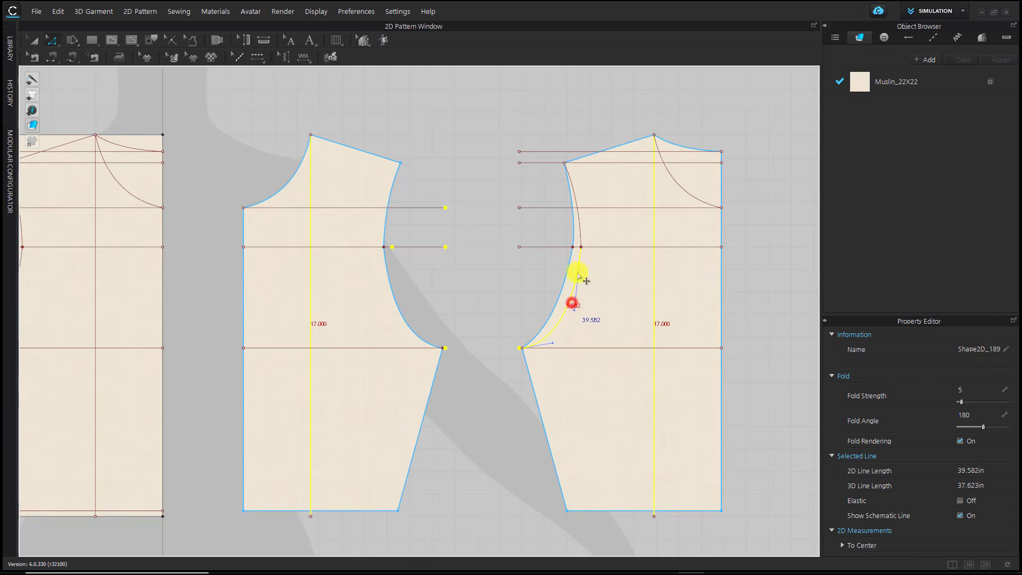
left_click(582, 234, "shift")
left_click_drag(485, 129, 539, 308, "shift")
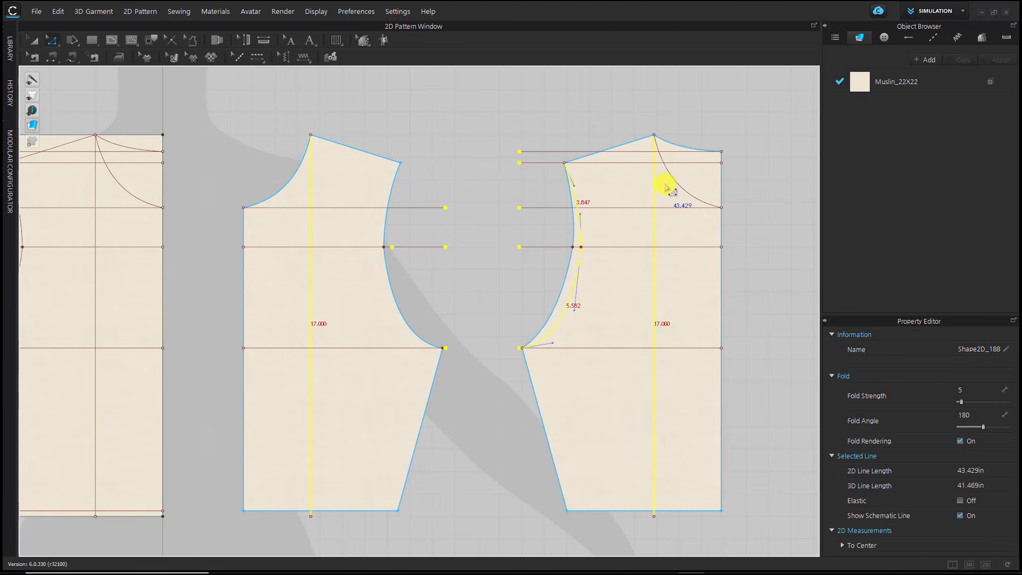
left_click(675, 179, "shift")
key("BackSpace")
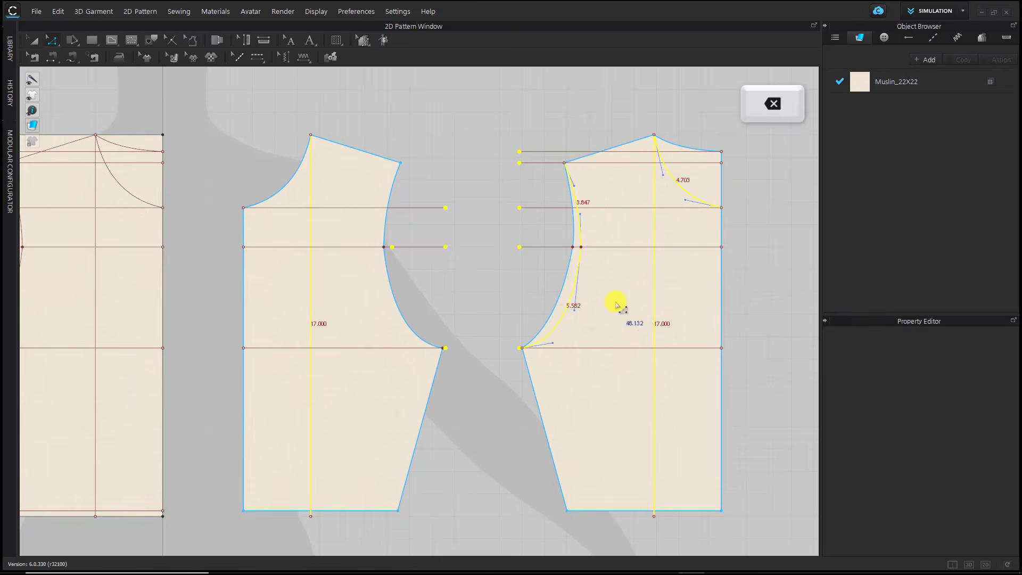
left_click(501, 279)
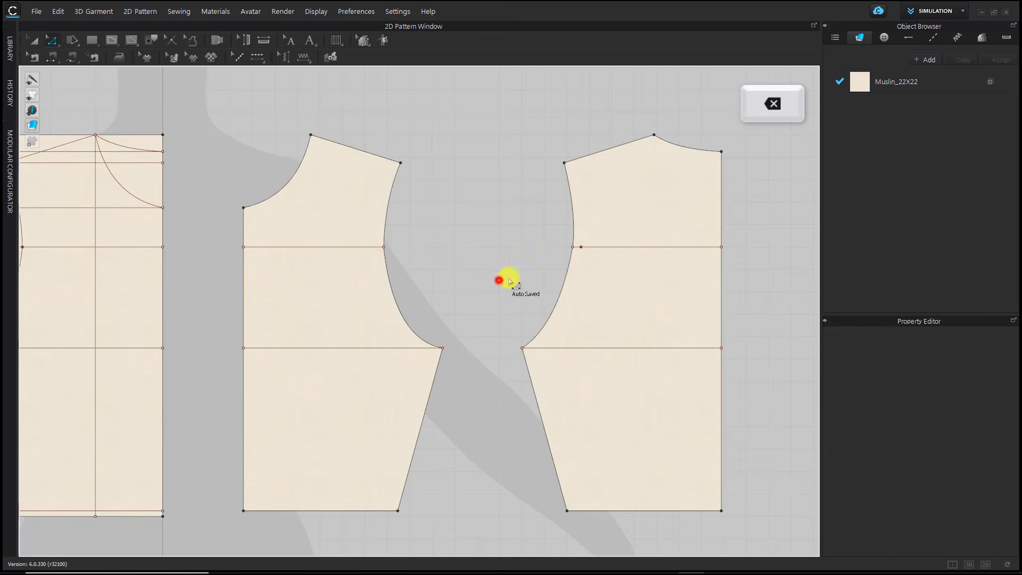
left_click(582, 248)
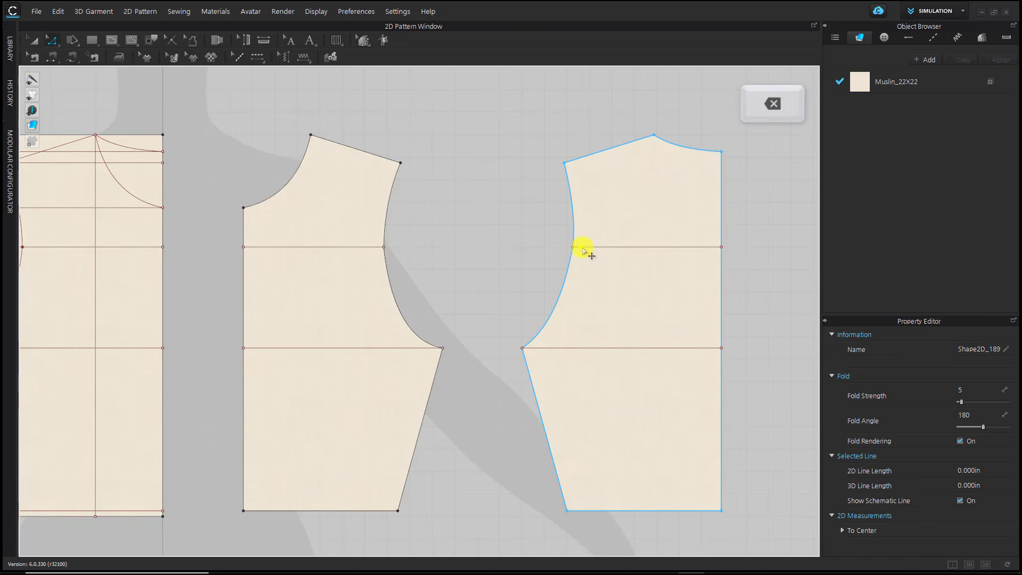
- Delete the remaining surplus point at the back piece's armhole and show the 3D and 2D windows side by side
key("BackSpace")
left_click(491, 284)
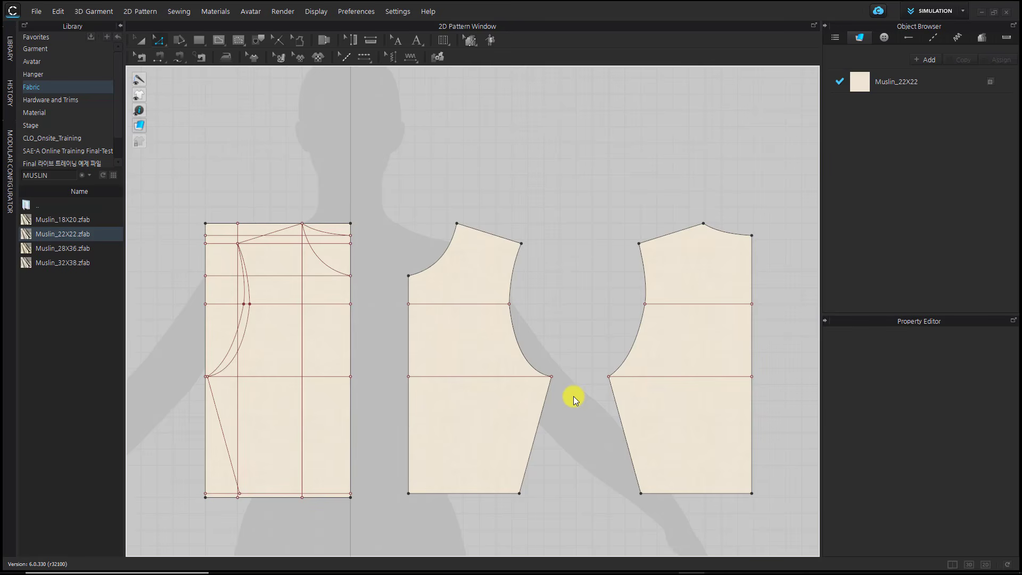
left_click(954, 564)
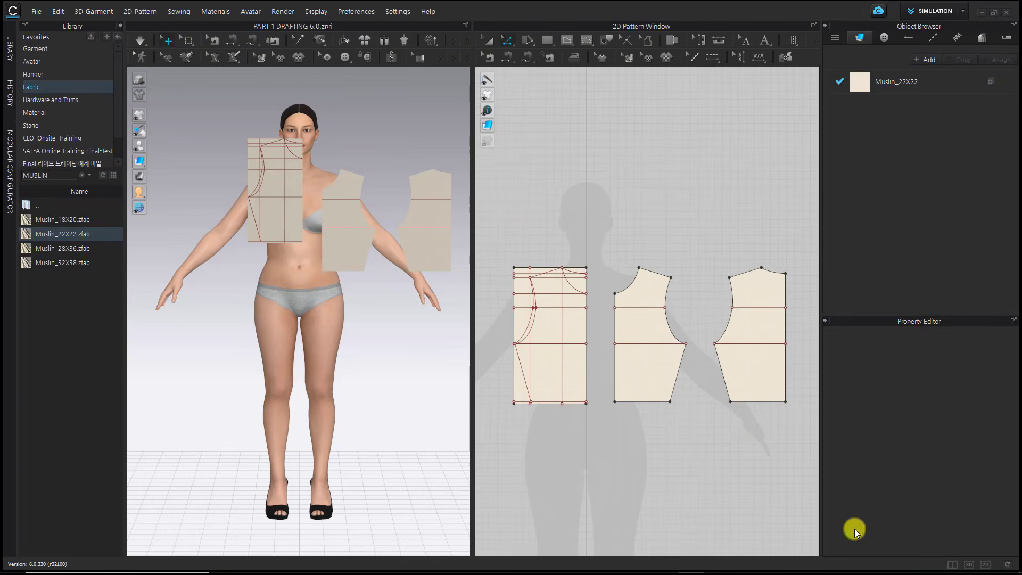
- Move the bodice draft up and away from the avatar silhouette, clear of the traced front and back pieces
right_click_drag(581, 458, 638, 481)
scroll(633, 479, "down", 3)
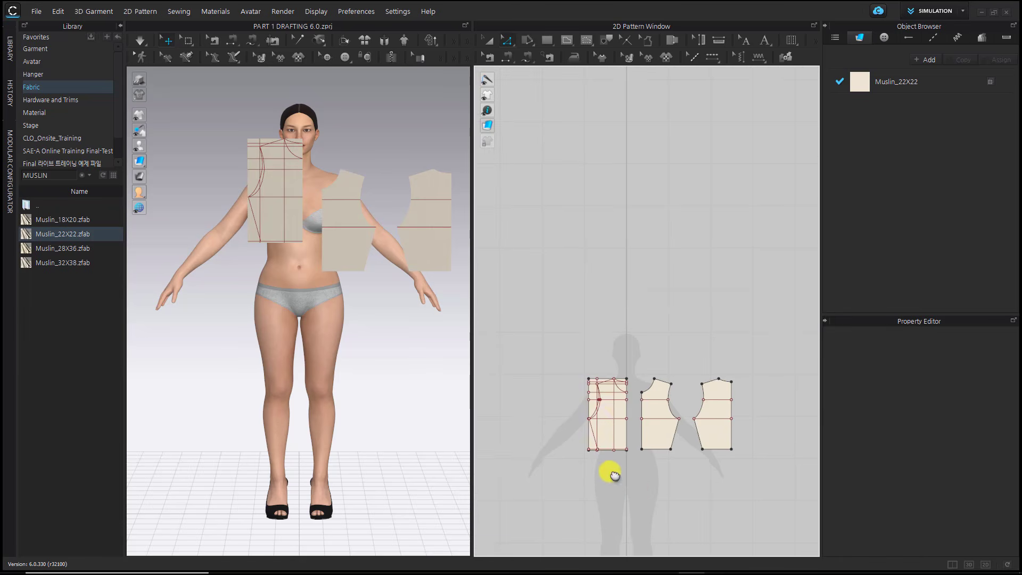
left_click_drag(618, 407, 532, 279)
left_click(612, 298)
scroll(733, 426, "up", 2)
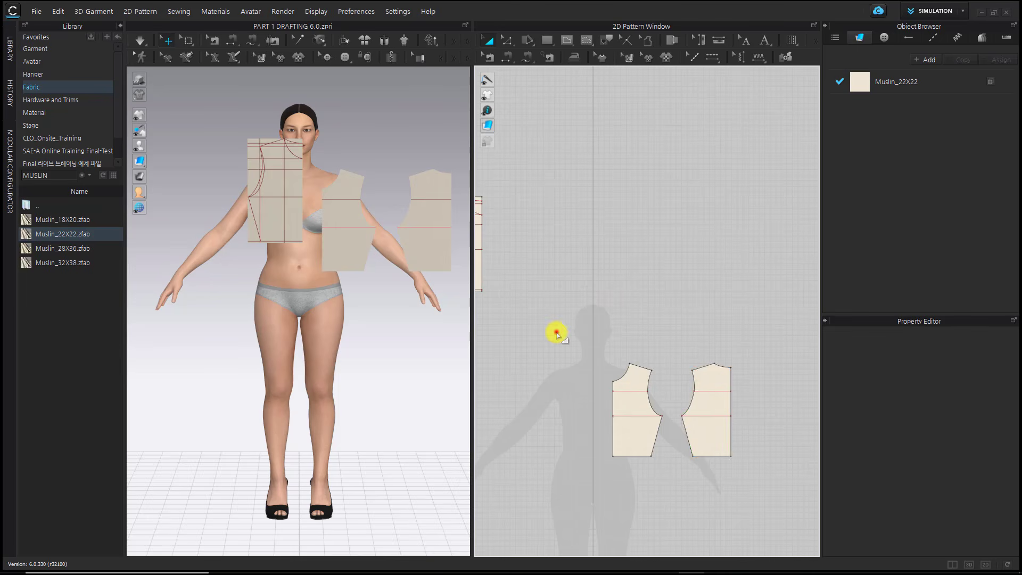
- Move the front and back pieces together so the front piece's center edge lies on the silhouette's center line
left_click_drag(556, 332, 847, 499)
left_click_drag(633, 406, 613, 397)
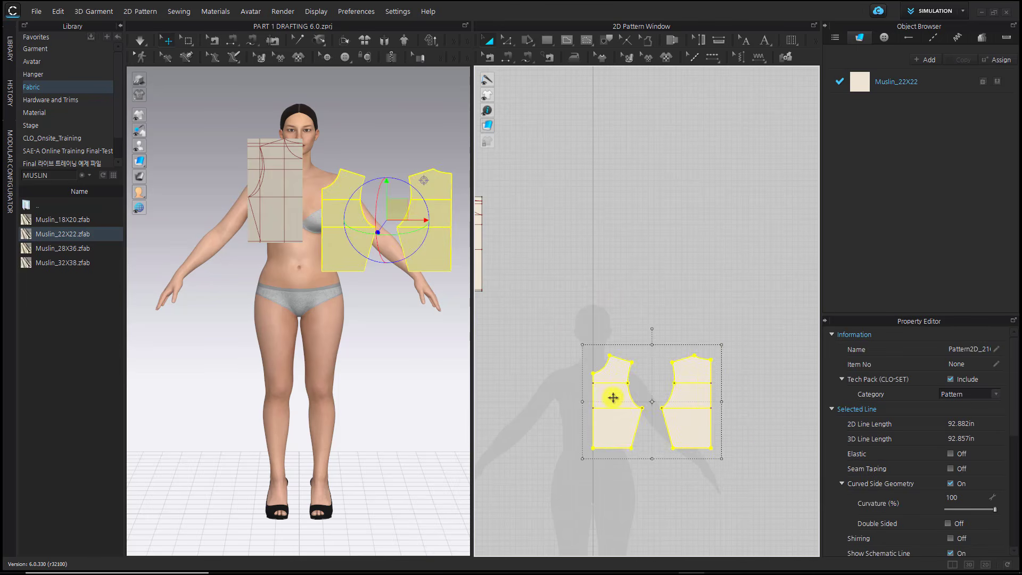
left_click(660, 292)
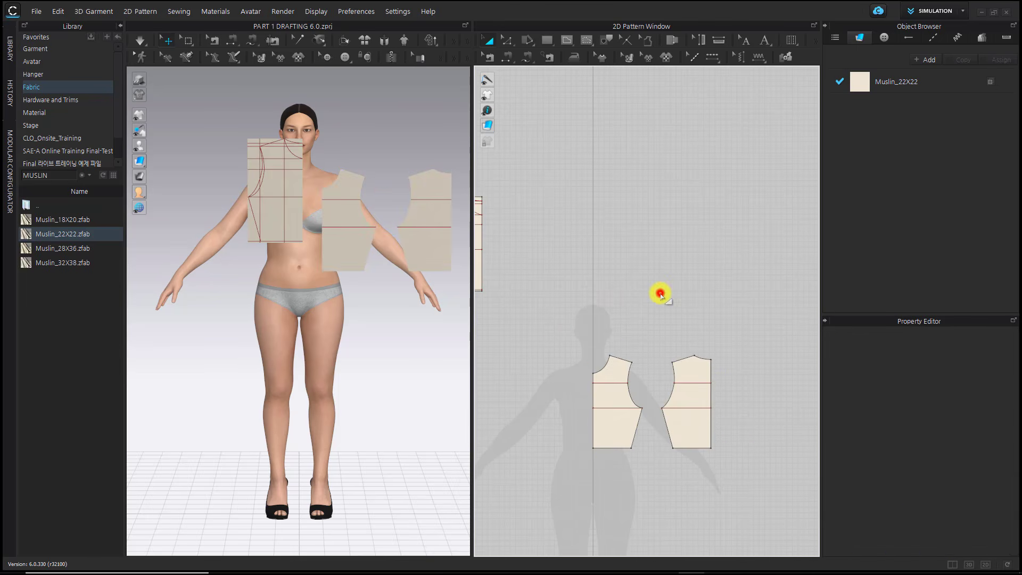
- Reset the 3D arrangement of all patterns so they follow the 2D layout
left_click(364, 41)
left_click(327, 272)
left_click(281, 250)
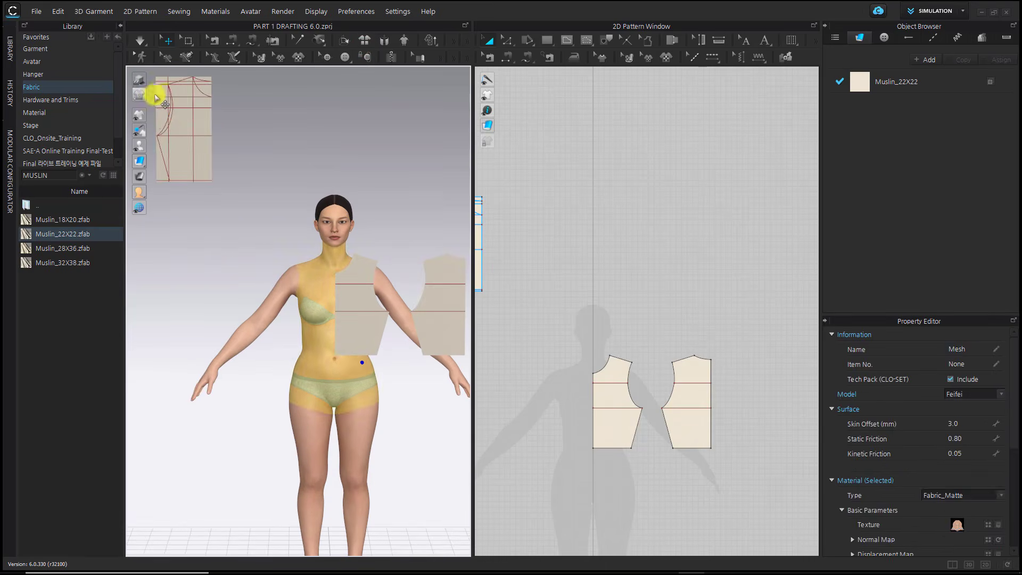
- Deactivate the bodice draft around the avatar with the Pattern Only option
left_click(184, 122)
right_click(192, 126)
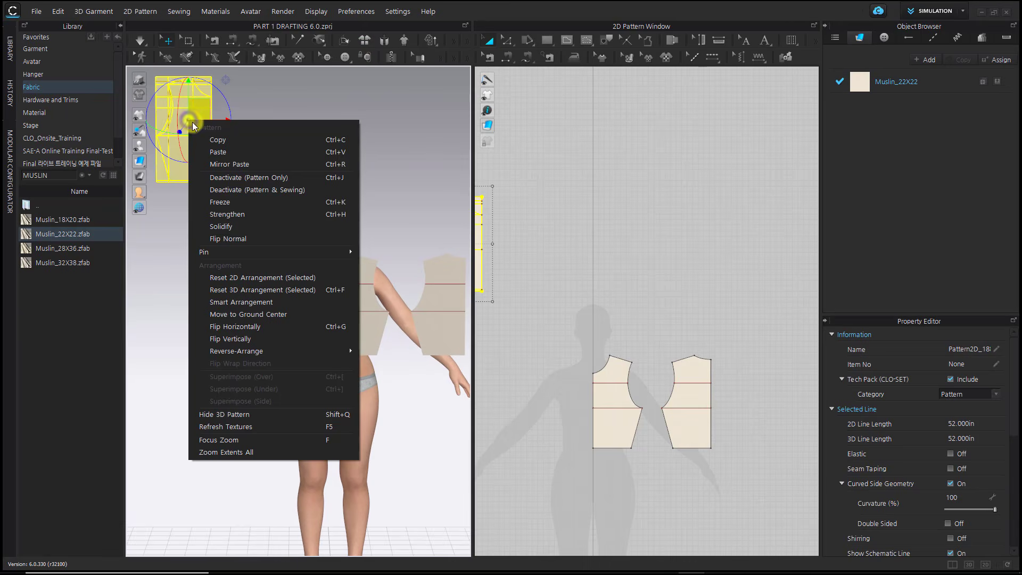
left_click(240, 177)
left_click(320, 119)
middle_click_drag(339, 261, 286, 242)
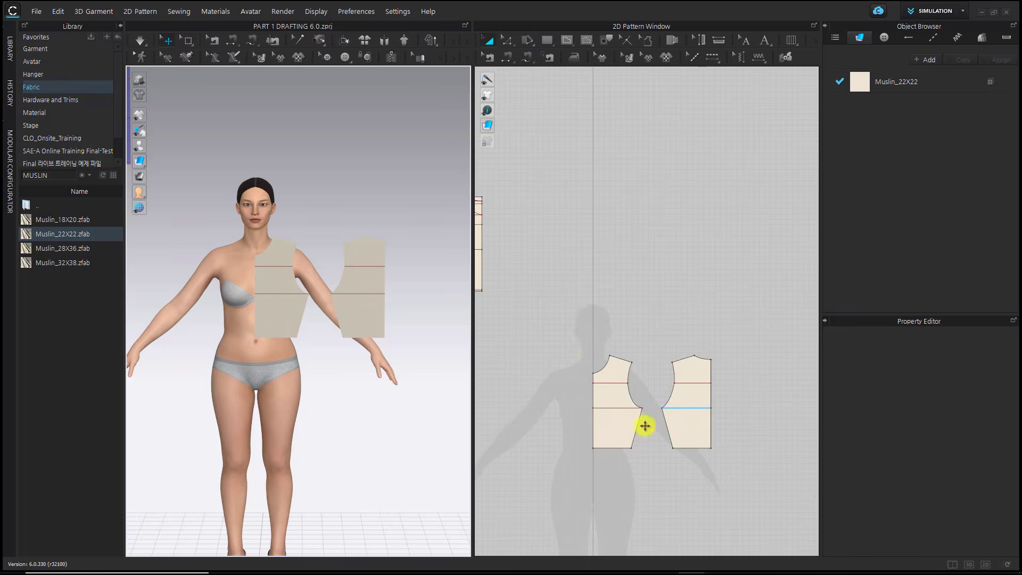
- Examine the avatar in side view, checking the bust and stomach projection against the flat bodice pieces
left_click(559, 413)
middle_click_drag(589, 427, 562, 390)
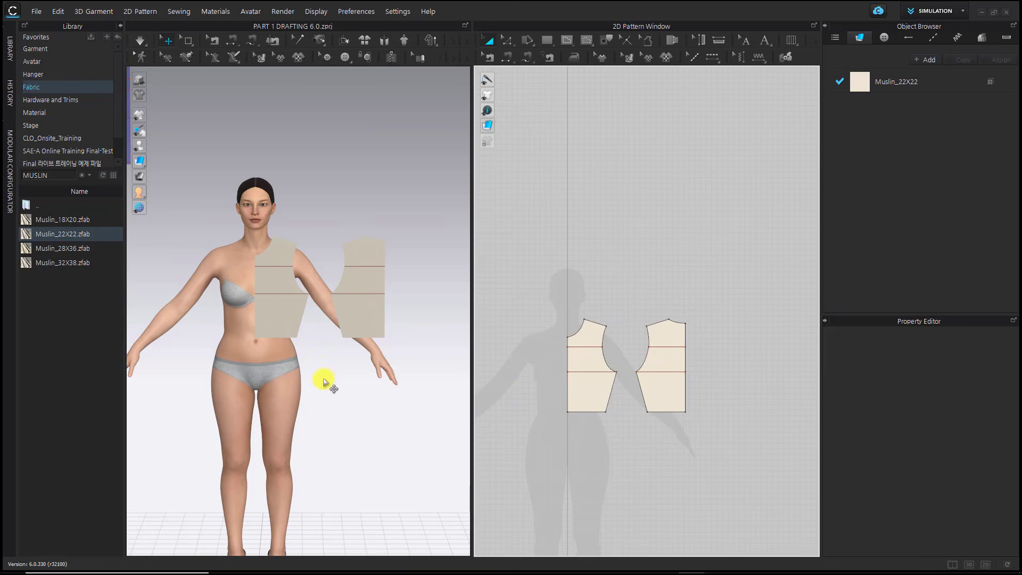
key("6")
scroll(326, 326, "up", 4)
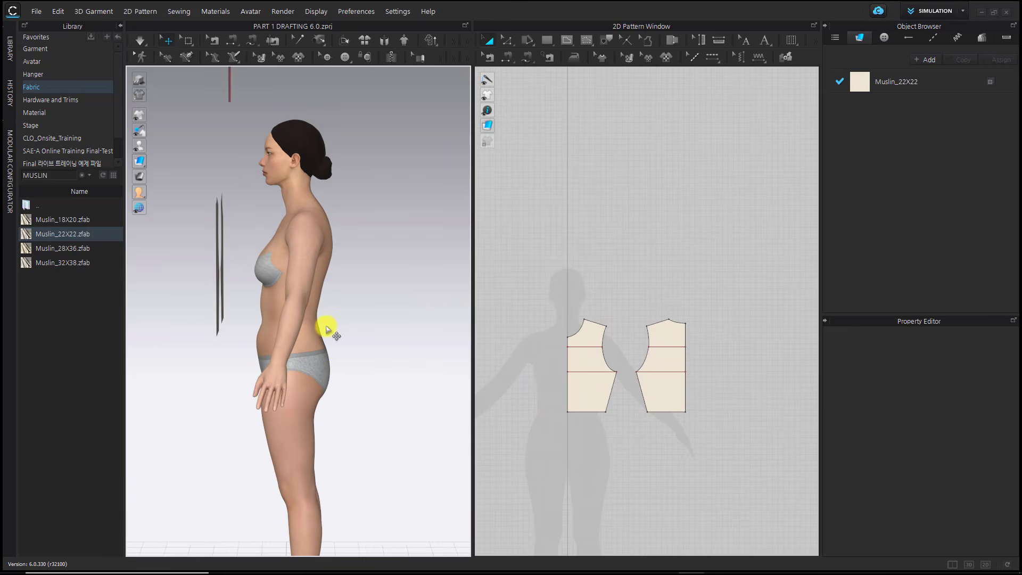
scroll(326, 326, "up", 2)
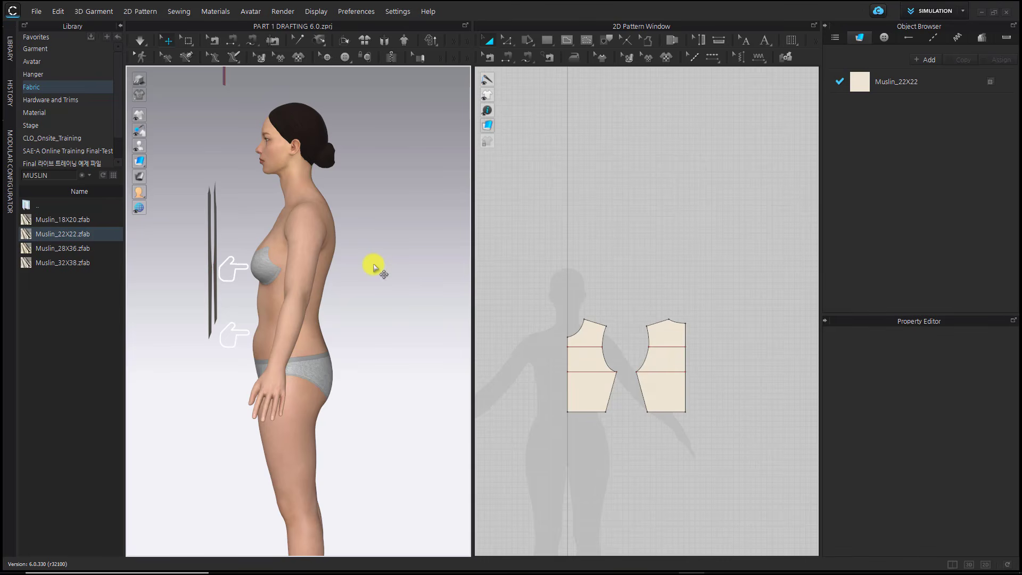
- Enlarge the 2D pattern window to full view and move the front piece's side seam outward by 0.375 in
left_click(614, 391)
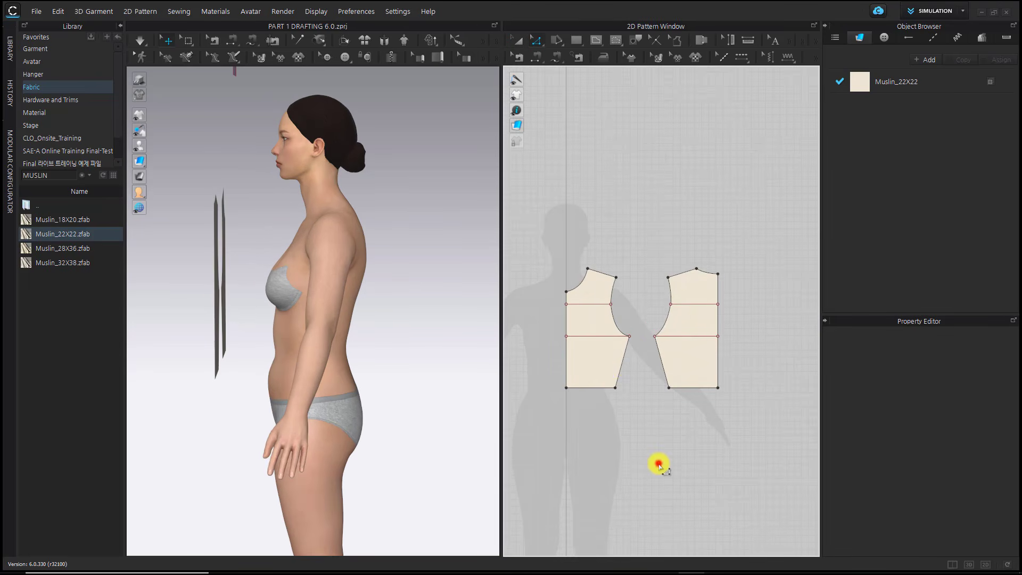
left_click(979, 563)
key("z")
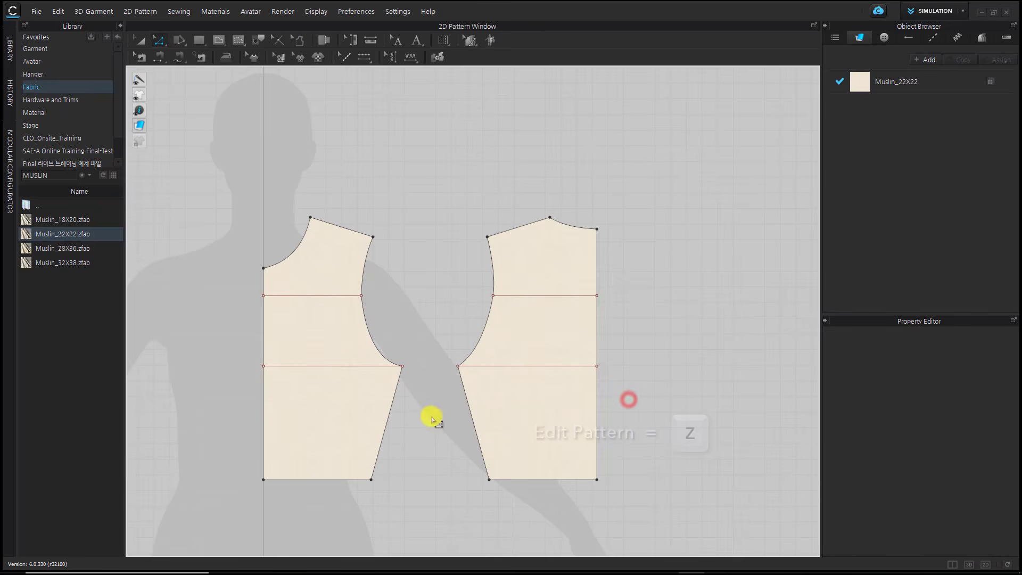
right_click_drag(429, 418, 504, 424)
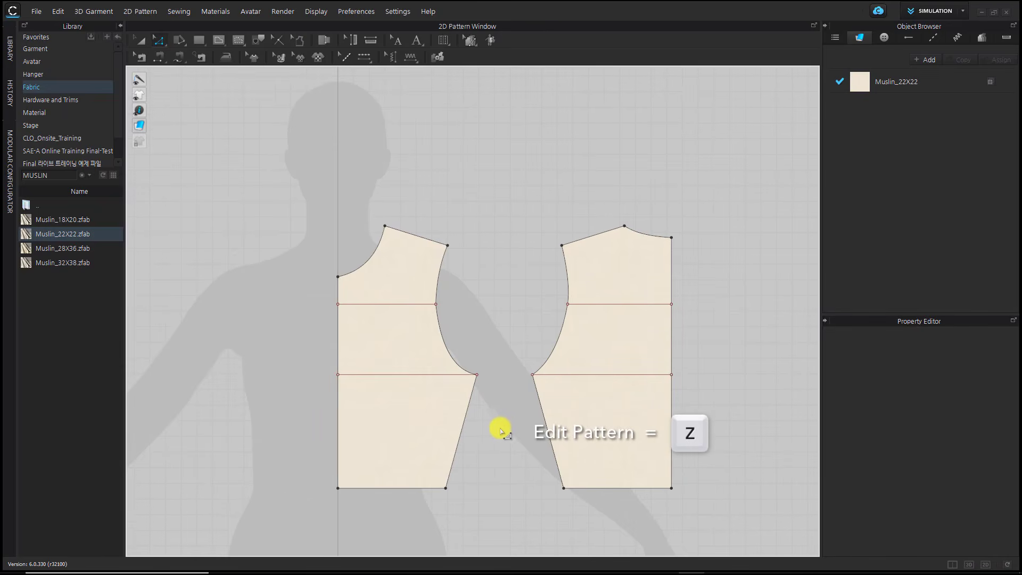
left_click_drag(467, 413, 481, 414)
key("Return")
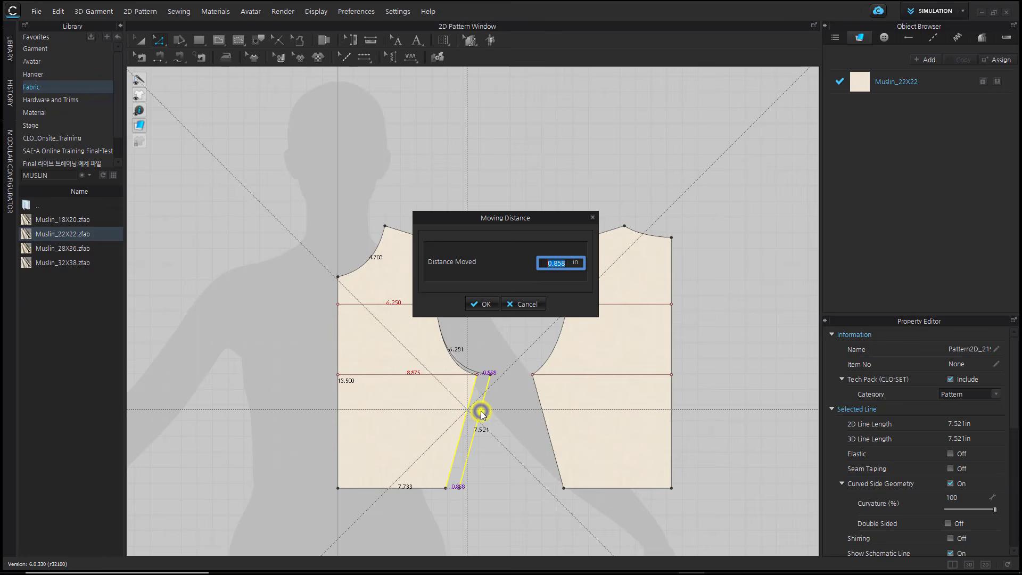
type("0.")
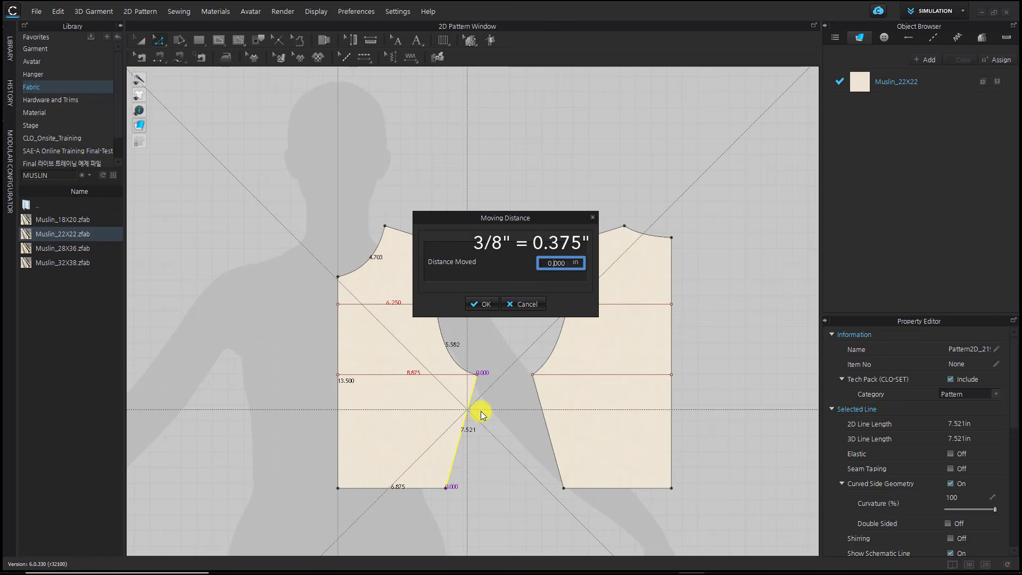
type("375")
left_click(489, 301)
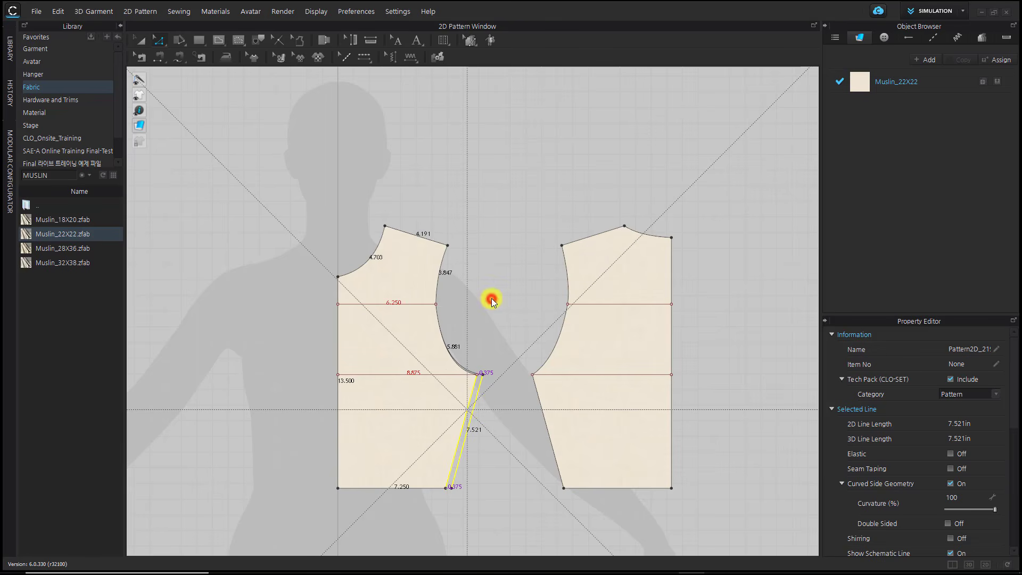
left_click(507, 406)
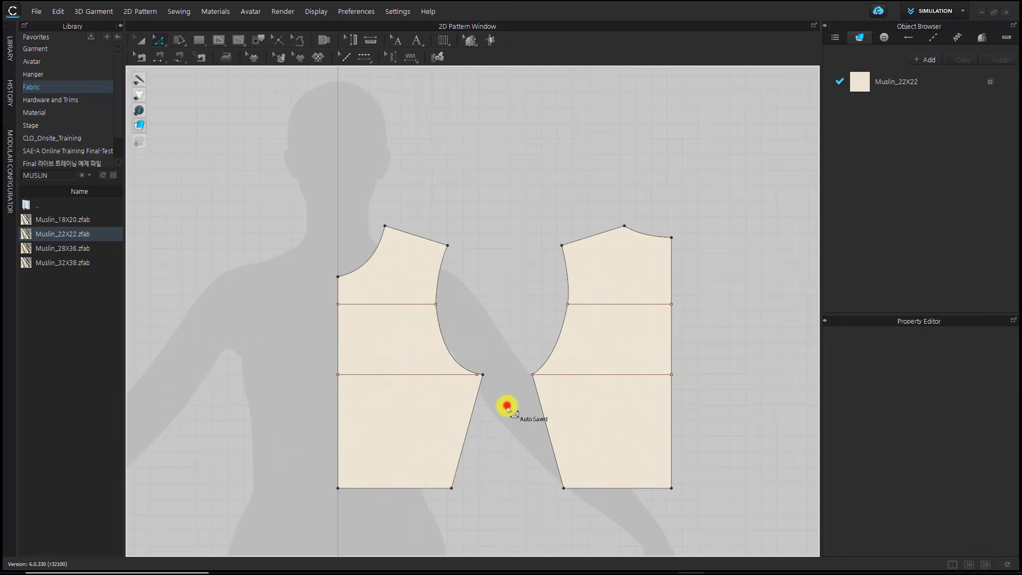
- Move the back piece's side seam inward by 0.375 in
left_click(548, 413)
left_click_drag(552, 412, 548, 412)
right_click(548, 412)
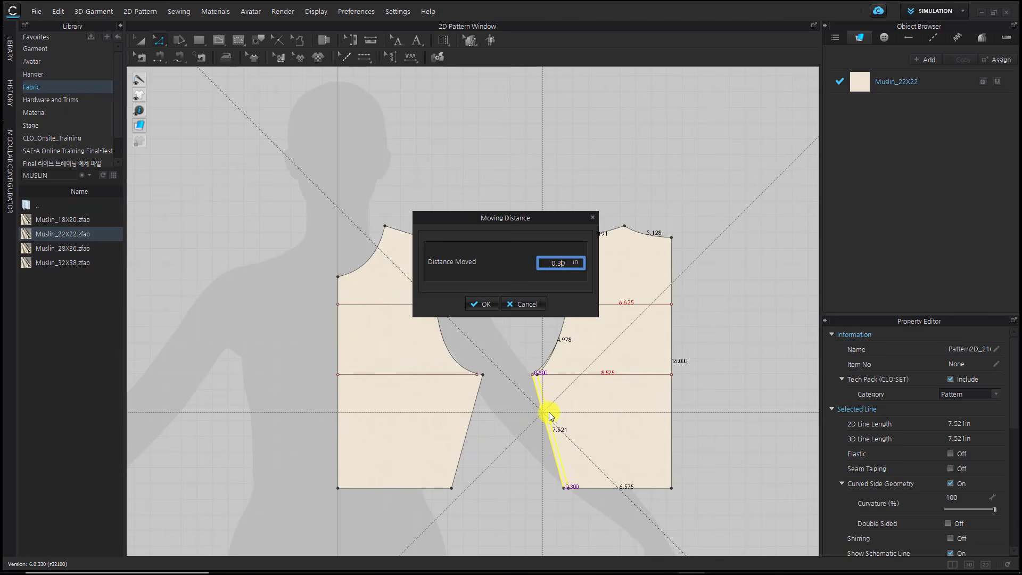
type("0.375")
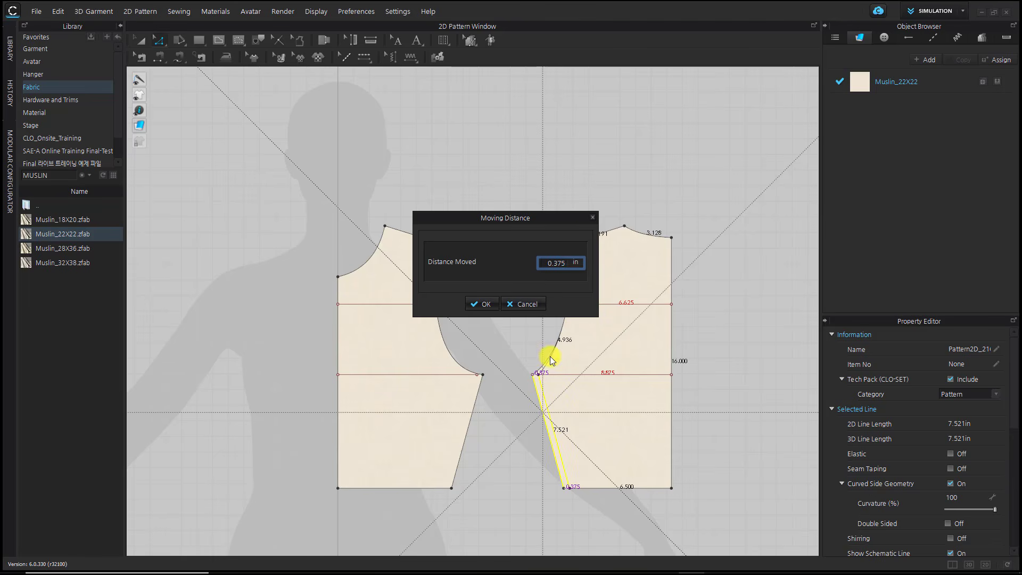
left_click(483, 305)
left_click(507, 308)
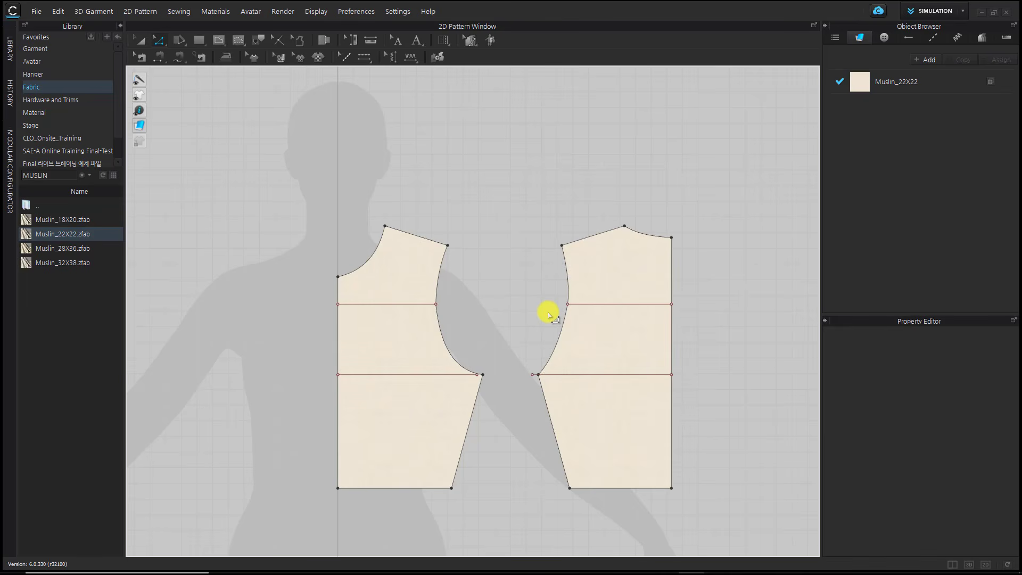
left_click(641, 303)
left_click(691, 309)
left_click_drag(672, 304, 645, 322)
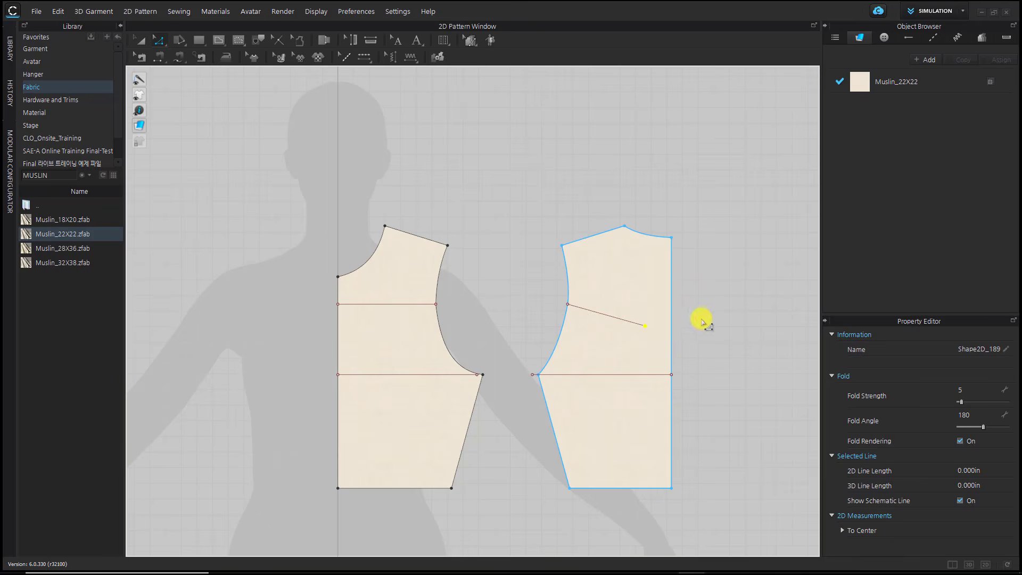
left_click(702, 319)
left_click(634, 334)
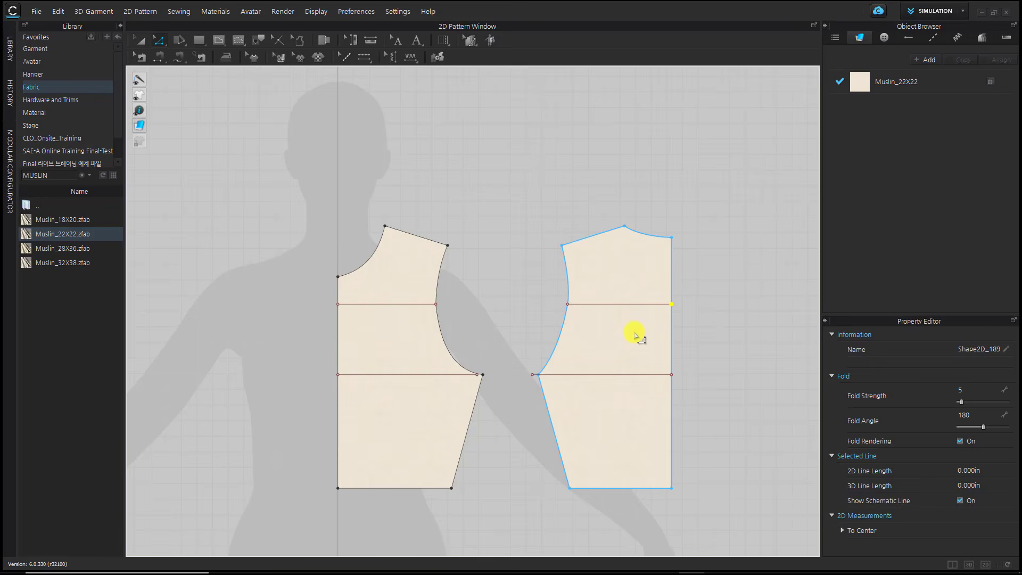
left_click(716, 304)
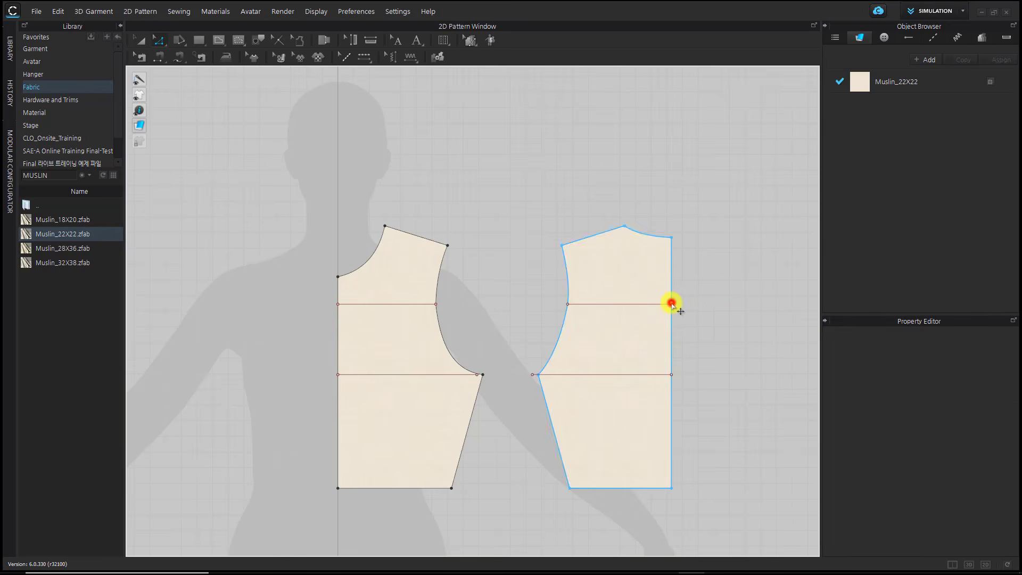
right_click(672, 304)
mouse_move(731, 361)
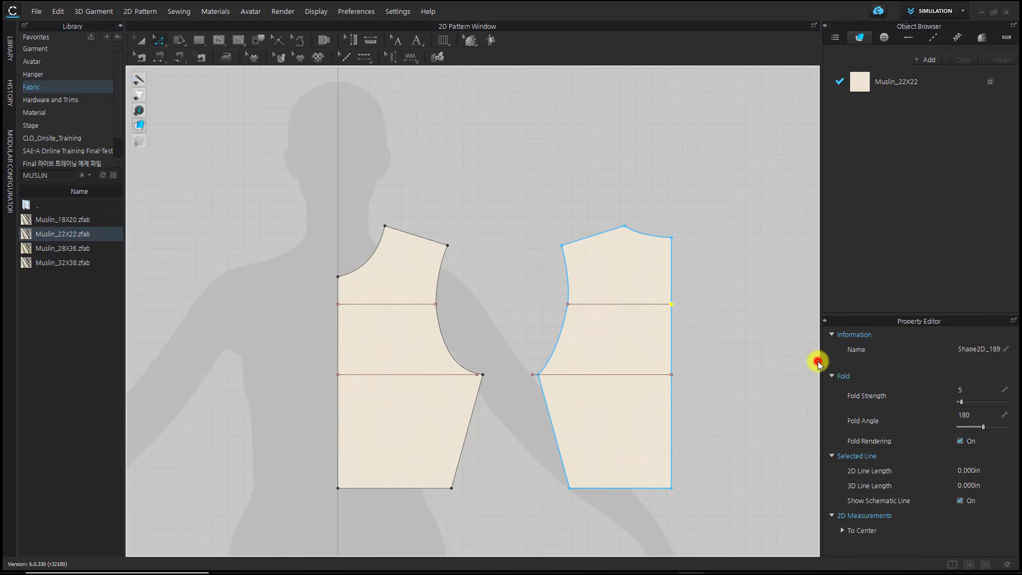
left_click(818, 361)
left_click(728, 350)
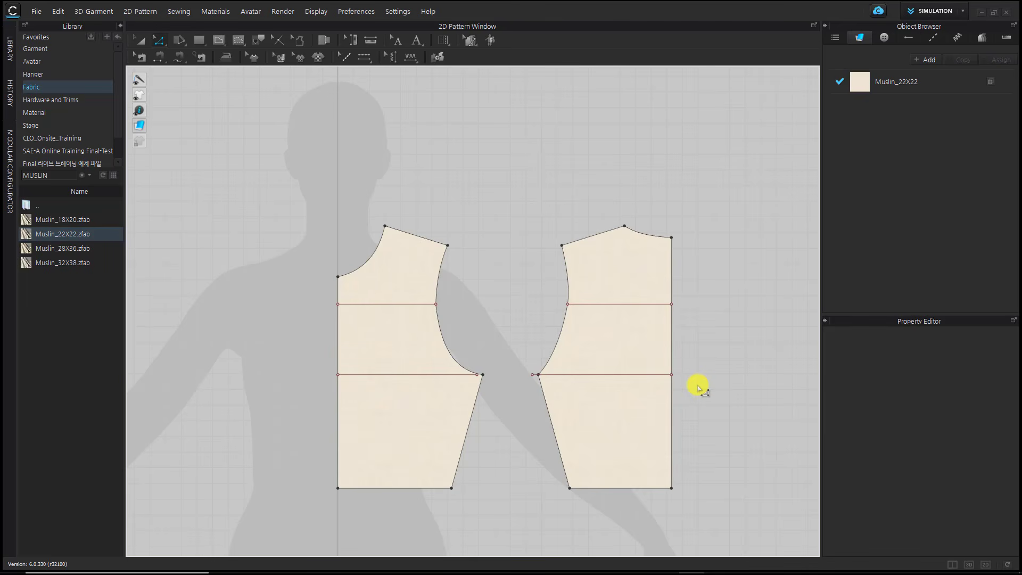
left_click_drag(618, 374, 628, 408)
left_click(730, 385)
key("ctrl+z")
key("ctrl+z")
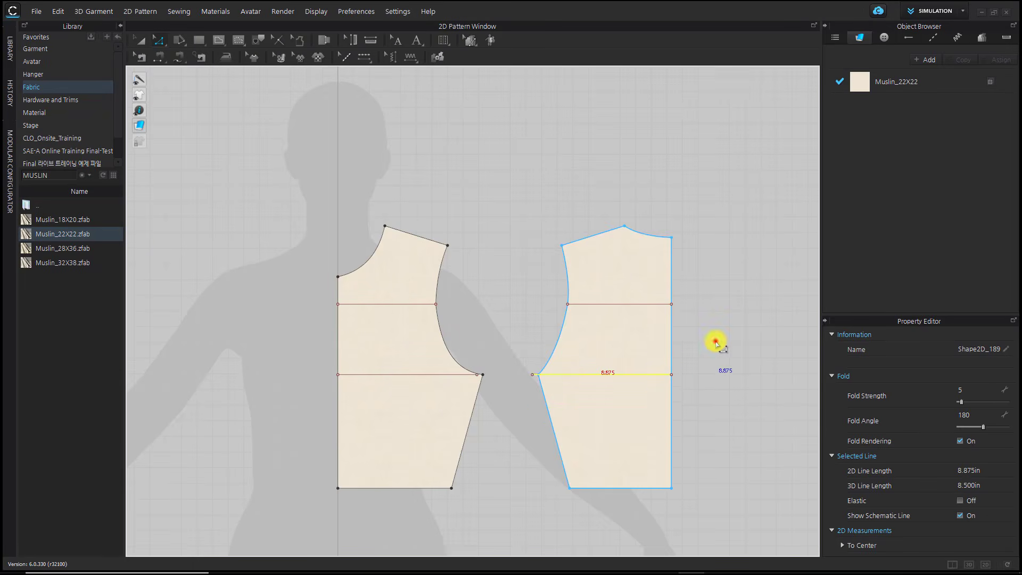
left_click(715, 342)
- Trim the back piece's chest line to the pattern outline, adding a point where it meets the outline
left_click(601, 373)
right_click(600, 373)
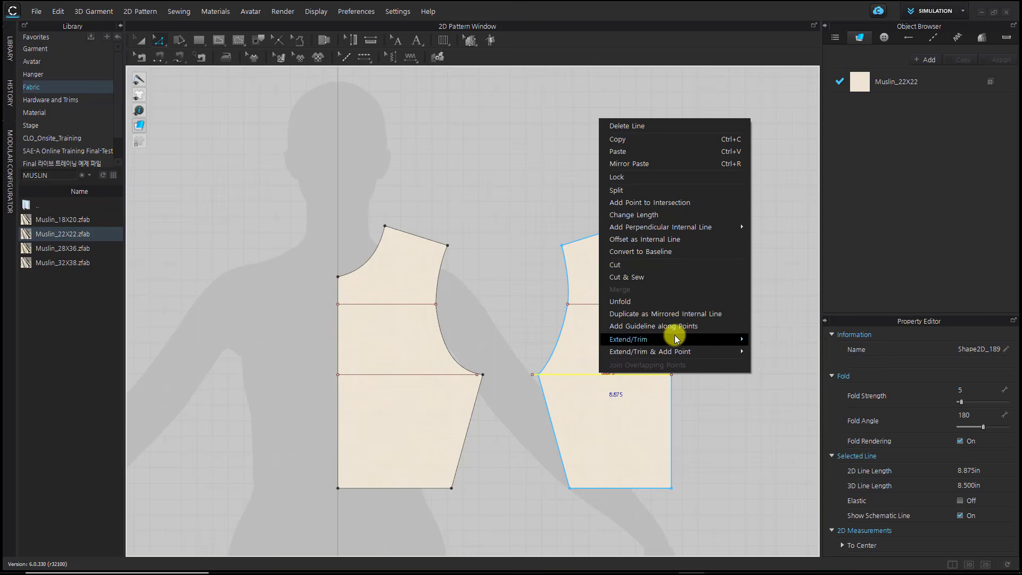
mouse_move(674, 335)
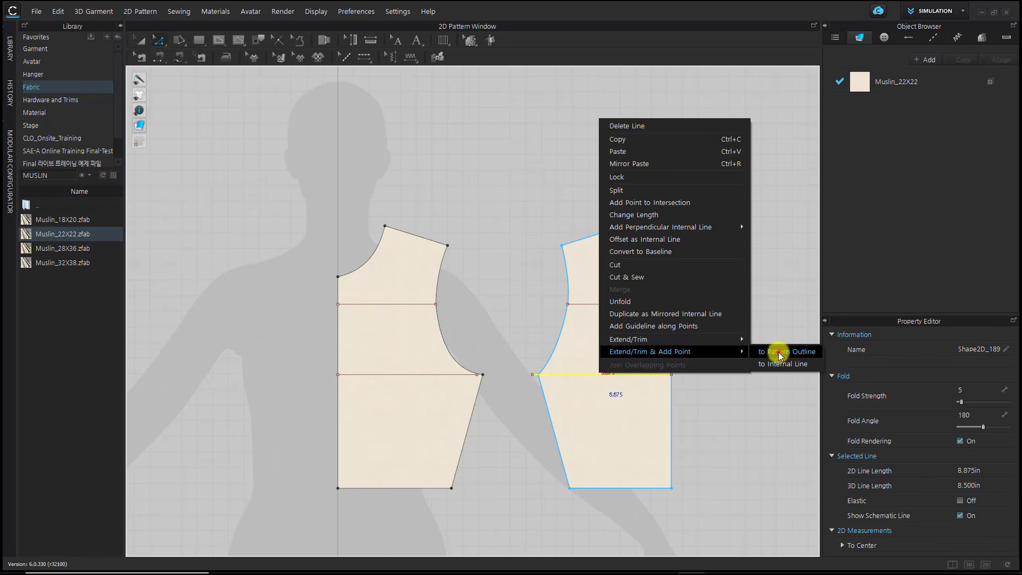
left_click(775, 351)
left_click(720, 350)
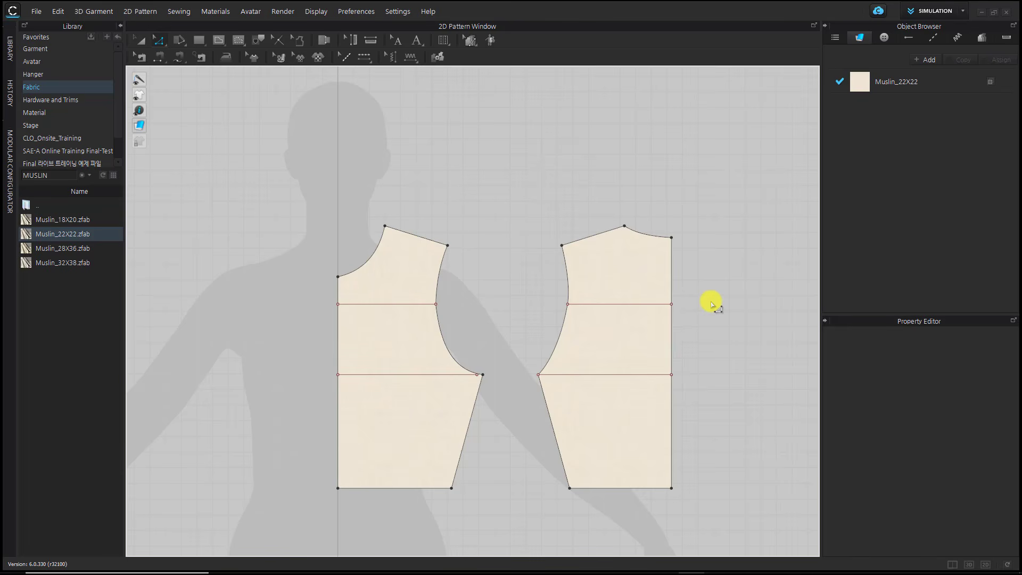
- Move the back piece's across-back line, with both end points, horizontally 0.125 in outward toward the center back side
left_click_drag(529, 276, 739, 315)
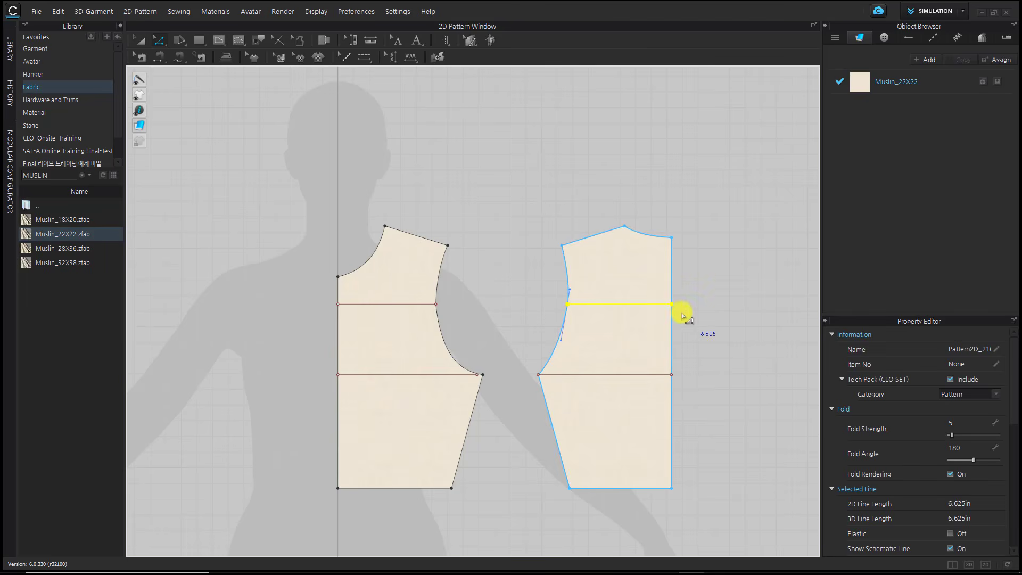
left_click_drag(672, 306, 680, 305)
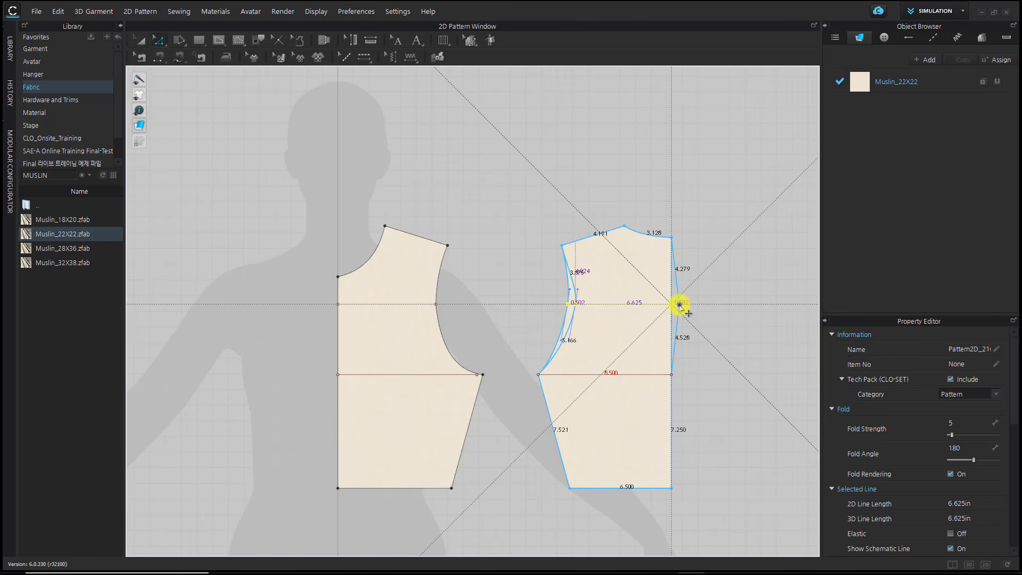
key("Return")
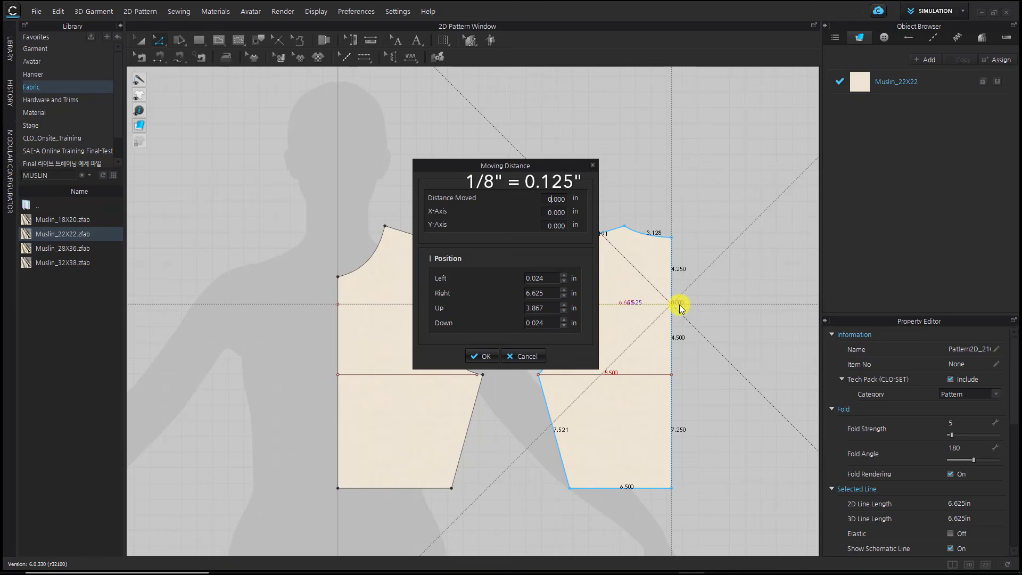
type("0.1")
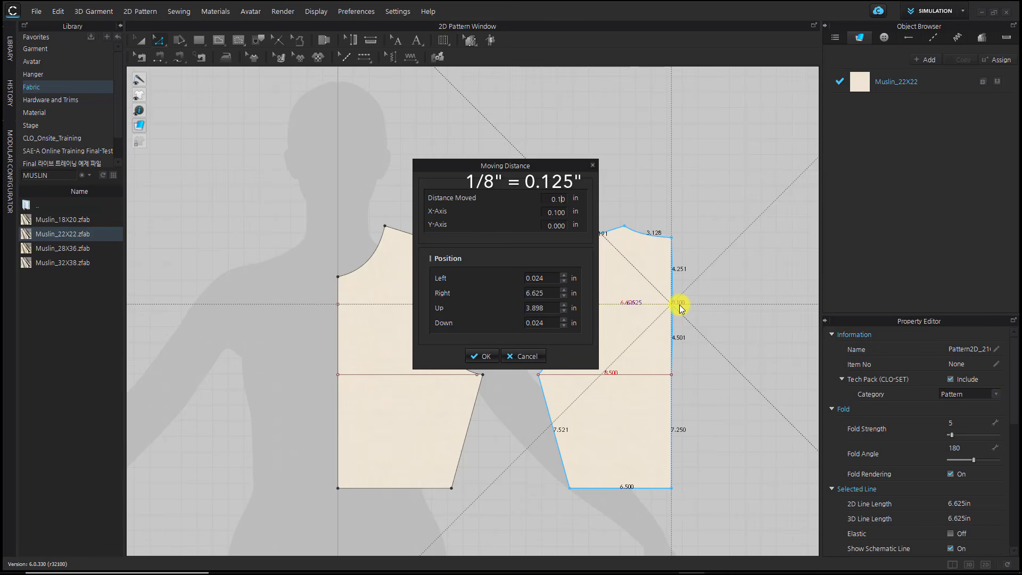
type("25")
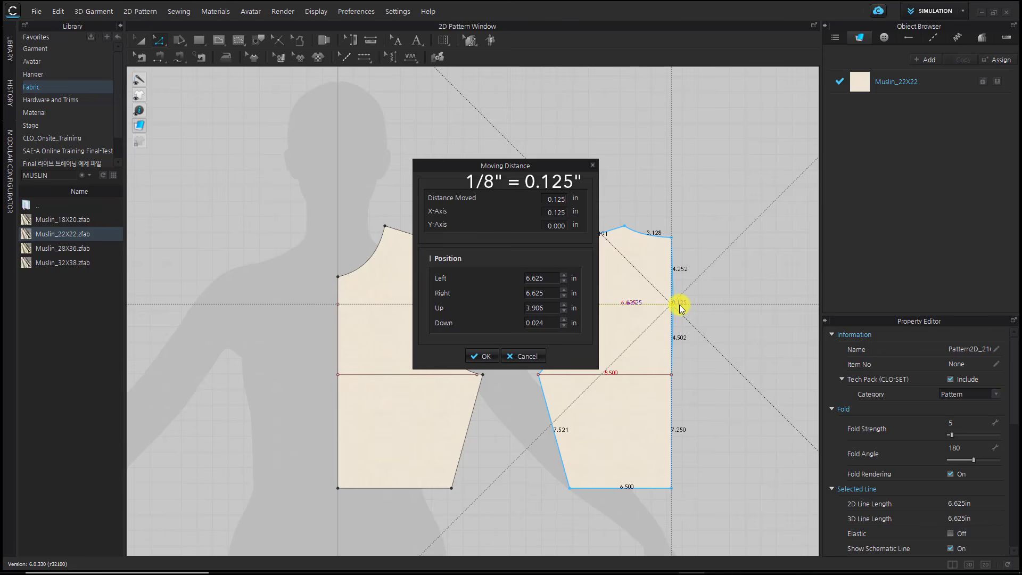
left_click(483, 355)
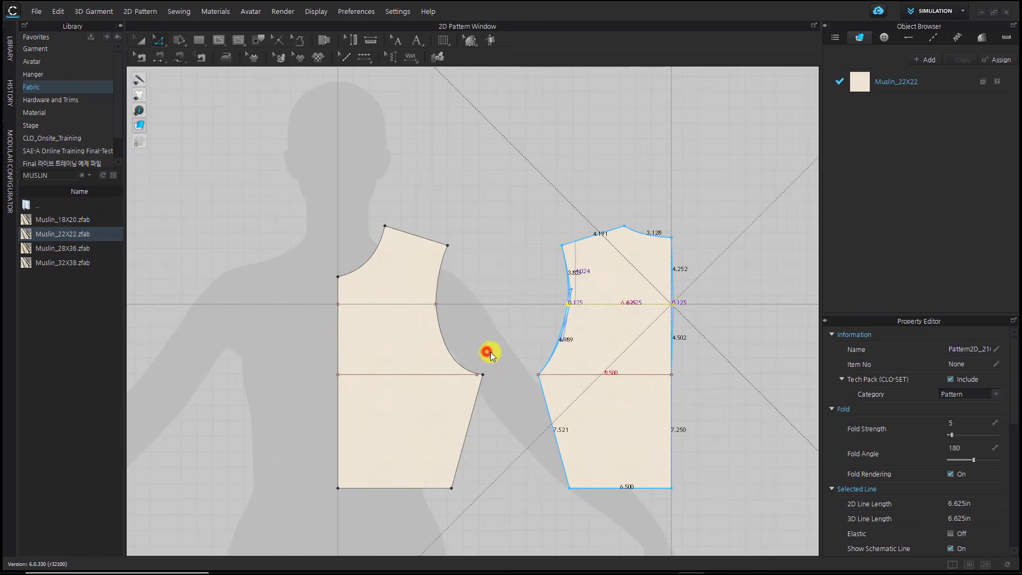
left_click(722, 361)
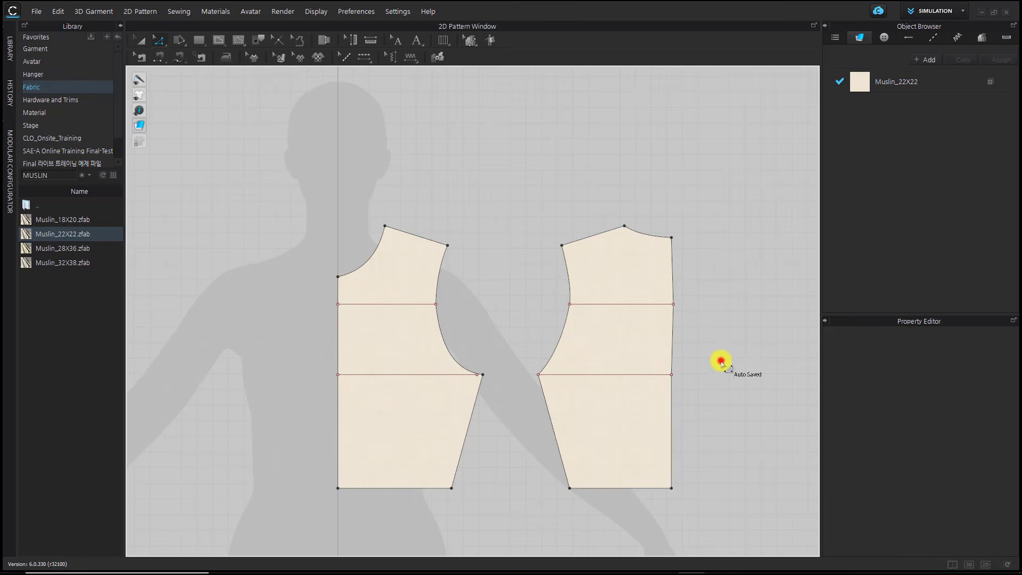
- Shift the back piece's waist line horizontally 0.25 in toward the side seam, away from the center back
left_click(714, 475)
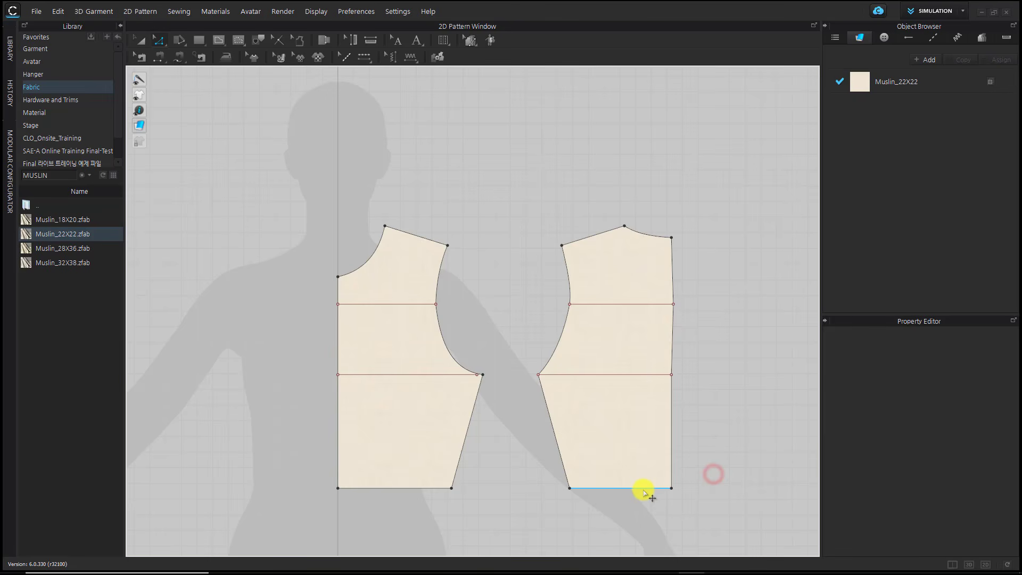
left_click_drag(646, 493, 631, 485)
right_click(630, 484)
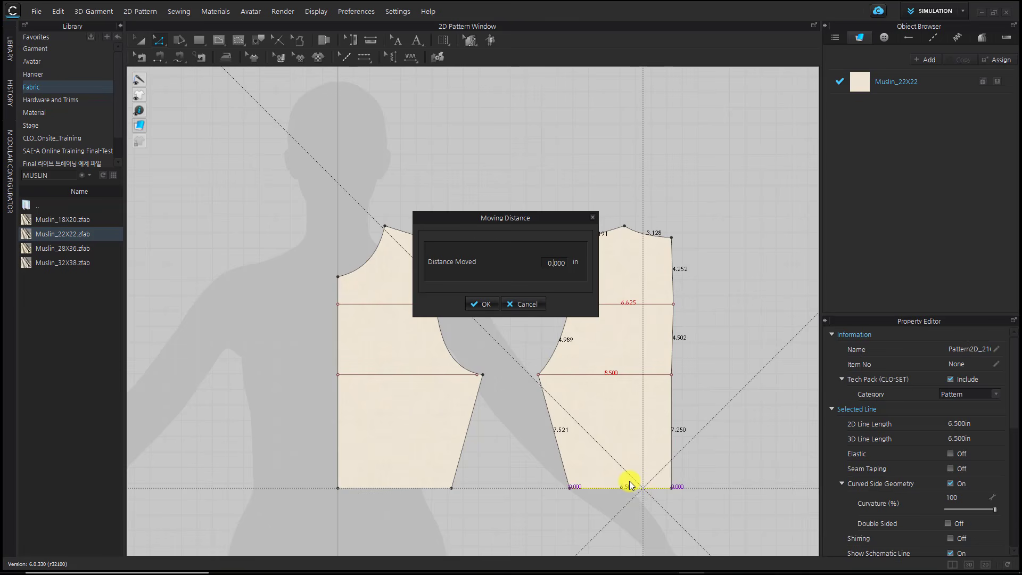
type("0.25")
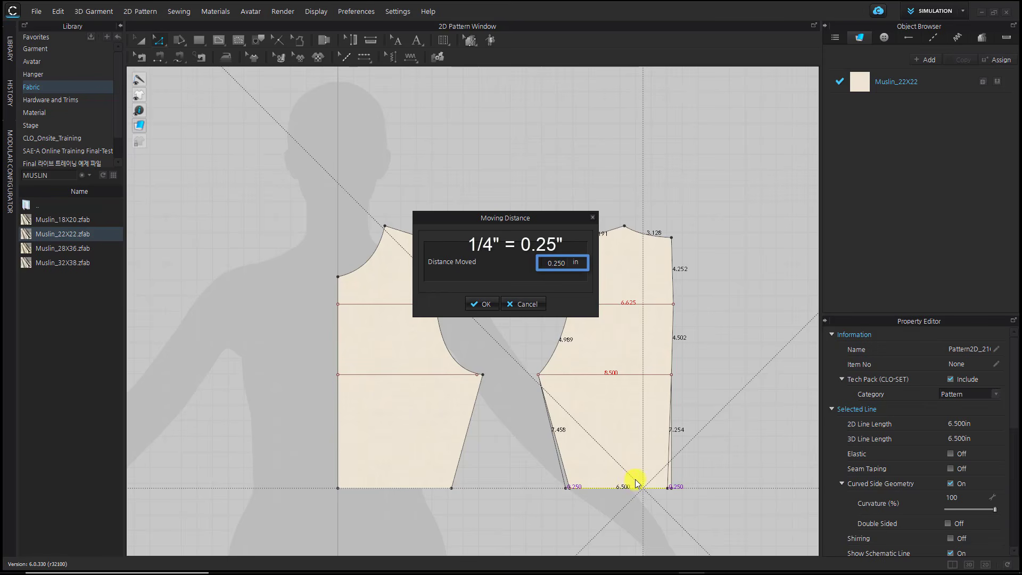
left_click(492, 305)
left_click(753, 347)
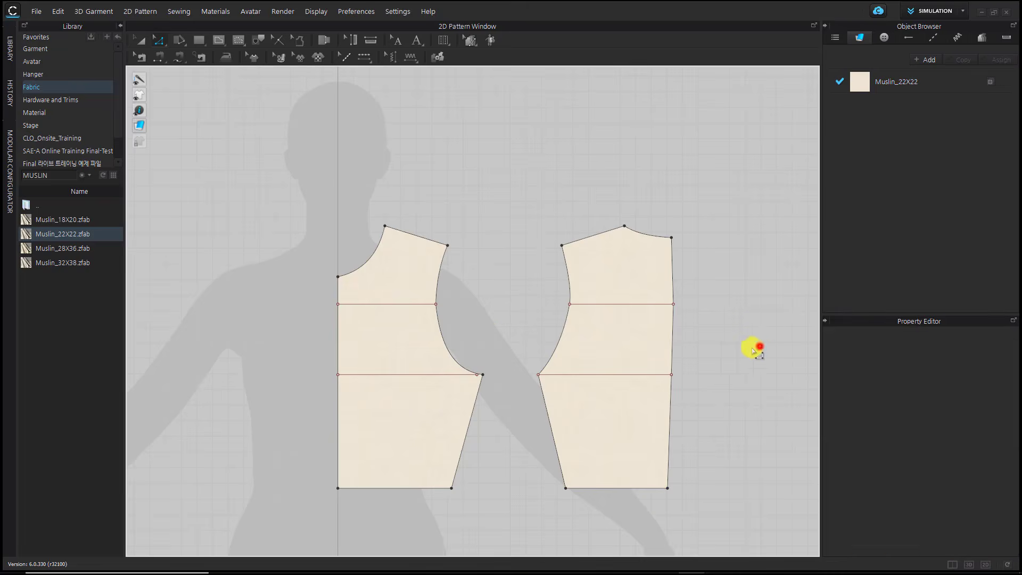
- Bend the back piece's three center back segments slightly with Edit Curvature to form one smooth line from neck to waist
scroll(676, 333, "up", 5)
scroll(669, 336, "down", 2)
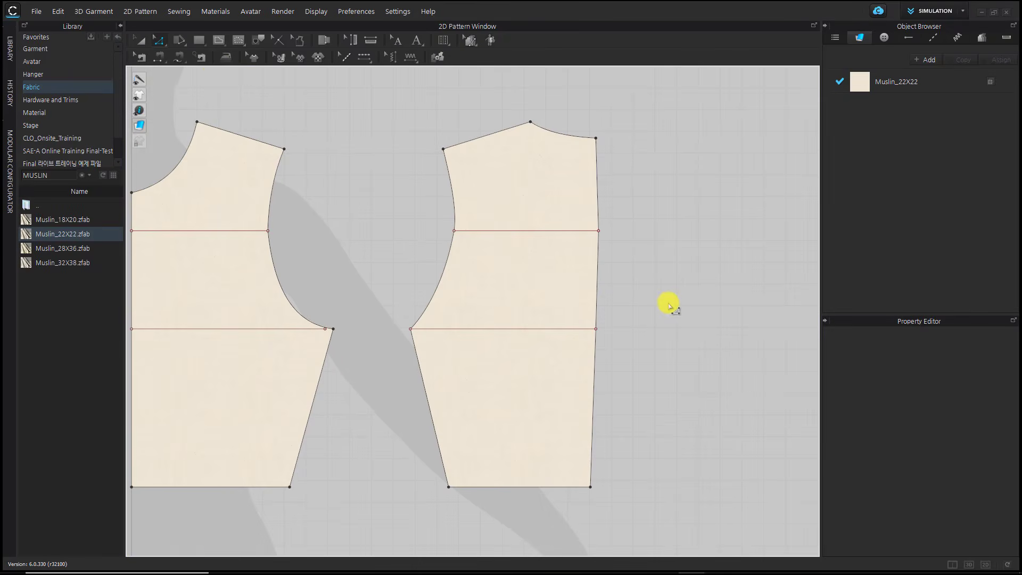
left_click(158, 40)
left_click(201, 105)
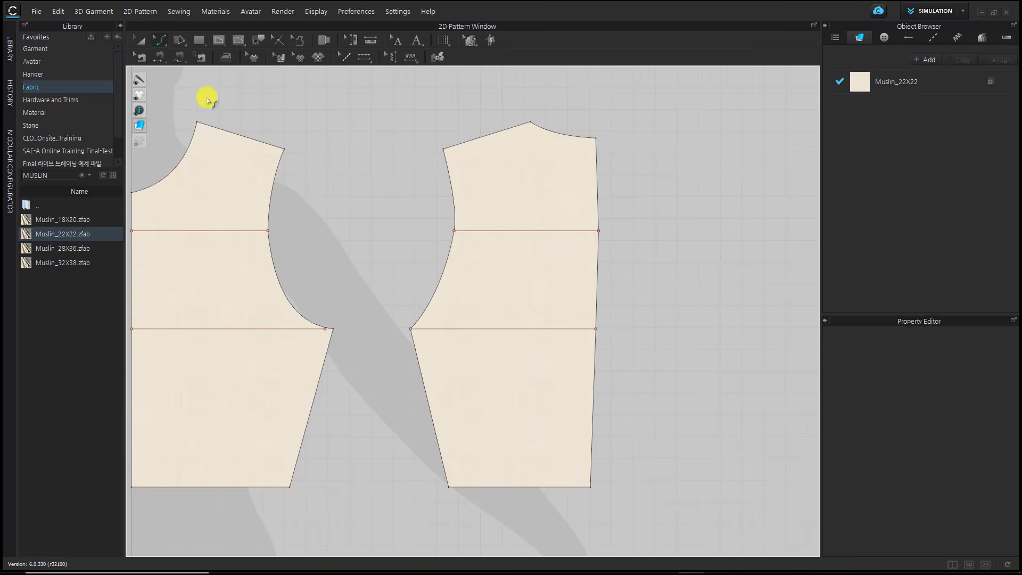
left_click(598, 173)
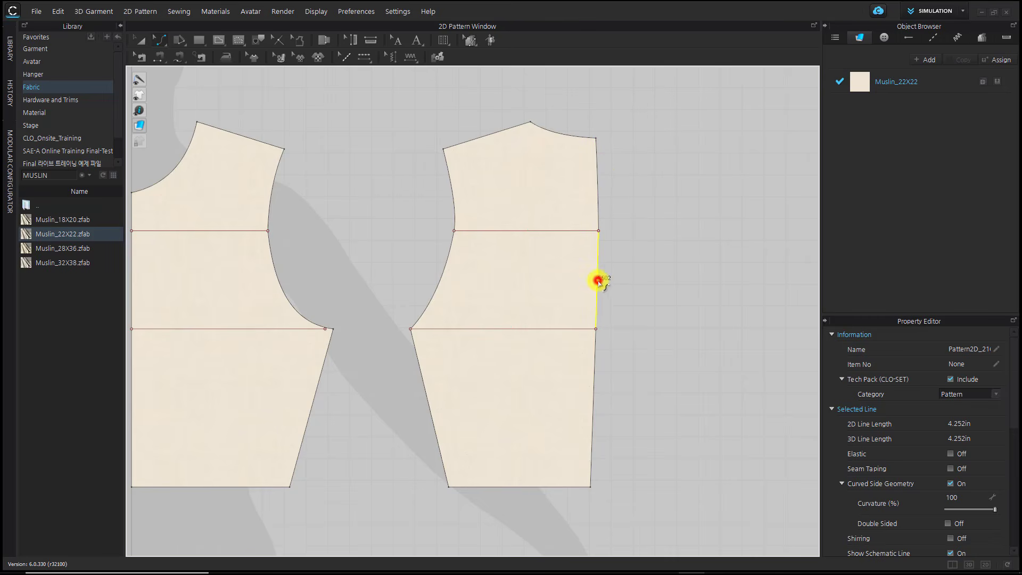
left_click(599, 282)
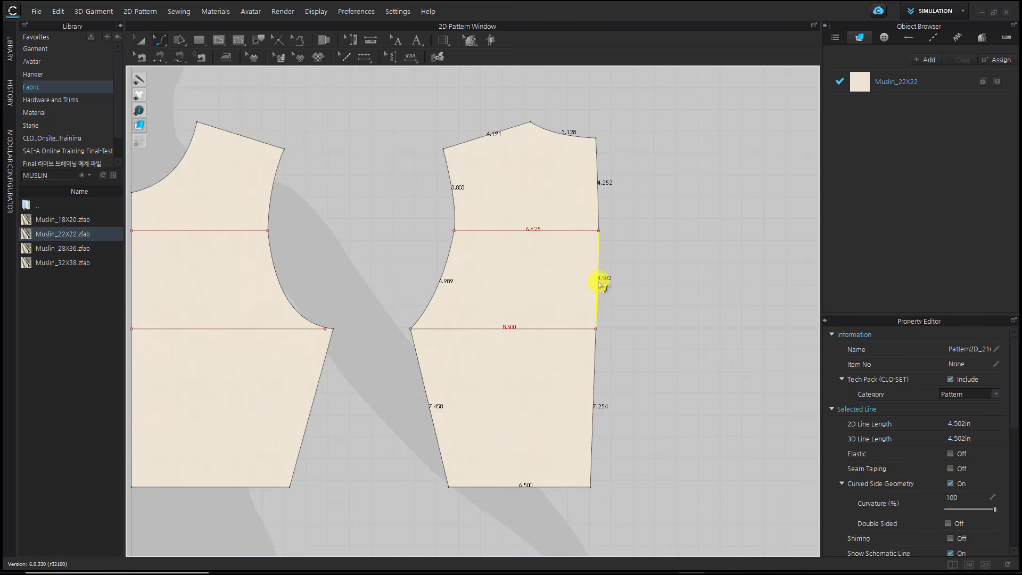
left_click(619, 280)
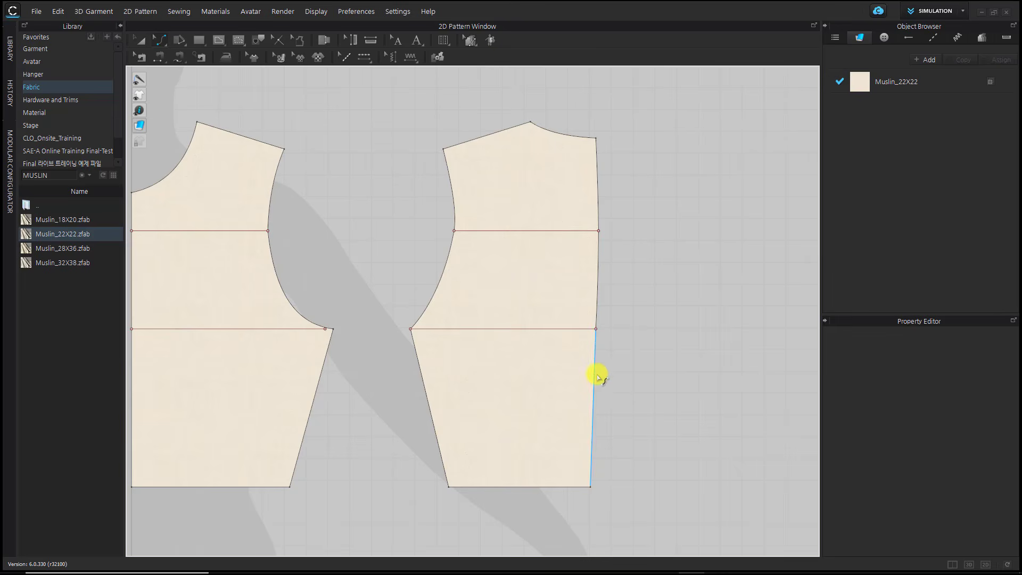
left_click(594, 379)
left_click_drag(594, 379, 595, 380)
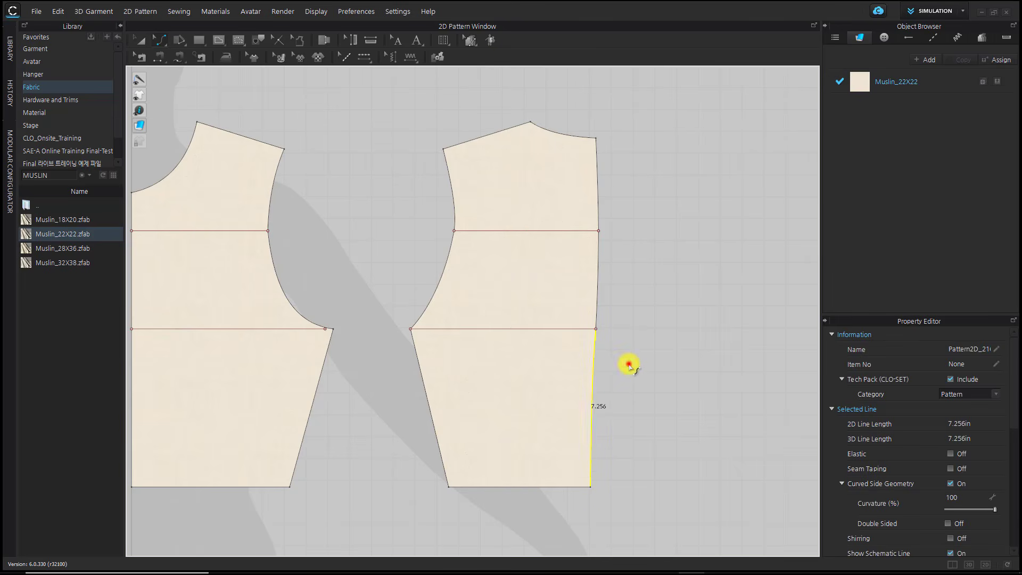
left_click(627, 363)
left_click(675, 340)
- Offset the front piece's shoulder line as a single extended internal line at a distance of 0.5 in
key("z")
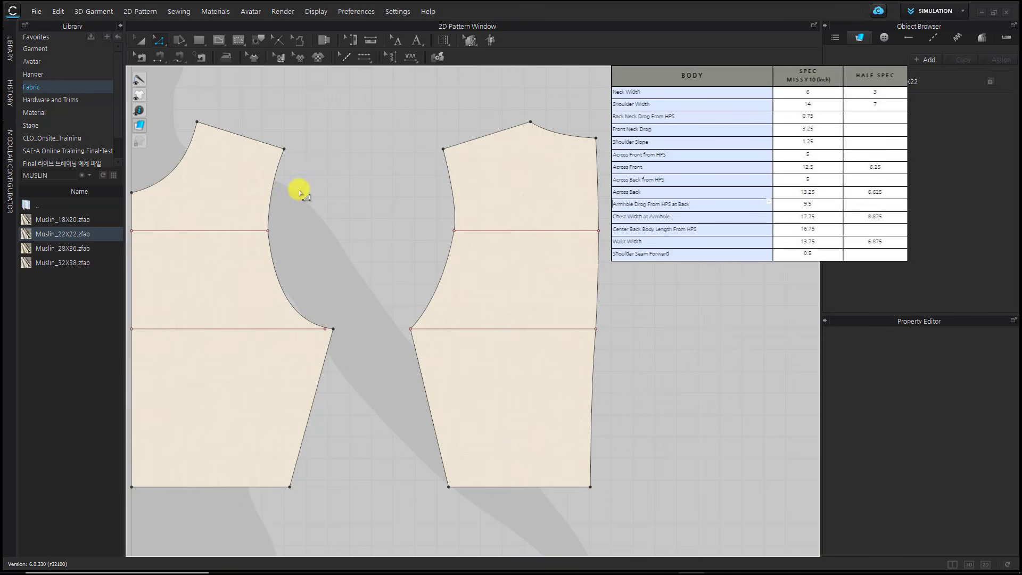
left_click(236, 136)
right_click(238, 137)
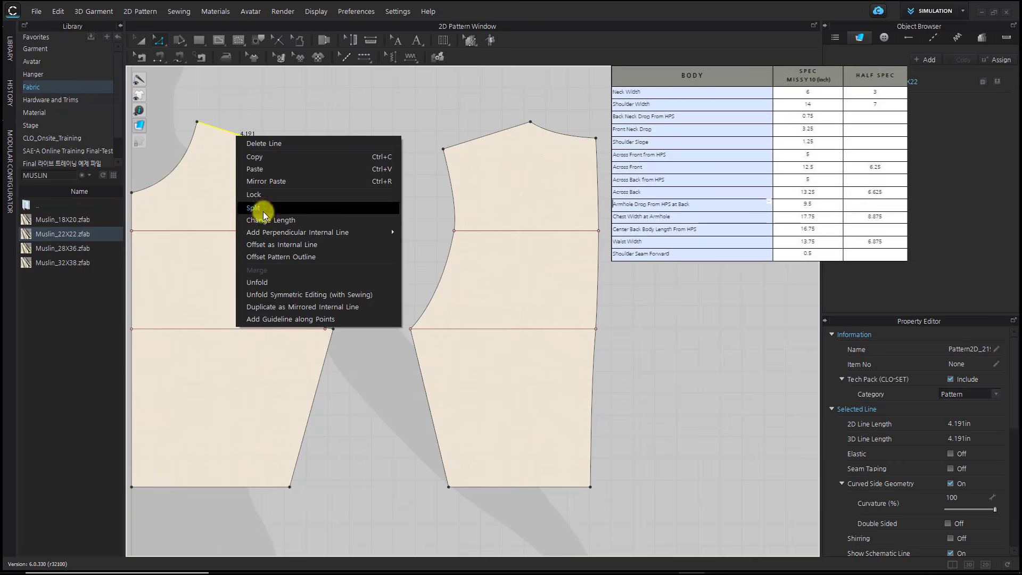
left_click(280, 245)
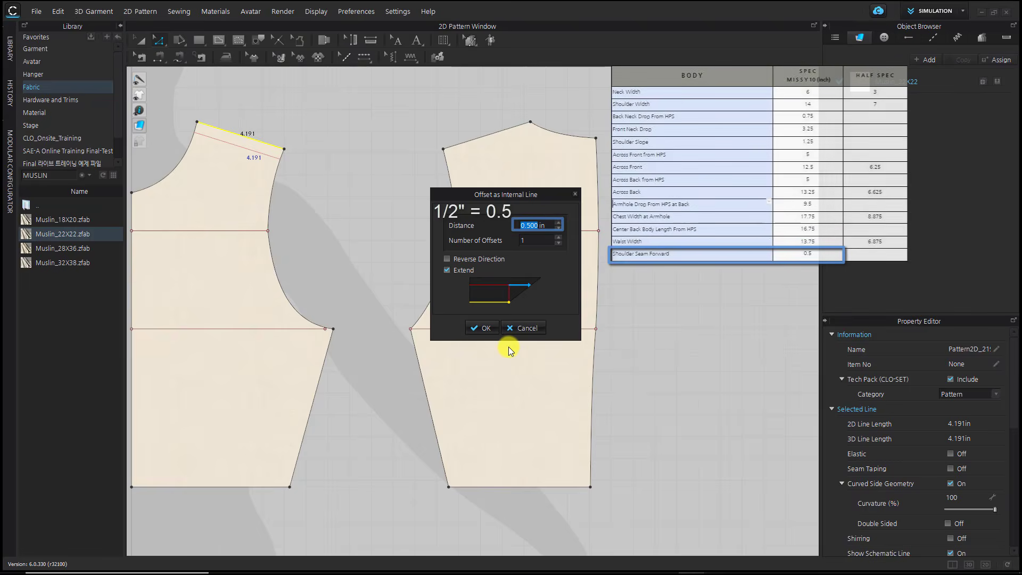
left_click(485, 328)
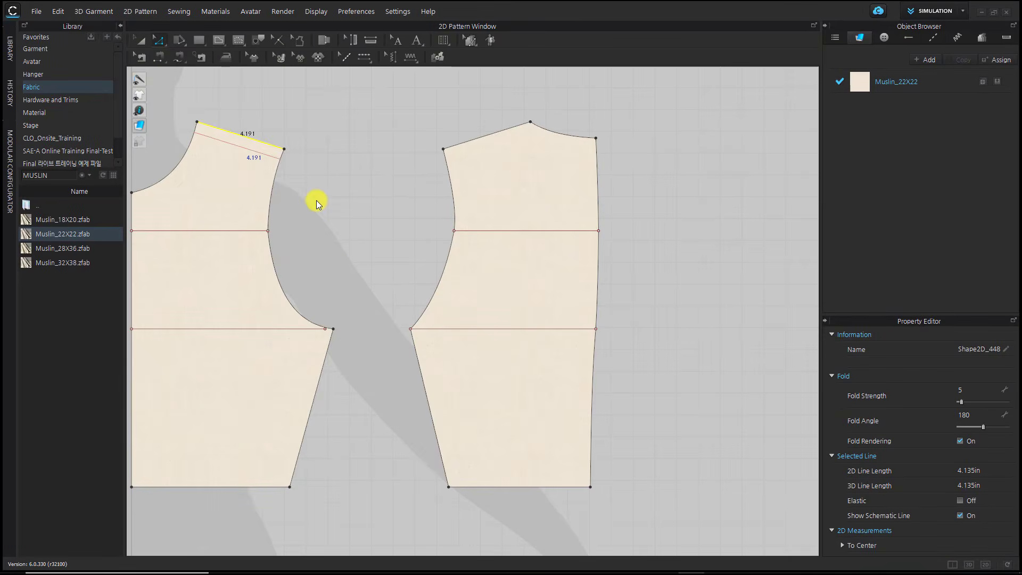
middle_click_drag(346, 241, 419, 265)
left_click(420, 266)
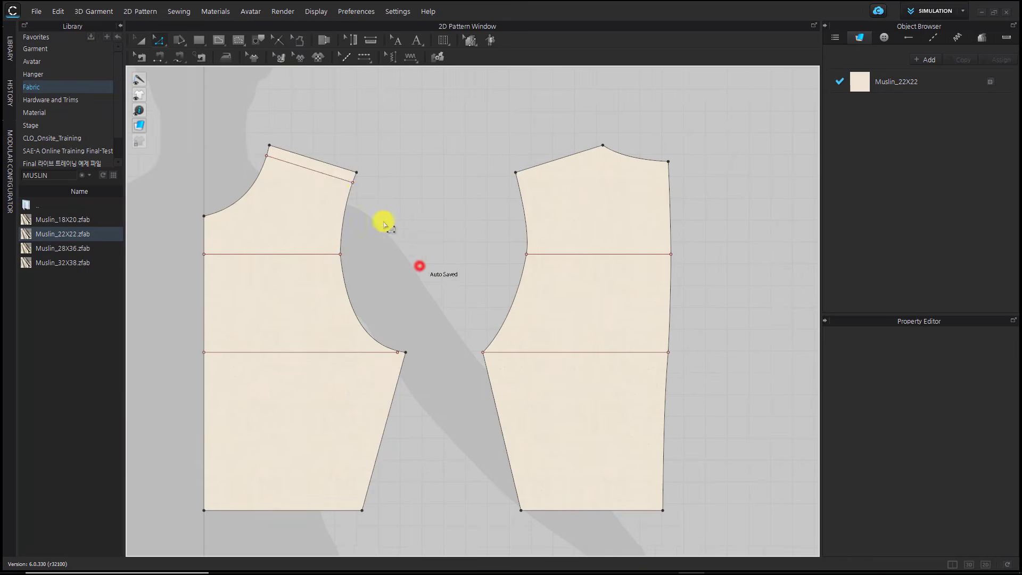
- Cut the front piece along the internal line just below the shoulder to separate the shoulder strip
left_click(322, 174)
right_click(322, 176)
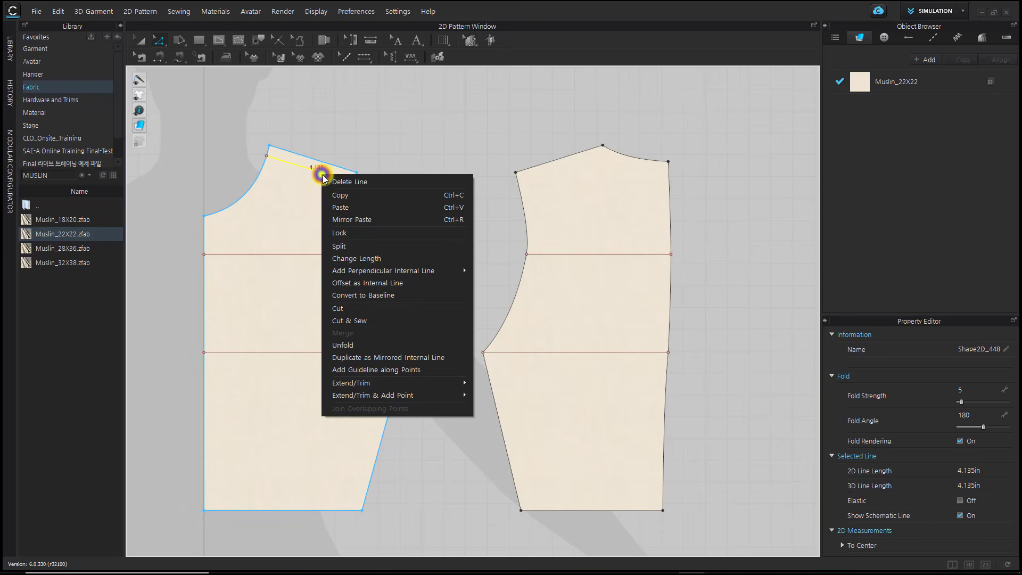
left_click(372, 311)
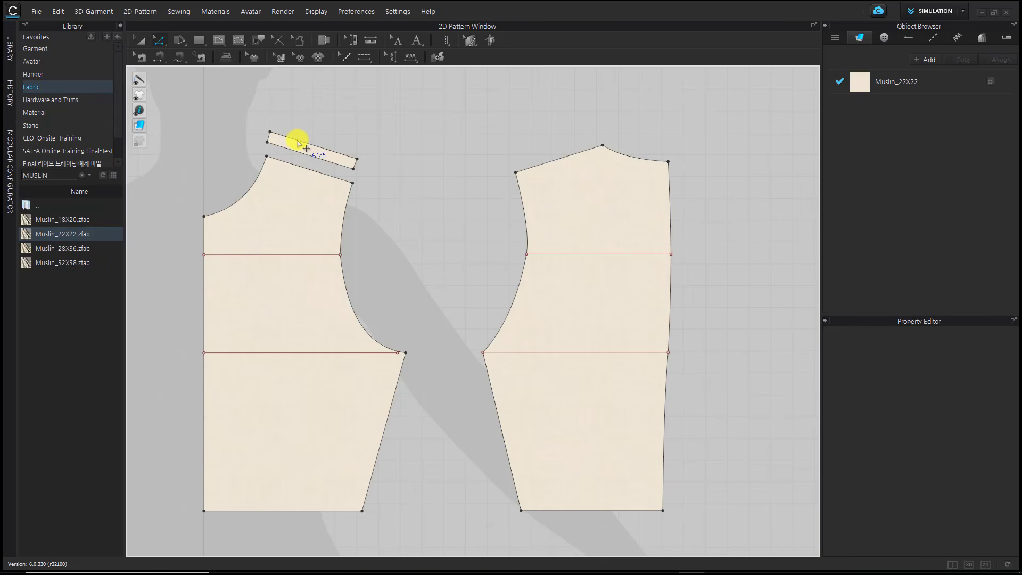
- Merge the cut-off front shoulder strip onto the back piece by joining their shoulder lines
left_click(298, 141)
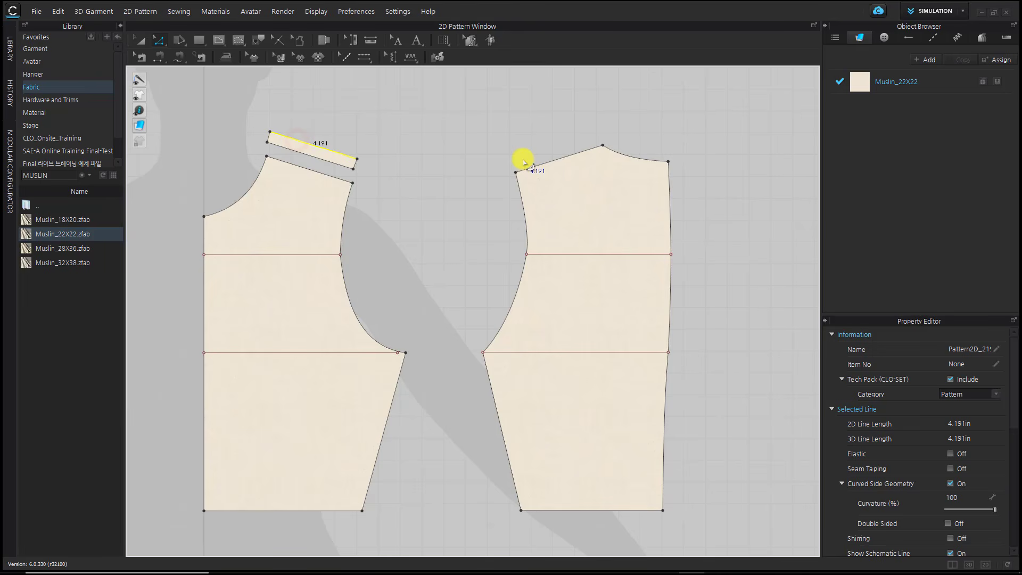
left_click(532, 166, "shift")
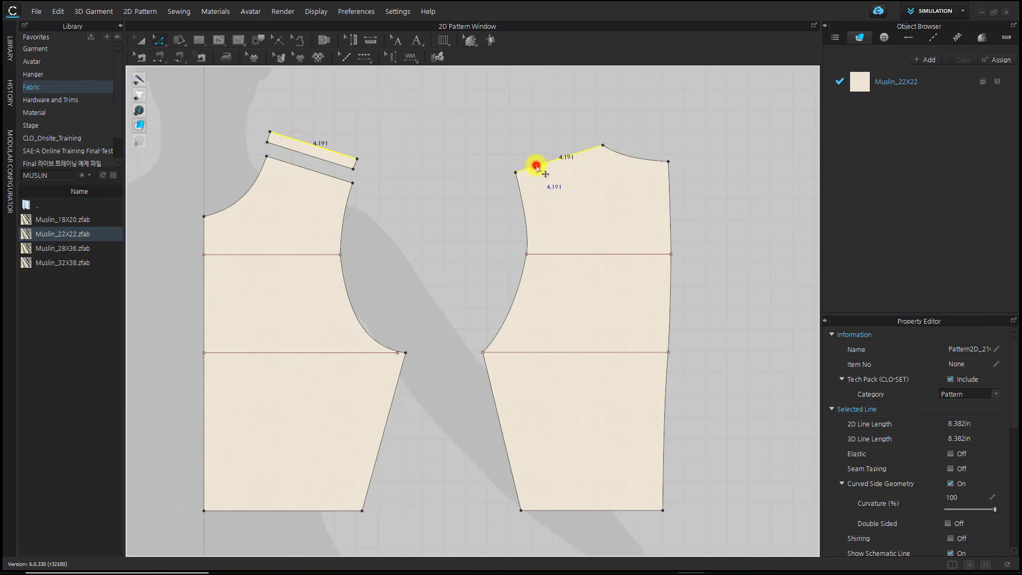
right_click(534, 165)
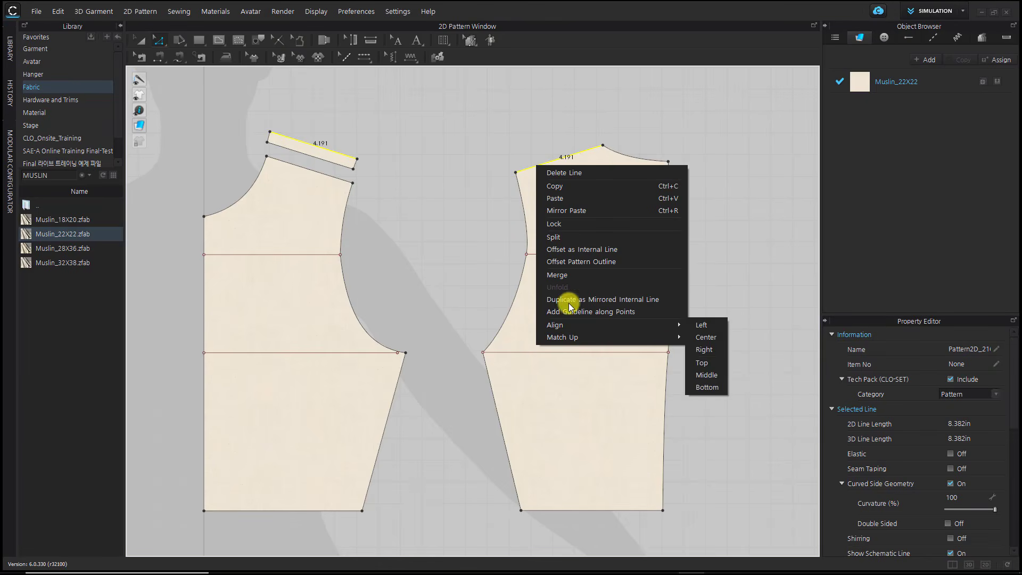
left_click(563, 276)
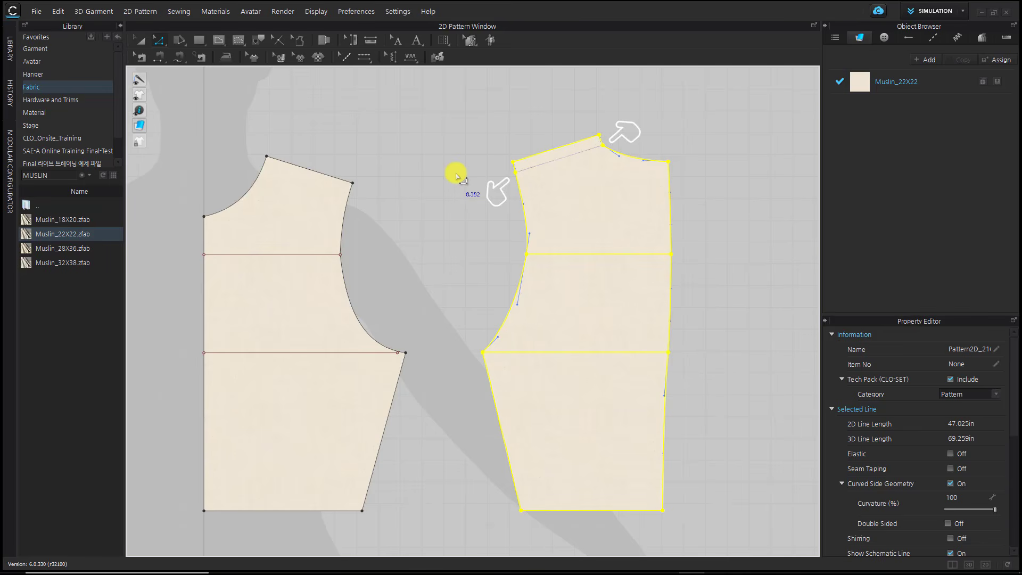
- Convert the points where the merged strip meets the back armhole and neckline to curve points
left_click(456, 173)
left_click(516, 172)
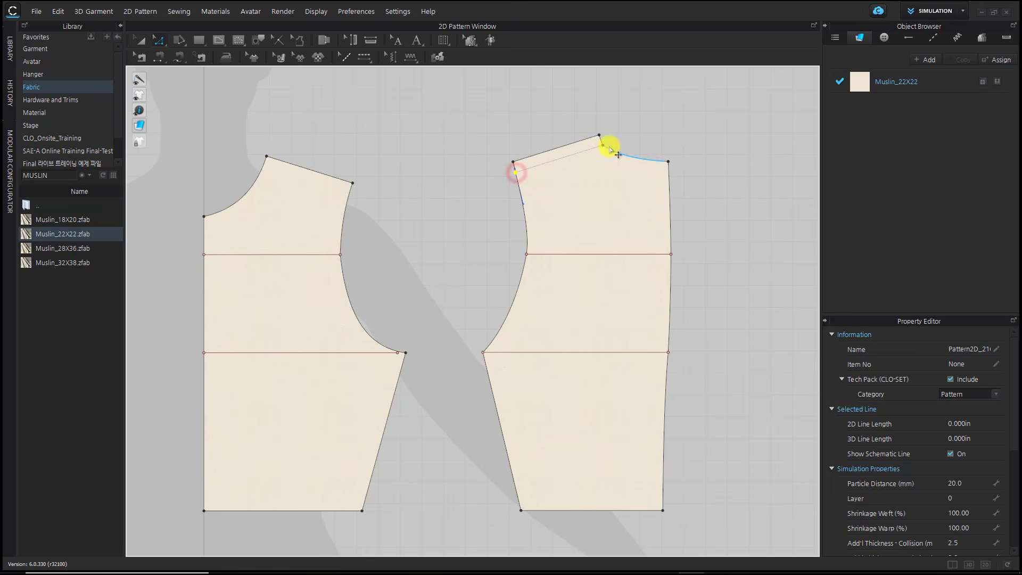
right_click(602, 144)
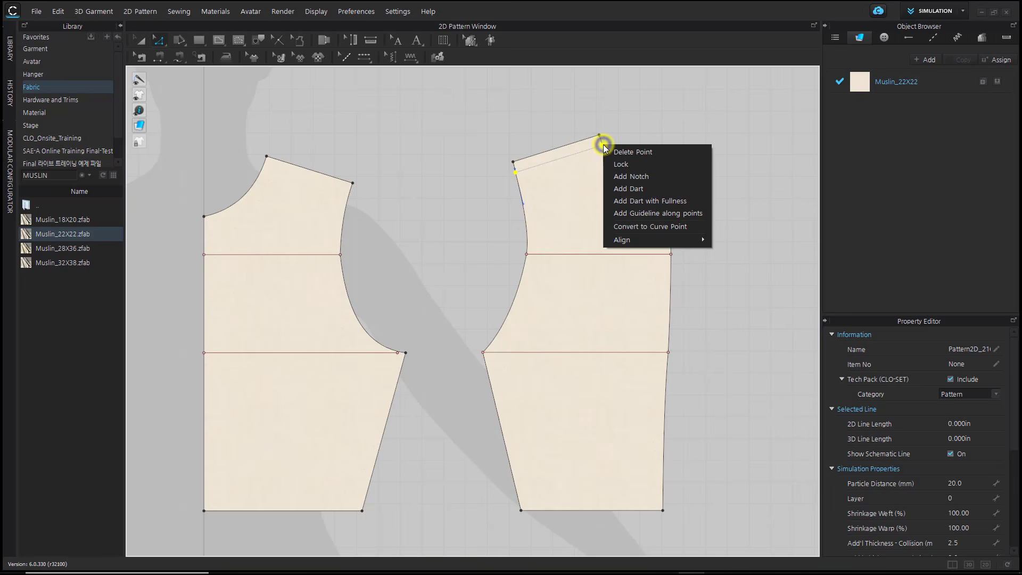
left_click(647, 226)
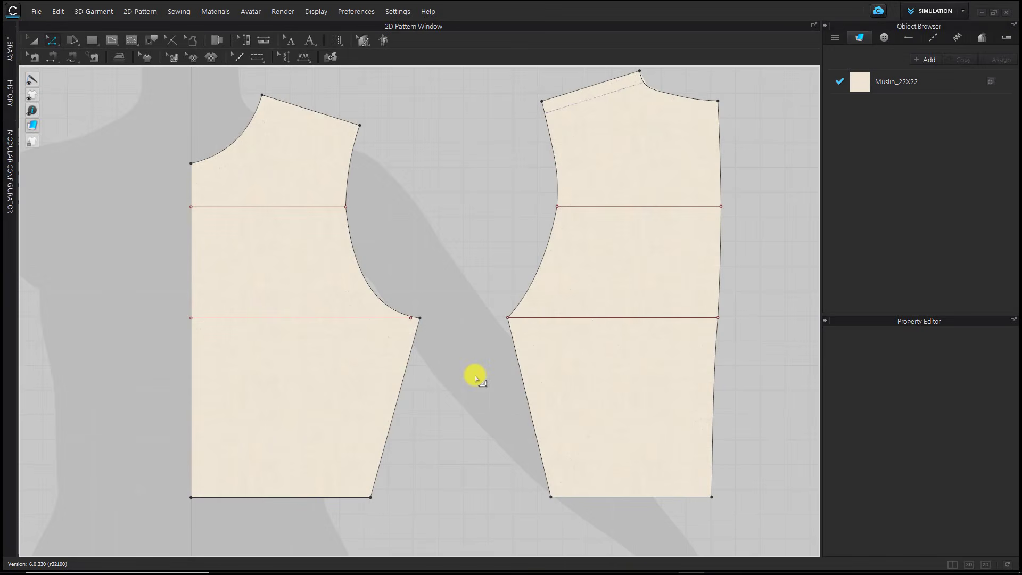
- Split the front piece's side seam with a point 2 in below the armhole for the bust dart
left_click(55, 38)
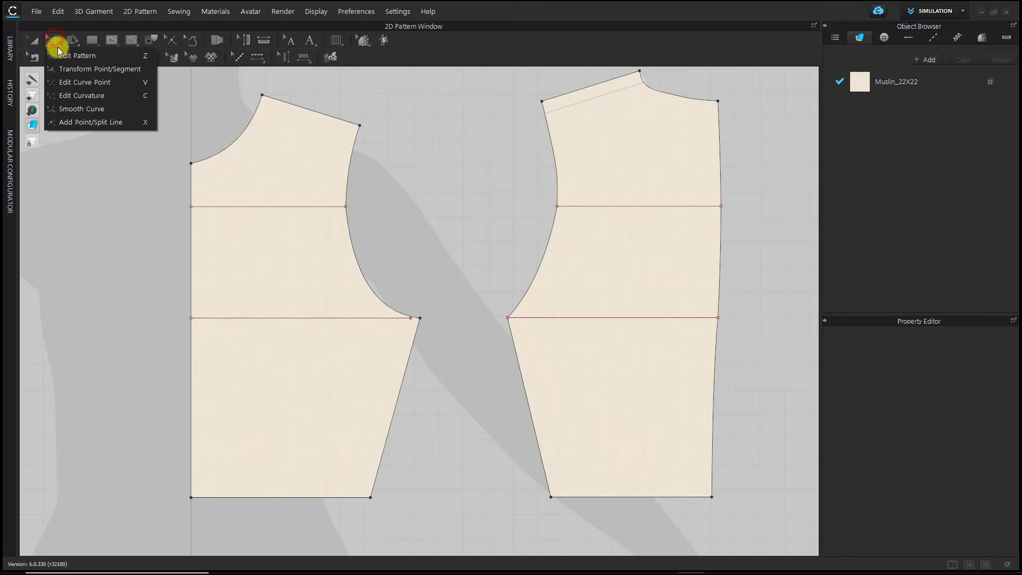
left_click(82, 123)
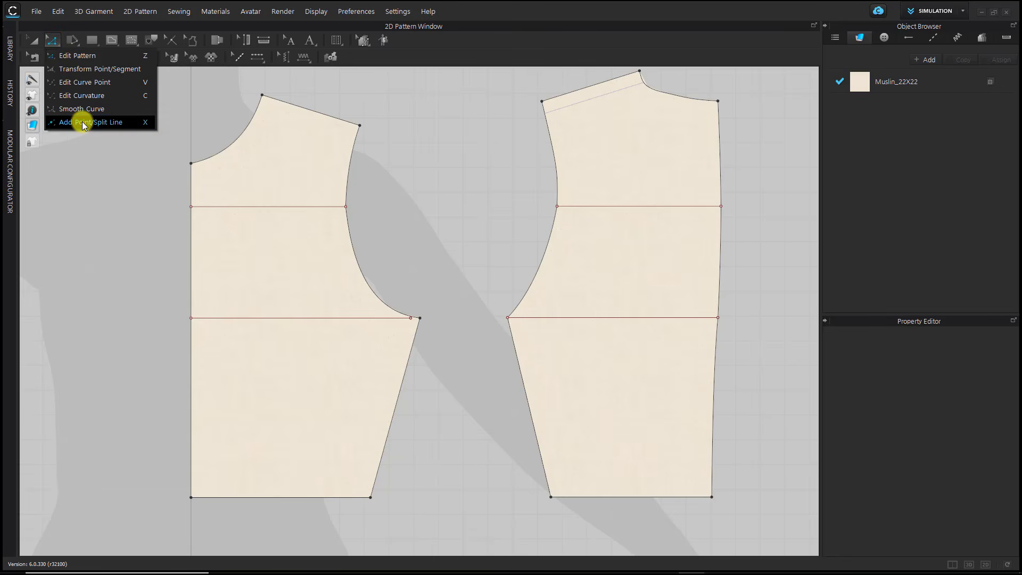
left_click(82, 122)
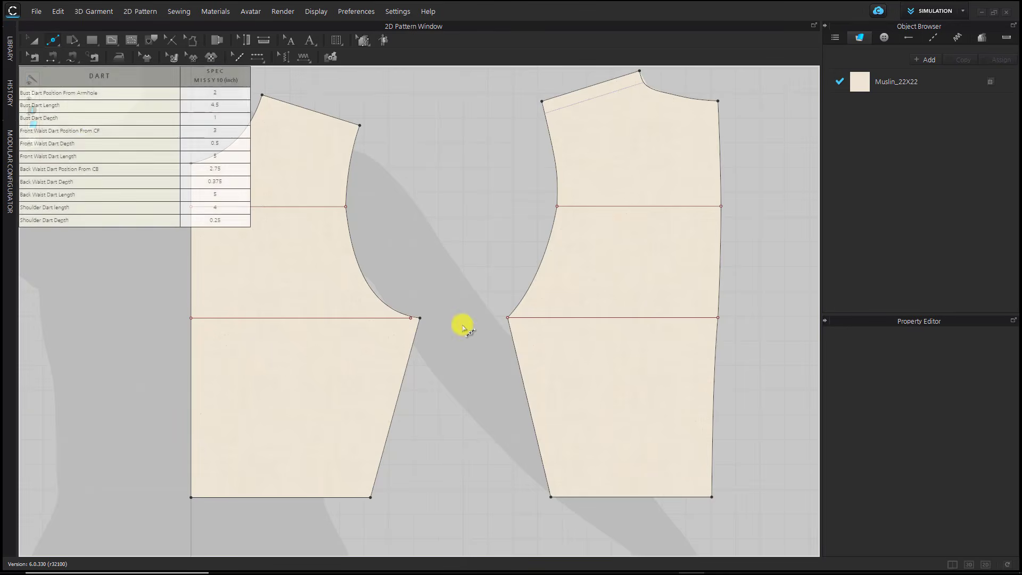
right_click(411, 346)
type("2")
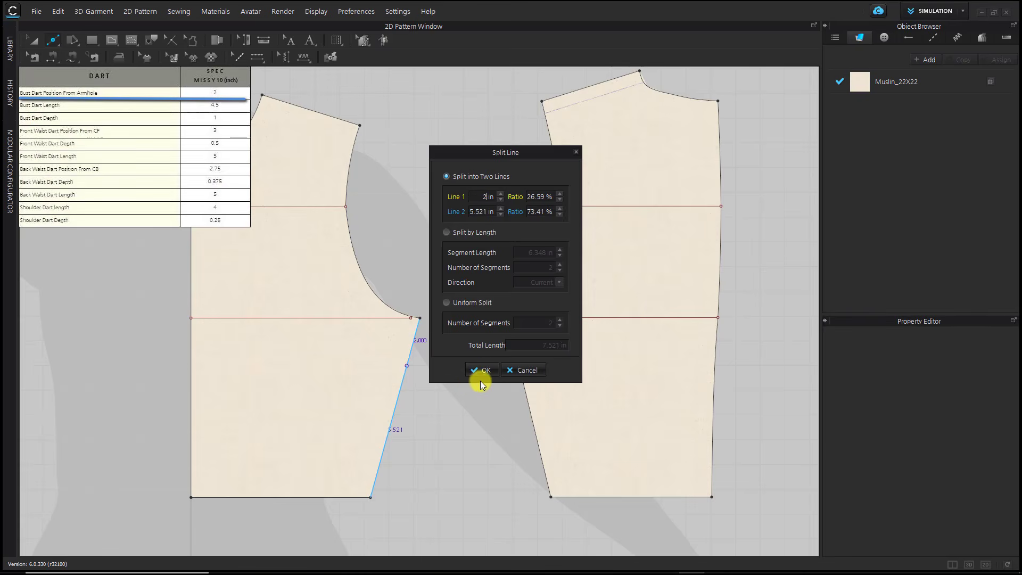
left_click(484, 371)
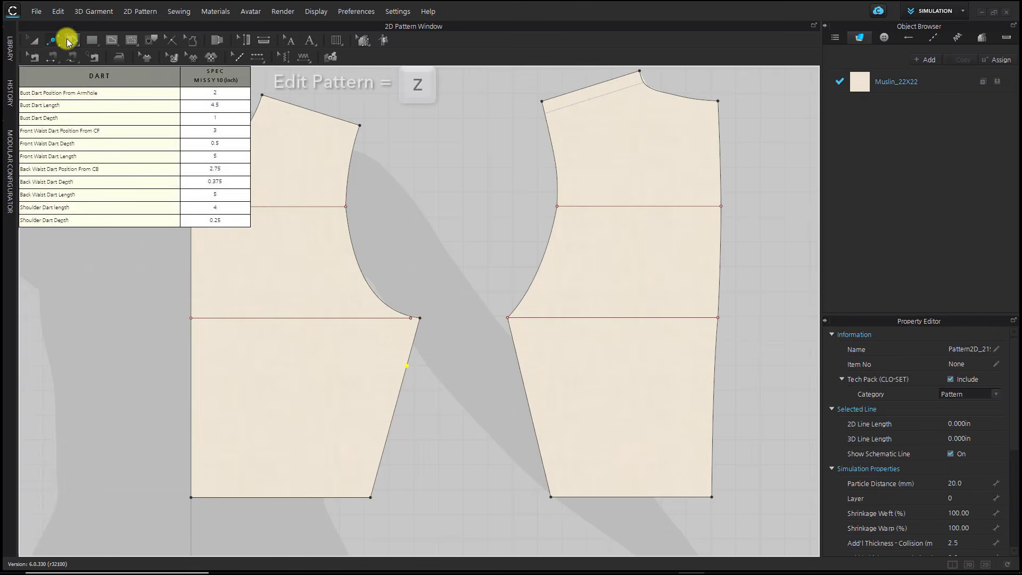
- Add a bust dart at the side seam point with total width 2 in, arm width 1 in and length 4.5 in
left_click(48, 44)
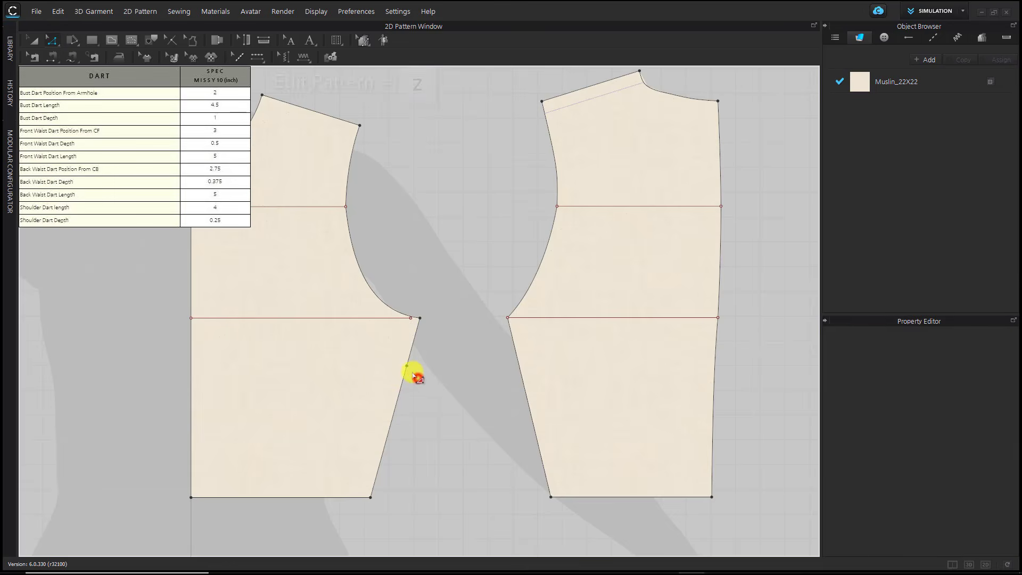
right_click(408, 366)
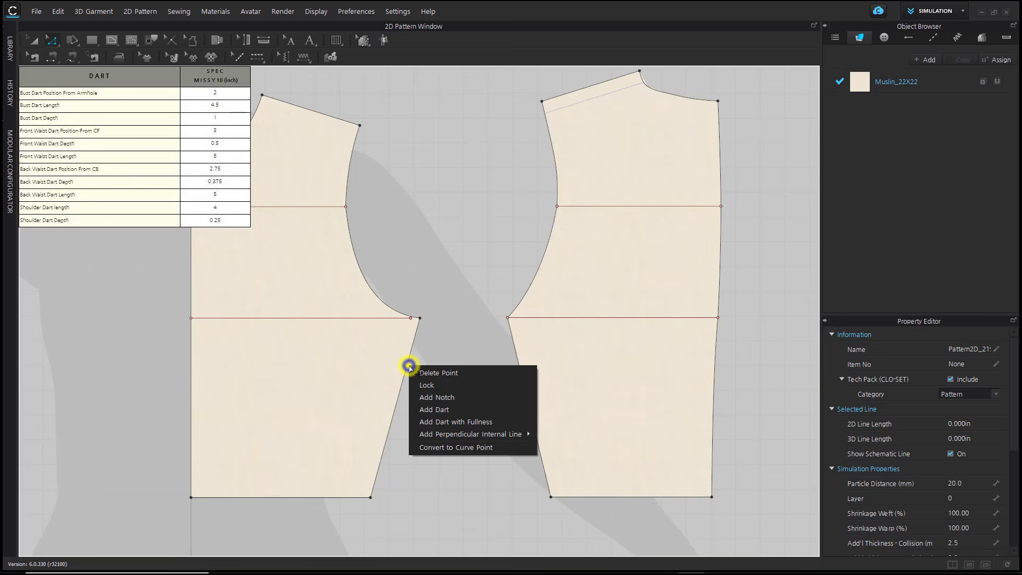
left_click(434, 409)
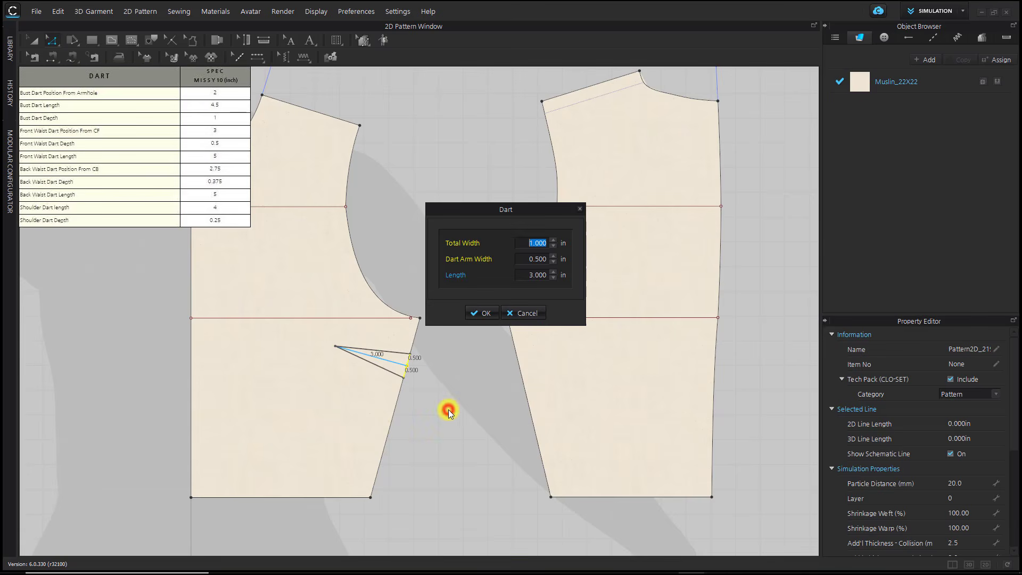
type("2")
left_click(537, 261)
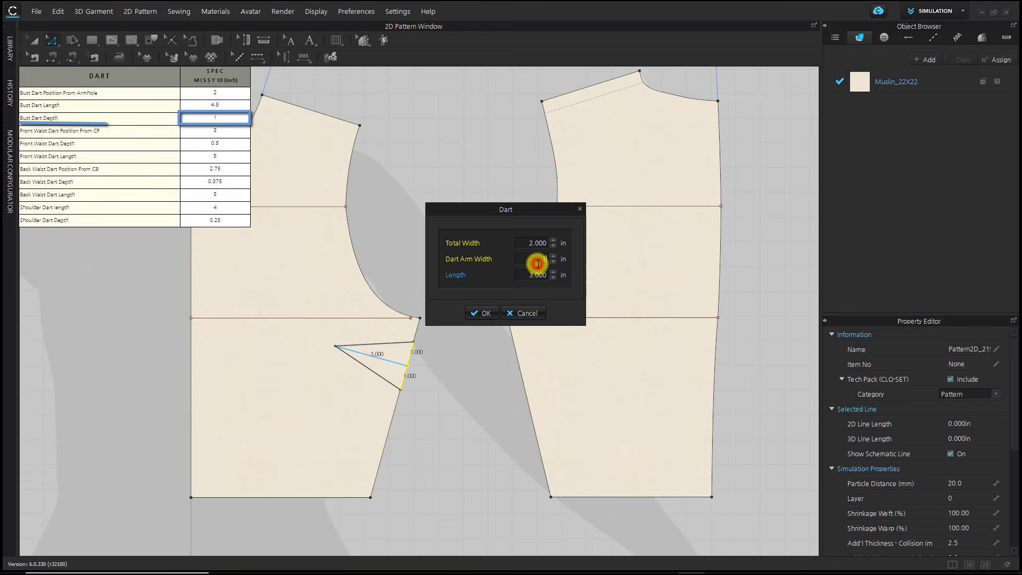
type("1")
left_click(537, 275)
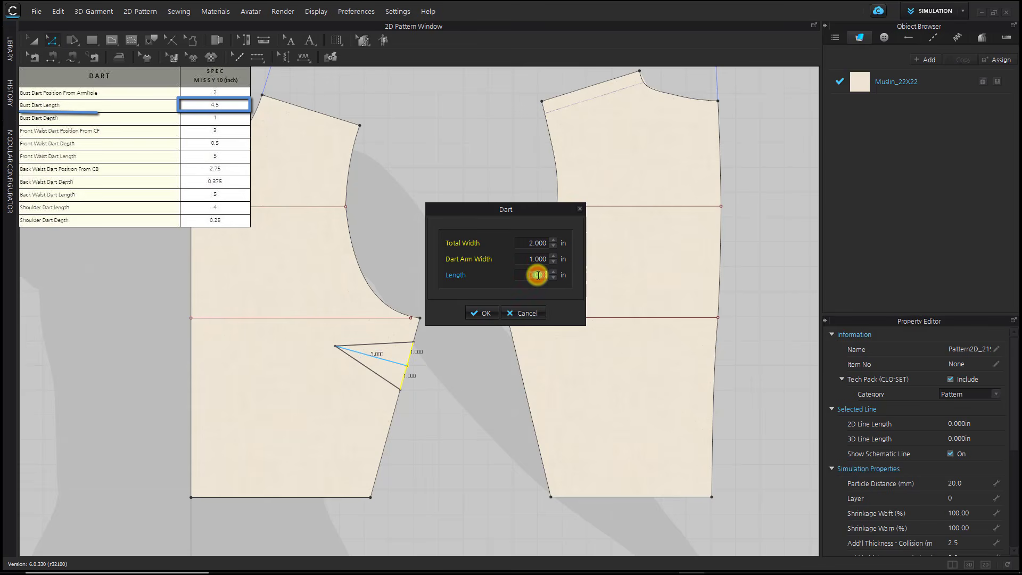
type("4.5")
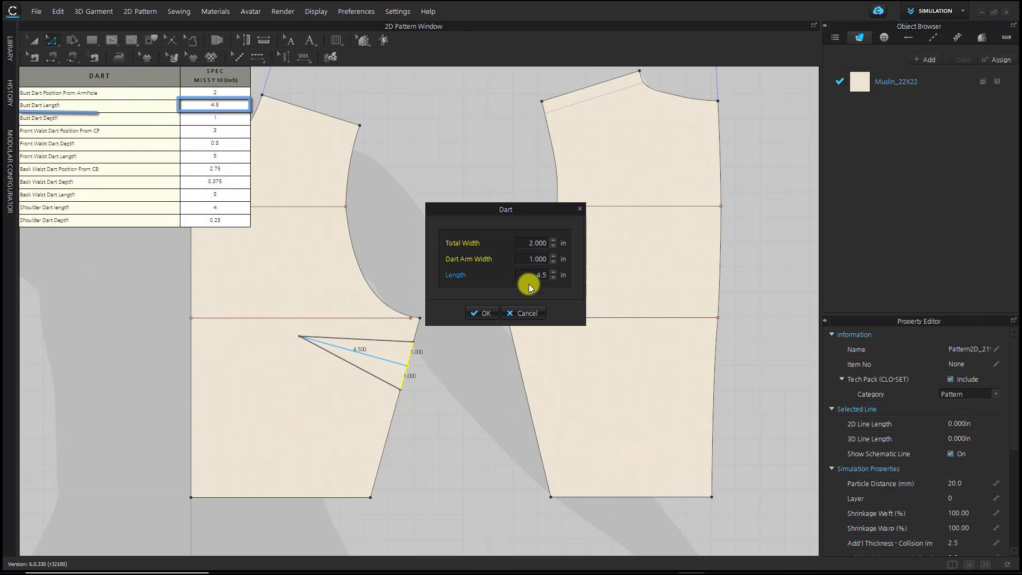
left_click(486, 312)
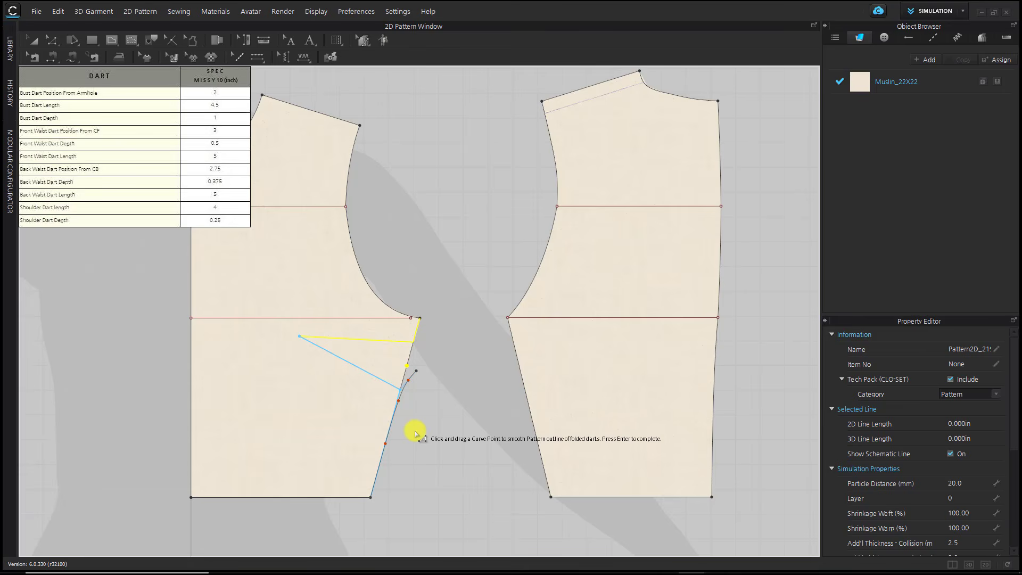
- Straighten the folded bust dart's side seam outline by adjusting its curve points, and complete the dart
scroll(416, 434, "up", 5)
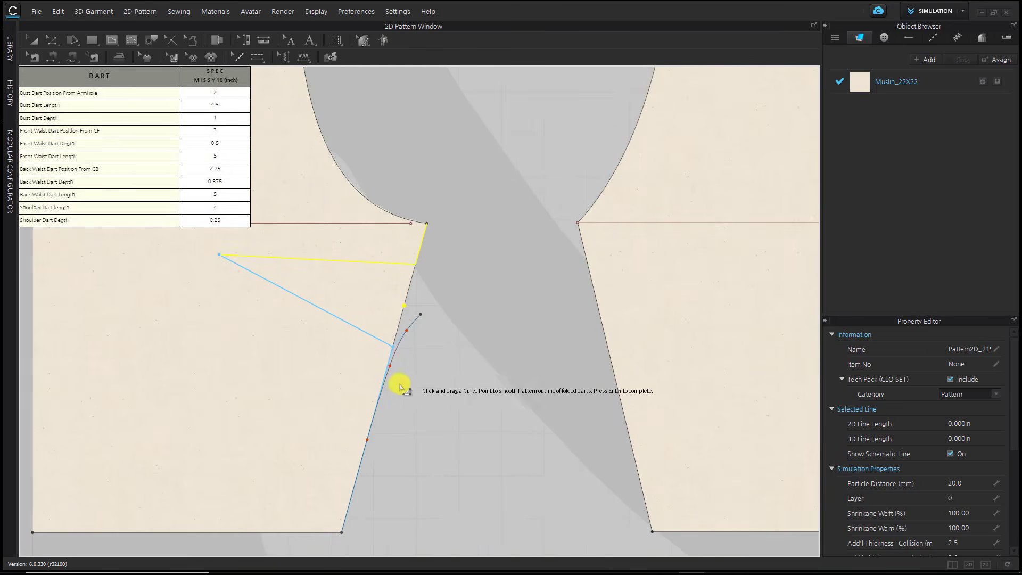
left_click_drag(366, 440, 370, 445)
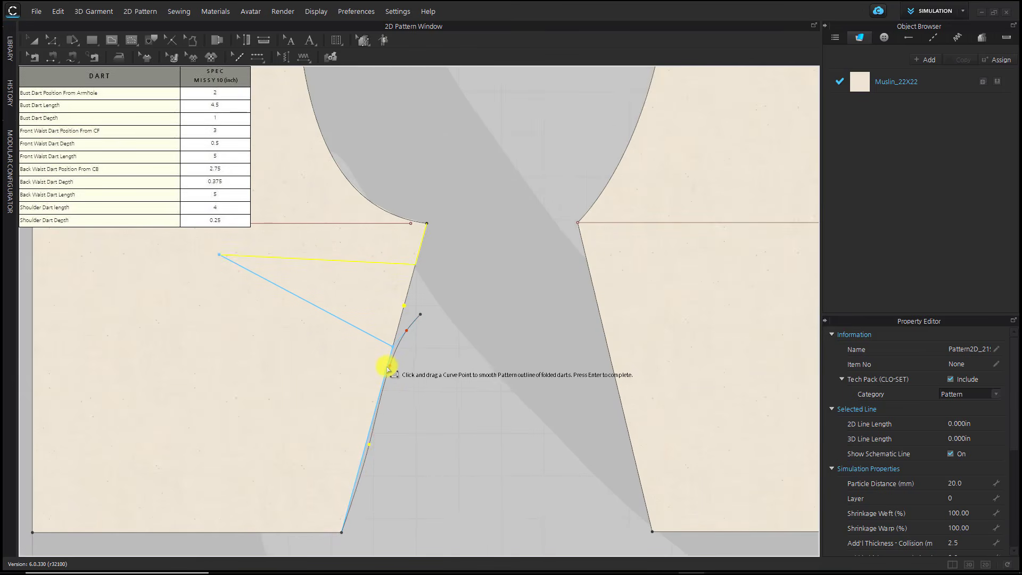
left_click_drag(390, 364, 393, 382)
left_click_drag(407, 331, 393, 389)
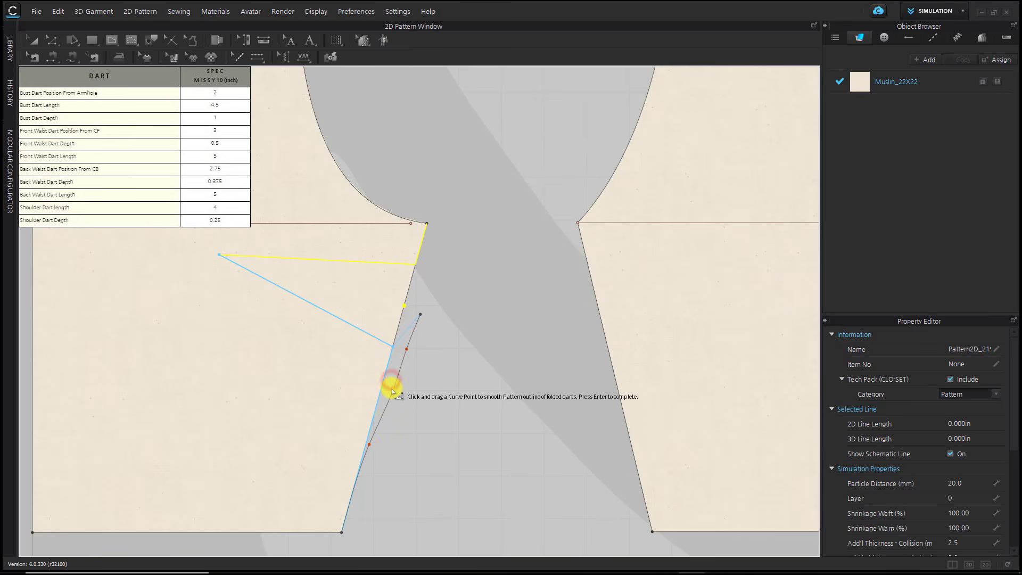
left_click_drag(369, 445, 371, 452)
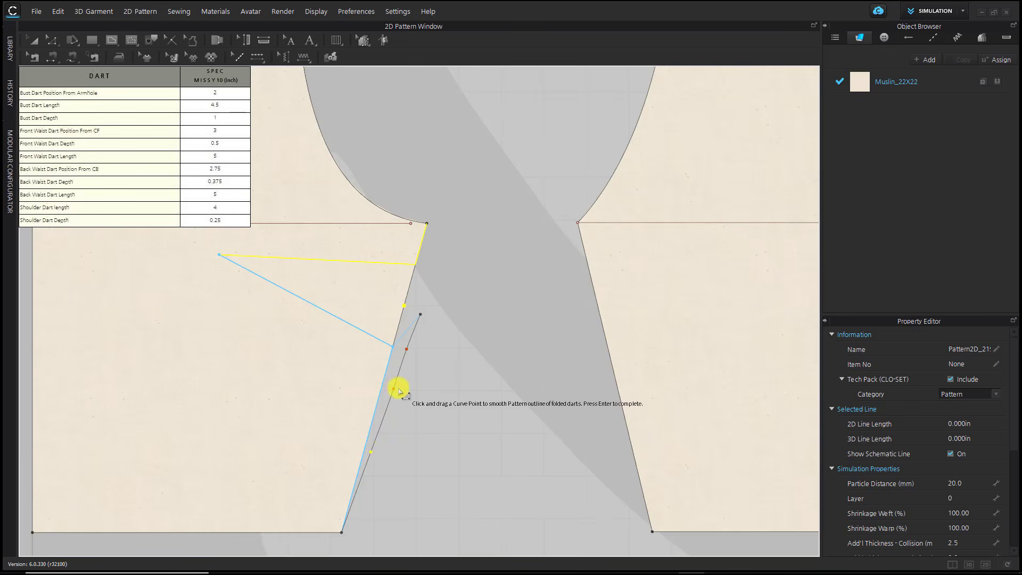
left_click_drag(408, 349, 408, 352)
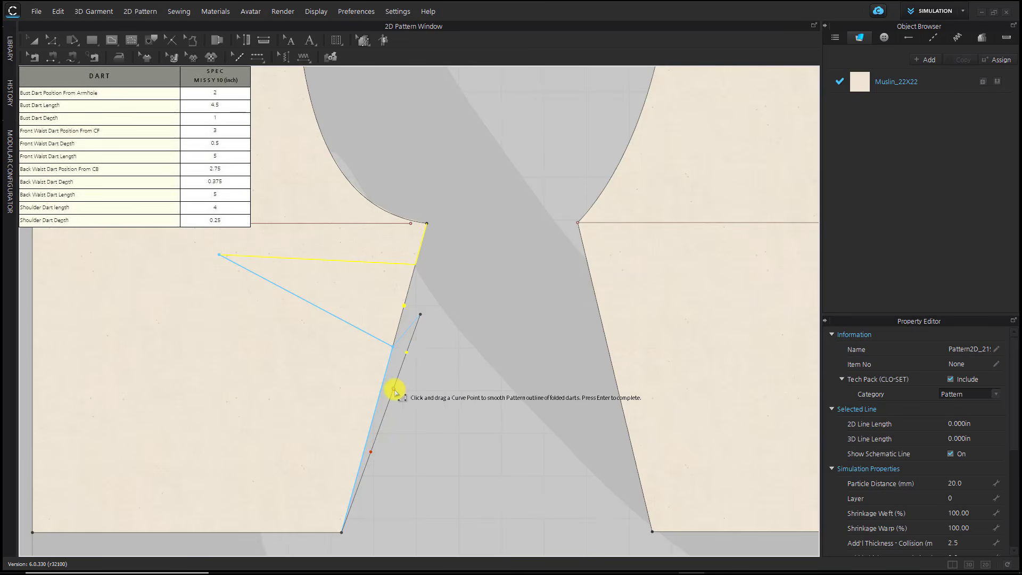
left_click_drag(394, 390, 393, 399)
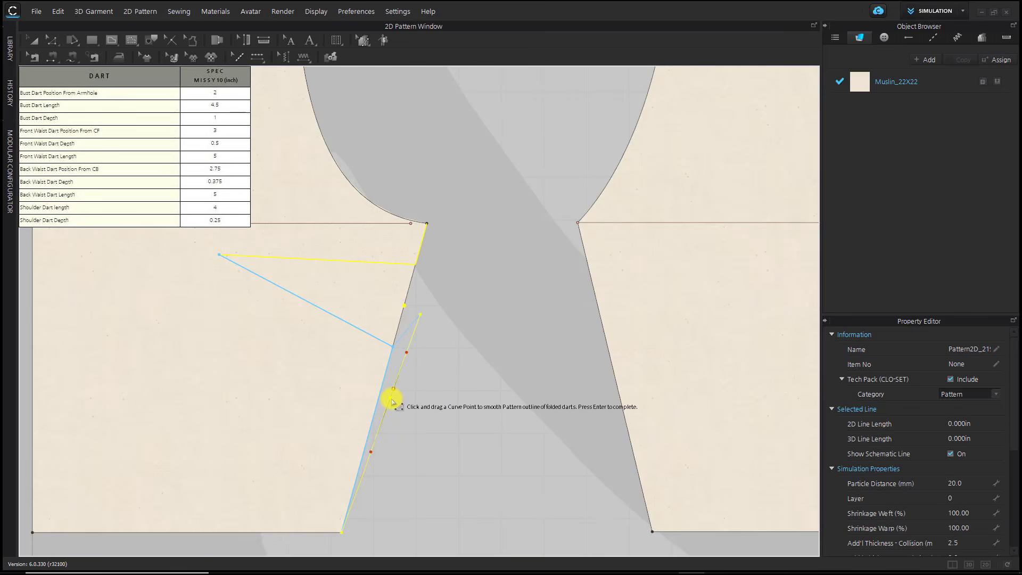
key("Return")
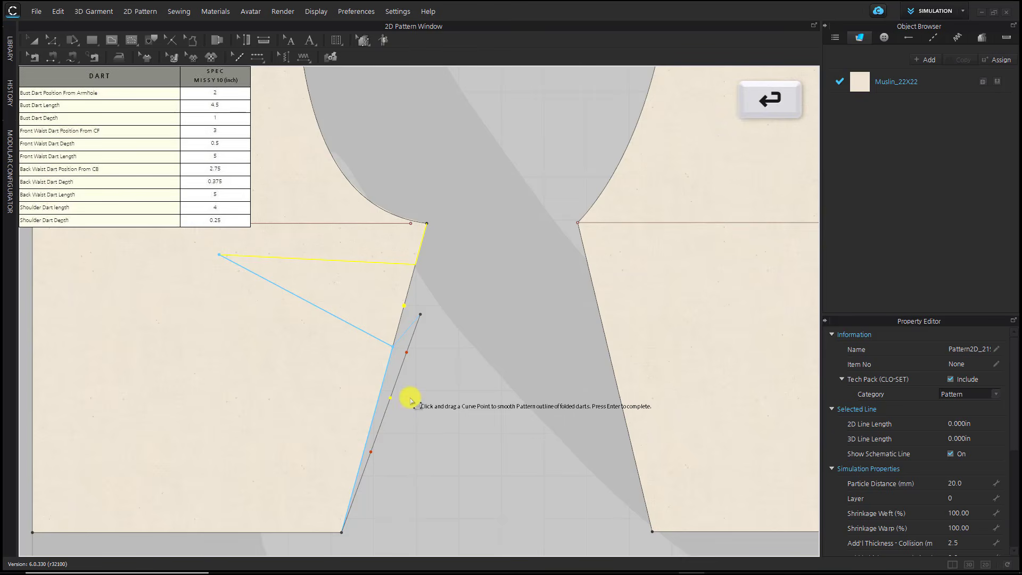
left_click(412, 397)
key("Return")
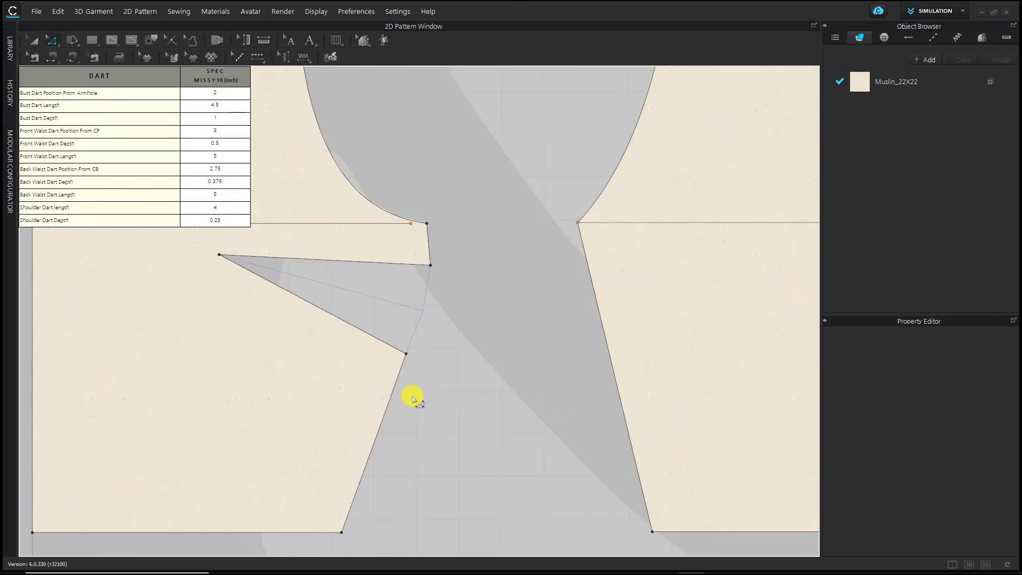
- Move the front piece's underarm point straight up by 1 in
scroll(451, 281, "down", 3)
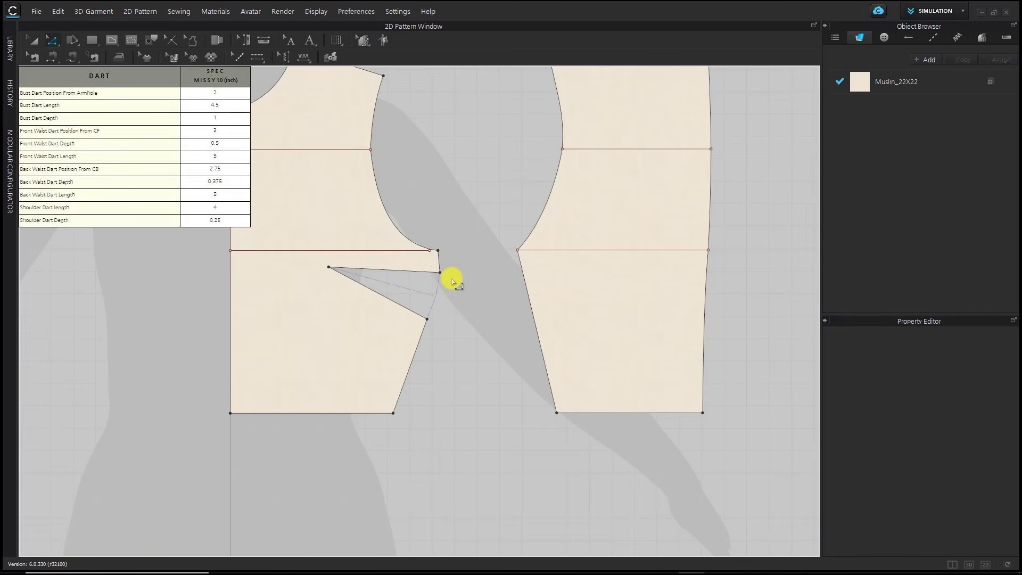
middle_click_drag(451, 274, 443, 323)
left_click(430, 302)
left_click_drag(430, 301, 432, 280)
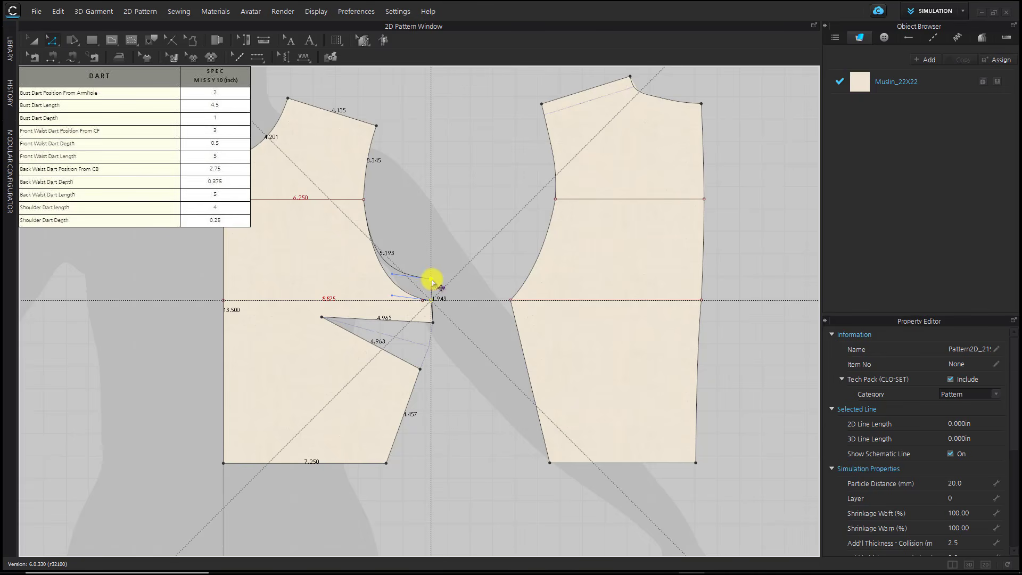
right_click(432, 279)
type("1")
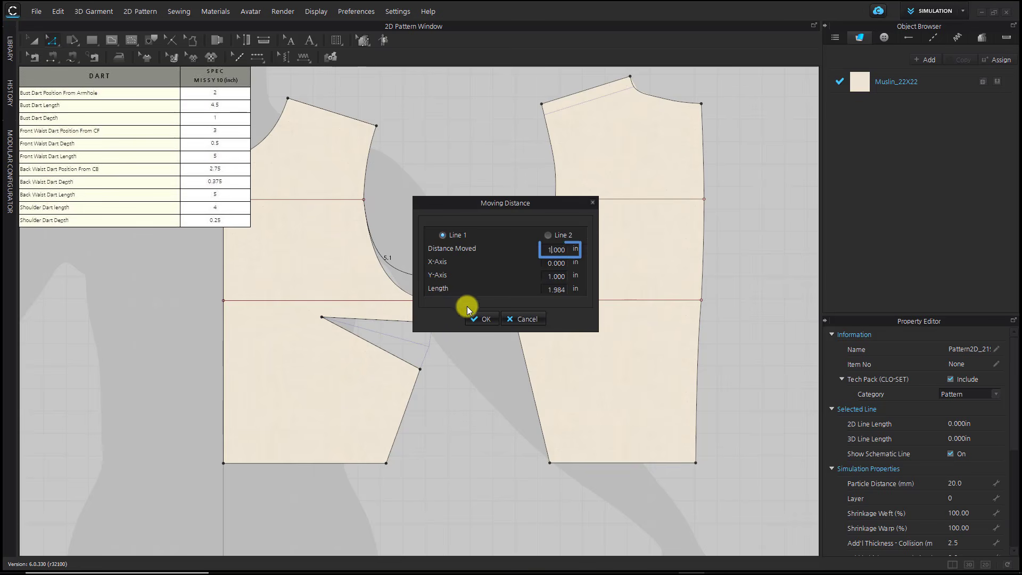
left_click(479, 318)
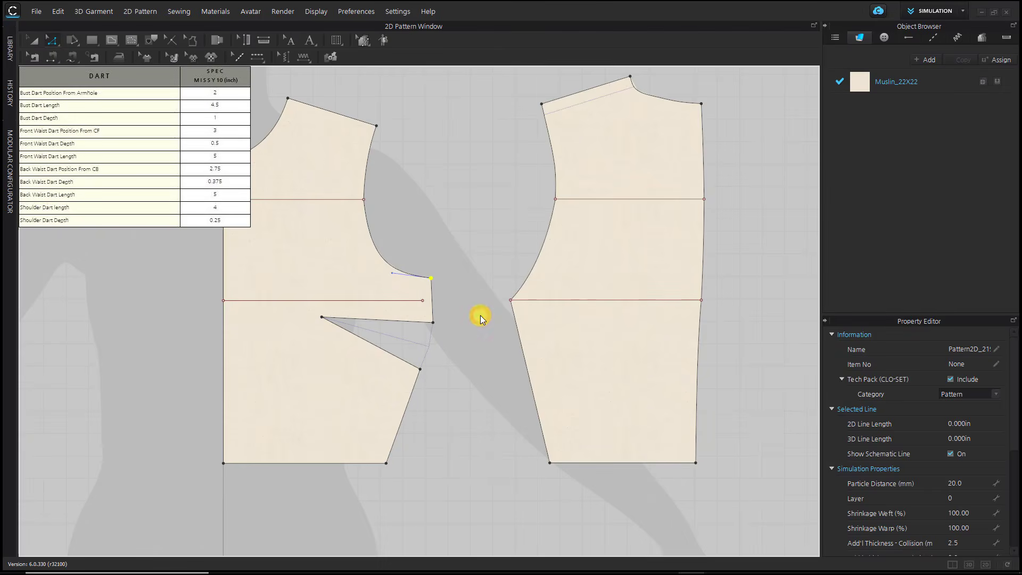
left_click(481, 323)
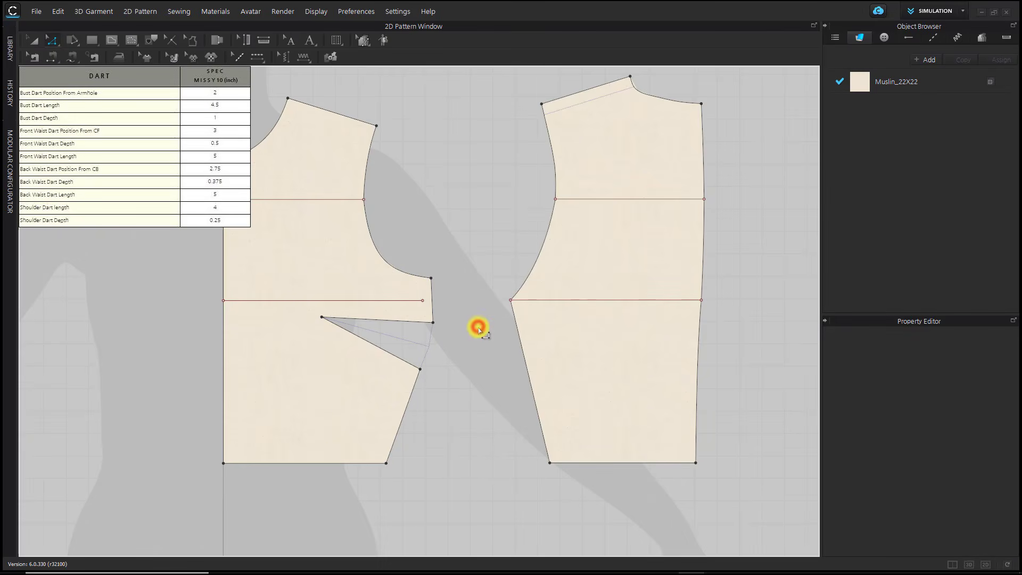
- Move the front piece's waistline straight down by 1 in
left_click(335, 464)
left_click_drag(336, 463, 335, 483)
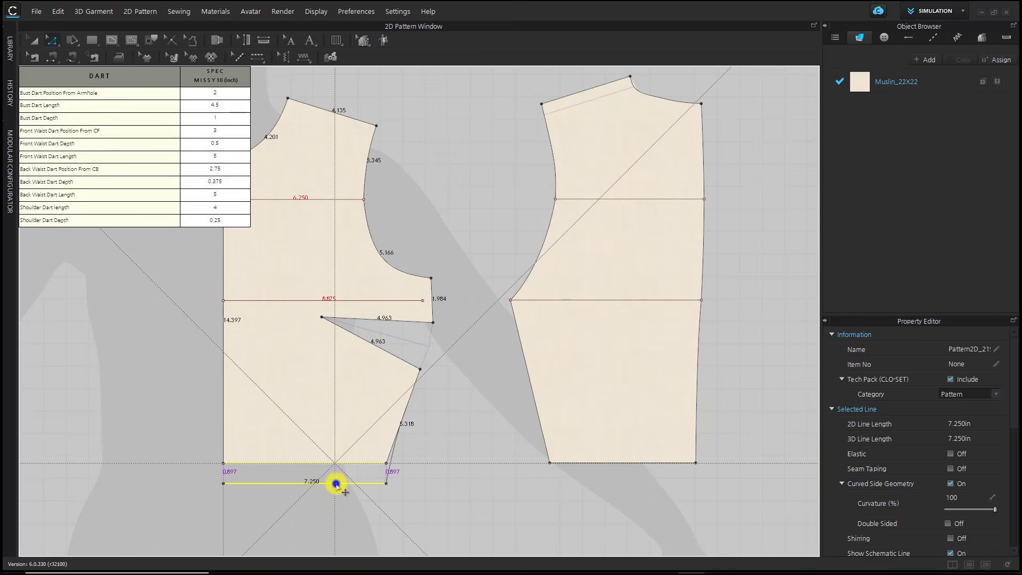
key("Return")
type("1")
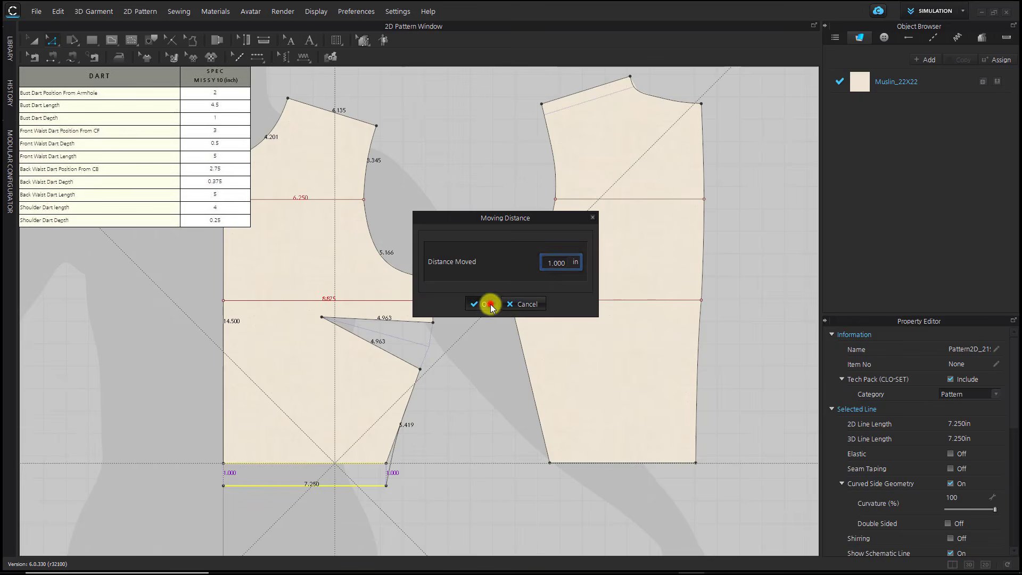
left_click(490, 305)
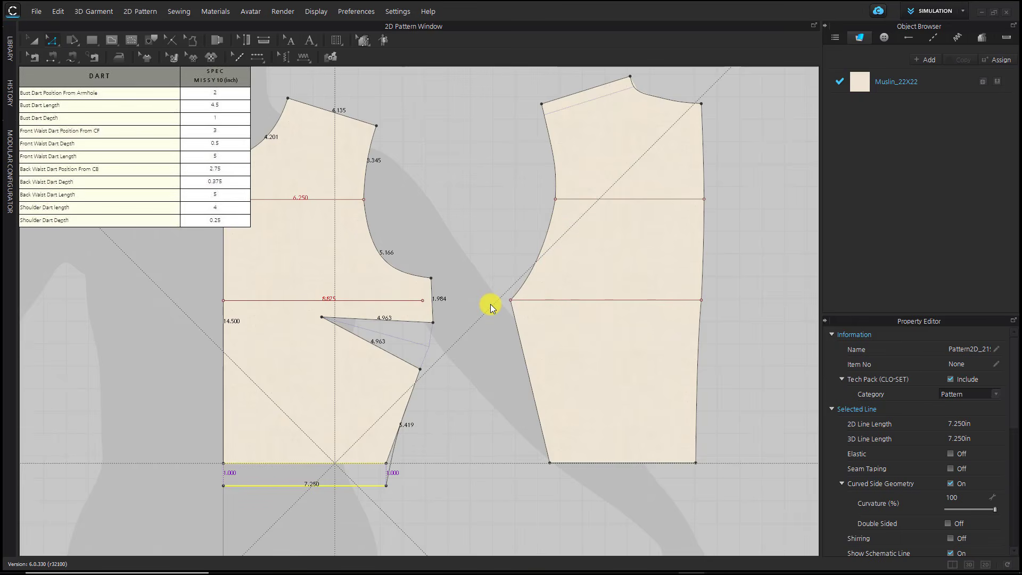
left_click(479, 429)
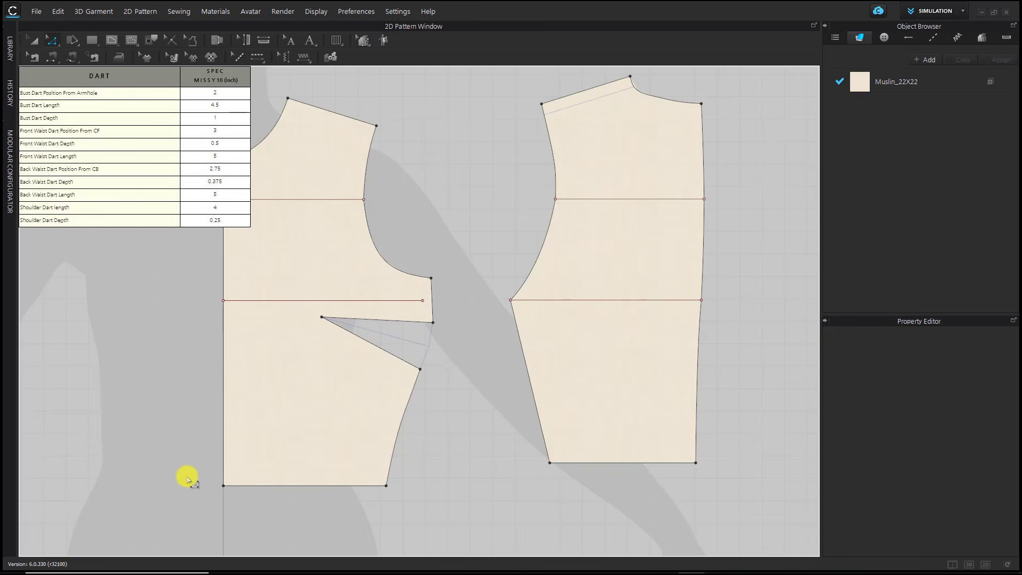
- Split the front waistline with a point 3.5 in from the center front for the waist dart
key("x")
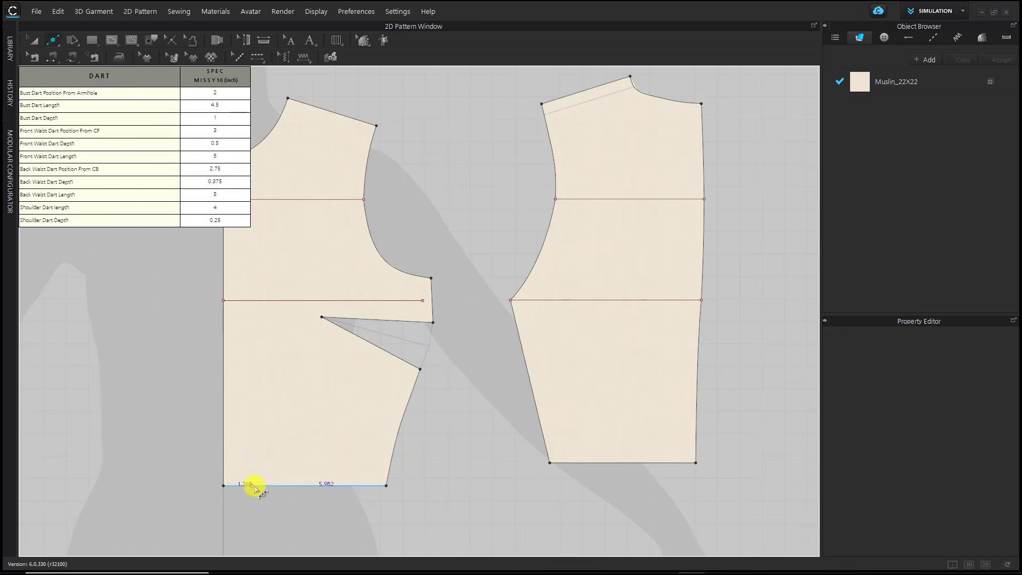
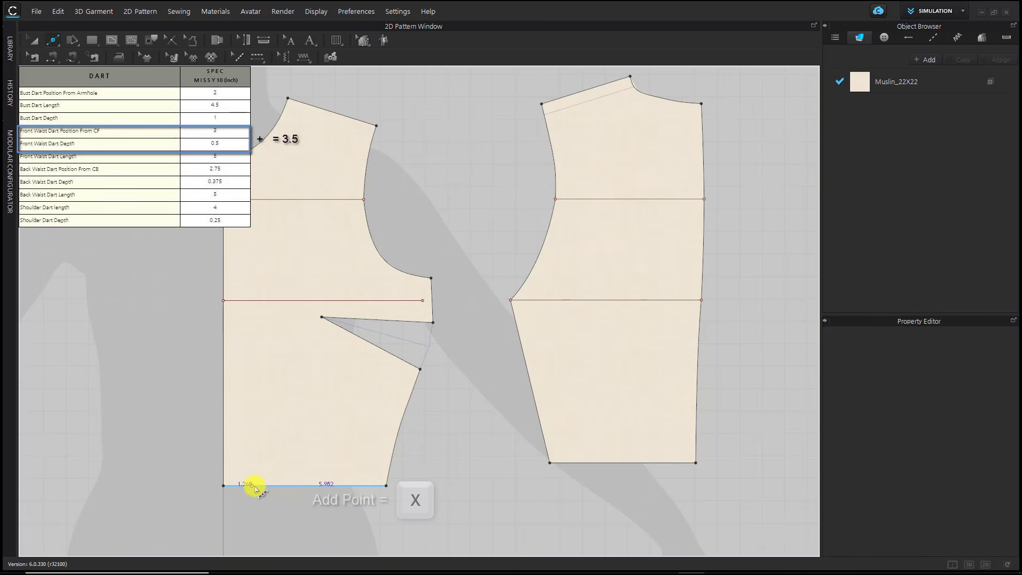
right_click(256, 485)
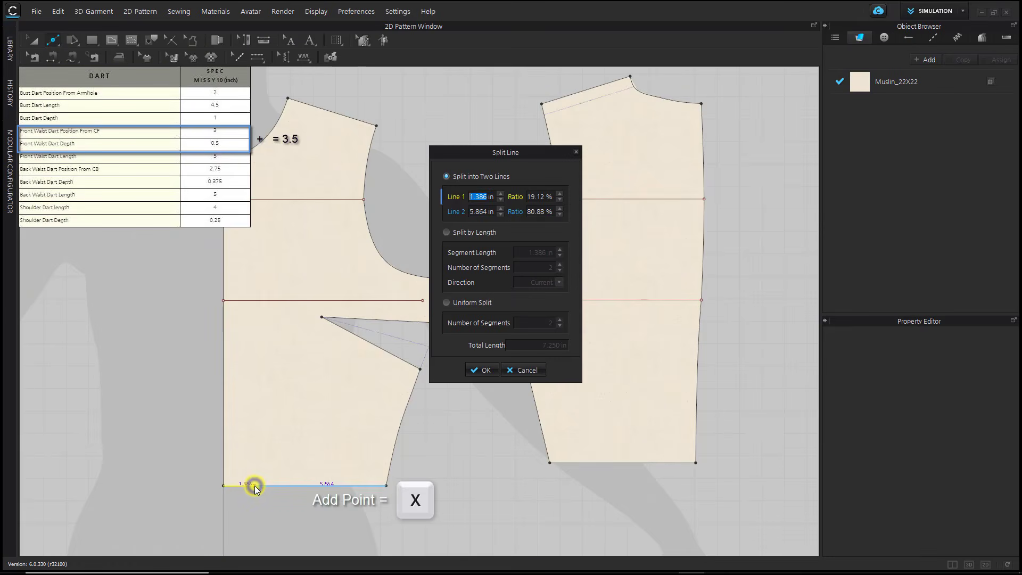
type("3.5")
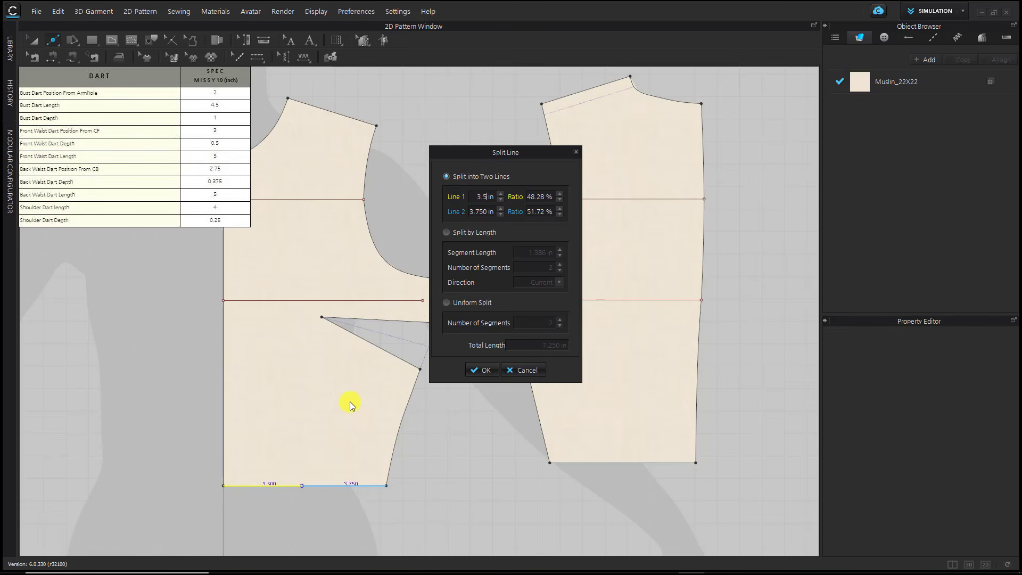
left_click(482, 369)
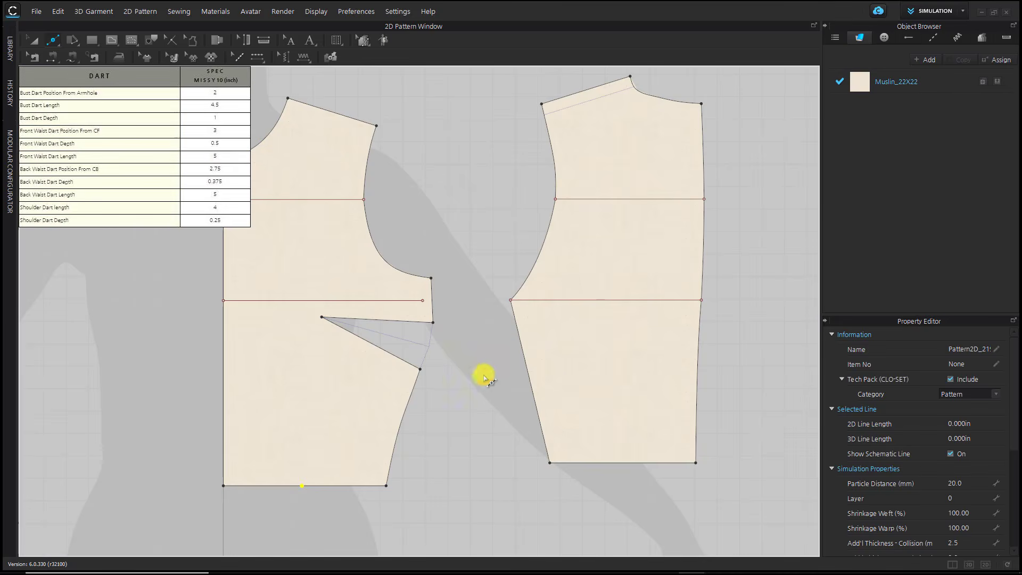
- Add a dart at the front waistline's split point with a 0.5 in dart arm width and 5 in length
right_click(302, 486)
left_click(359, 442)
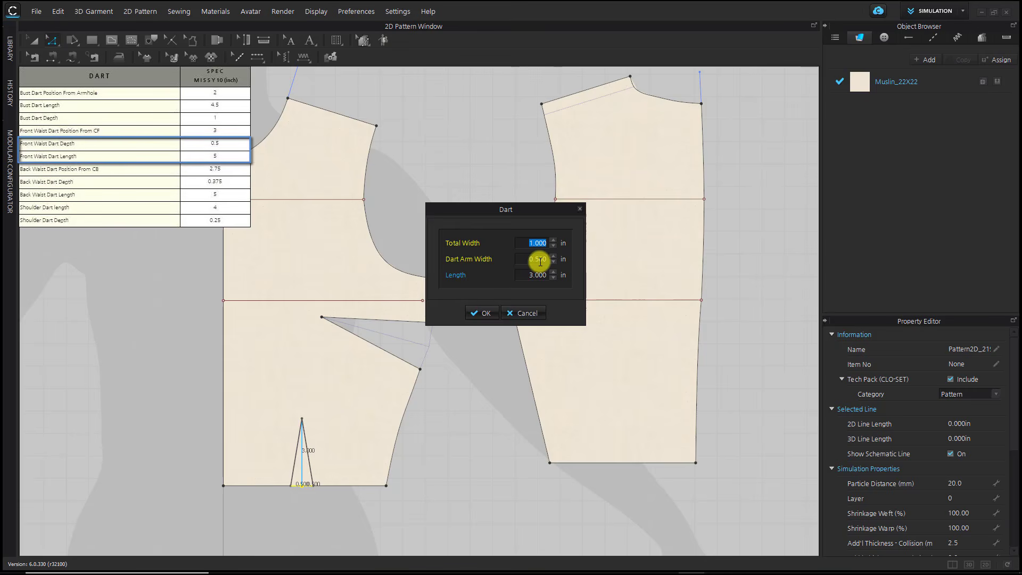
double_click(539, 260)
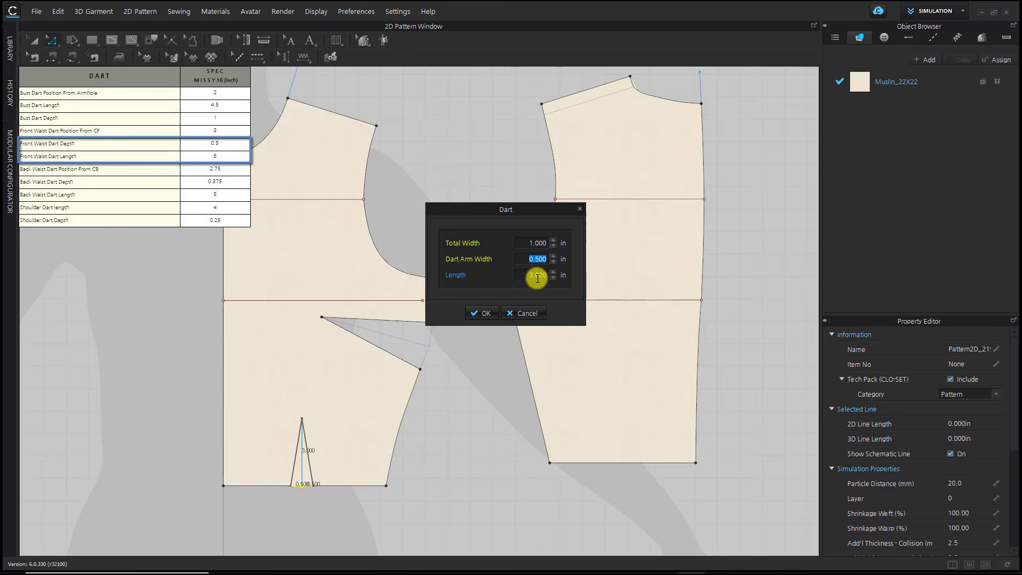
double_click(538, 276)
type("3")
type("5")
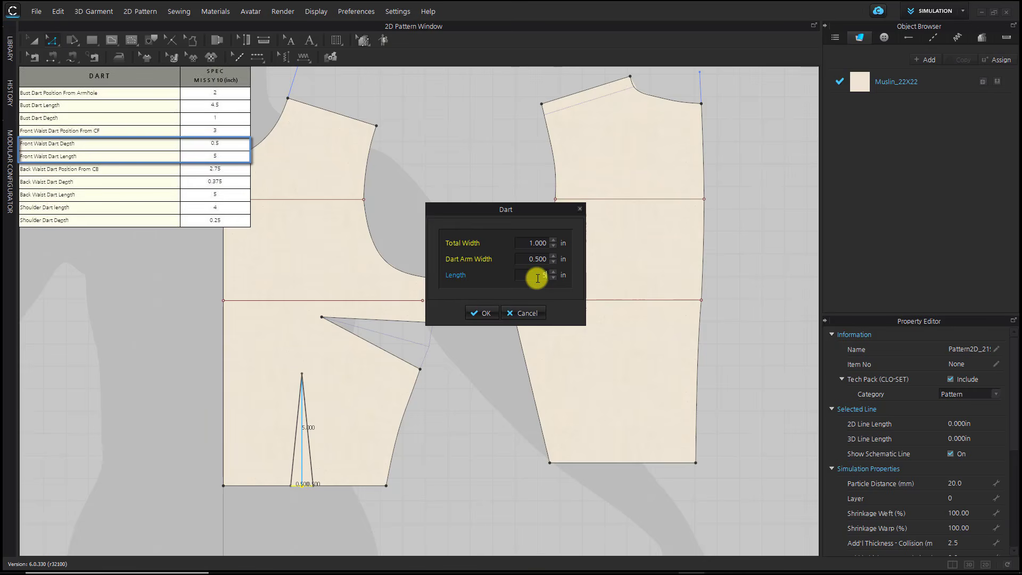
left_click(487, 312)
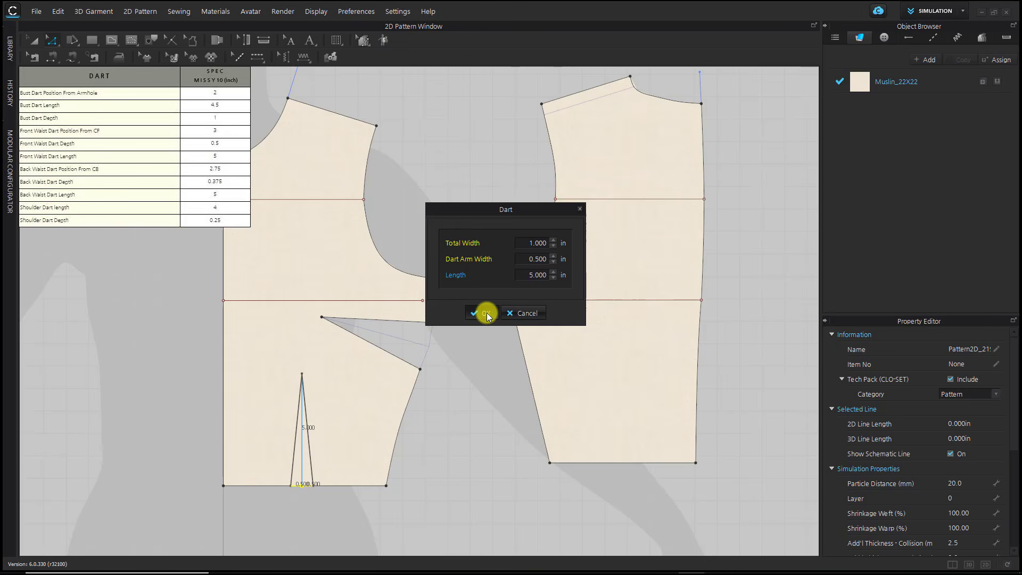
- Smooth the front waistline outline across the folded waist dart using its curve points, and complete the dart
scroll(315, 499, "up", 4)
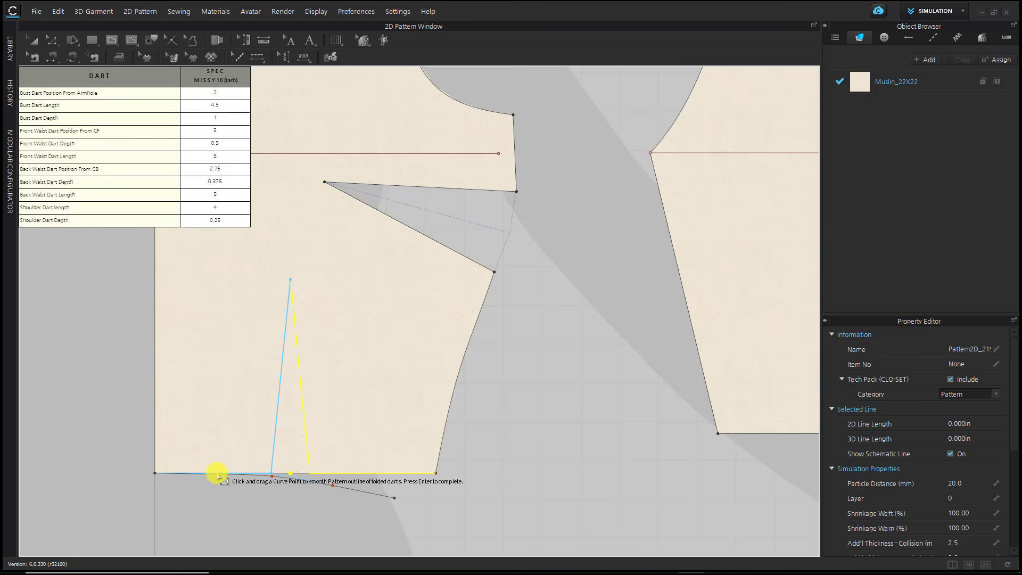
left_click(279, 476)
key("Return")
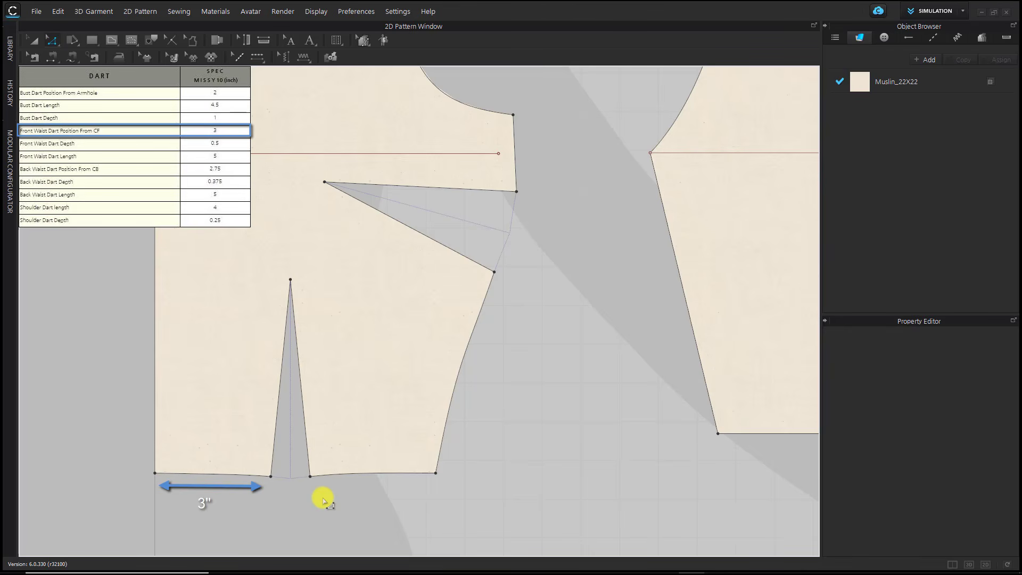
left_click(323, 497)
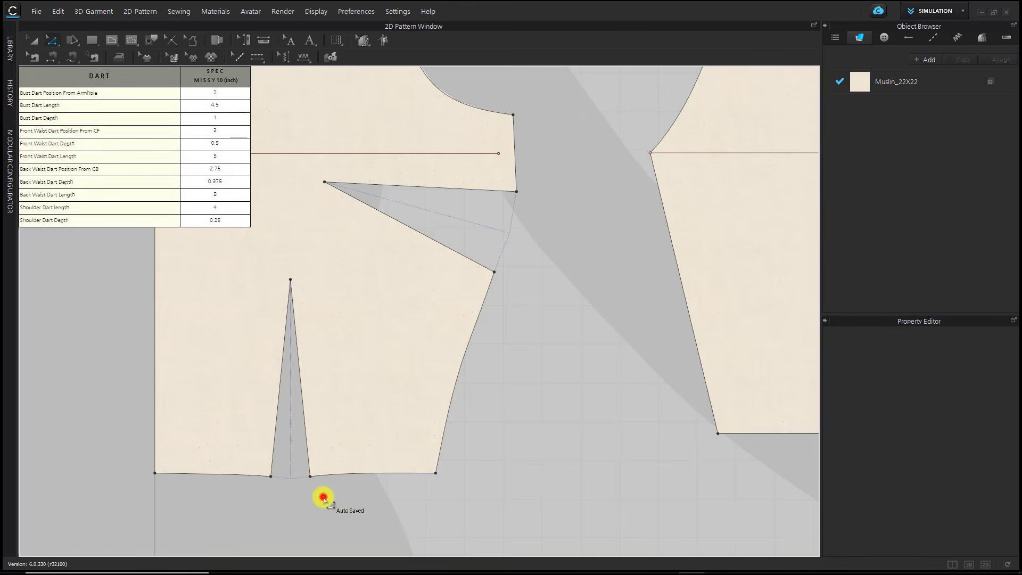
- Split the back waistline with a point 3.125 in from the center back for the waist dart
scroll(616, 450, "down", 2)
scroll(616, 449, "down", 3)
middle_click_drag(533, 463, 511, 469)
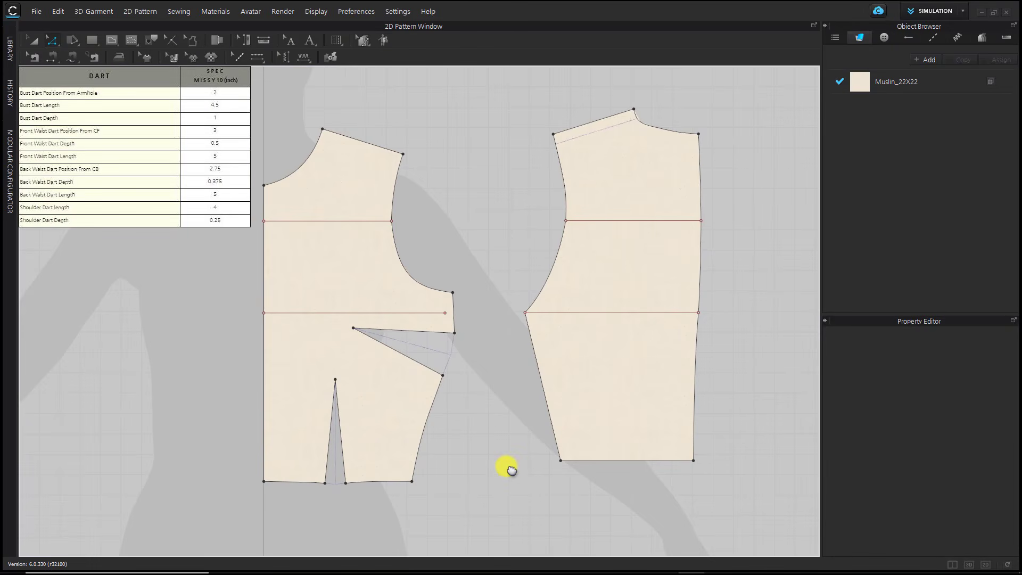
key("x")
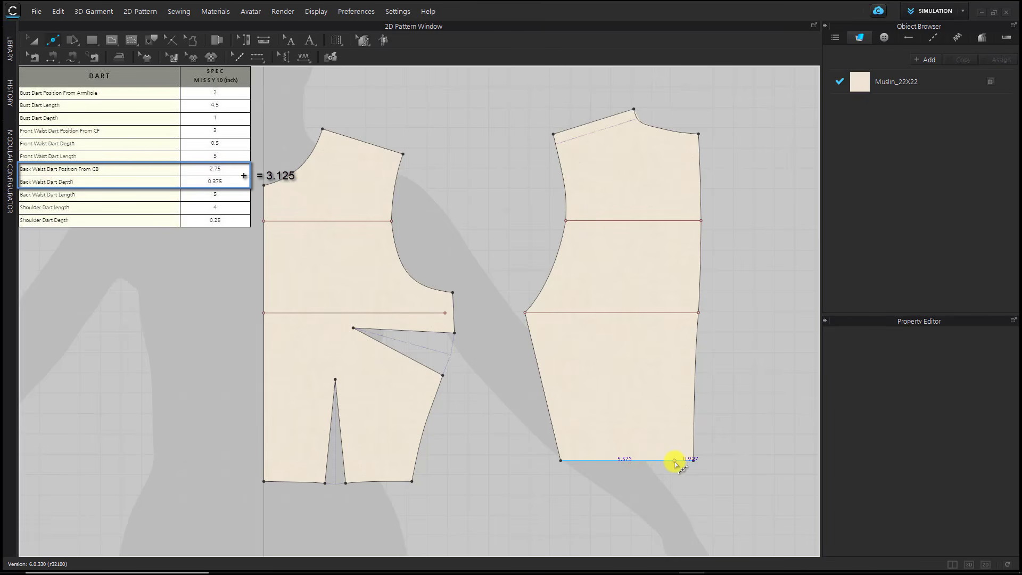
left_click(674, 461)
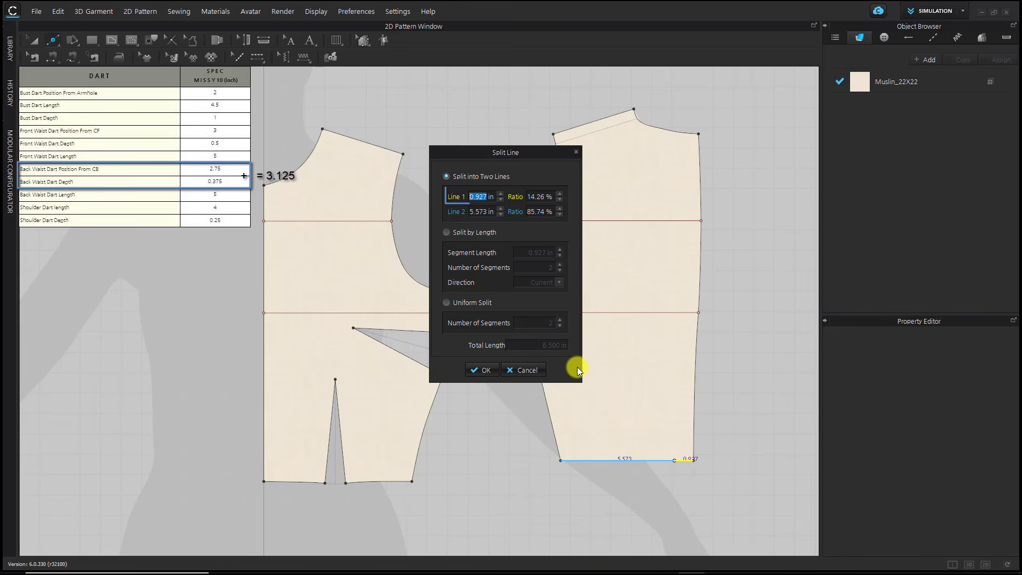
type("3.125")
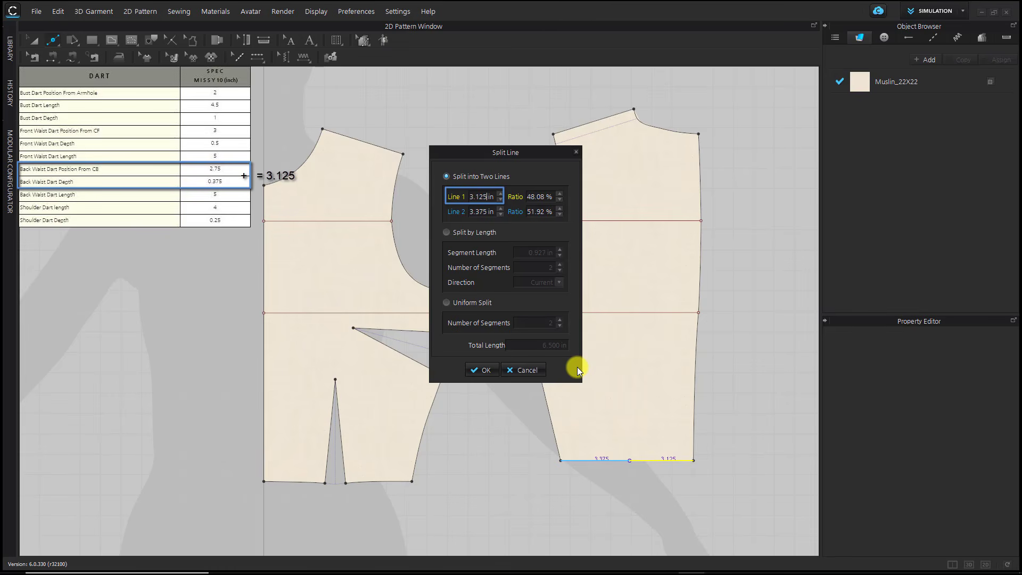
left_click(482, 369)
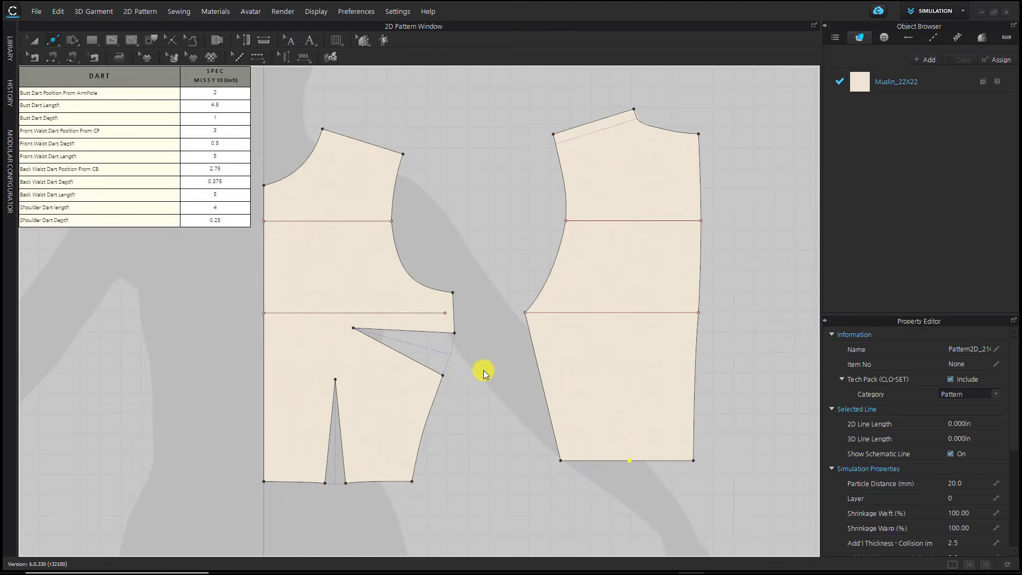
- Add a dart at the back waistline's split point with a 0.375 in dart arm width and 5 in length
left_click(634, 480)
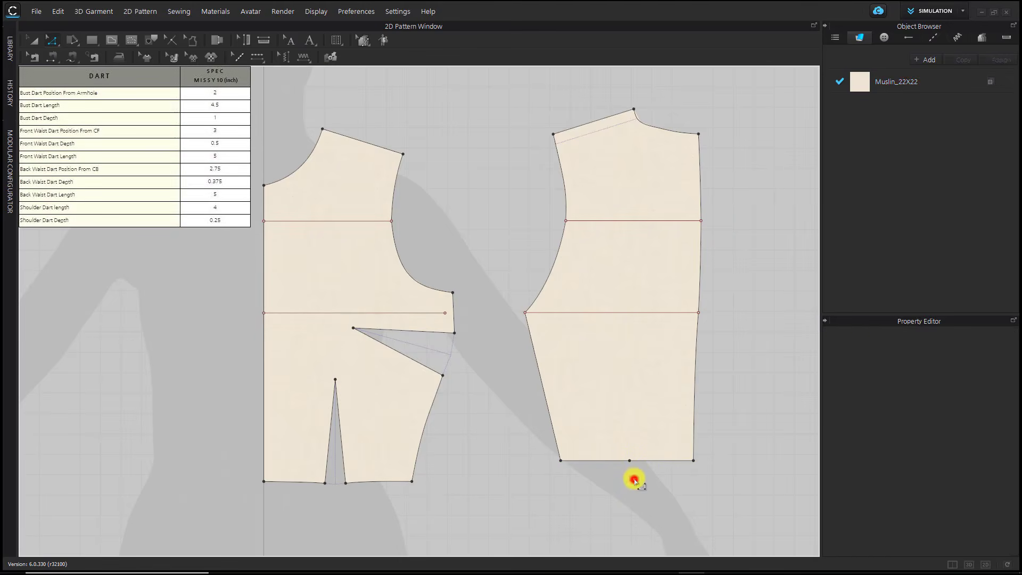
left_click(629, 461)
right_click(629, 461)
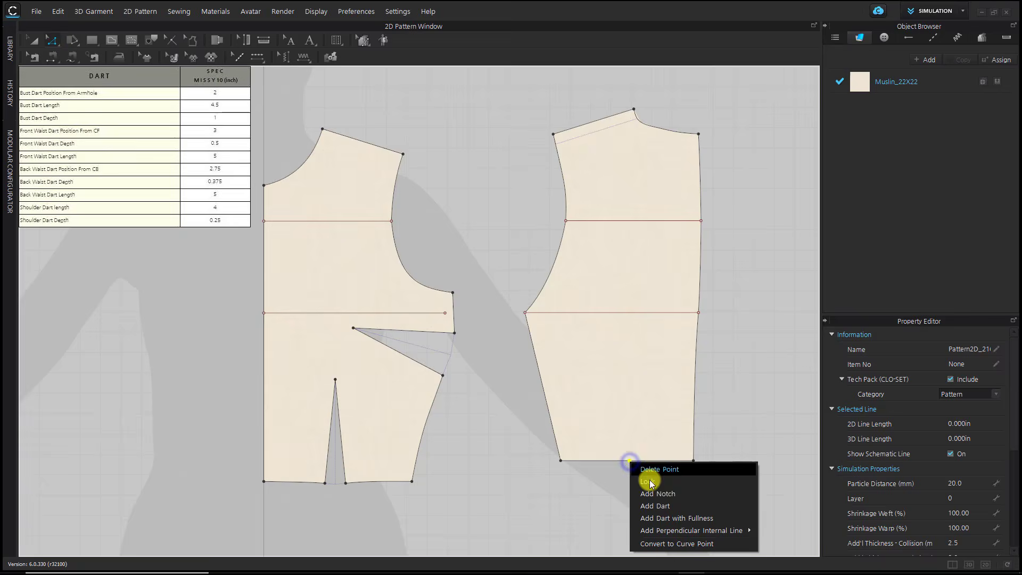
left_click(659, 506)
left_click(539, 261)
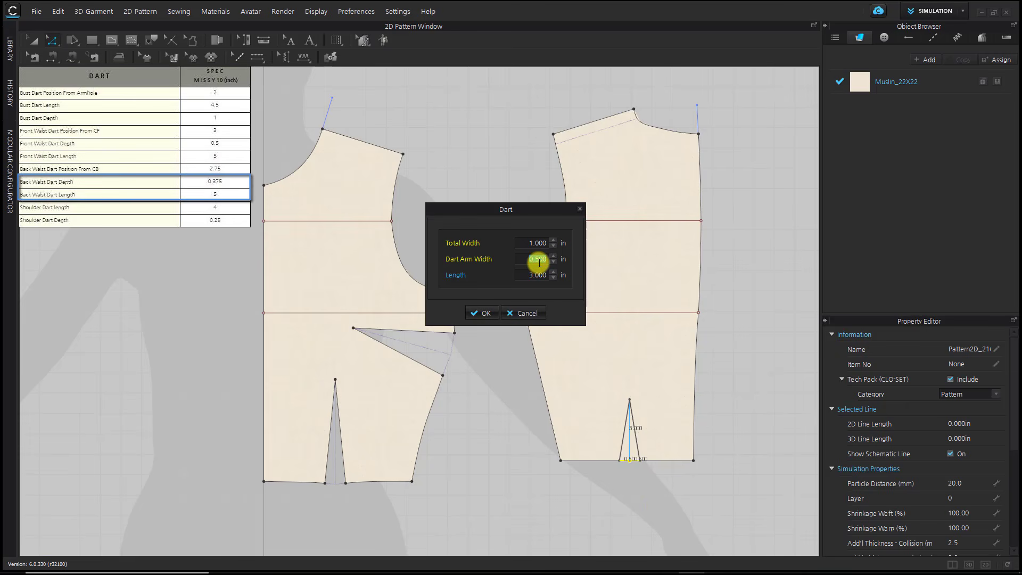
type("0.37")
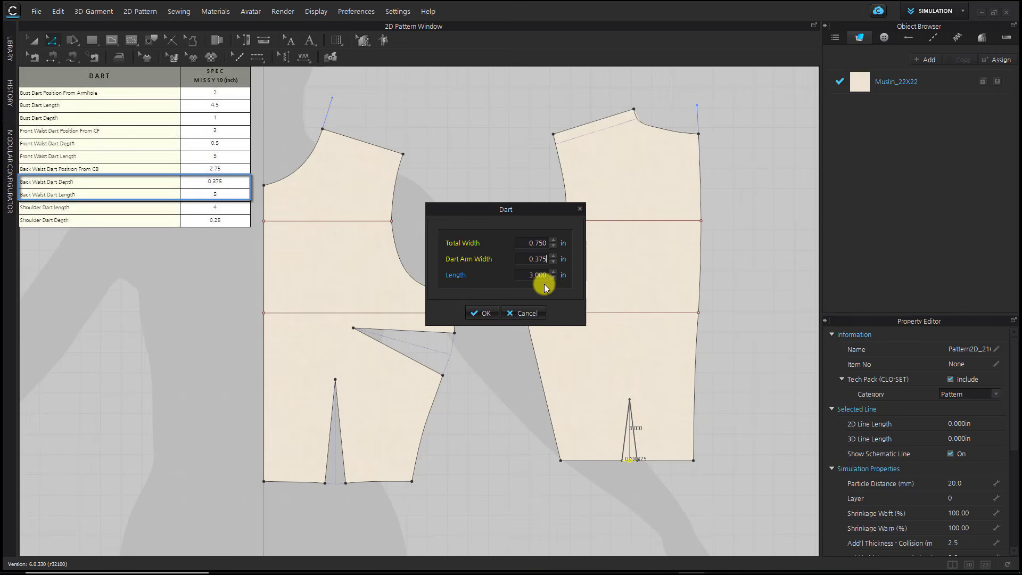
double_click(538, 275)
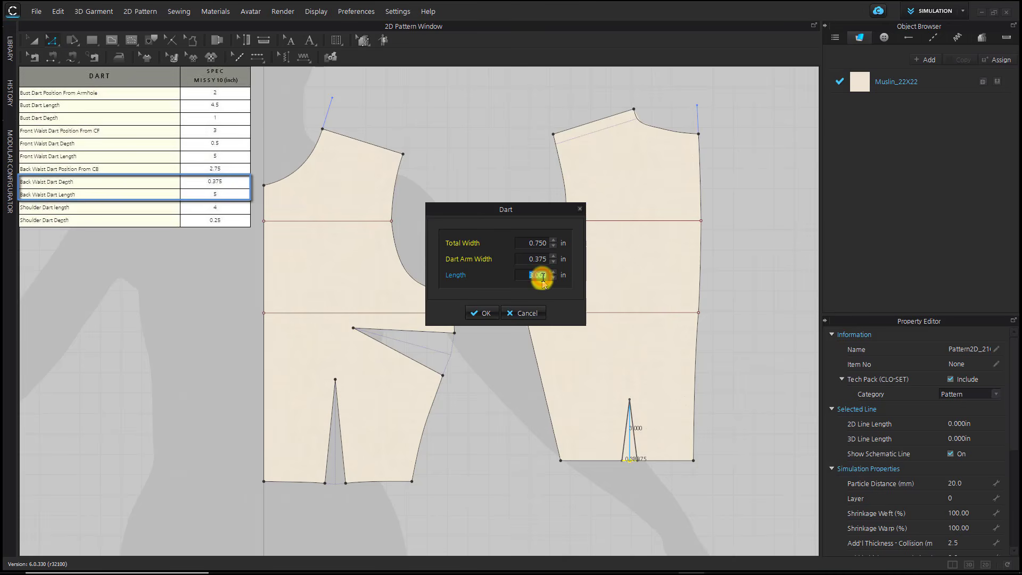
type("5")
left_click(489, 313)
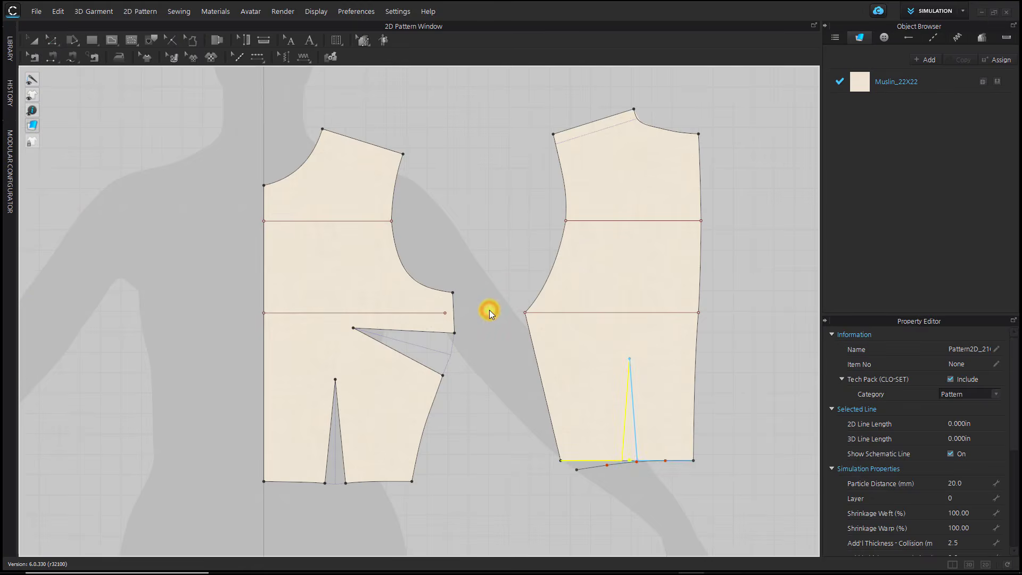
- Smooth the back waistline outline across the folded waist dart by adjusting its curve points, and complete the dart
scroll(633, 461, "up", 2)
scroll(636, 462, "up", 2)
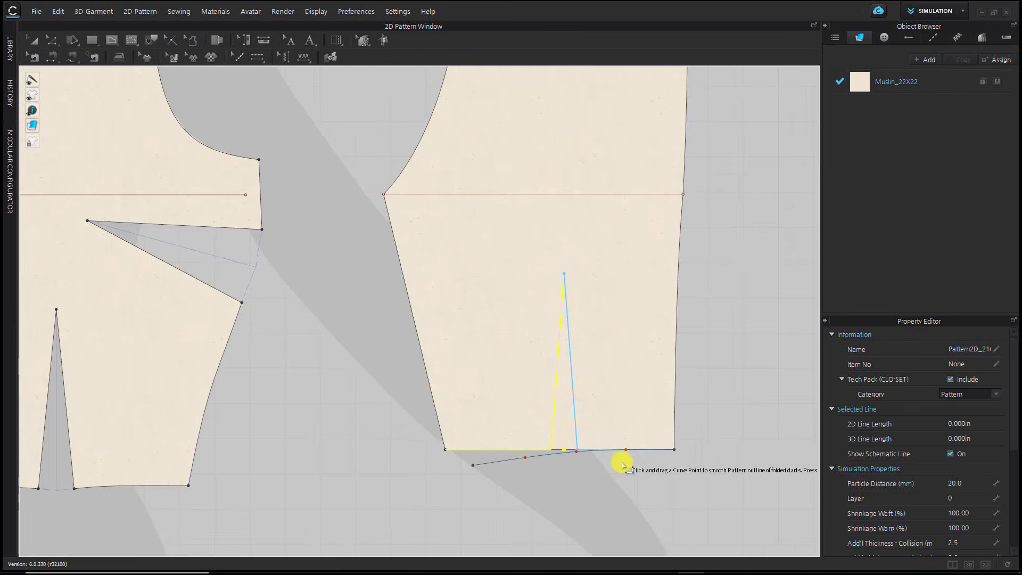
left_click(627, 451)
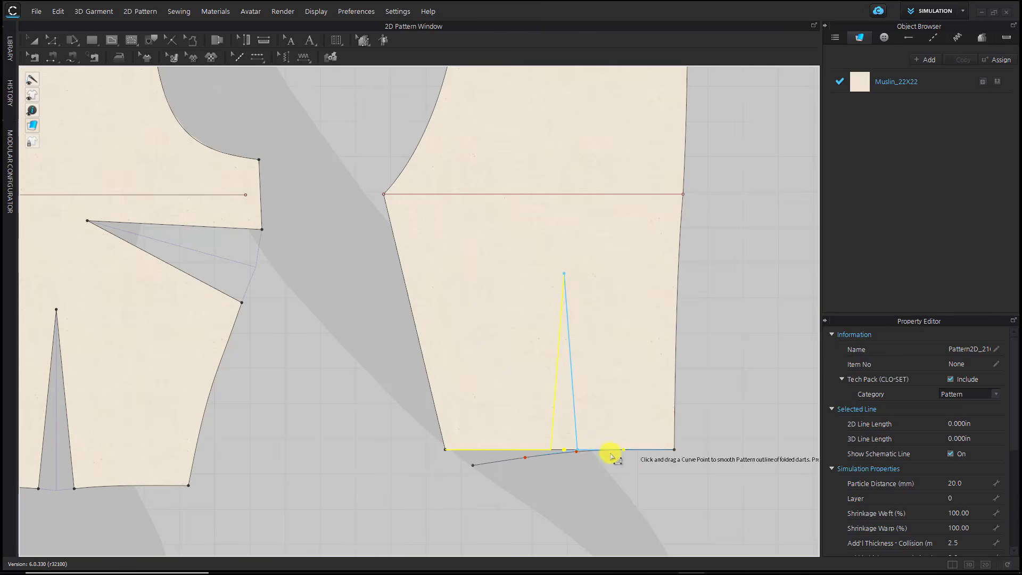
left_click(578, 453)
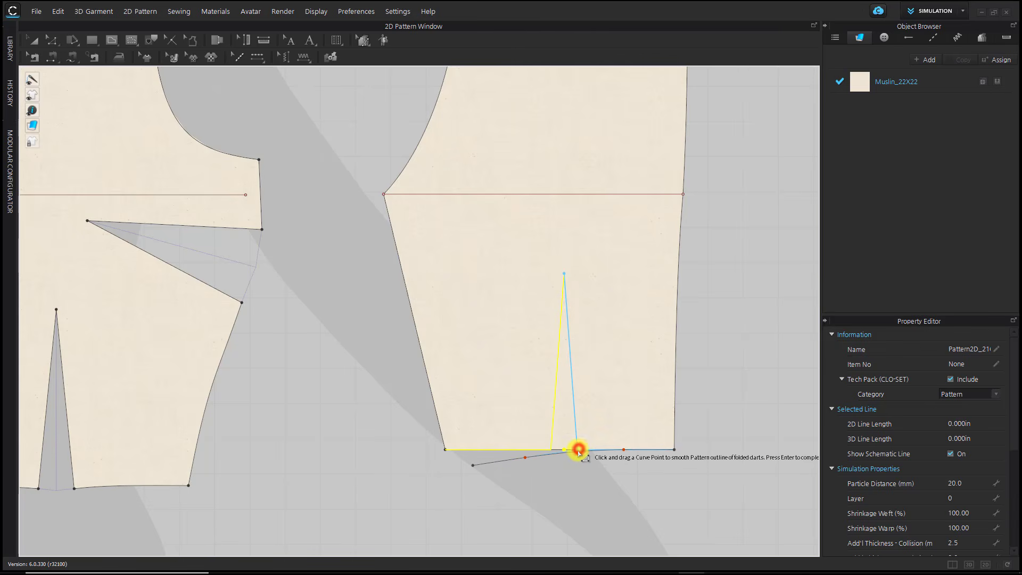
left_click(524, 458)
key("Return")
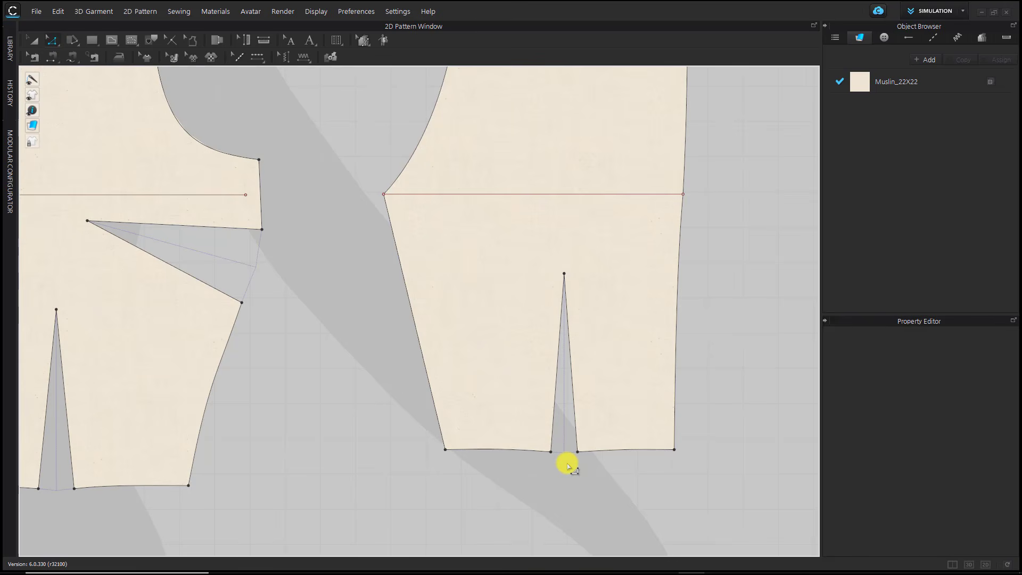
- Measure the combined length of the four front and back waistline segments on either side of the waist darts
scroll(369, 472, "down", 5)
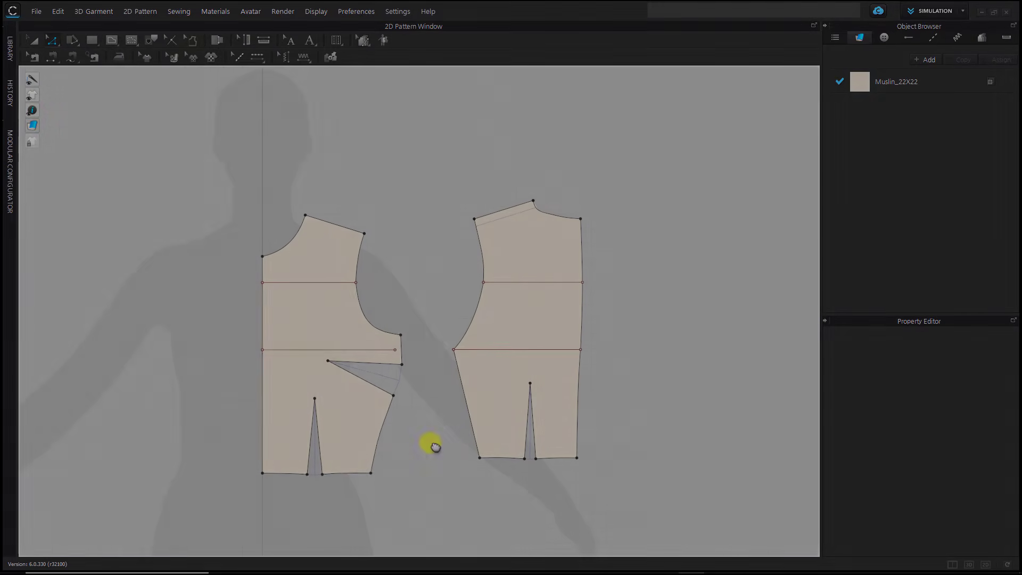
left_click(292, 474)
left_click(269, 472)
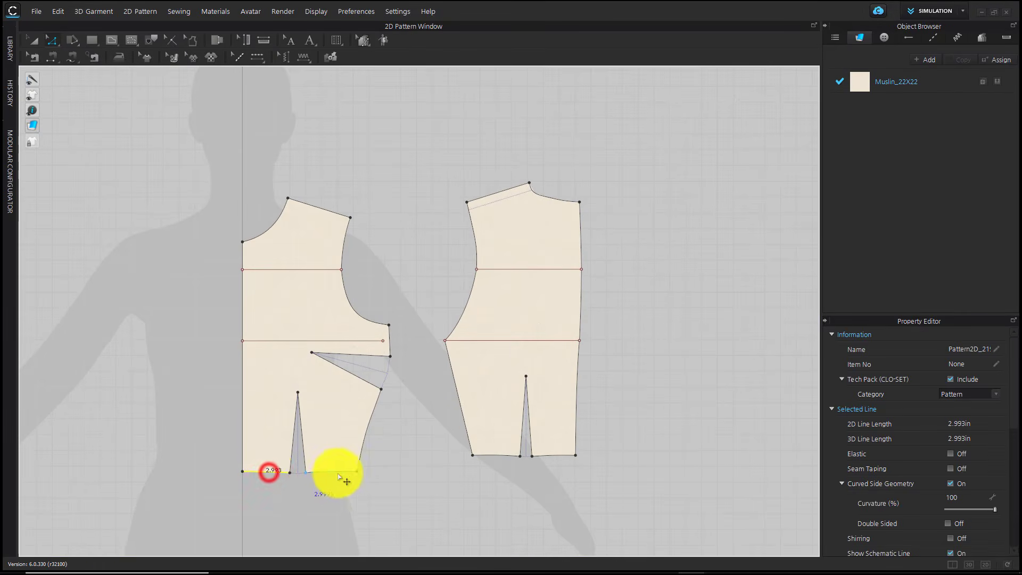
left_click(342, 472, "shift")
left_click(507, 454, "shift")
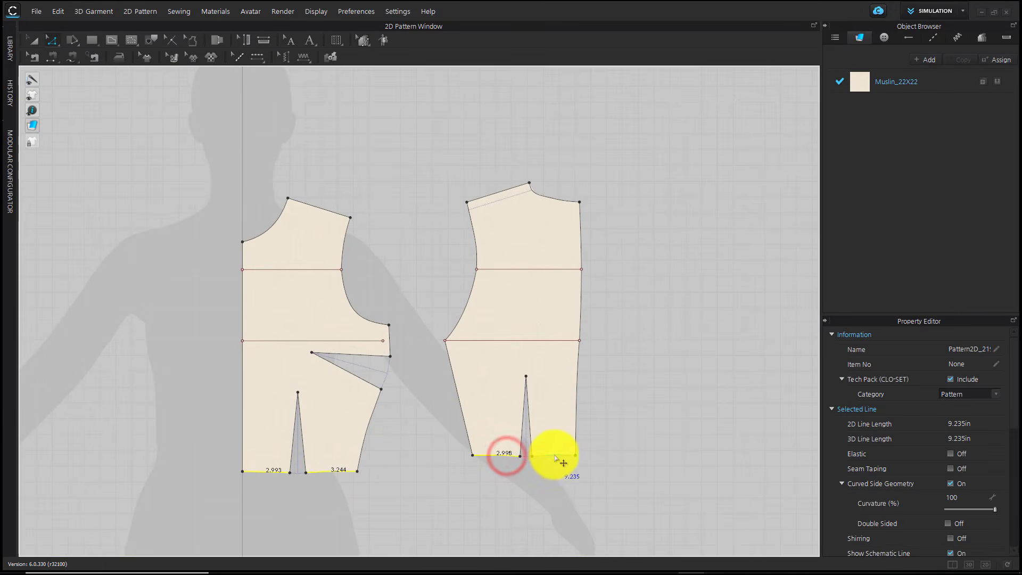
left_click(555, 456, "shift")
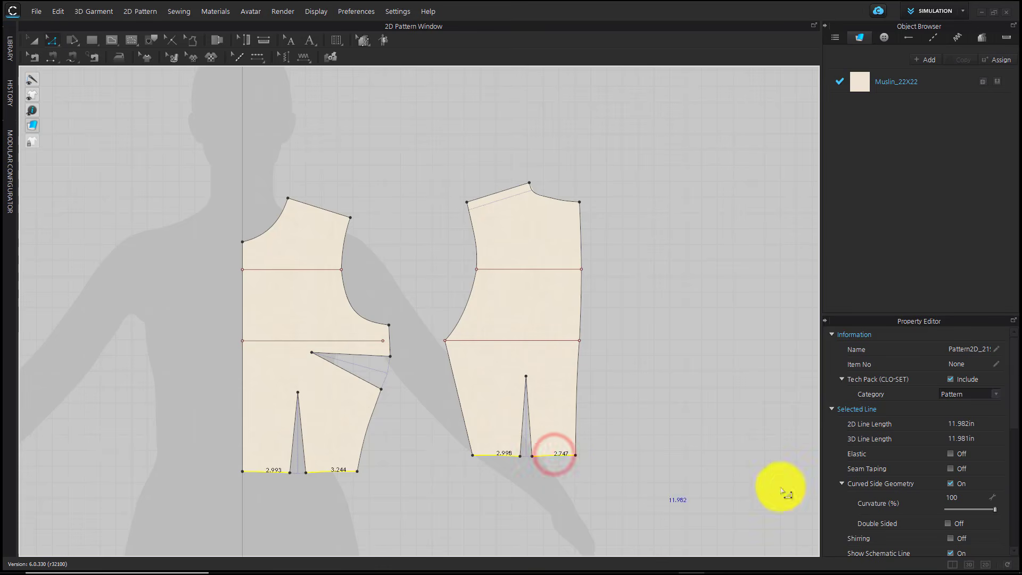
- Open the calculator from the particle distance value and subtract the measured waist length of 11.982 from the 13.75 waist width
scroll(939, 477, "down", 2)
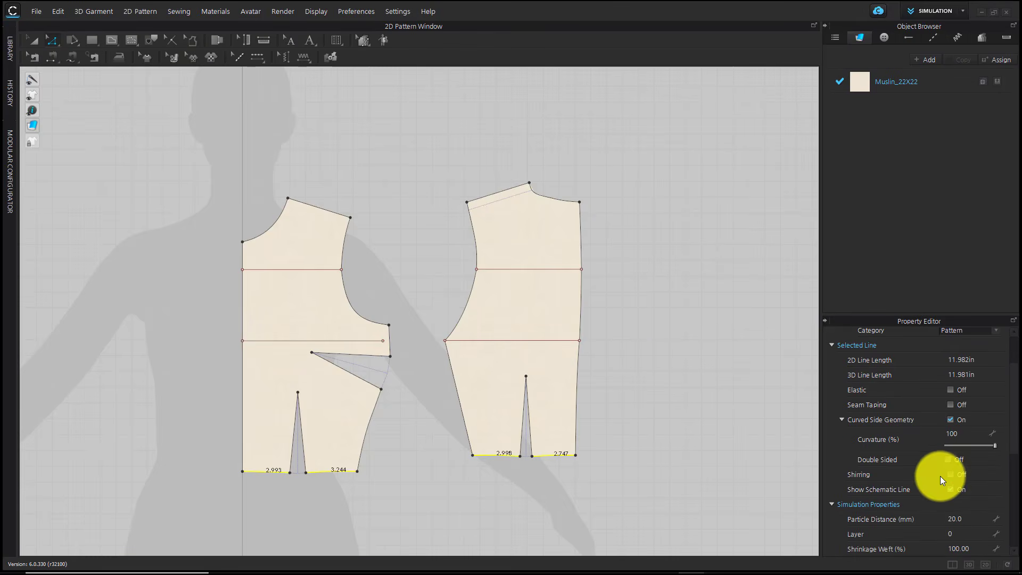
left_click(957, 519)
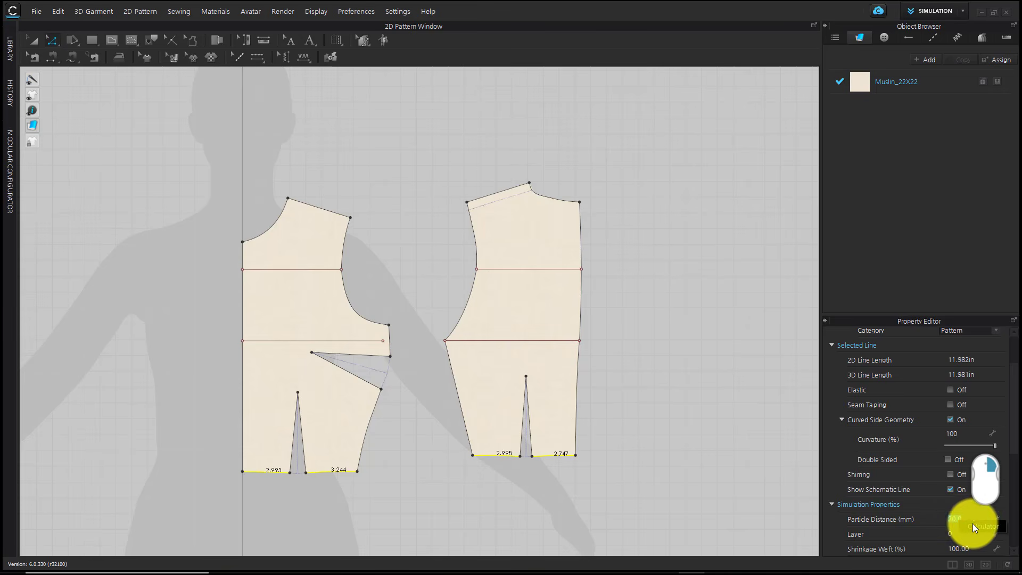
left_click(973, 525)
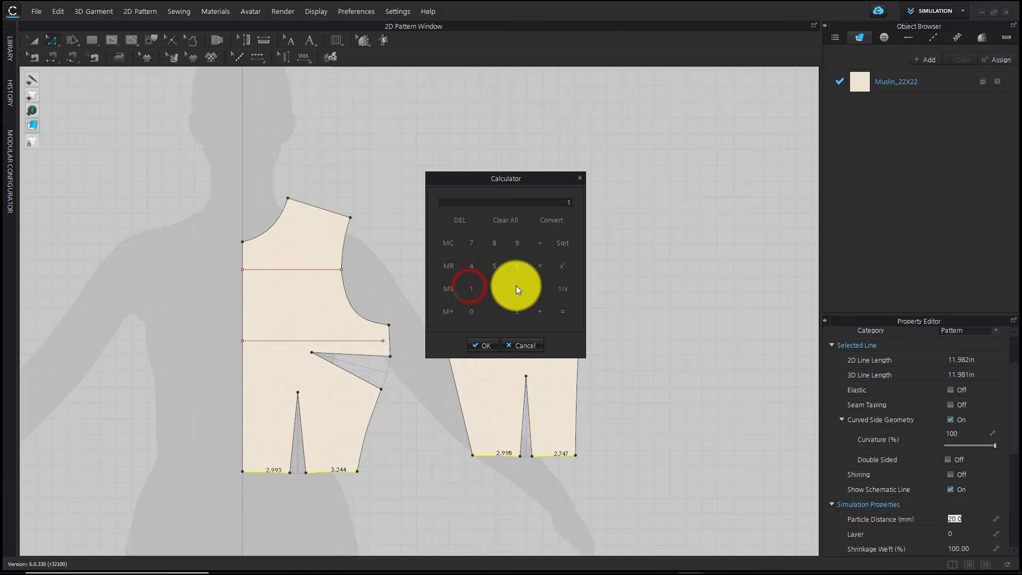
left_click(517, 288)
left_click(493, 310)
left_click(473, 244)
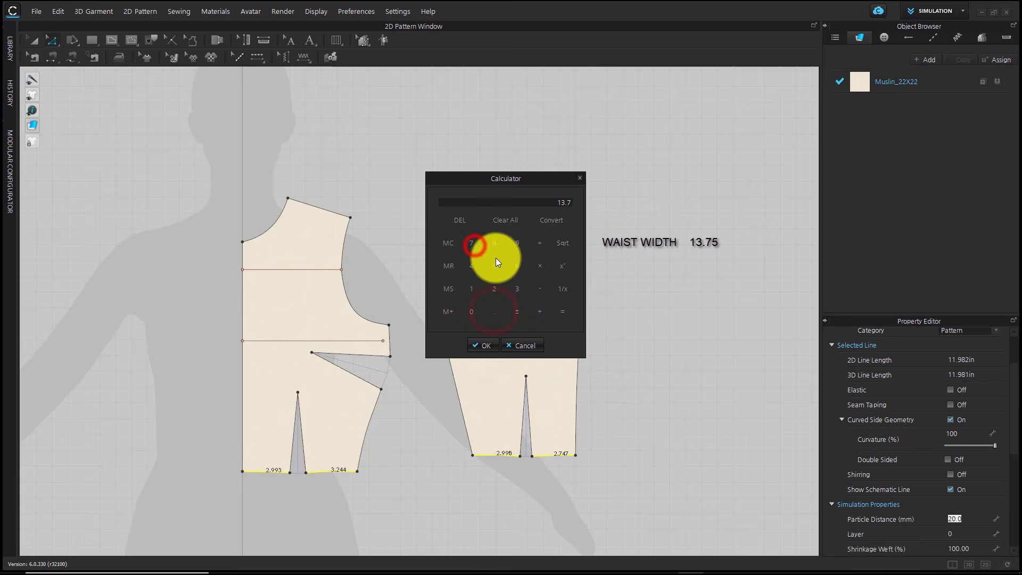
left_click(494, 265)
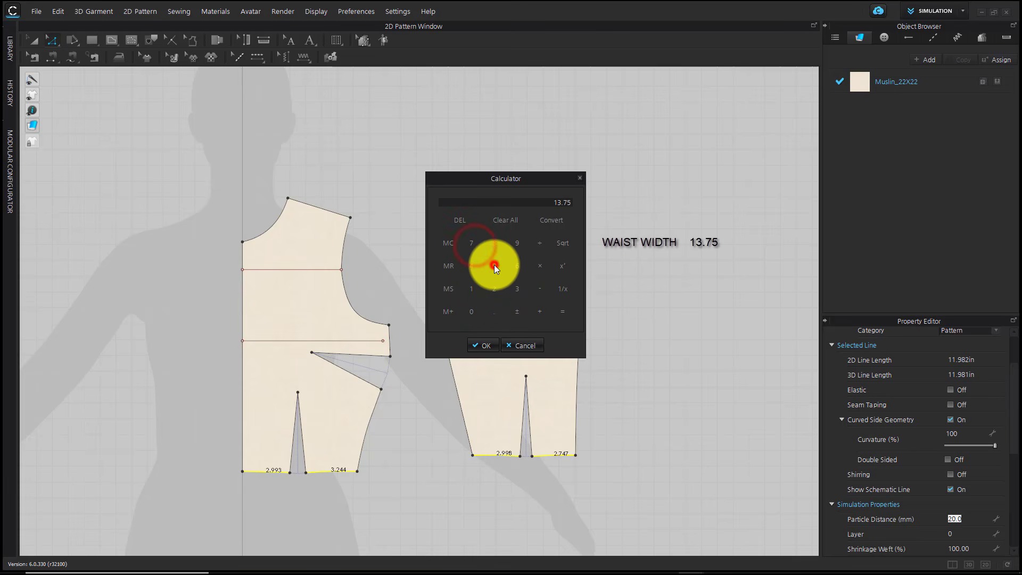
left_click(536, 289)
left_click(466, 289)
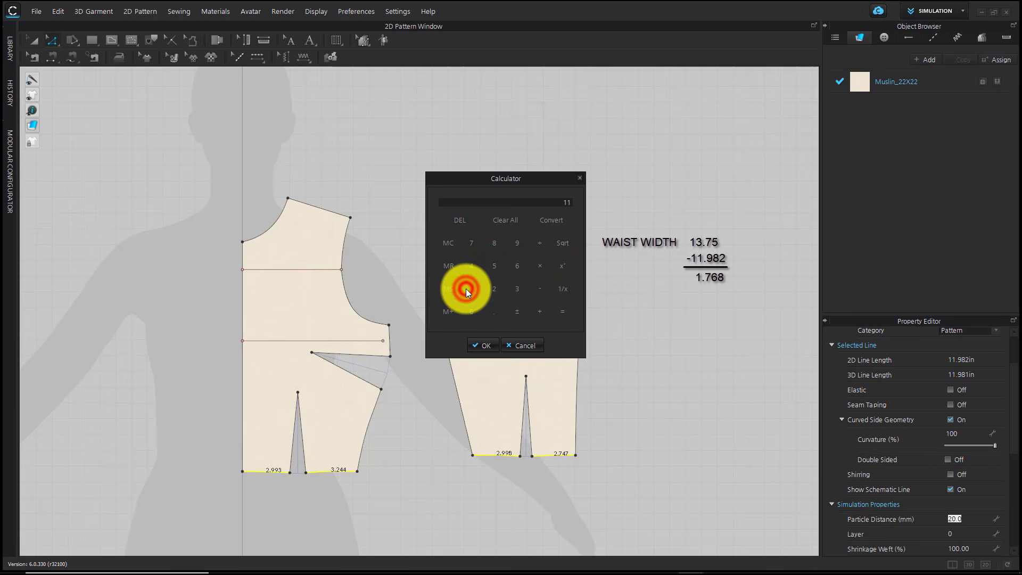
left_click(466, 289)
left_click(494, 311)
left_click(517, 243)
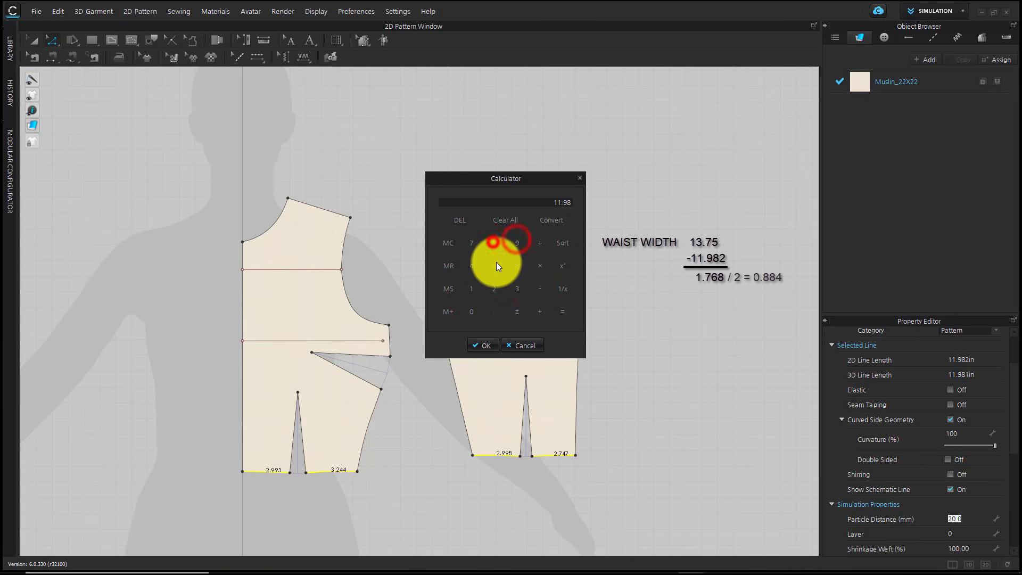
left_click(493, 242)
left_click(494, 289)
left_click(563, 311)
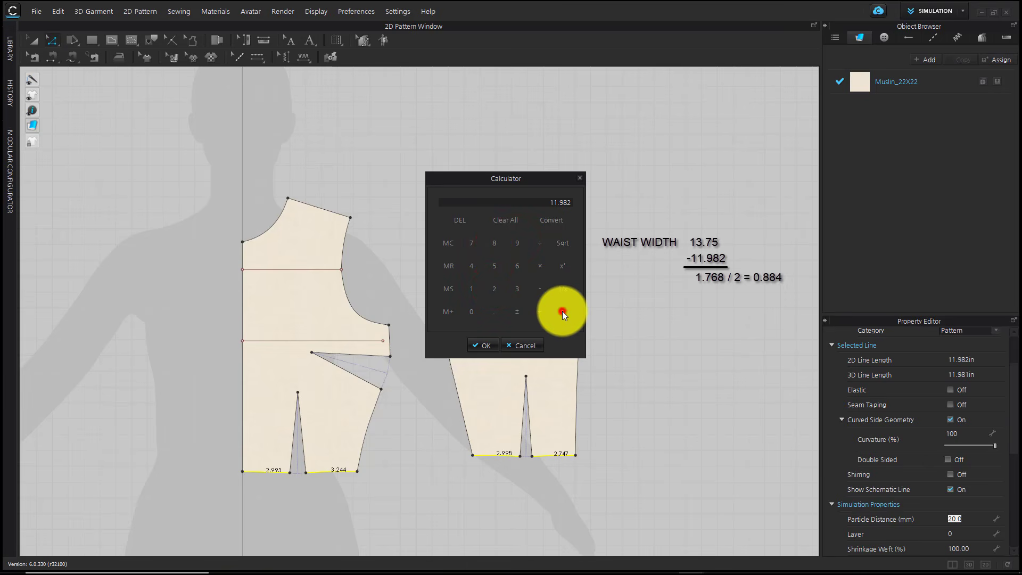
- Divide the waist difference by 2, then close the calculator without applying the result and clear the line selection
left_click(494, 288)
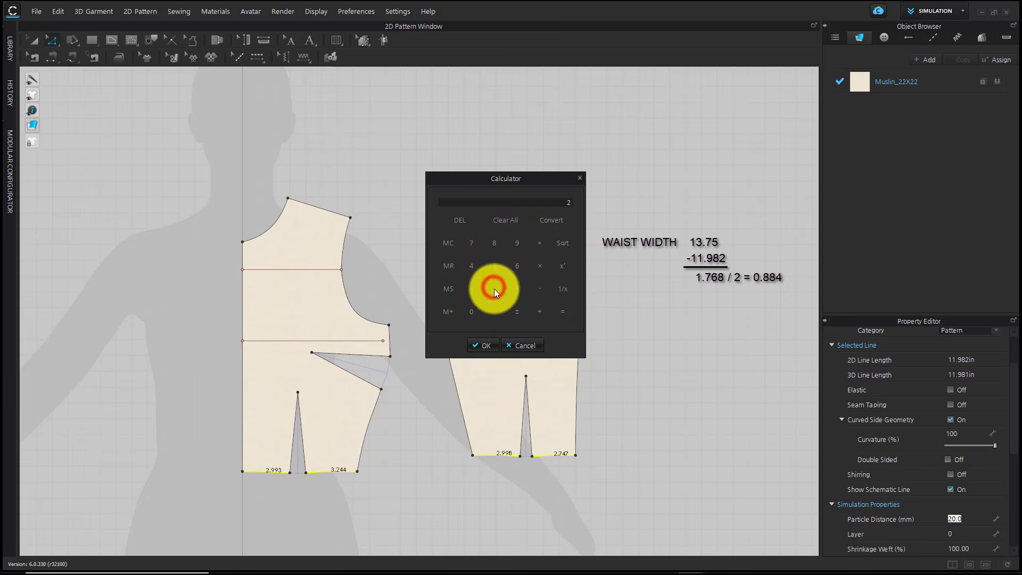
left_click(562, 311)
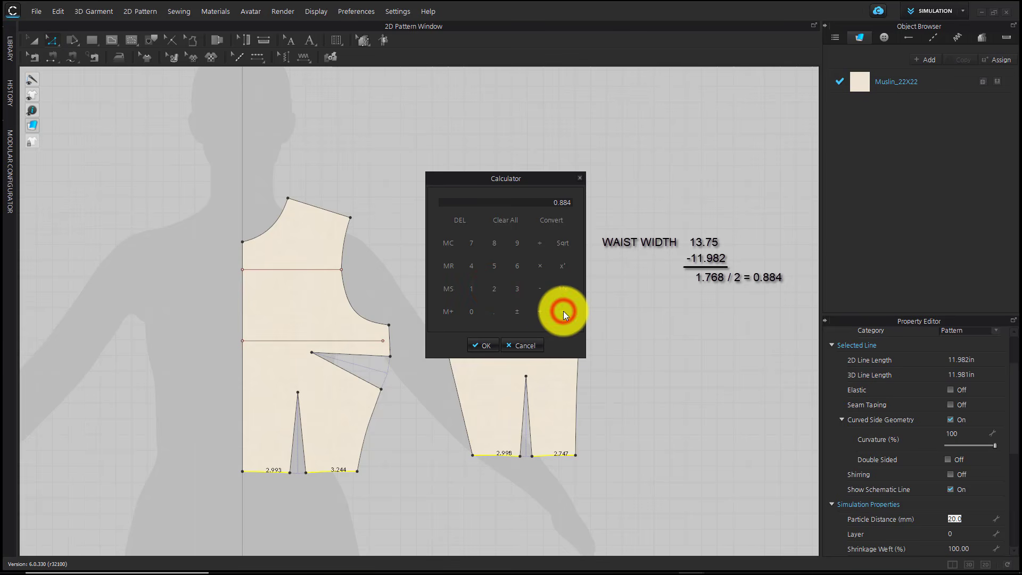
left_click(530, 345)
left_click(433, 418)
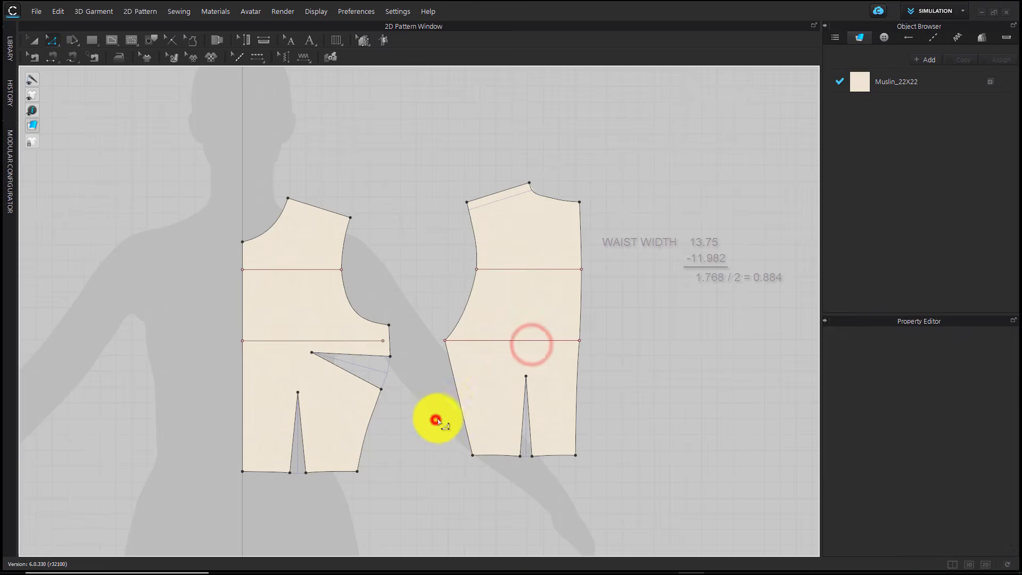
- Move the front bodice's waist point at the side seam horizontally outward by 0.884 in
left_click_drag(358, 471, 372, 471)
right_click(371, 471)
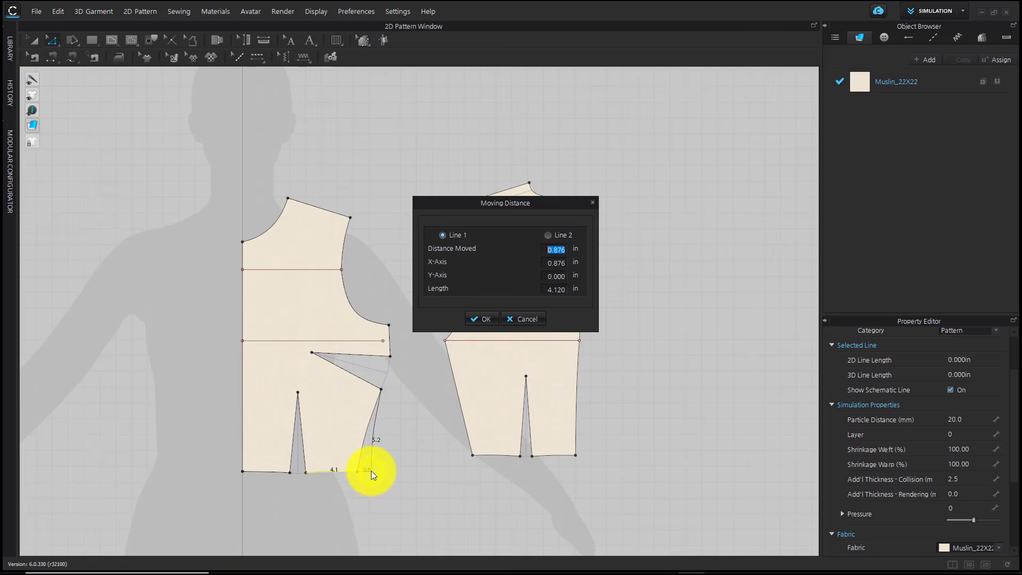
type("0")
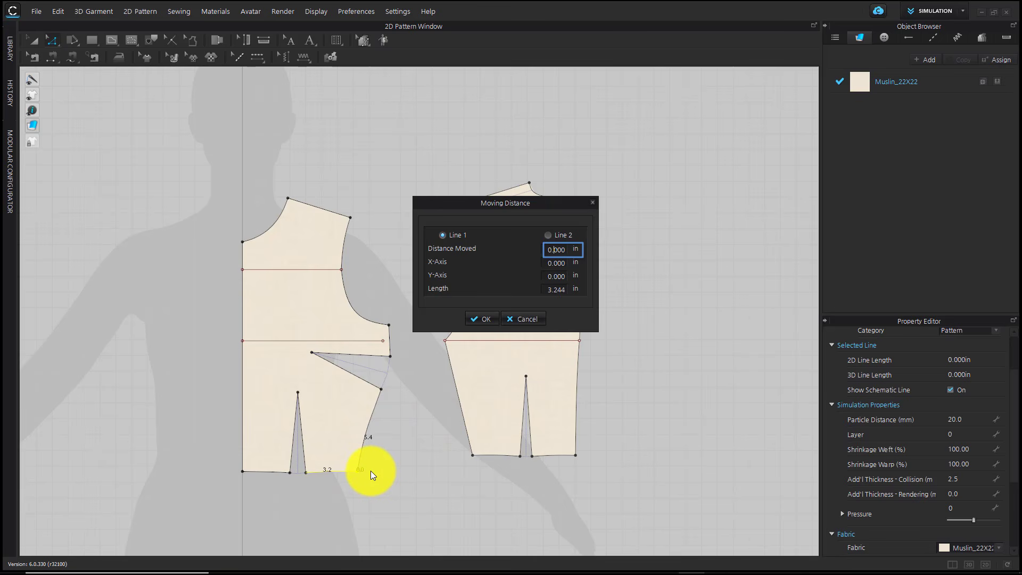
type(".884")
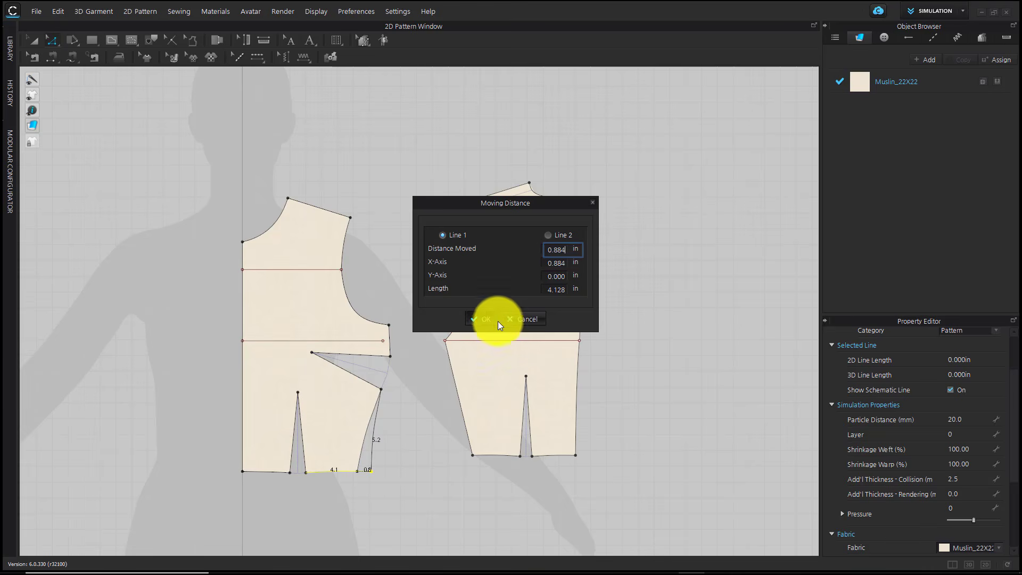
left_click(479, 319)
left_click(441, 439)
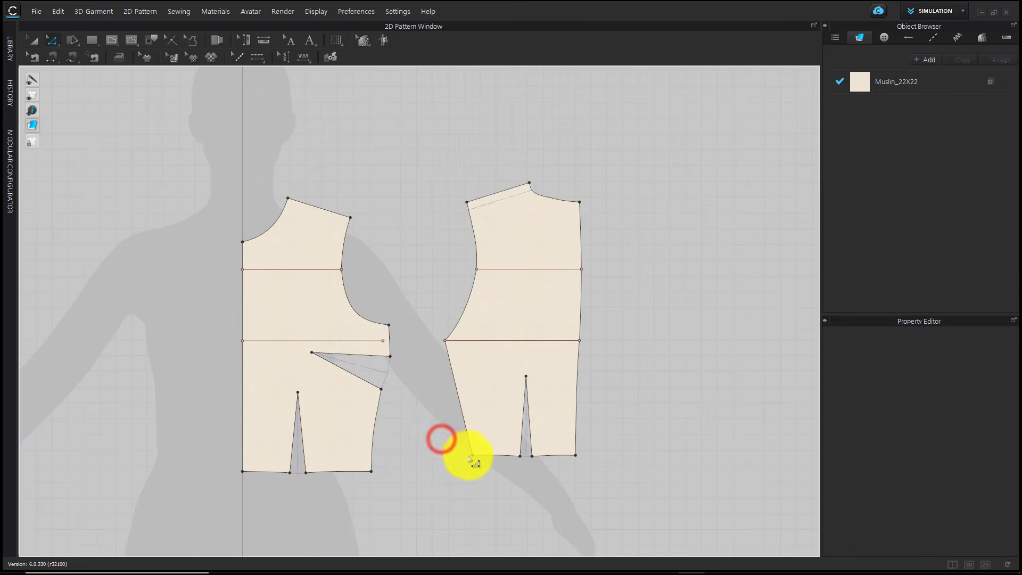
- Move the back bodice's waist point at the side seam horizontally outward by 0.884 in
left_click(468, 456)
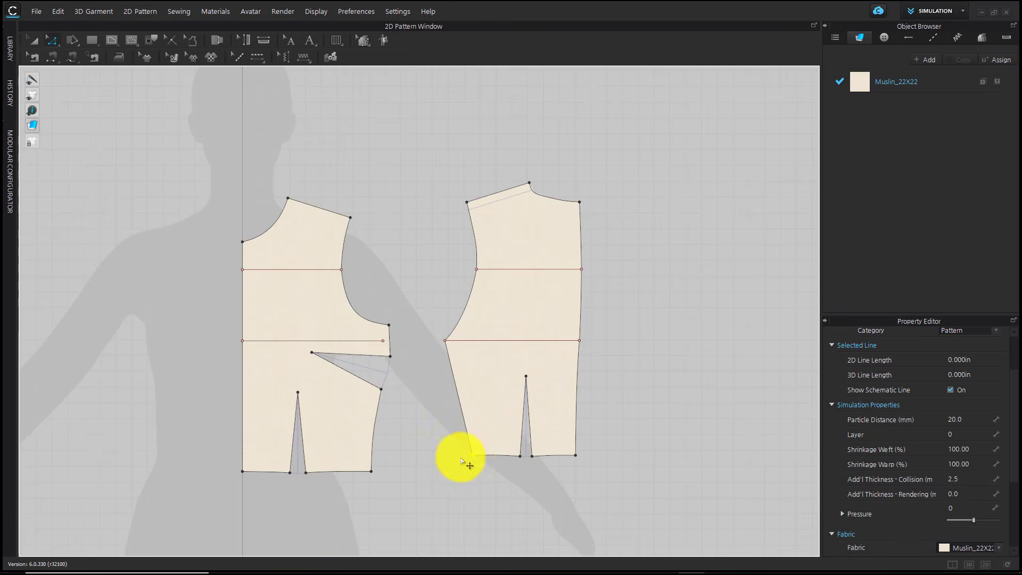
left_click_drag(461, 458, 458, 456)
right_click(458, 457)
type("0")
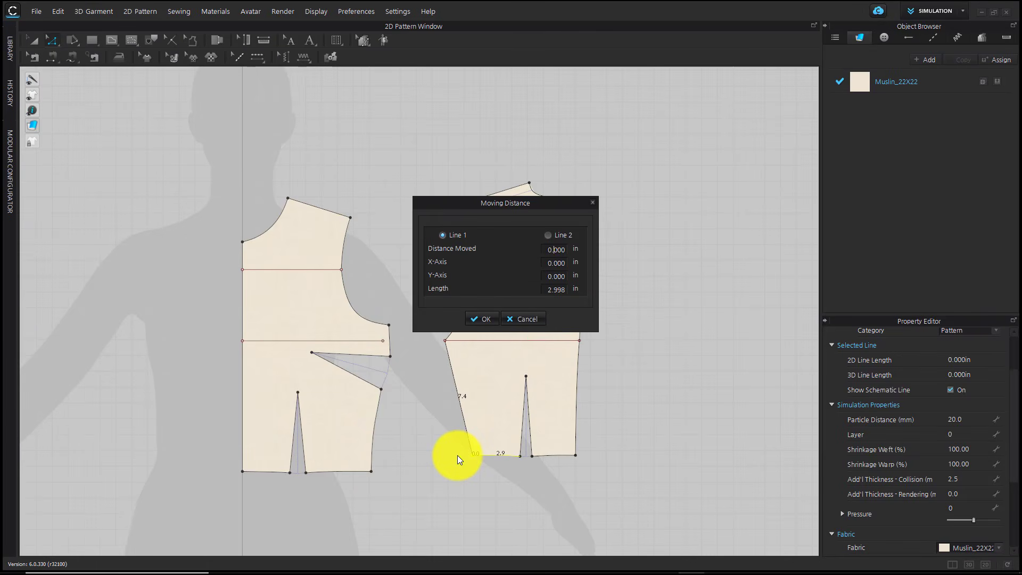
type(".88")
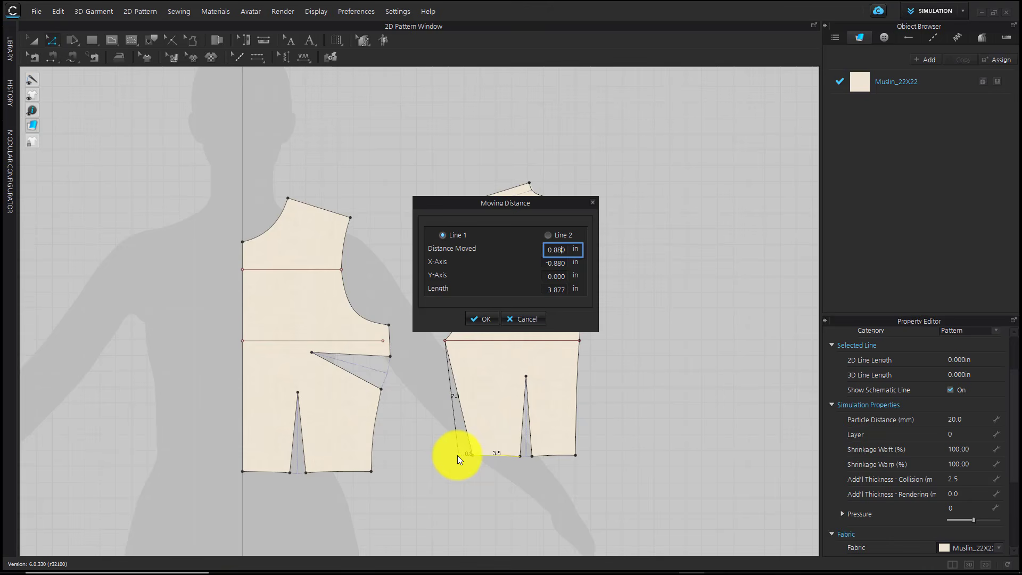
type("4")
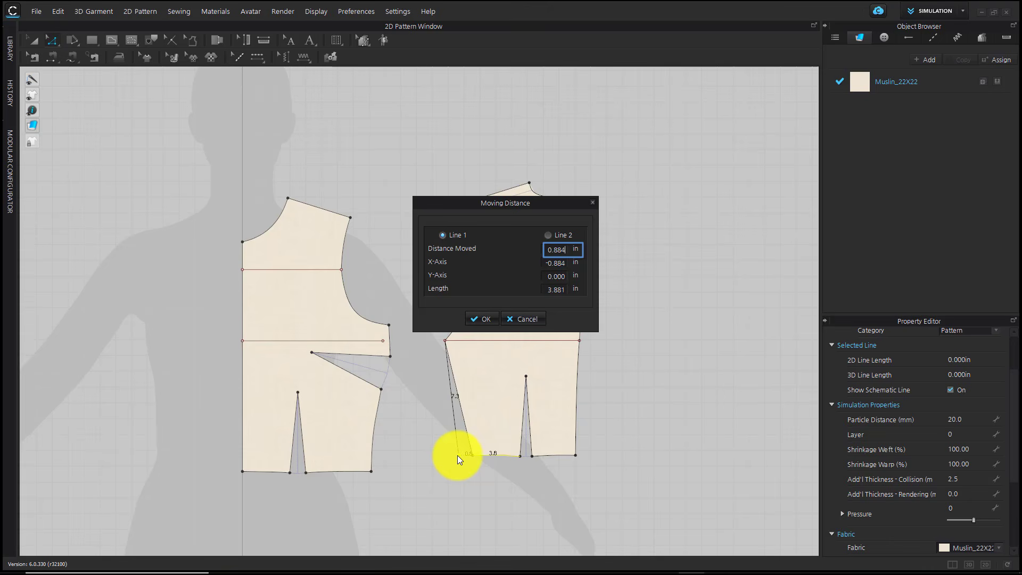
left_click(480, 322)
left_click(408, 445)
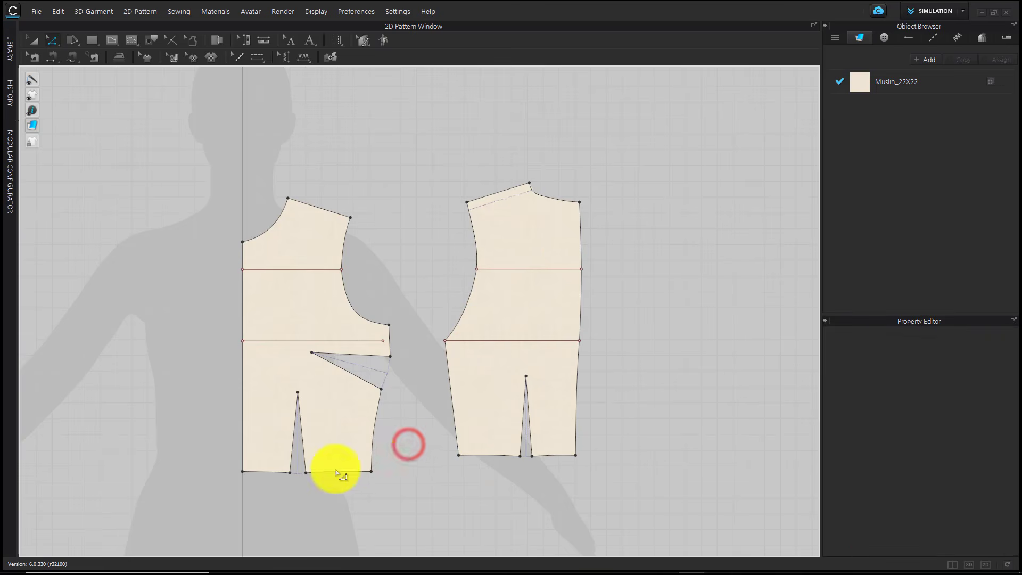
- Check the combined length of the four front and back waistline segments with the widened side seams
left_click(274, 472)
left_click(322, 472, "shift")
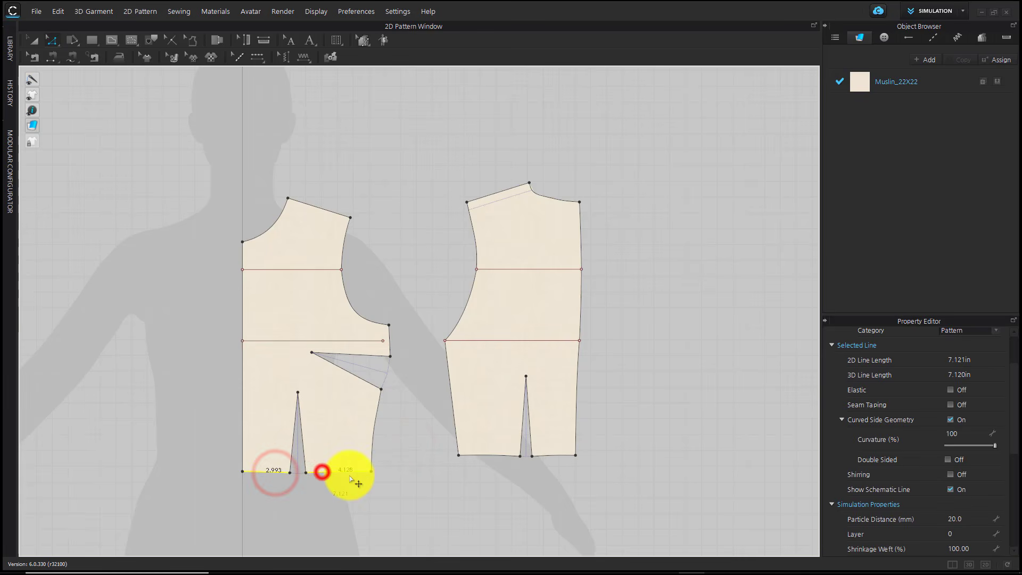
left_click(470, 456, "shift")
left_click(560, 454, "shift")
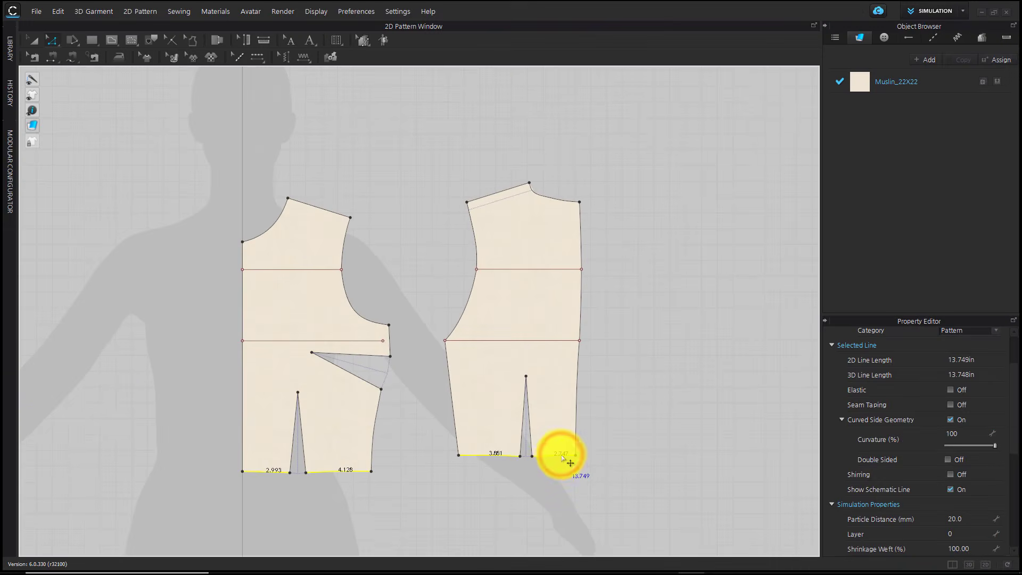
left_click(413, 438)
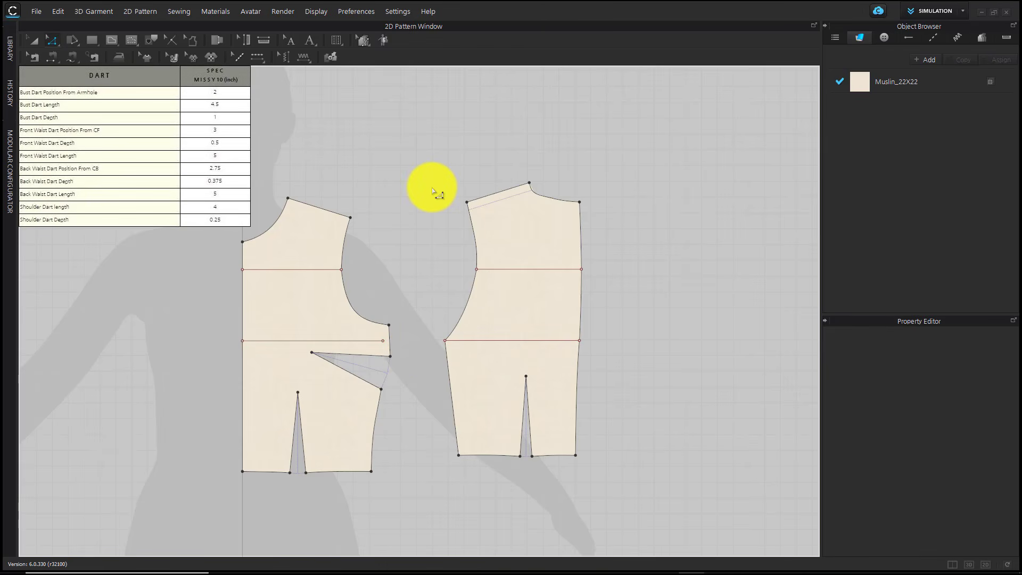
- Split the back shoulder line uniformly into 2 segments to place a point for the shoulder dart
key("x")
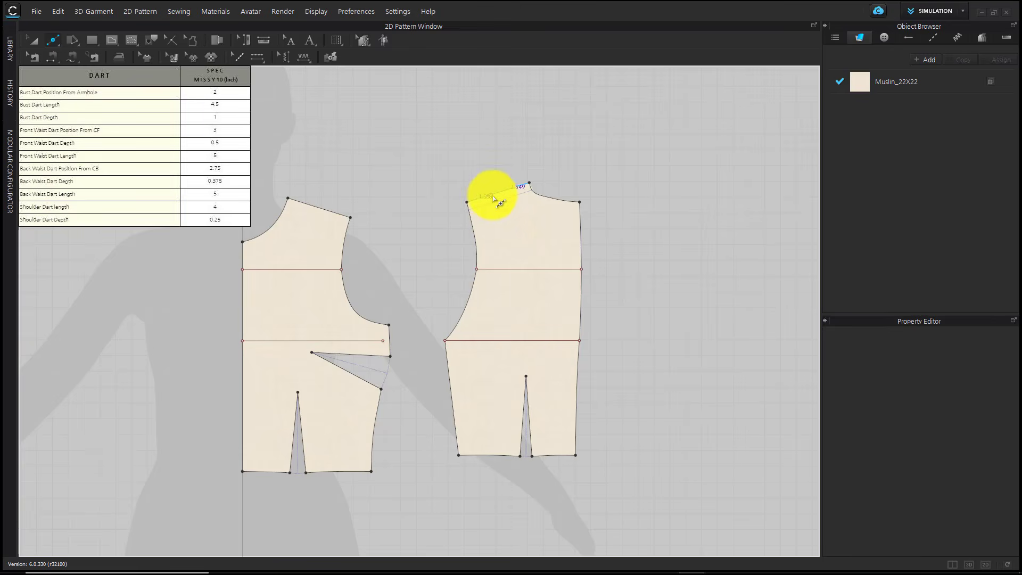
left_click(501, 196)
left_click_drag(513, 153, 699, 177)
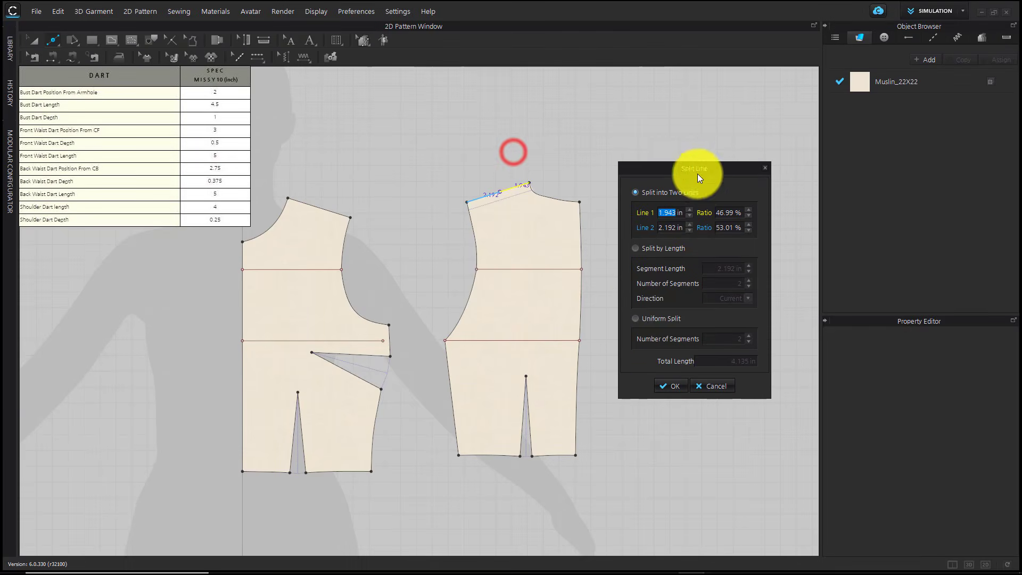
left_click(672, 317)
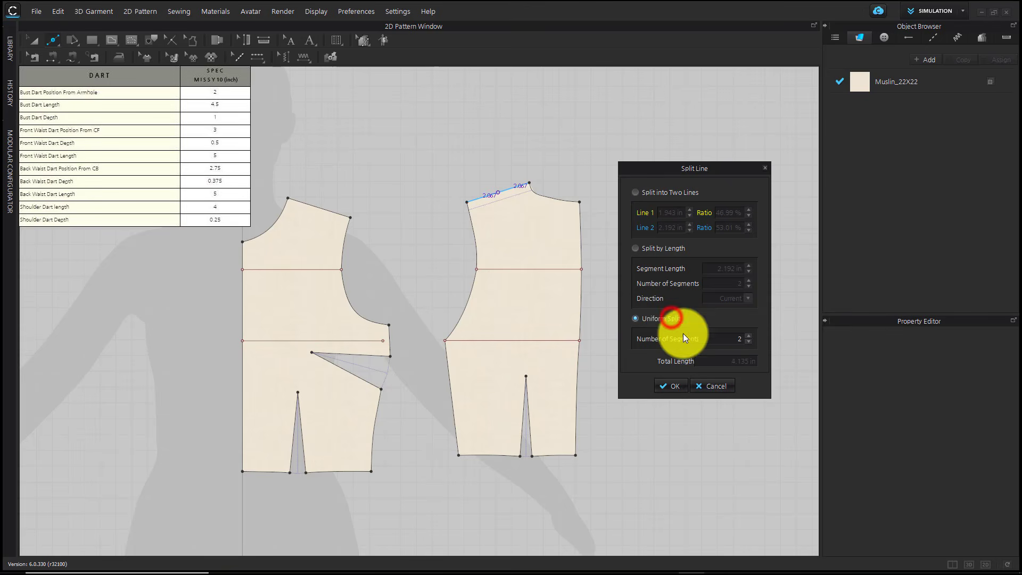
left_click(680, 386)
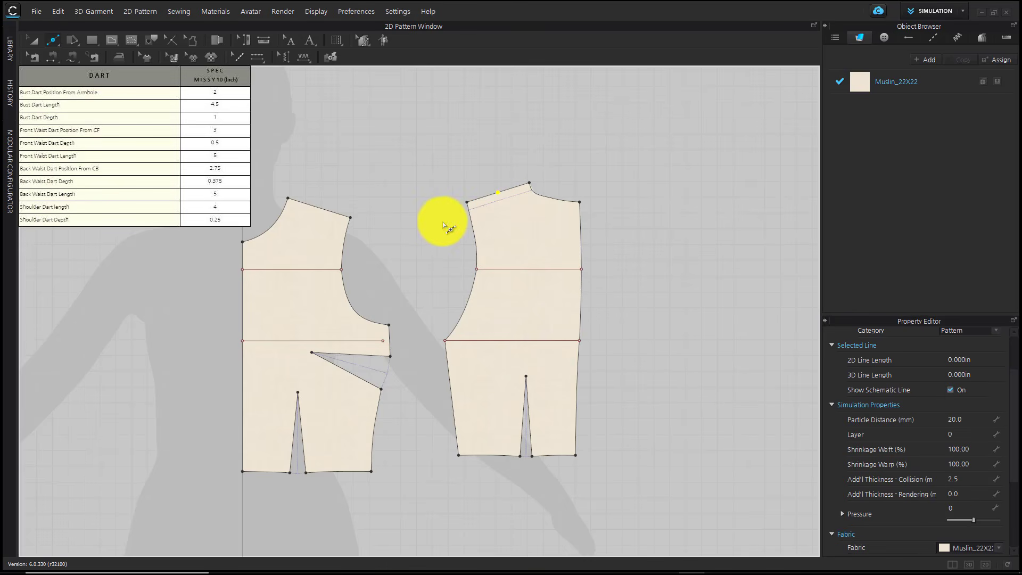
- Add a dart at the back shoulder line's midpoint with a 0.25 in dart arm width and 4 in length
left_click(542, 210)
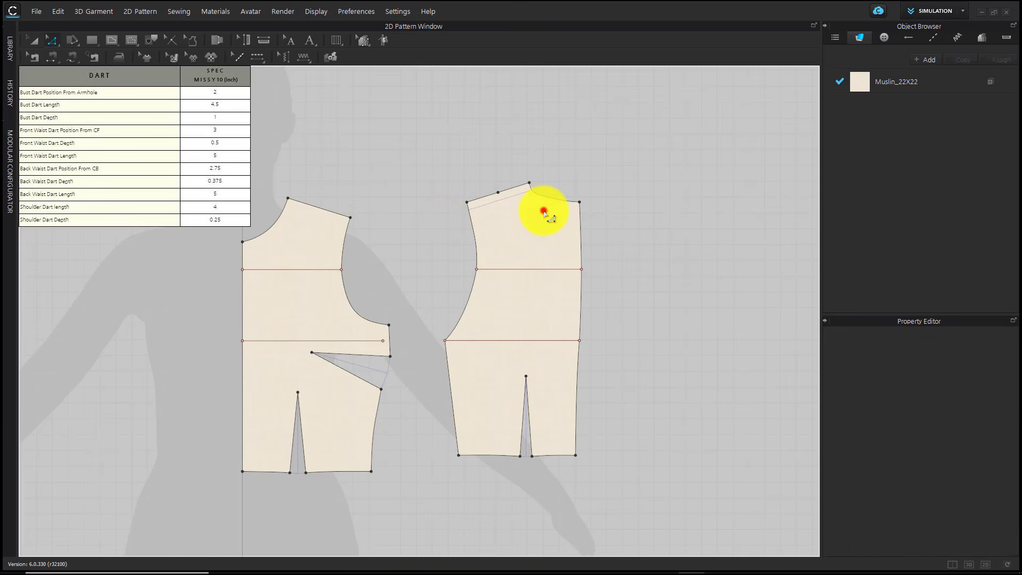
right_click(499, 194)
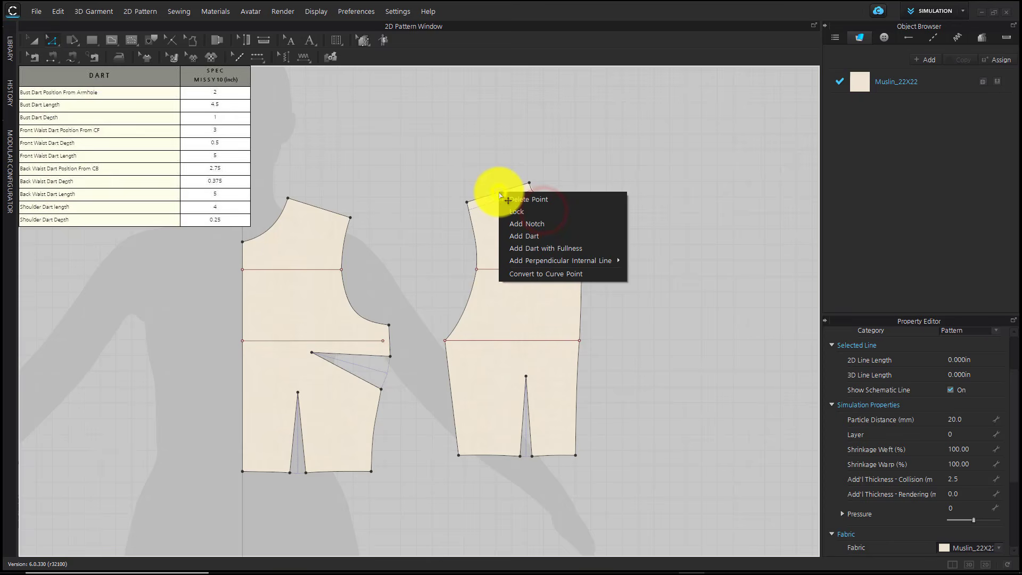
left_click(549, 236)
left_click_drag(541, 210, 705, 196)
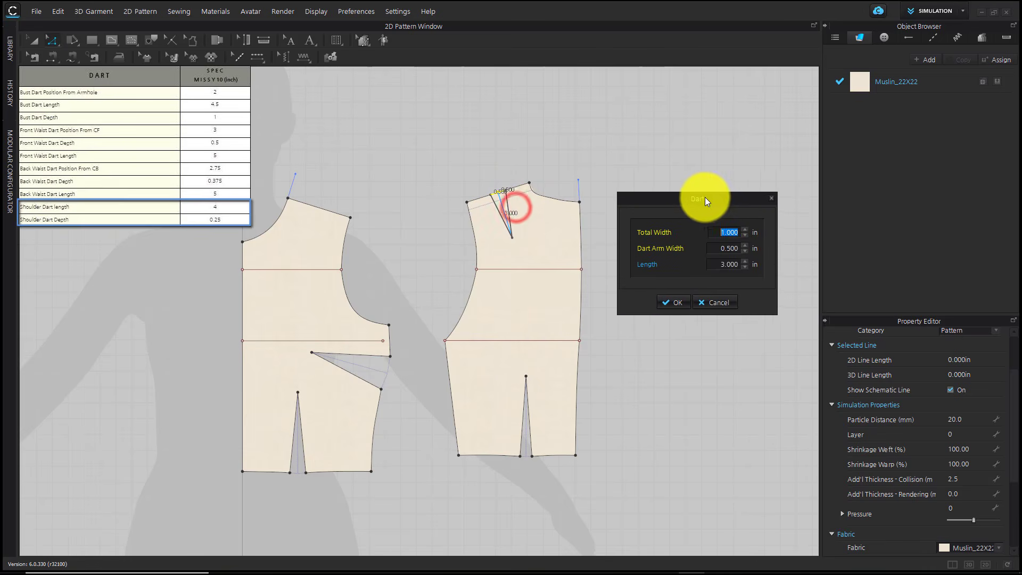
left_click(724, 254)
type("0.2")
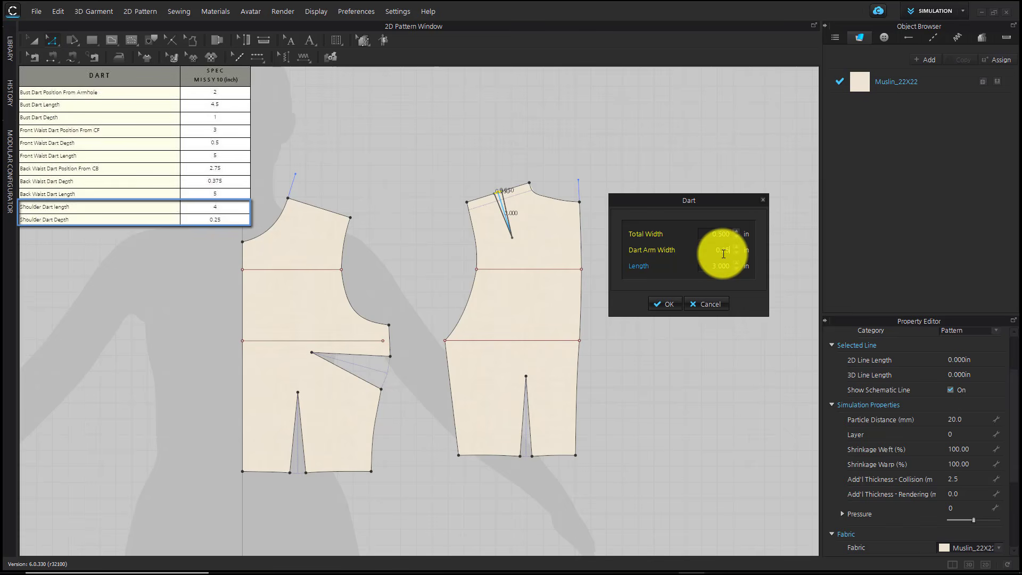
type("5")
left_click(720, 270)
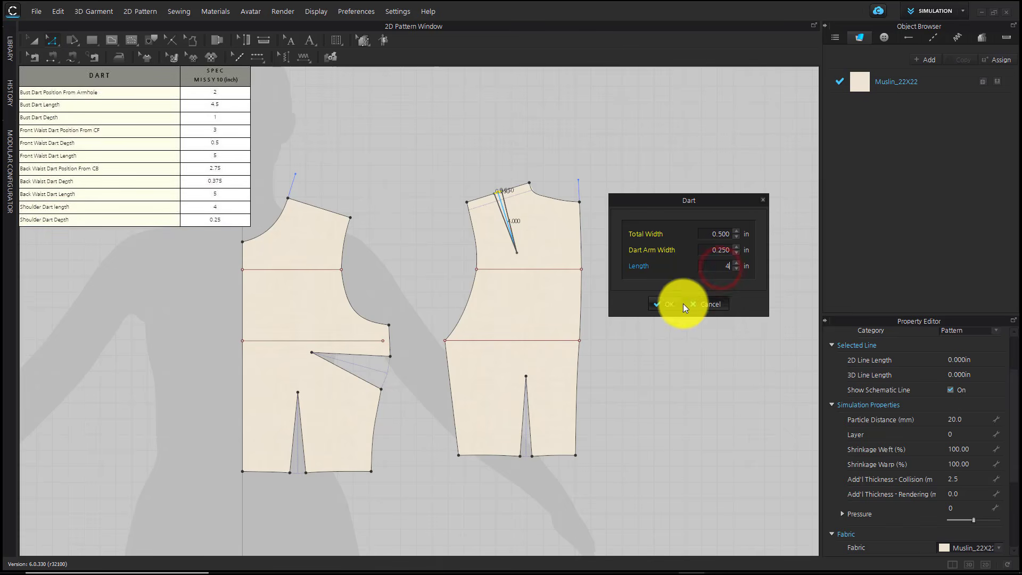
type("4")
left_click(666, 304)
- Smooth the folded back shoulder dart's outline by raising its curve points slightly, and complete the dart
scroll(505, 204, "up", 3)
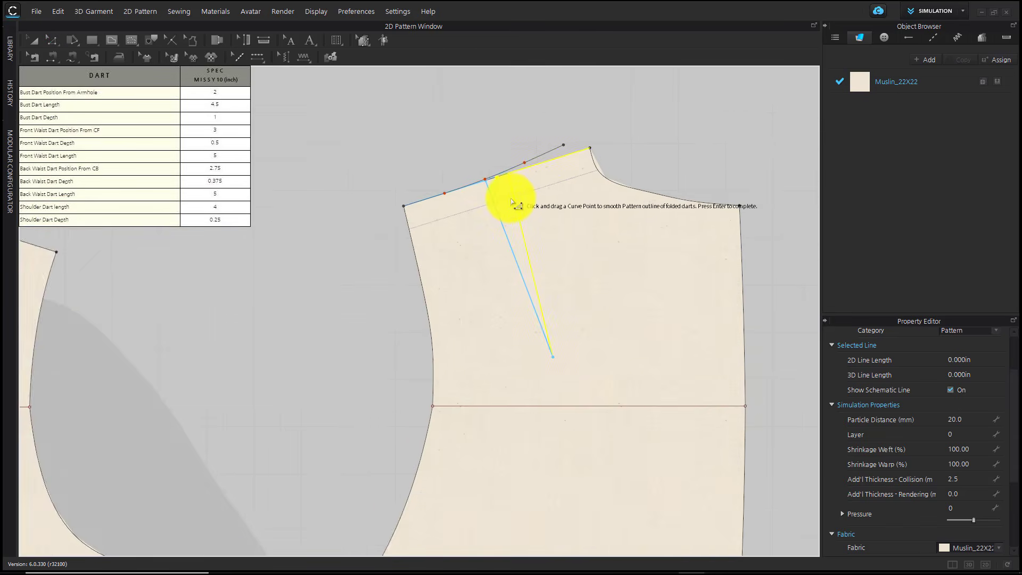
scroll(511, 205, "up", 3)
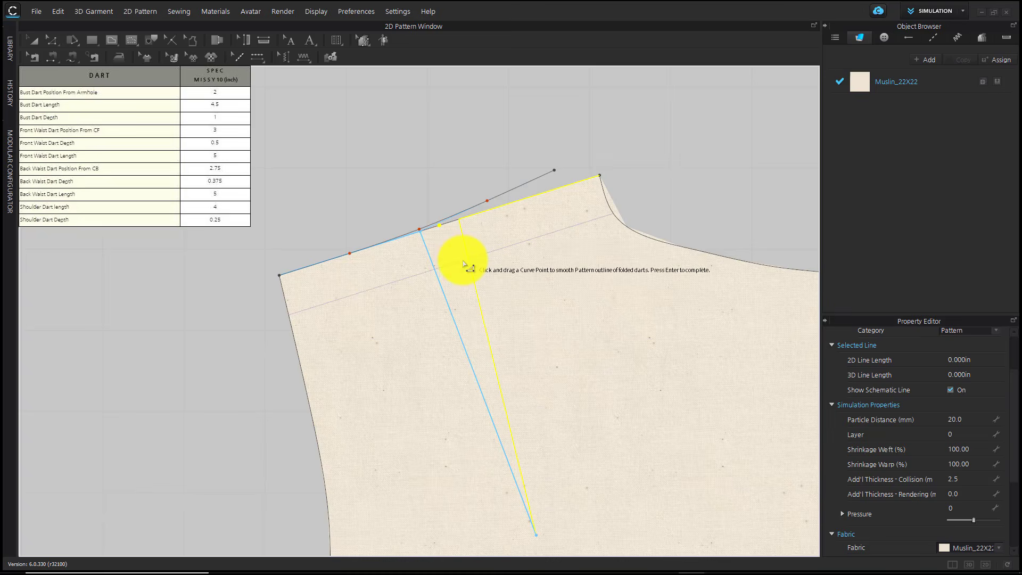
left_click(349, 249)
left_click(423, 228)
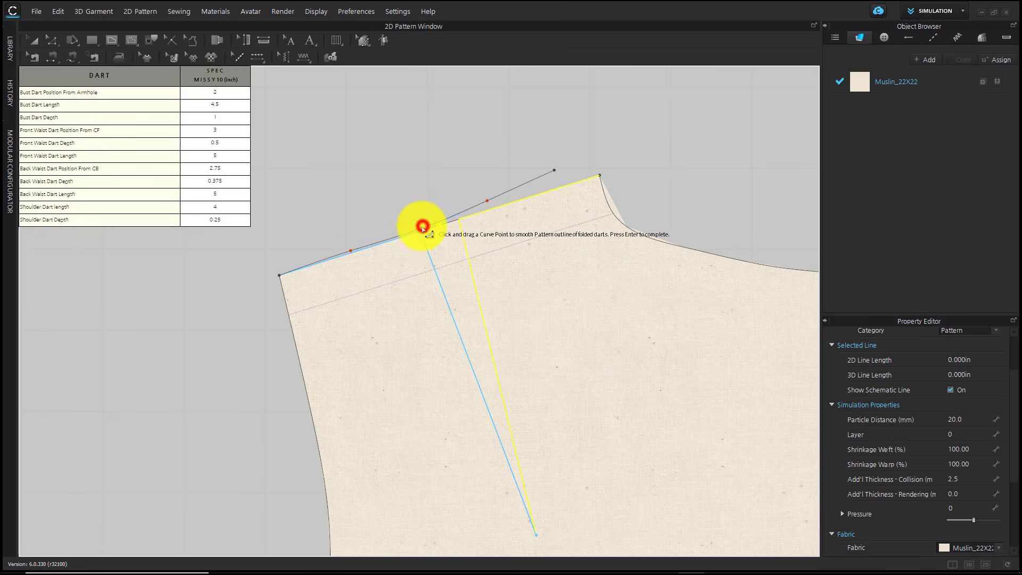
left_click_drag(422, 228, 421, 224)
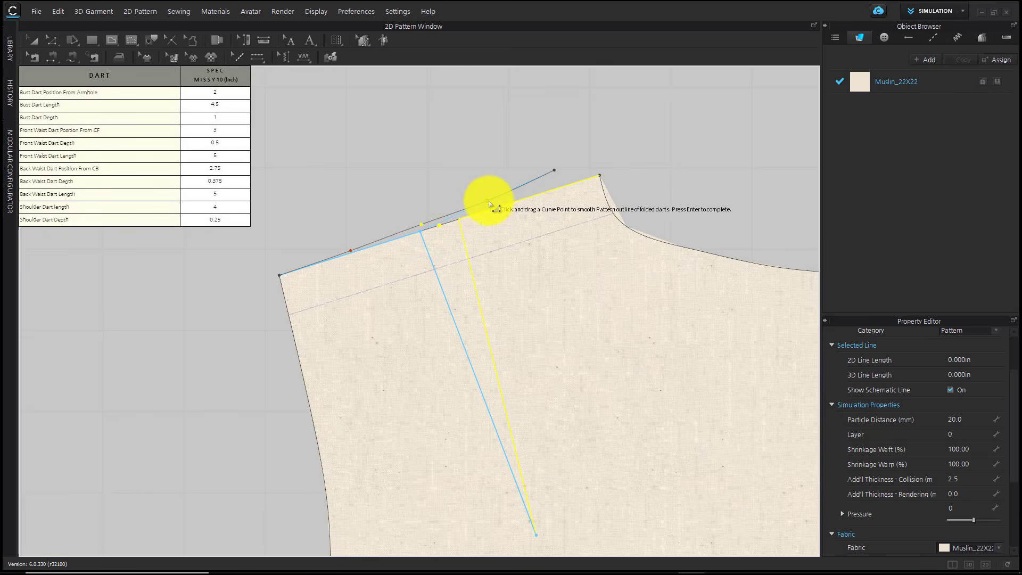
left_click(422, 224)
left_click(353, 250)
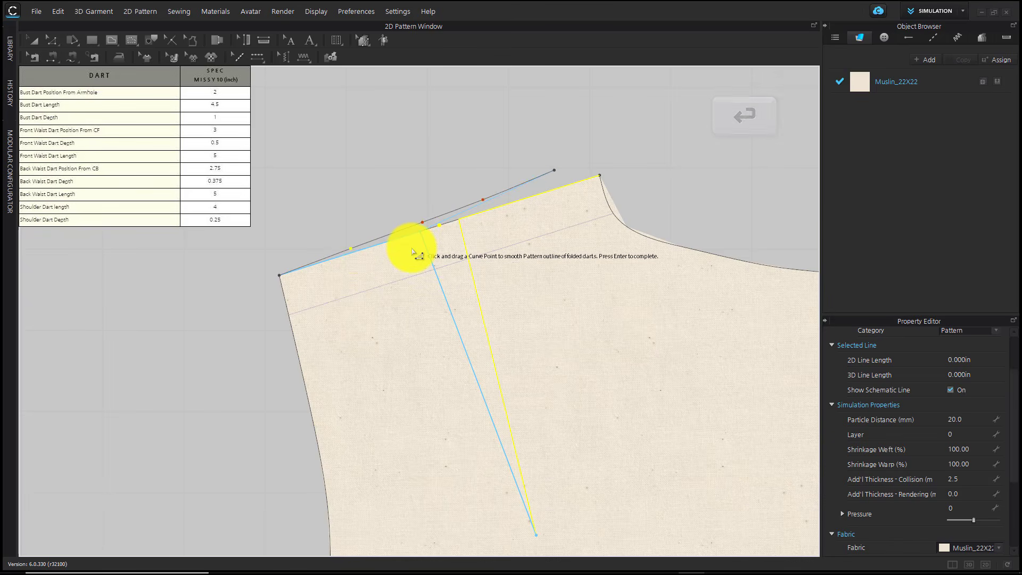
key("Return")
scroll(424, 309, "down", 5)
left_click(356, 306)
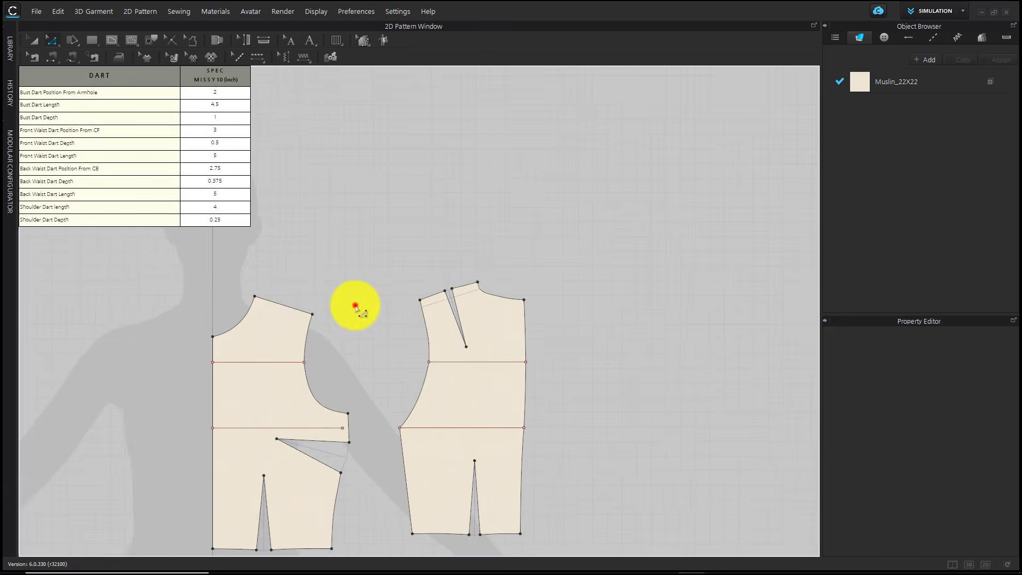
- Check the lengths of the back shoulder line segments on either side of the dart
scroll(437, 298, "up", 2)
left_click(474, 281)
left_click(429, 298)
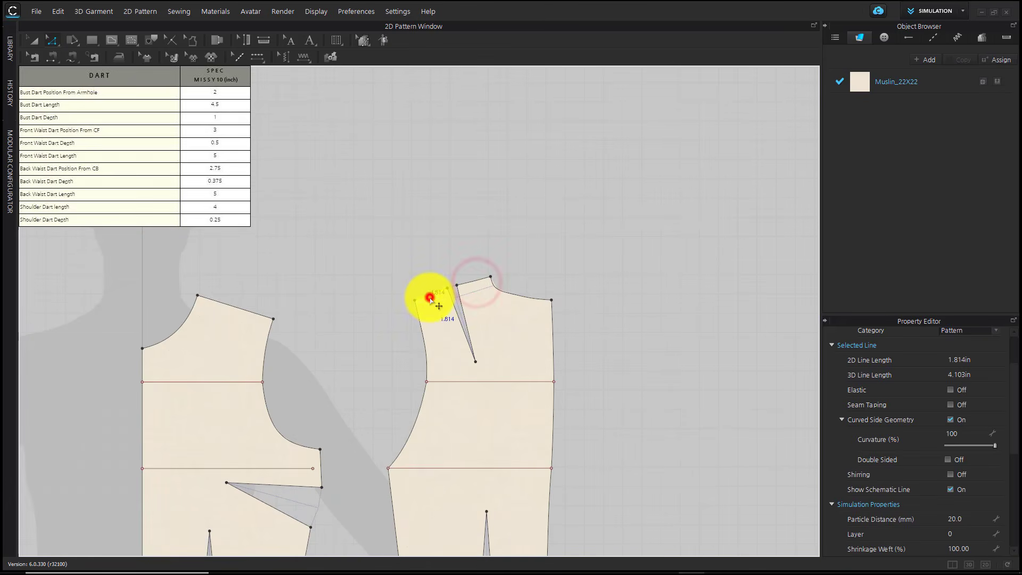
left_click(410, 275)
left_click(381, 314)
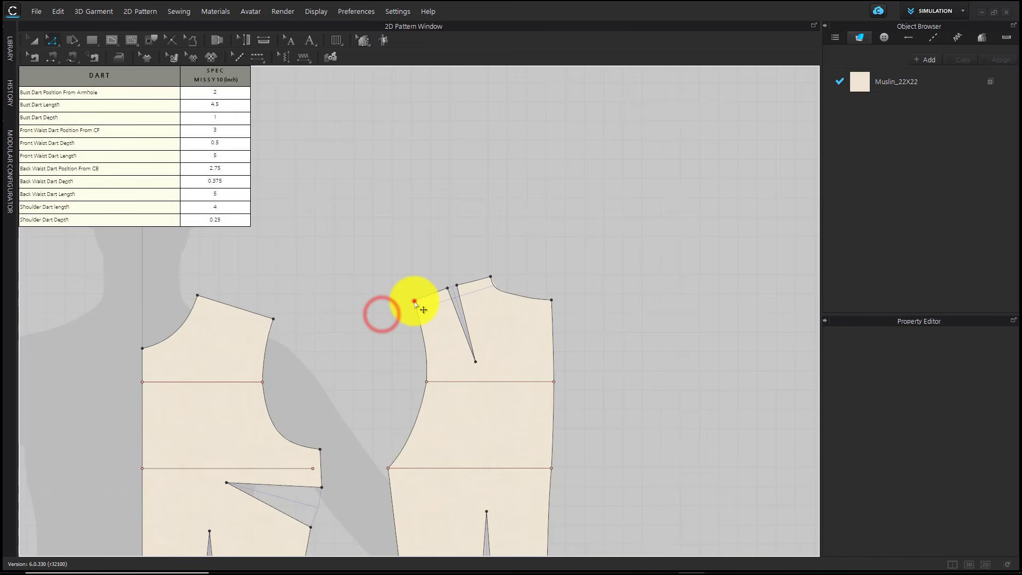
- Move the back shoulder's armhole-side end point 0.5 in outward along the extension of the shoulder line
left_click(415, 302, "ctrl")
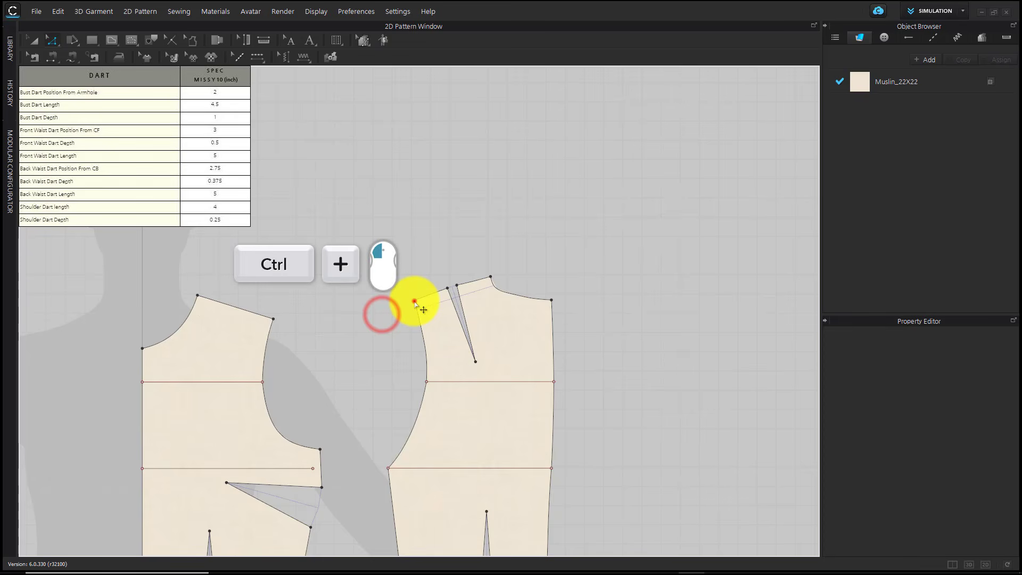
left_click_drag(415, 302, 407, 308, "ctrl")
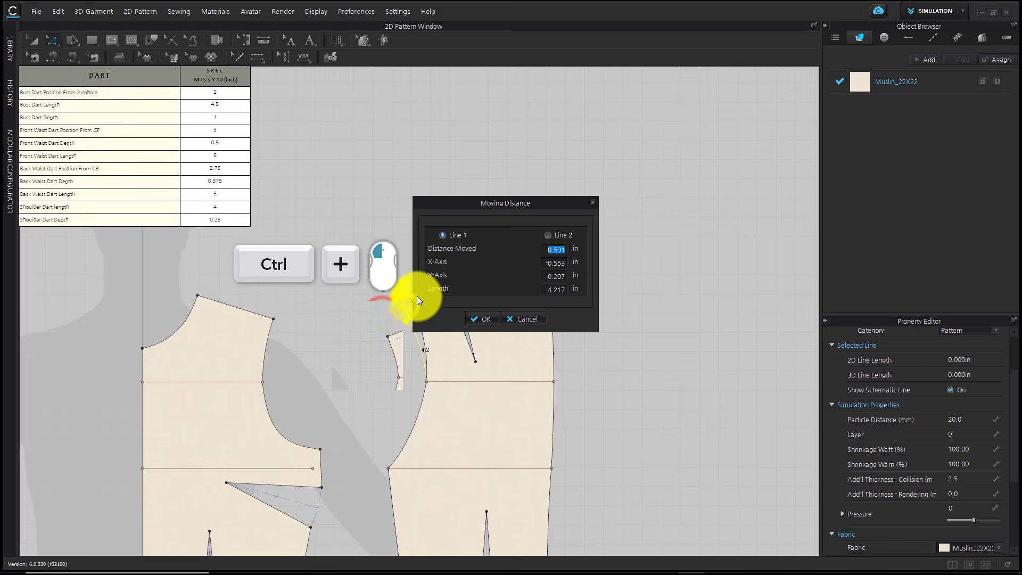
left_click_drag(511, 205, 660, 205)
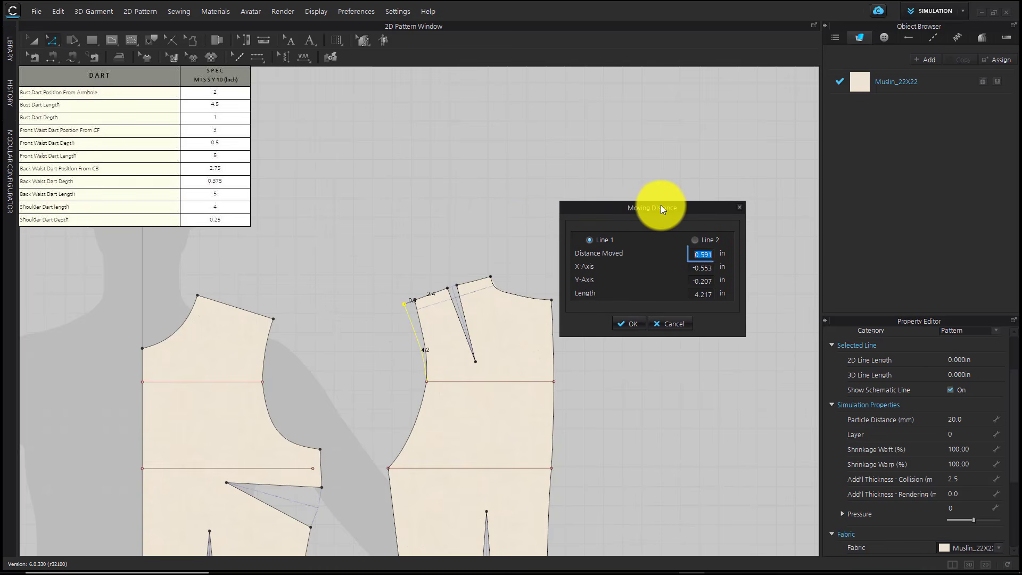
type("0.5")
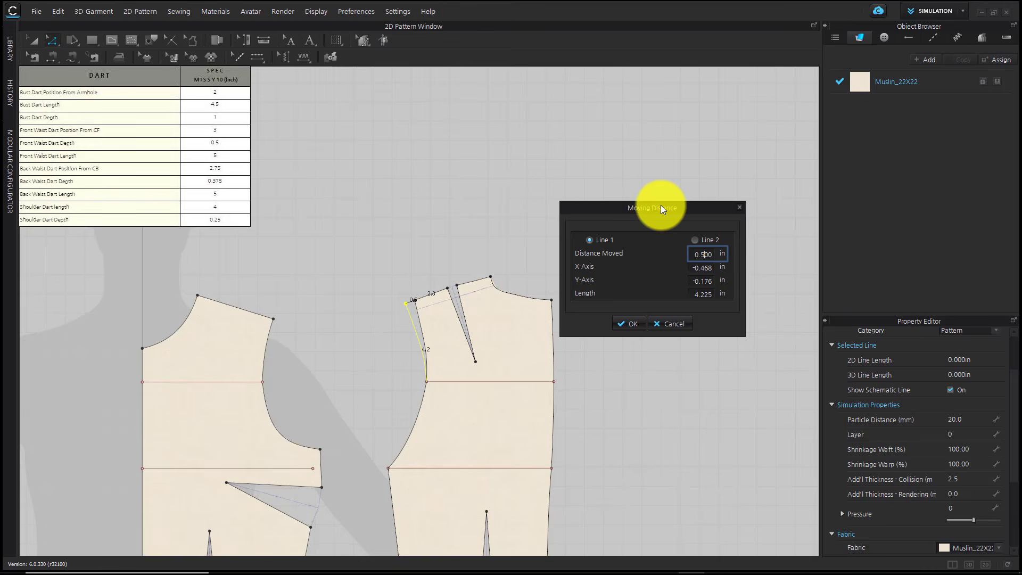
left_click(631, 322)
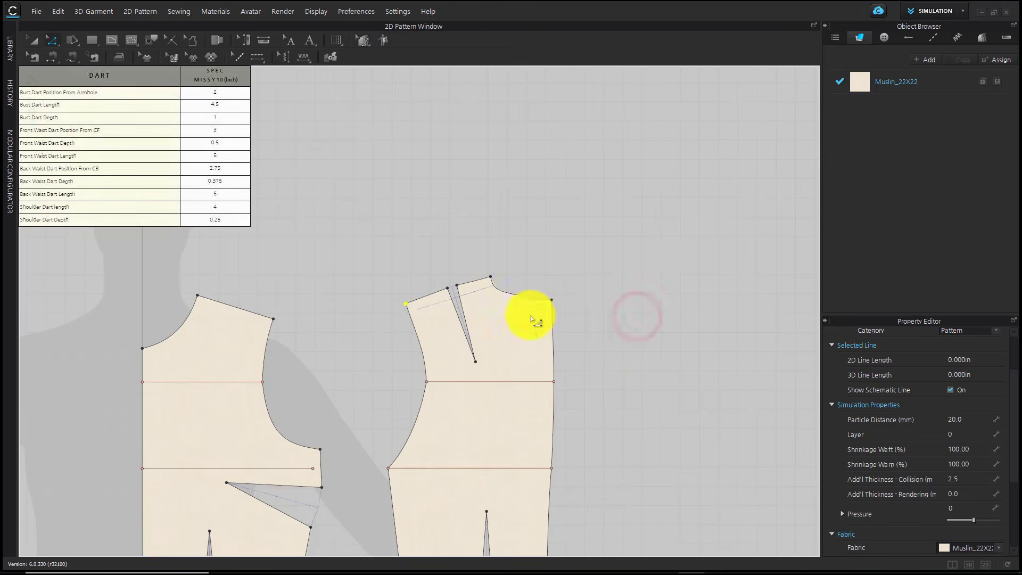
left_click(362, 333)
- Clone the front and back bodice pieces as Symmetric Pattern (with Sewing) and place the mirrored copies on the other side of the center front
scroll(367, 382, "down", 4)
middle_click_drag(367, 385, 403, 351)
middle_click_drag(397, 400, 404, 393)
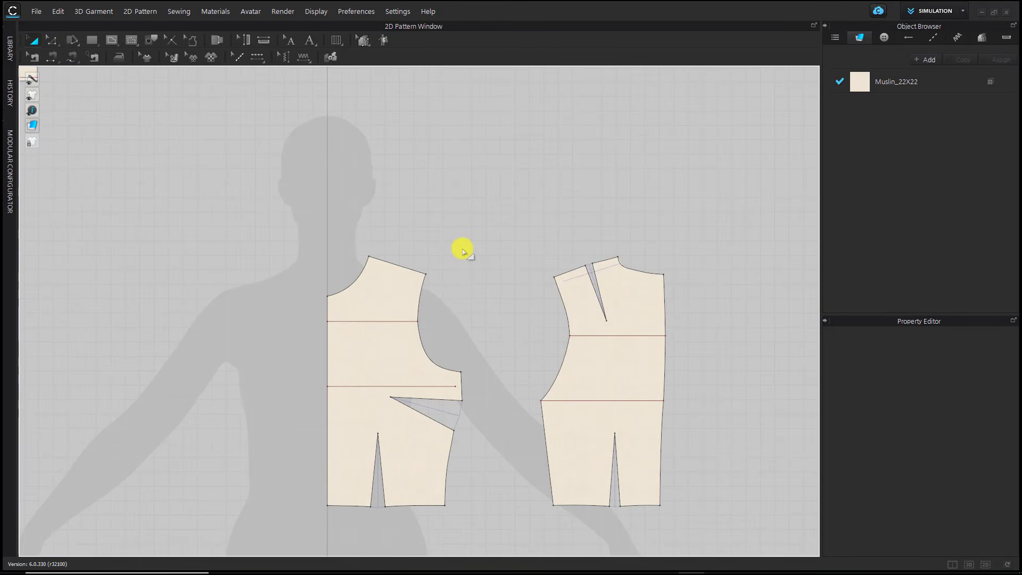
middle_click_drag(480, 276, 540, 235)
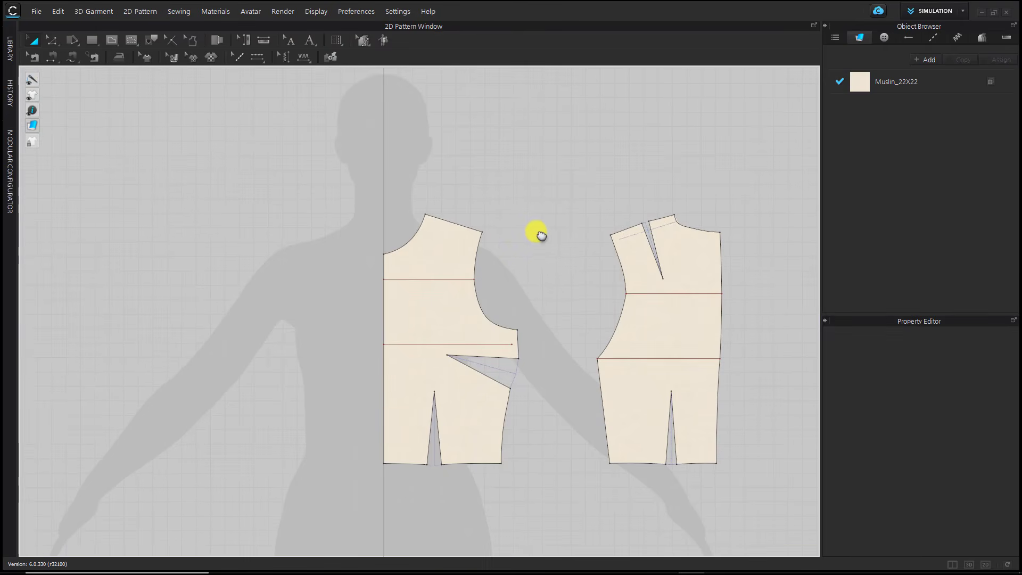
scroll(523, 260, "down", 2)
left_click_drag(390, 183, 731, 446)
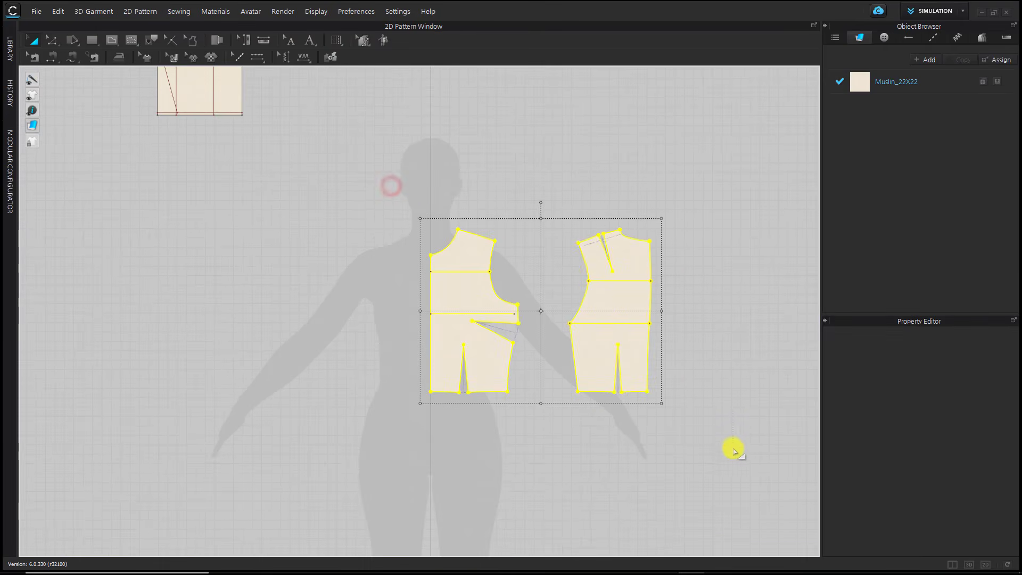
right_click(627, 316)
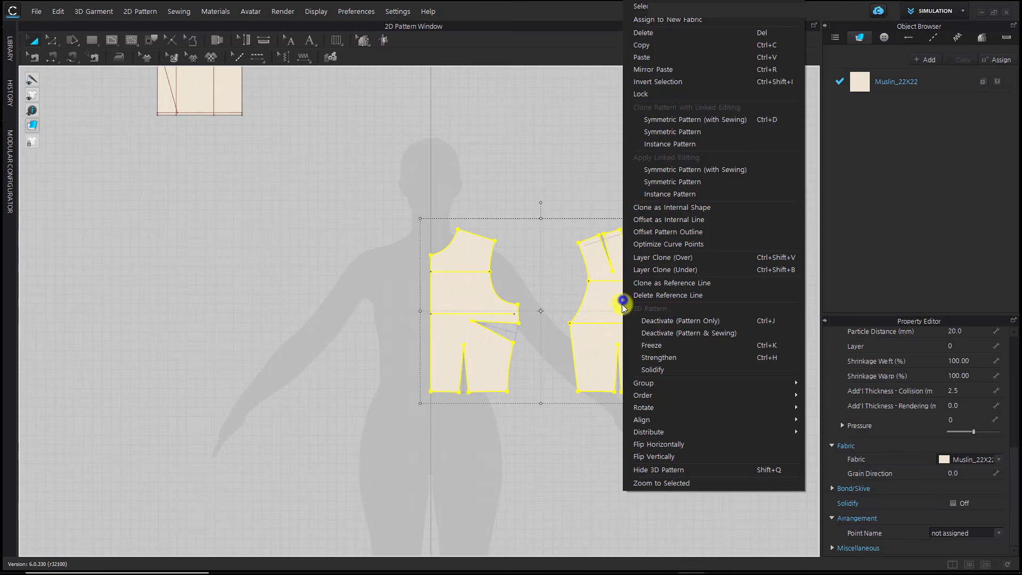
left_click(704, 121)
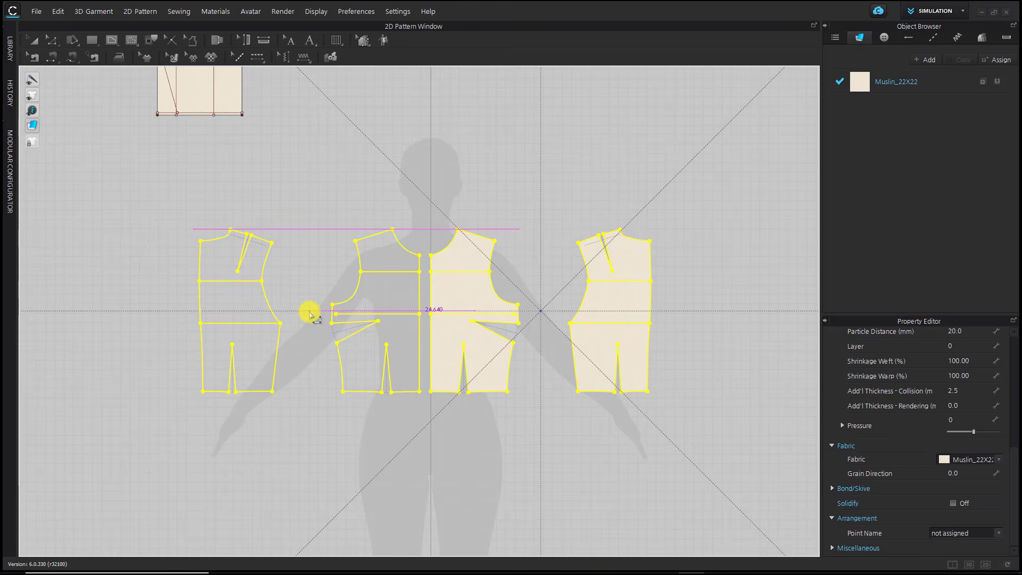
left_click(310, 313)
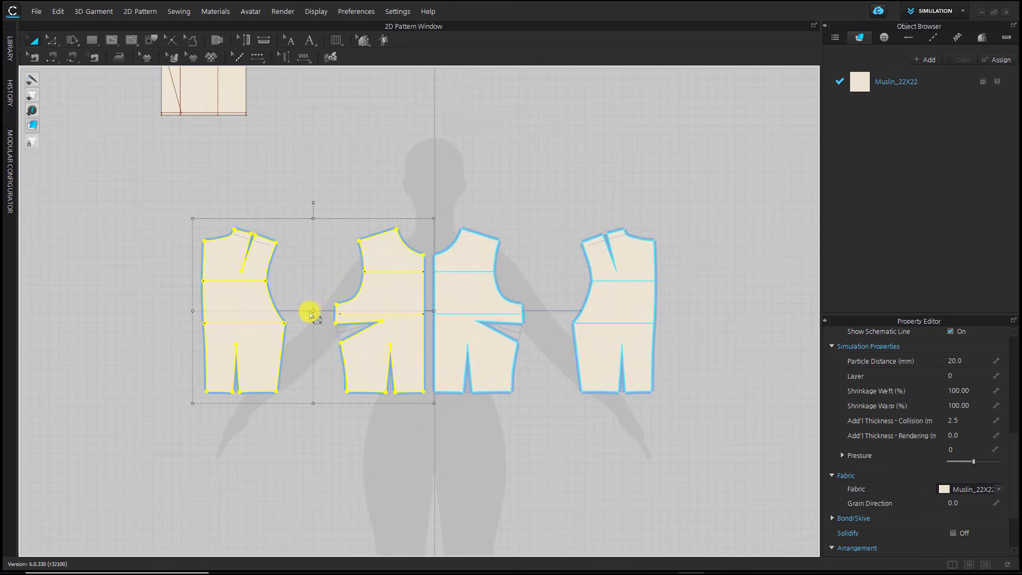
left_click(701, 442)
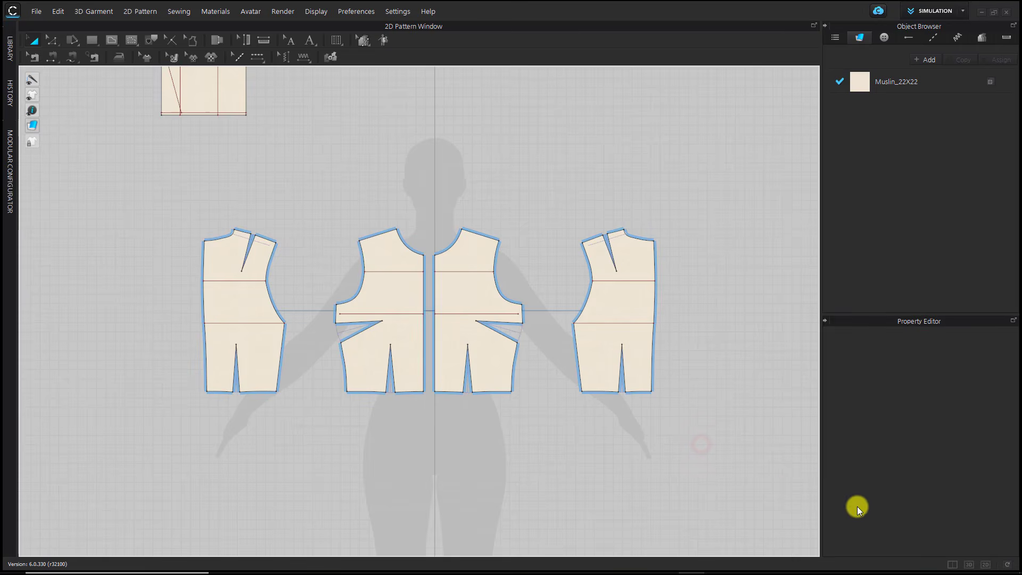
- Show the 3D and 2D windows together and move the mirrored back piece beside the original back piece in the 2D layout
left_click(950, 564)
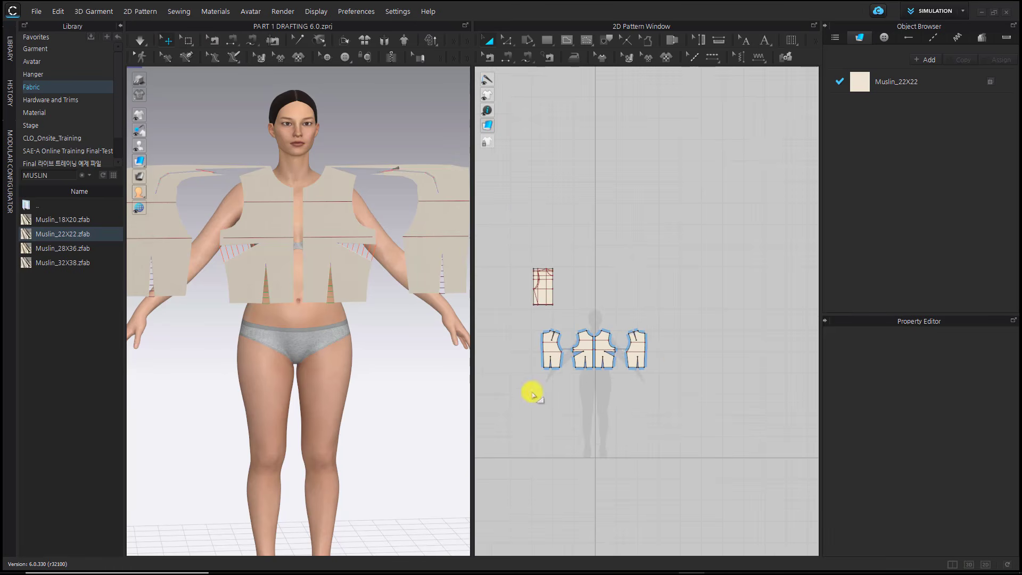
scroll(543, 387, "up", 2)
left_click(548, 341)
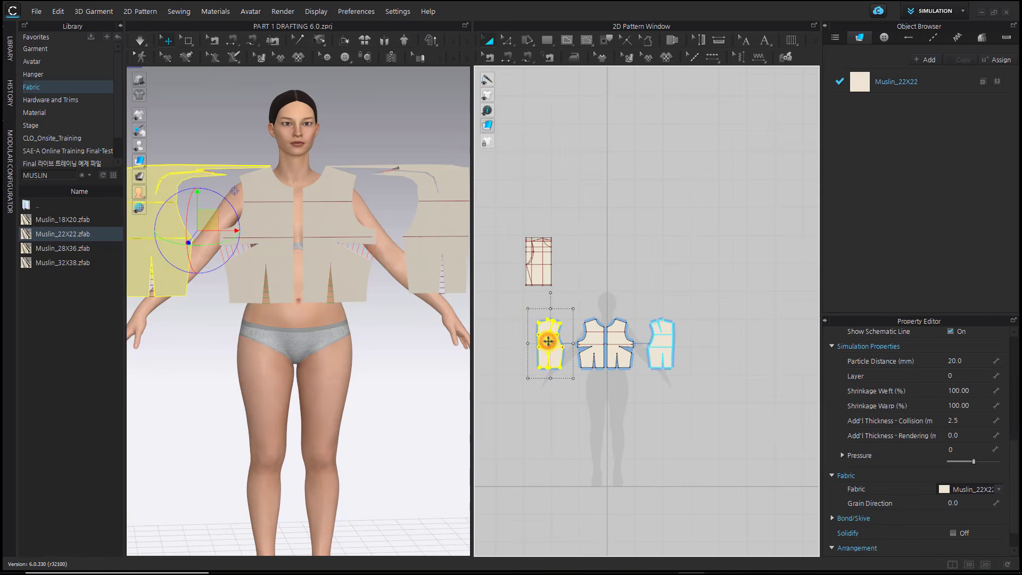
left_click_drag(548, 341, 691, 342)
left_click(660, 410)
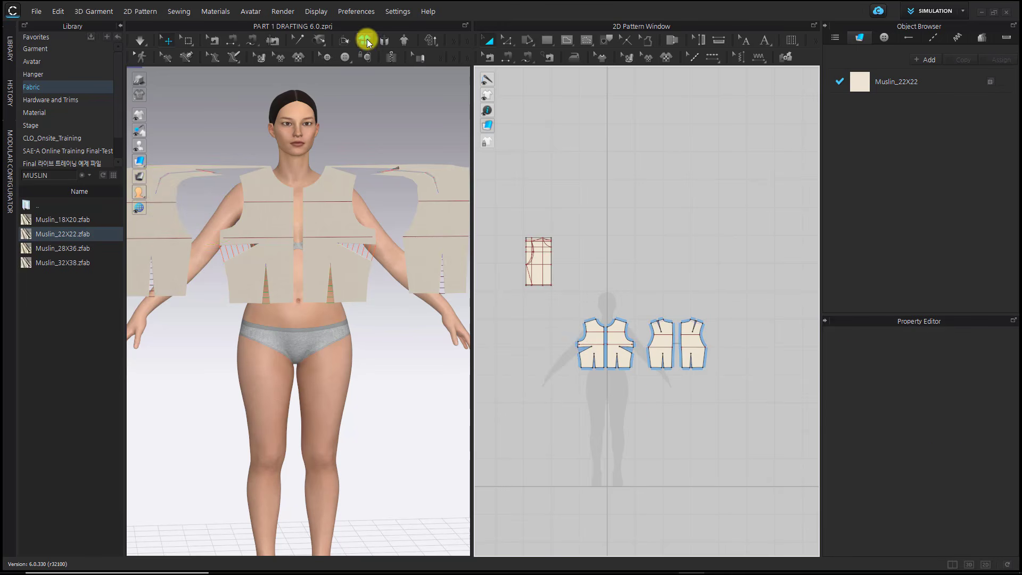
- Merge the two front bodice pieces along their center front lines into one full front
scroll(593, 324, "up", 4)
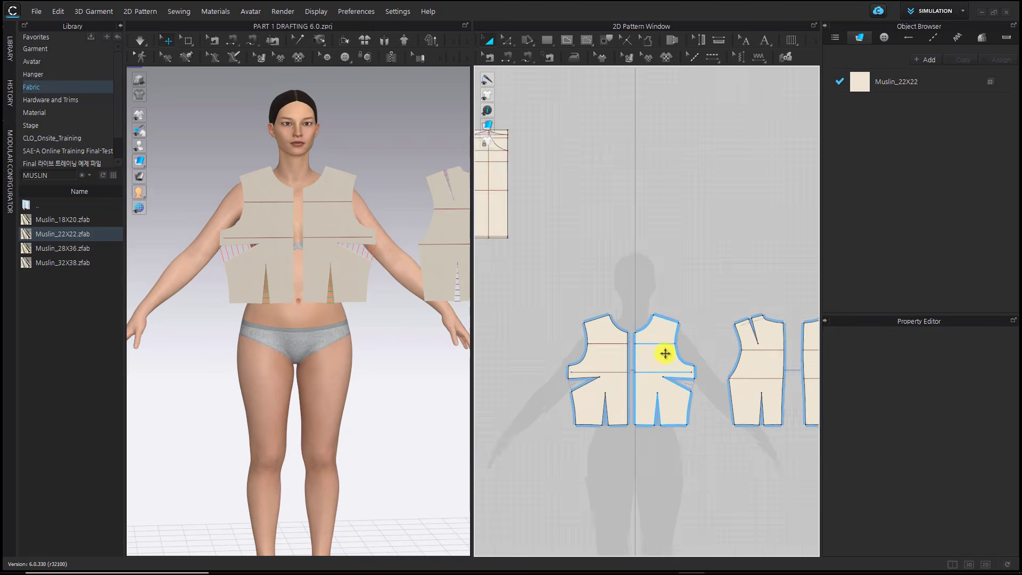
scroll(665, 353, "up", 2)
key("z")
left_click(616, 366)
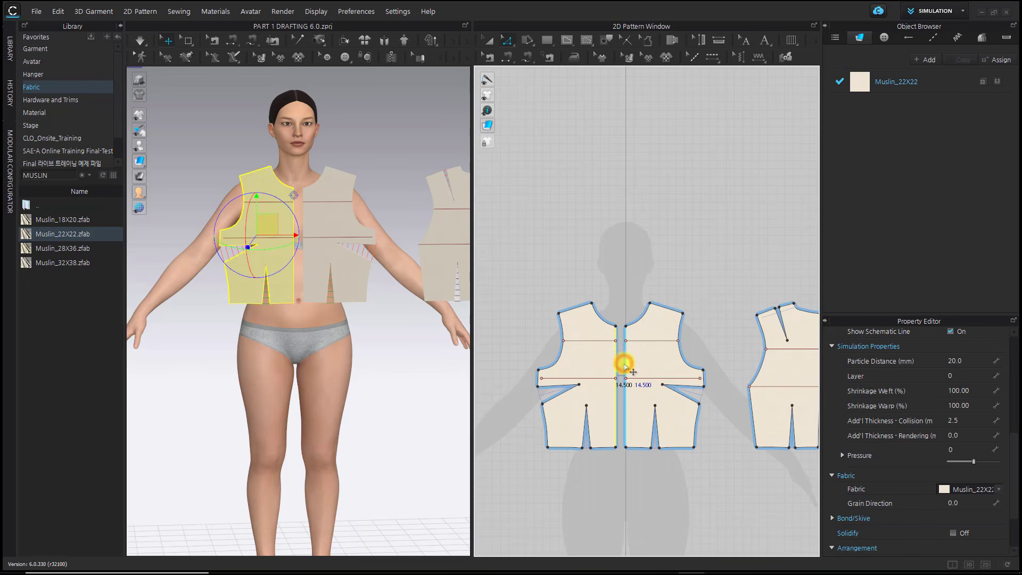
right_click(624, 365)
left_click(659, 294)
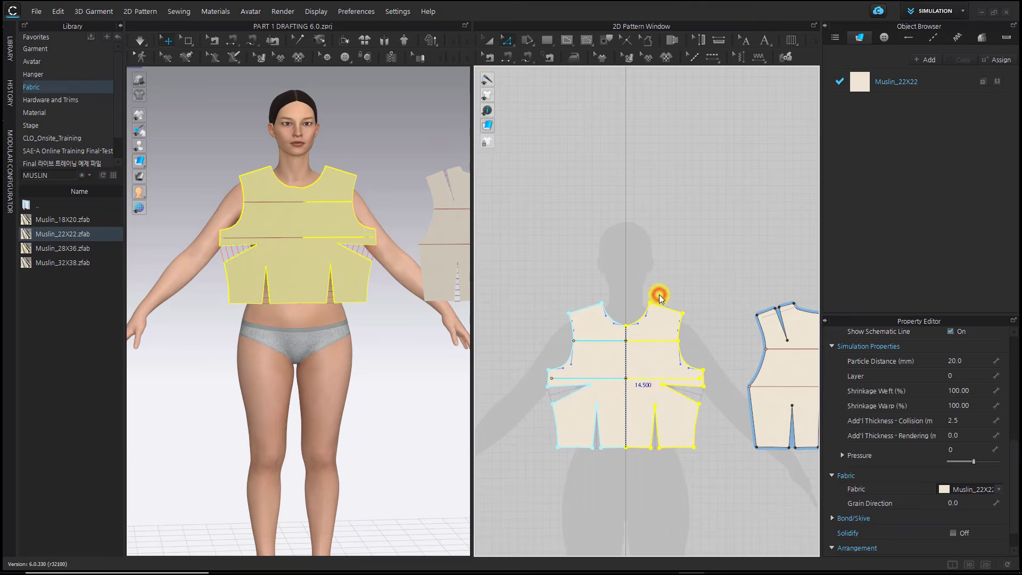
left_click(624, 221)
- Show the avatar's arrangement points and arrange the front bodice on the center chest point
middle_click_drag(452, 346, 404, 360)
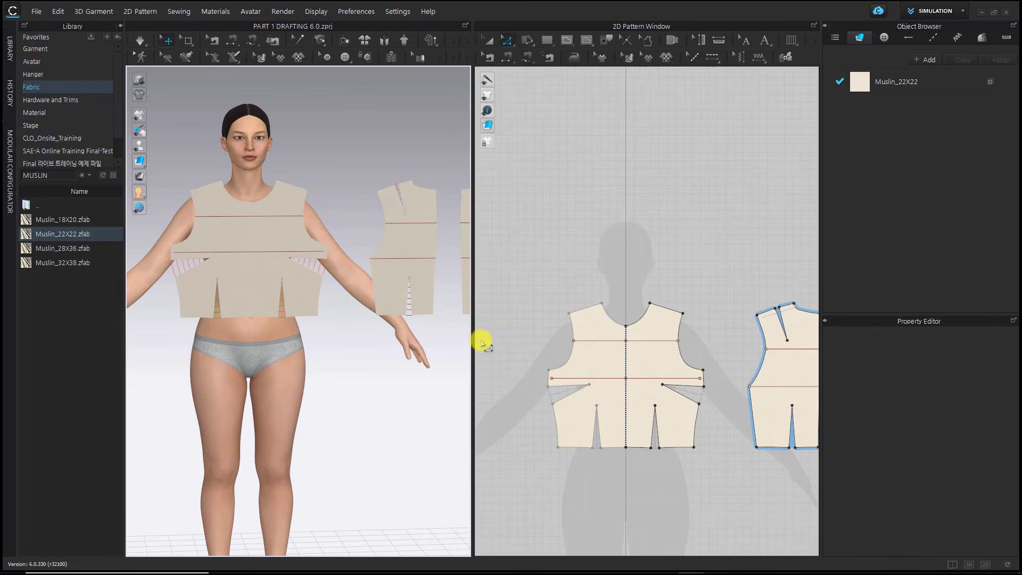
left_click_drag(472, 347, 611, 352)
scroll(490, 391, "down", 3)
scroll(445, 319, "up", 5)
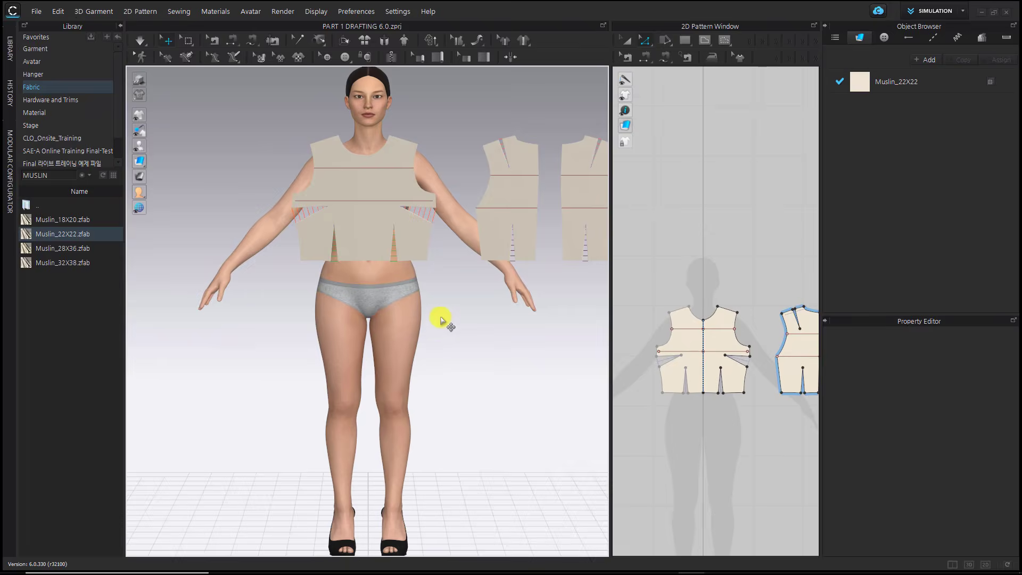
left_click_drag(355, 289, 376, 392)
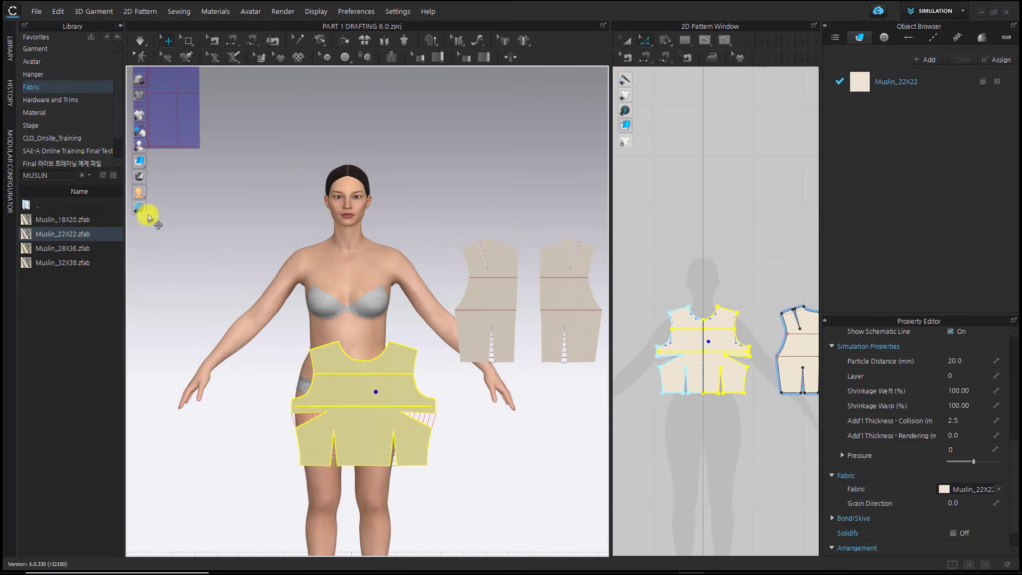
mouse_move(141, 146)
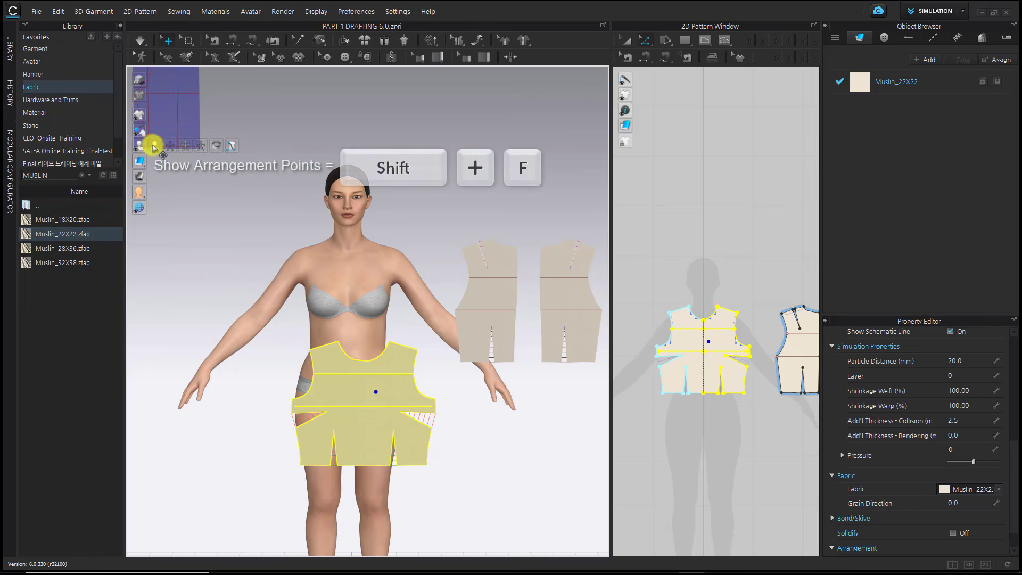
left_click(175, 145)
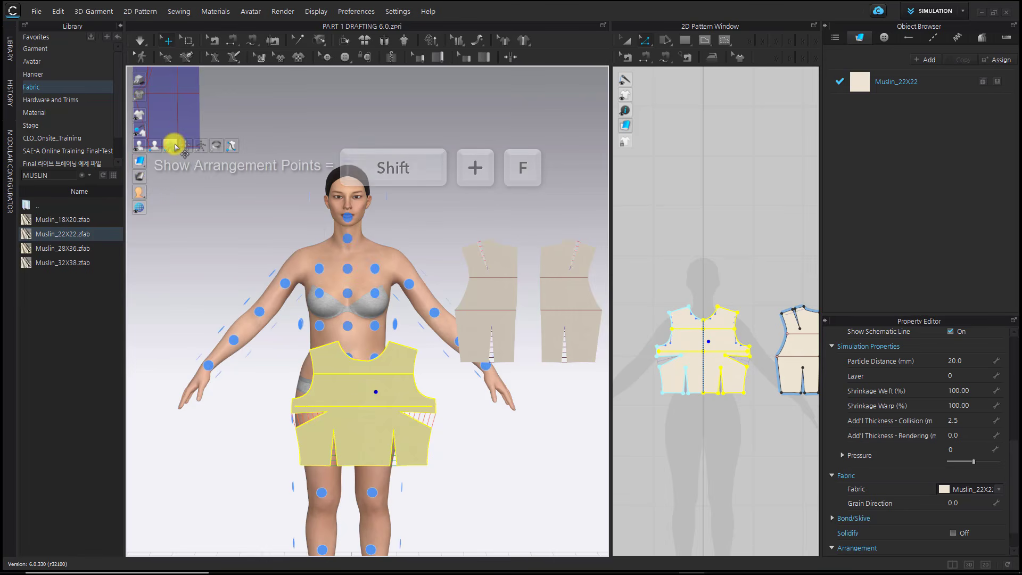
left_click(367, 405)
left_click(346, 293)
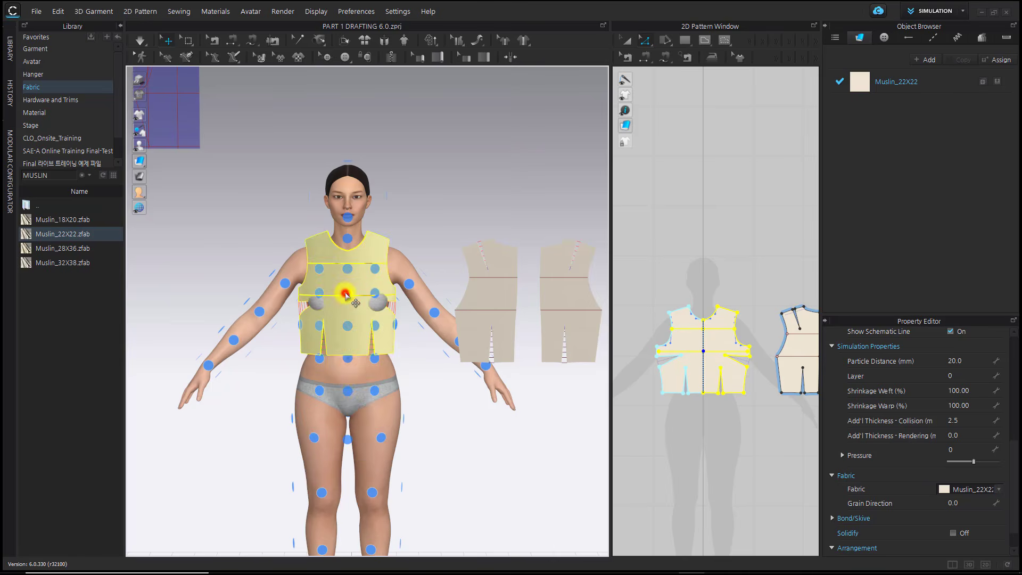
left_click(419, 223)
- Arrange the back bodice pieces at the avatar's Body_Back_2_L point and set their arrangement offset to 64
left_click(486, 297)
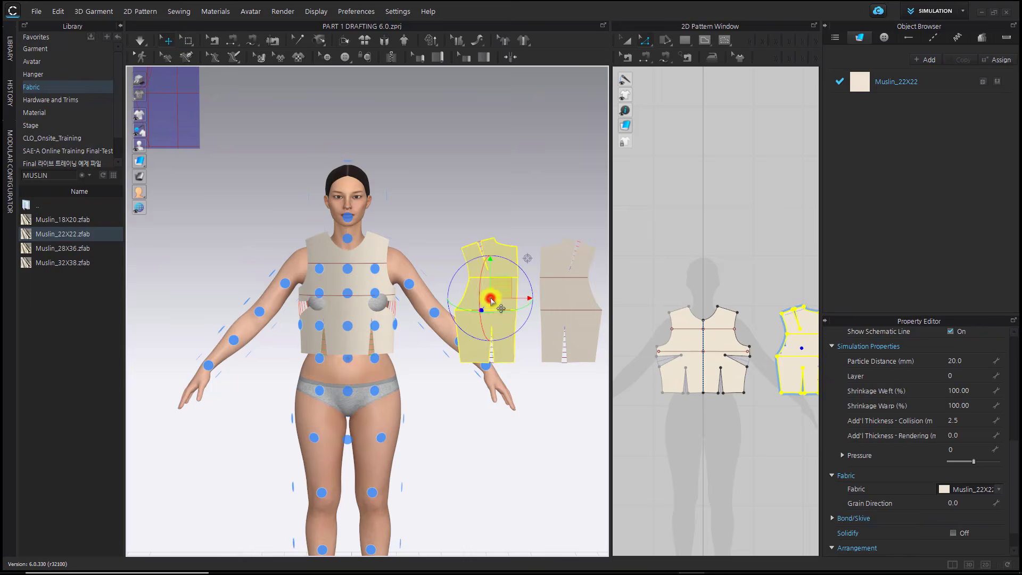
right_click_drag(486, 297, 219, 410)
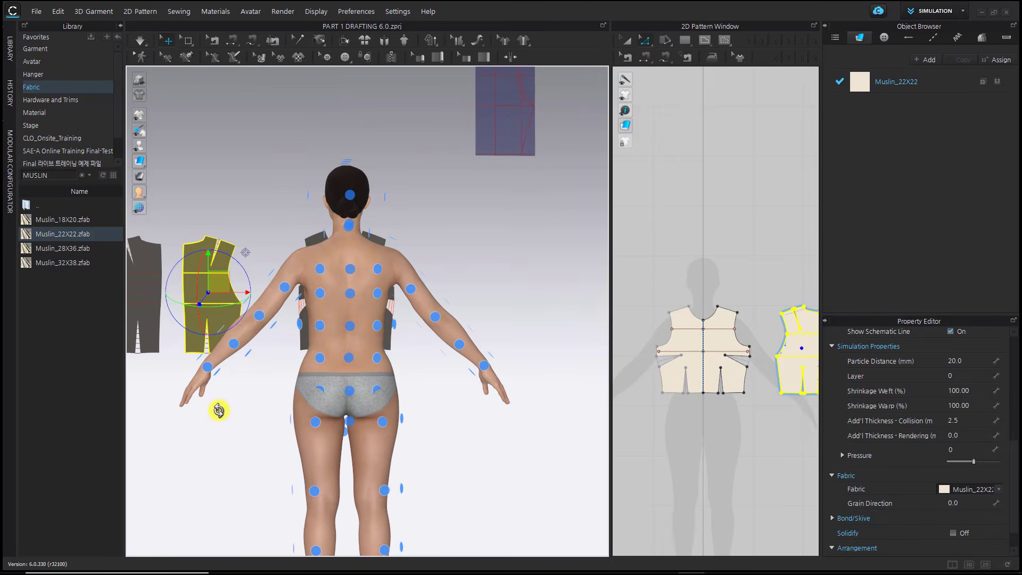
left_click(324, 307)
left_click(952, 514)
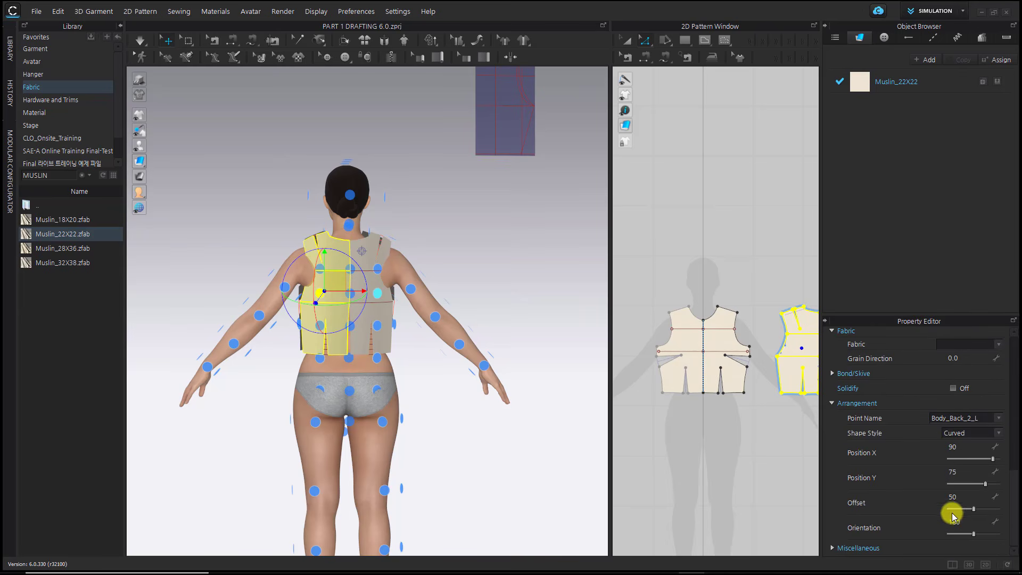
left_click_drag(974, 512, 982, 512)
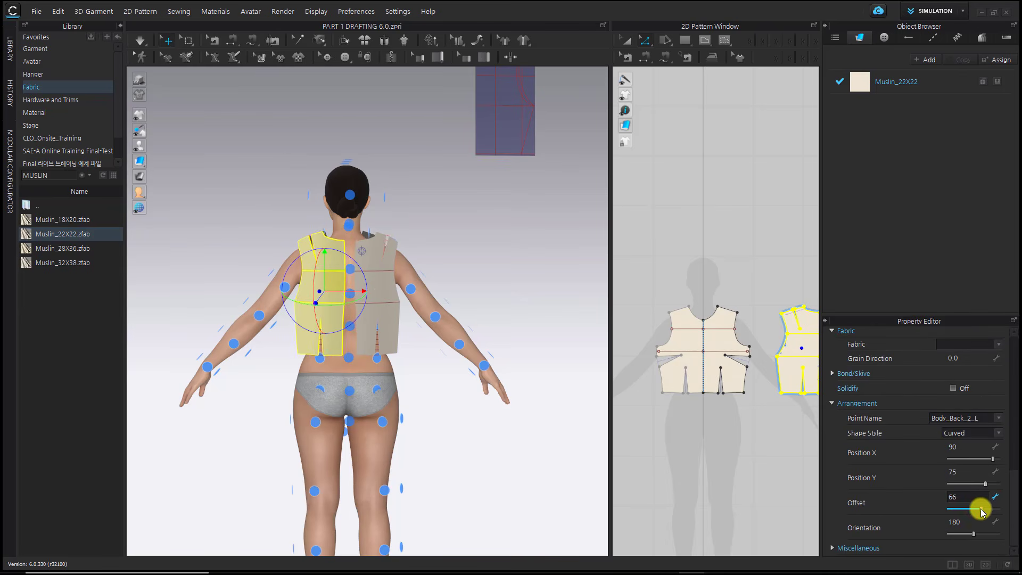
right_click_drag(273, 444, 499, 456)
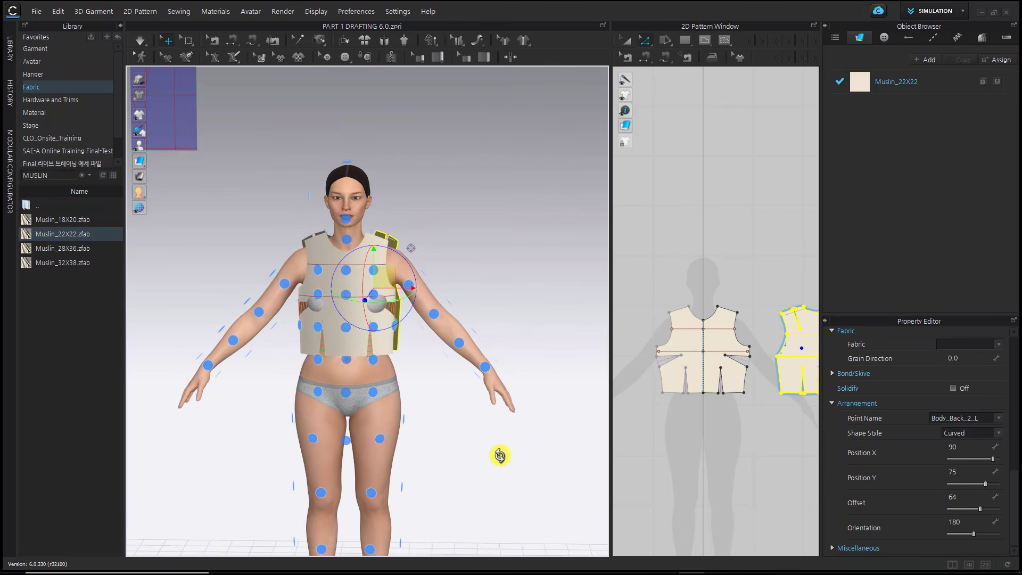
left_click(502, 320)
middle_click_drag(493, 297, 517, 314)
scroll(518, 315, "up", 2)
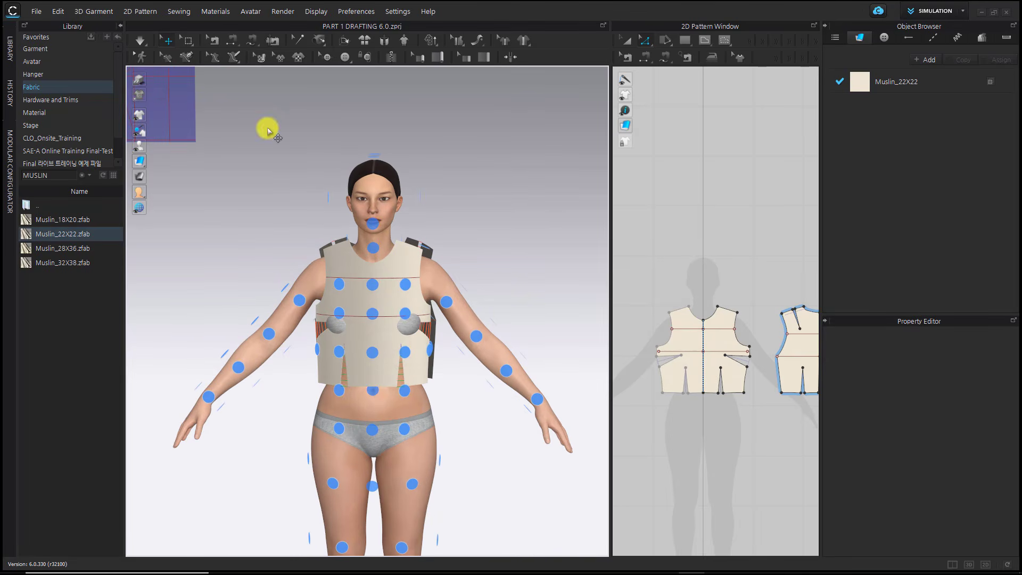
- Show the bodice's sewing lines, check the seams from front and back, and start the simulation
left_click(271, 43)
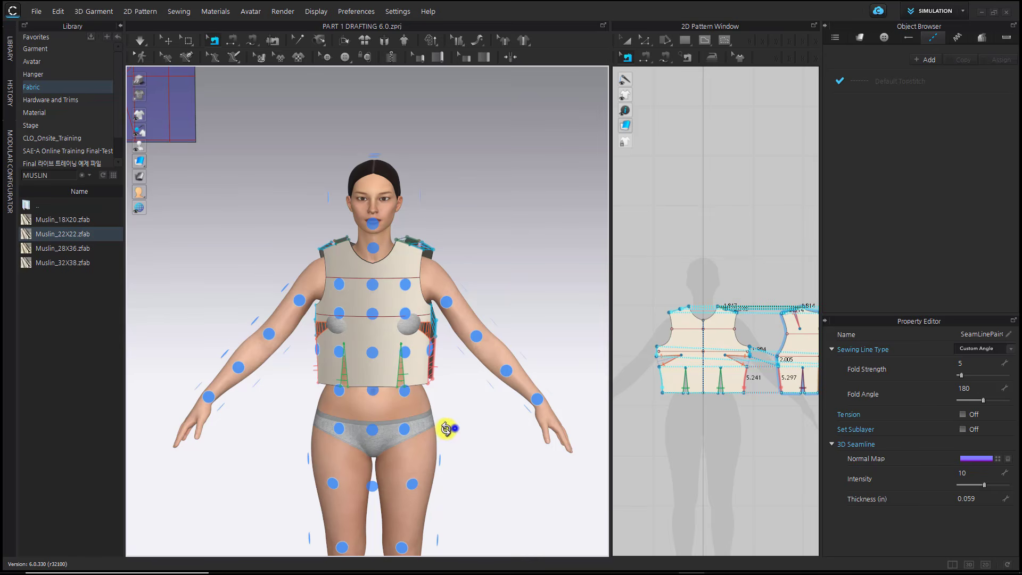
right_click_drag(446, 429, 255, 373)
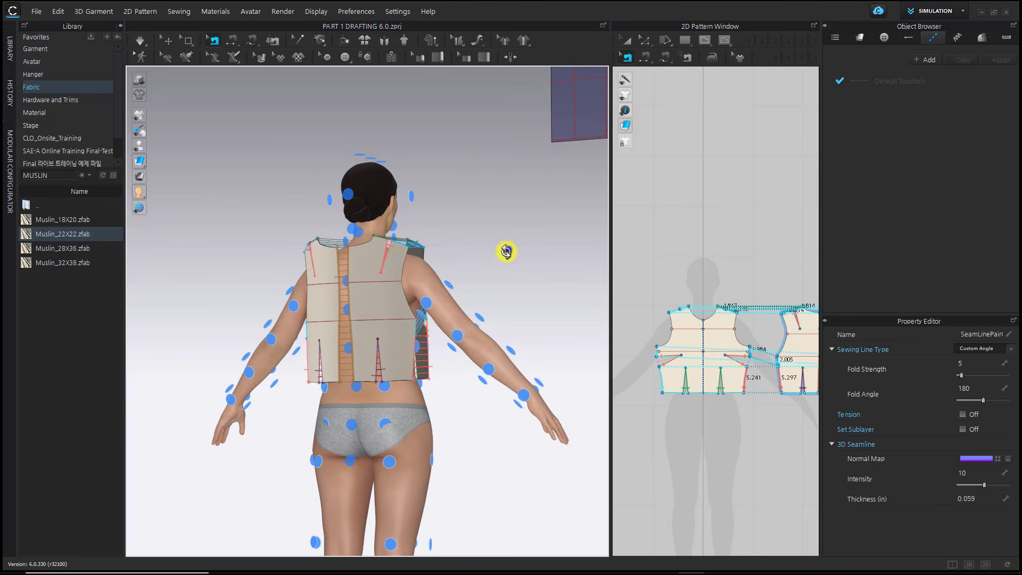
right_click_drag(506, 252, 299, 257)
left_click(139, 40)
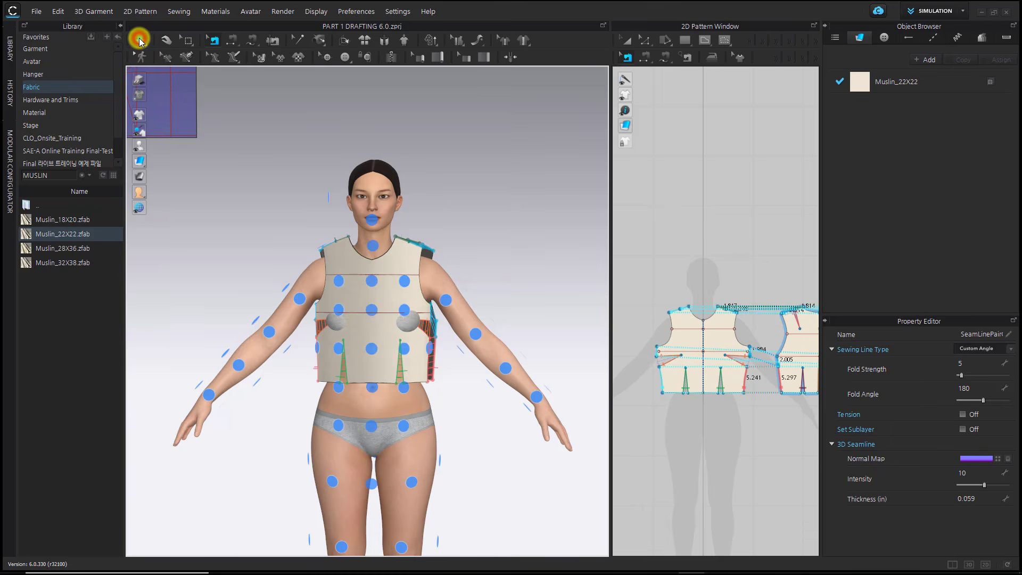
- Pull the front bodice panel down near its side waist corners while simulating to settle it on the avatar
right_click_drag(427, 308, 433, 348)
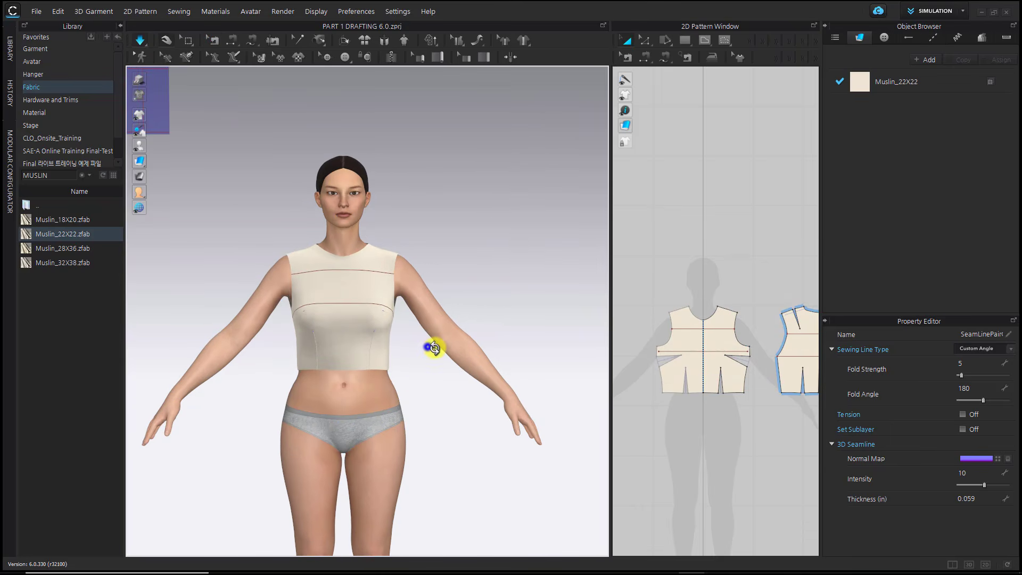
scroll(419, 351, "up", 2)
left_click(309, 292)
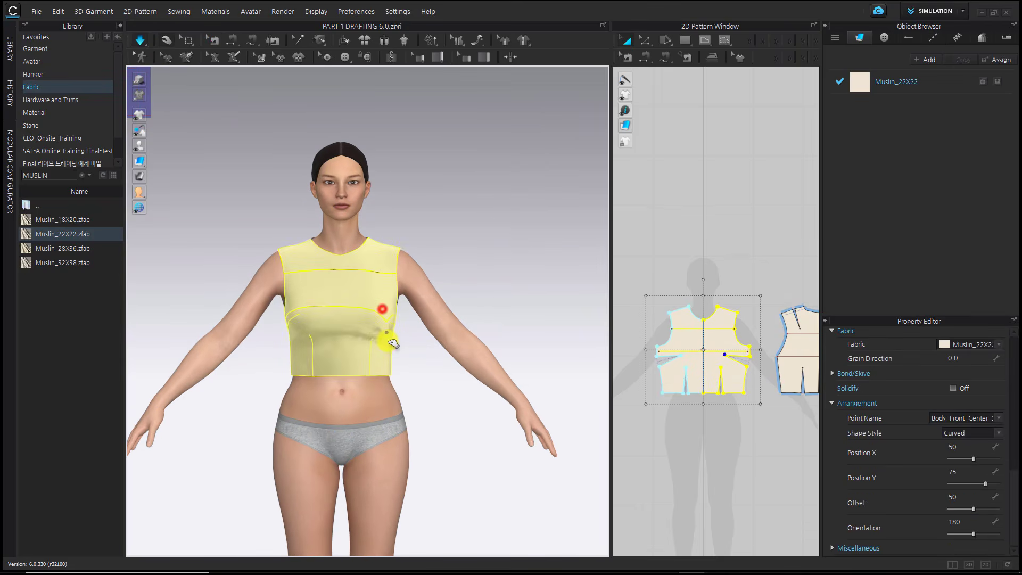
mouse_move(294, 366)
left_mouse_down()
mouse_move(279, 392)
mouse_move(296, 386)
left_mouse_up()
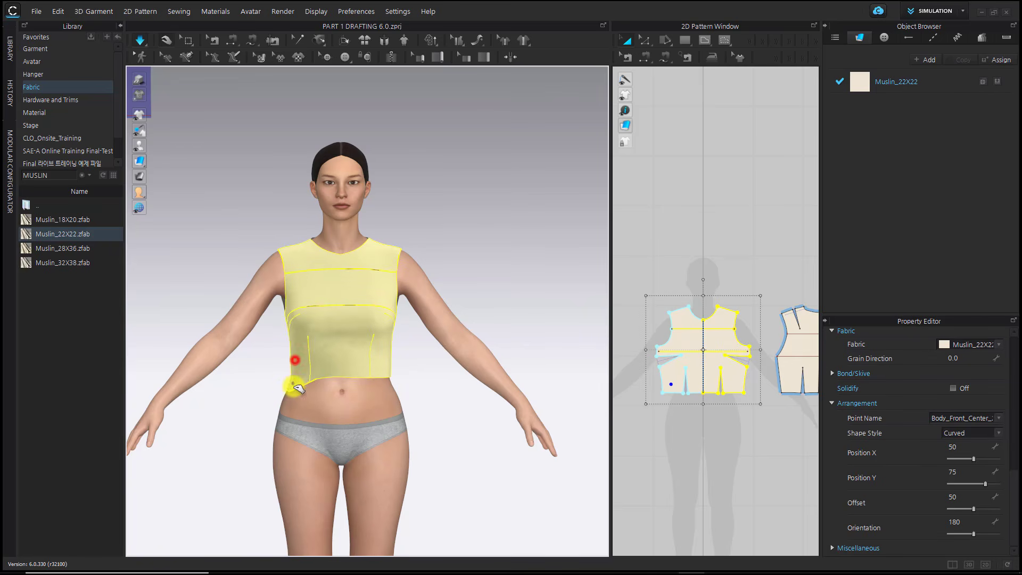
left_click(413, 390)
- Inspect the draped bodice from the side with the avatar hidden, restore the avatar, and examine the front
right_click_drag(392, 390, 312, 387)
key("shift+a")
scroll(370, 409, "up", 3)
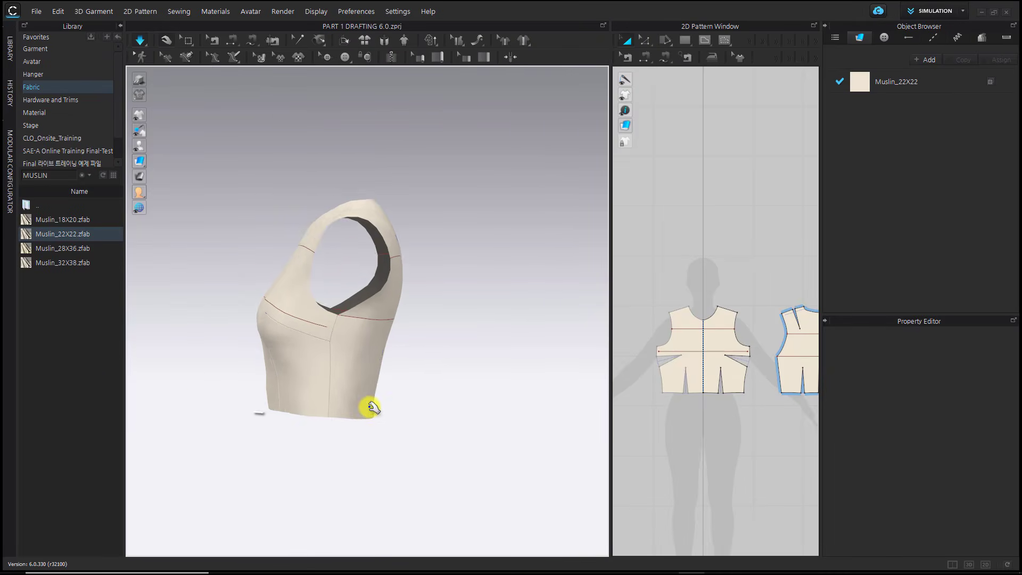
key("shift+a")
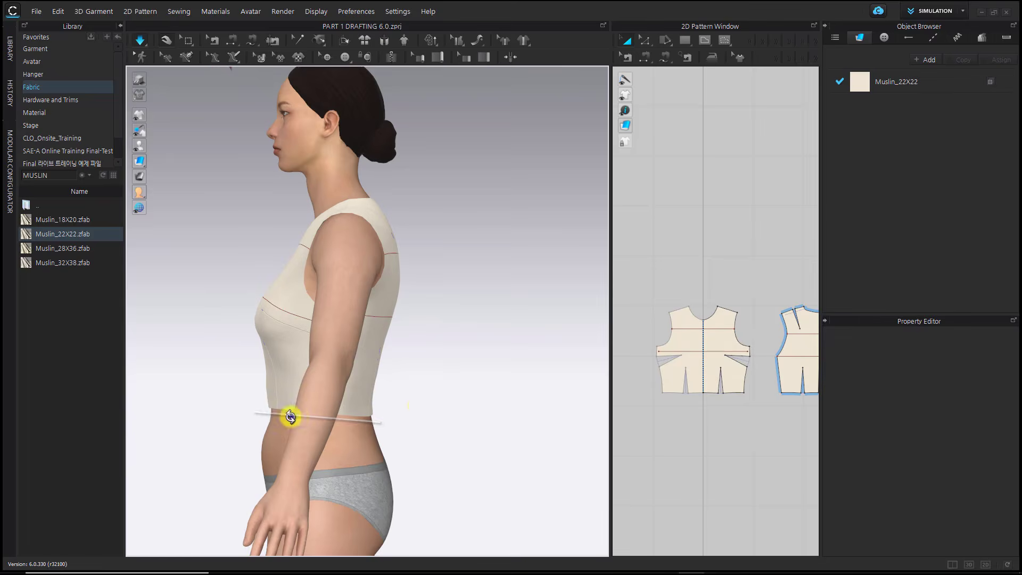
right_click_drag(292, 415, 383, 424)
scroll(421, 417, "down", 3)
scroll(411, 321, "up", 5)
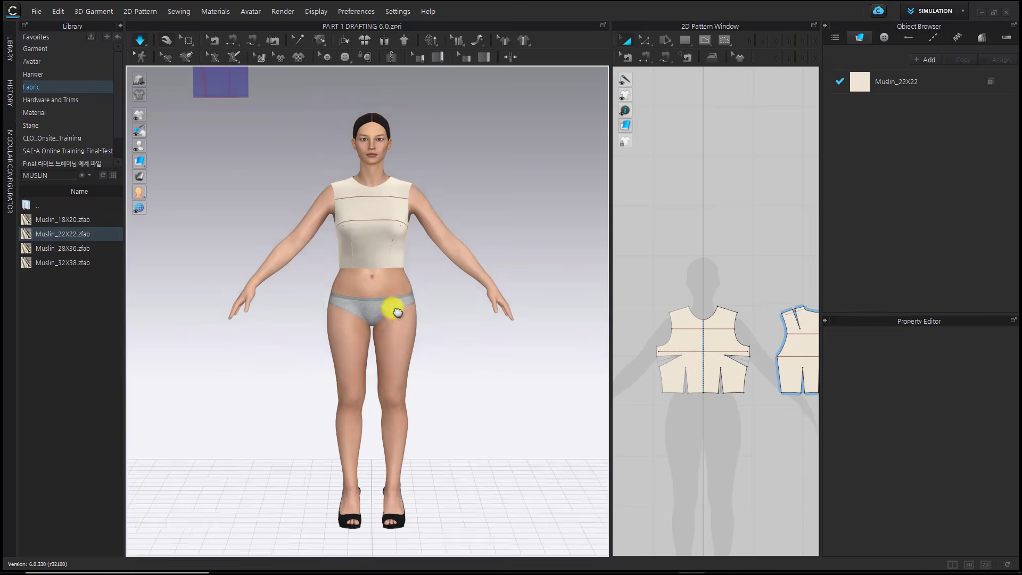
scroll(442, 319, "up", 3)
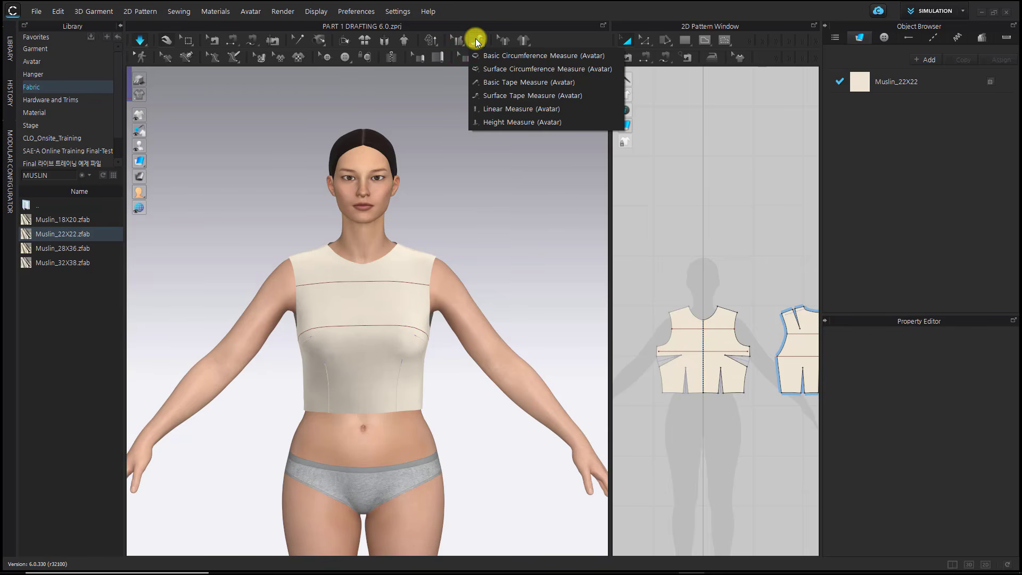
- Draw Surface Tape Measures on the avatar along both shoulders, from each shoulder point to the side neck
left_click(508, 97)
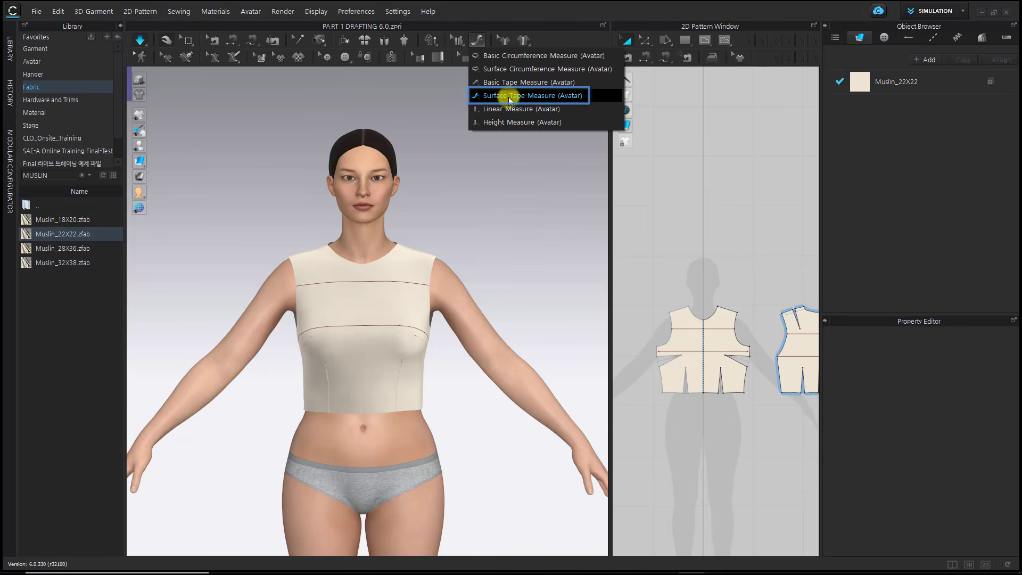
left_click(509, 97)
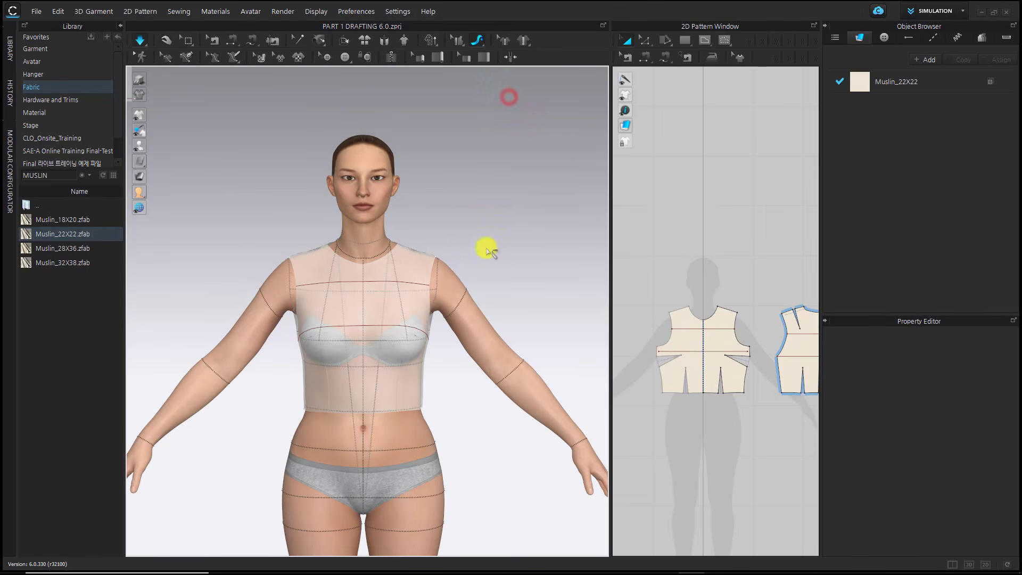
right_click_drag(481, 265, 462, 355)
scroll(463, 355, "up", 6)
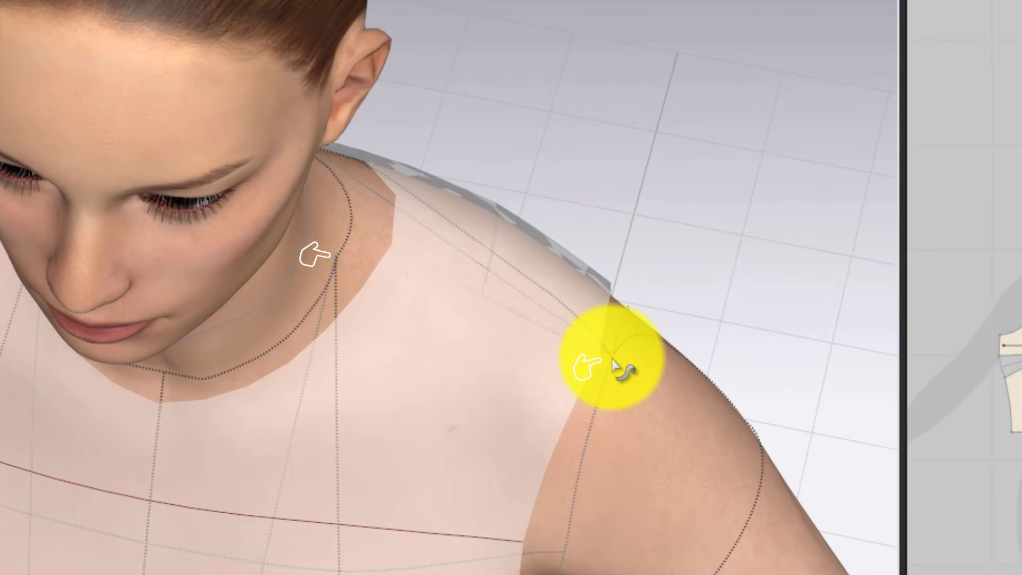
left_click(612, 357)
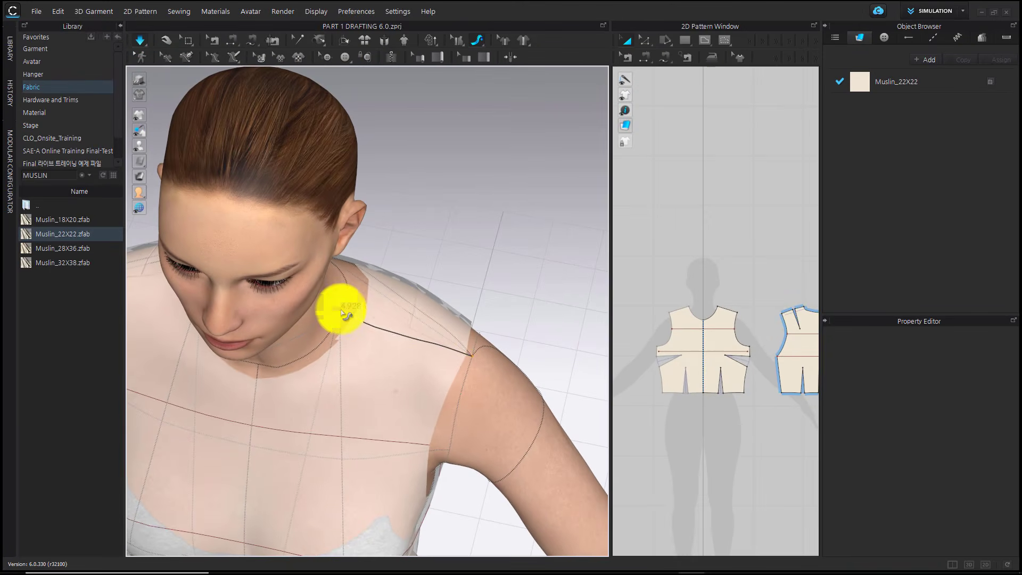
left_click(341, 280)
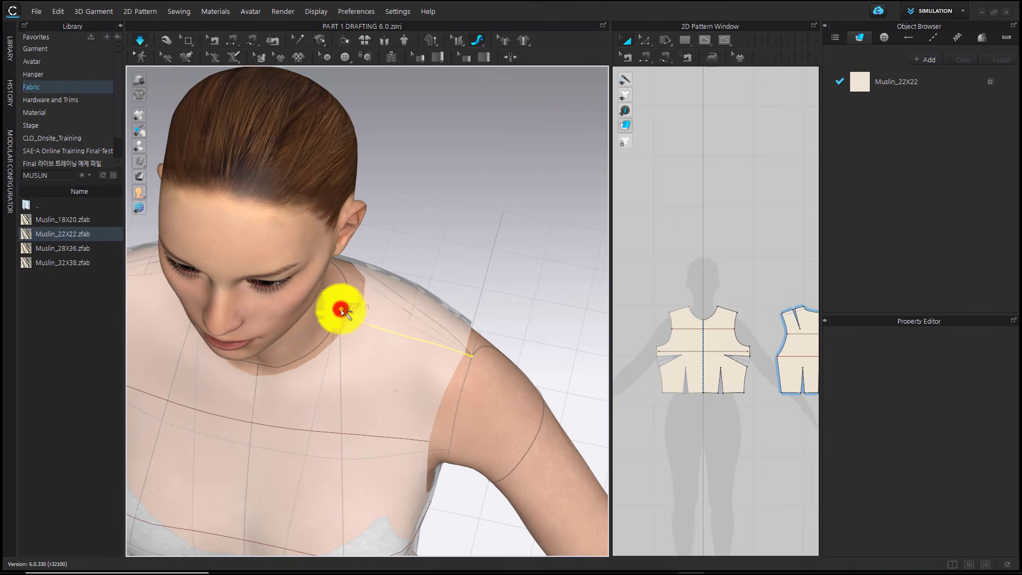
right_click_drag(209, 327, 354, 339)
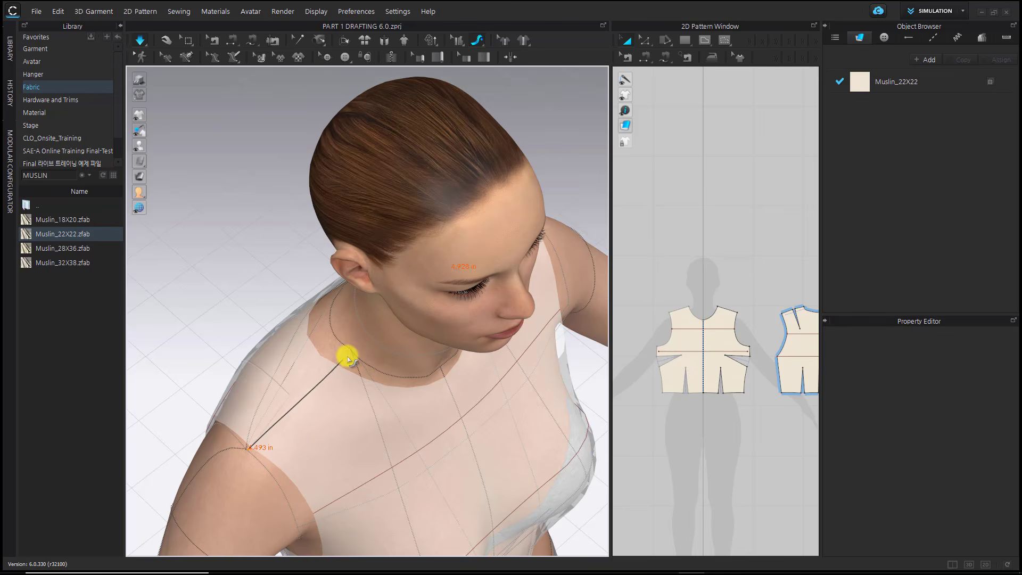
left_click(351, 350)
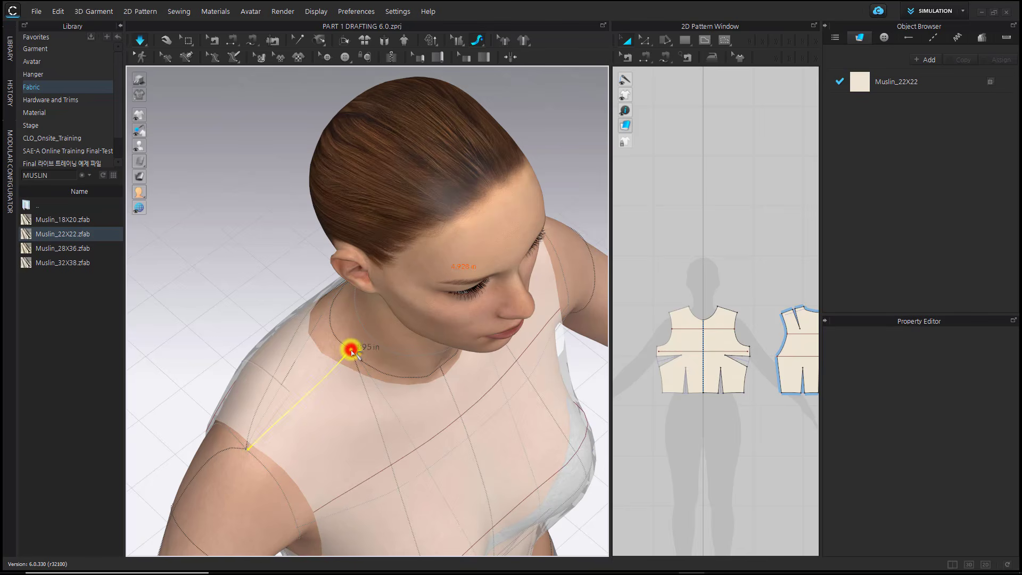
- Attach the bodice's left and right shoulder seams to the matching shoulder tape measures
mouse_move(485, 383)
right_mouse_down()
mouse_move(397, 372)
mouse_move(407, 392)
mouse_move(394, 420)
mouse_move(490, 176)
right_mouse_up()
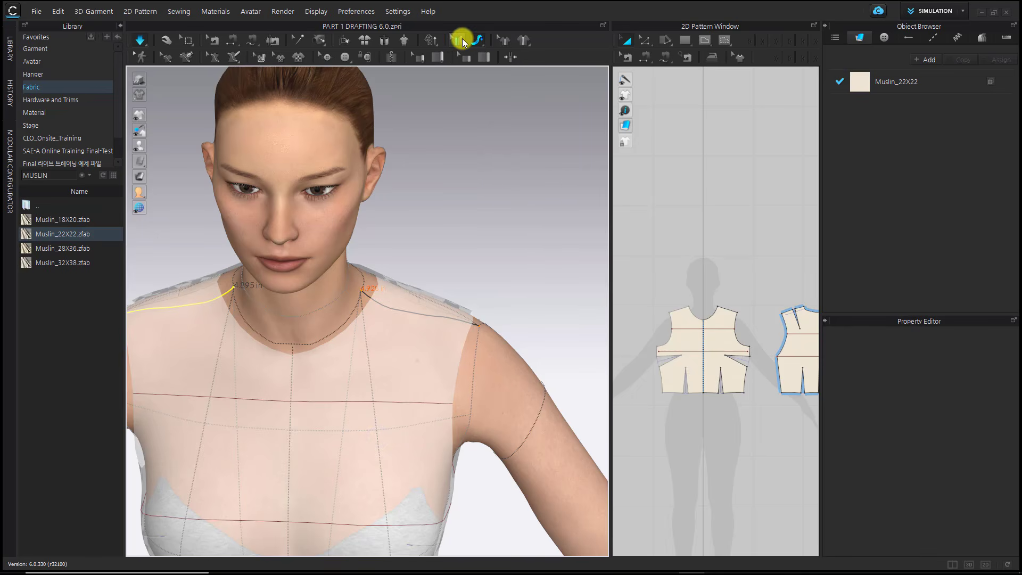
left_click(461, 39)
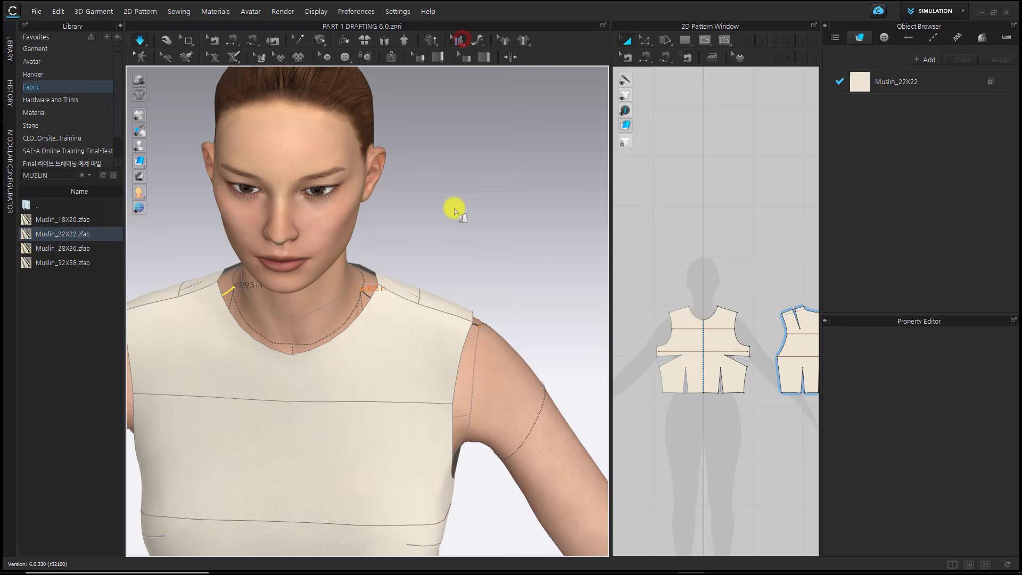
left_click(415, 305)
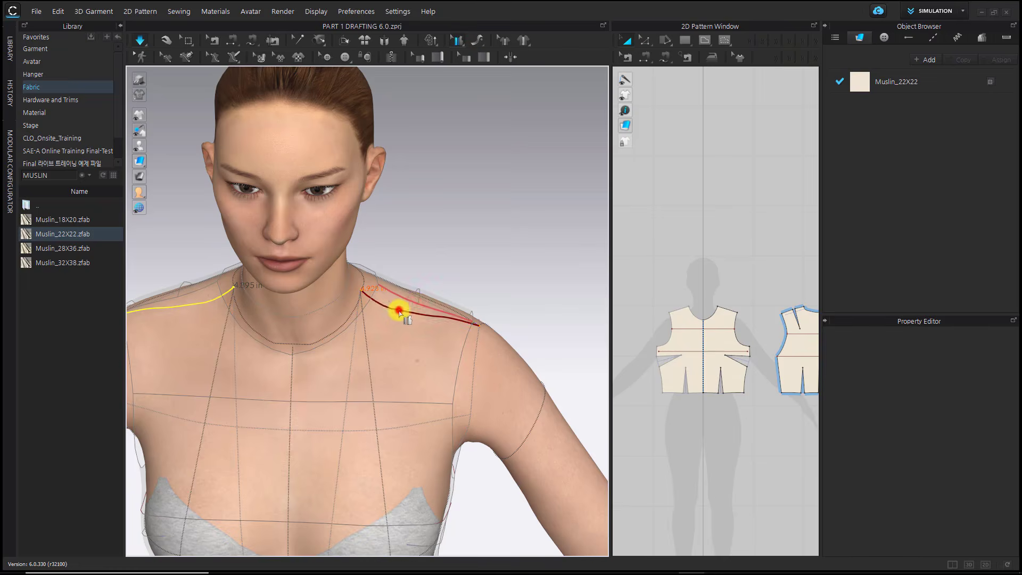
left_click_drag(399, 311, 398, 310)
left_click(188, 300)
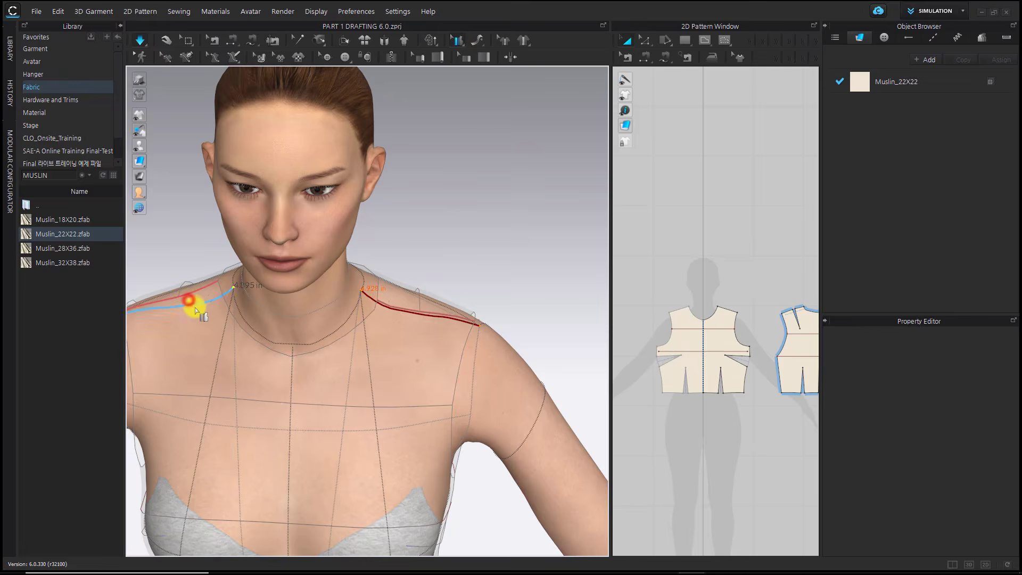
left_click_drag(197, 309, 197, 309)
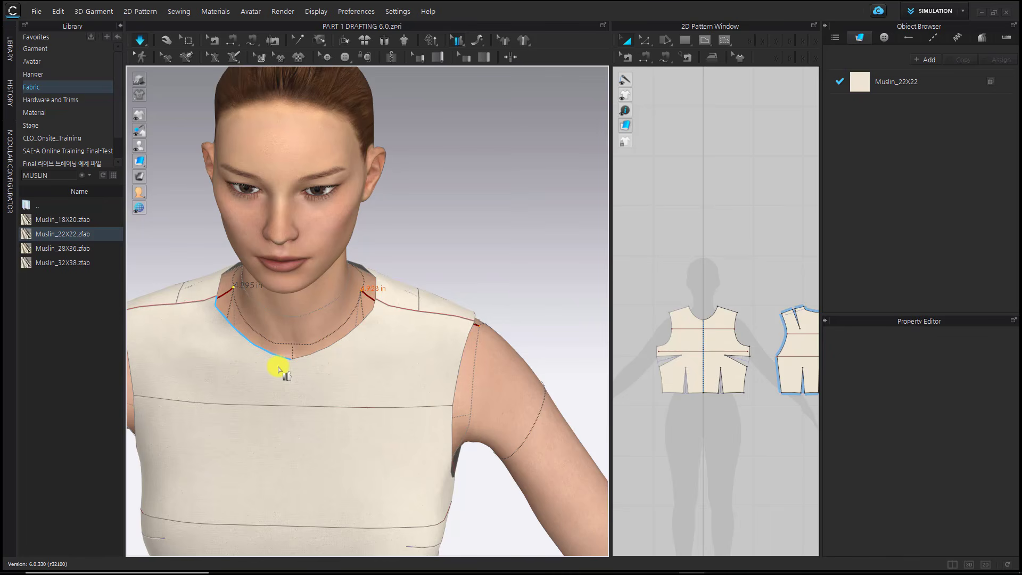
- Resume simulation and pull the front panel down at both sides of the waist to smooth it
scroll(290, 374, "down", 5)
right_click_drag(292, 369, 296, 338)
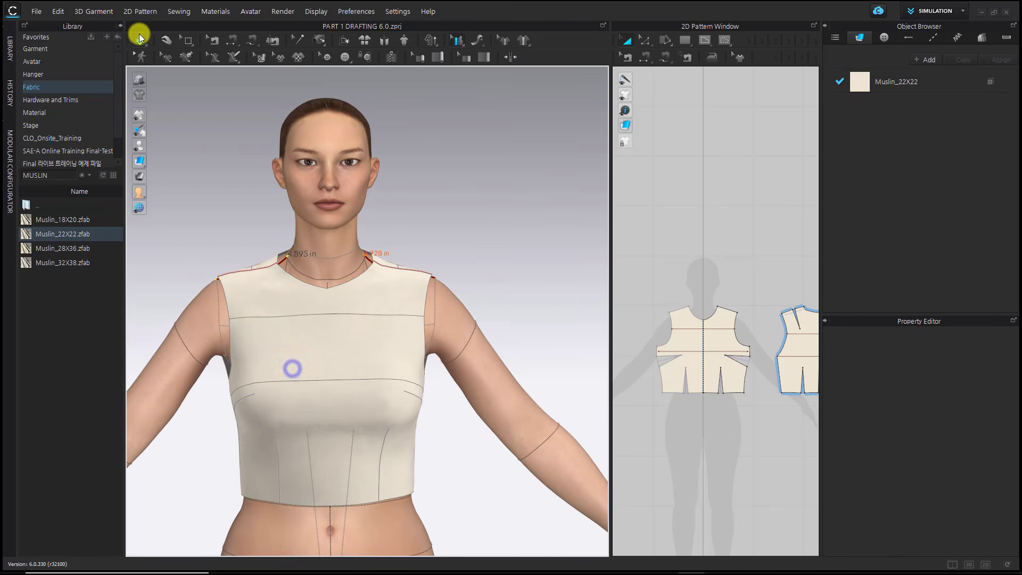
left_click(168, 41)
left_click_drag(273, 360, 242, 459)
left_click_drag(395, 404, 410, 508)
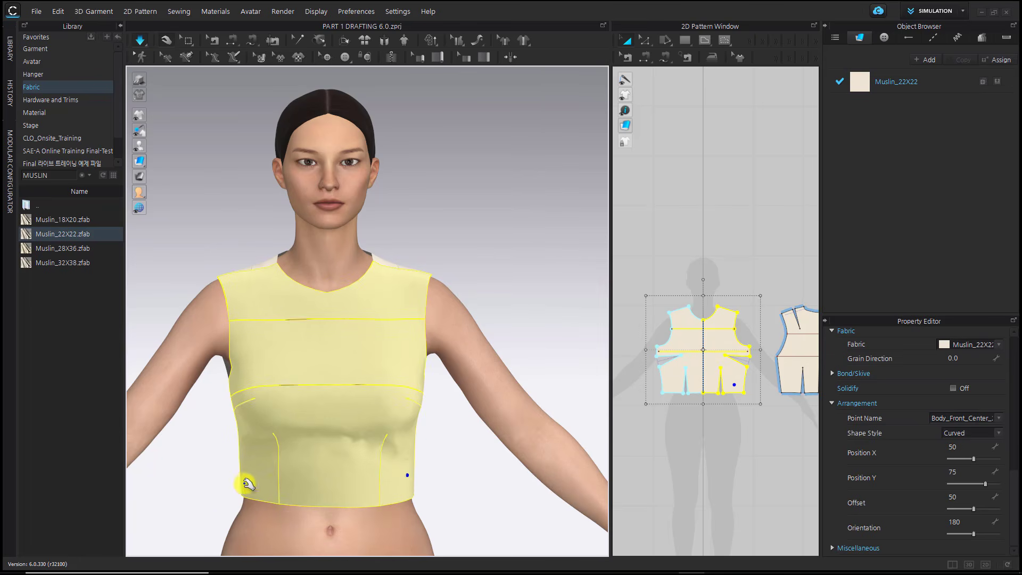
left_click_drag(239, 478, 237, 509)
- Pull the front panel down below the bust from a side view to settle the waist
right_click_drag(288, 431, 398, 430)
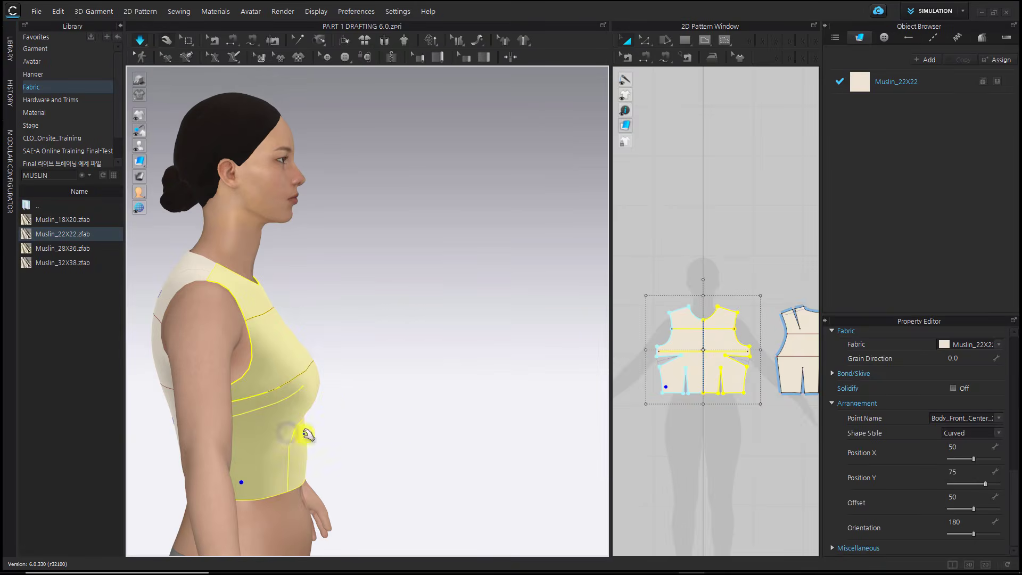
middle_click_drag(306, 433, 368, 377)
mouse_move(368, 376)
right_mouse_down()
mouse_move(394, 359)
mouse_move(374, 361)
right_mouse_up()
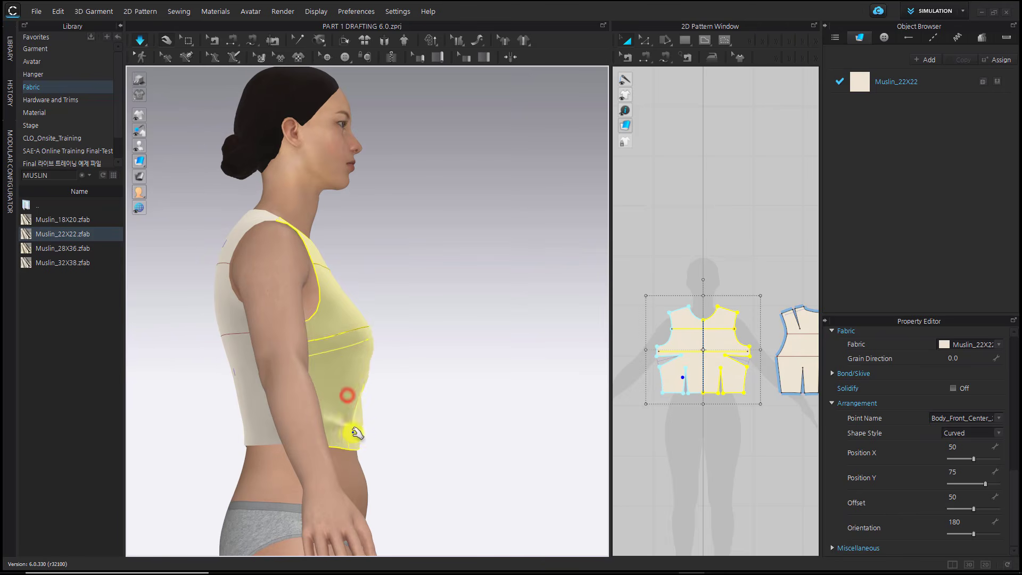
right_click_drag(352, 429, 392, 392)
- Adjust the two back panels near the lower back to settle them on the avatar
mouse_move(399, 430)
right_mouse_down()
mouse_move(422, 417)
mouse_move(401, 424)
mouse_move(461, 440)
mouse_move(541, 438)
mouse_move(502, 433)
mouse_move(489, 443)
mouse_move(388, 427)
right_mouse_up()
left_click(539, 441)
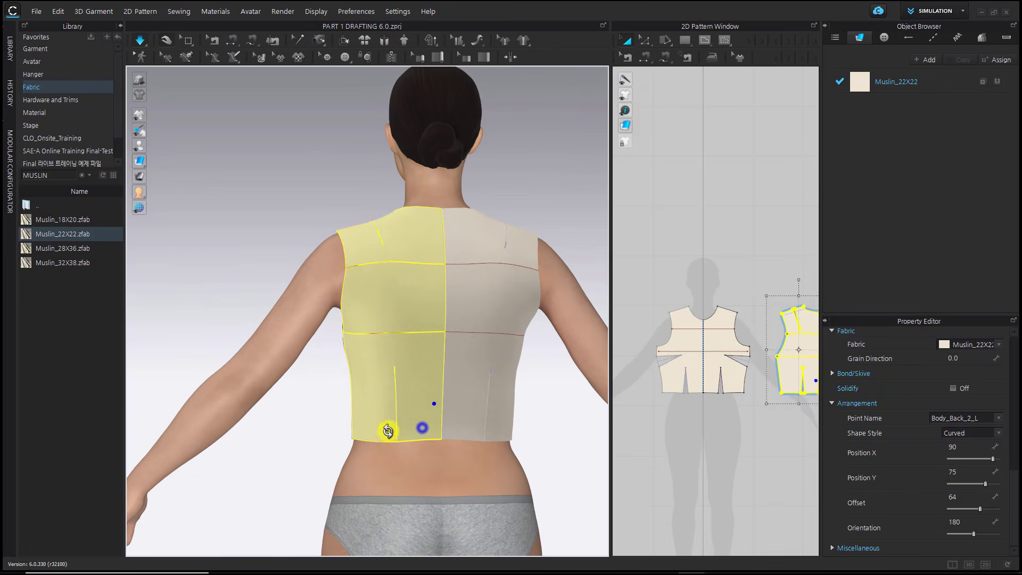
left_click(493, 406)
scroll(515, 430, "up", 2)
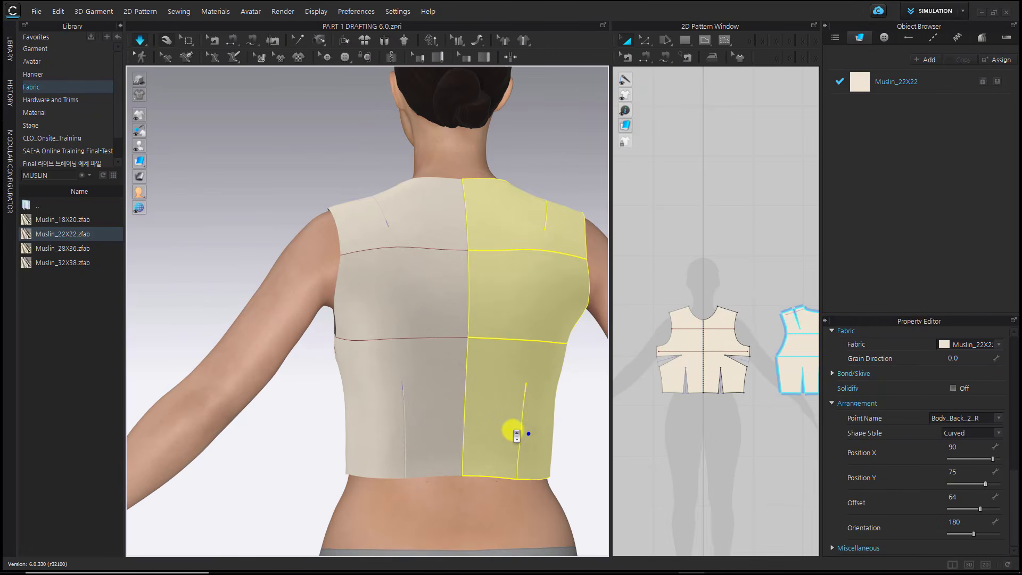
right_click_drag(519, 430, 426, 374)
- Display the garment as translucent and examine the front side bust darts against the avatar's bust
key("2")
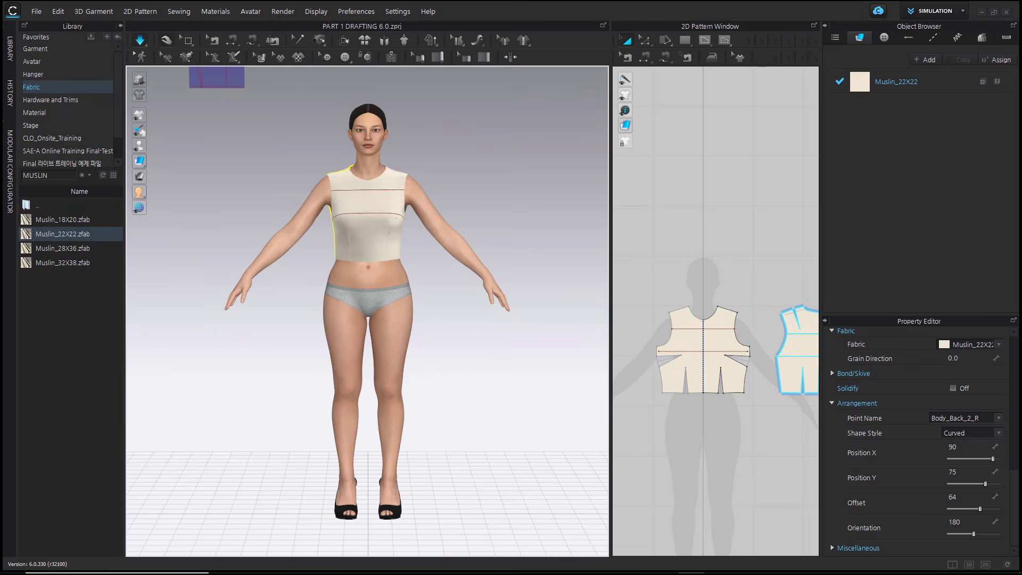
left_click(415, 285)
scroll(424, 287, "up", 5)
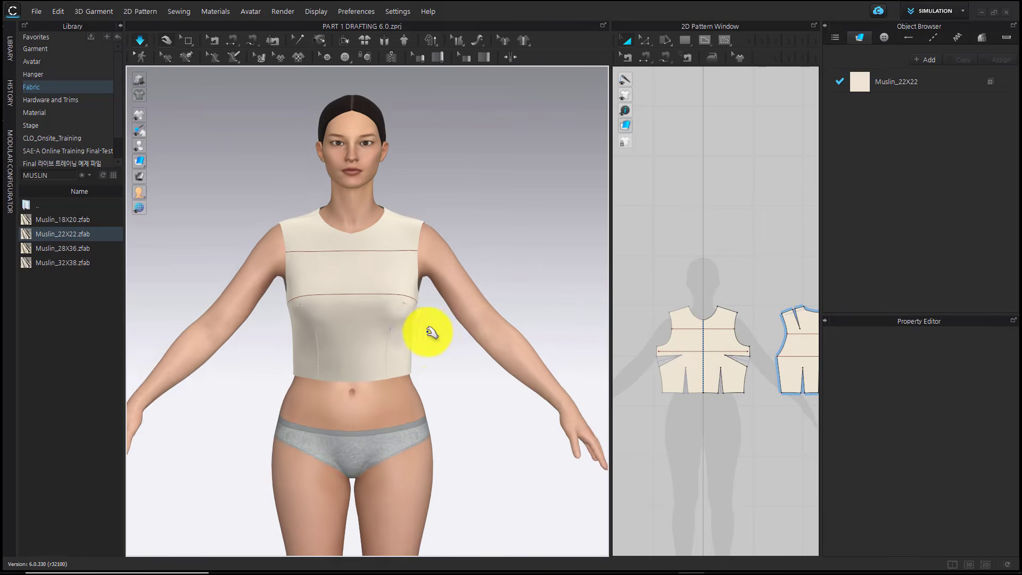
scroll(431, 332, "up", 3)
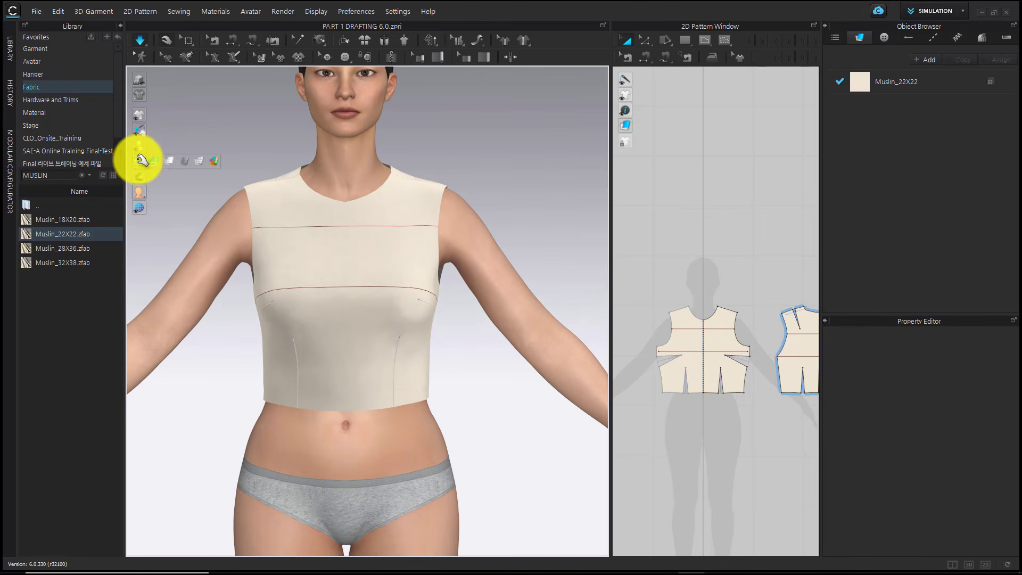
left_click(187, 163)
scroll(468, 388, "up", 4)
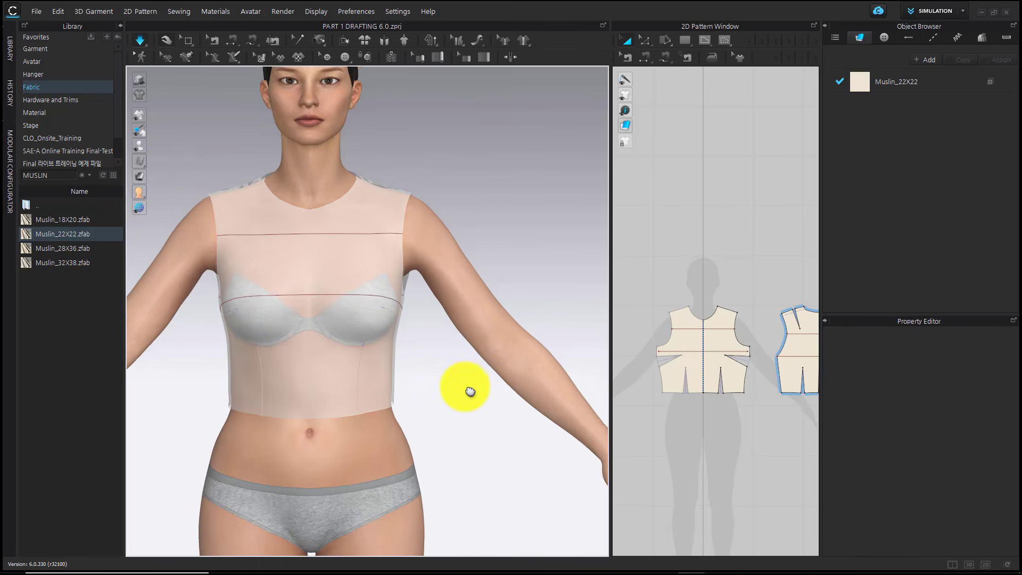
scroll(446, 375, "up", 2)
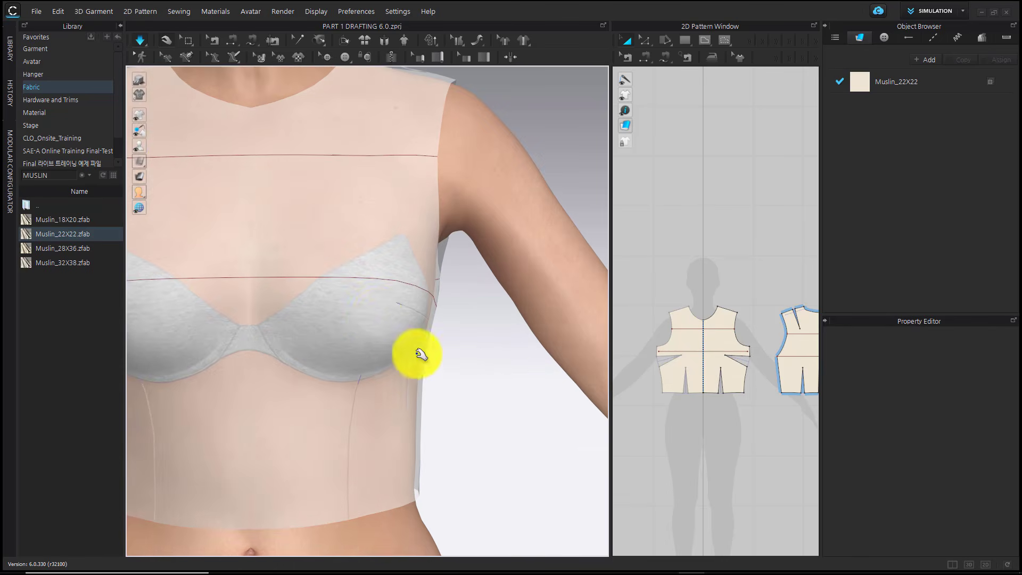
left_click(375, 309)
right_click_drag(520, 349, 498, 351)
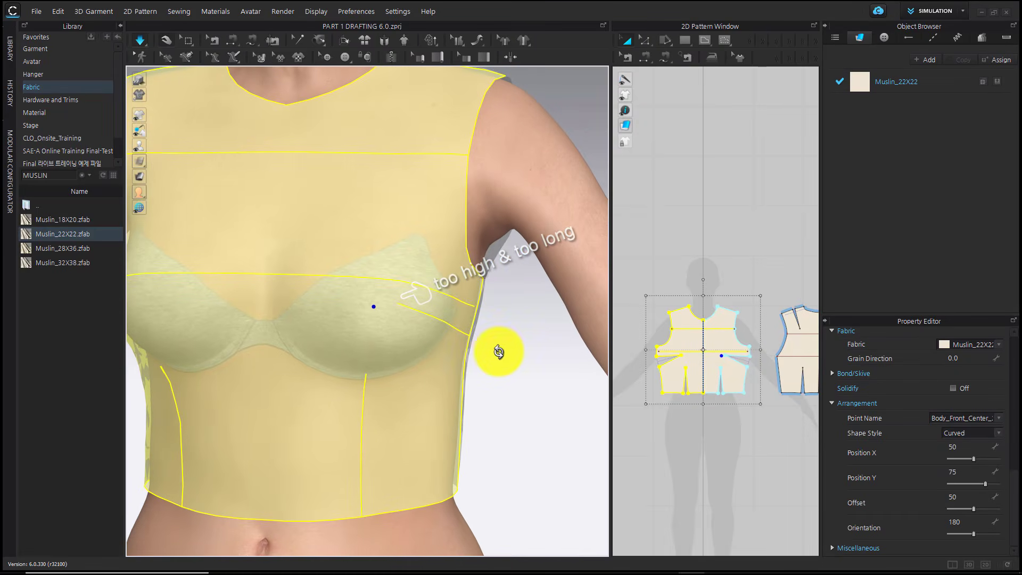
left_click(540, 369)
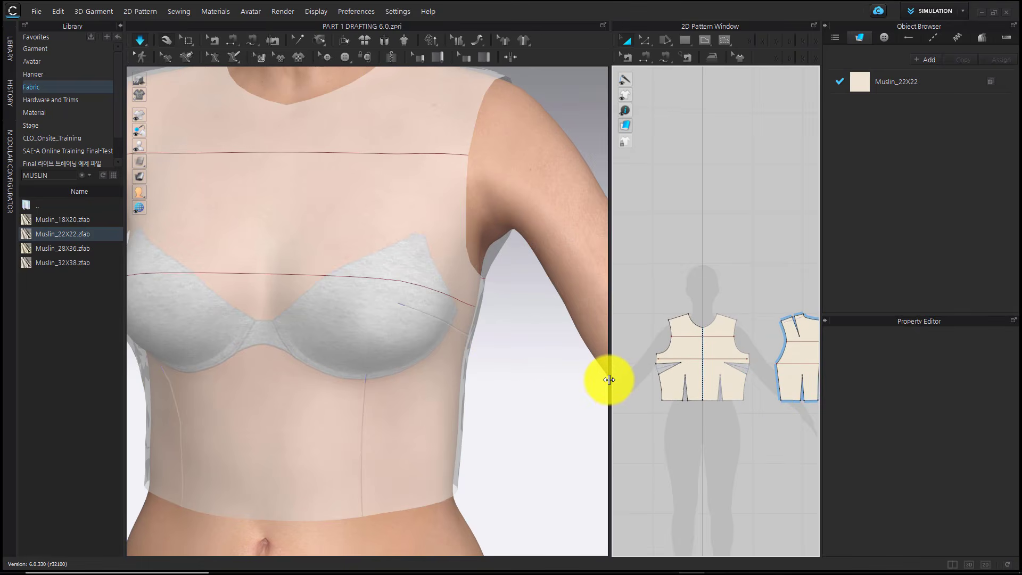
- Enlarge the 2D pattern view and move the front side bust dart's point straight down by 0.5 in
left_click_drag(608, 380, 505, 378)
scroll(721, 442, "up", 2)
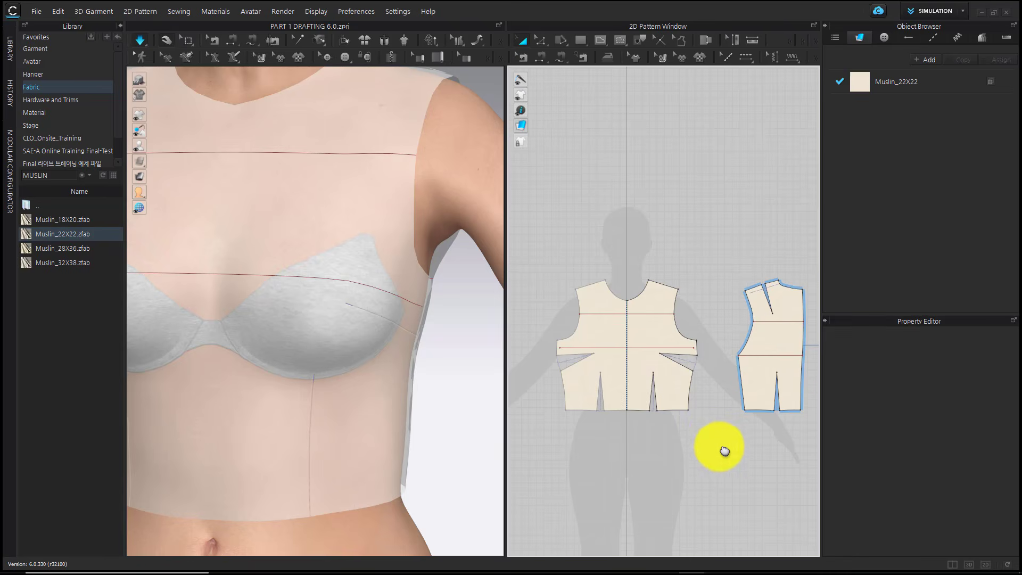
scroll(713, 442, "up", 5)
key("z")
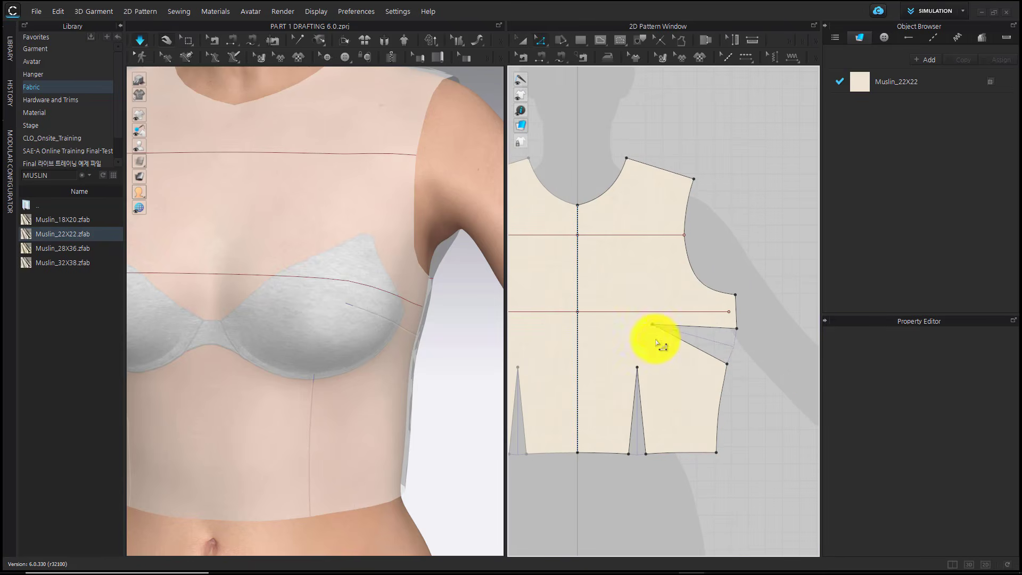
left_click_drag(652, 327, 654, 343)
right_click(654, 343)
type("0")
type(".5")
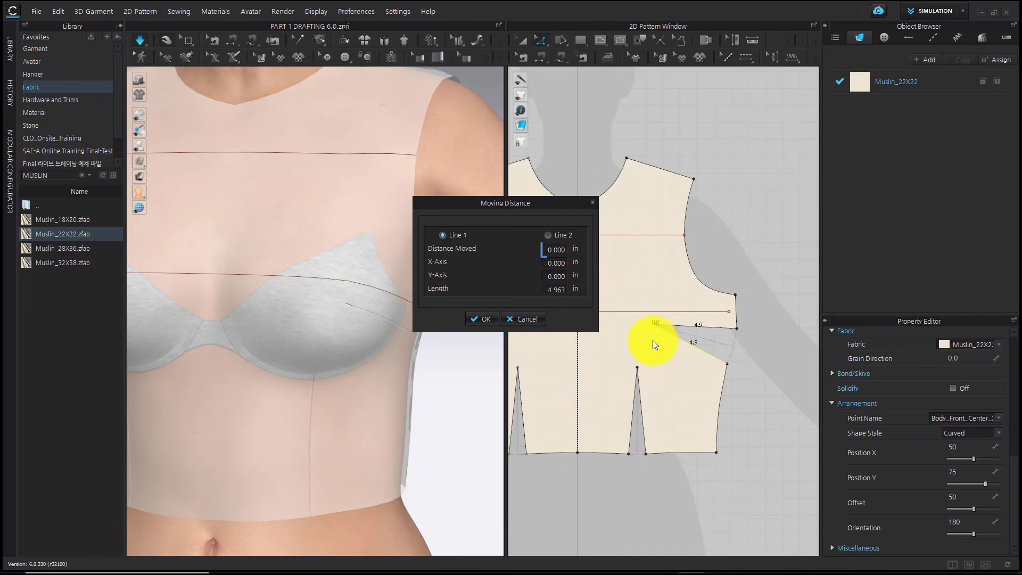
left_click(492, 319)
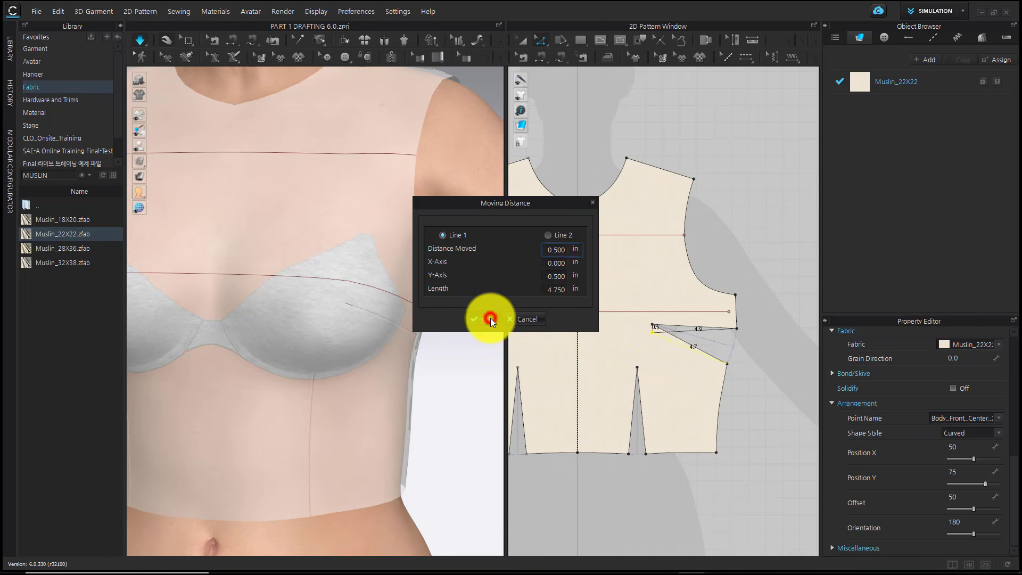
left_click(718, 338)
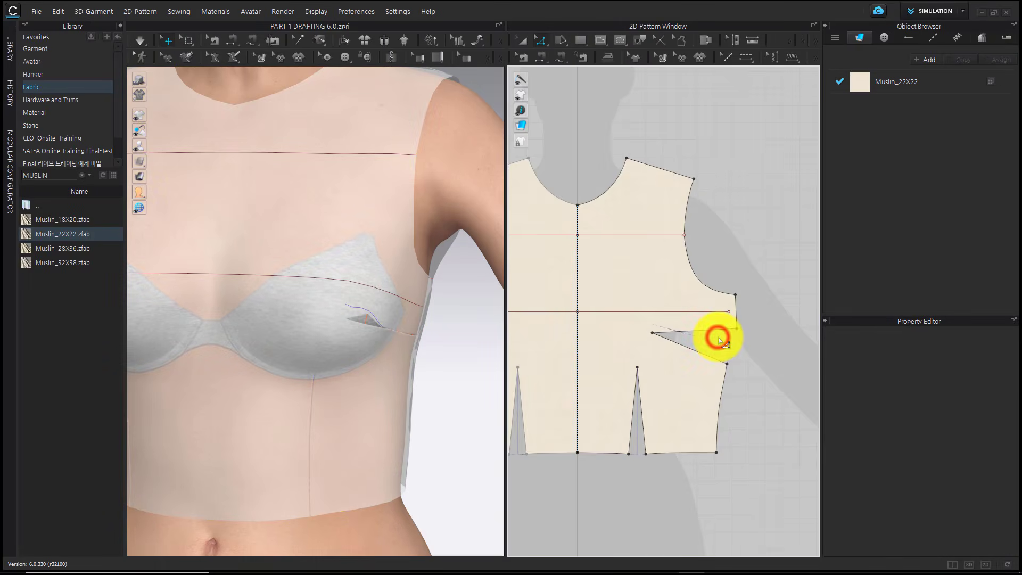
- Shape the dart cap of the front side bust dart, smoothing the folded side seam into a straight line
scroll(716, 337, "up", 3)
left_click(686, 326)
left_click(695, 367, "shift")
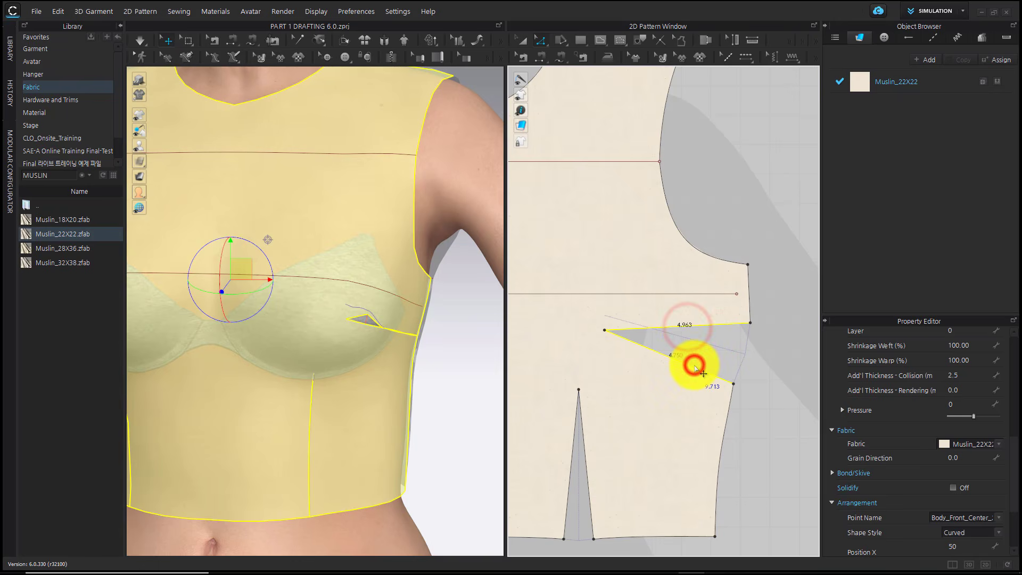
right_click(696, 367)
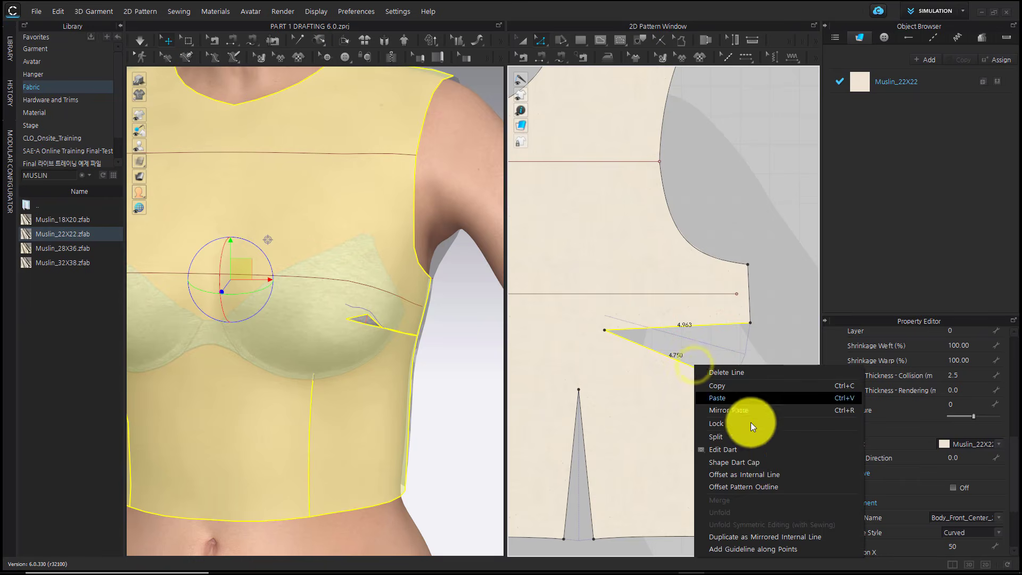
left_click(754, 466)
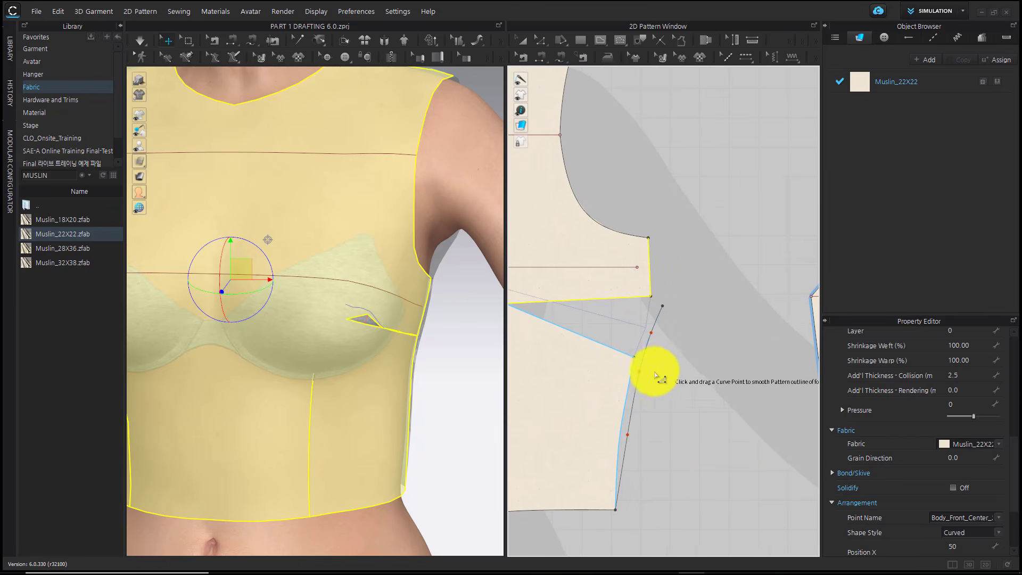
left_click_drag(646, 369, 653, 340)
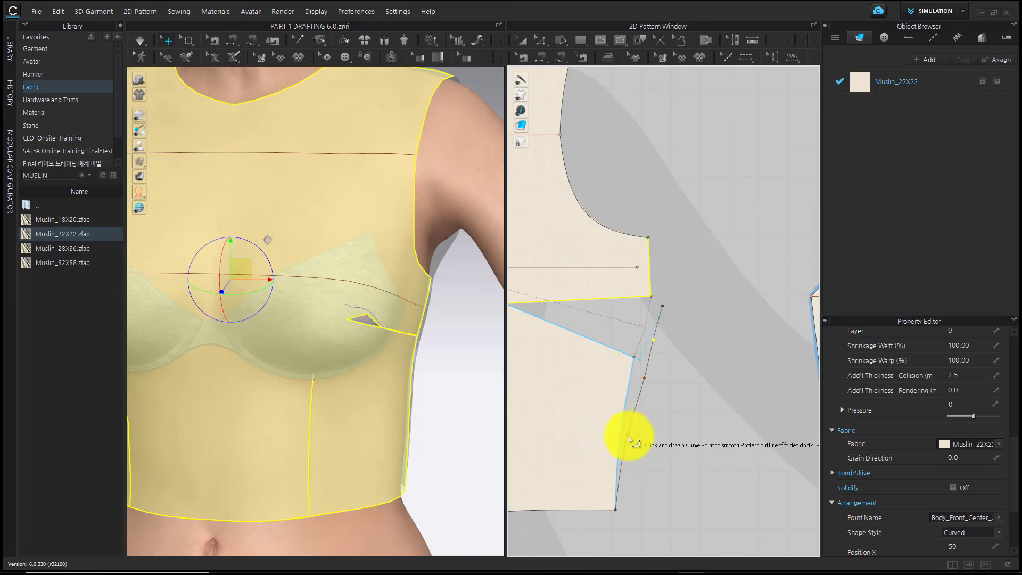
left_click(631, 445)
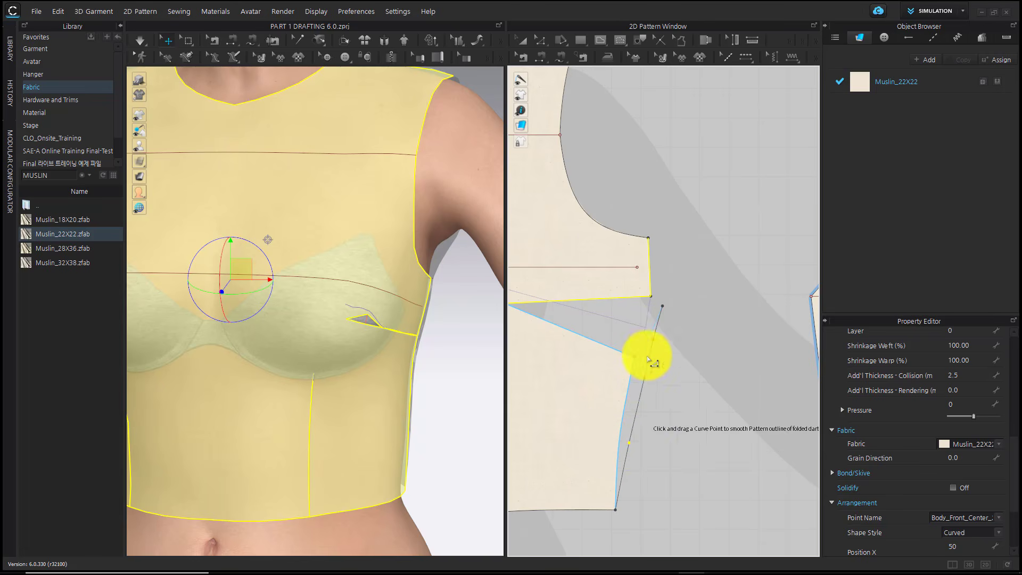
left_click(676, 368)
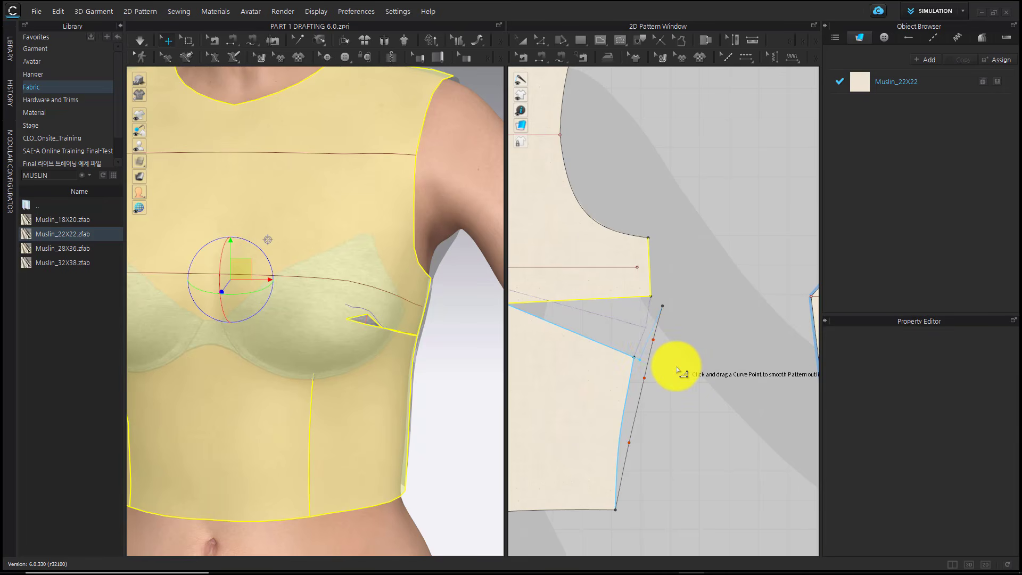
key("Return")
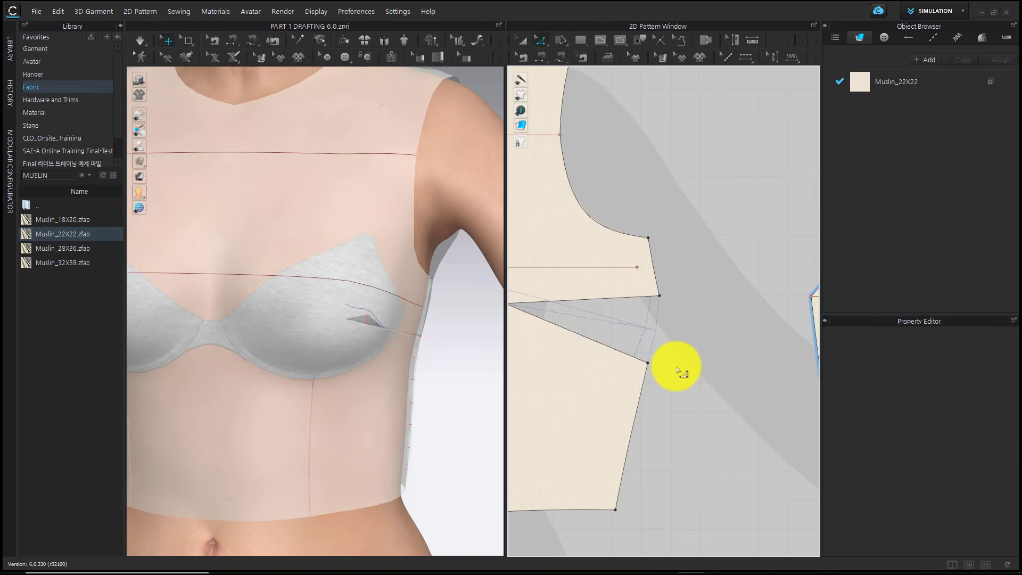
- Compare the lengths of the two reshaped side bust dart legs
left_click(594, 299)
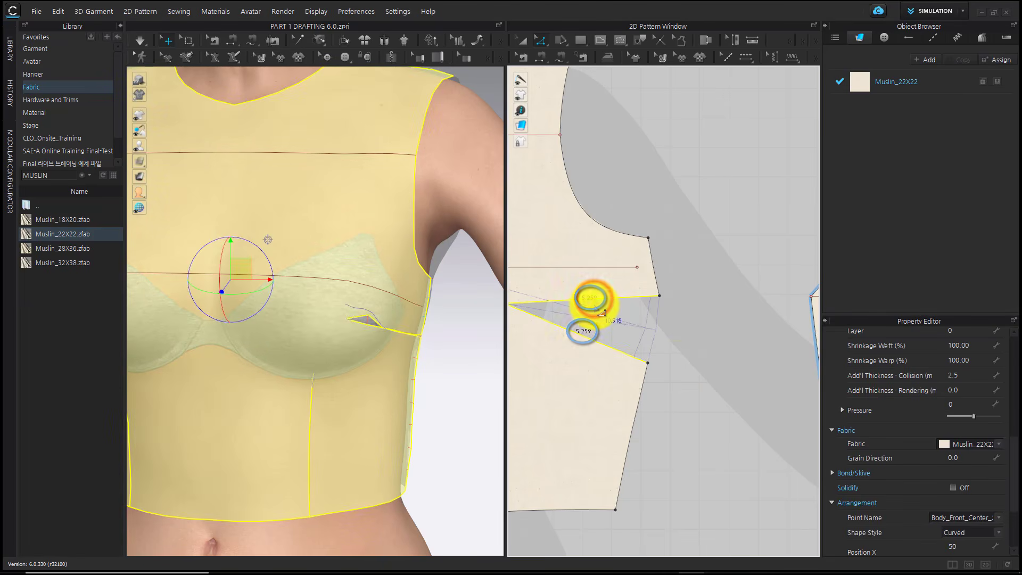
middle_click_drag(617, 328, 676, 343)
left_click(651, 329)
- Move the side bust dart's point 0.75 in back toward the side seam, along the middle of the dart
scroll(631, 328, "up", 4)
scroll(676, 344, "down", 2)
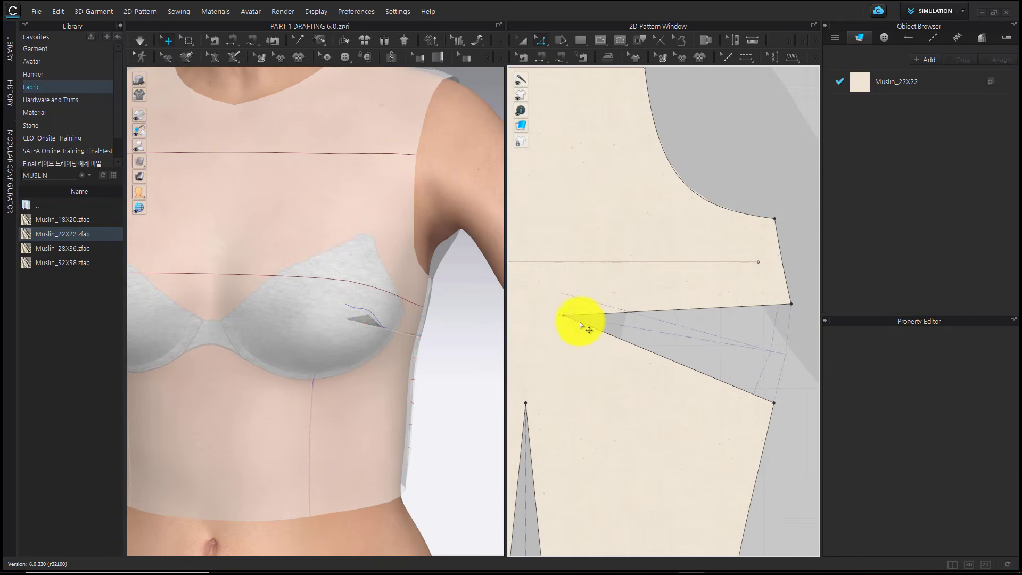
left_click_drag(562, 315, 593, 322)
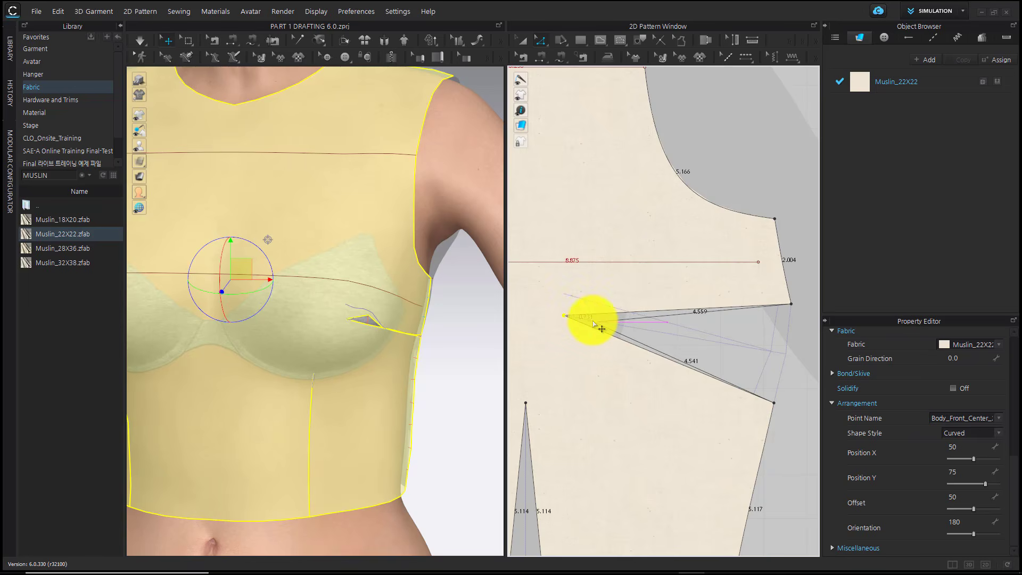
scroll(601, 324, "up", 1)
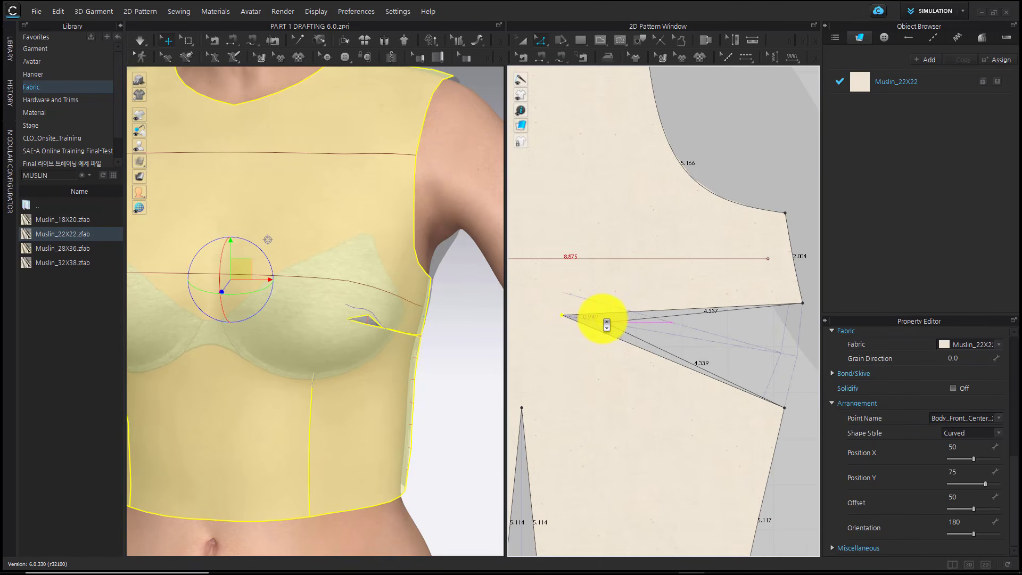
right_click(604, 320)
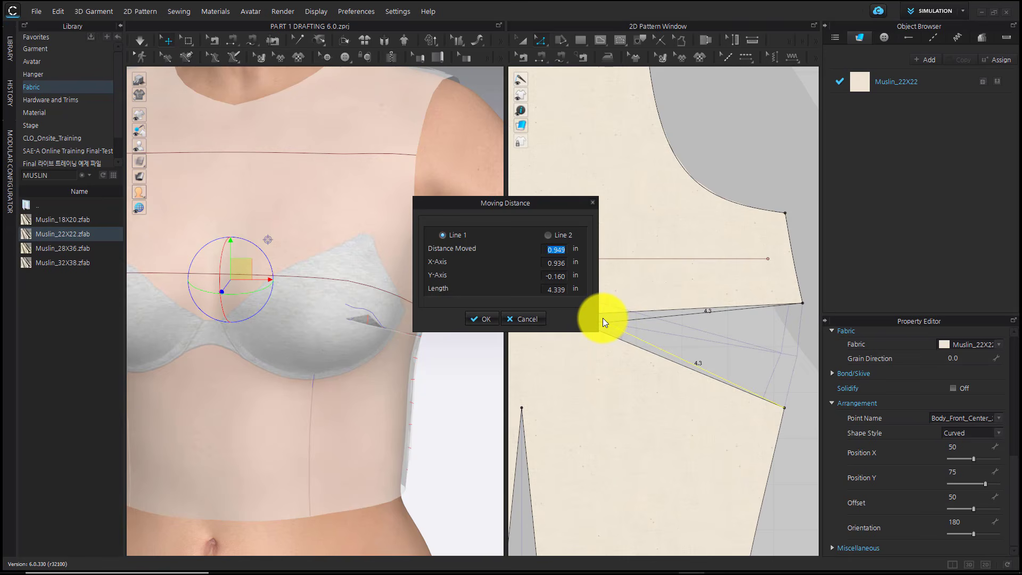
left_click_drag(542, 203, 469, 255)
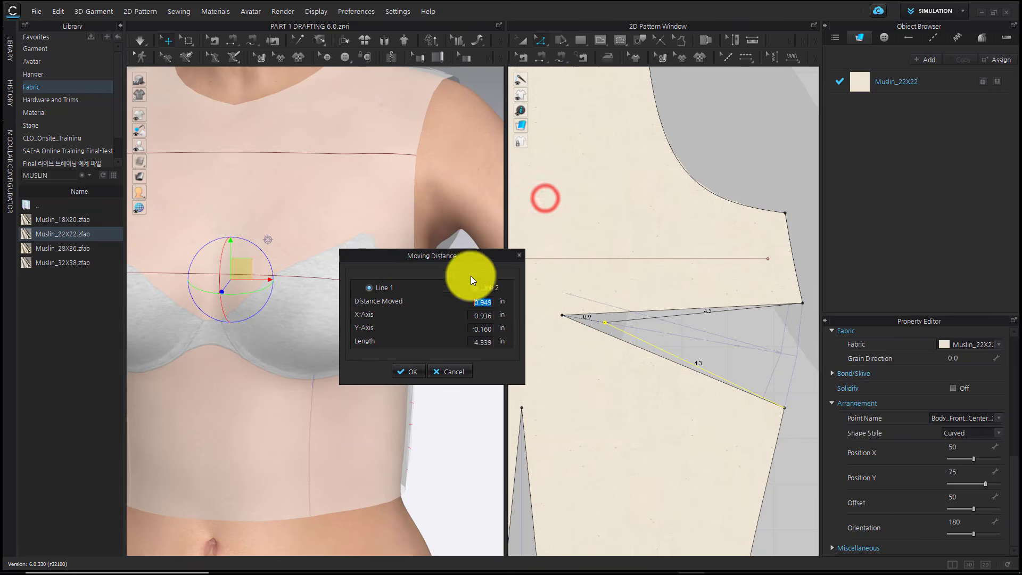
type("0.")
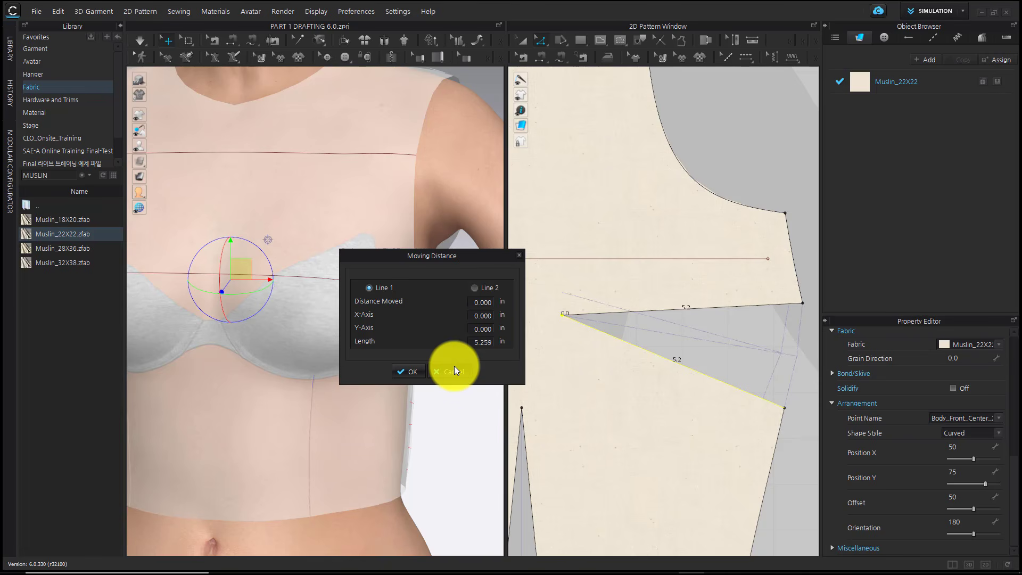
type("75")
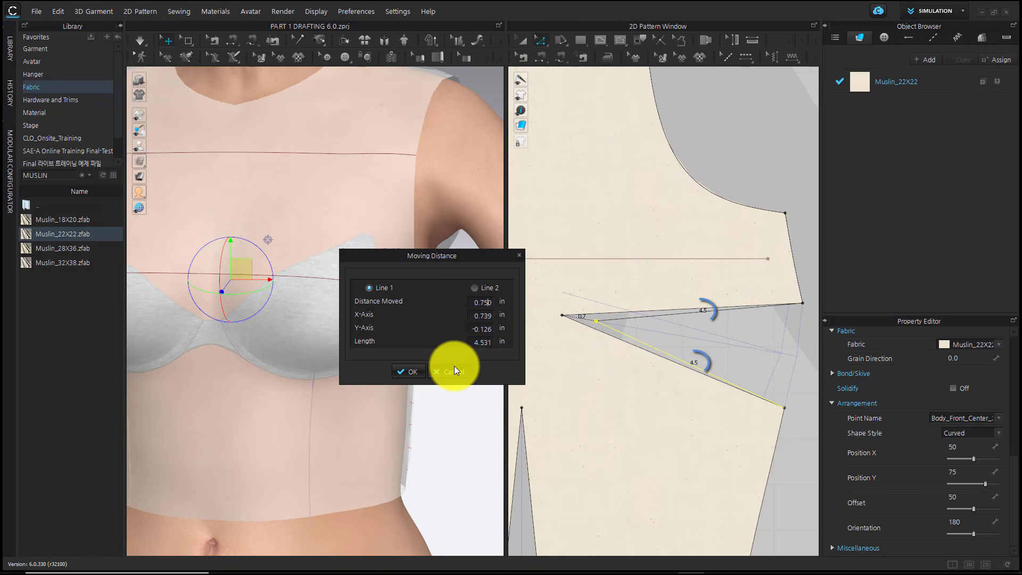
left_click(412, 372)
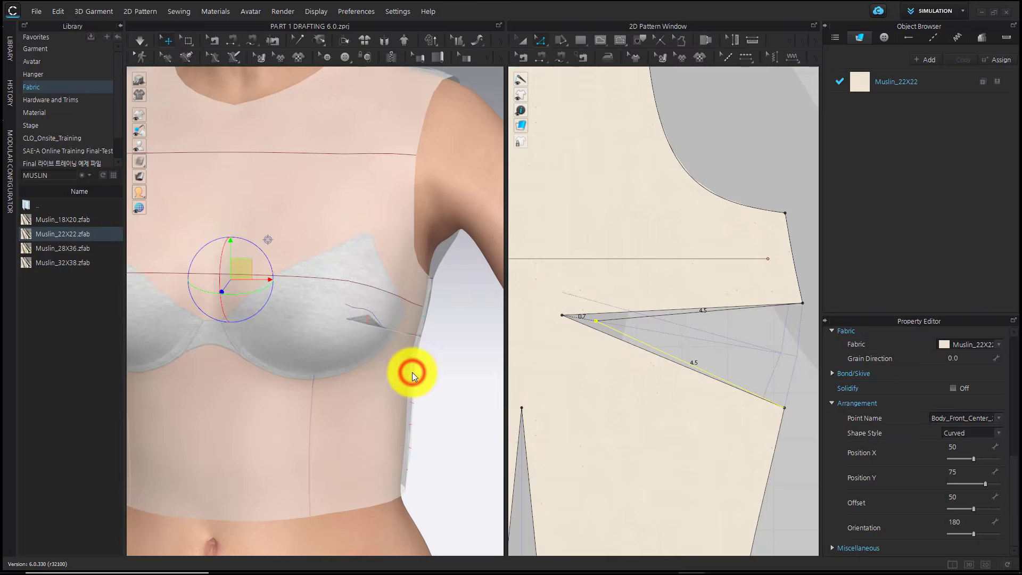
left_click(449, 377)
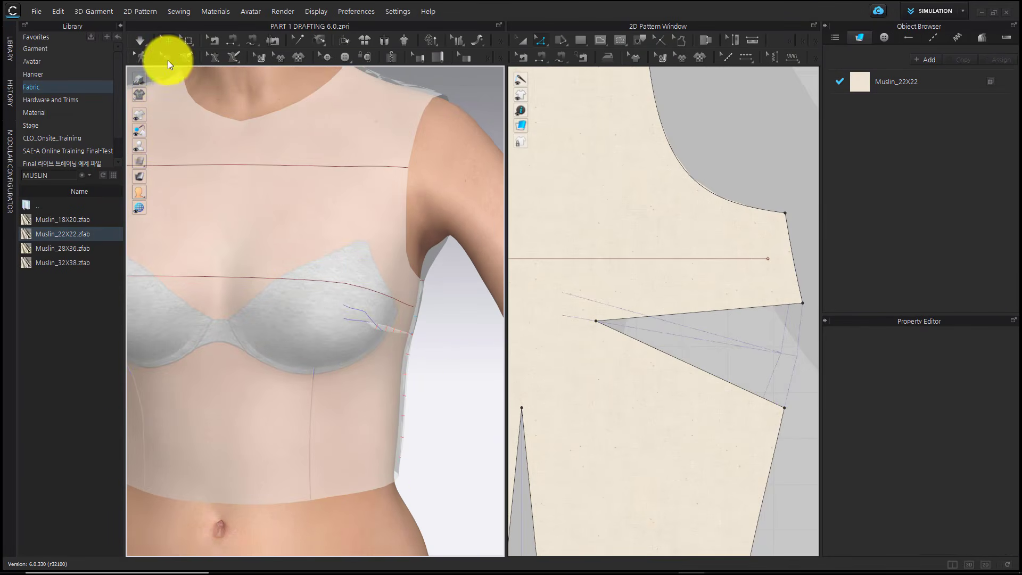
- Simulate the corrected bodice and pull the front panel into place below the bust and at both sides of the waist
left_click(140, 41)
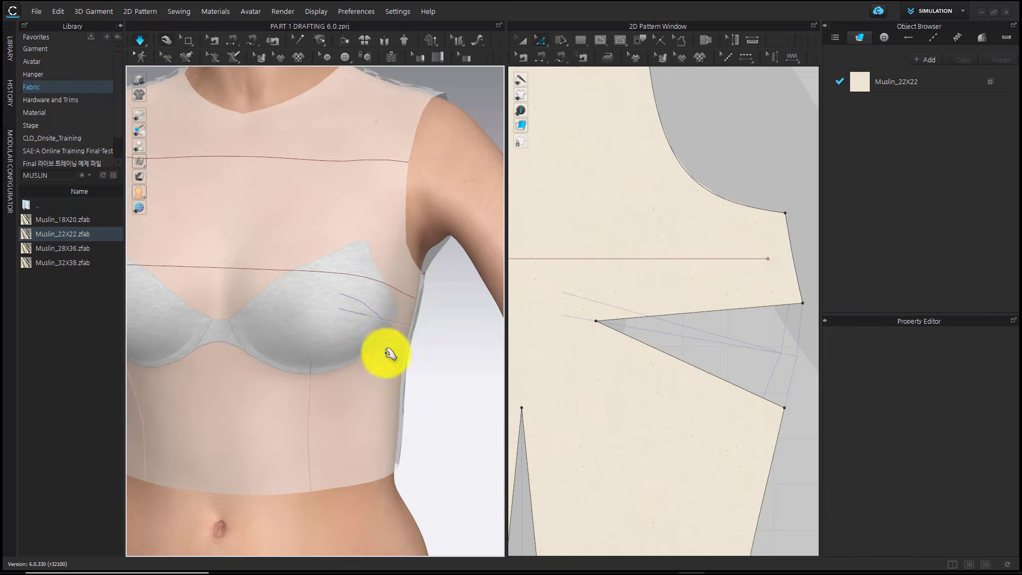
left_click(426, 369)
key("2")
left_click_drag(350, 345, 304, 394)
scroll(314, 410, "down", 1)
middle_click_drag(322, 411, 416, 406)
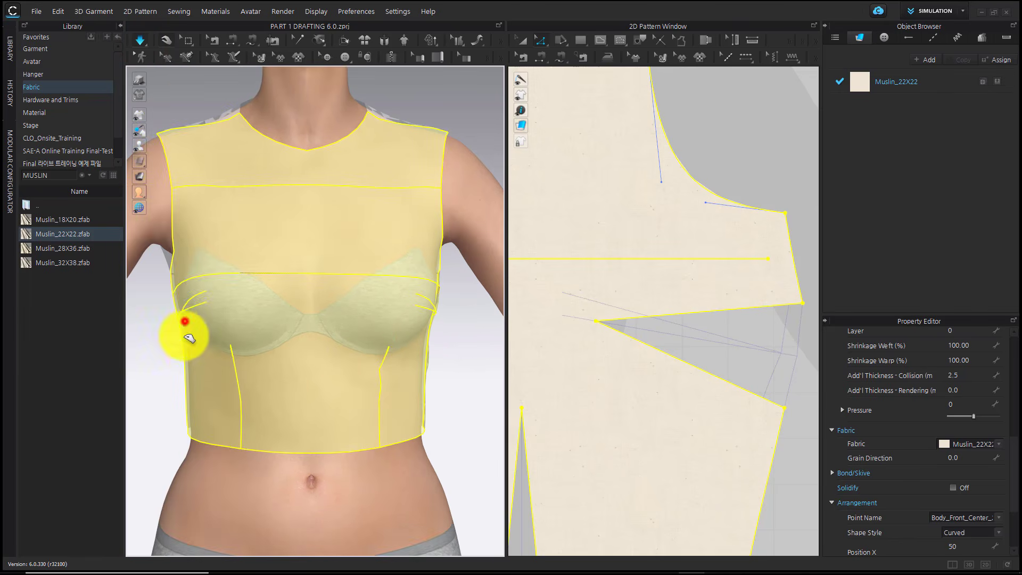
left_click_drag(185, 336, 283, 408)
left_click_drag(399, 435, 372, 452)
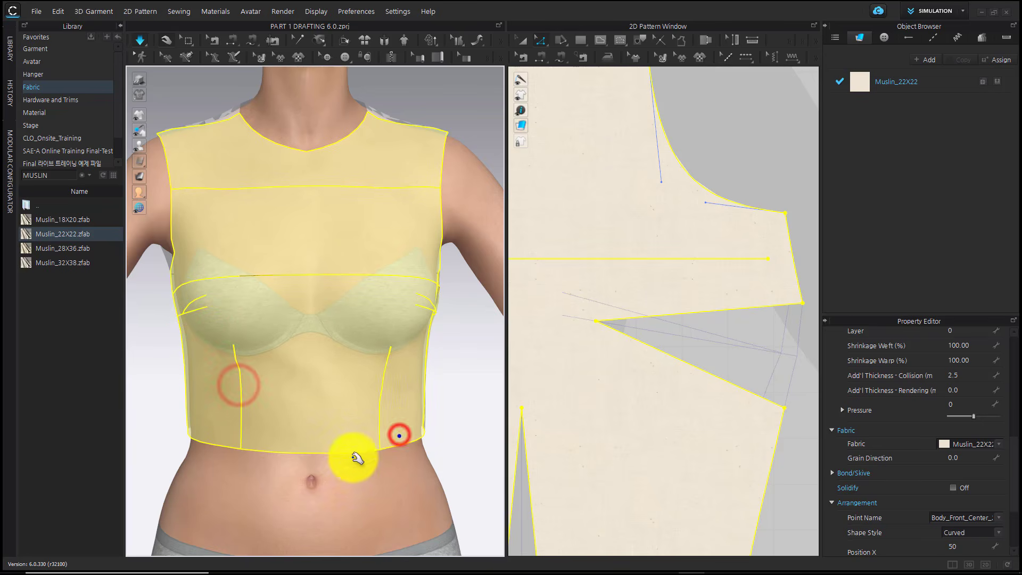
left_click_drag(201, 426, 196, 444)
- Pull the front panel down between bust and waist from a side view while the simulation runs
right_click_drag(270, 449, 161, 445)
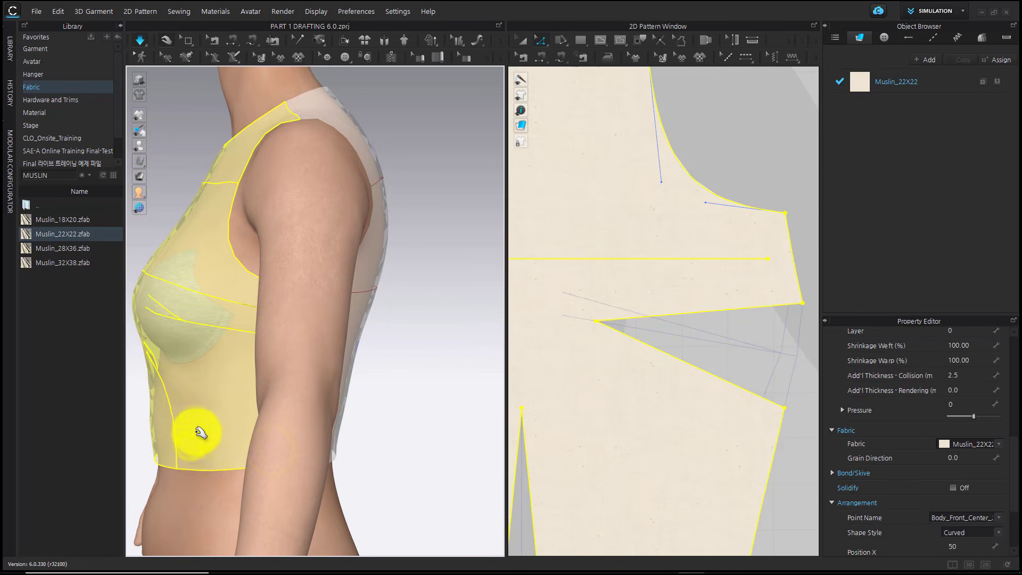
scroll(197, 432, "down", 1)
middle_click_drag(197, 432, 190, 397)
right_click_drag(214, 392, 203, 376)
left_click_drag(205, 347, 206, 382)
left_click_drag(275, 366, 288, 411)
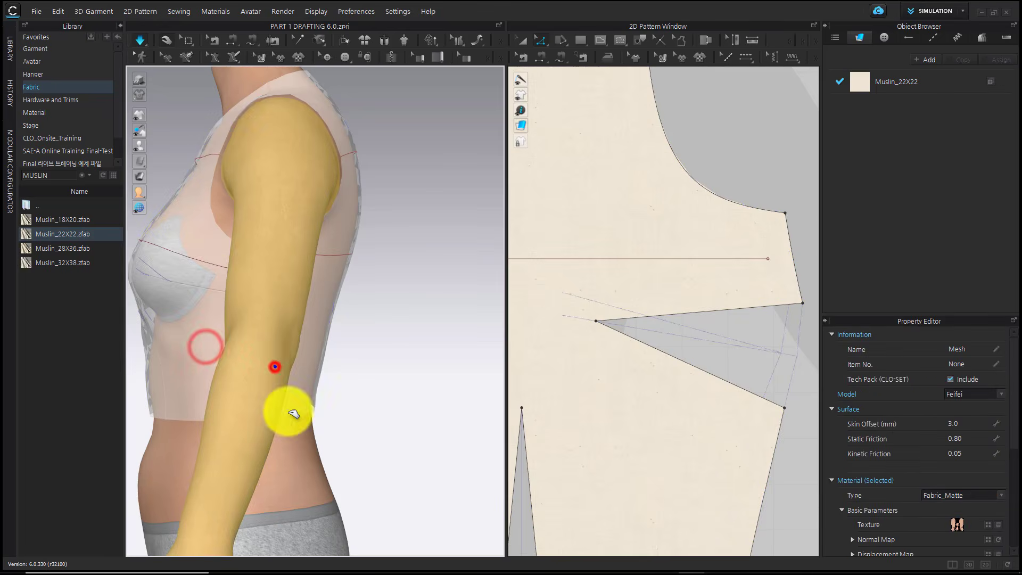
- Tug the back panels near the lower back to settle them on the avatar
right_click_drag(336, 438, 251, 427)
middle_click_drag(426, 411, 290, 420)
right_click_drag(383, 413, 434, 429)
middle_click_drag(433, 429, 248, 430)
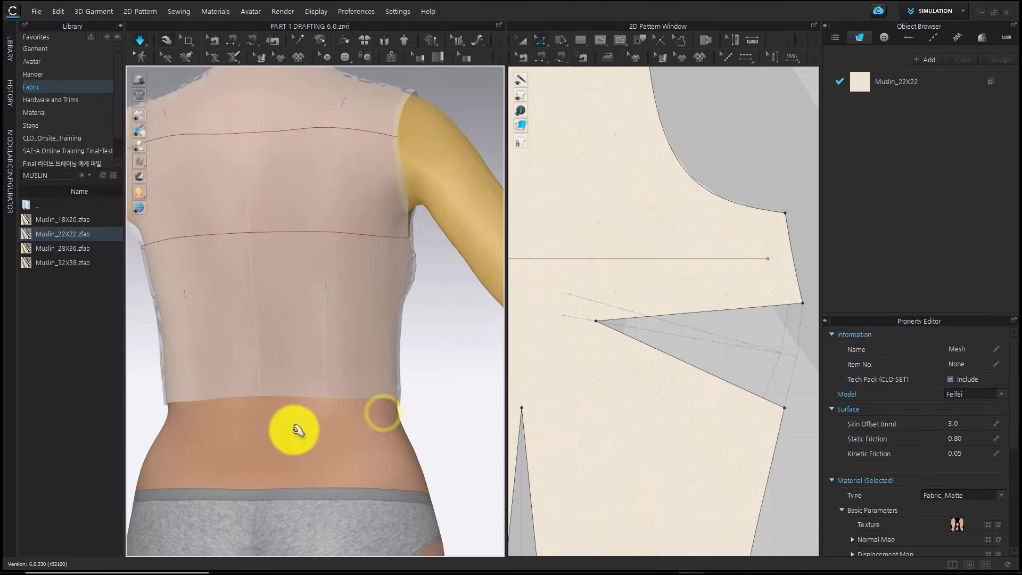
scroll(296, 430, "down", 2)
left_click(301, 299)
left_click(278, 346)
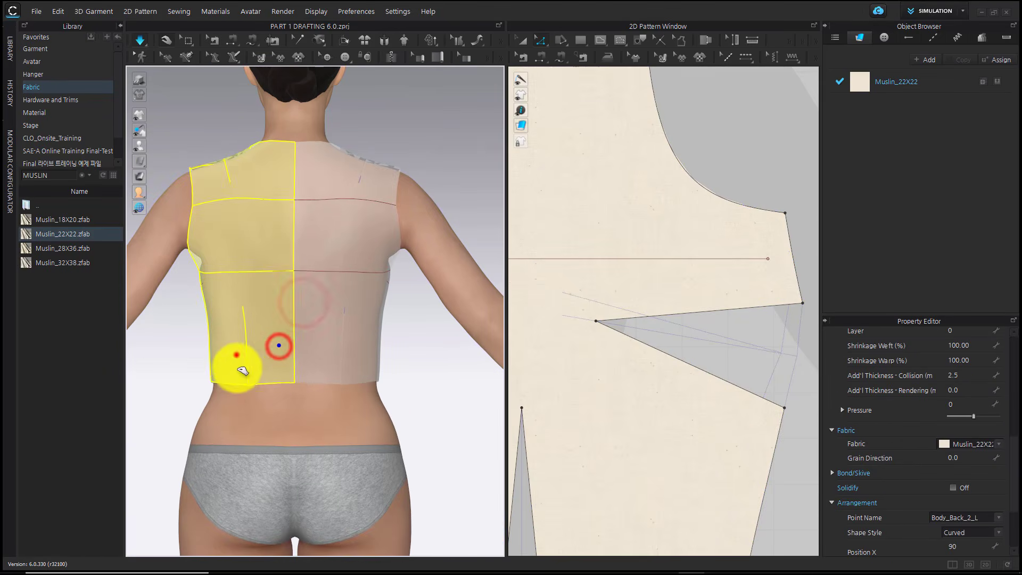
- Switch the garment from translucent to the opaque textured display in the front view
right_click_drag(319, 440, 366, 443)
scroll(352, 448, "down", 1)
key("2")
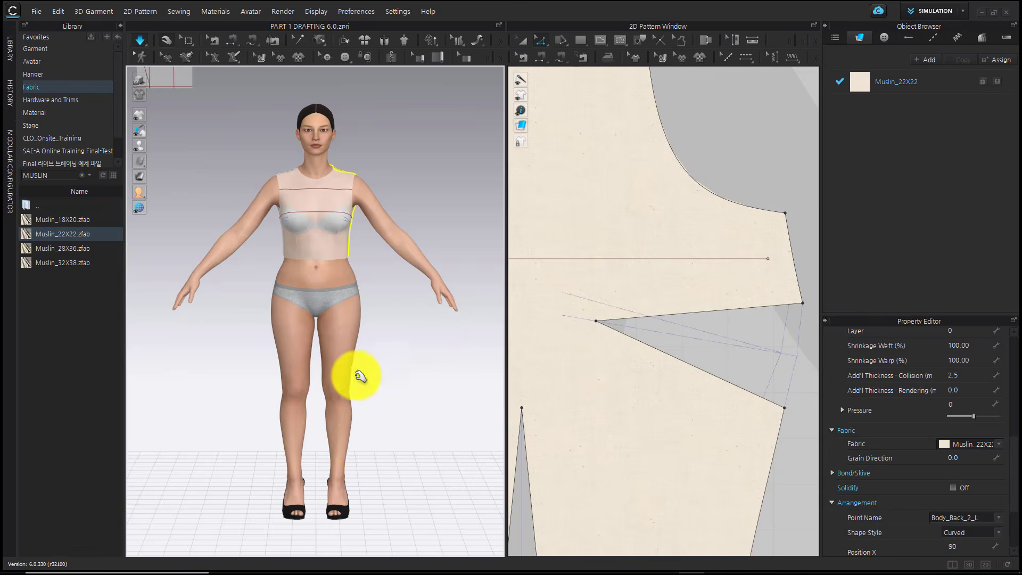
scroll(358, 376, "up", 5)
mouse_move(142, 160)
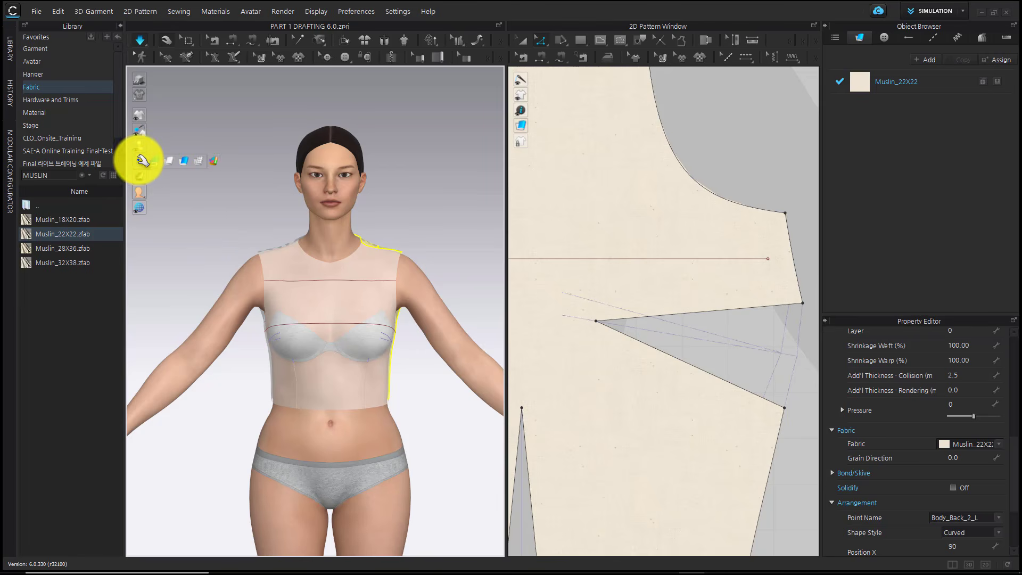
left_click(184, 160)
left_click(441, 248)
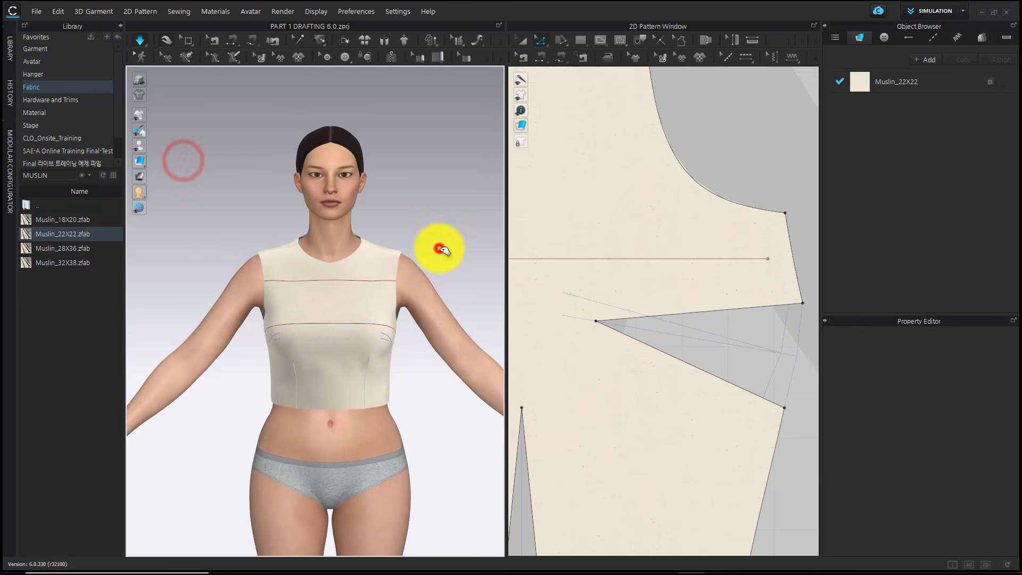
- Hide the avatar and examine the bodice's darts and seams from the side and the back
right_click_drag(456, 413, 327, 408)
key("6")
scroll(351, 394, "up", 3)
middle_click_drag(353, 324, 348, 393)
scroll(349, 393, "up", 3)
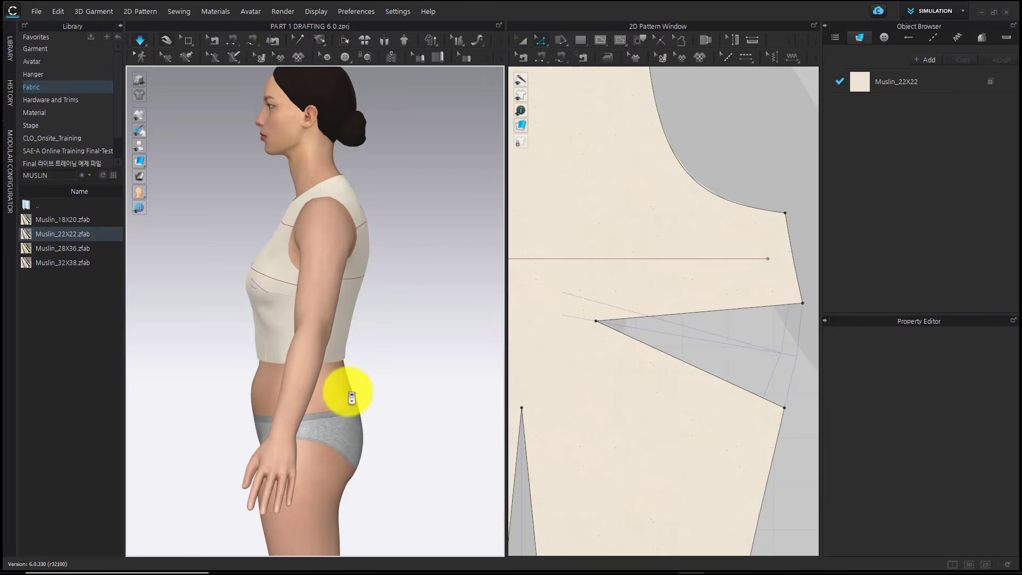
scroll(348, 392, "up", 4)
key("shift+a")
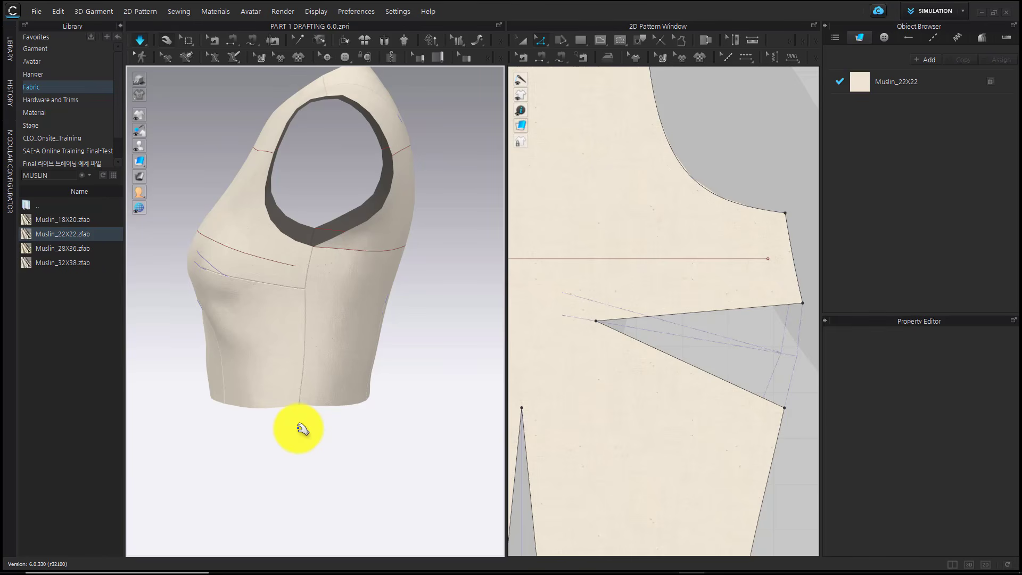
key("8")
scroll(339, 270, "up", 3)
scroll(349, 346, "up", 1)
middle_click_drag(339, 270, 356, 394)
scroll(353, 352, "up", 4)
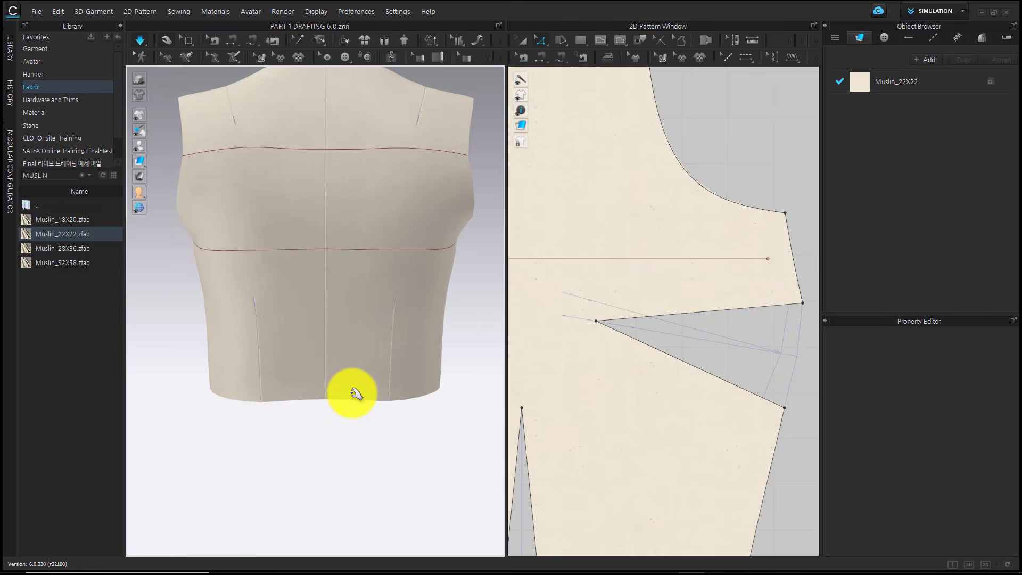
- Tug the front and back panels beside the side seam, between bust and hem, from a side view
key("6")
scroll(358, 291, "up", 4)
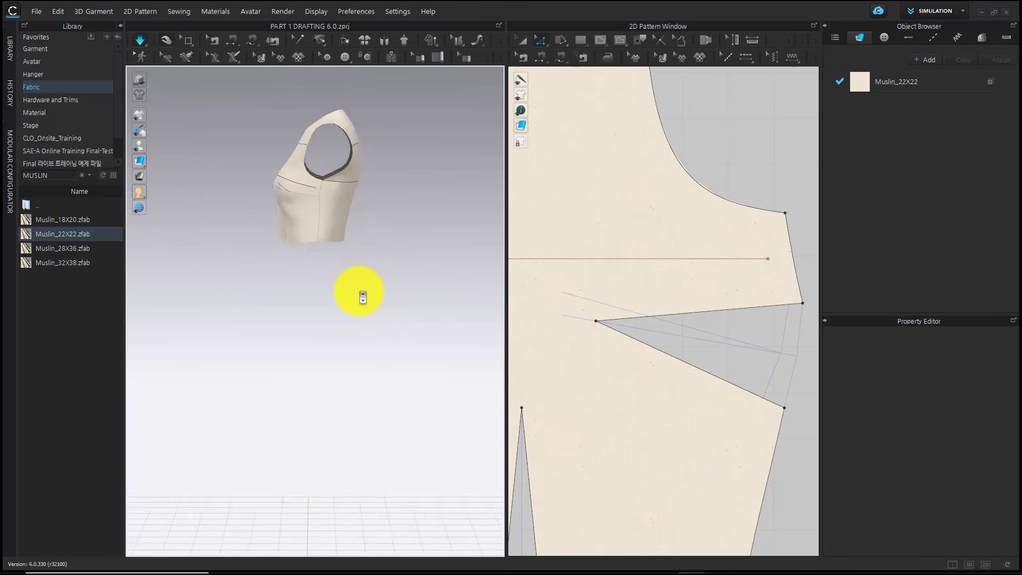
middle_click_drag(362, 297, 362, 386)
scroll(342, 331, "up", 1)
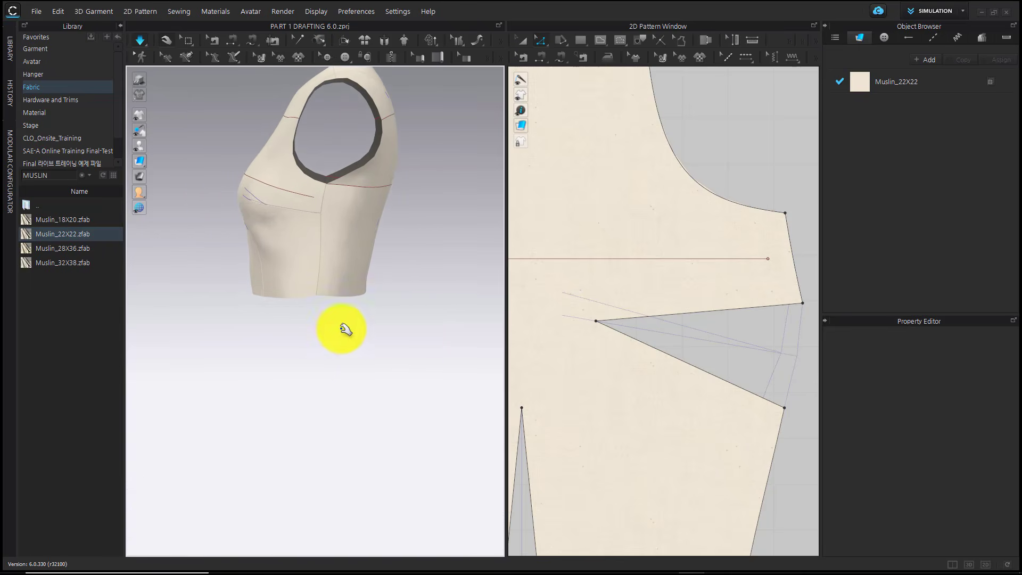
left_click(304, 267)
left_click(349, 262, "shift")
left_click(420, 370)
- Lower the side-seam hem corners of the front and back patterns together by 0.25 in
scroll(694, 456, "down", 2)
scroll(694, 455, "down", 4)
middle_click_drag(720, 468, 662, 399)
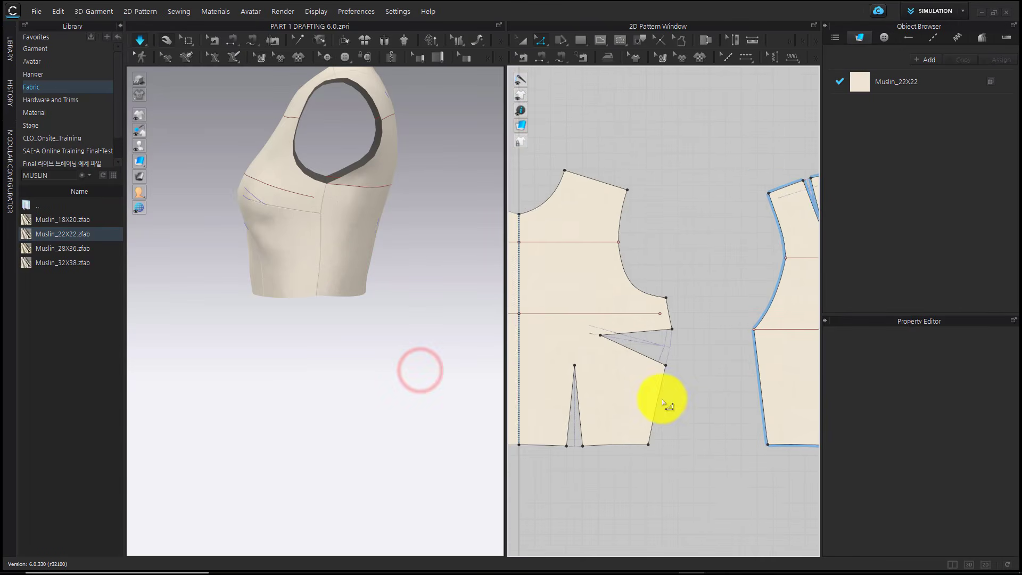
middle_click_drag(757, 486, 708, 475)
left_click(599, 436)
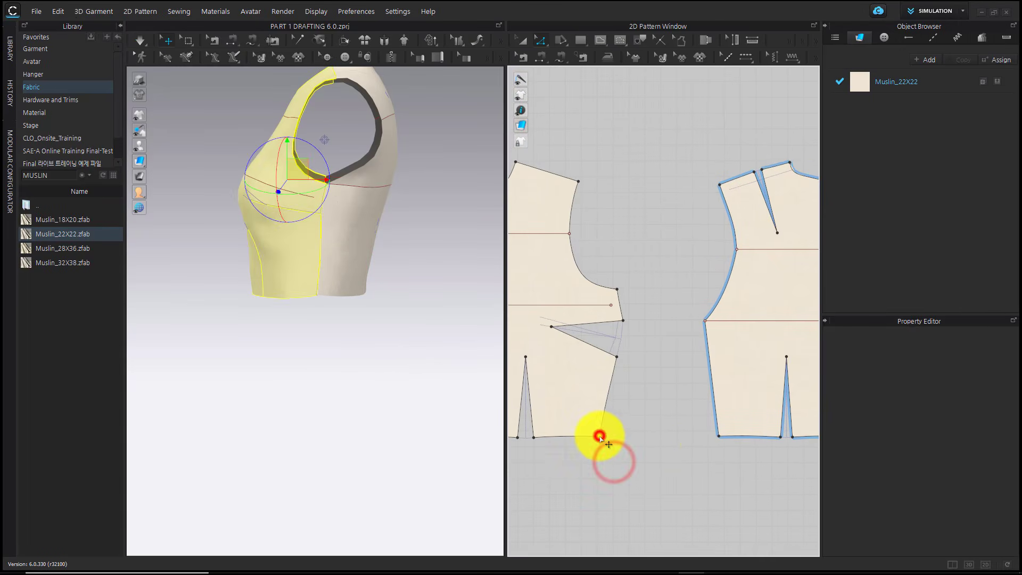
left_click_drag(716, 436, 718, 446)
right_click(718, 446)
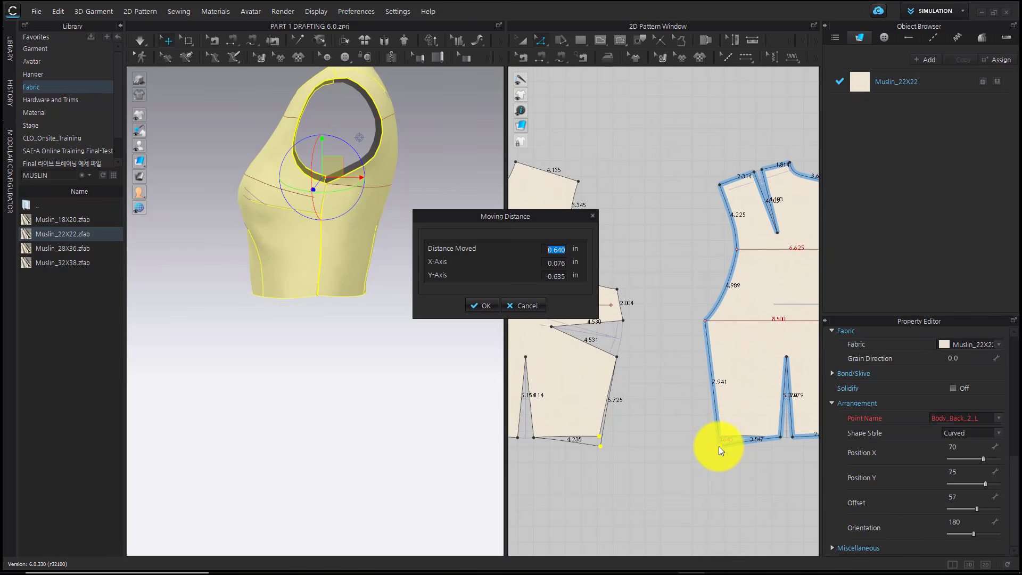
type("0.")
type("25")
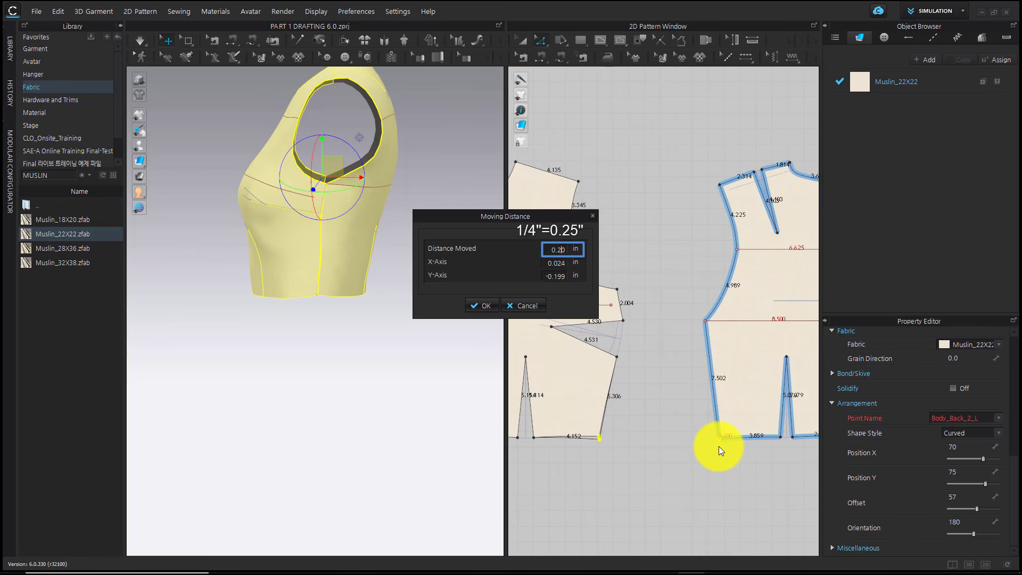
left_click(484, 307)
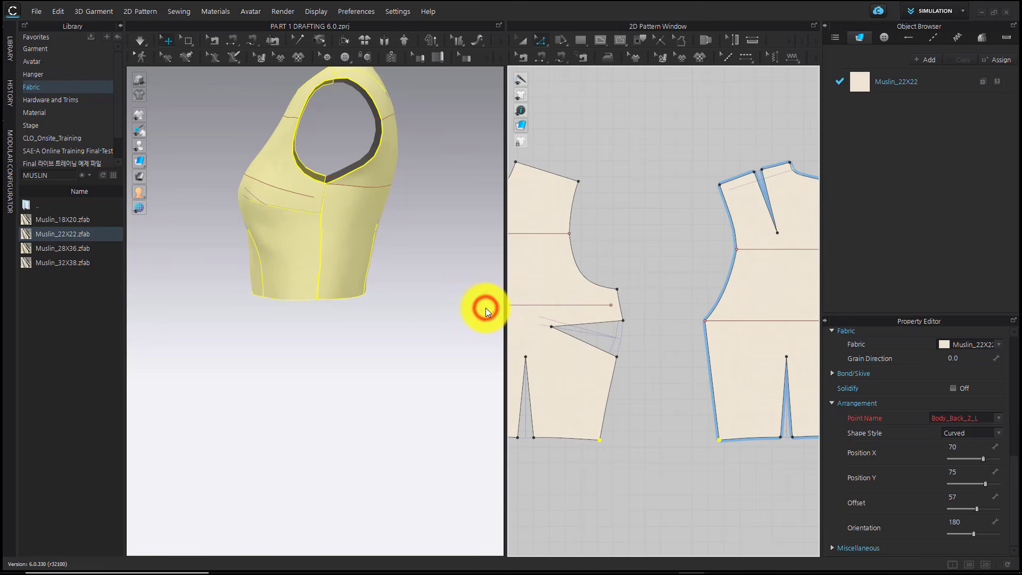
- Run the simulation and tug the front and back panels around the side seam to settle the lowered hem
left_click(136, 41)
left_click(317, 259)
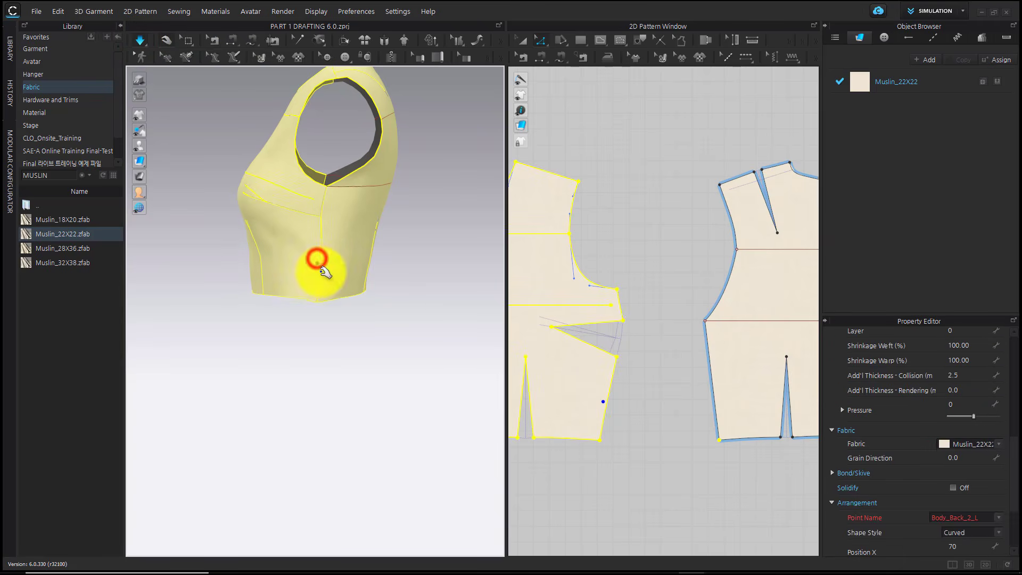
left_click(409, 271)
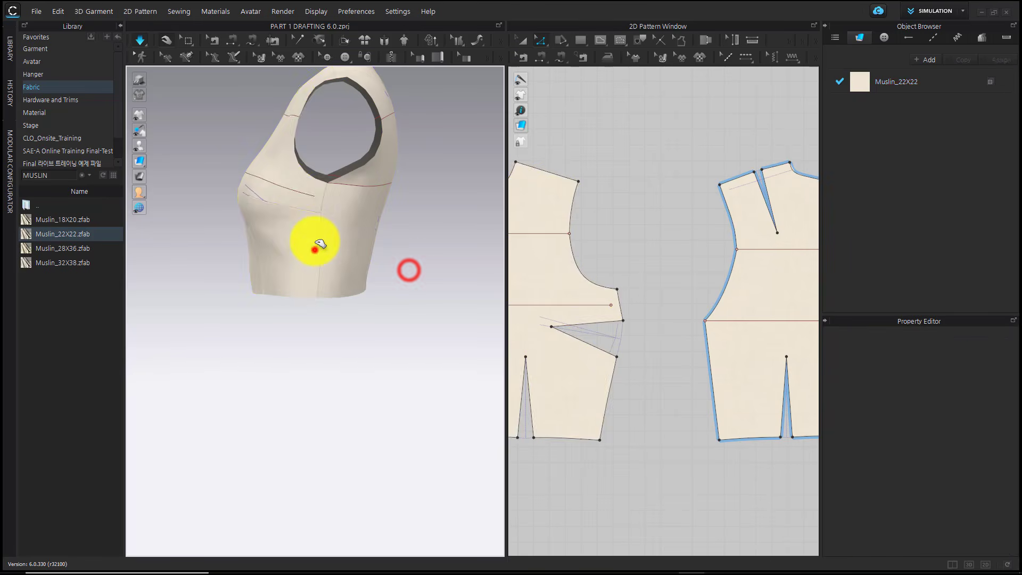
left_click(314, 247)
left_click(269, 274)
left_click(322, 273)
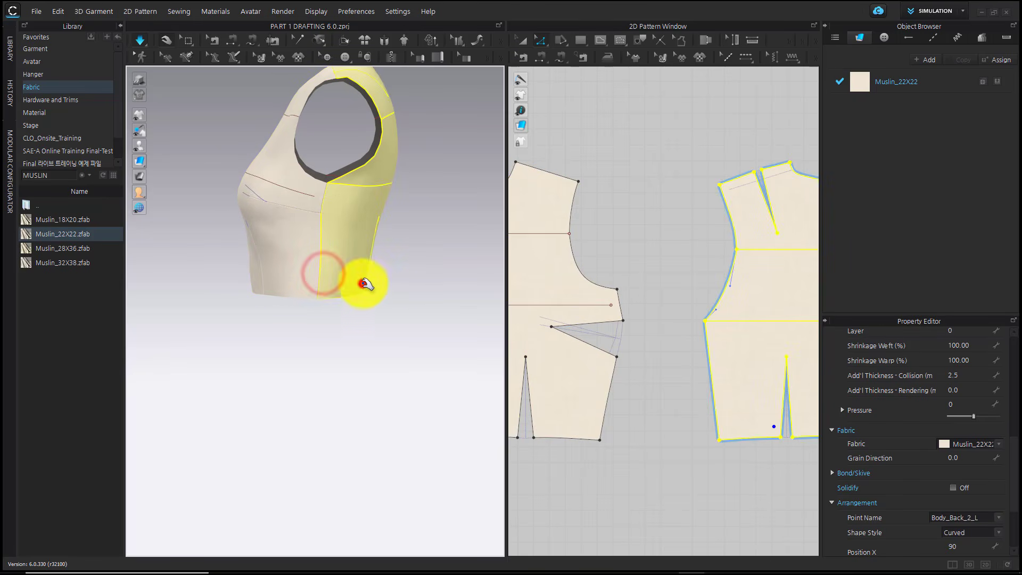
right_click(411, 299)
left_click(364, 308)
- Show the avatar in the back view and tug the back panels at the center back and near the side seam
right_click_drag(406, 350, 311, 345)
key("8")
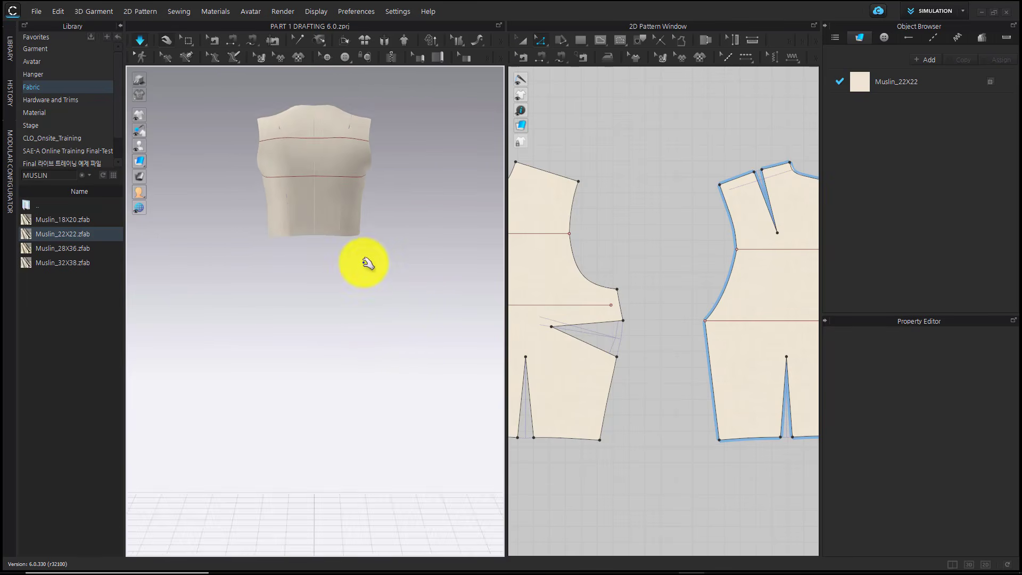
scroll(365, 349, "up", 8)
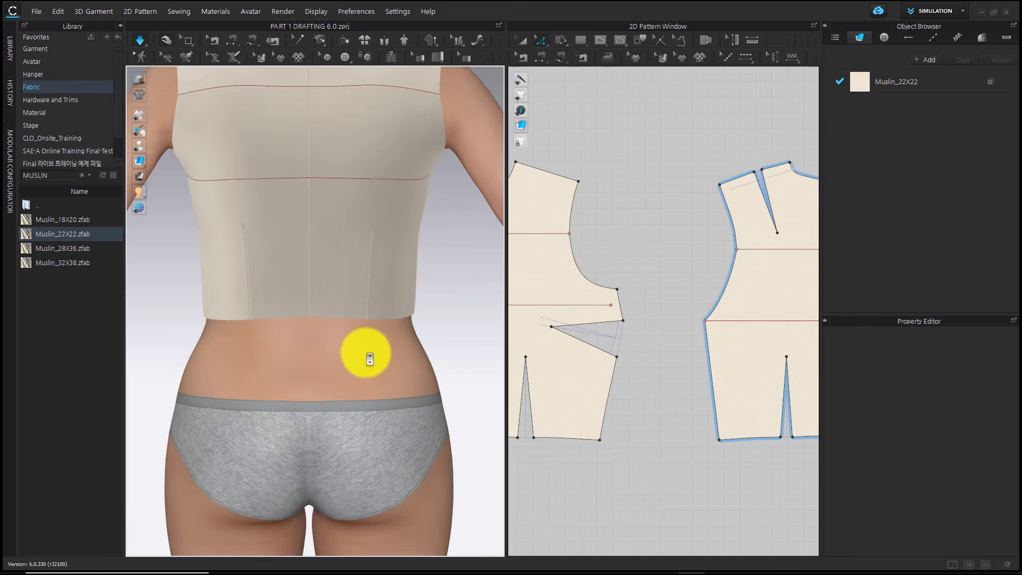
scroll(369, 357, "up", 2)
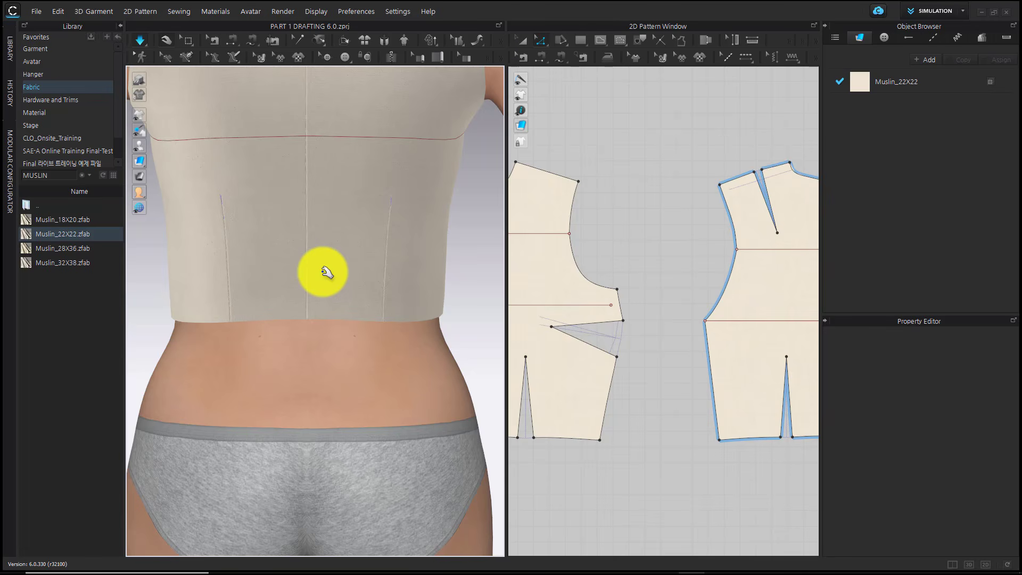
left_click(321, 272)
left_click(305, 275)
left_click(435, 303)
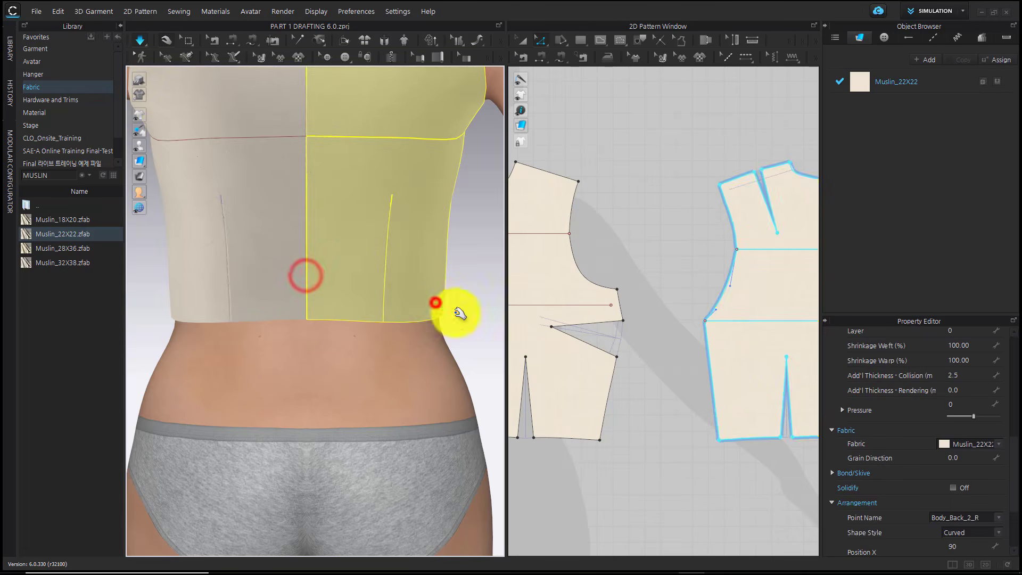
- Lower the center-back hem corner of the back pattern straight down by 0.25 in
scroll(695, 483, "down", 5)
scroll(661, 484, "up", 1)
left_click(661, 482)
scroll(691, 486, "up", 3)
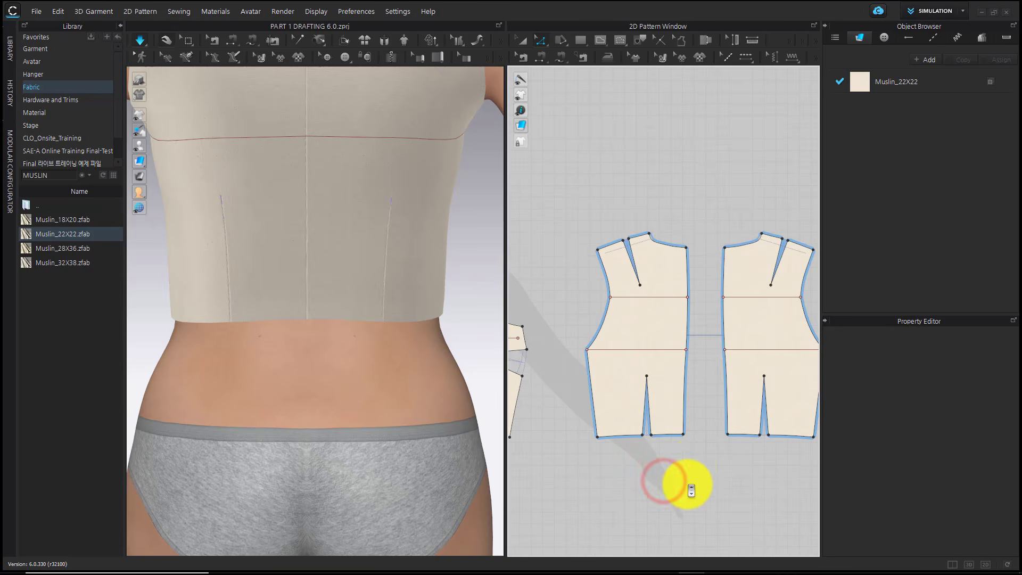
scroll(685, 468, "up", 2)
left_click(678, 412)
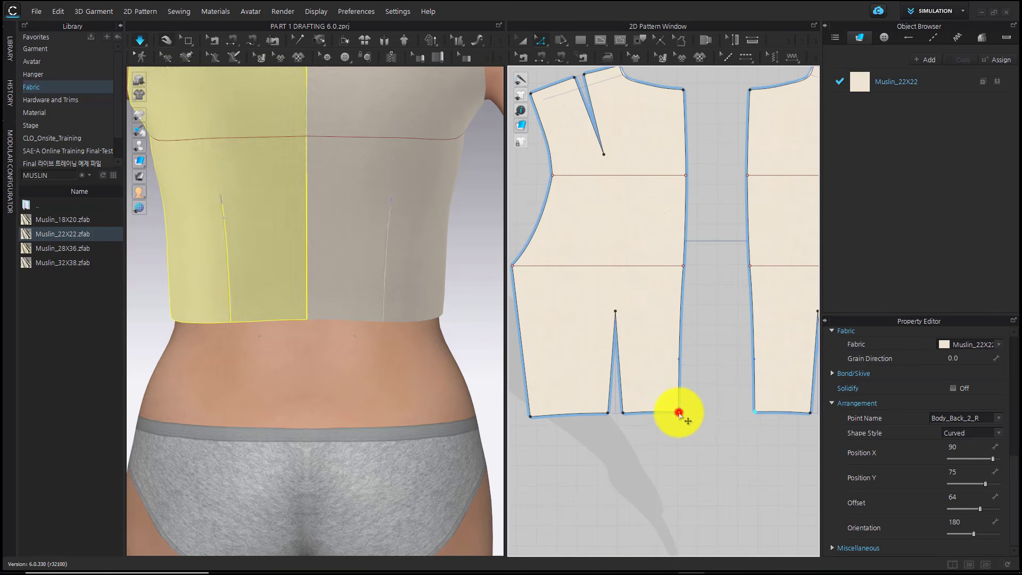
left_click_drag(679, 415, 679, 428)
right_click(679, 427)
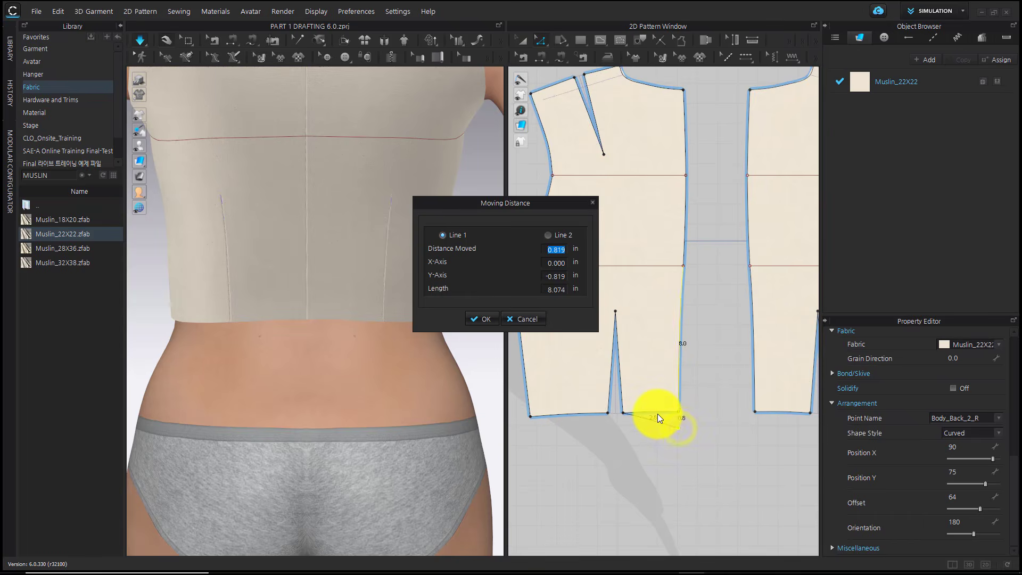
type("0")
type(".25")
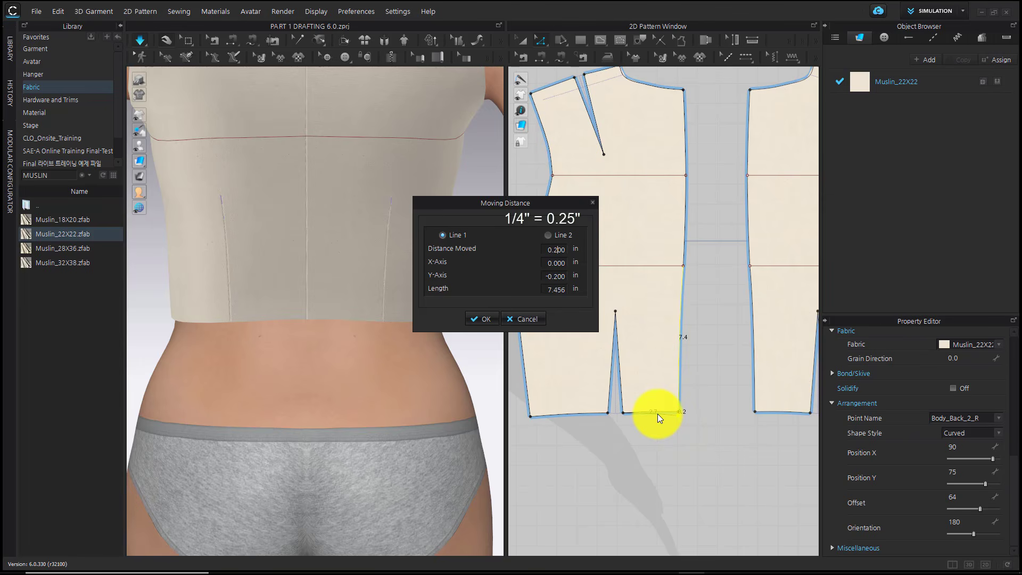
key("Return")
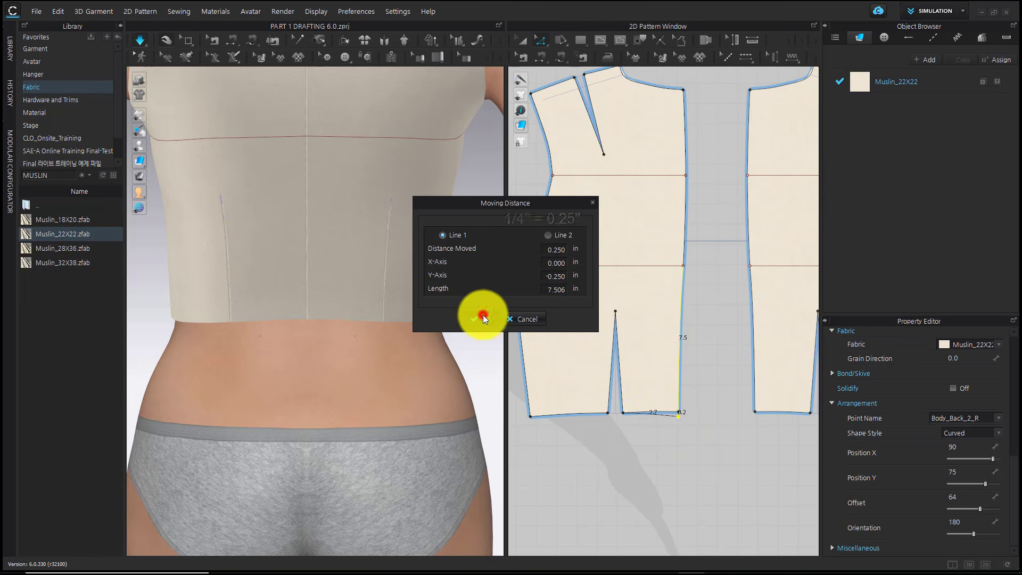
left_click(483, 317)
left_click(622, 448)
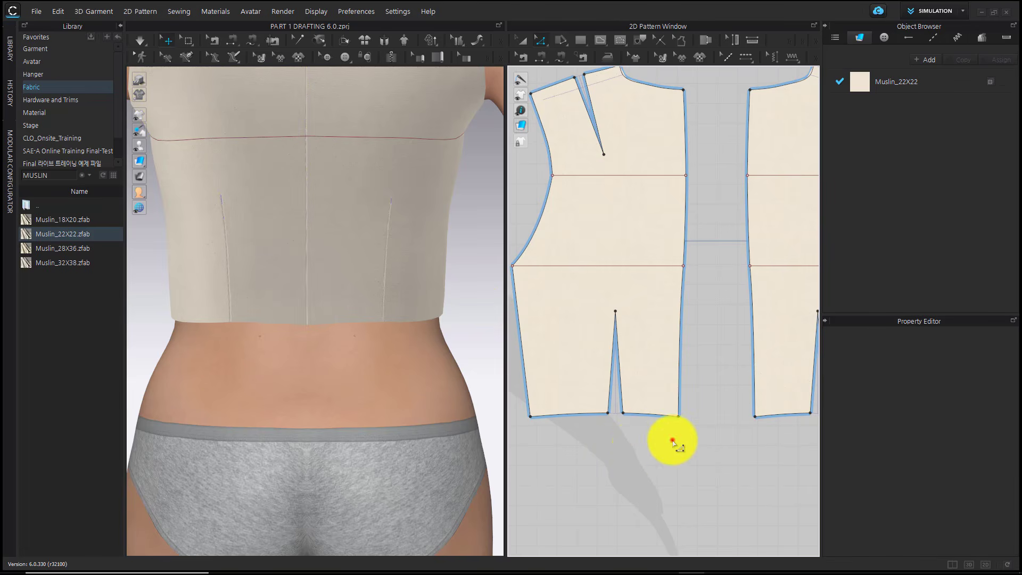
- Lower the hem points of both back waist dart legs straight down by 0.125 in
scroll(672, 440, "up", 2)
left_click(606, 420)
scroll(601, 416, "up", 1)
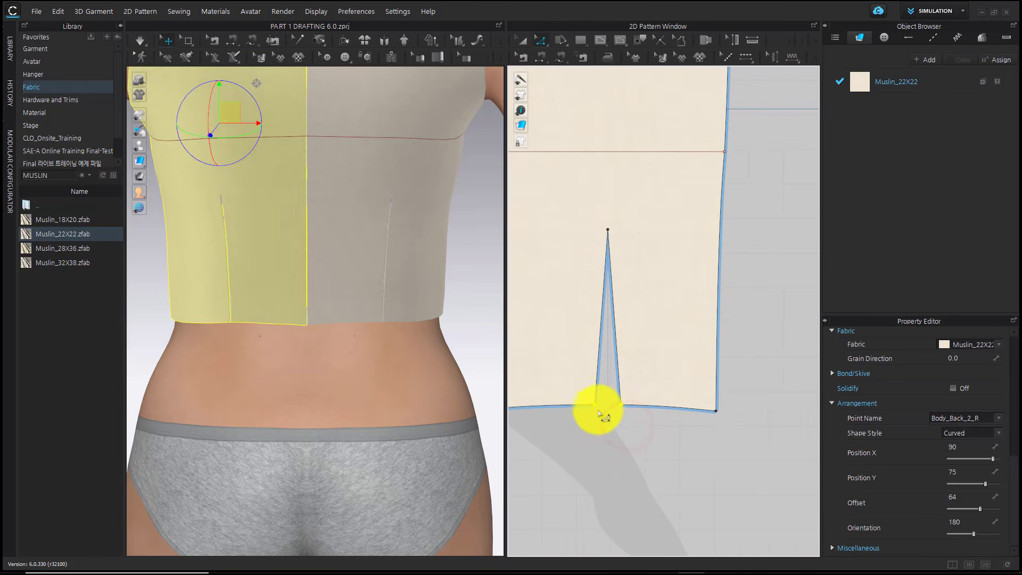
left_click_drag(596, 409, 596, 409)
right_click(595, 409)
type("0.120")
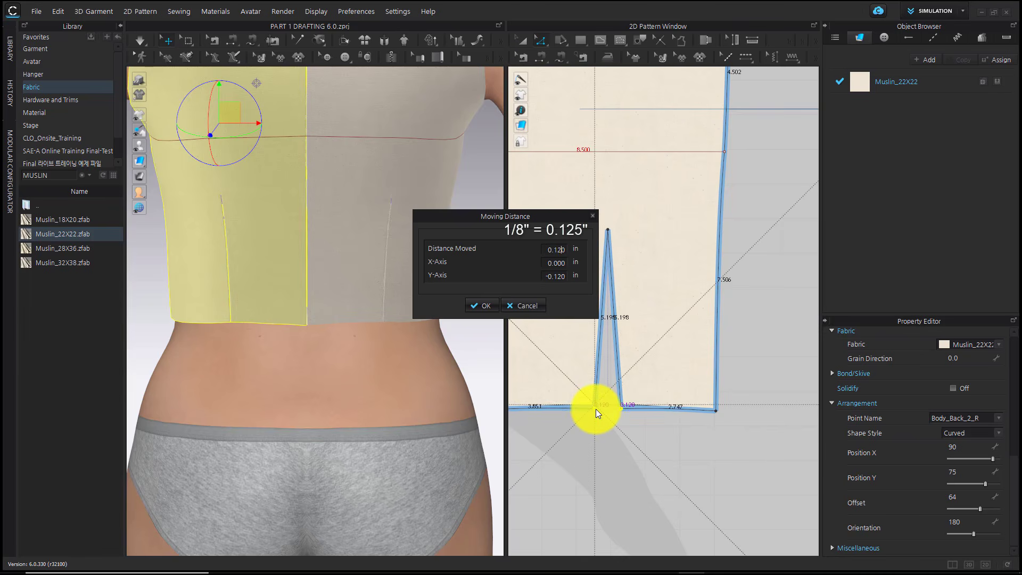
key("BackSpace")
type("5")
left_click(487, 309)
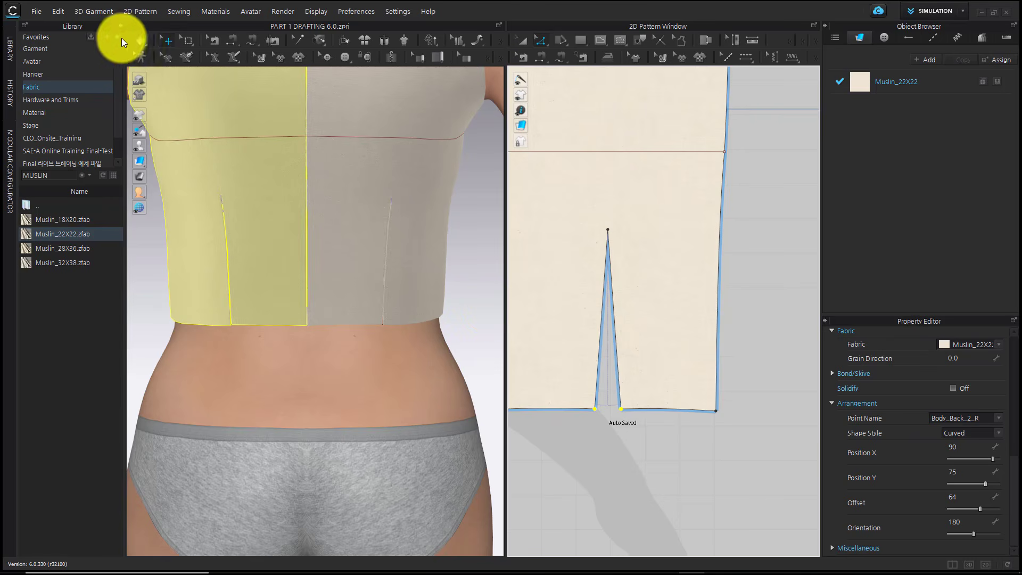
- Restart the simulation and tug both back panels across the lower back, from one waist dart to the other
left_click(140, 38)
left_click(228, 285)
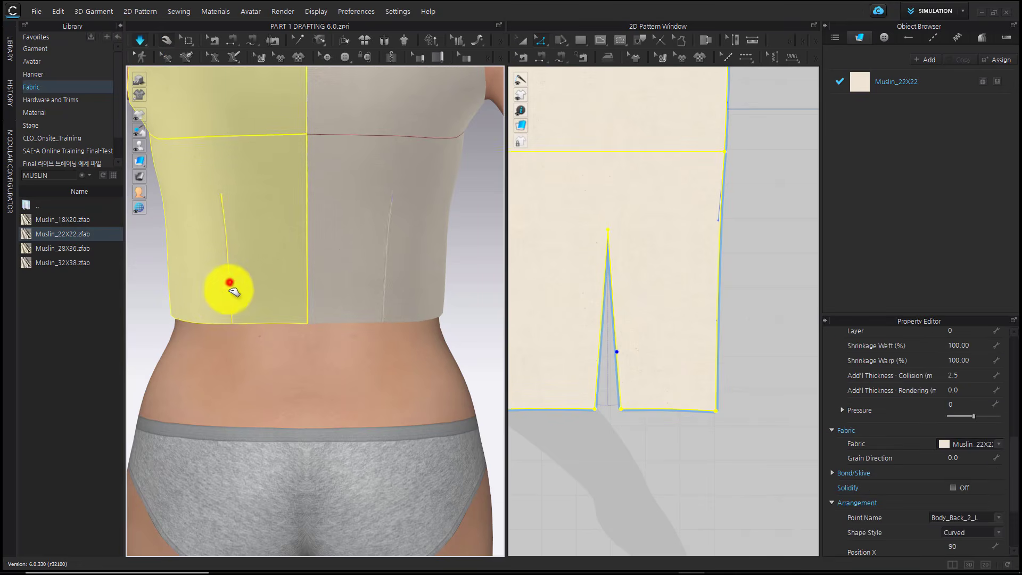
left_click(261, 282)
left_click(325, 289)
left_click(394, 291)
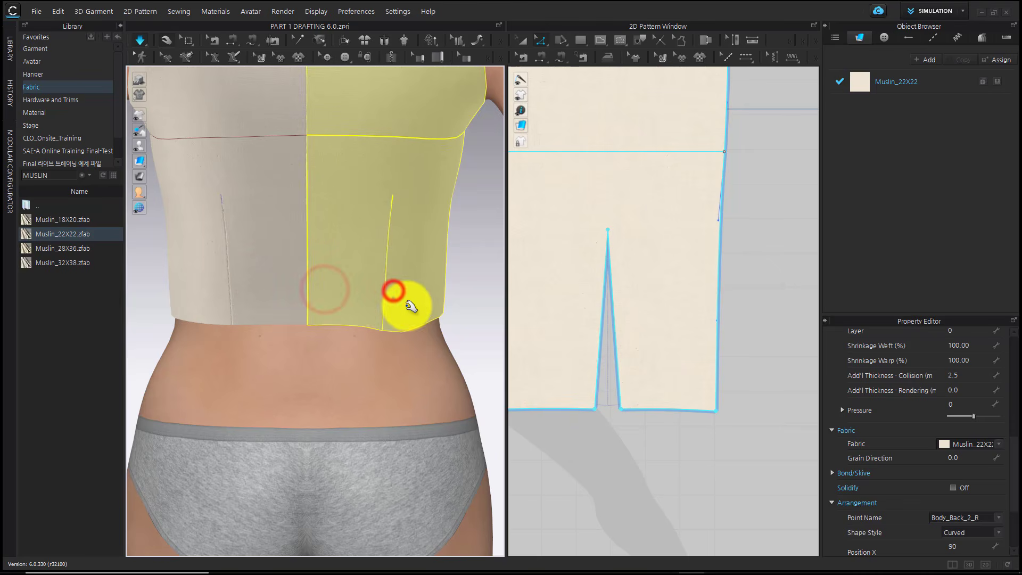
left_click(444, 304)
left_click(487, 309)
- Hide the avatar and tug the back panel between its waist dart and the center back seam
key("shift+a")
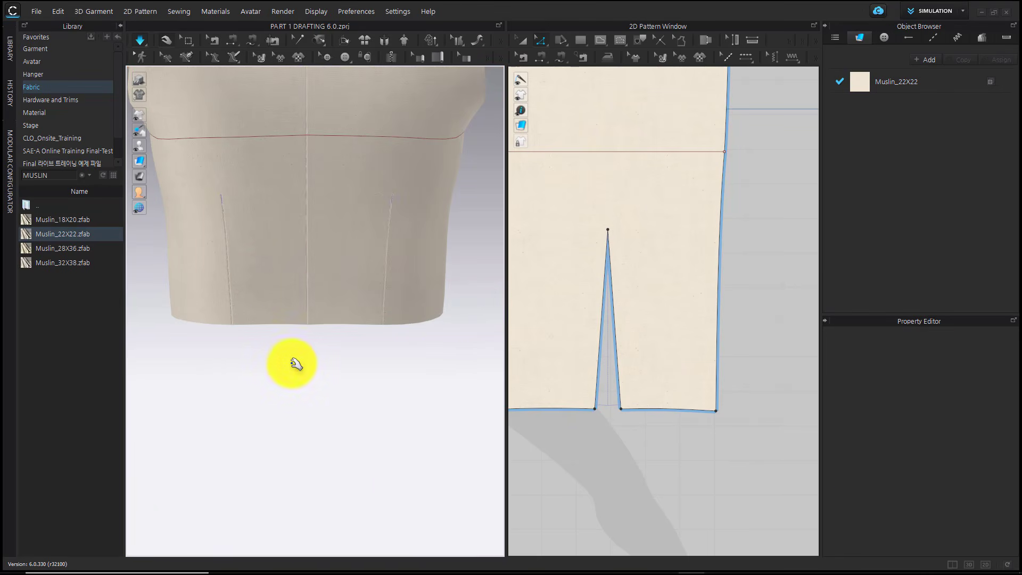
left_click(296, 299)
left_click(265, 298)
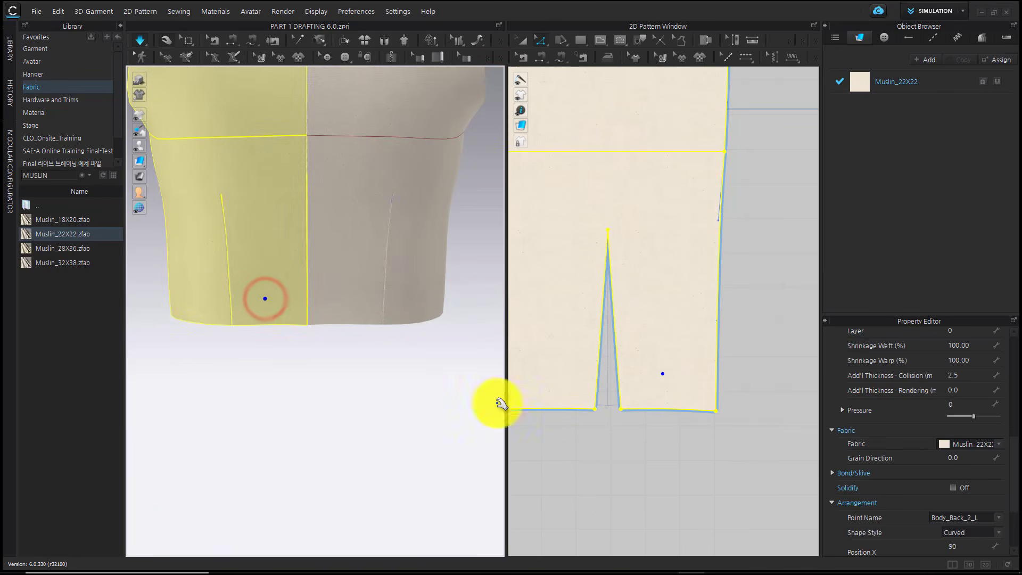
- Smooth the back pattern's hem curve across the two legs of the waist dart
left_click(614, 426)
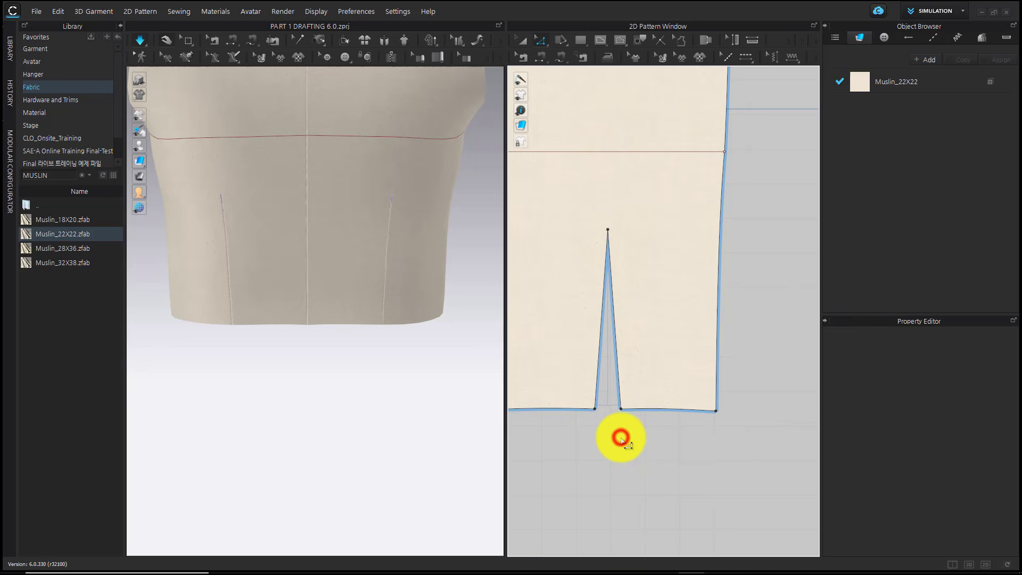
left_click(596, 382)
left_click(616, 383)
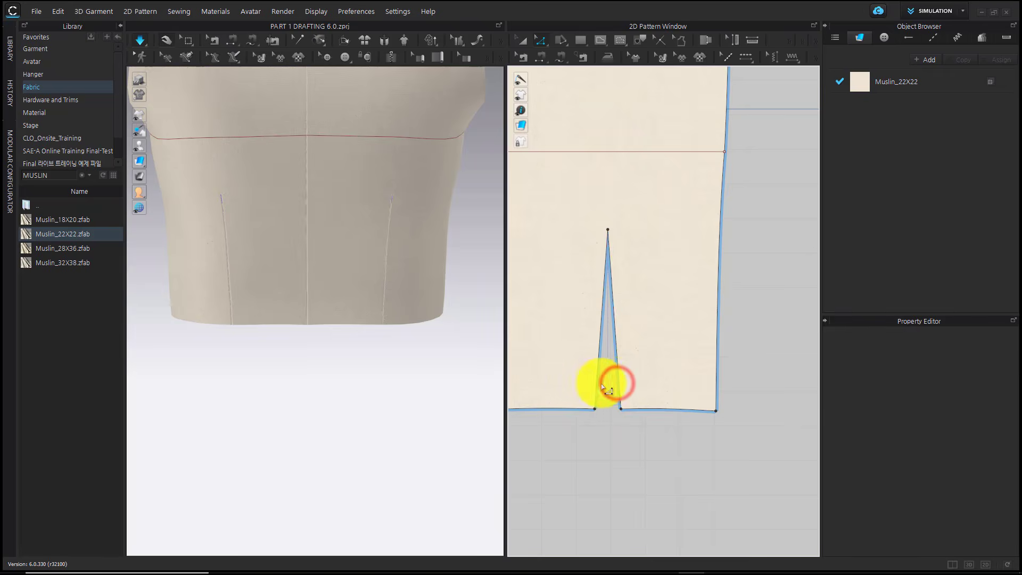
left_click(599, 383)
right_click(598, 382)
left_click(671, 288)
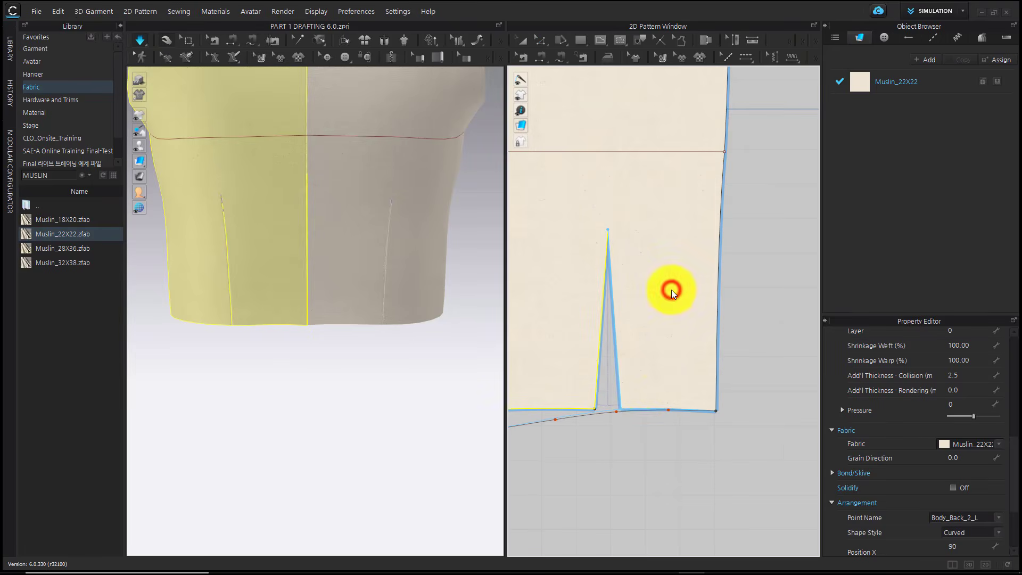
left_click(631, 430)
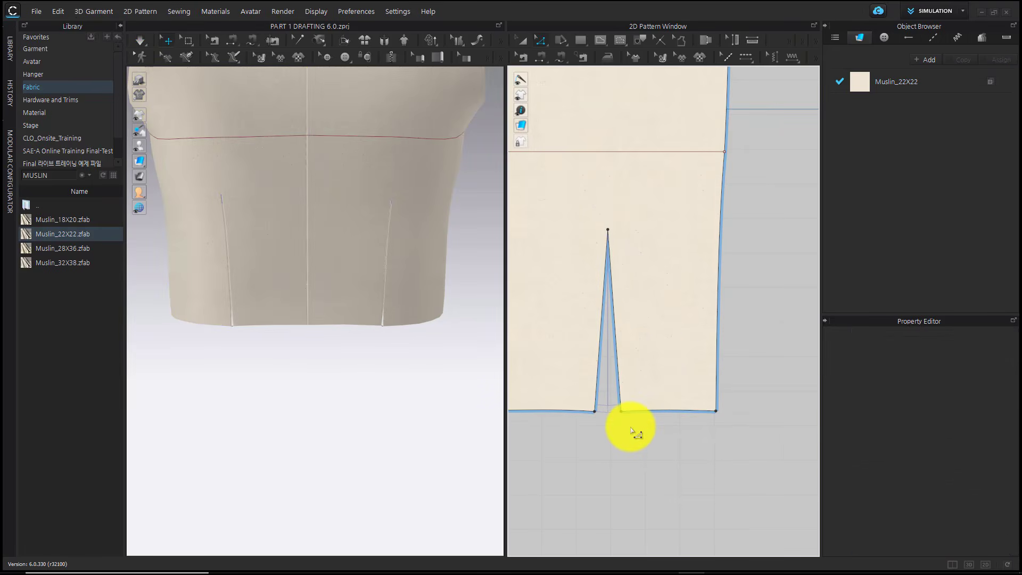
- Simulate the smoothed hem, tugging the back panel and the front panel near one side seam
left_click(298, 285)
left_click(338, 347)
right_click_drag(285, 365, 406, 358)
left_click(305, 258)
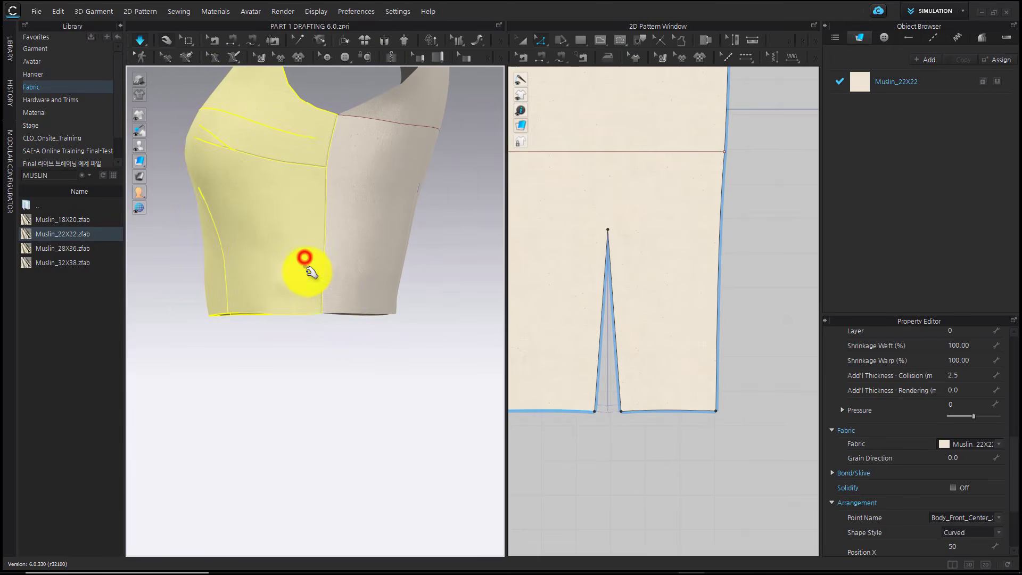
- Tug the front panel at the opposite side seam, and show the avatar again to view the bodice from the front
right_click_drag(371, 320, 306, 328)
middle_click_drag(429, 339, 320, 329)
right_click_drag(319, 328, 267, 320)
right_click_drag(398, 335, 313, 355)
left_click(245, 276)
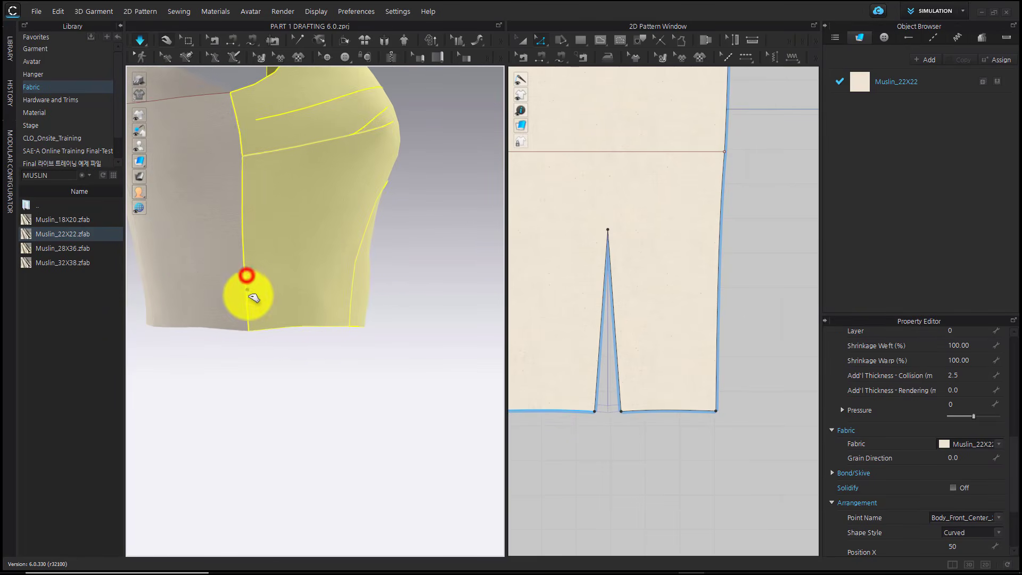
left_click(282, 310)
left_click(245, 278)
left_click(296, 350)
key("shift+a")
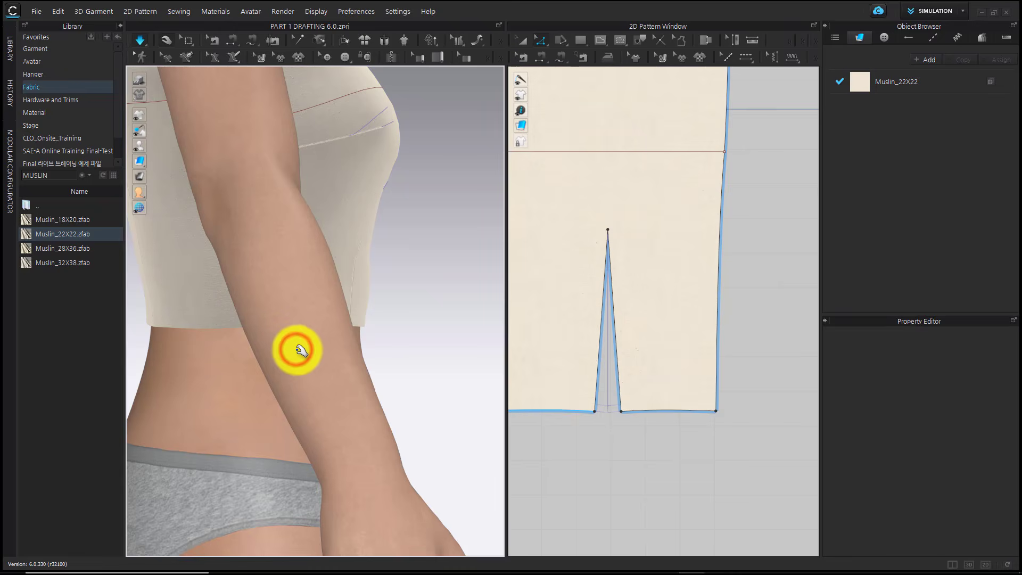
right_click_drag(313, 376, 360, 372)
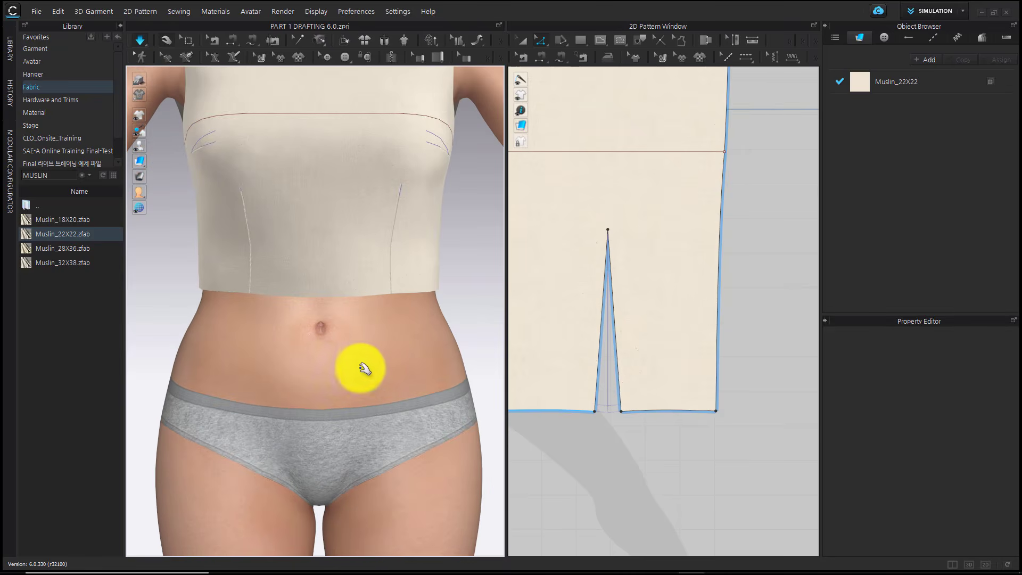
- Tug the front panel near its hem at several spots and view the bodice on the full avatar from the front
left_click(216, 270)
left_click(416, 260)
left_click(384, 282)
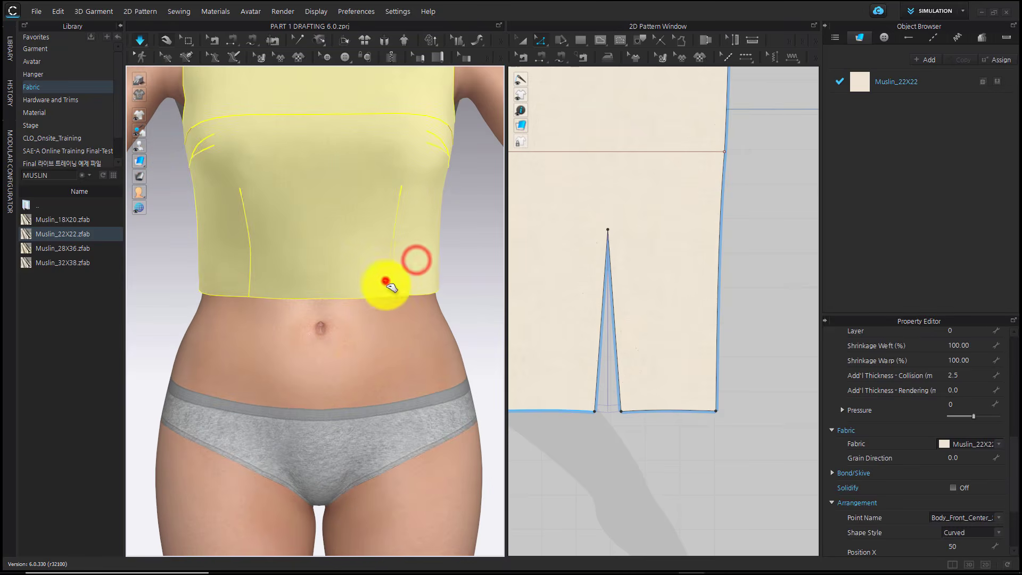
left_click(429, 278)
scroll(430, 375, "down", 3)
middle_click_drag(429, 377, 425, 392)
scroll(404, 399, "down", 5)
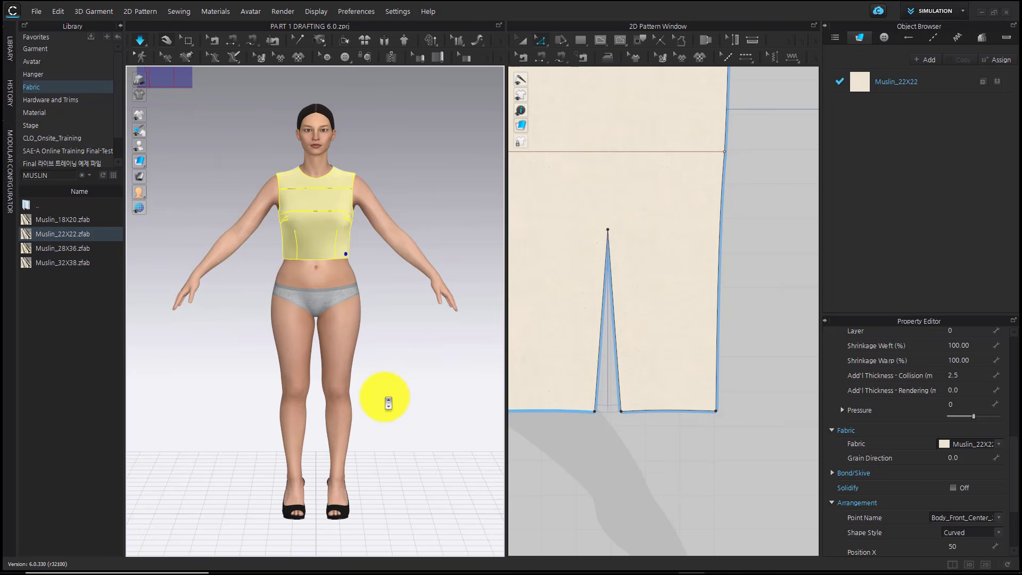
left_click(390, 382)
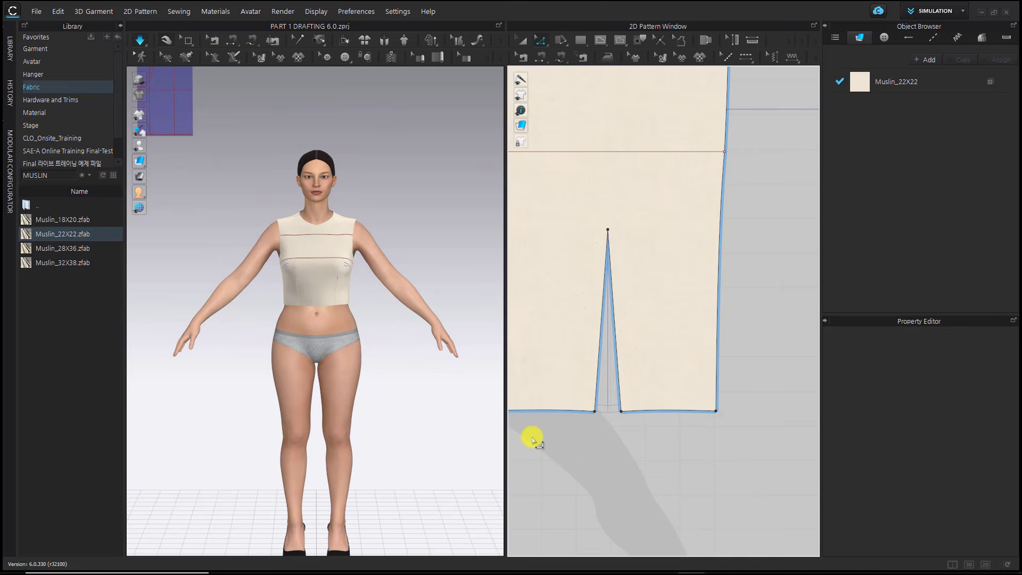
- Show only the 2D patterns and deepen the front neckline curve near center front with Edit Curvature
left_click(984, 563)
scroll(555, 445, "down", 5)
scroll(355, 362, "down", 5)
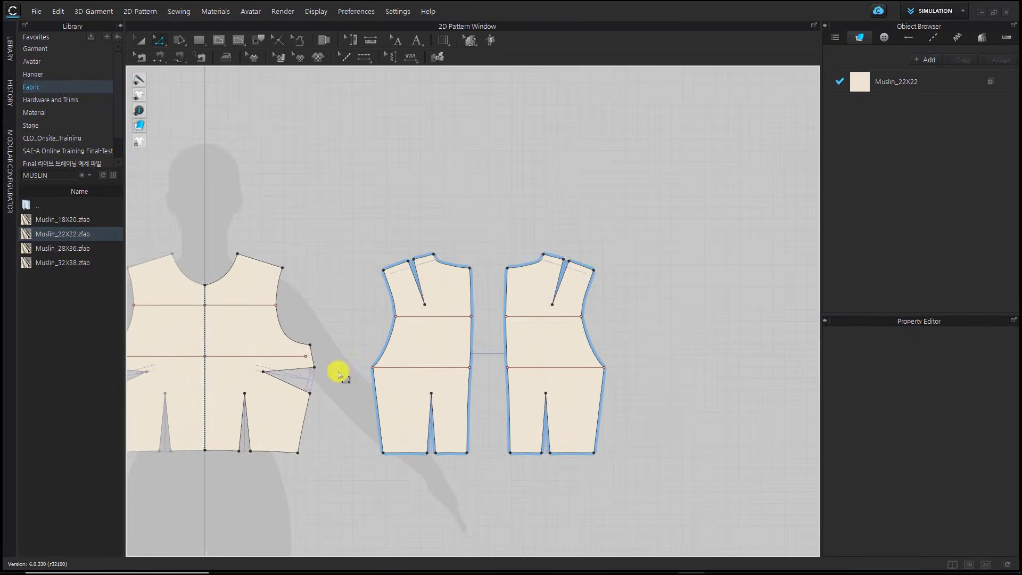
scroll(363, 346, "up", 5)
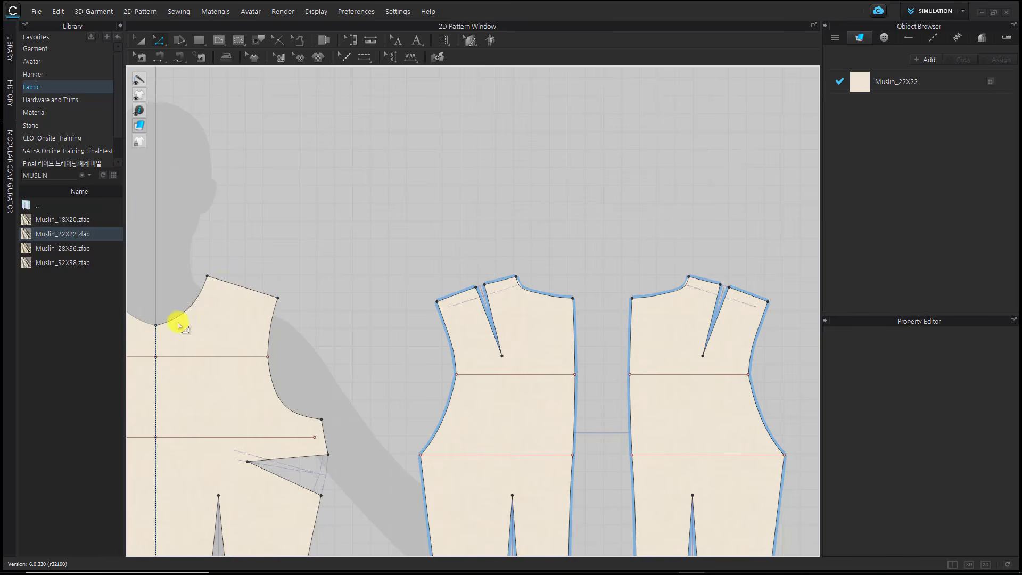
scroll(257, 335, "up", 6)
key("c")
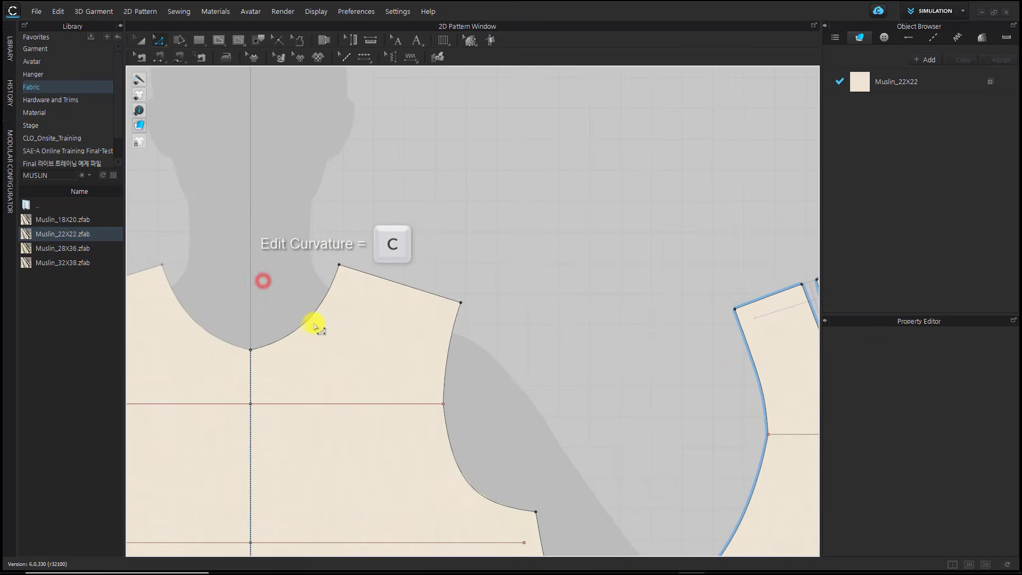
left_click(288, 337)
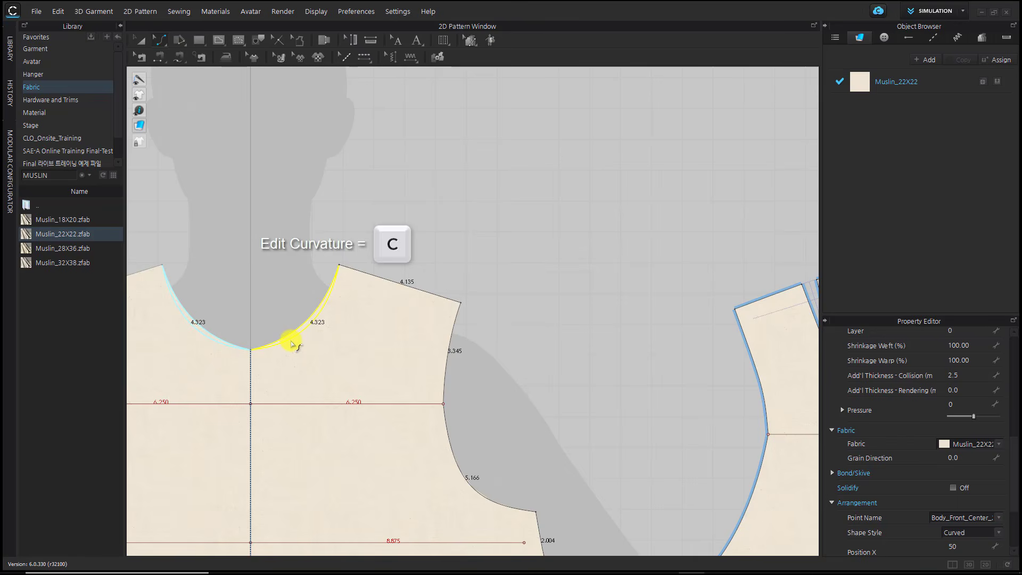
left_click(271, 308)
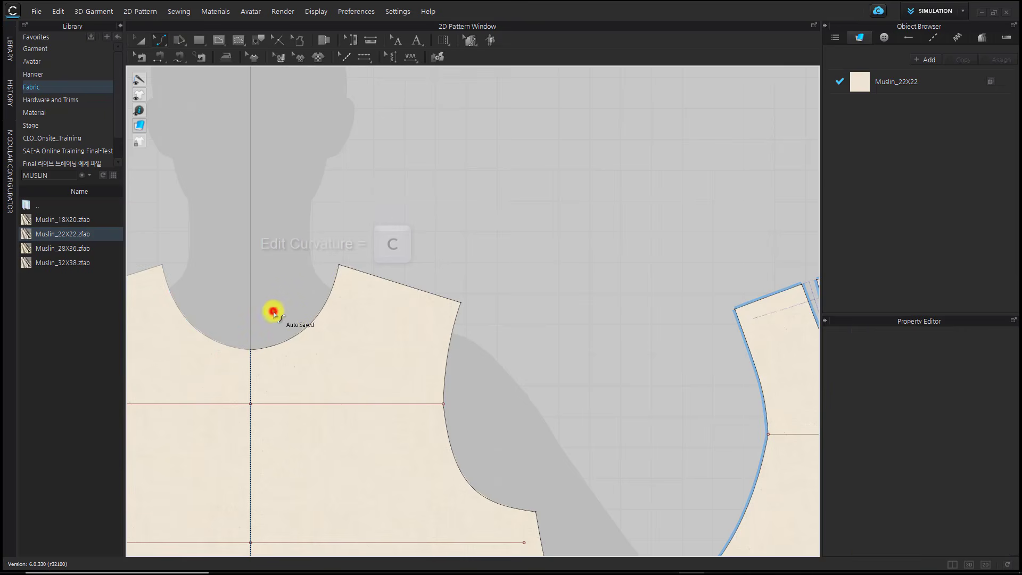
- Refine the front neckline curve so it meets the center front line smoothly
scroll(308, 324, "up", 4)
left_click(298, 356)
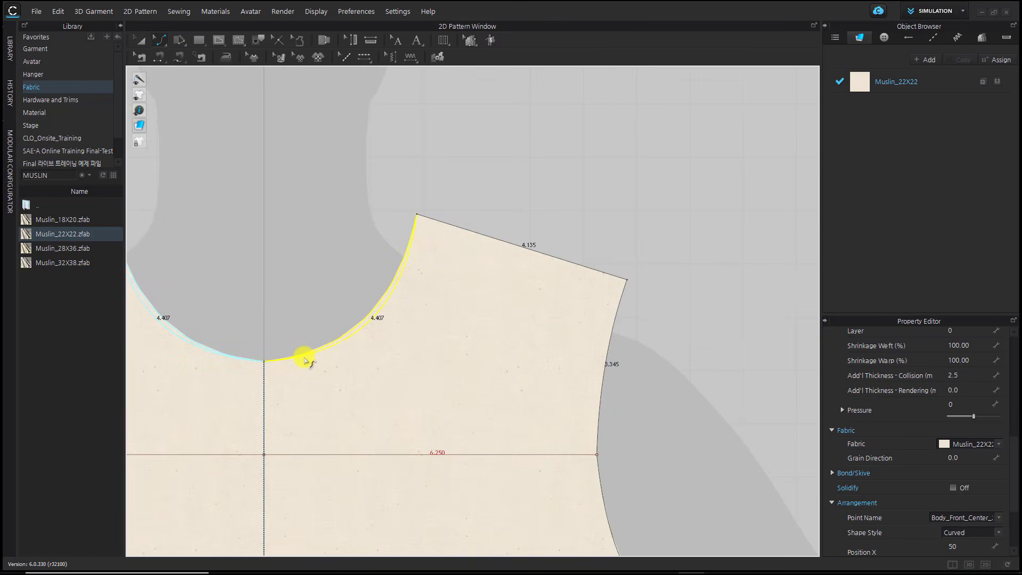
left_click_drag(304, 359, 304, 359)
left_click(351, 361)
- Match up the front shoulder line with the inner back shoulder segment at the neck point, using To Start
scroll(574, 397, "down", 6)
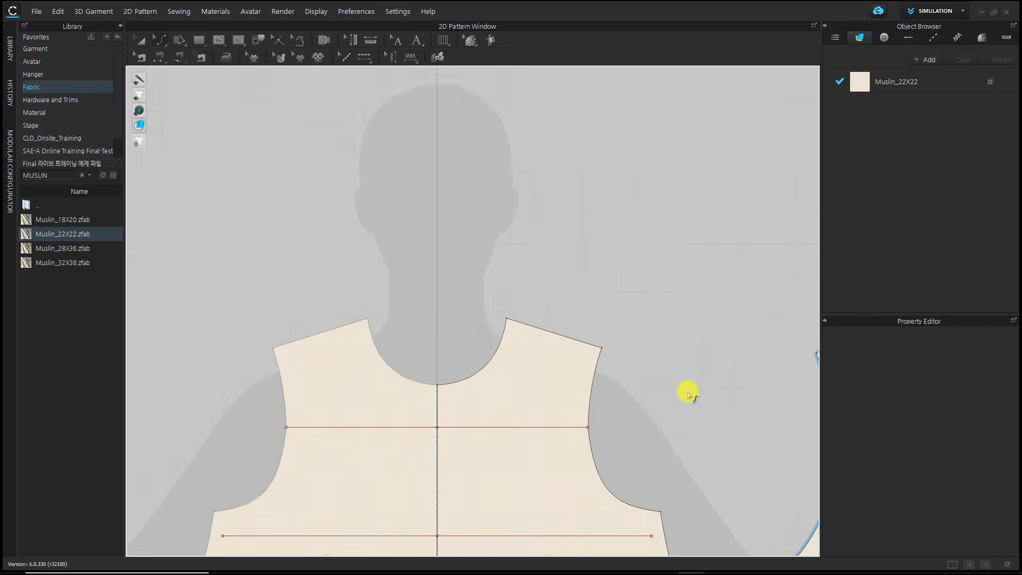
middle_click_drag(783, 403, 423, 333)
scroll(423, 332, "down", 2)
left_click(281, 293)
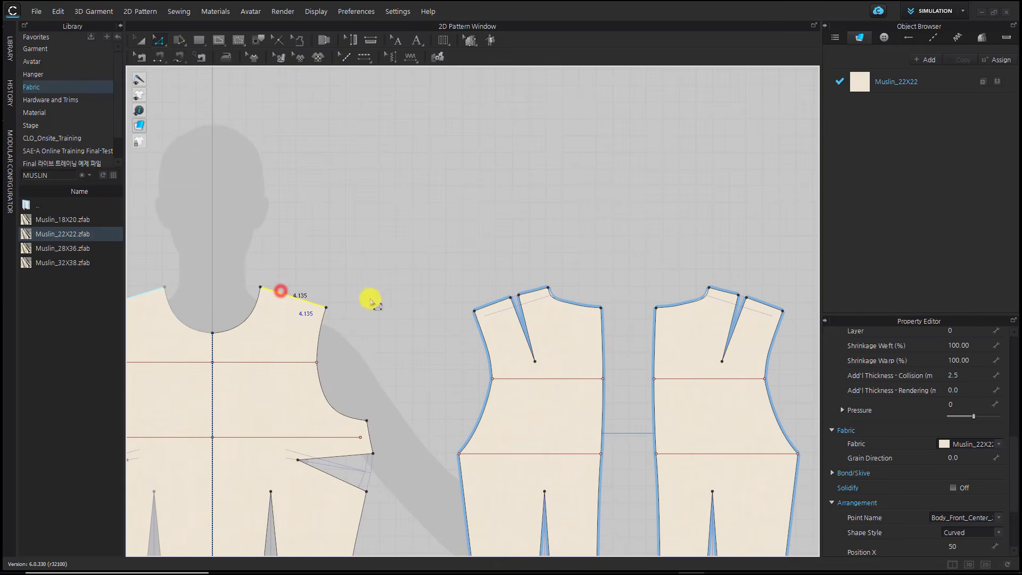
right_click(535, 291)
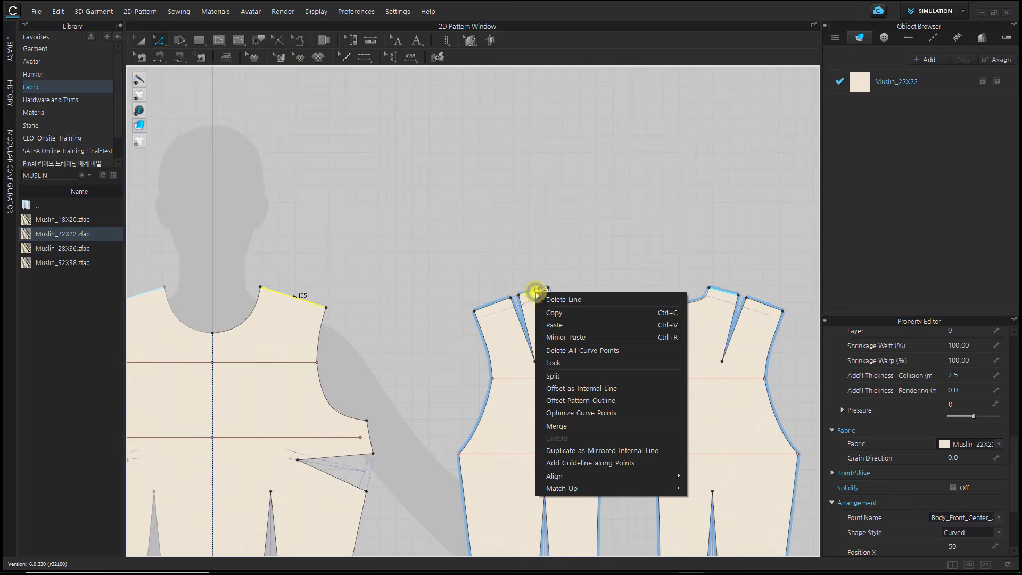
mouse_move(625, 490)
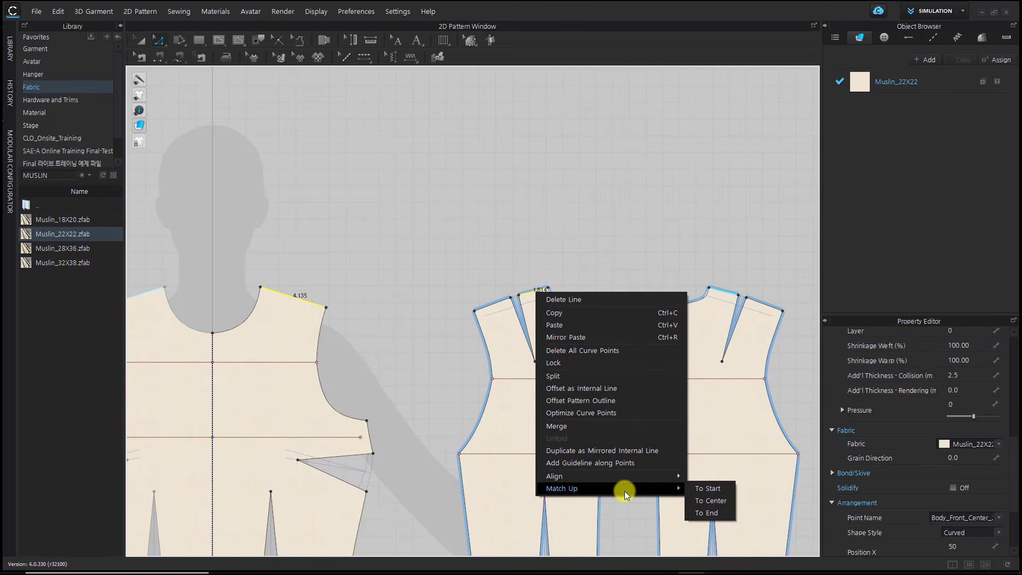
left_click(714, 487)
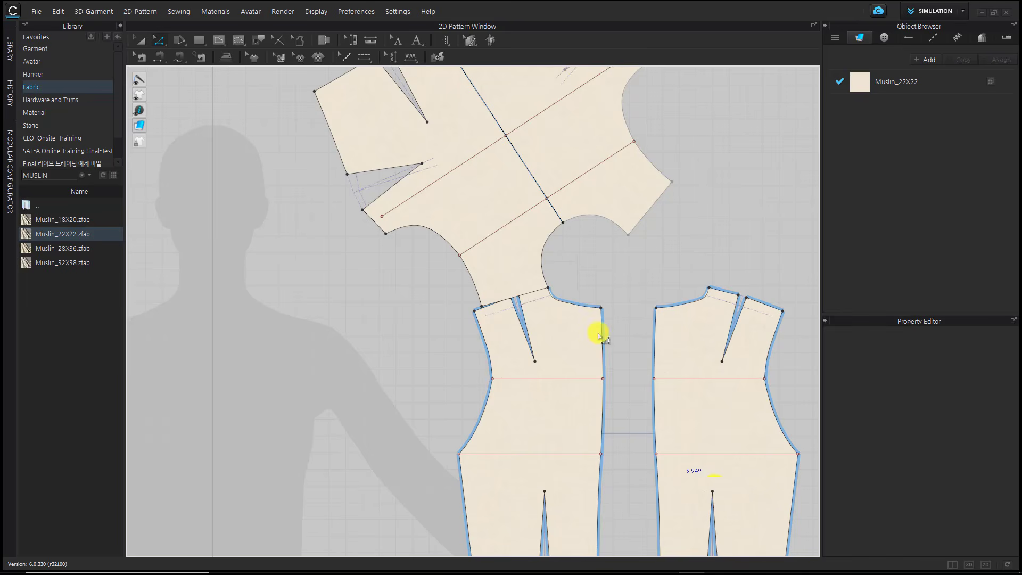
- Smooth the back neckline with Edit Curvature so it flows continuously from the matched front neckline
scroll(610, 291, "up", 5)
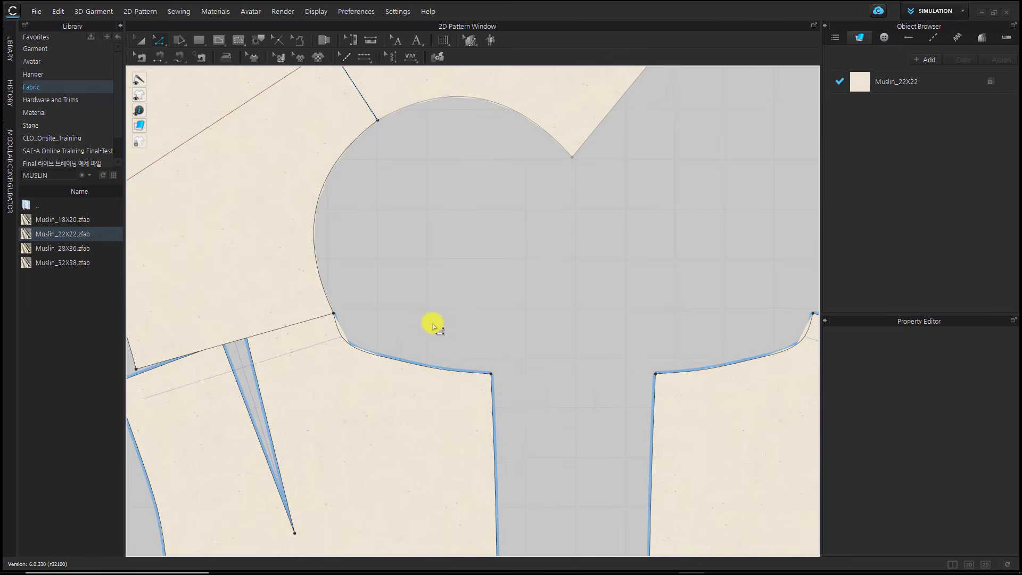
left_click_drag(354, 346, 375, 356)
left_click(382, 320)
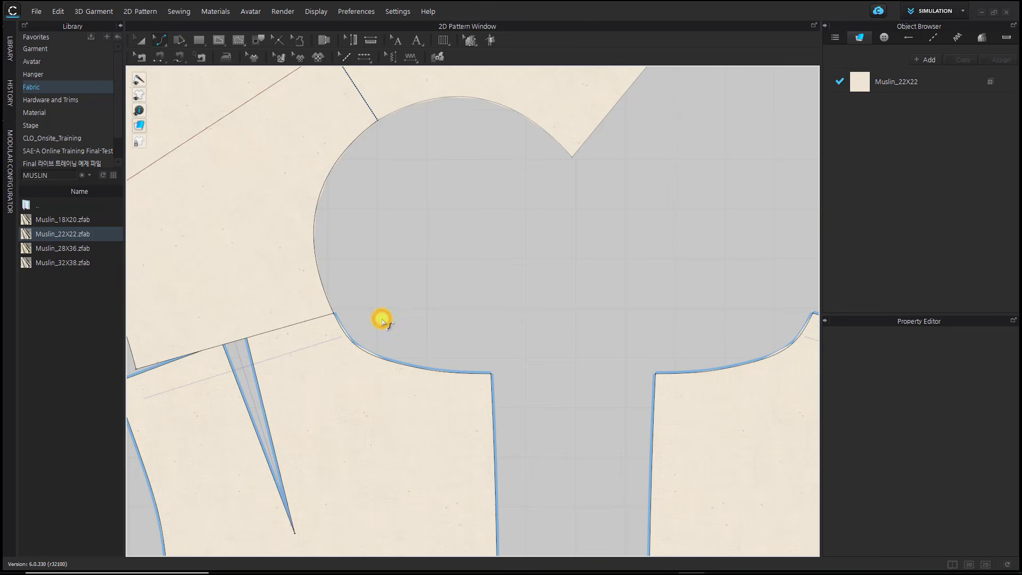
left_click(403, 368)
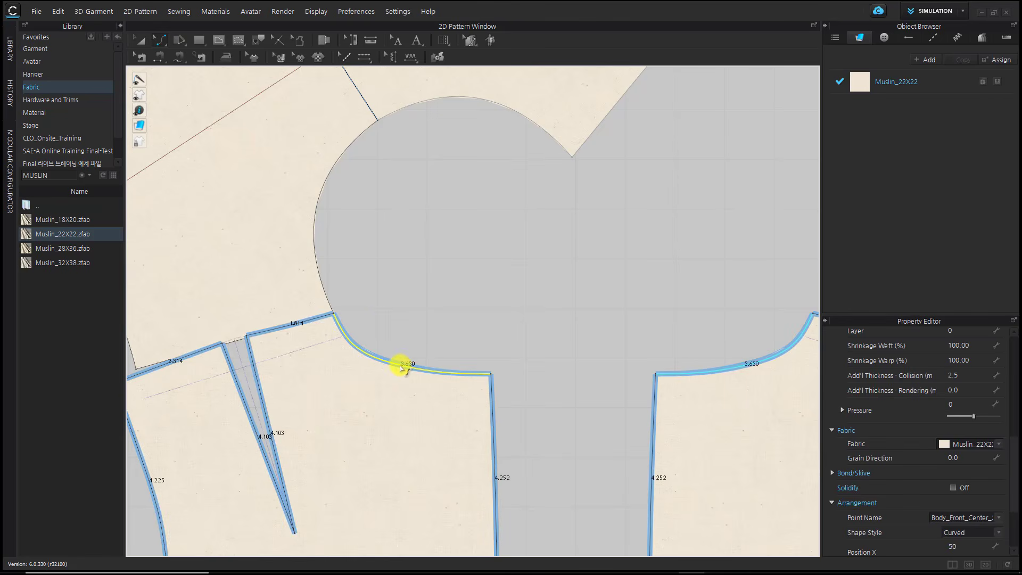
left_click_drag(355, 345, 357, 348)
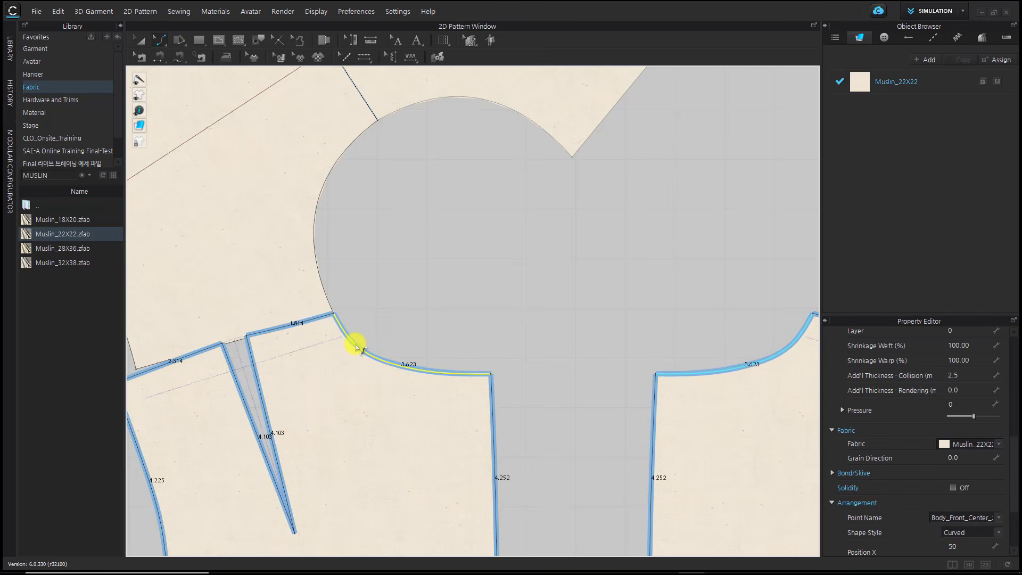
left_click(406, 331)
- Move the front pattern off the back and match up its shoulder line with the outer back shoulder segment, using To End
scroll(393, 344, "down", 4)
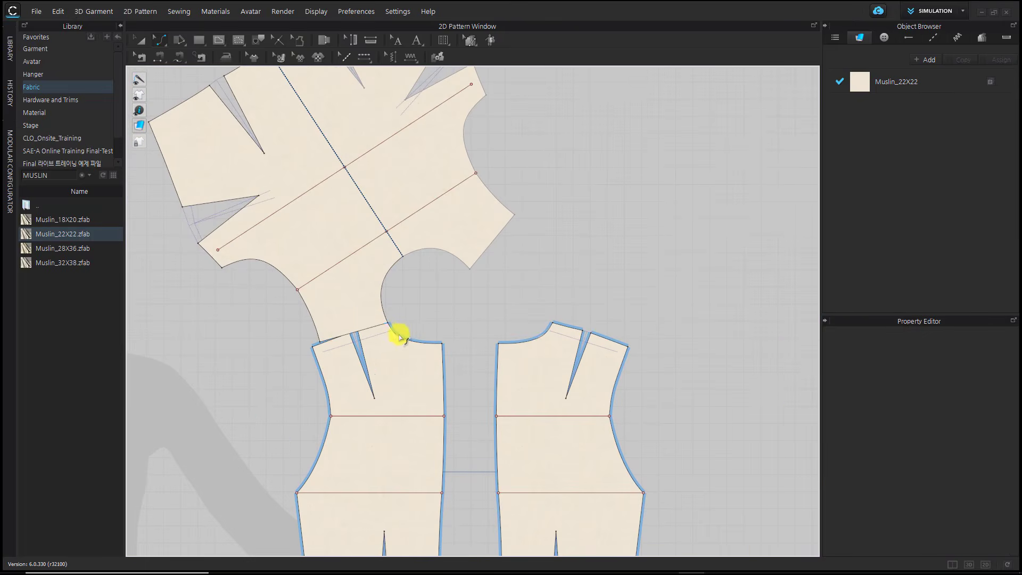
left_click_drag(333, 299, 327, 280)
left_click(269, 351)
scroll(296, 343, "up", 3)
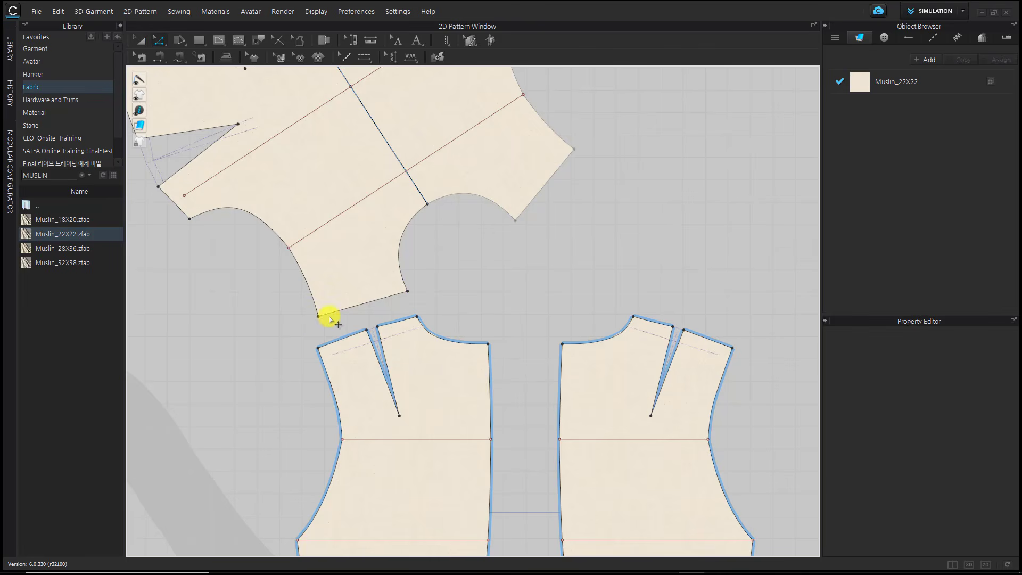
left_click(330, 316)
right_click(322, 345)
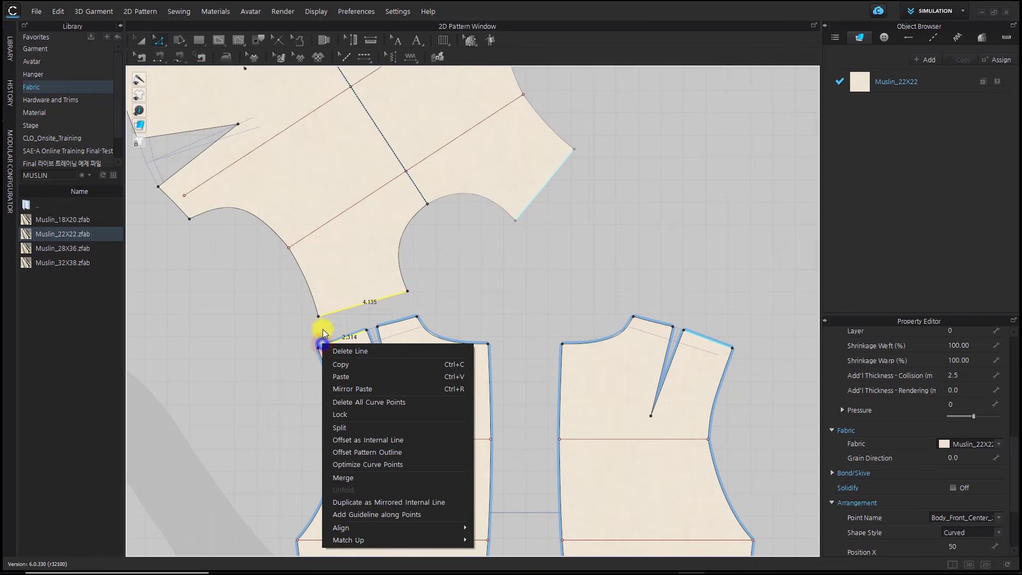
mouse_move(398, 539)
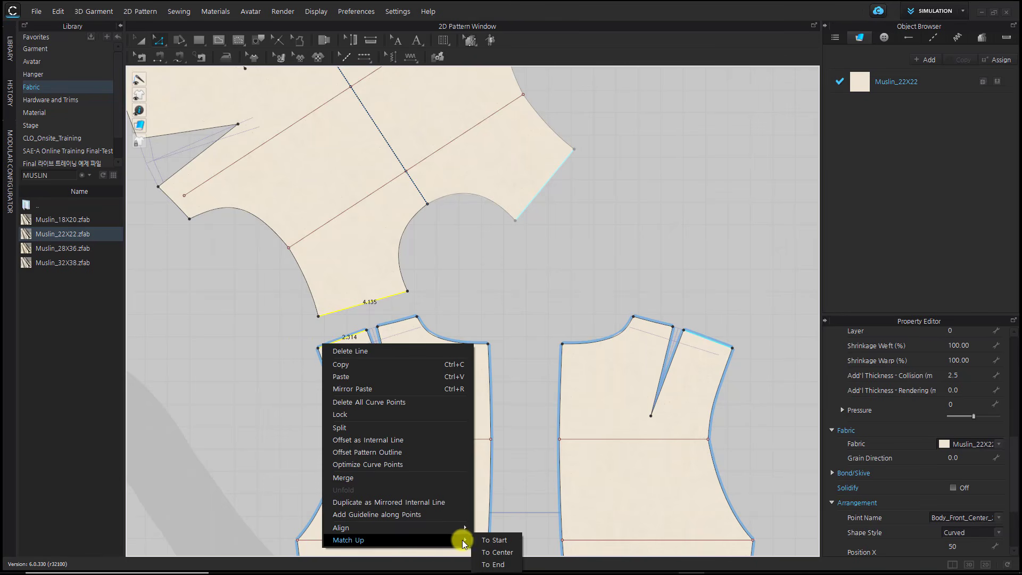
left_click(492, 564)
- Reshape the upper back armhole with Edit Curvature to flow from the front armhole down to the across-back line
scroll(293, 419, "up", 2)
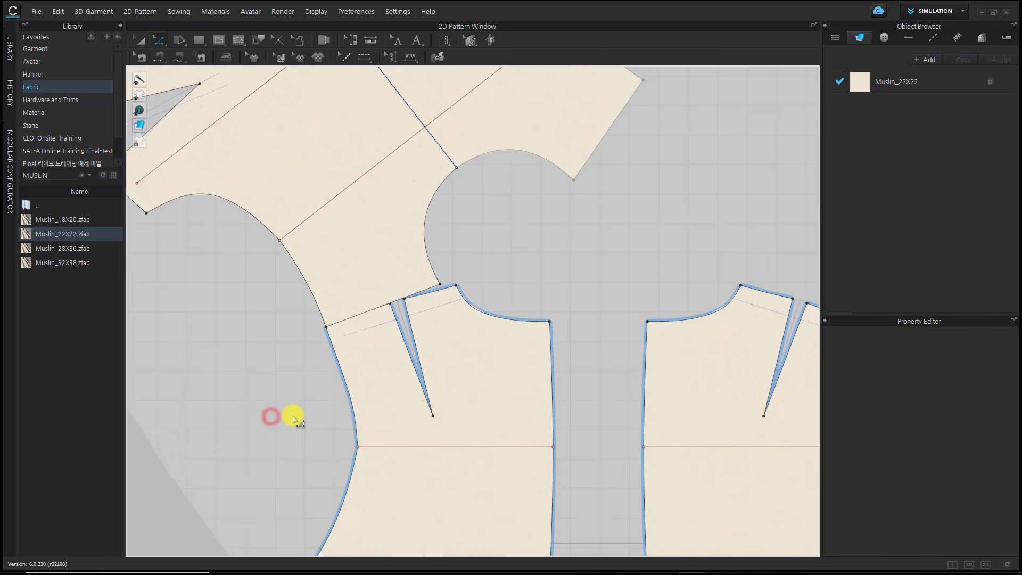
scroll(333, 354, "up", 2)
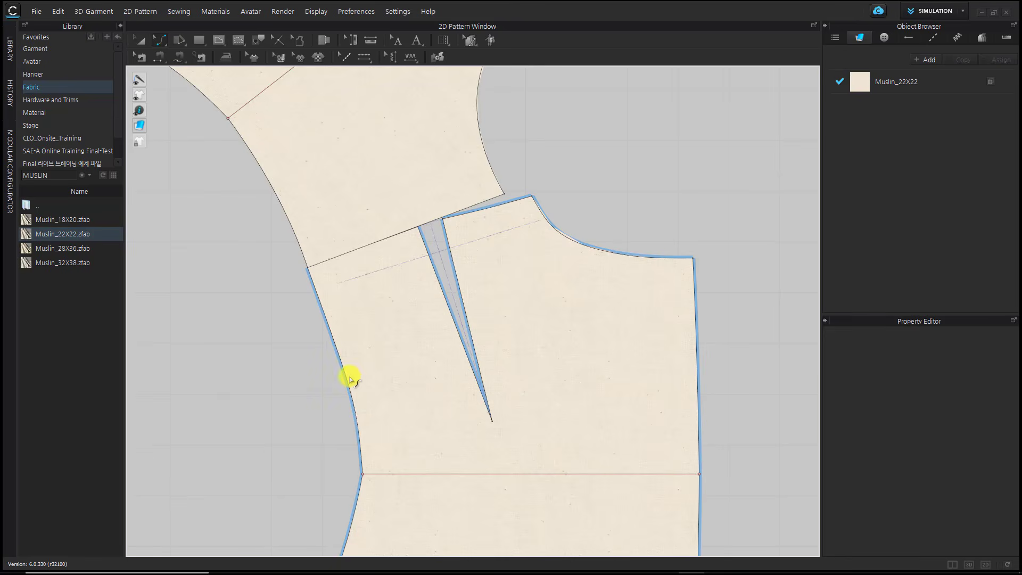
left_click(319, 304)
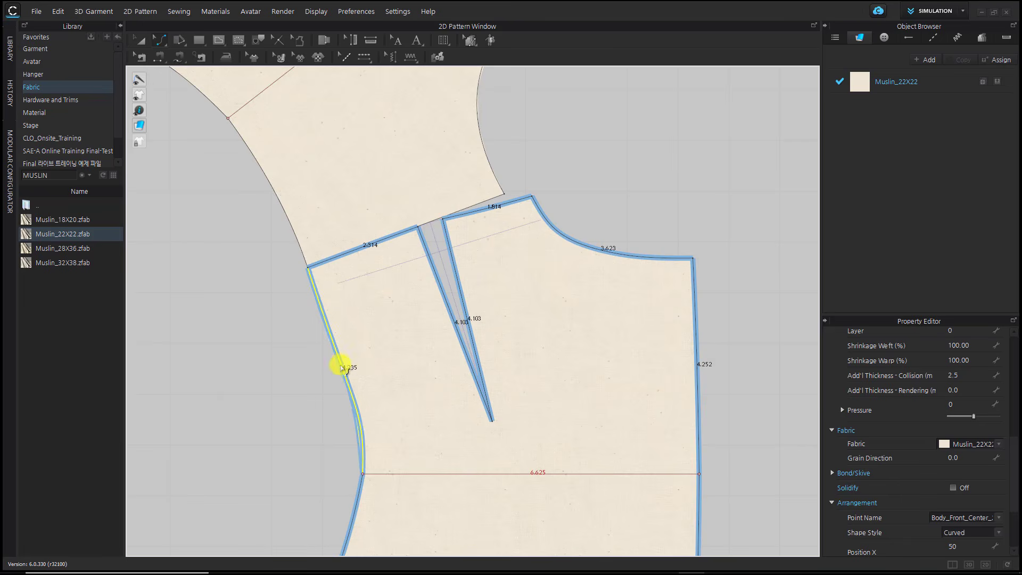
left_click_drag(335, 359, 330, 334)
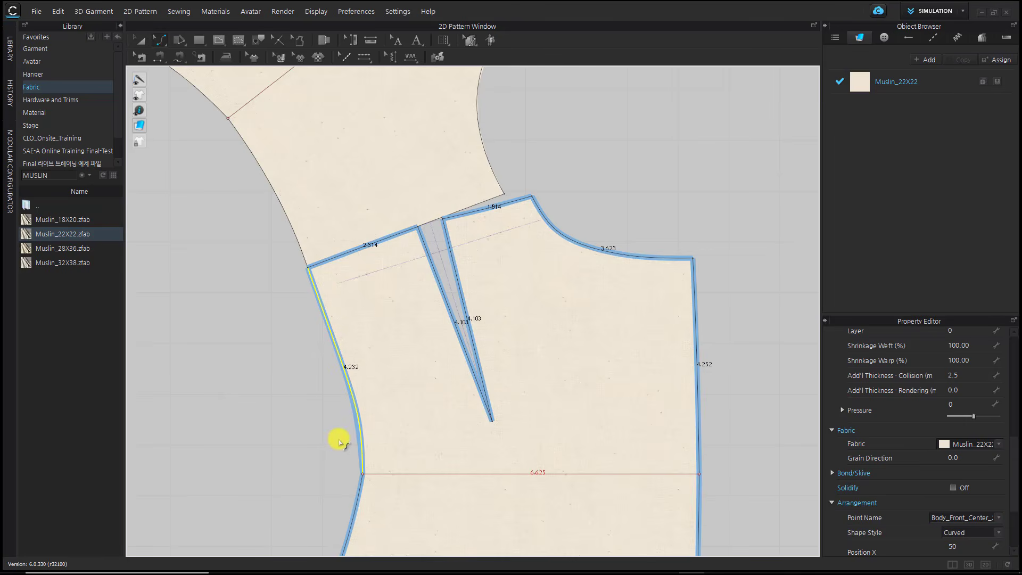
left_click(361, 440)
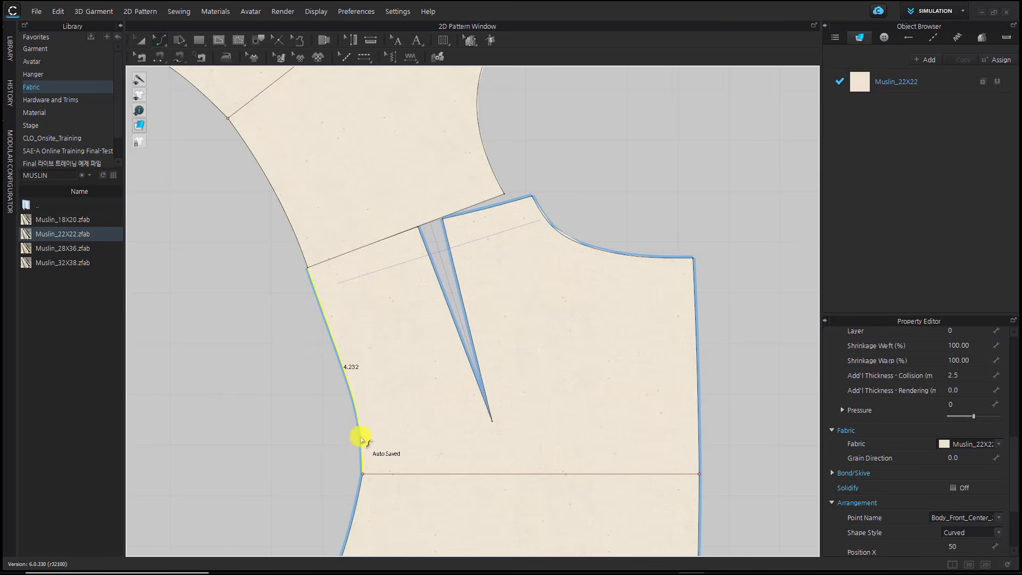
left_click(359, 414)
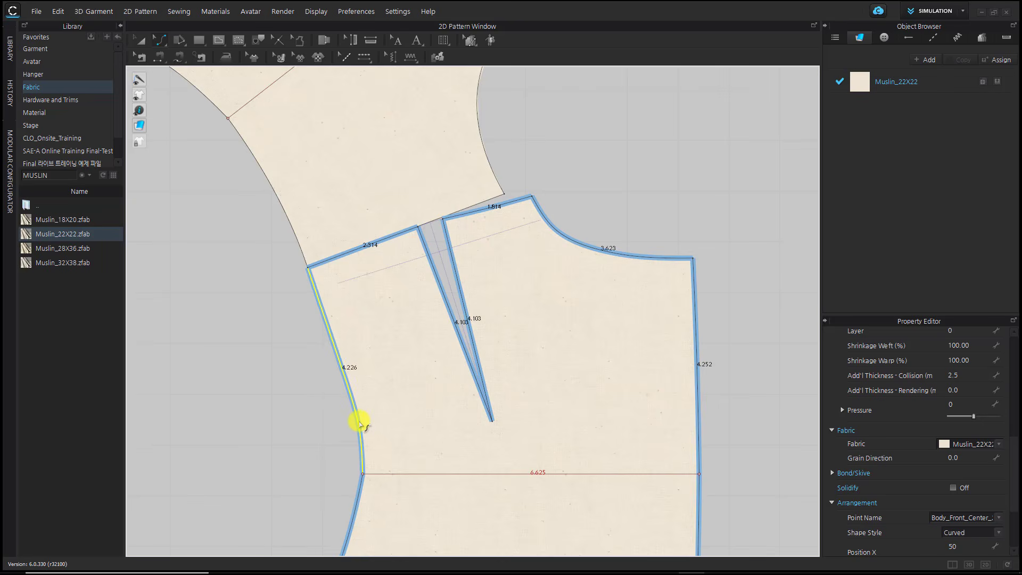
left_click(328, 424)
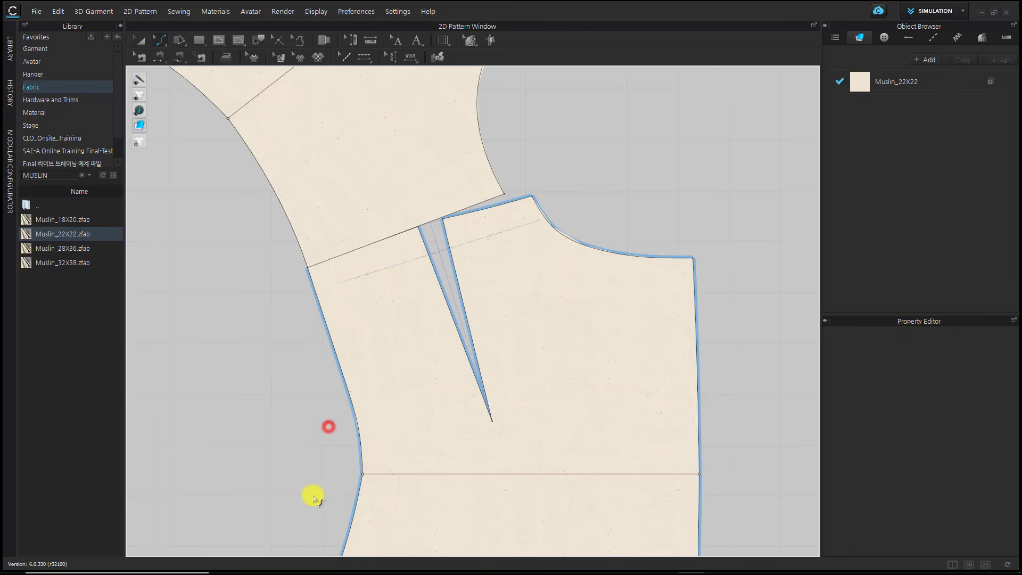
- Curve the back armhole below the across-back line and refine the upper armhole so both segments join smoothly
scroll(330, 411, "down", 3)
mouse_move(321, 459)
left_mouse_down()
mouse_move(331, 479)
mouse_move(334, 468)
left_mouse_up()
scroll(367, 337, "up", 3)
left_click(304, 342)
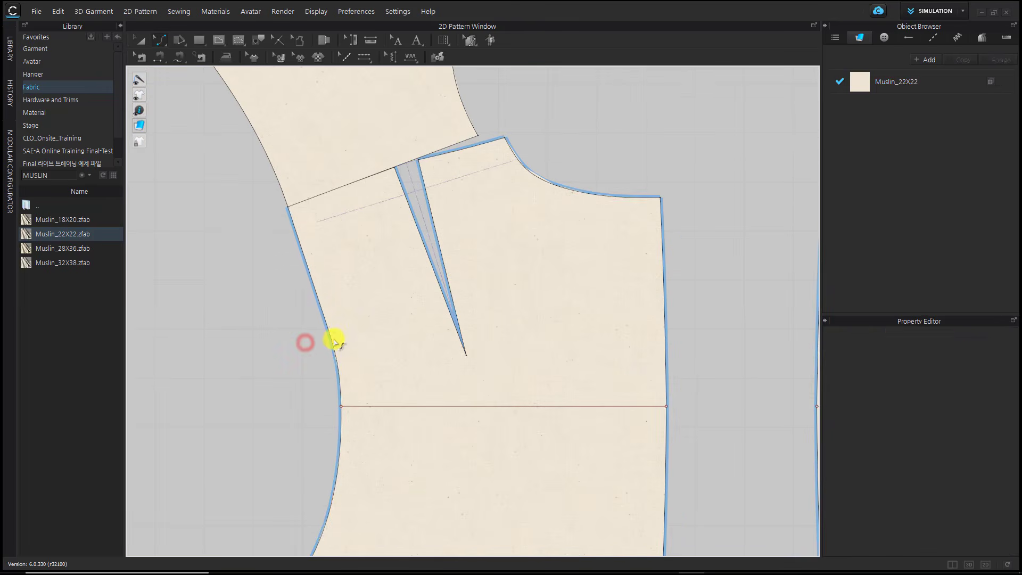
left_click(332, 340)
left_click_drag(332, 341, 317, 292)
left_click(307, 309)
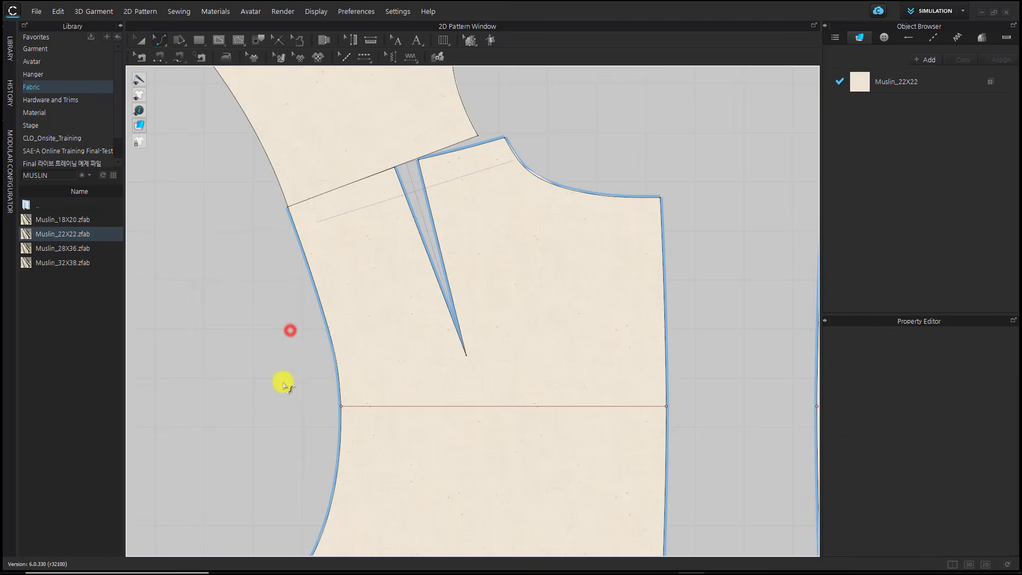
- Select the whole front pattern and rotate it freehand back toward its upright orientation
scroll(283, 384, "down", 3)
middle_click_drag(267, 400, 370, 396)
scroll(341, 393, "down", 1)
scroll(352, 395, "down", 1)
left_click(412, 333)
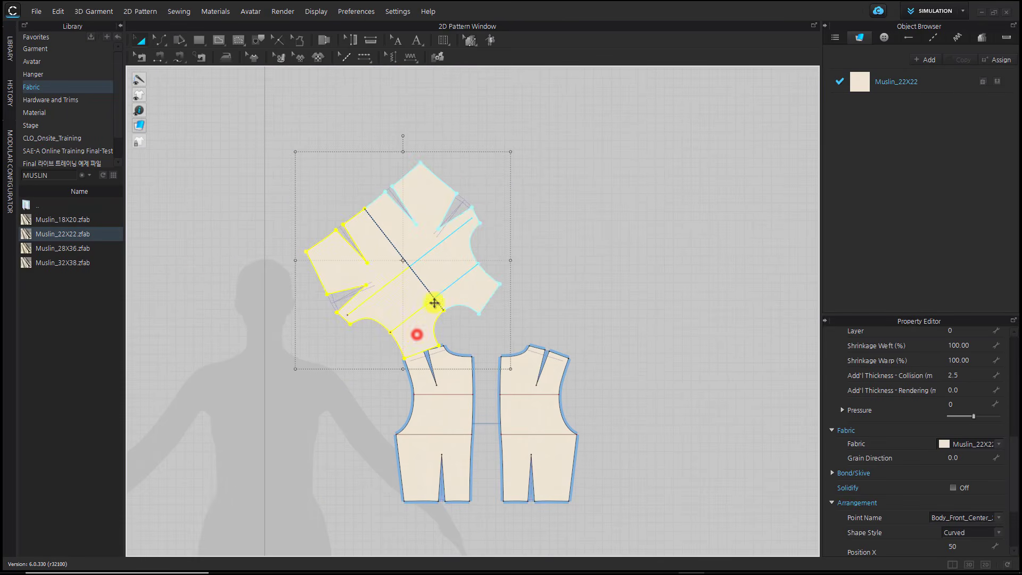
left_click_drag(401, 136, 311, 227)
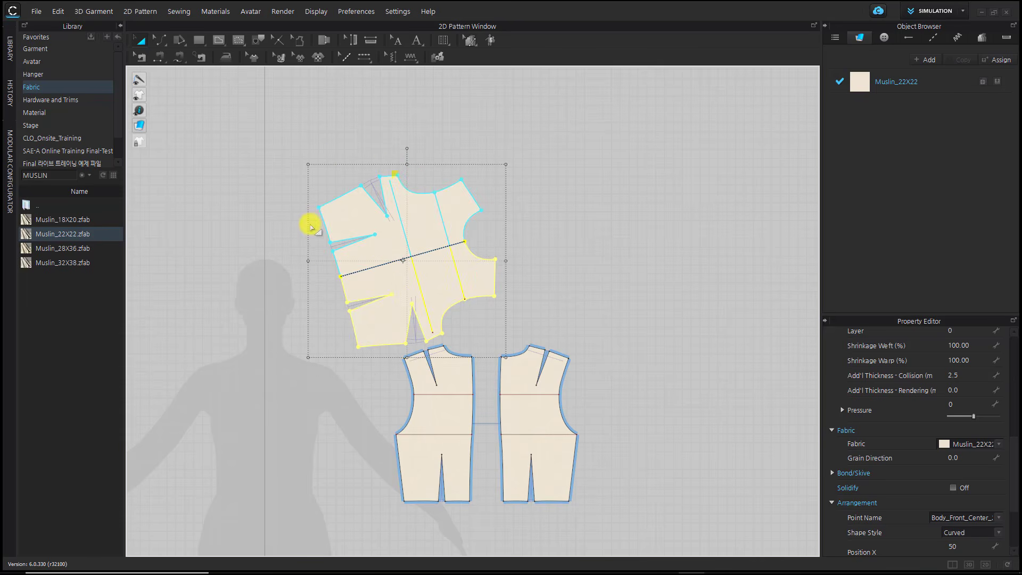
left_click_drag(407, 151, 282, 328)
- Move the front pattern off the back, rotate it to the X-Axis along its across-chest line, and place it over the avatar silhouette
left_click(447, 224)
left_click(345, 355)
right_click(326, 355)
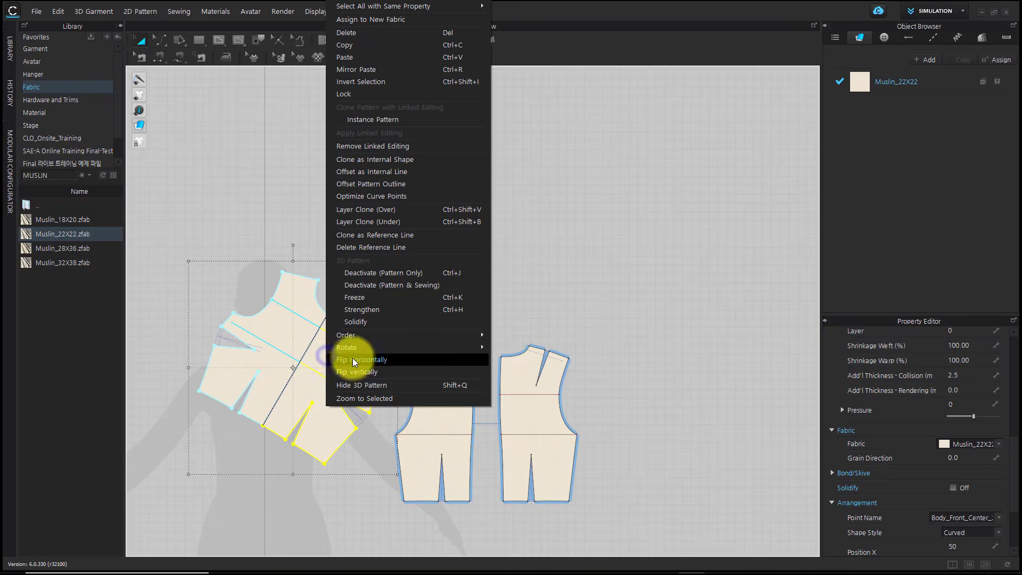
mouse_move(385, 351)
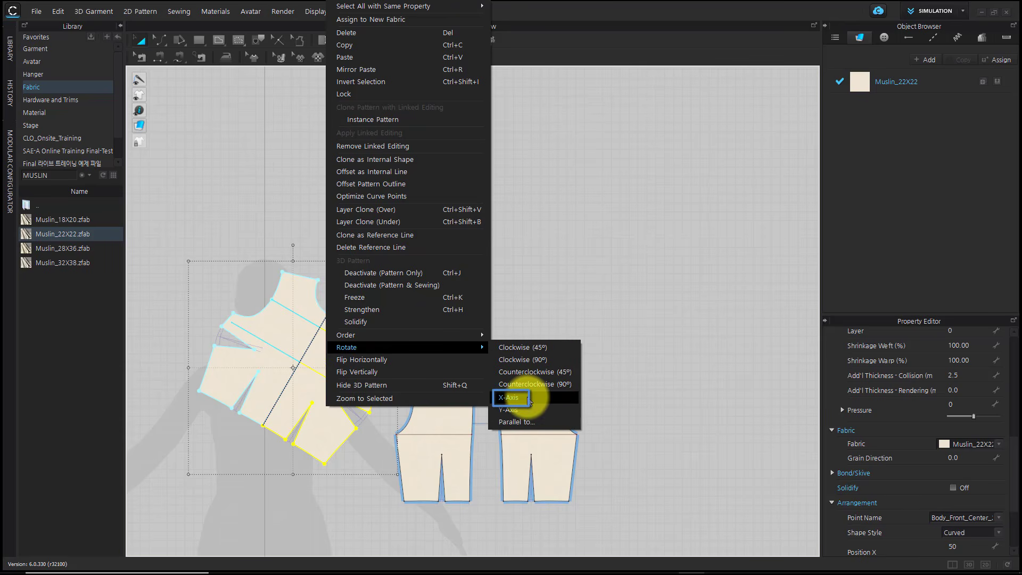
left_click(511, 398)
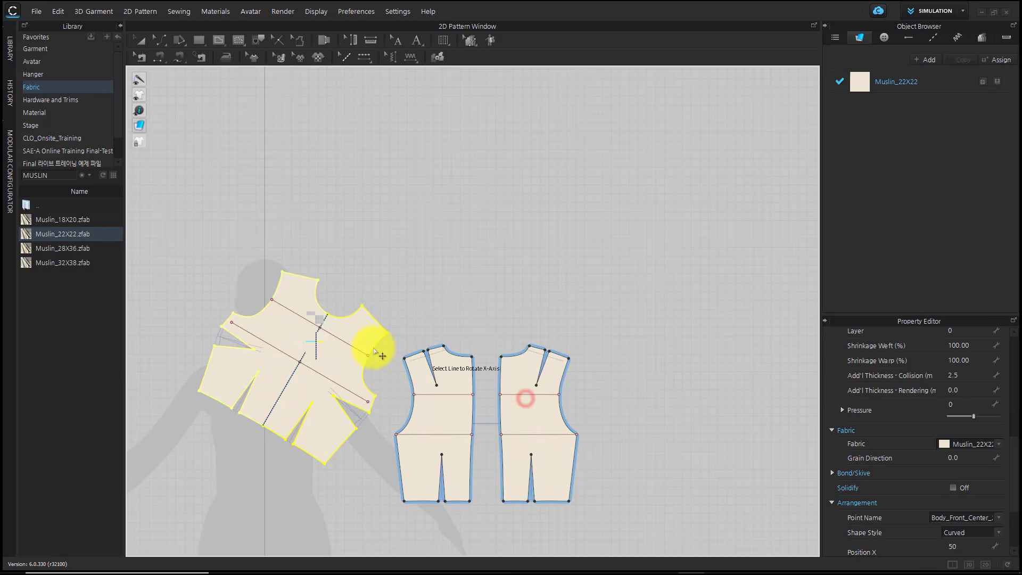
left_click(330, 337)
left_click(442, 293)
left_click_drag(353, 347, 299, 402)
left_click(346, 382)
- Match up the front side seam segment above the bust dart with the back side seam, using To Start
scroll(392, 359, "up", 1)
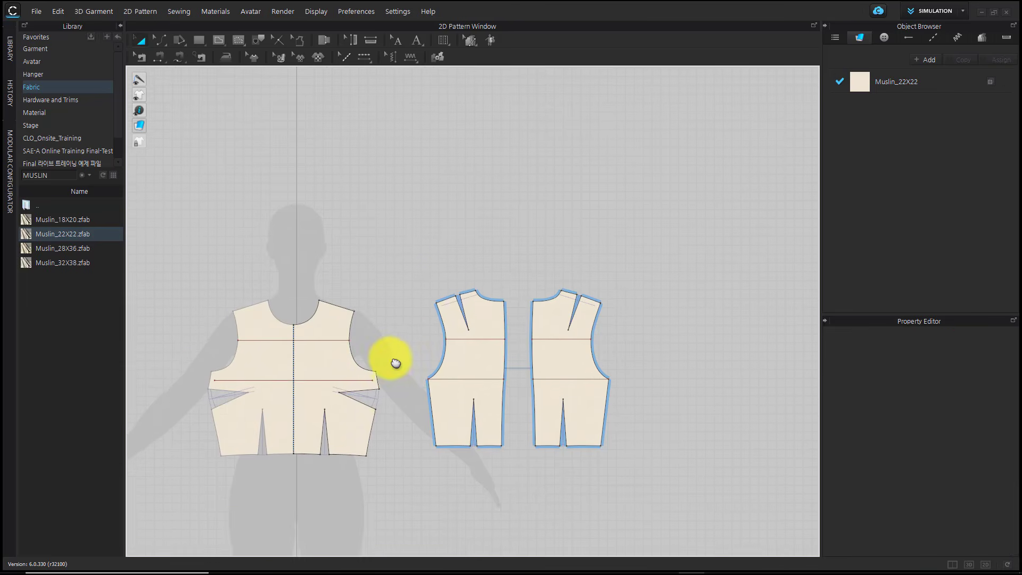
scroll(389, 391, "up", 3)
key("z")
left_click(358, 357)
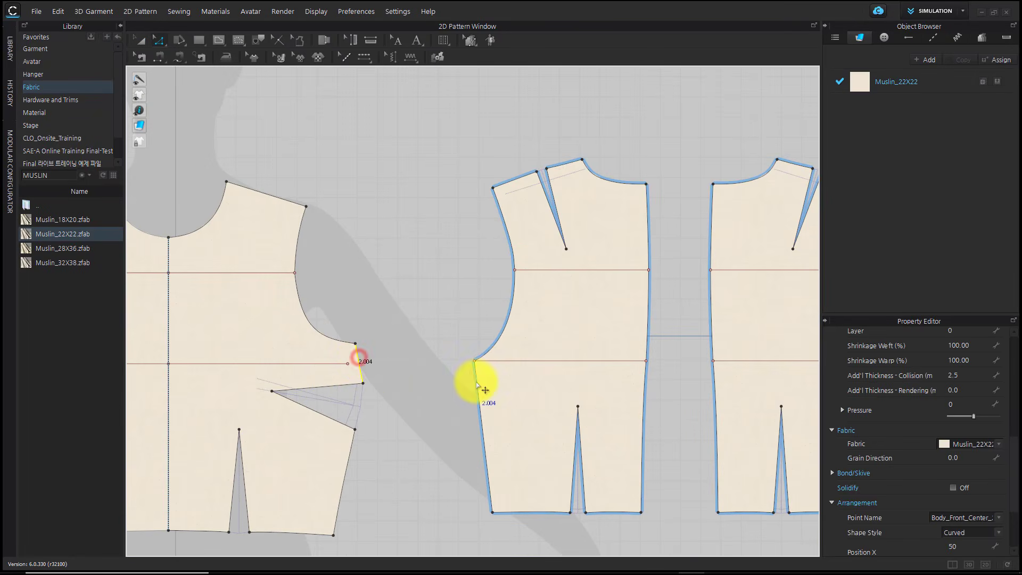
left_click(476, 385, "shift")
right_click(476, 384)
mouse_move(510, 372)
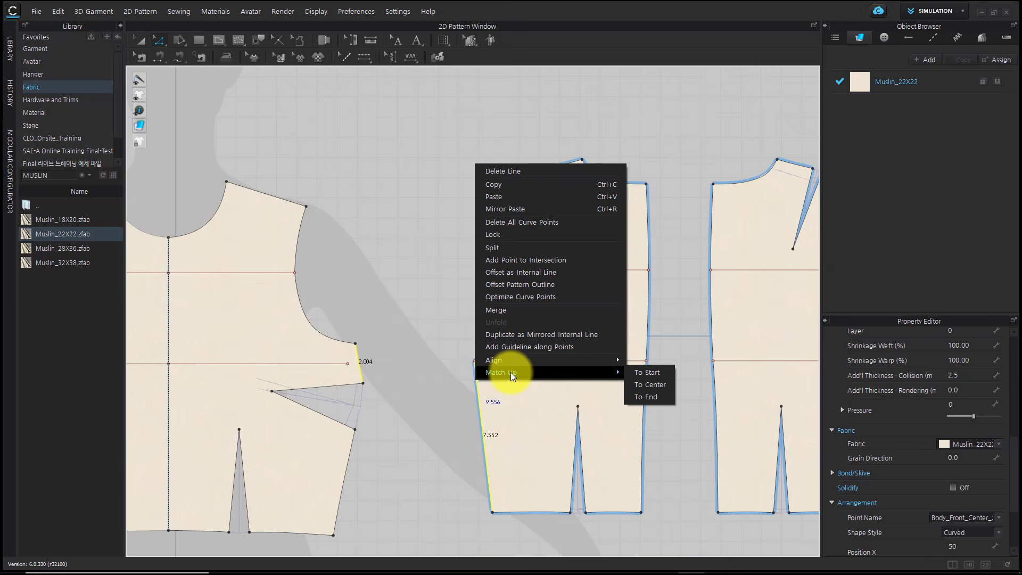
left_click(657, 371)
- Adjust the curvature of the lower front and back armholes so they flow smoothly through the underarm point
scroll(474, 333, "up", 4)
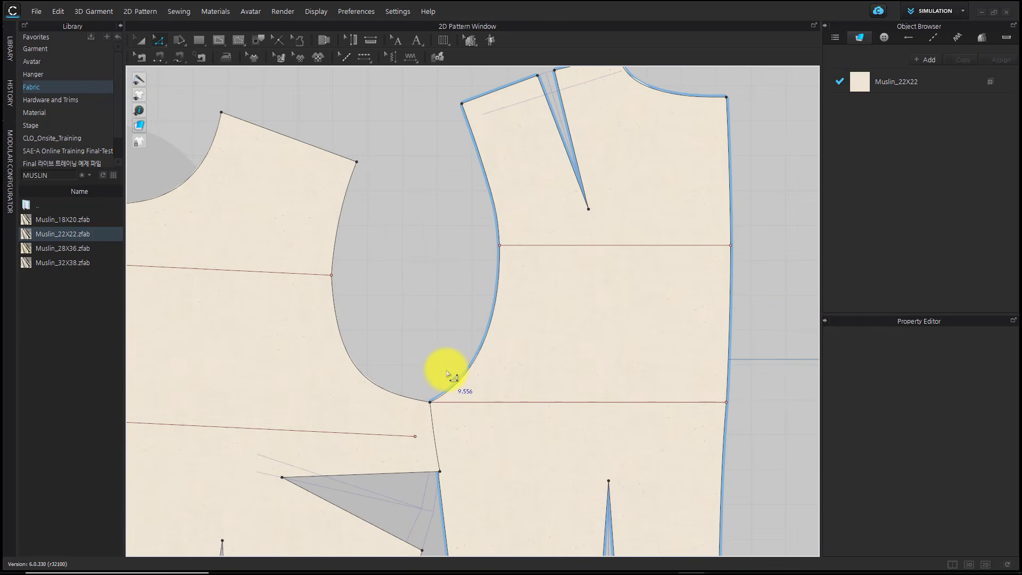
left_click(352, 362)
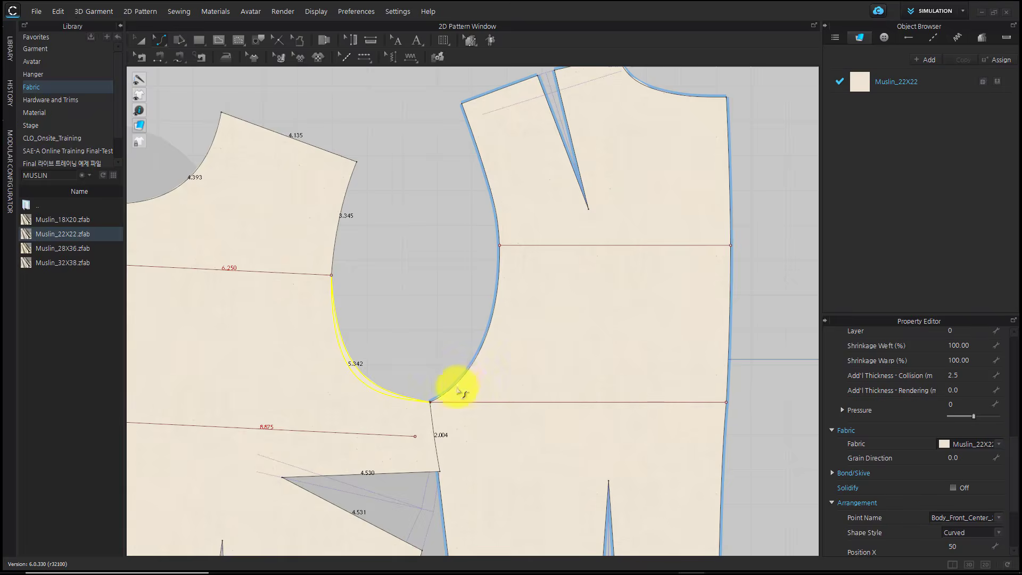
left_click(449, 392)
left_click_drag(457, 391, 454, 394)
left_click(484, 384)
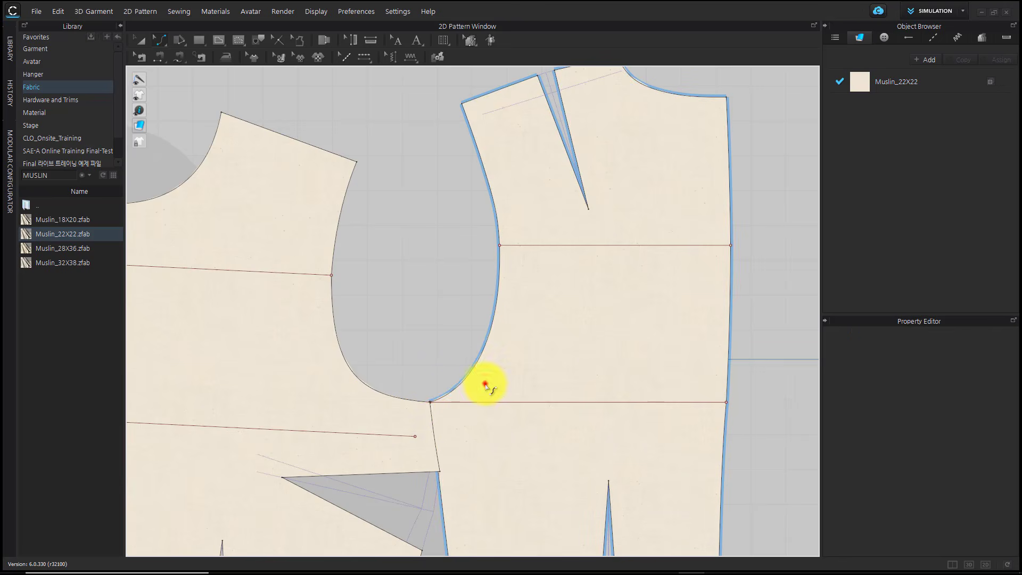
left_click(452, 393)
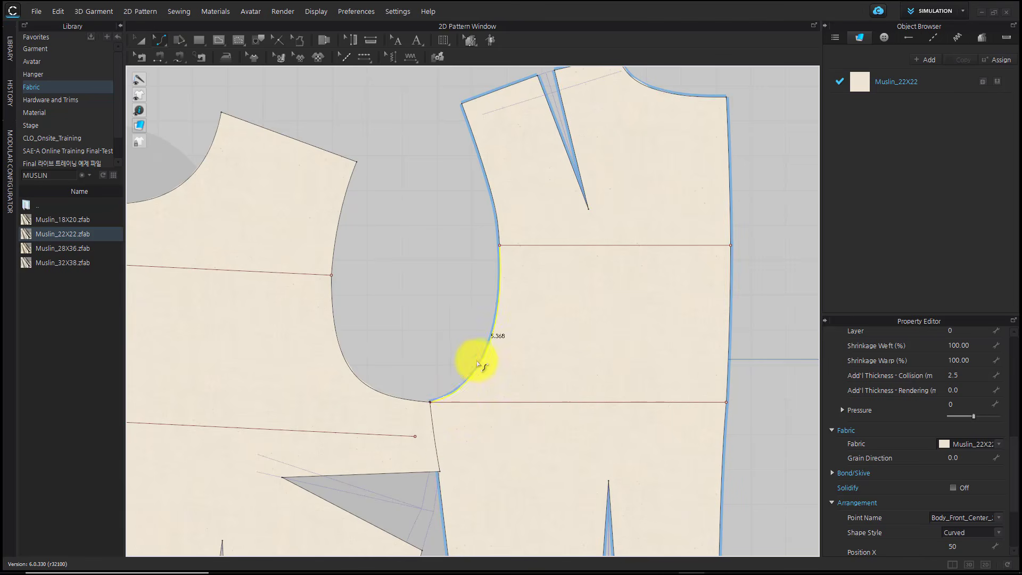
left_click(422, 332)
- Move the front pattern away and match up its side seam segment below the bust dart with the back side seam at the hem
scroll(420, 362, "down", 5)
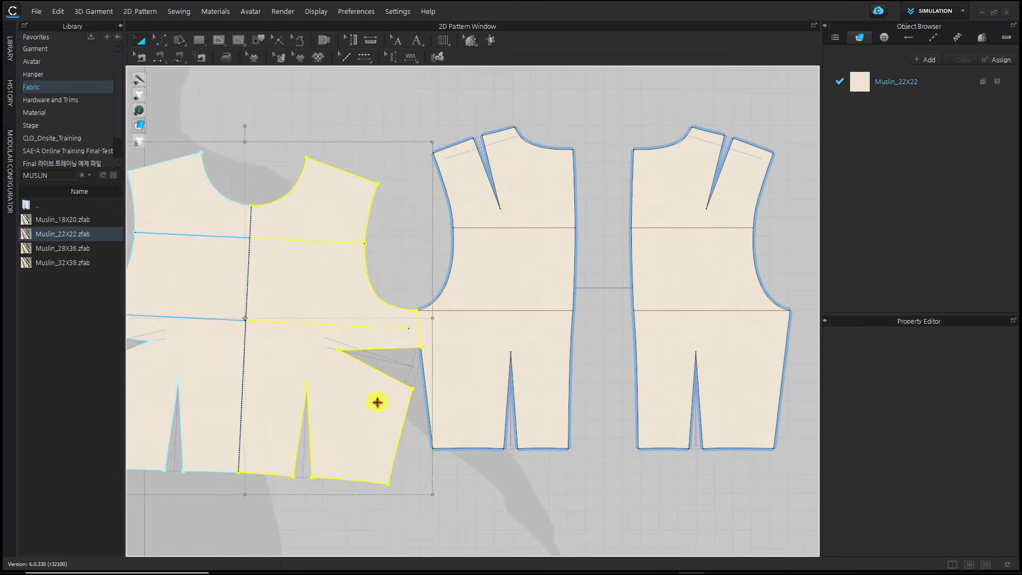
left_click(376, 401)
right_click(429, 434)
left_click(603, 455)
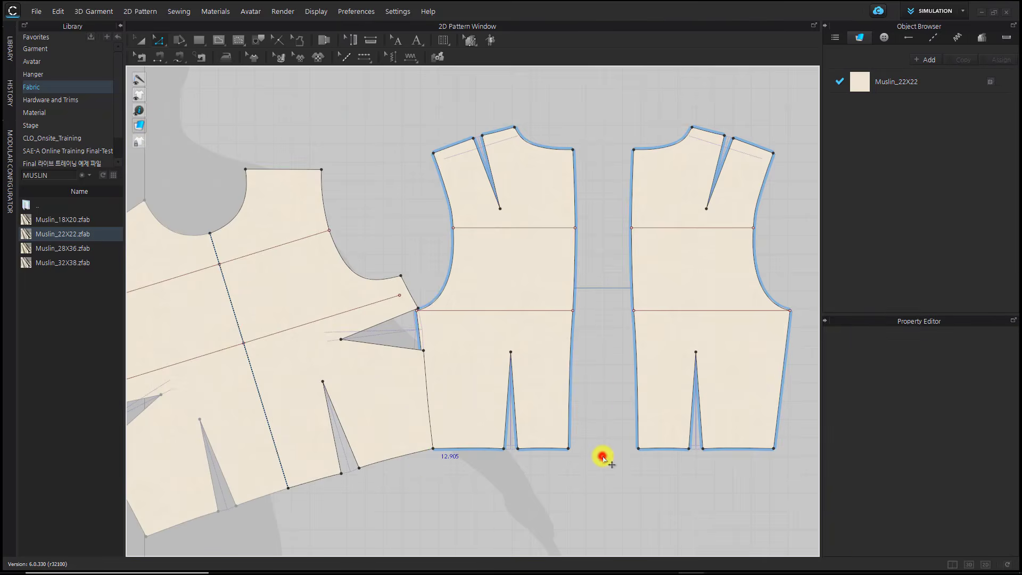
- Curve the front and back hem segments beside the side seam so they blend smoothly across it
scroll(436, 456, "up", 5)
scroll(436, 456, "up", 3)
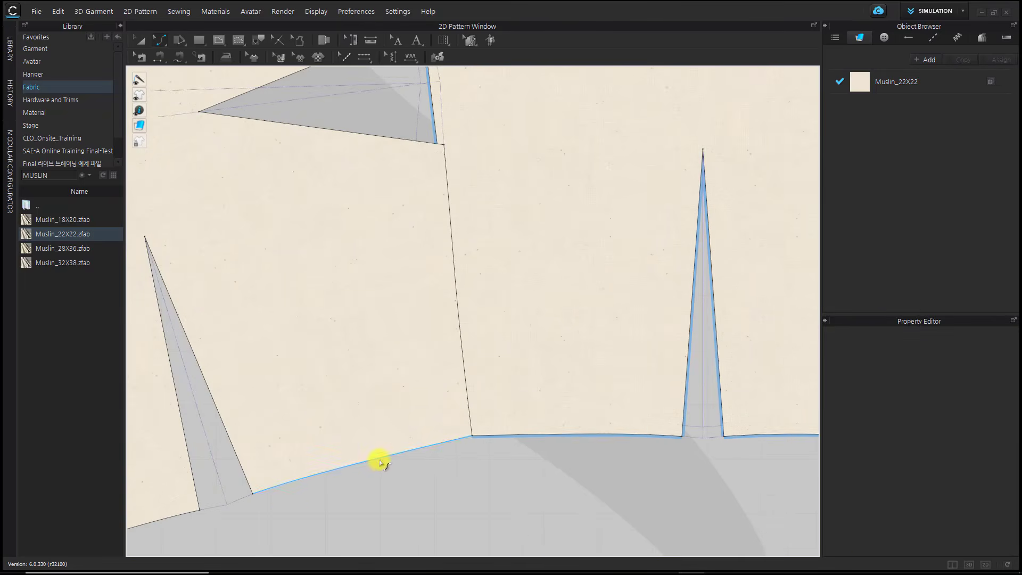
left_click(380, 458)
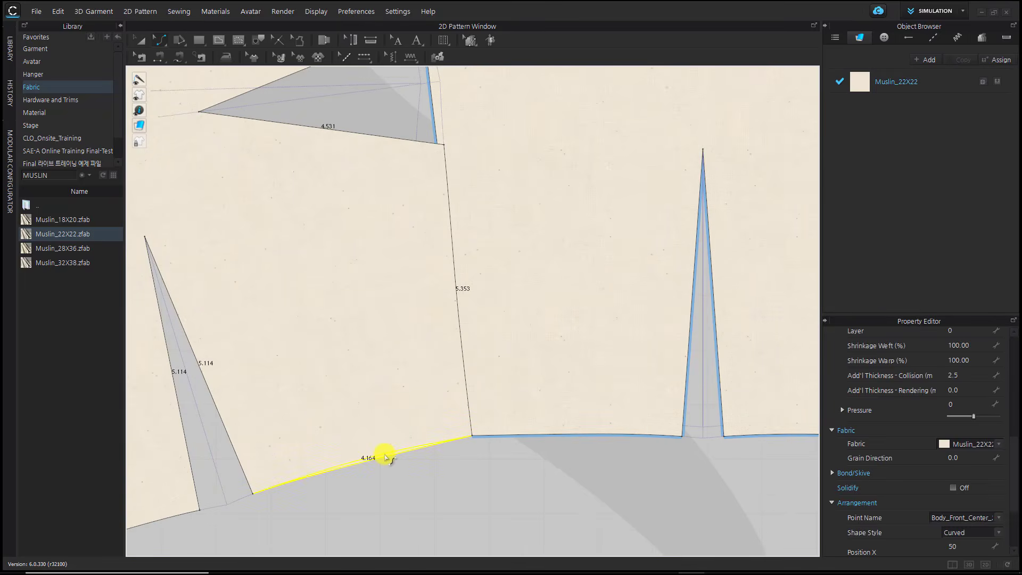
left_click(525, 465)
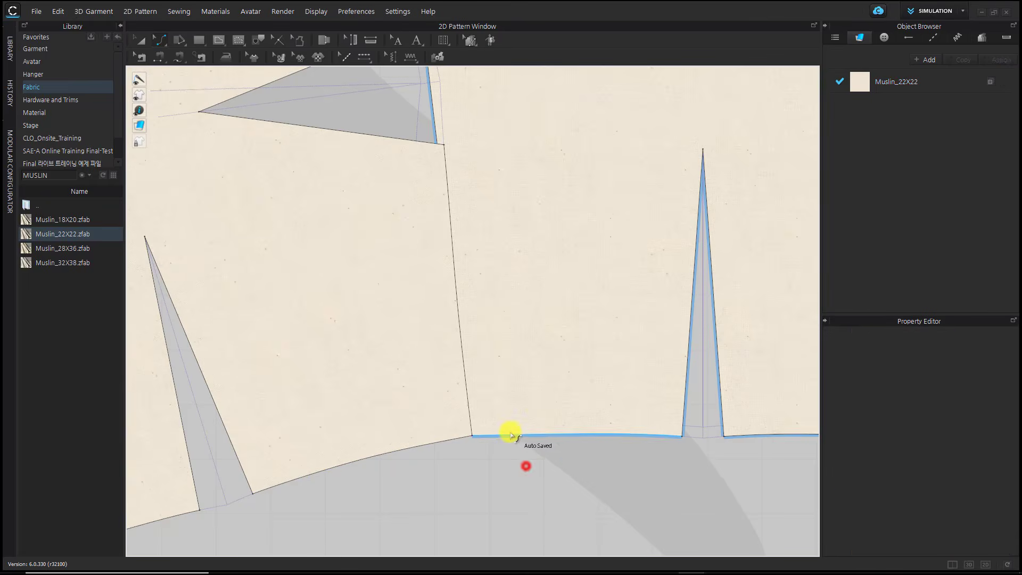
left_click(510, 432)
left_click(499, 471)
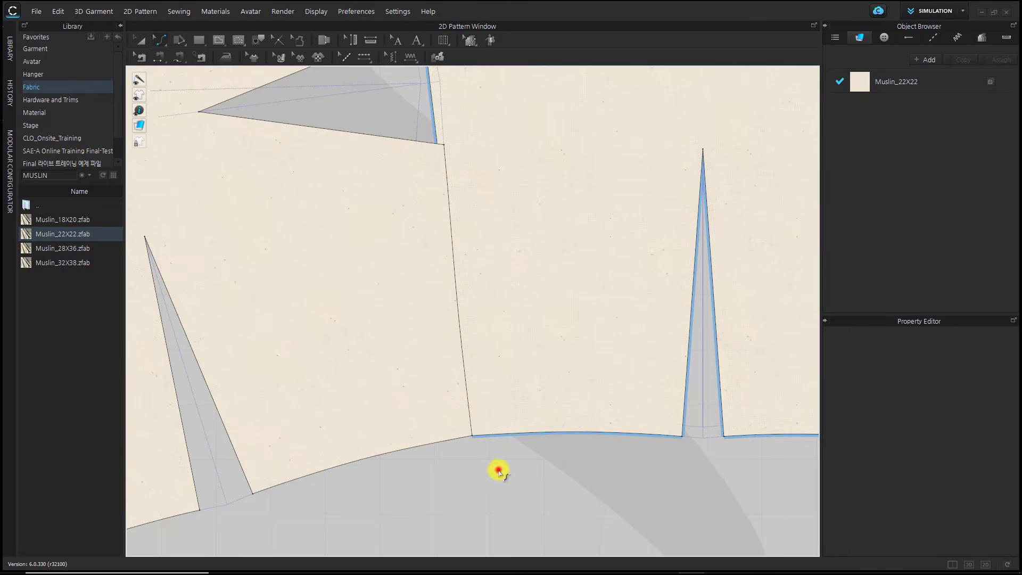
- Straighten the front pattern again with Rotate to X-Axis on its across-chest line and center it back on the avatar silhouette
scroll(511, 468, "down", 5)
left_click(420, 354)
right_click(375, 354)
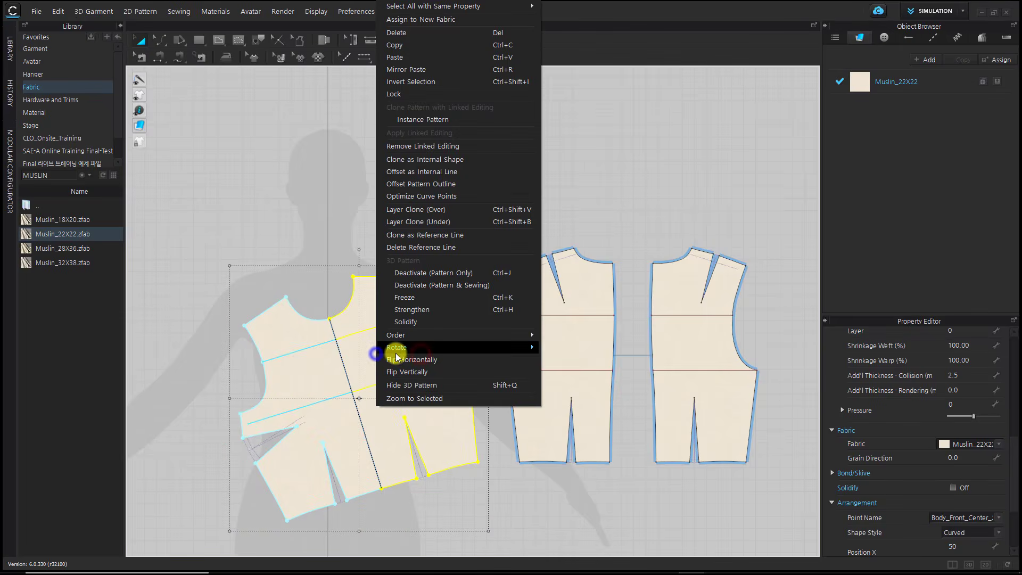
mouse_move(433, 348)
left_click(582, 396)
left_click(366, 331)
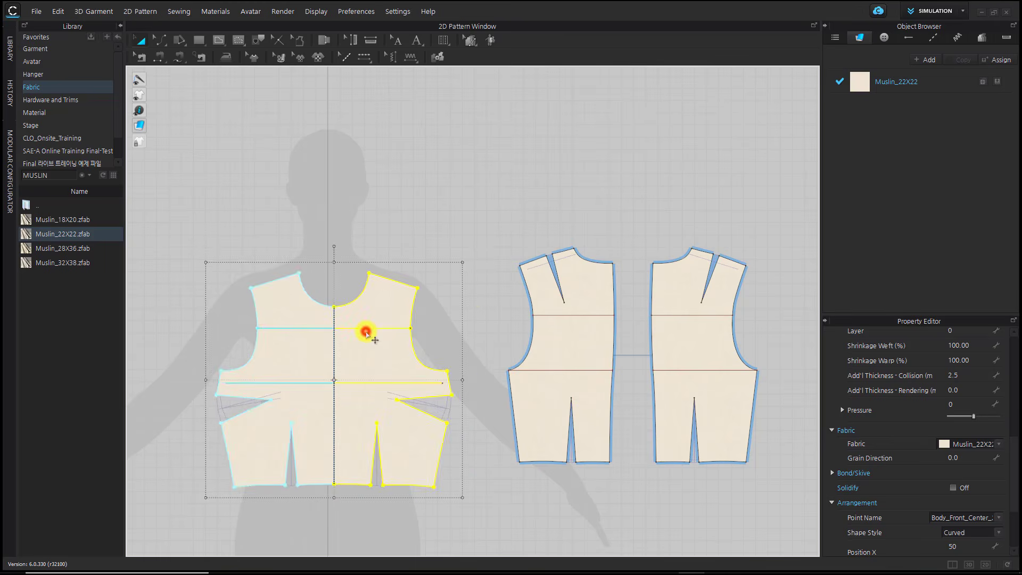
left_click(472, 291)
left_click(470, 290)
left_click_drag(396, 366, 352, 317)
left_click(444, 277)
- Check the back's inner shoulder segment length and add a notch on the front shoulder 1.814 in from the neck point
middle_click_drag(432, 280, 433, 279)
scroll(435, 281, "up", 2)
key("z")
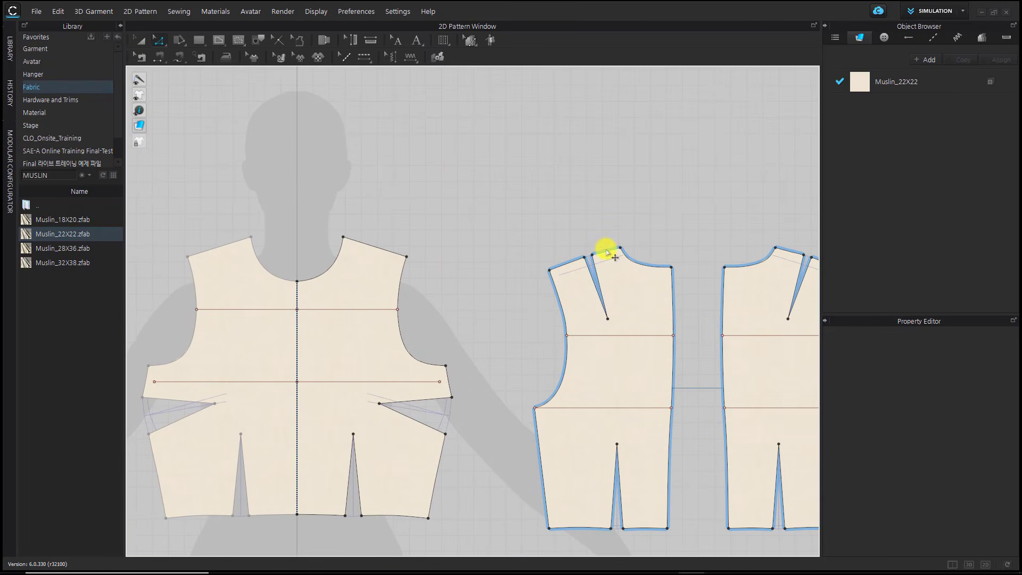
left_click(607, 251)
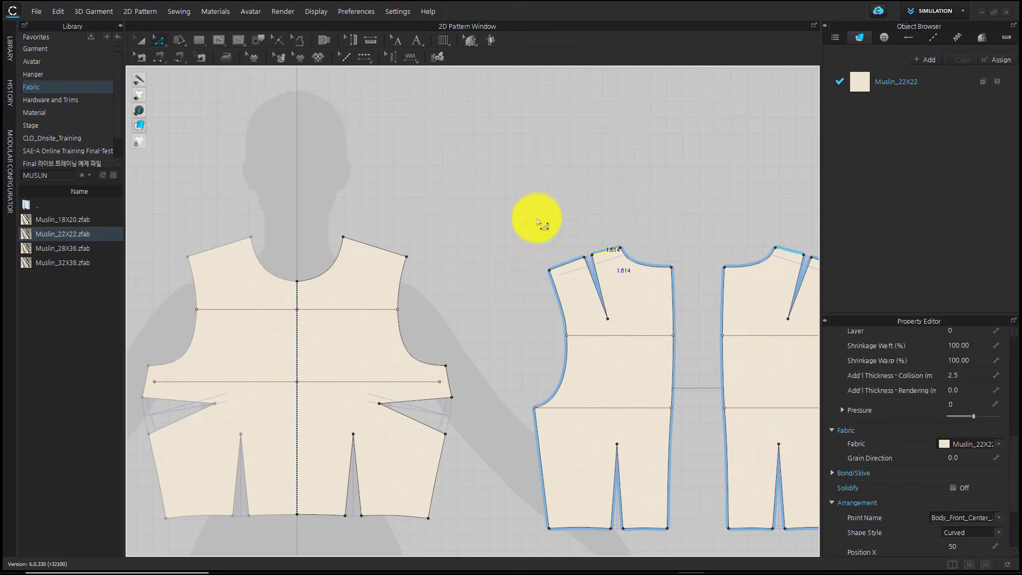
left_click(269, 64)
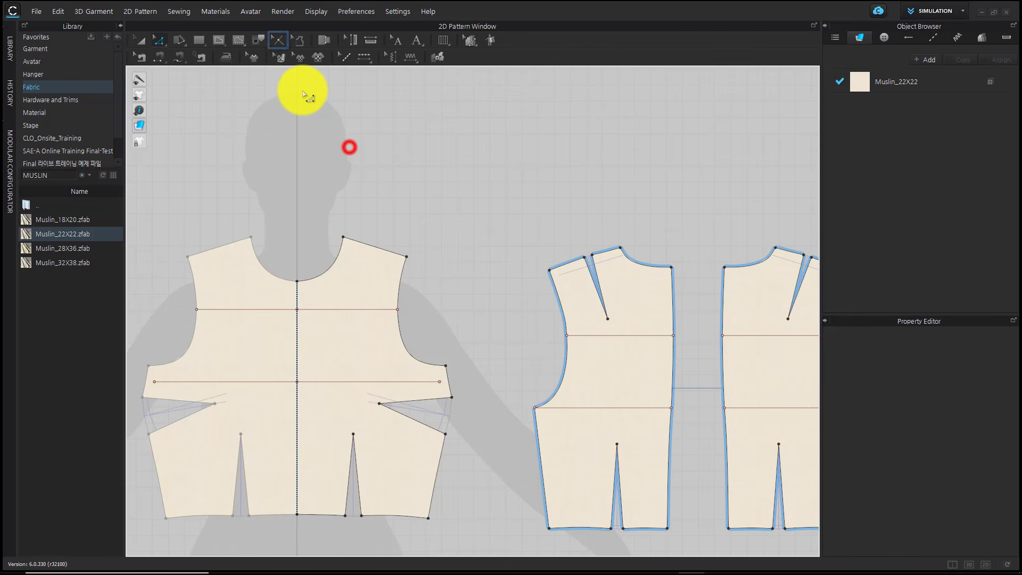
left_click(276, 40)
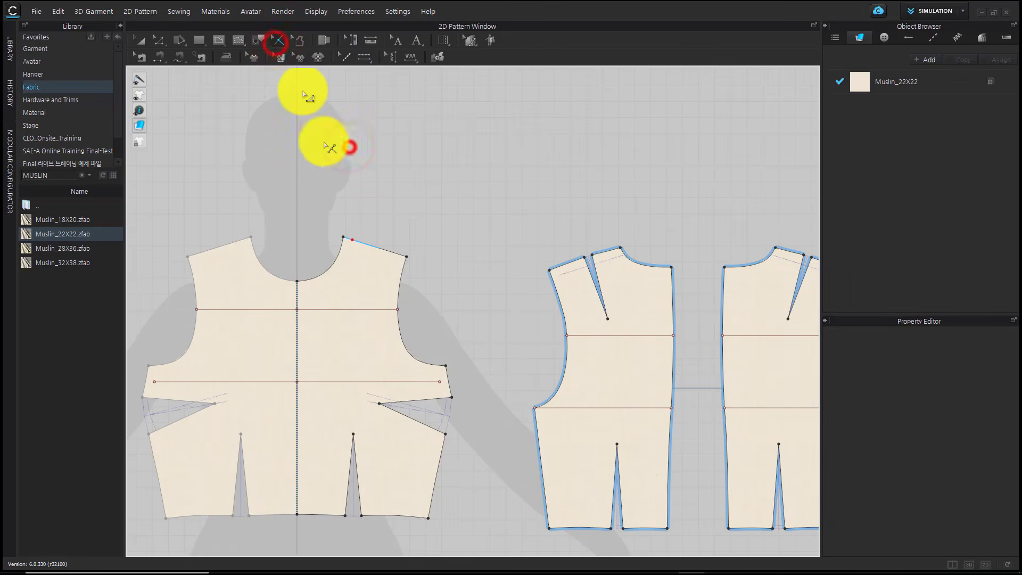
left_click(351, 244)
type("1.814")
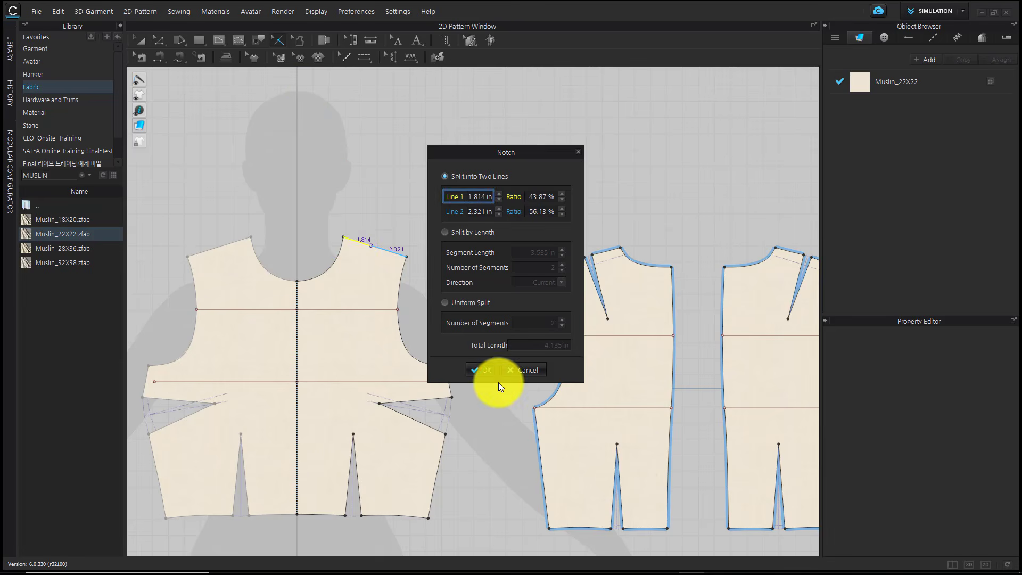
left_click(485, 371)
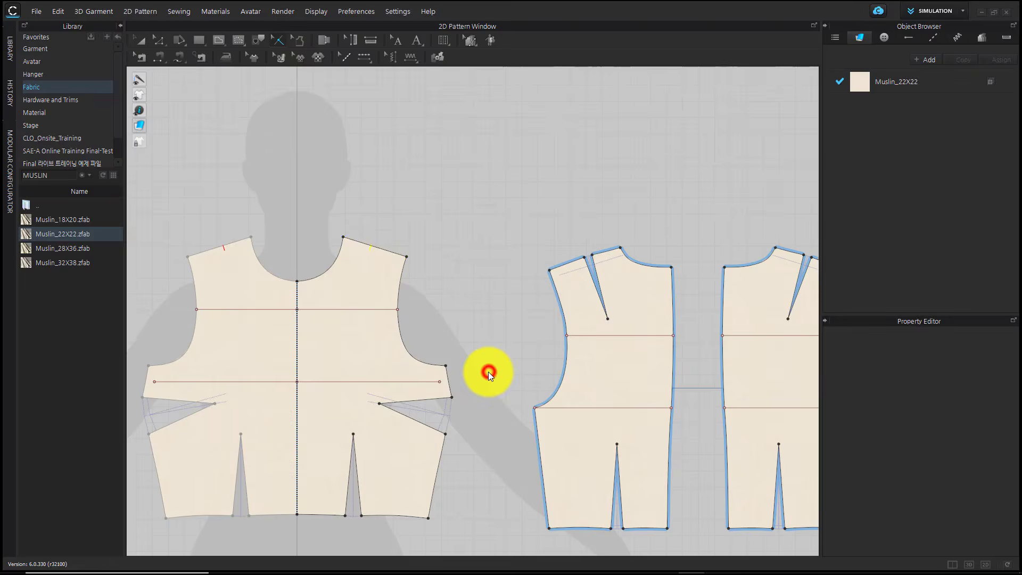
- Change the length of the back's outer shoulder segment to 2.321 in, with the direction set to Start
key("z")
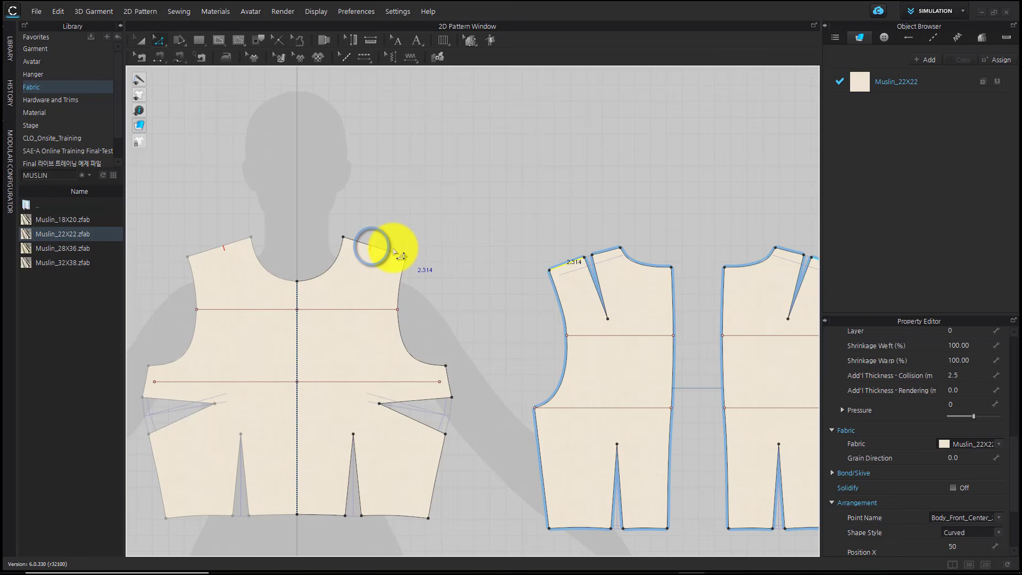
left_click(389, 250)
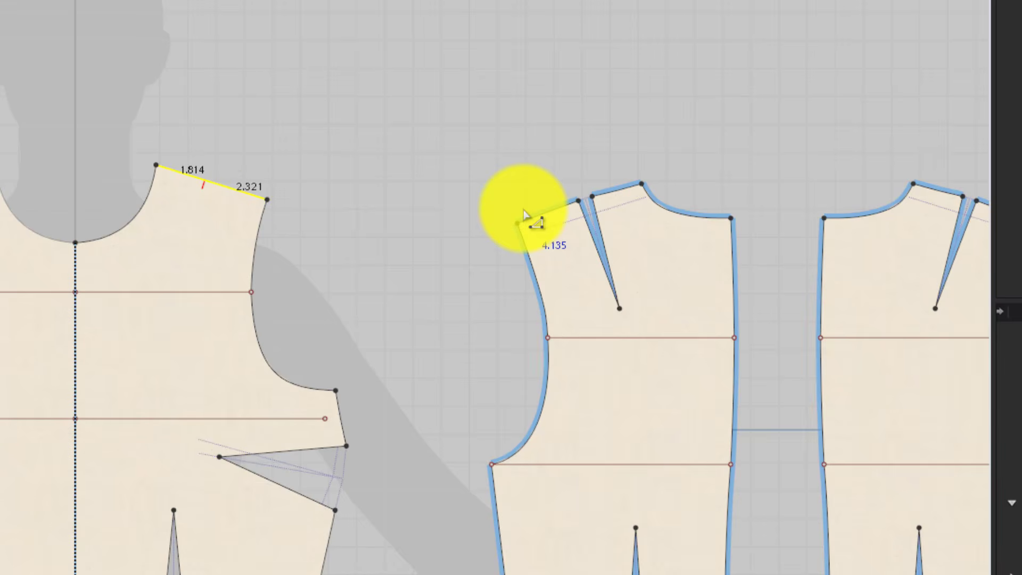
left_click(529, 215)
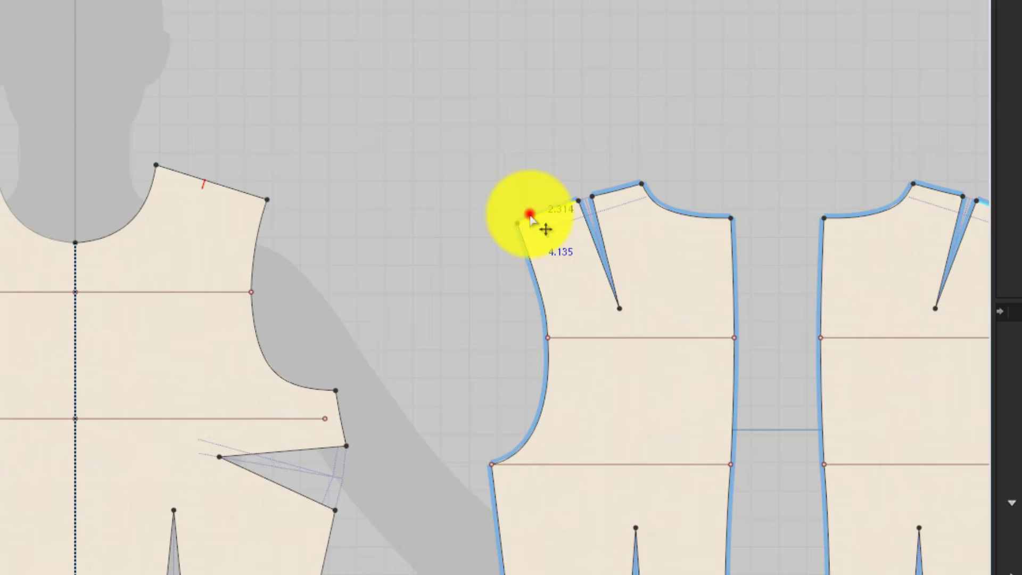
right_click(530, 214)
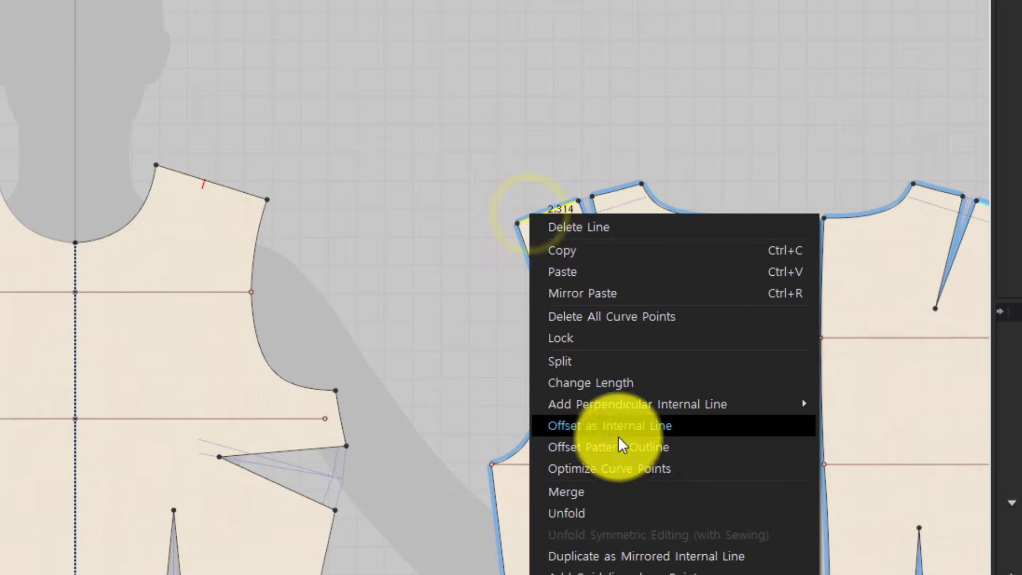
left_click(620, 387)
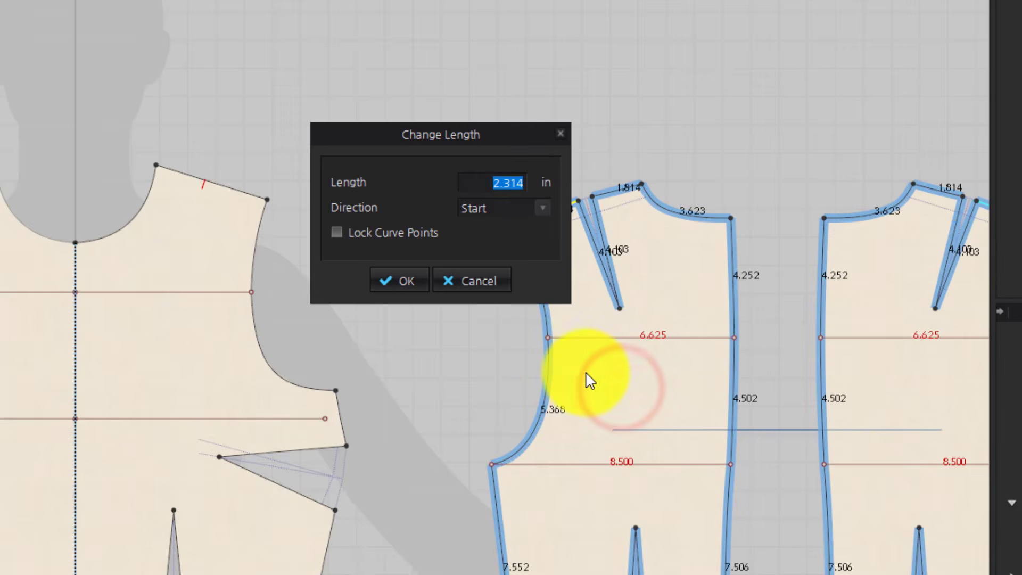
type("2.3")
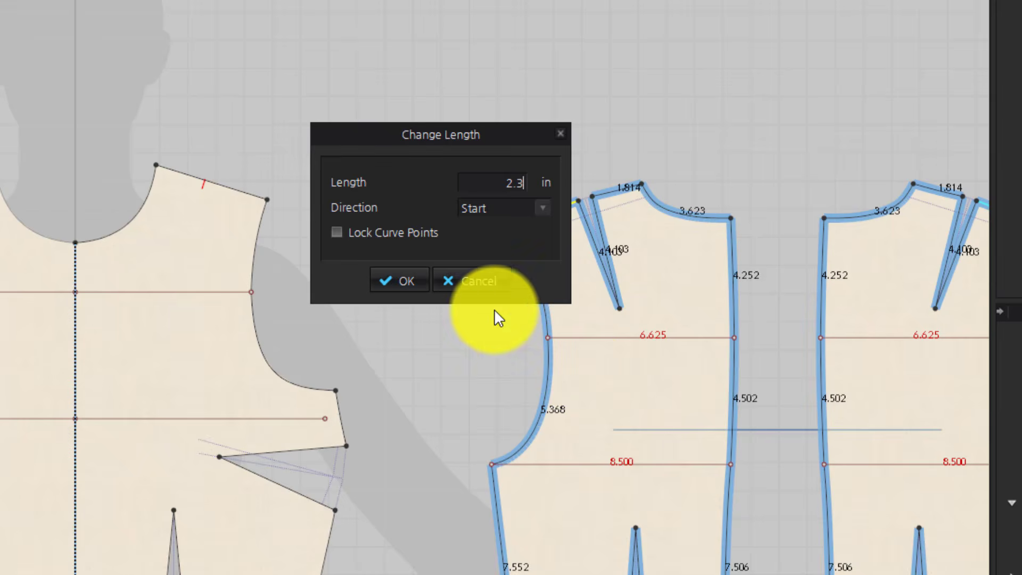
type("21")
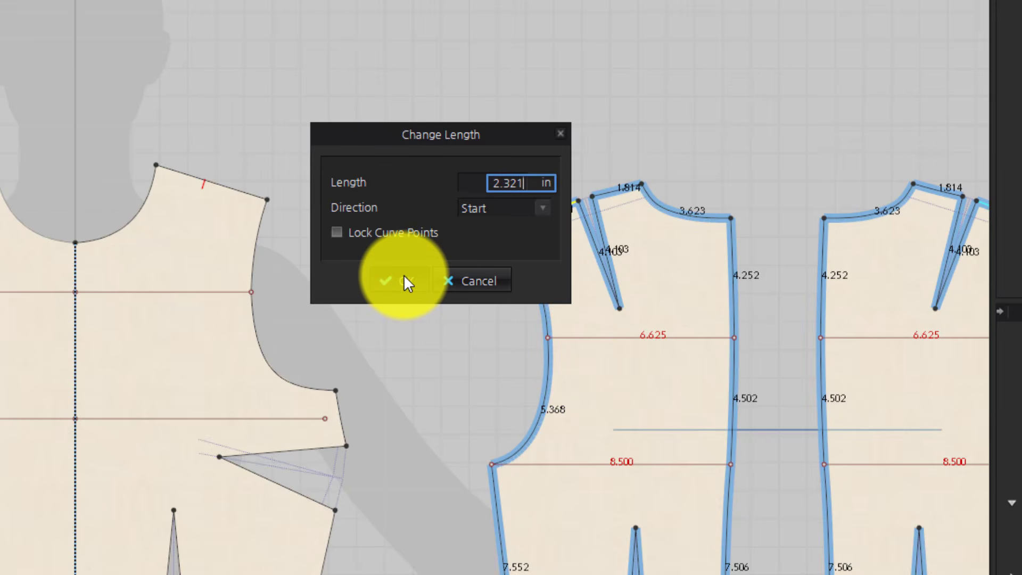
left_click(403, 275)
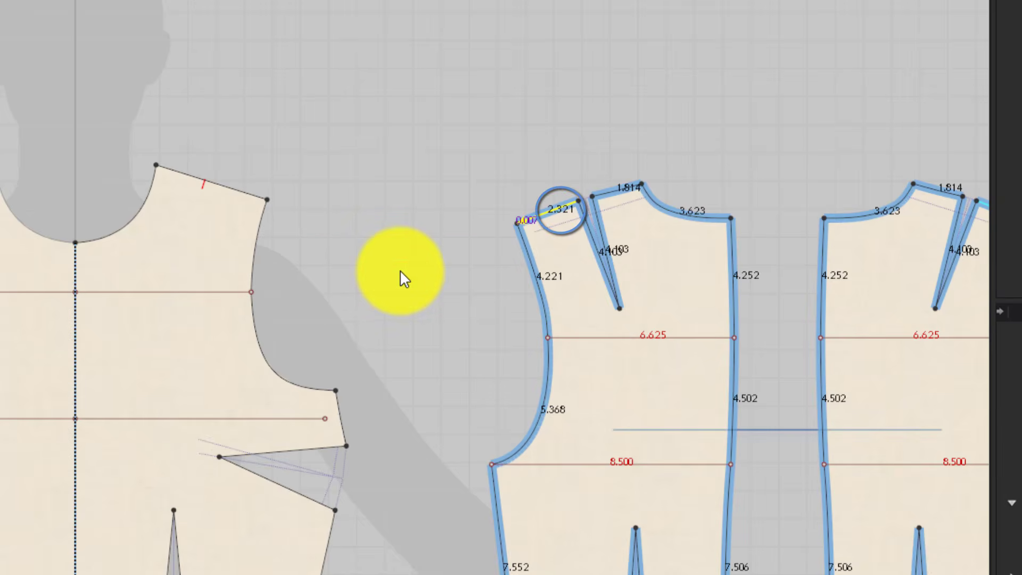
- Compare the lengths of the front and back outer shoulder segments
left_click(379, 257)
left_click(230, 188)
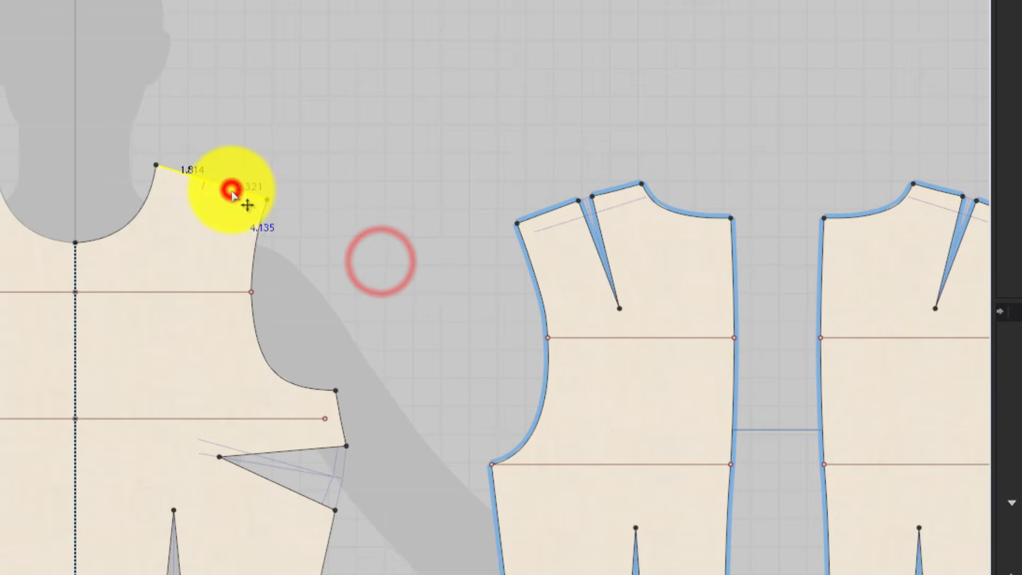
left_click(542, 214)
left_click(377, 303)
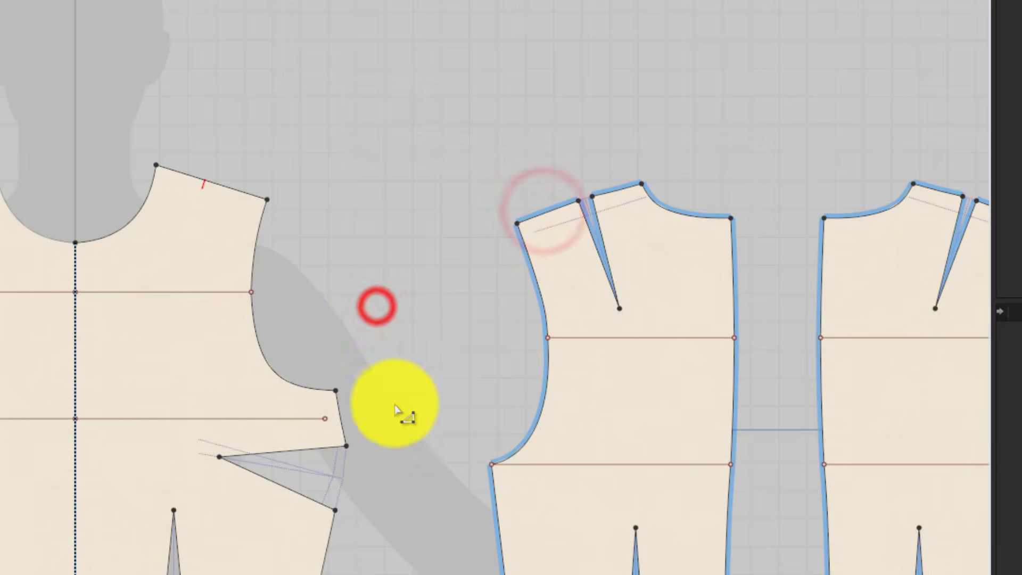
- Check the front side seam segment above the bust dart and add a notch on the back side seam 2.004 in below the armhole
middle_click_drag(404, 415, 363, 373)
left_click(348, 279)
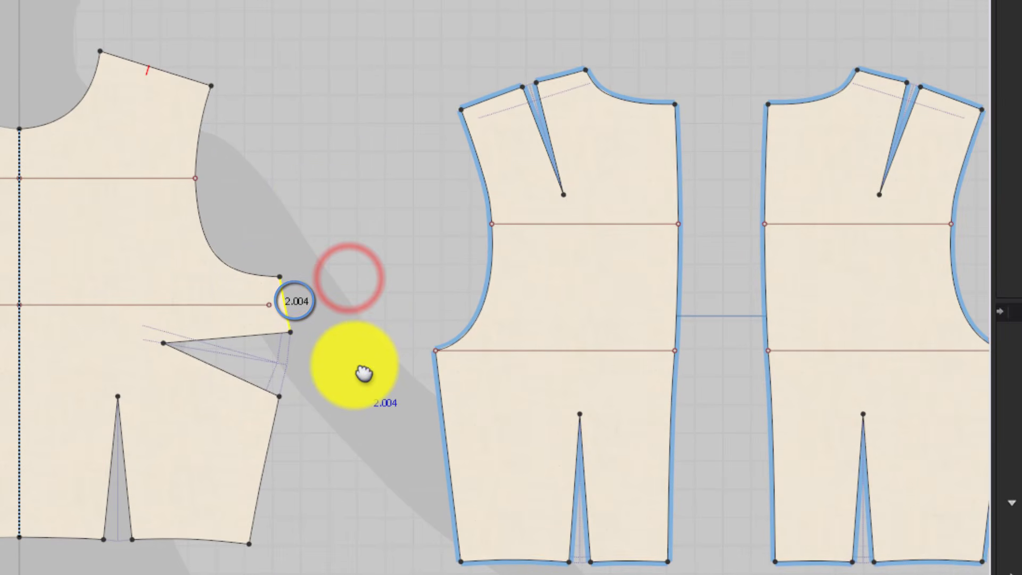
left_click(363, 374)
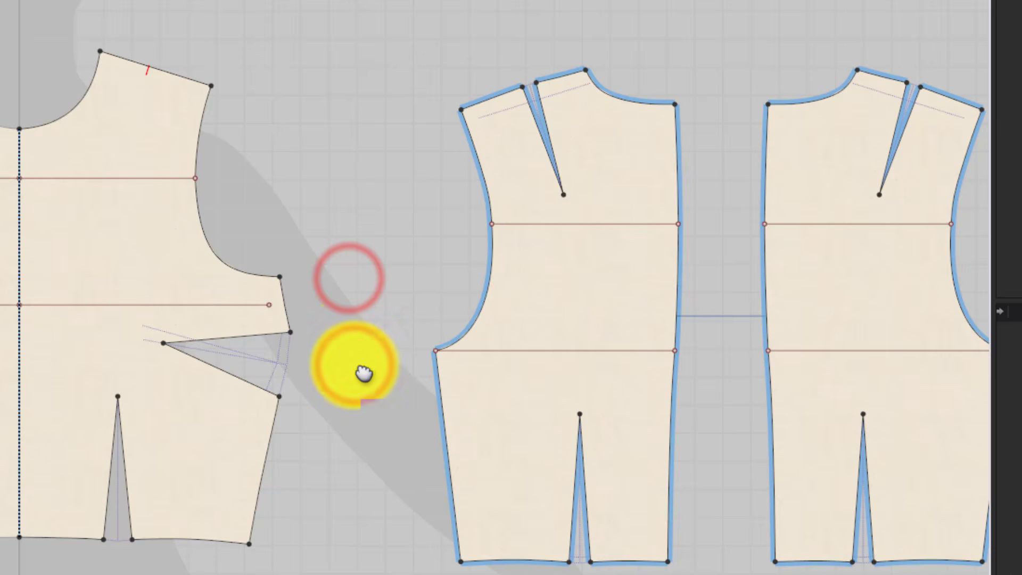
right_click(437, 370)
type("2")
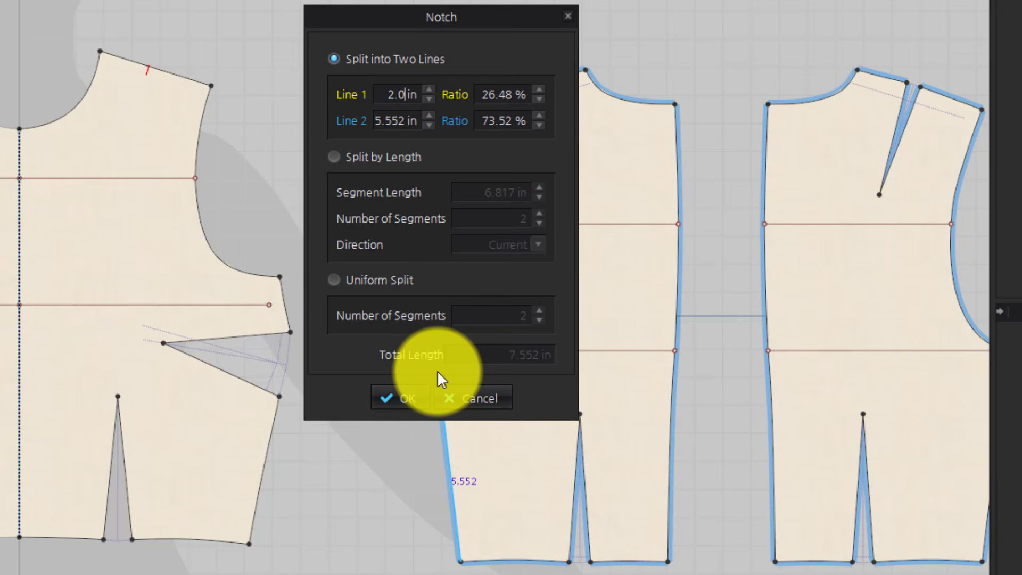
type(".004")
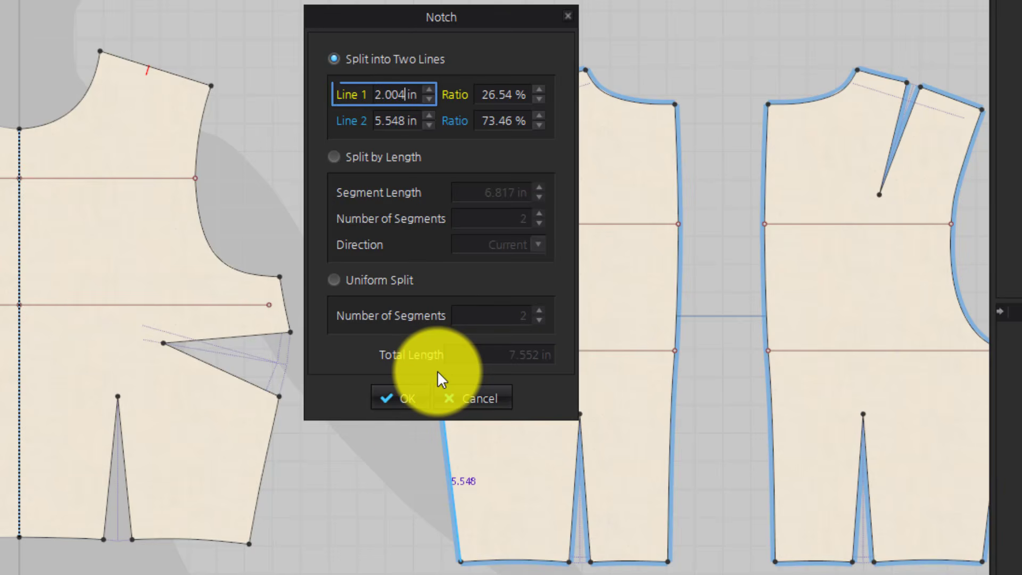
left_click(401, 401)
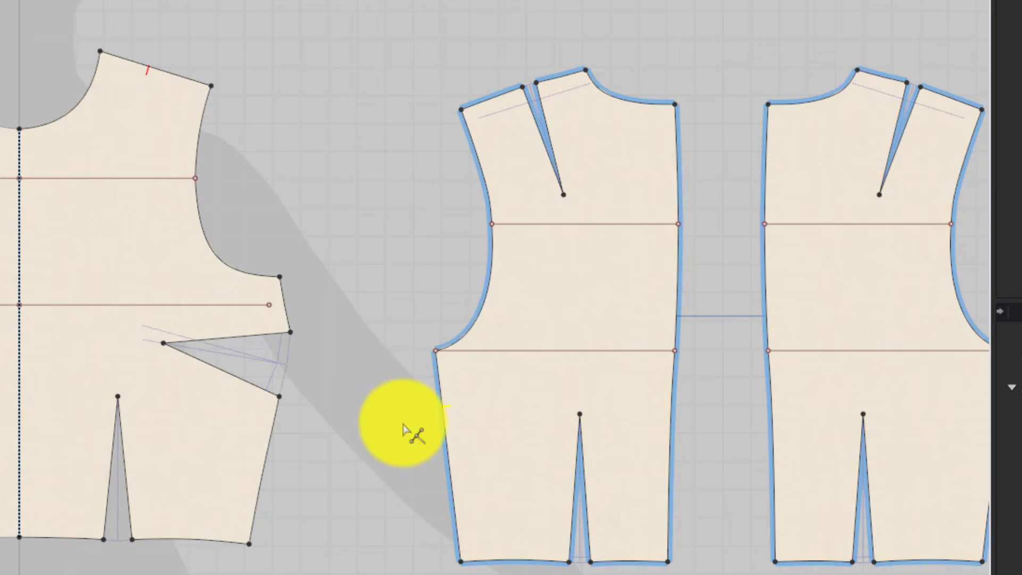
- Compare the lower side seam segments and change the front's length below the bust dart to 5.548 in, with the direction set to Start
left_click(399, 417)
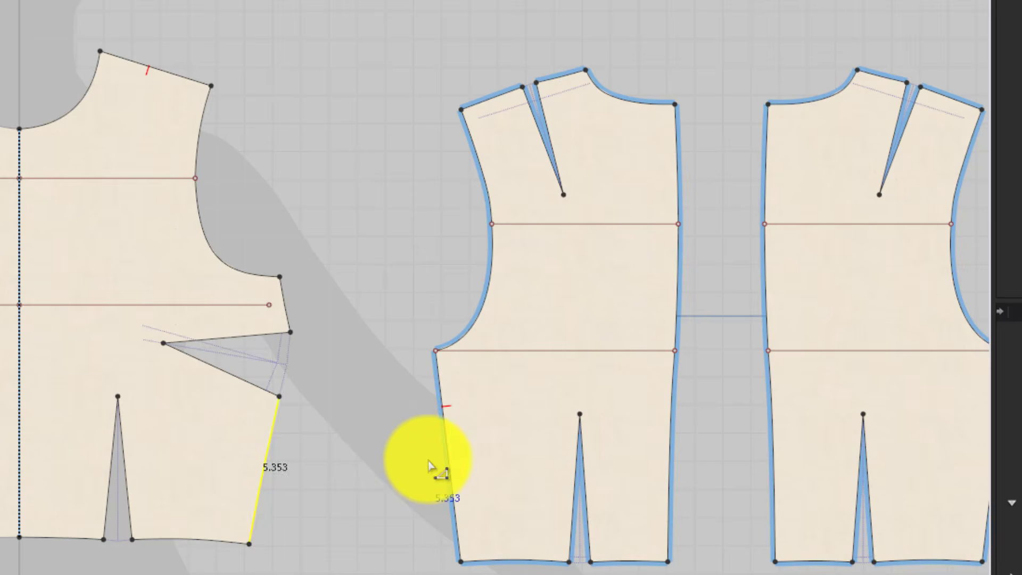
left_click(447, 456)
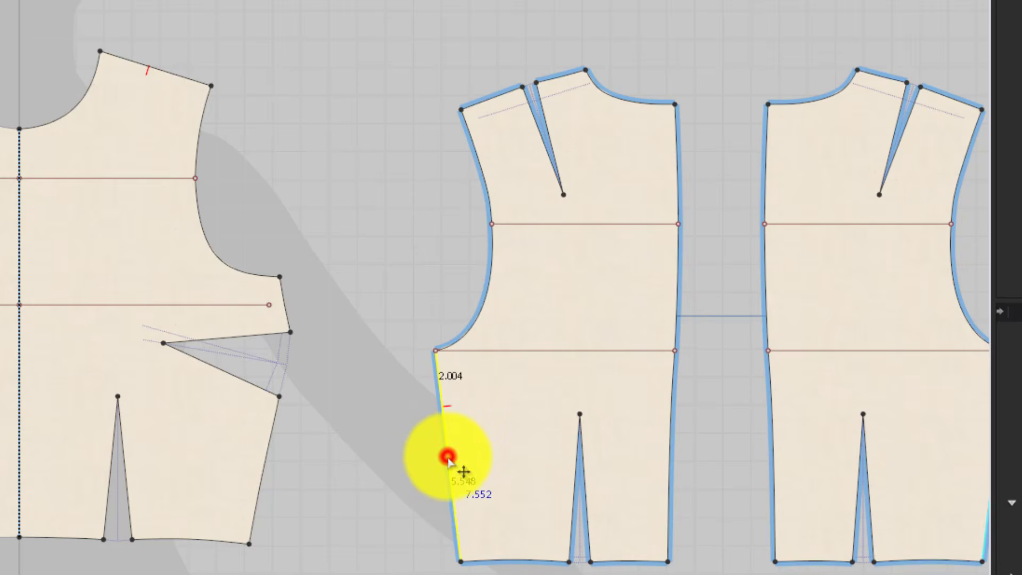
left_click(372, 497)
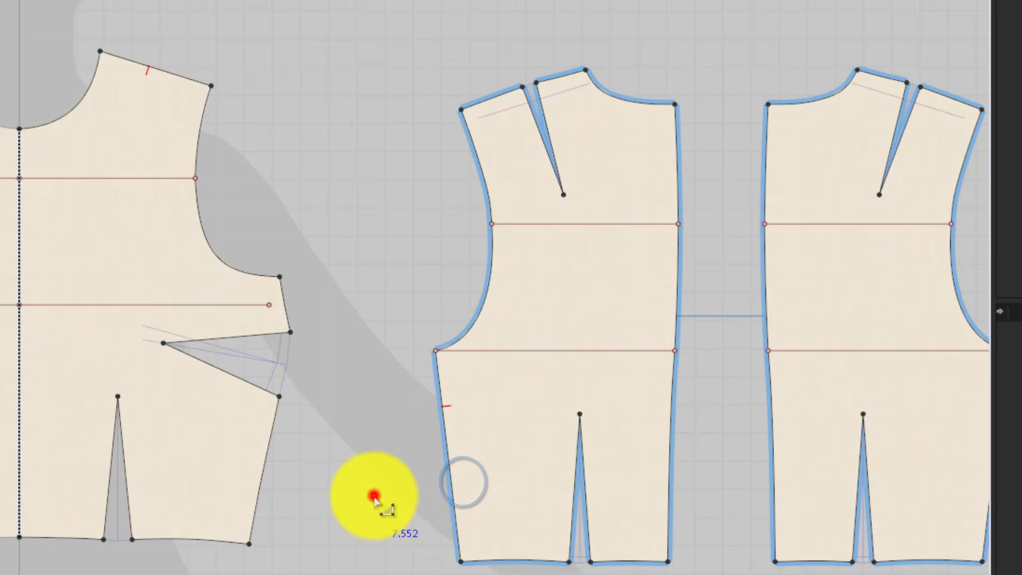
right_click(266, 478)
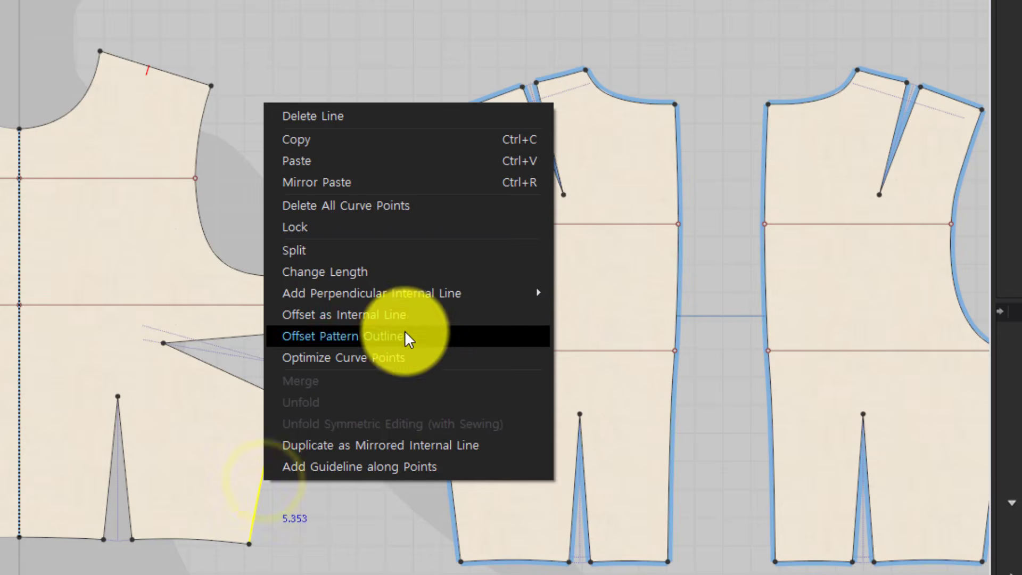
left_click(395, 273)
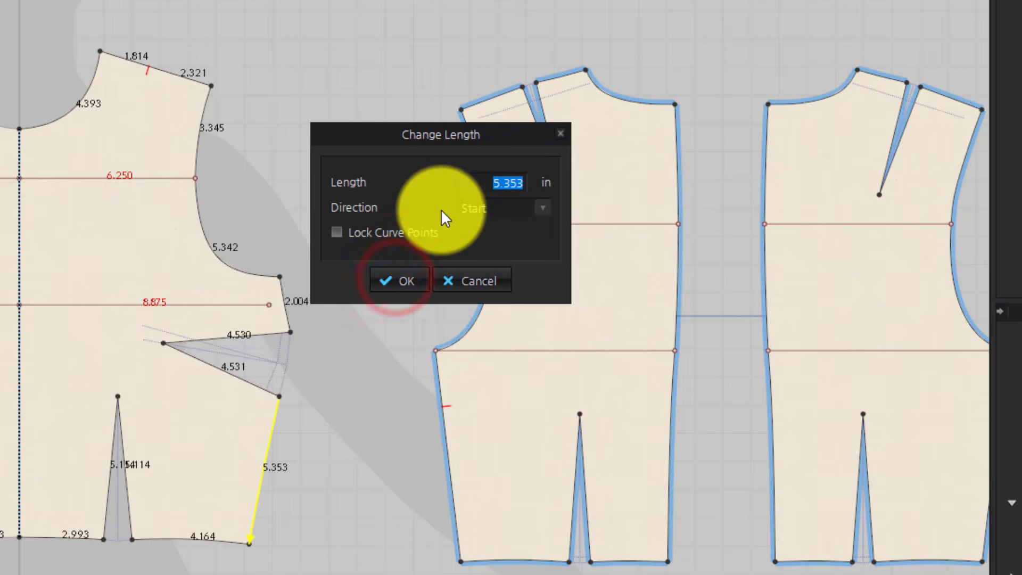
type("5.548")
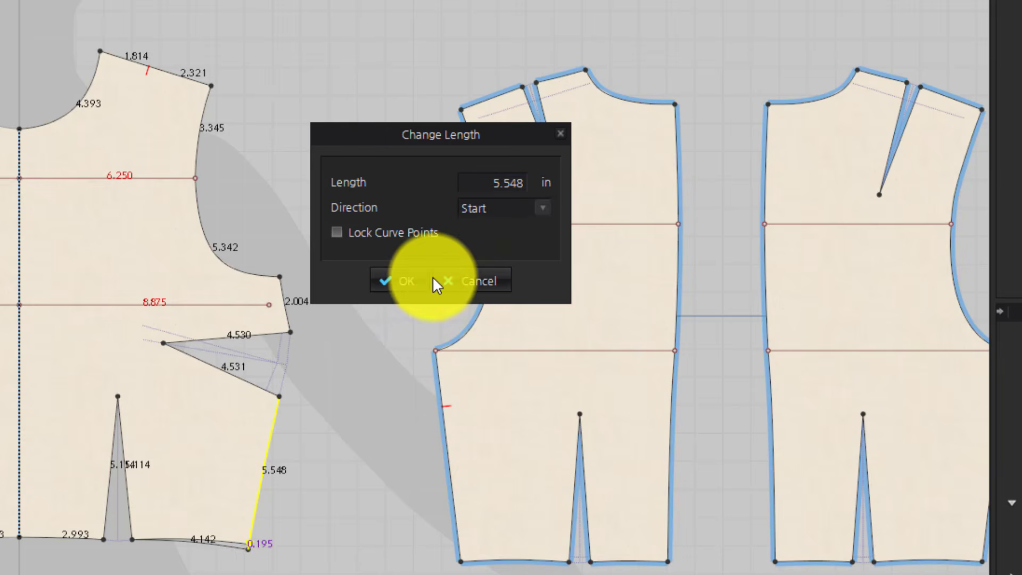
left_click(410, 280)
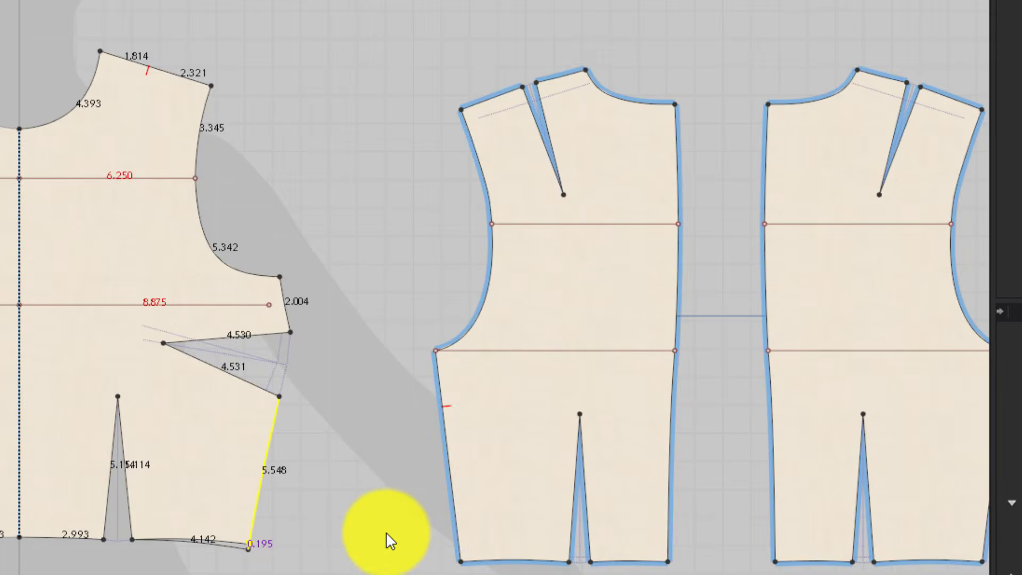
left_click(327, 522)
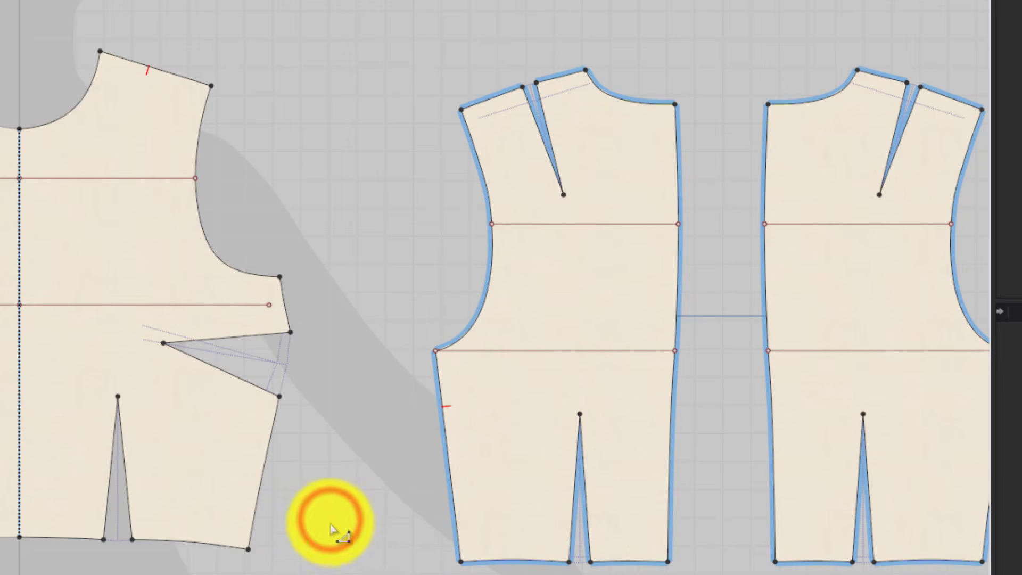
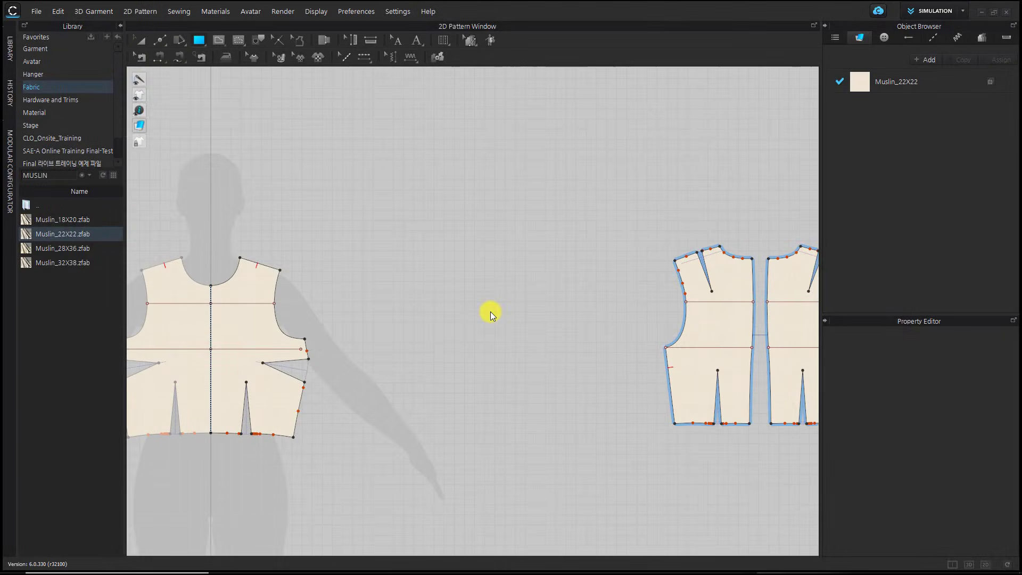
- Create a rectangle pattern 6.25 in wide and 22 in high beside the front bodice as the half-sleeve base
left_click(141, 40)
left_click(458, 245)
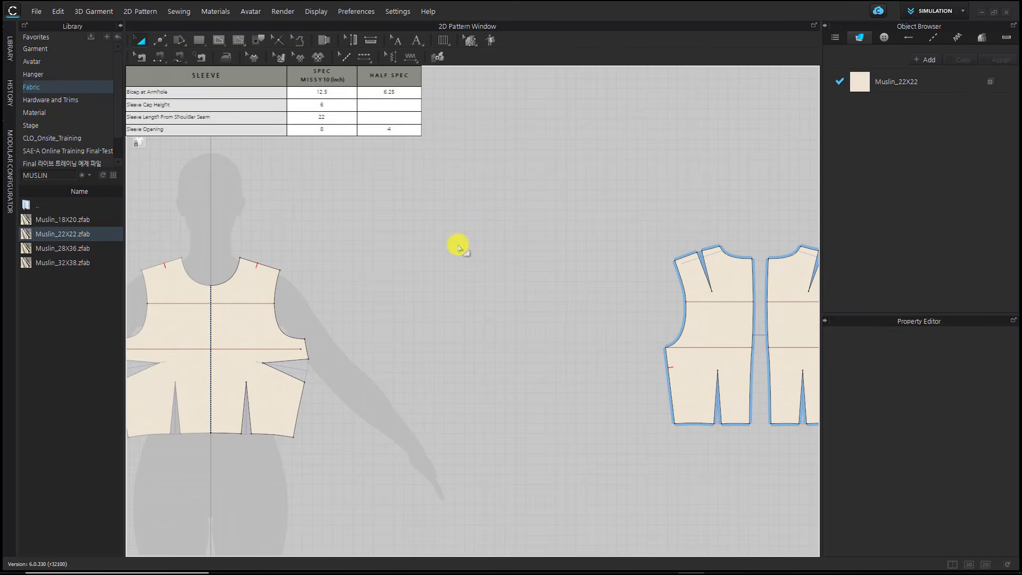
left_click(201, 40)
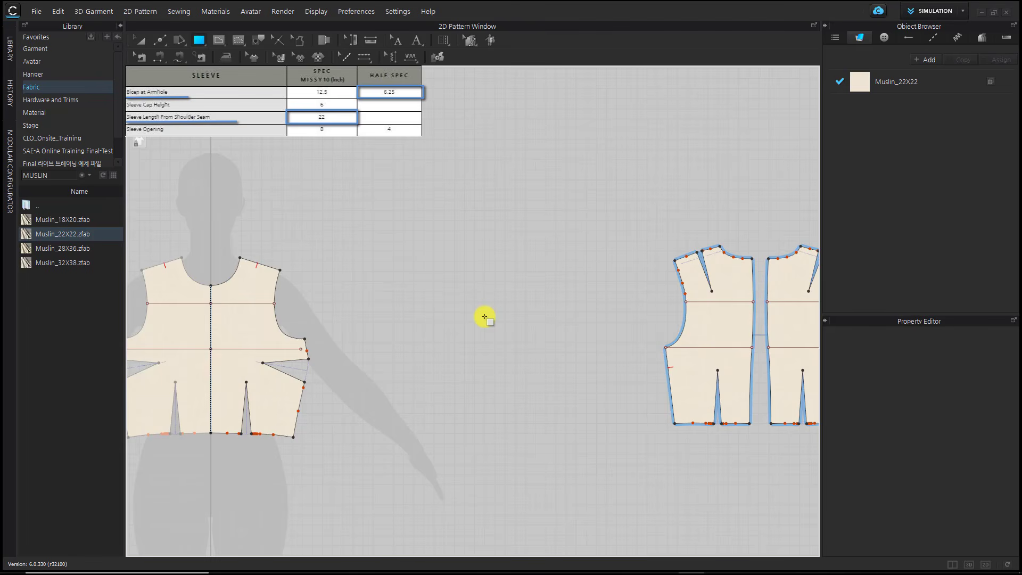
left_click(477, 314)
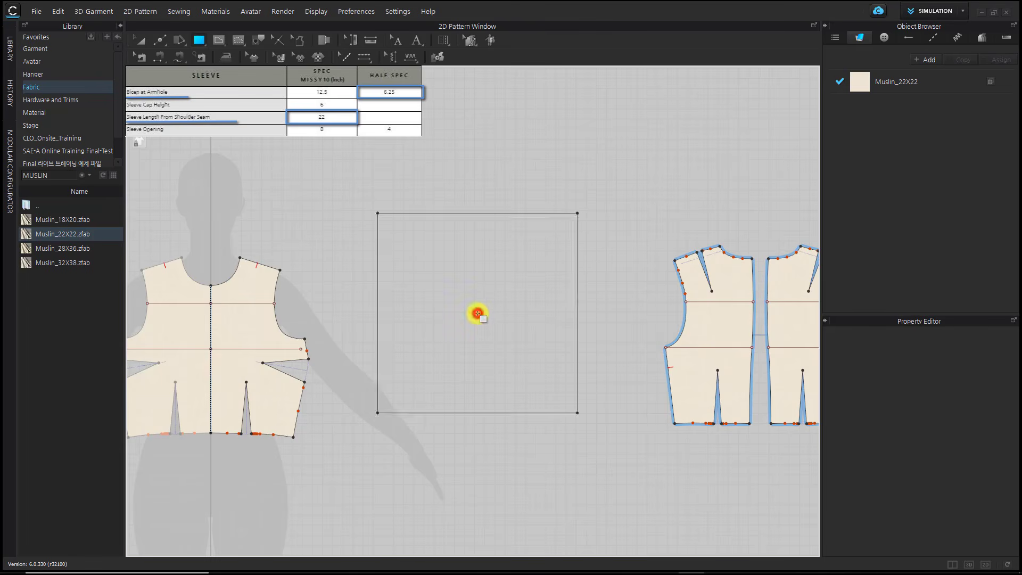
type("6.")
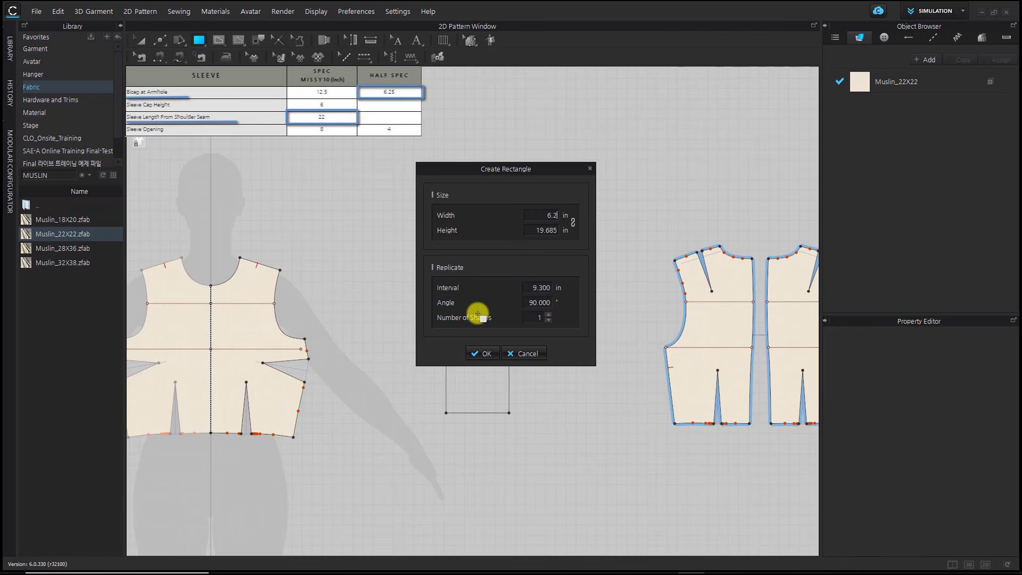
type("25")
left_click(551, 230)
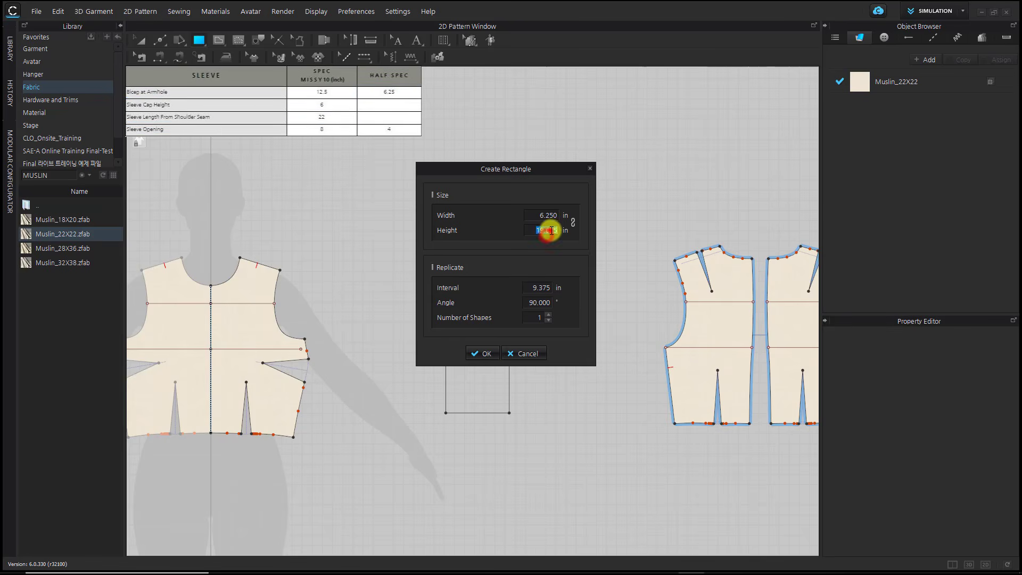
type("22")
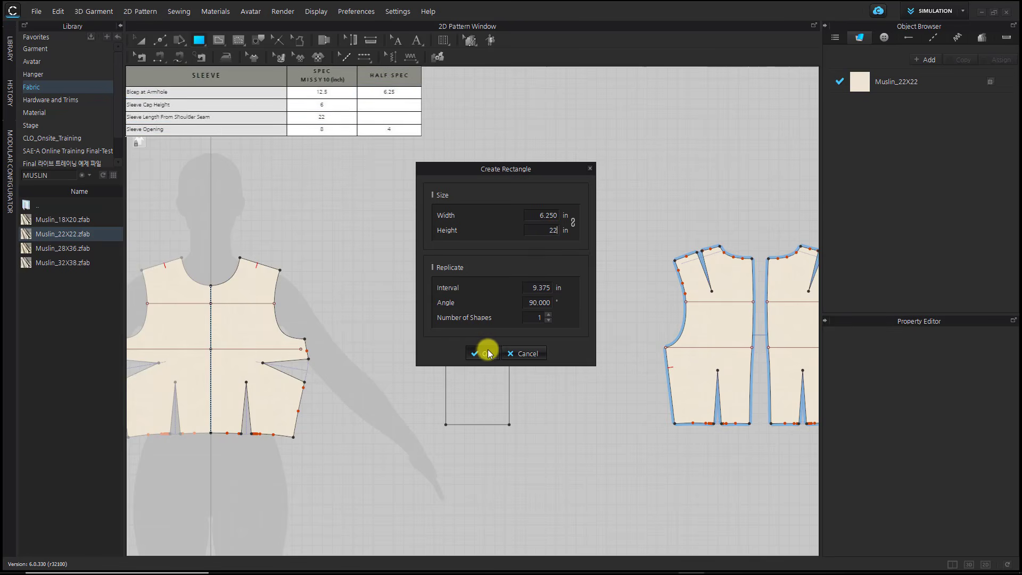
left_click(484, 353)
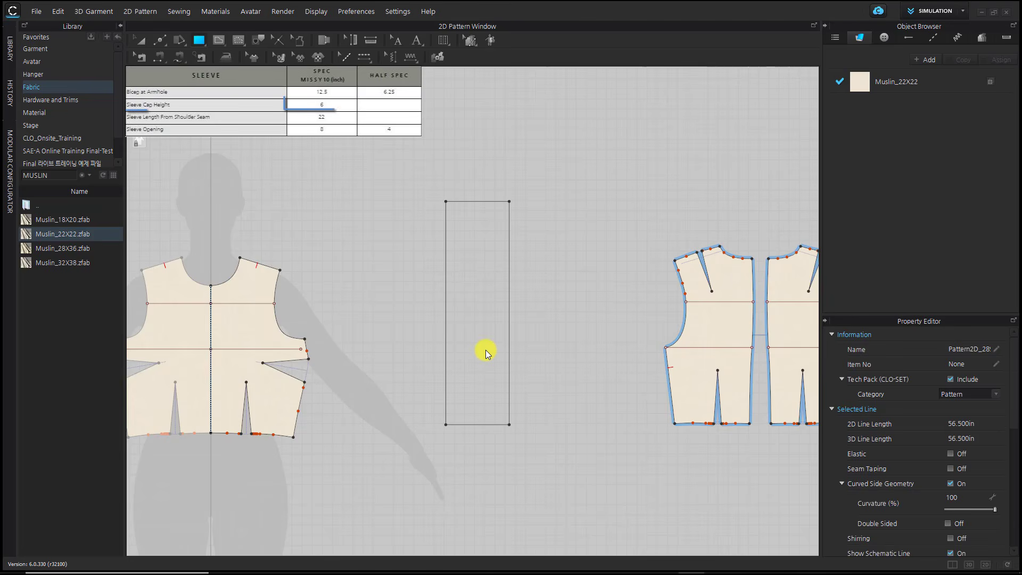
- Offset the sleeve rectangle's top edge 6 in as one extended internal line to mark the sleeve cap height
key("z")
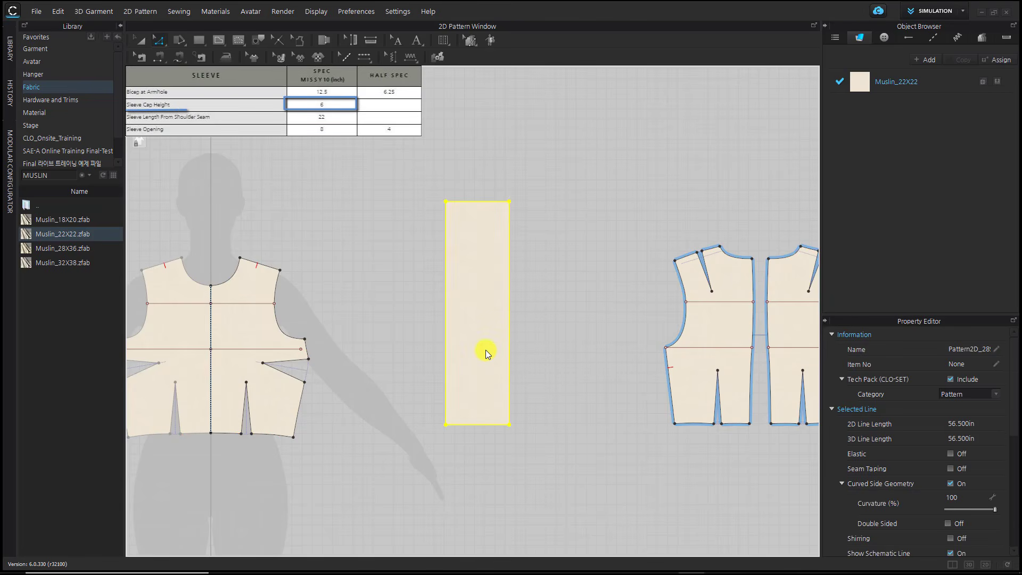
left_click(494, 201)
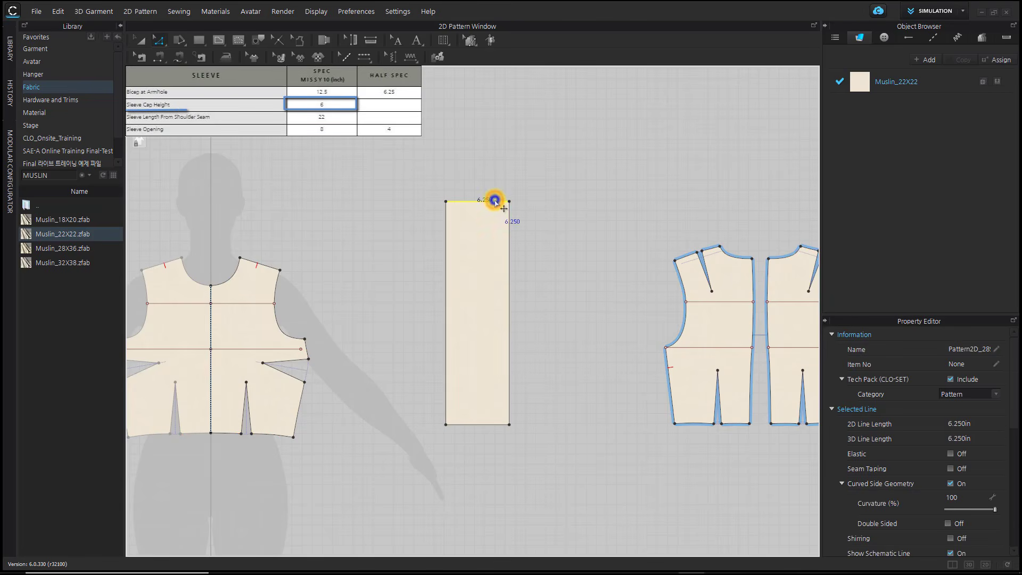
right_click(492, 201)
left_click(551, 312)
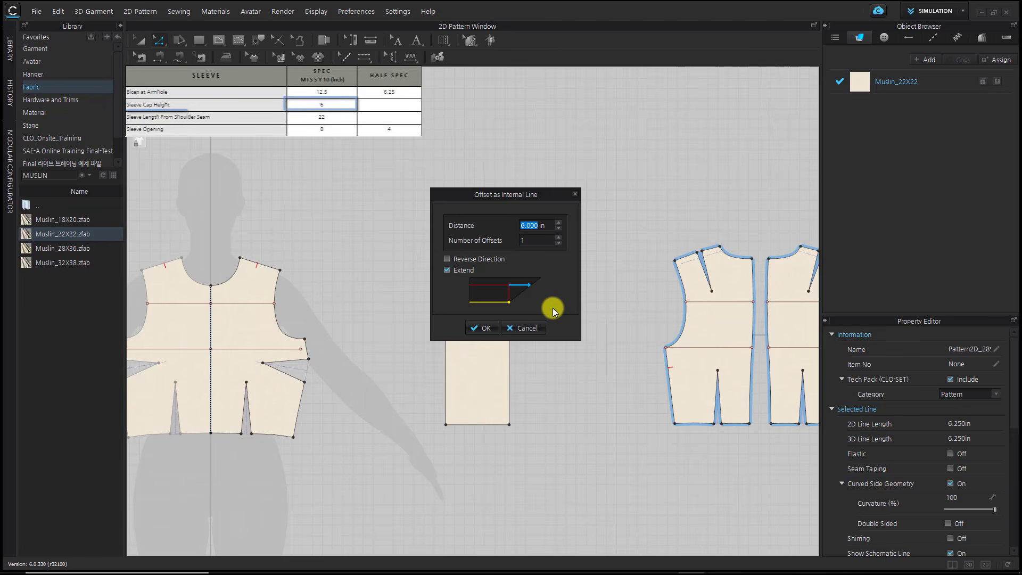
left_click_drag(521, 192, 631, 205)
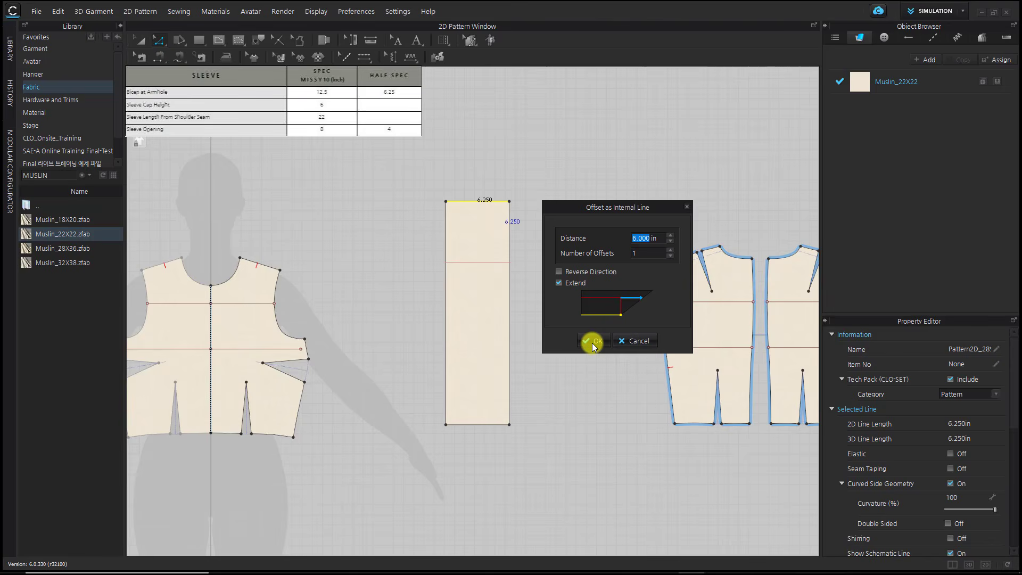
left_click(592, 344)
left_click(561, 339)
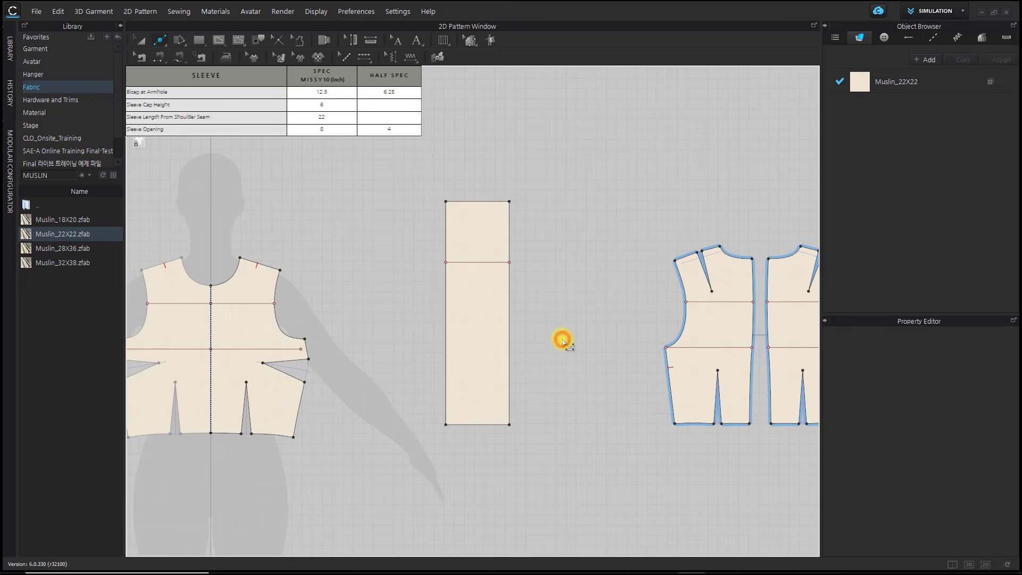
- Split the sleeve rectangle's bottom edge 4 in from its right corner to mark the half sleeve opening
right_click(488, 423)
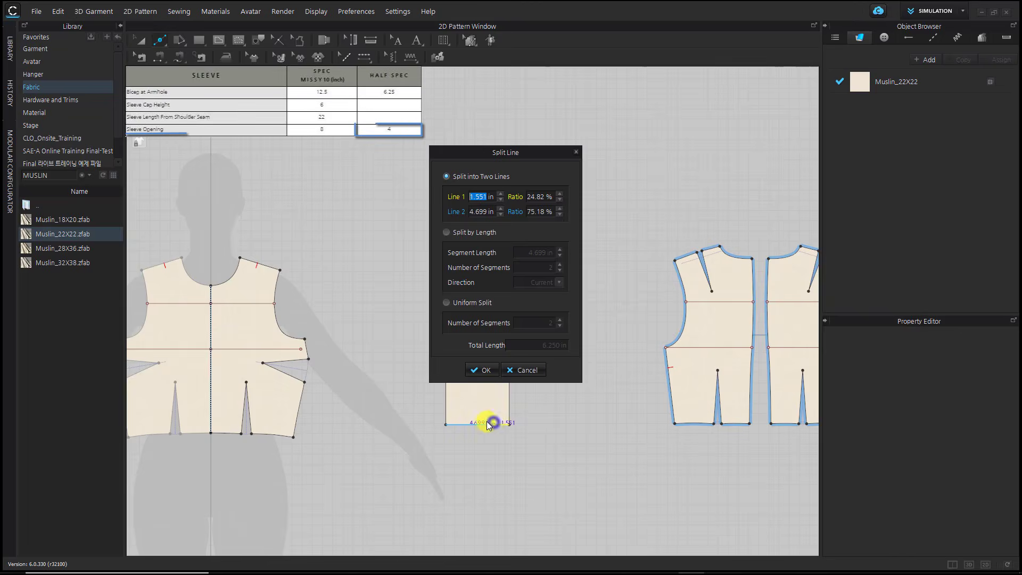
type("4")
left_click_drag(487, 152, 630, 160)
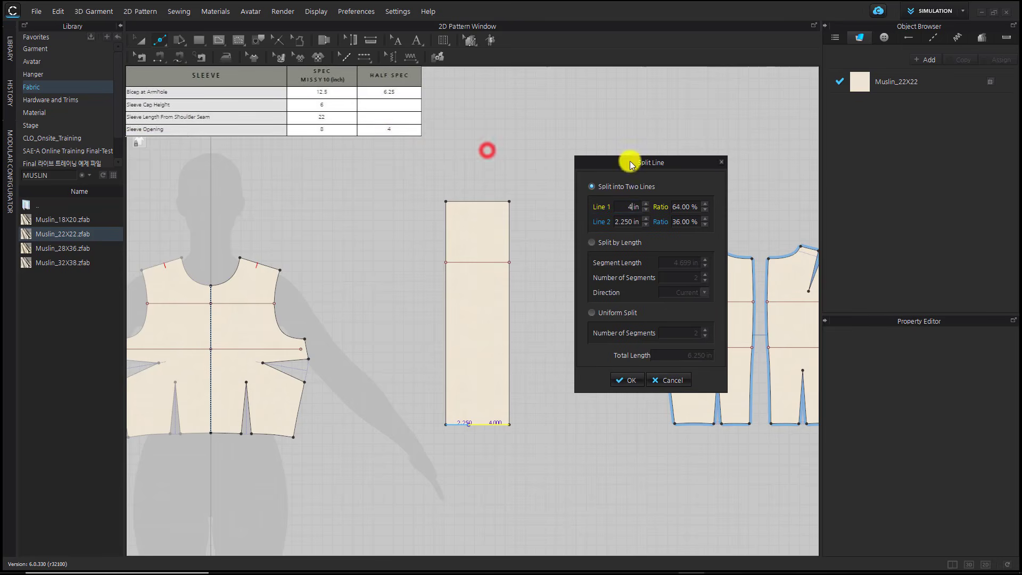
left_click(628, 380)
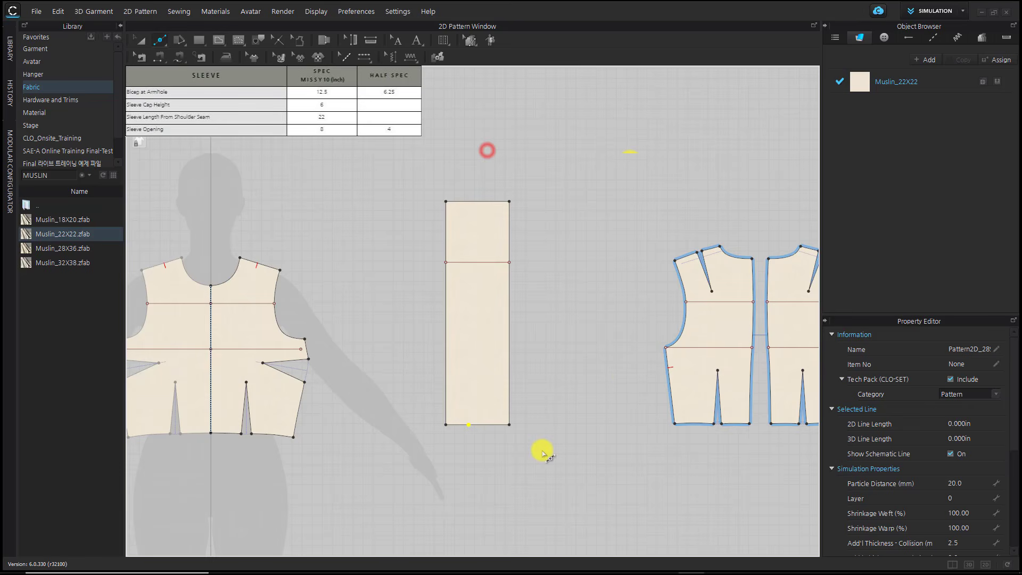
- Draw an internal line from the sleeve opening point to the left end of the cap height line and up to the rectangle's top right corner
key("g")
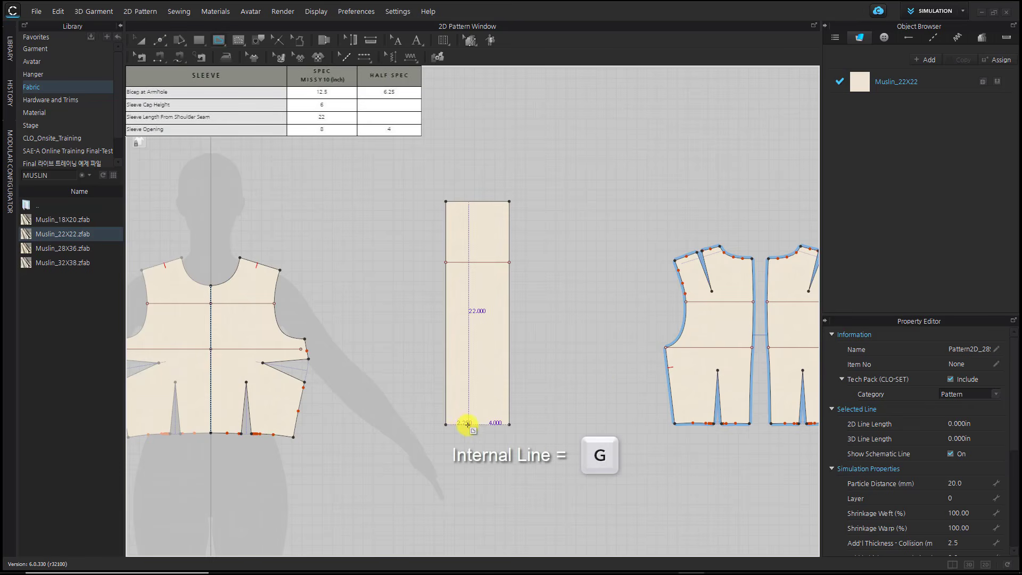
left_click(469, 424)
left_click(445, 262)
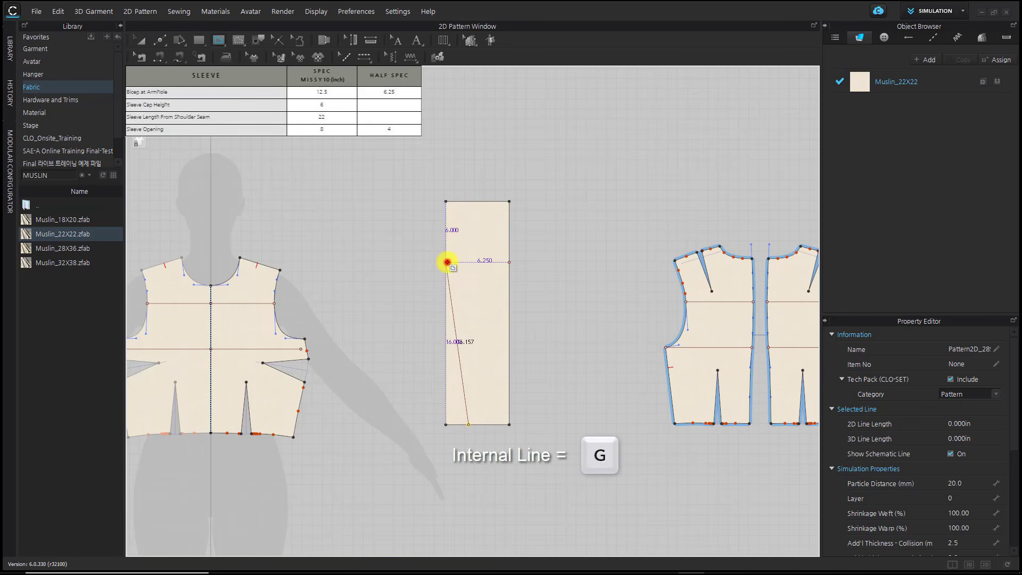
double_click(510, 203)
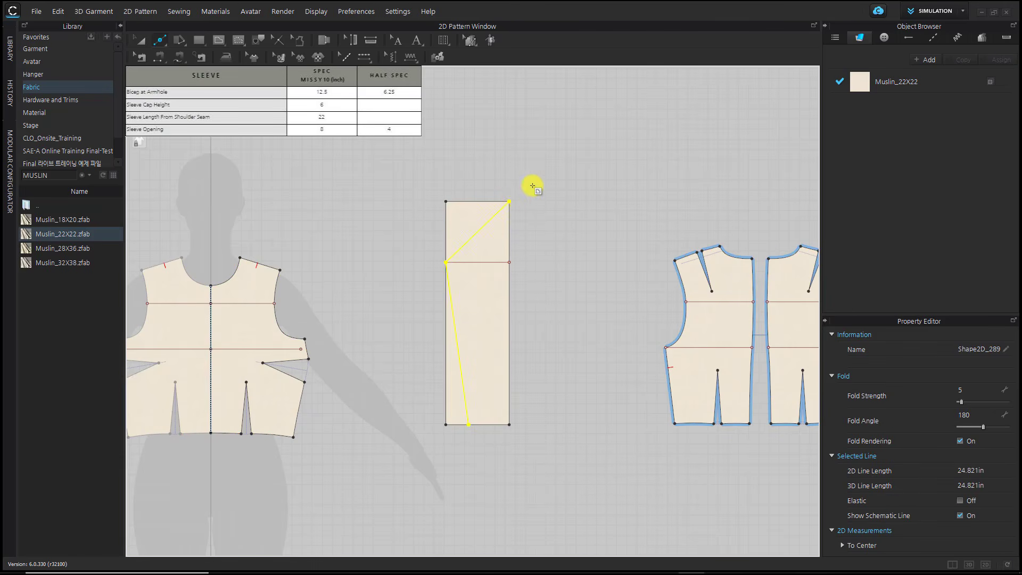
- Split the diagonal sleeve cap line uniformly into 2 segments
right_click(482, 227)
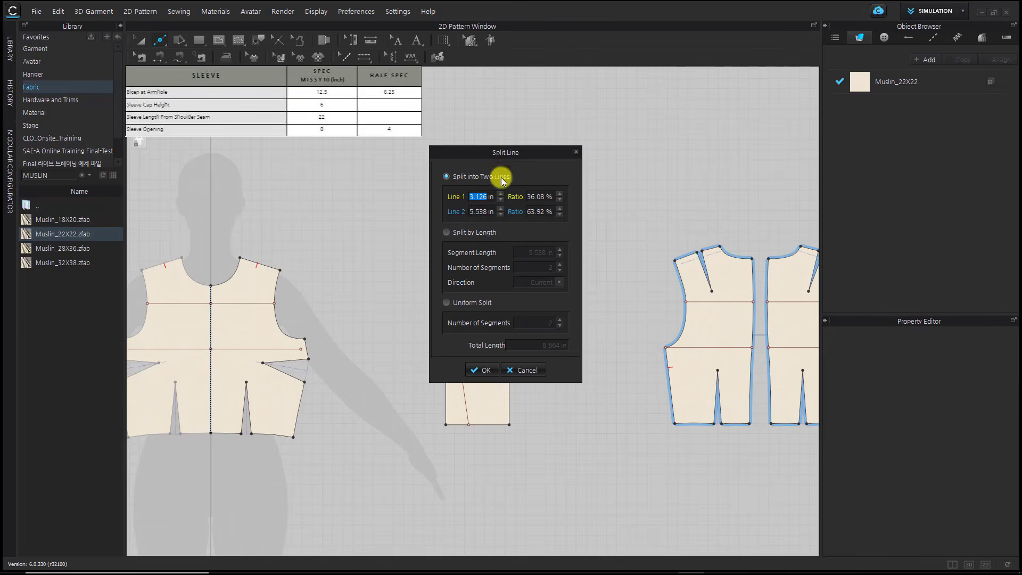
left_click_drag(542, 155, 623, 163)
left_click(599, 311)
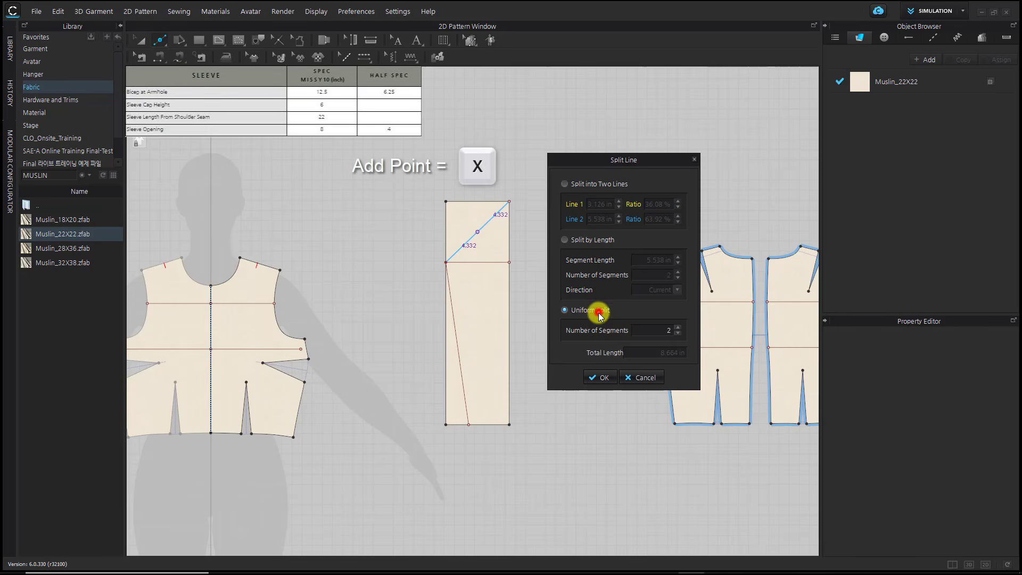
left_click(602, 378)
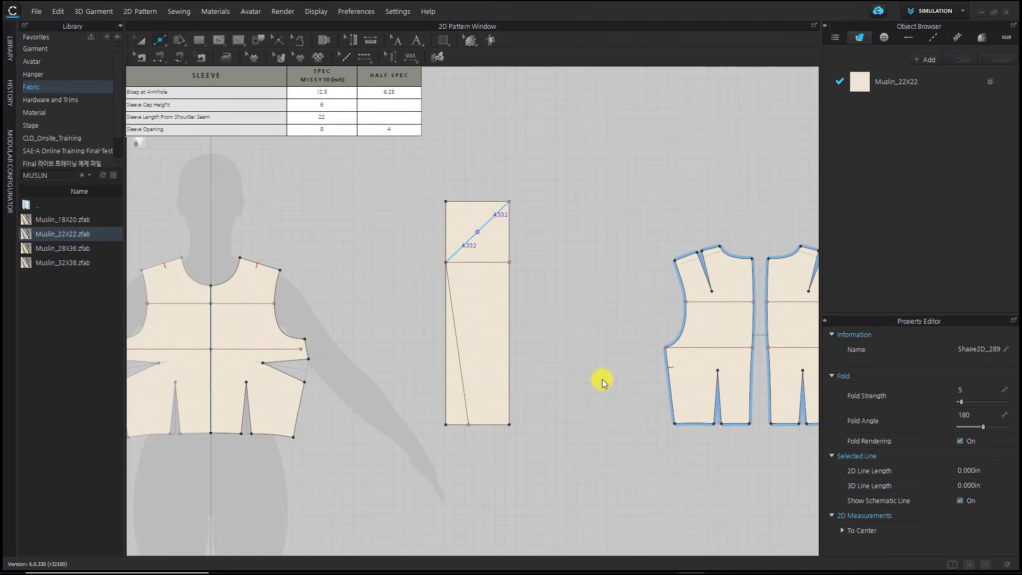
- Move the diagonal cap line's midpoint 0.5 in diagonally up and outward, perpendicular to the line
left_click(489, 245)
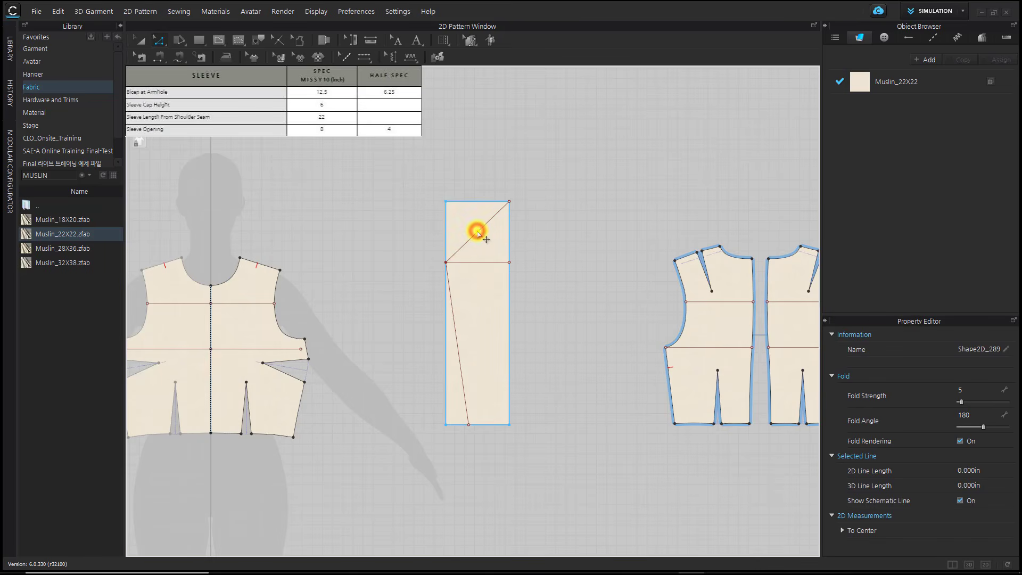
left_click_drag(478, 230, 468, 223)
key("Return")
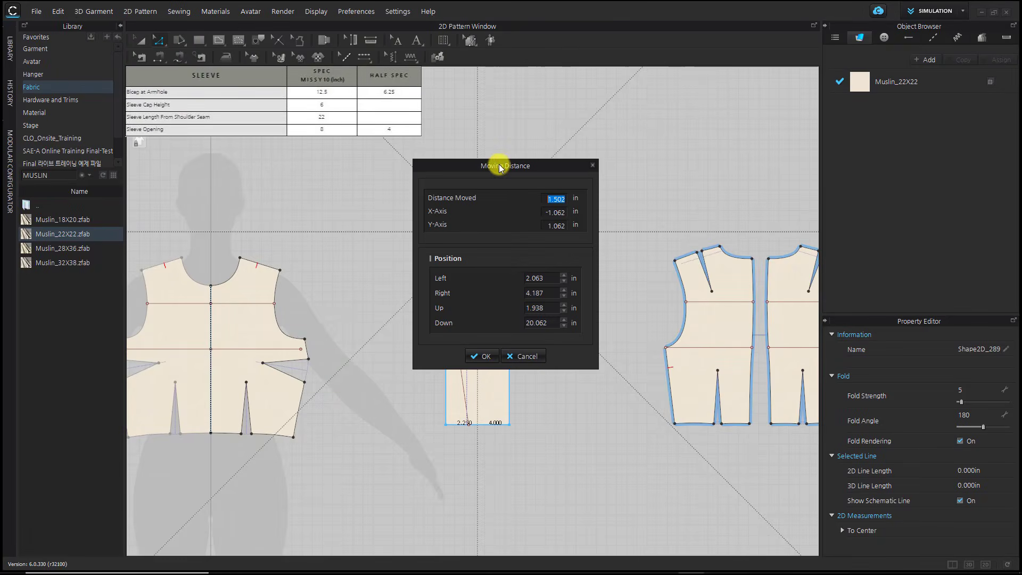
left_click_drag(498, 164, 621, 183)
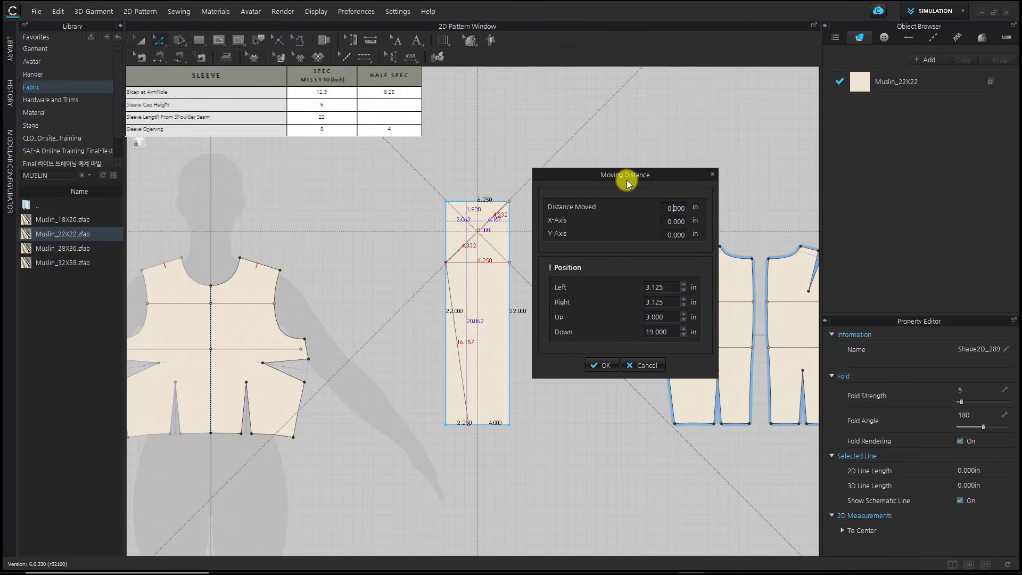
type("5")
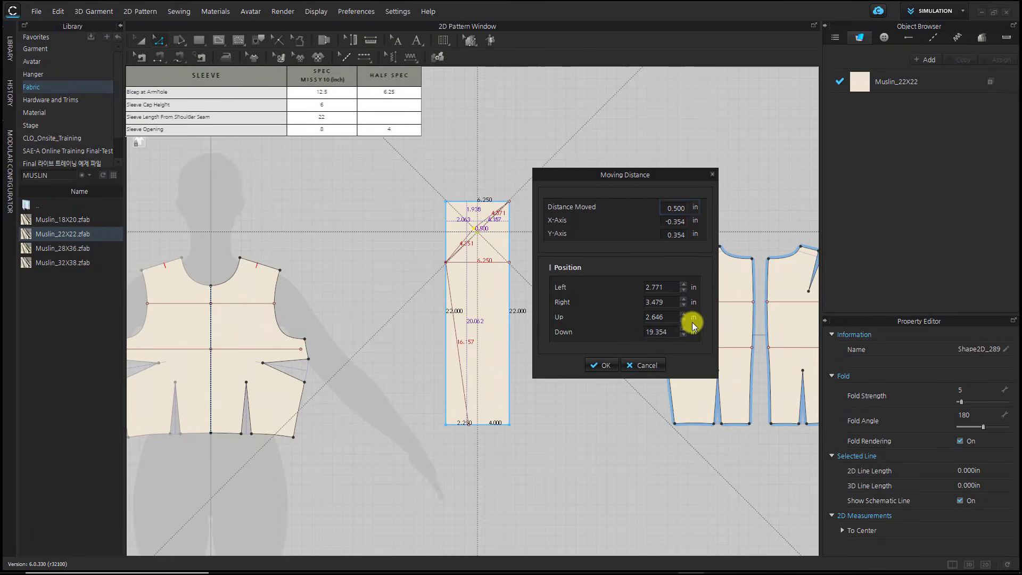
left_click(594, 362)
left_click(535, 244)
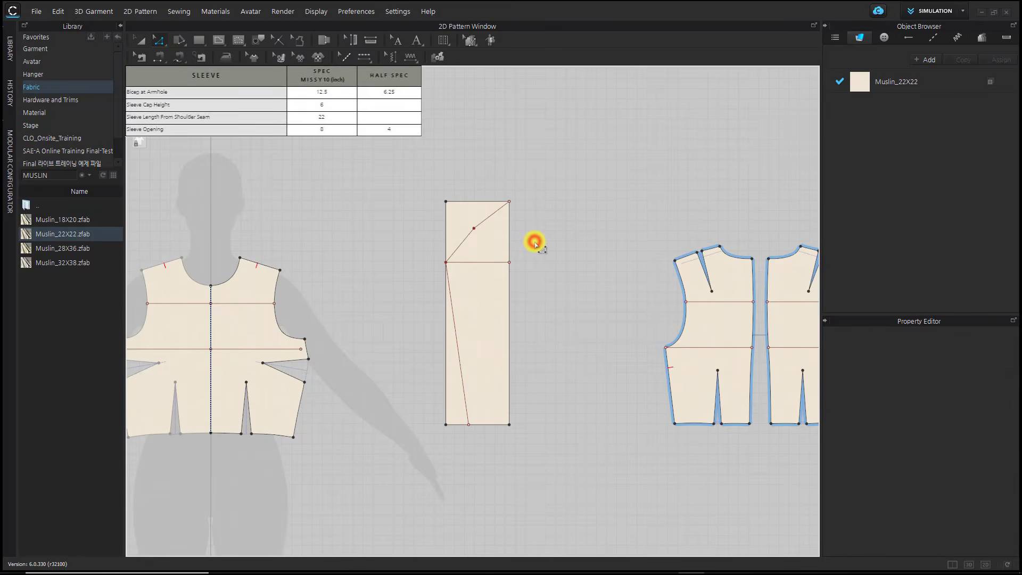
- Curve the upper cap segment outward and the lower segment inward with Edit Curvature to form an S-shaped sleeve cap
scroll(532, 240, "up", 2)
key("c")
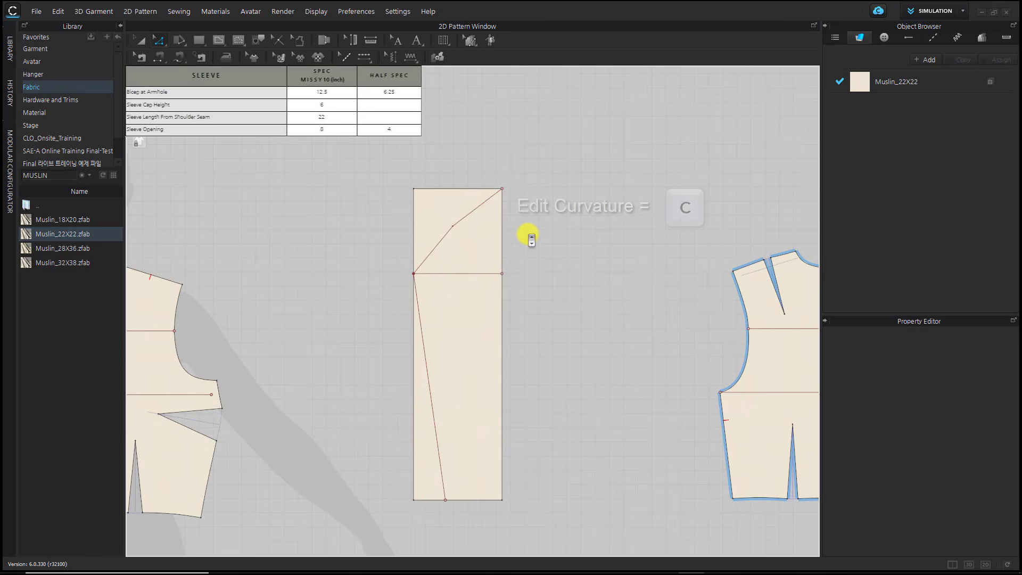
left_click(472, 215)
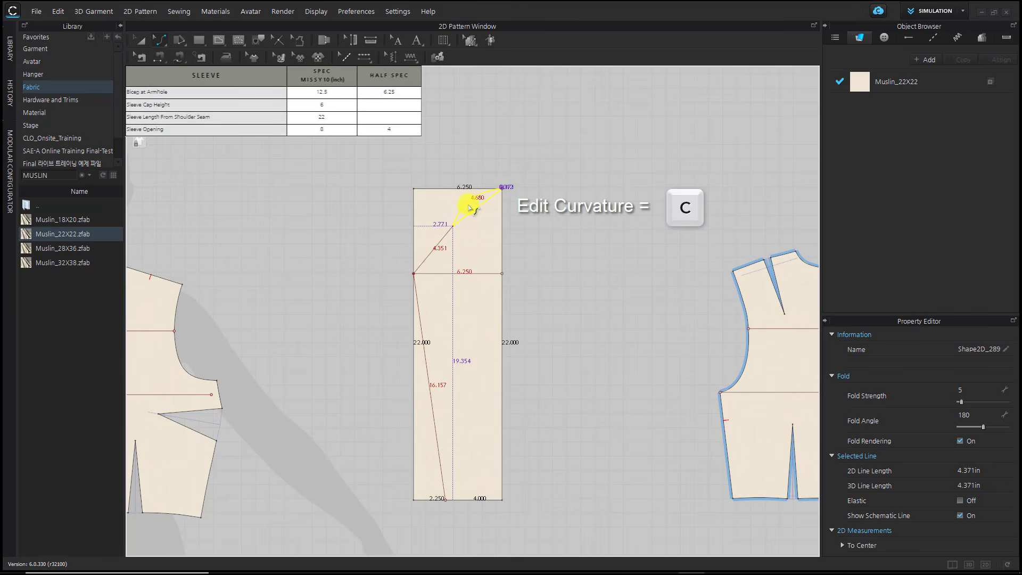
left_click_drag(471, 208, 472, 210)
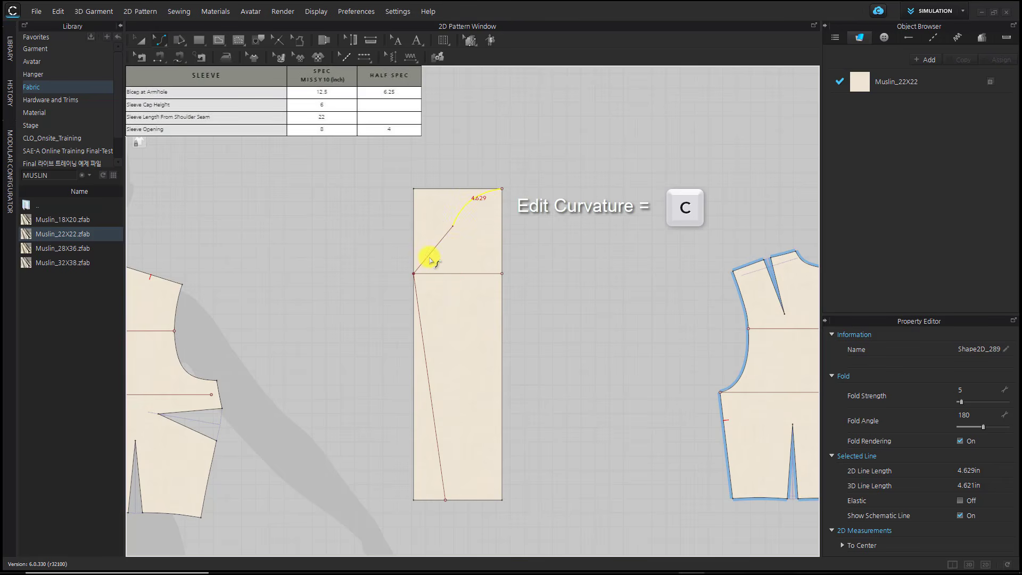
left_click(430, 259)
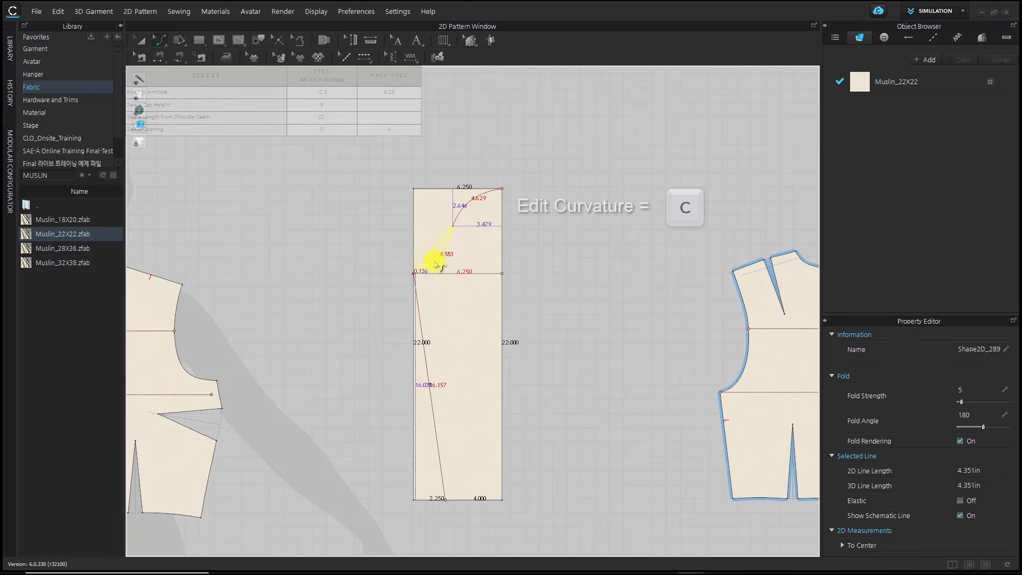
left_click_drag(435, 263, 437, 263)
left_click(542, 244)
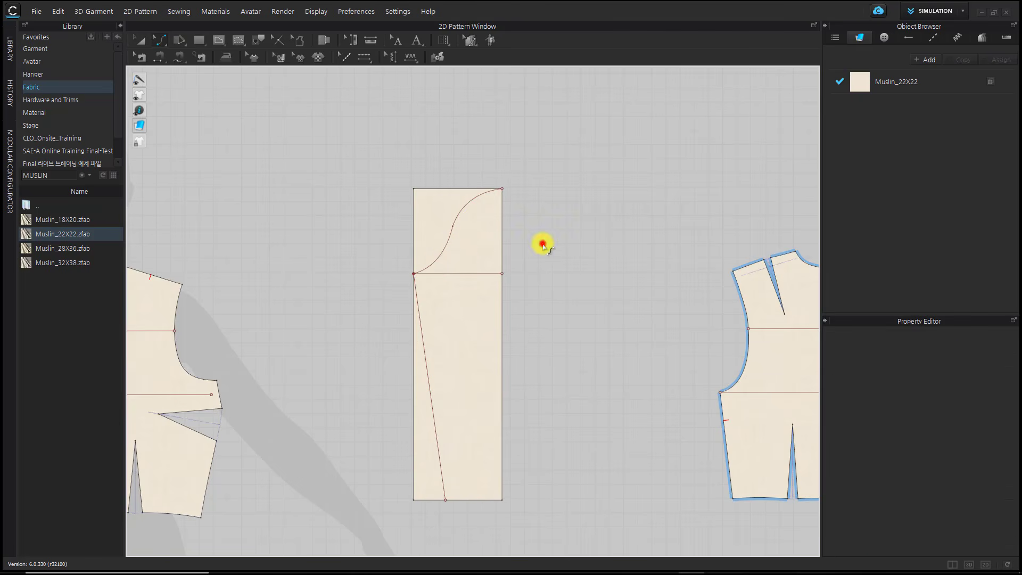
- Trace the center edge, cap curve, underarm line, and sleeve opening, including the cap height line, into a separate half-sleeve pattern beside the rectangle
key("a")
scroll(586, 410, "down", 1)
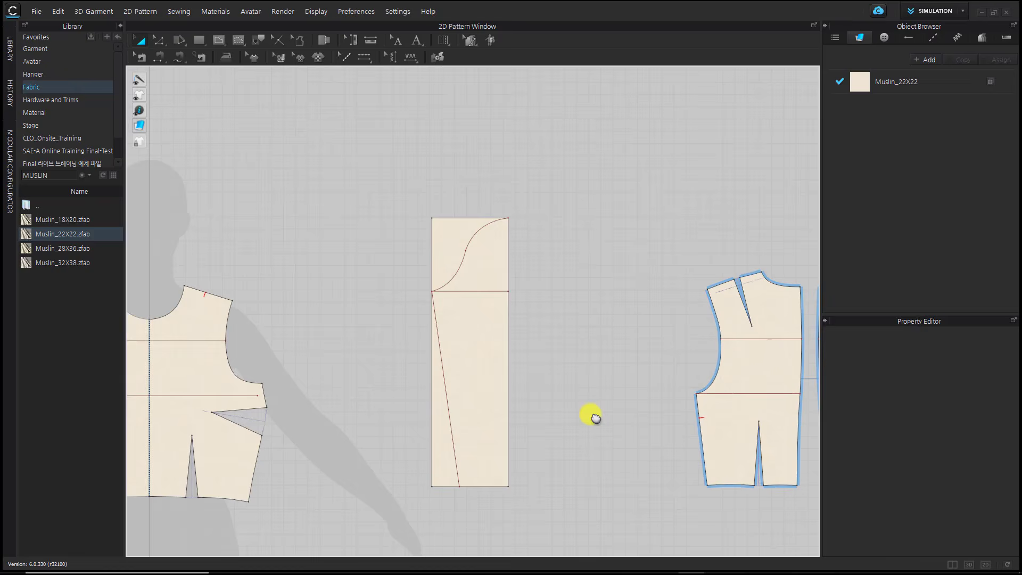
key("i")
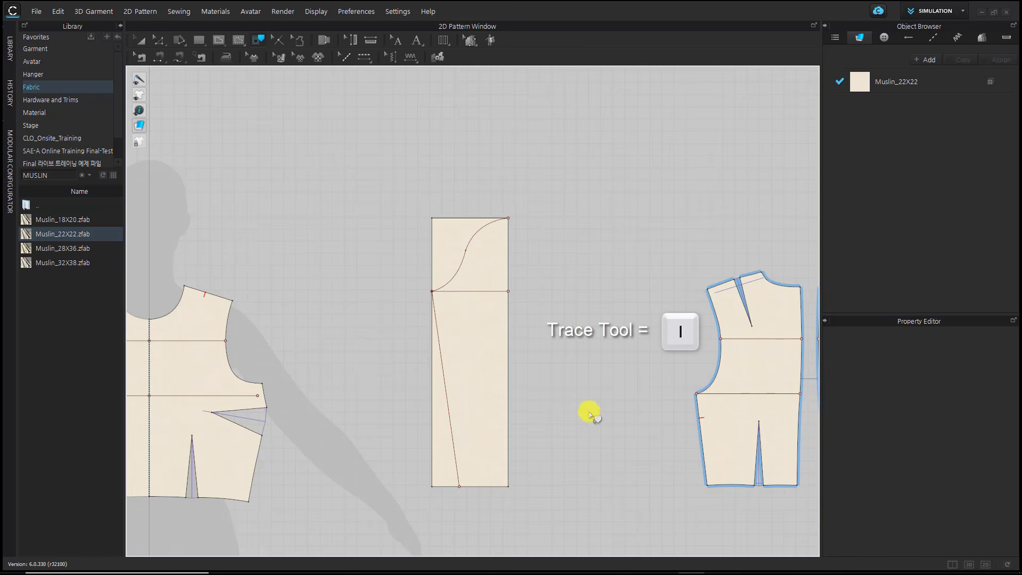
left_click(507, 331)
left_click(469, 243)
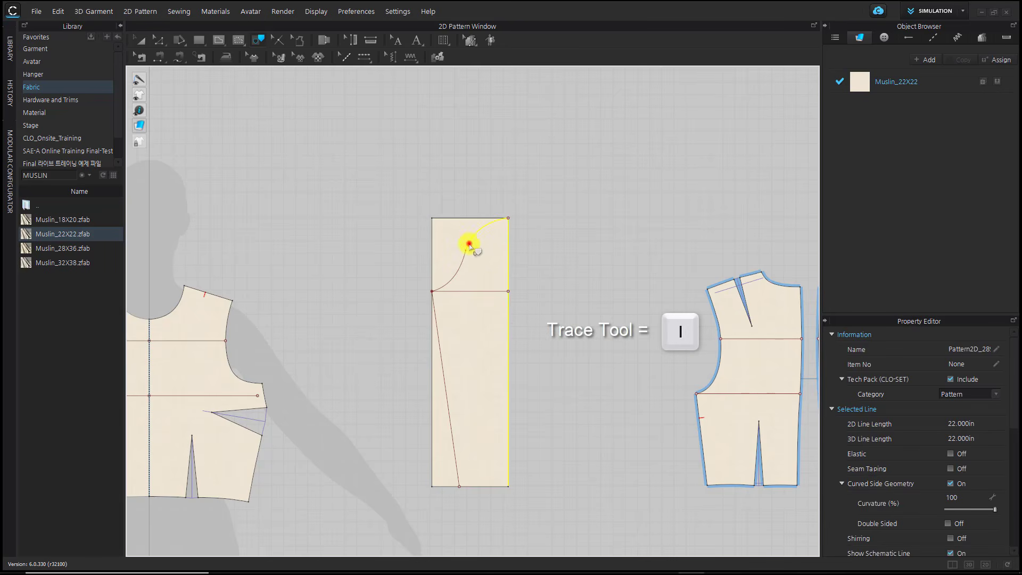
left_click(442, 378)
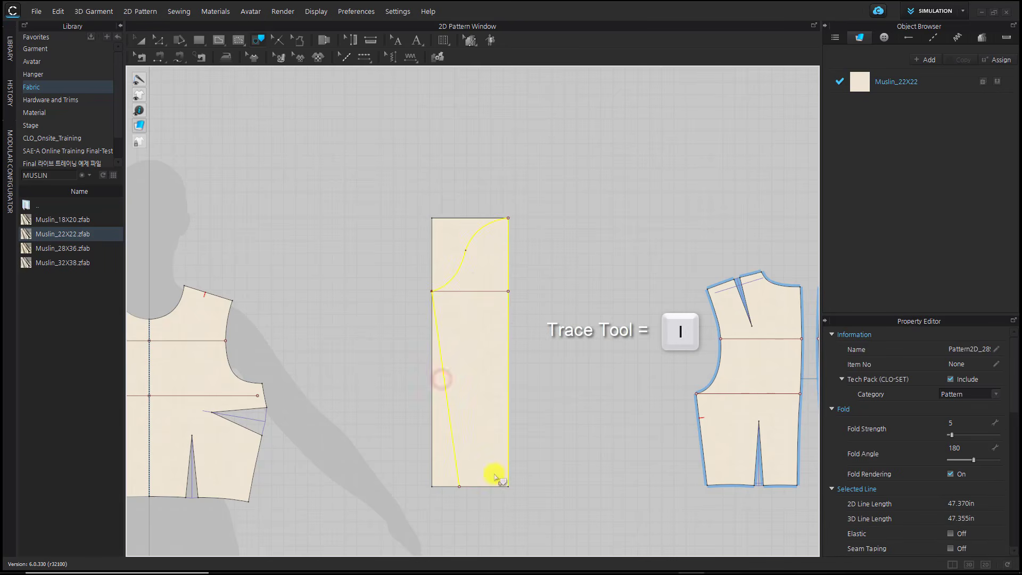
left_click(484, 486)
right_click(485, 485)
left_click(512, 490)
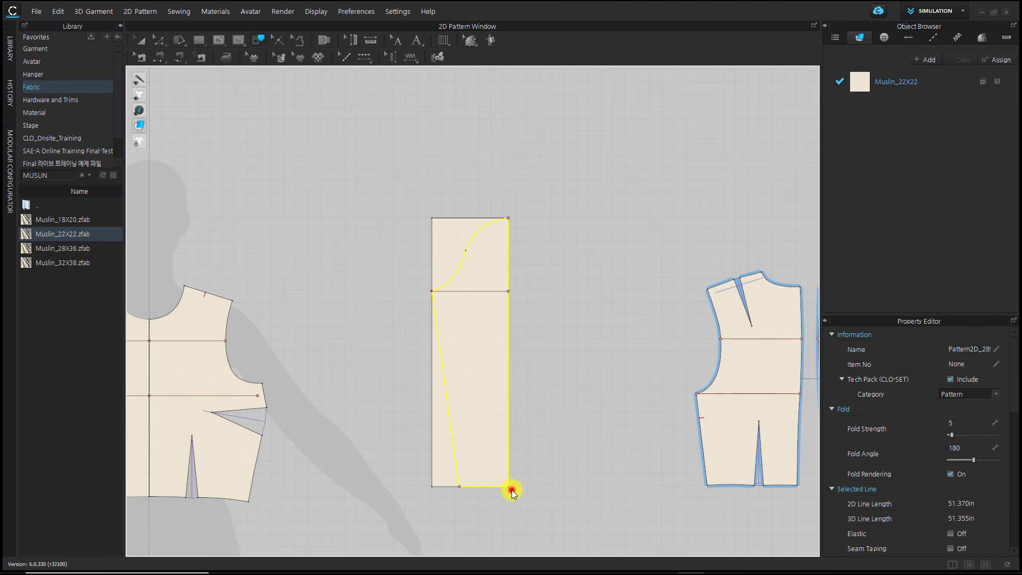
left_click(581, 343)
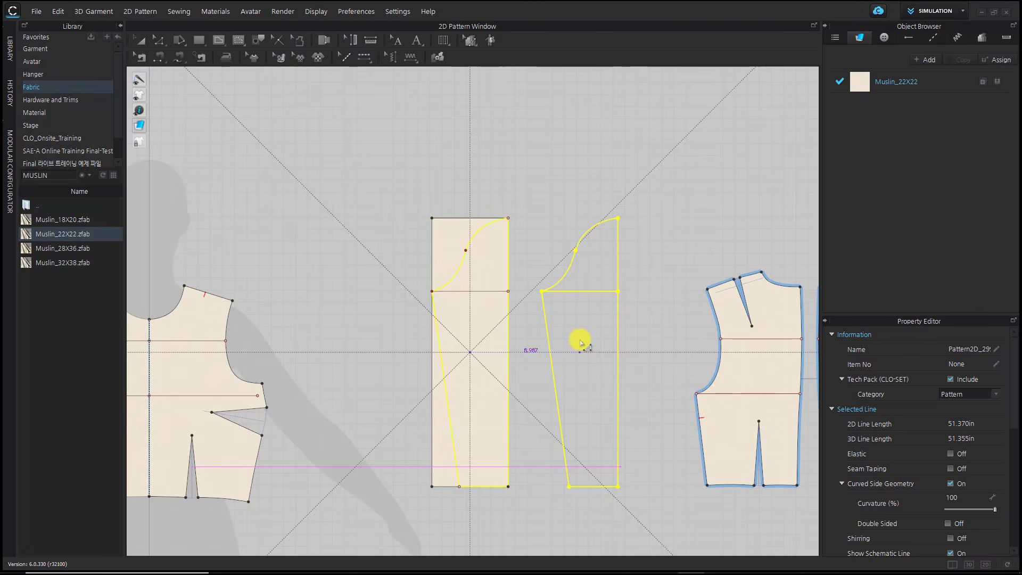
- Move the base rectangle up out of the way and place the traced half sleeve between the front and back bodice patterns
left_click(369, 309)
left_click_drag(472, 331, 266, 87)
left_click(353, 228)
left_click_drag(570, 343, 451, 342)
left_click(564, 313)
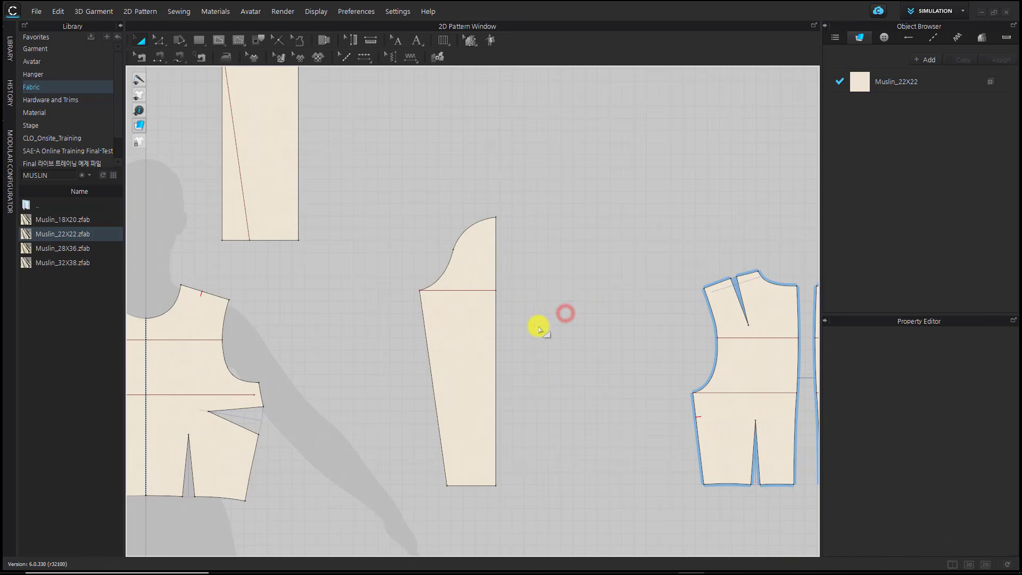
- Unfold the half sleeve along its straight center edge with symmetric editing and sewing
key("z")
left_click(496, 331)
right_click(497, 333)
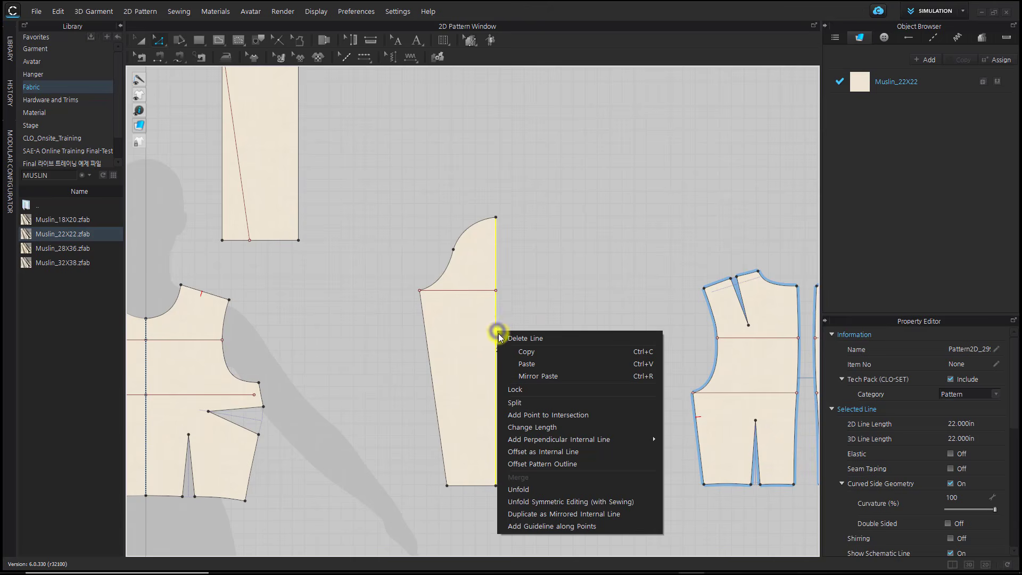
left_click(569, 501)
left_click(605, 340)
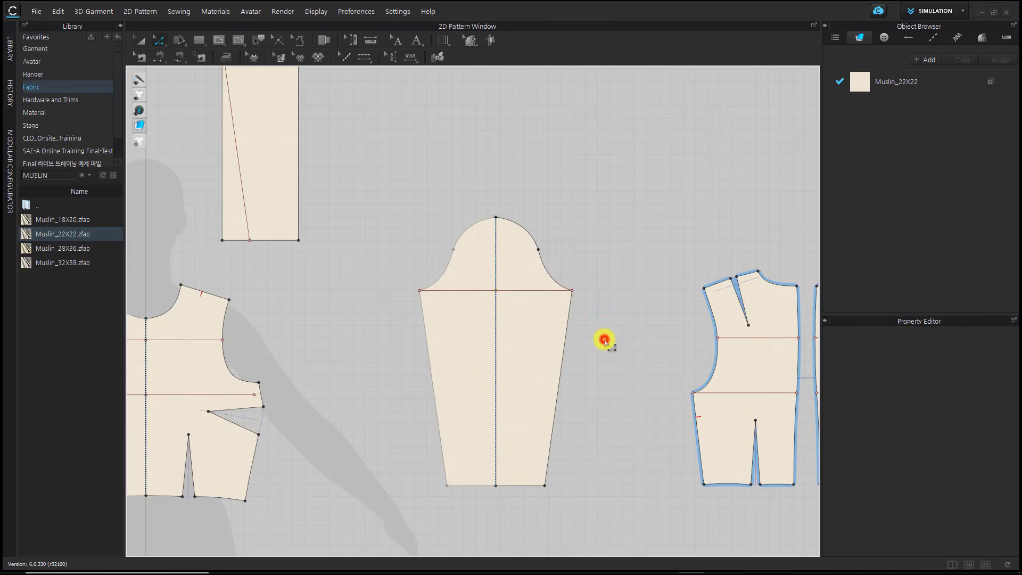
- Level the curve handle at the sleeve cap's top point so the crown runs smoothly across the center line
scroll(593, 292, "up", 4)
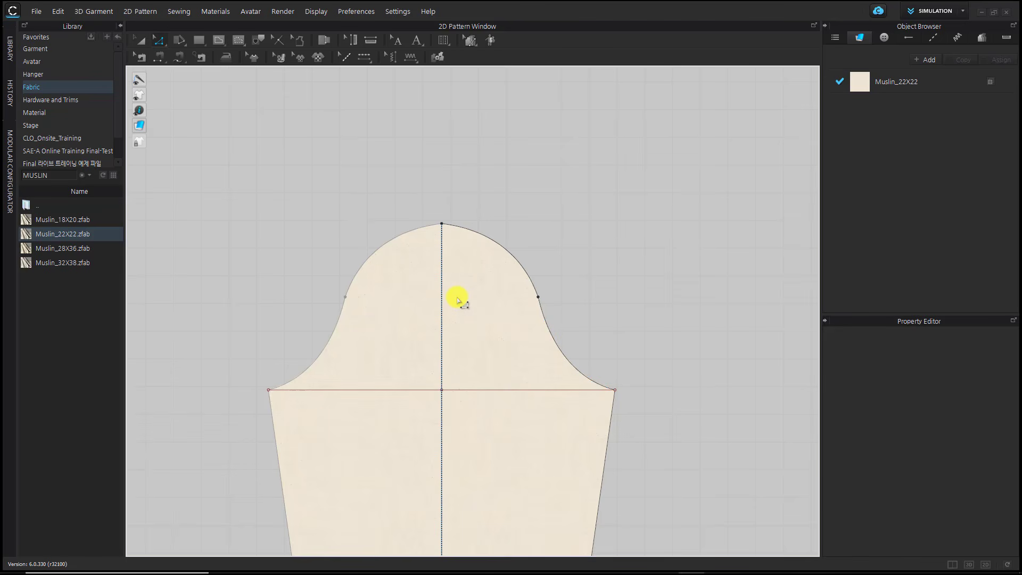
left_click(391, 235)
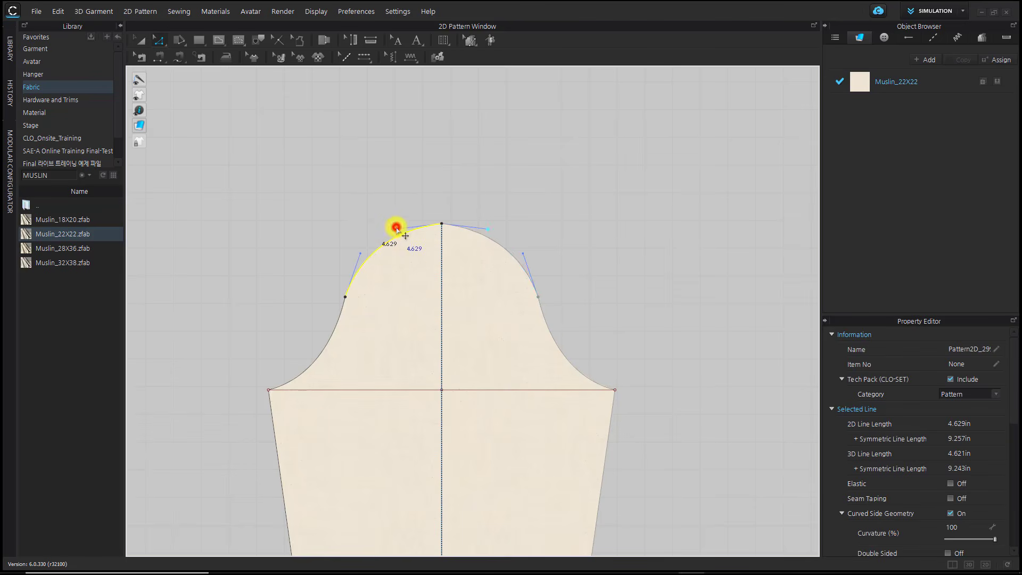
left_click(397, 228)
left_click_drag(396, 228, 393, 225)
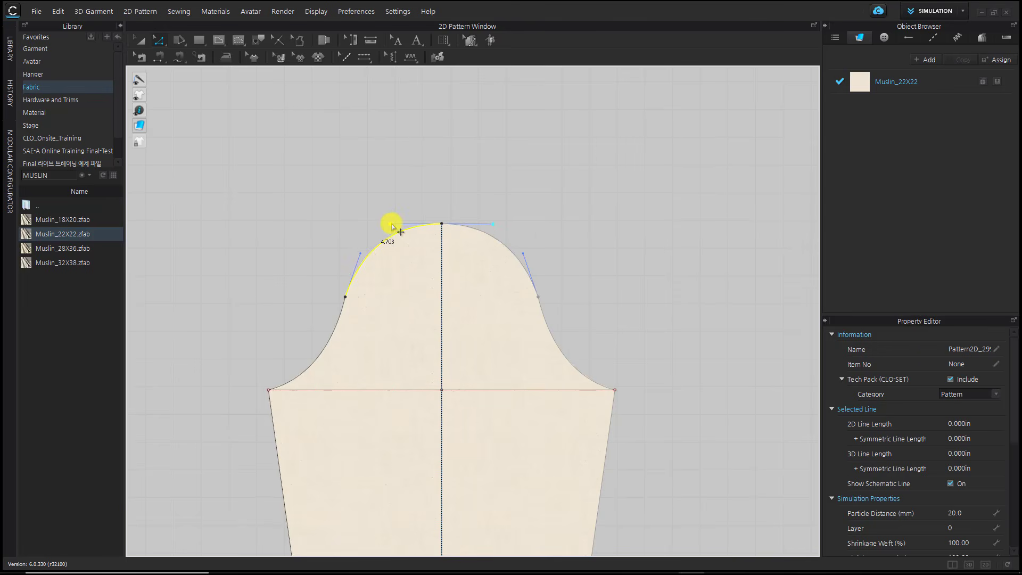
left_click(339, 222)
- Refine the lower sleeve cap curve with its handles so it flattens smoothly toward the underarm point
left_click(359, 264)
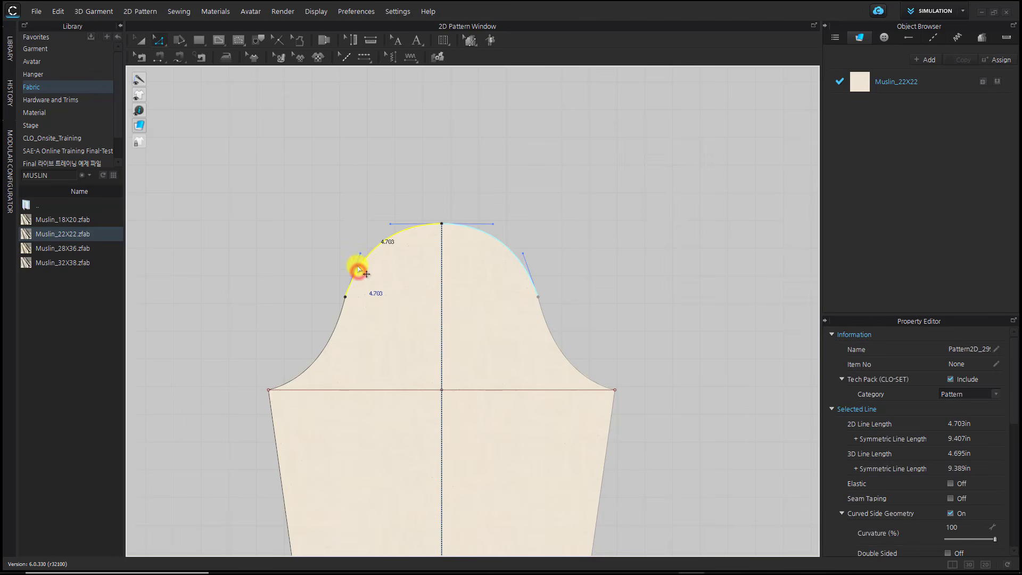
left_click(318, 329)
left_click(322, 355)
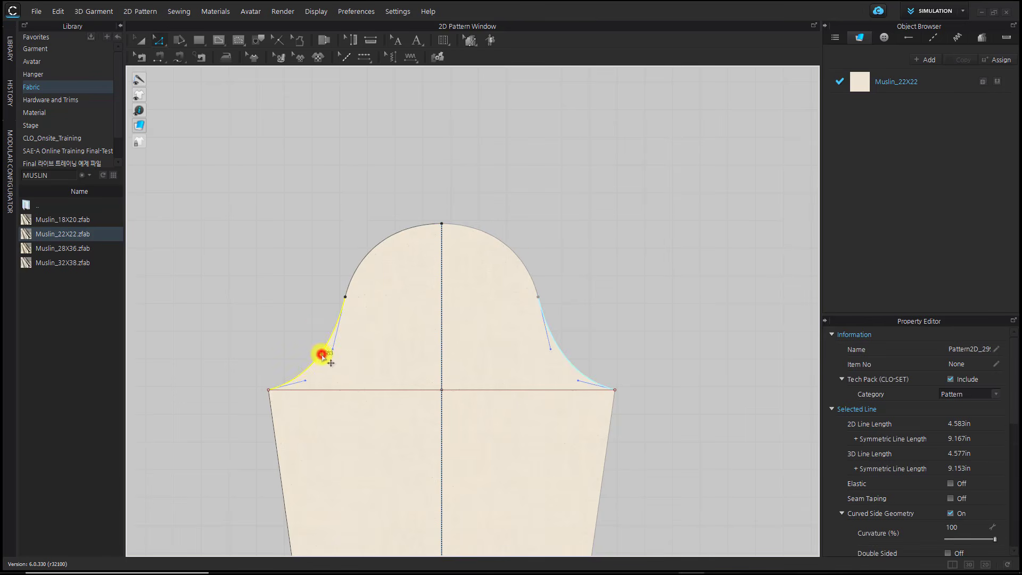
left_click(307, 382)
left_click(349, 372)
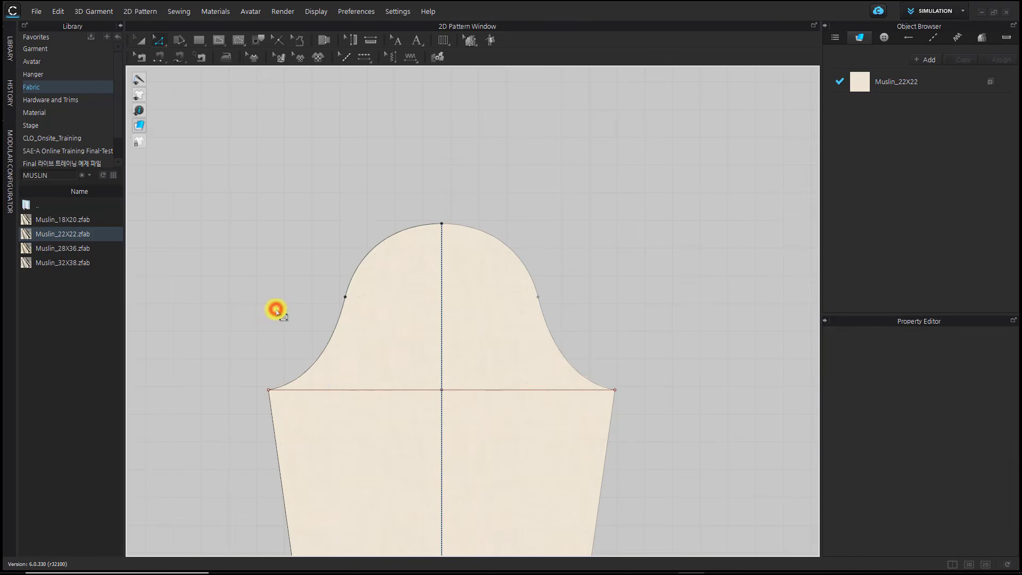
- Remove the linked editing between the two halves of the unfolded sleeve pattern
scroll(399, 415, "down", 5)
middle_click_drag(399, 407, 399, 373)
left_click(542, 443)
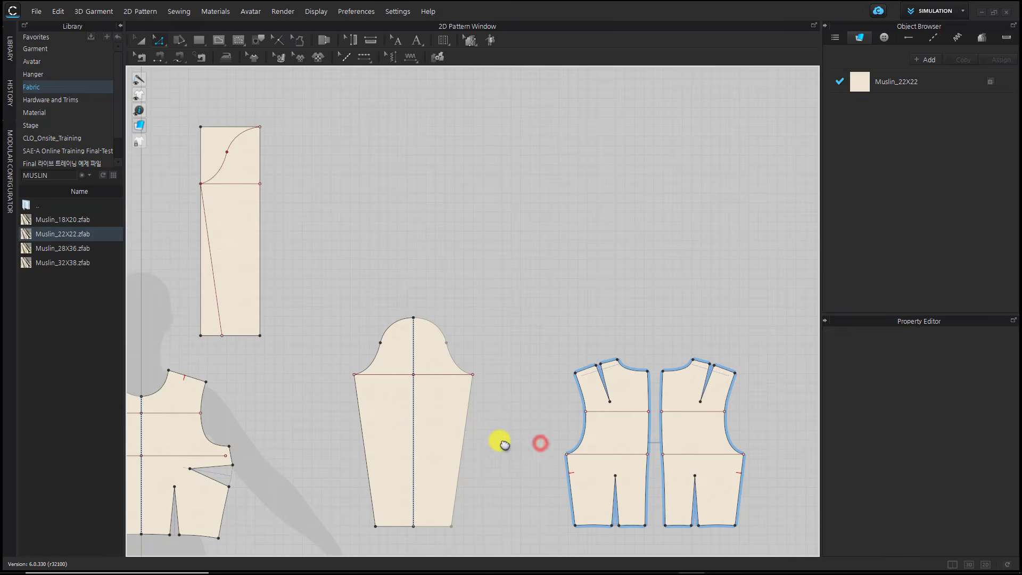
scroll(502, 444, "up", 3)
middle_click_drag(502, 445, 551, 392)
scroll(521, 418, "down", 1)
left_click(452, 369)
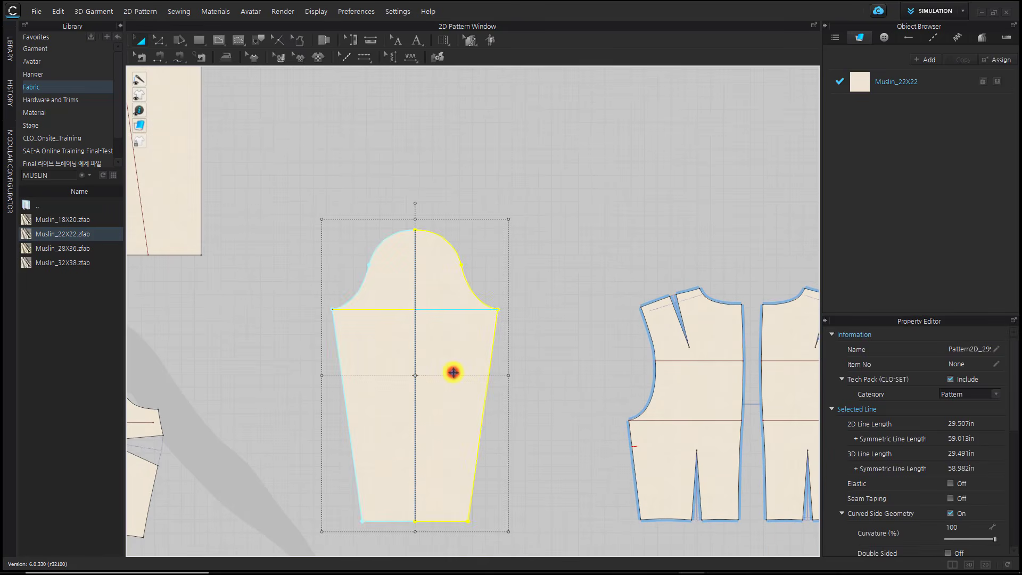
right_click(454, 371)
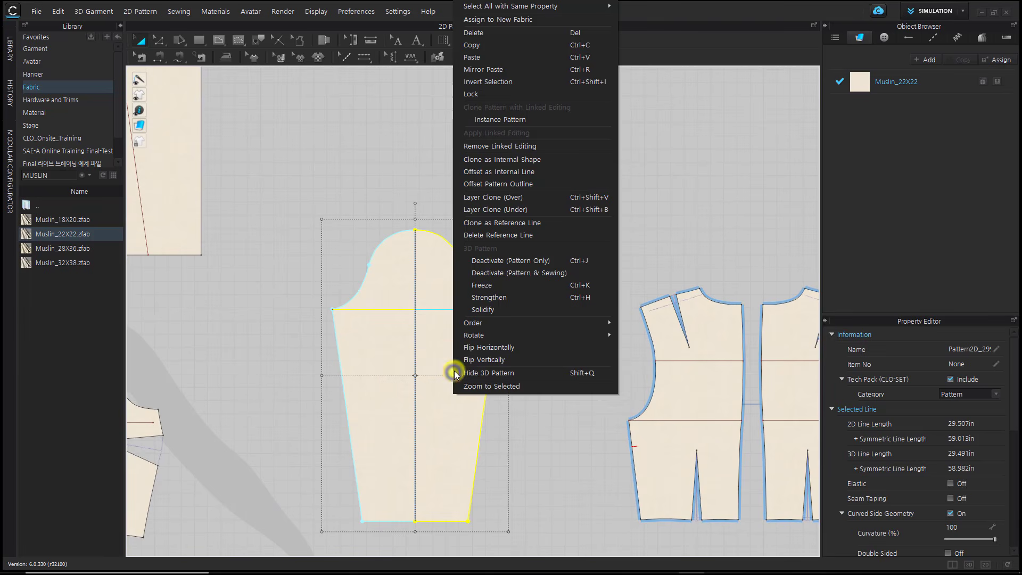
left_click(520, 147)
left_click(556, 253)
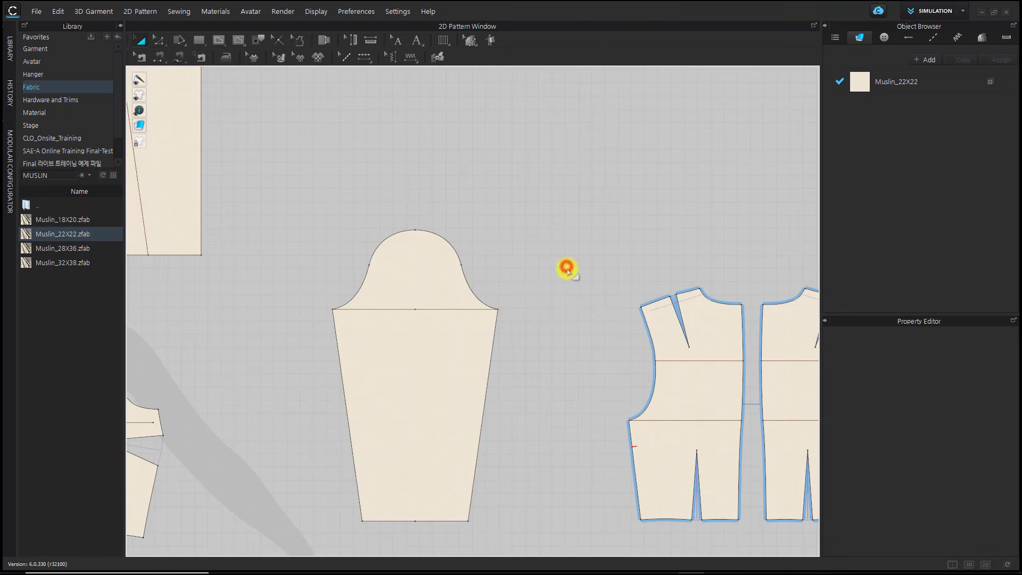
- Convert the sleeve cap's top point and the two points on its sides to curve points
scroll(384, 279, "up", 1)
key("z")
left_click(318, 250)
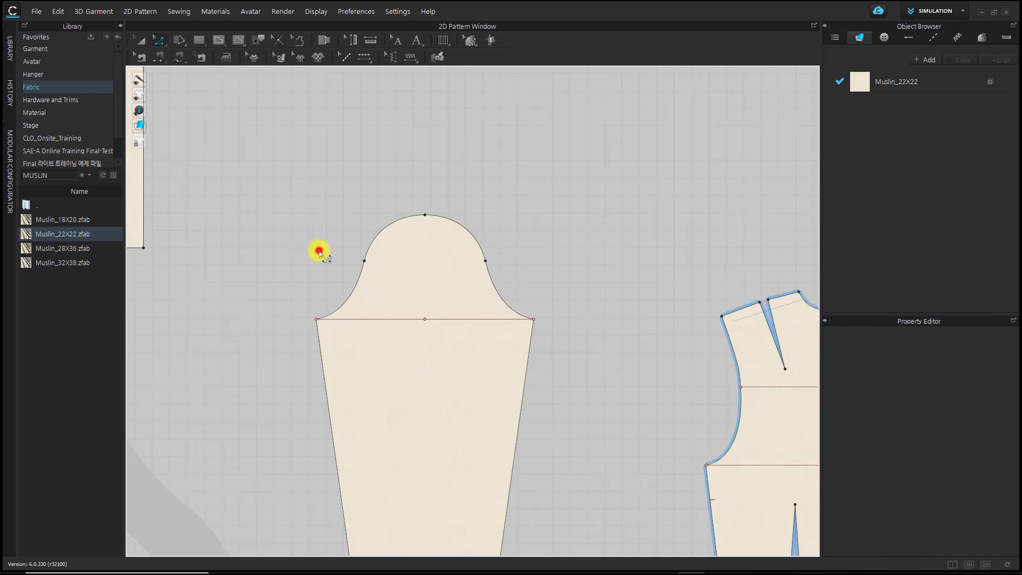
scroll(424, 284, "up", 2)
left_click(316, 245)
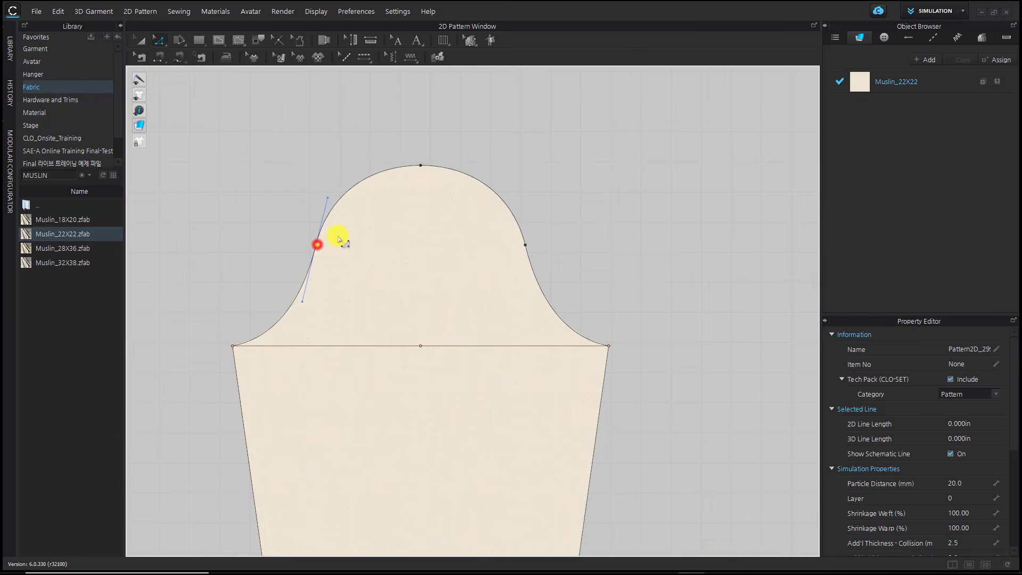
left_click(420, 165, "shift")
left_click(525, 245, "shift")
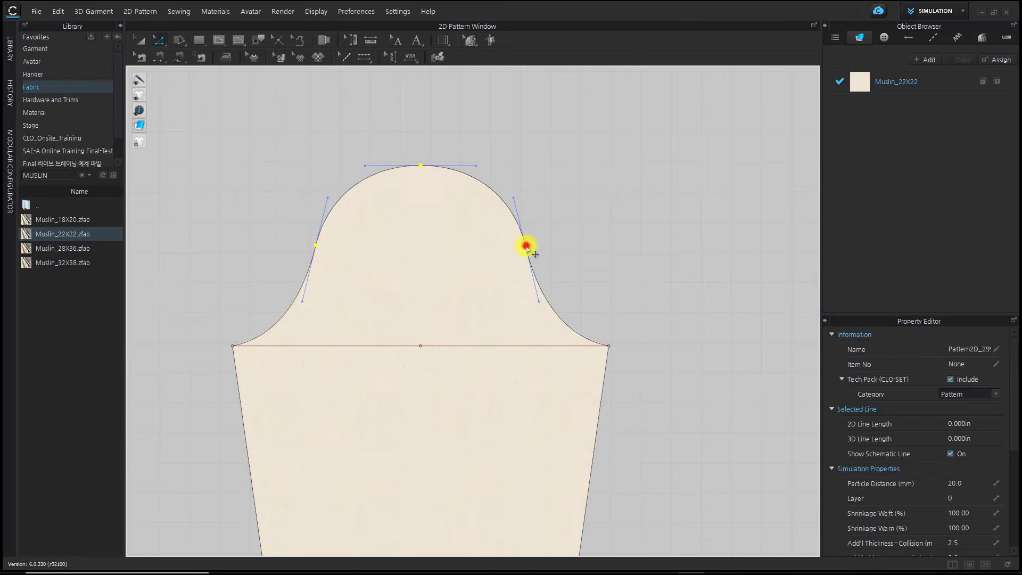
right_click(526, 246)
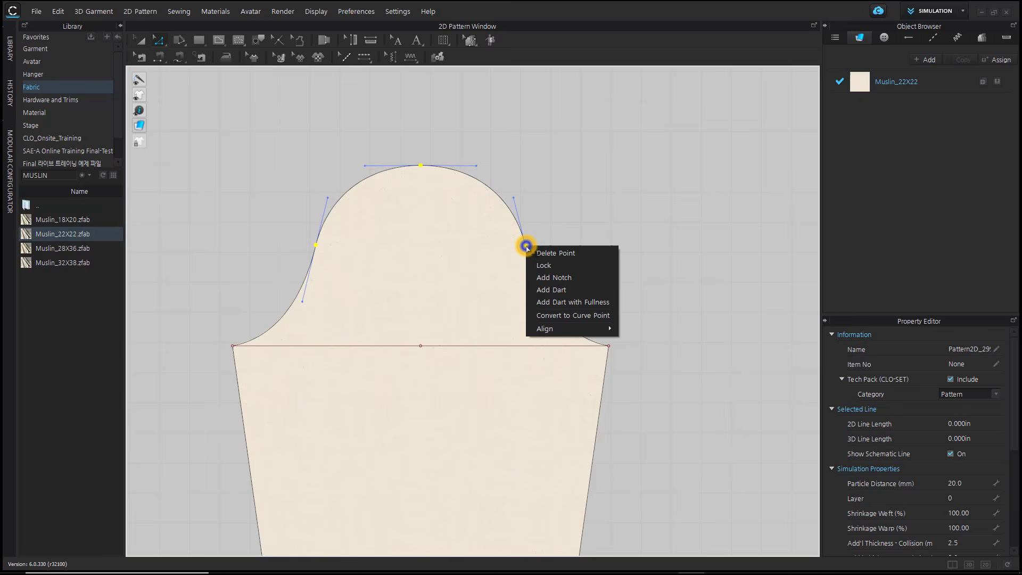
left_click(578, 317)
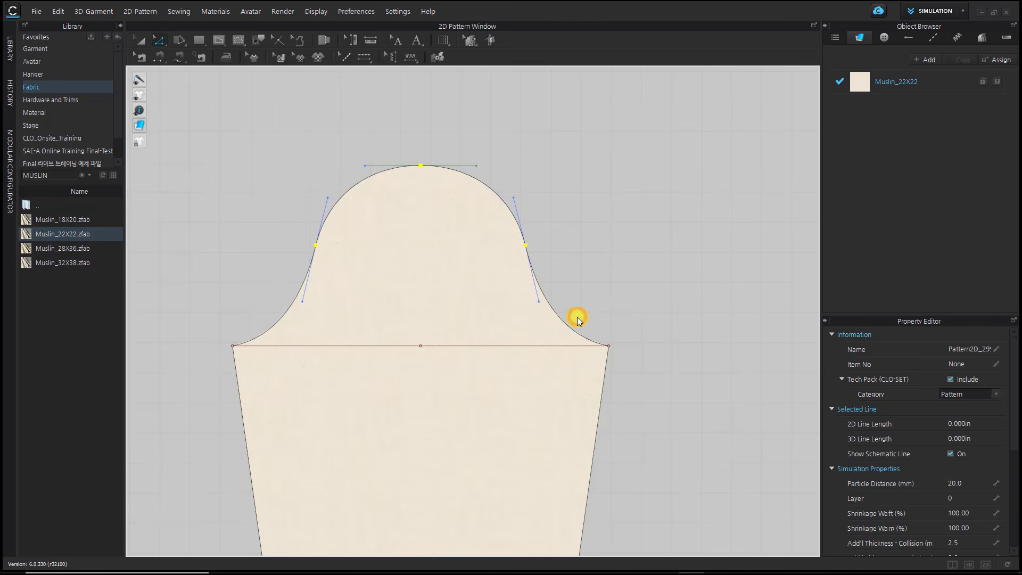
left_click(595, 379)
- Measure the full sleeve cap curve and the combined front and back armhole curves to compare their lengths
scroll(583, 426, "down", 3)
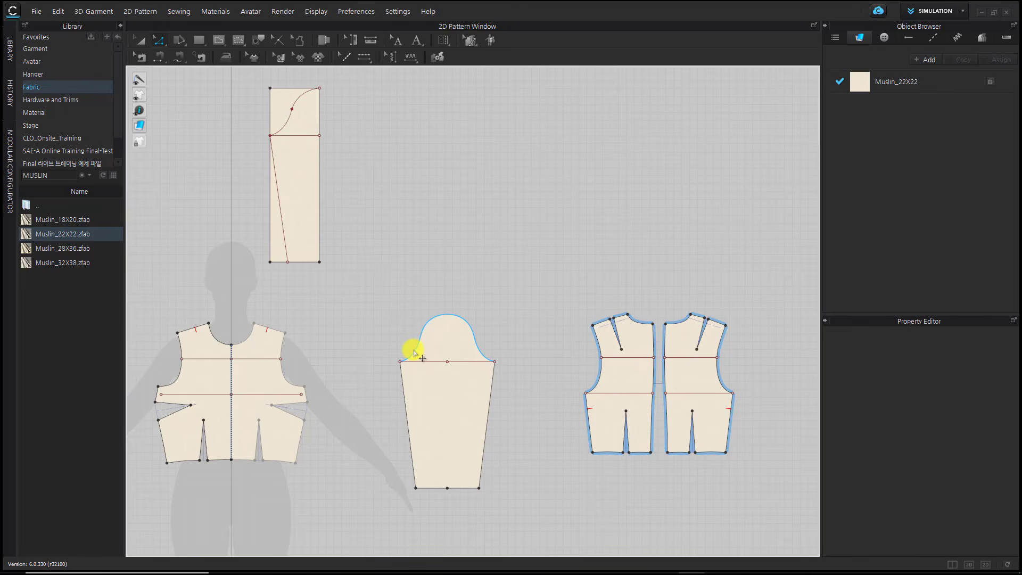
left_click(414, 353)
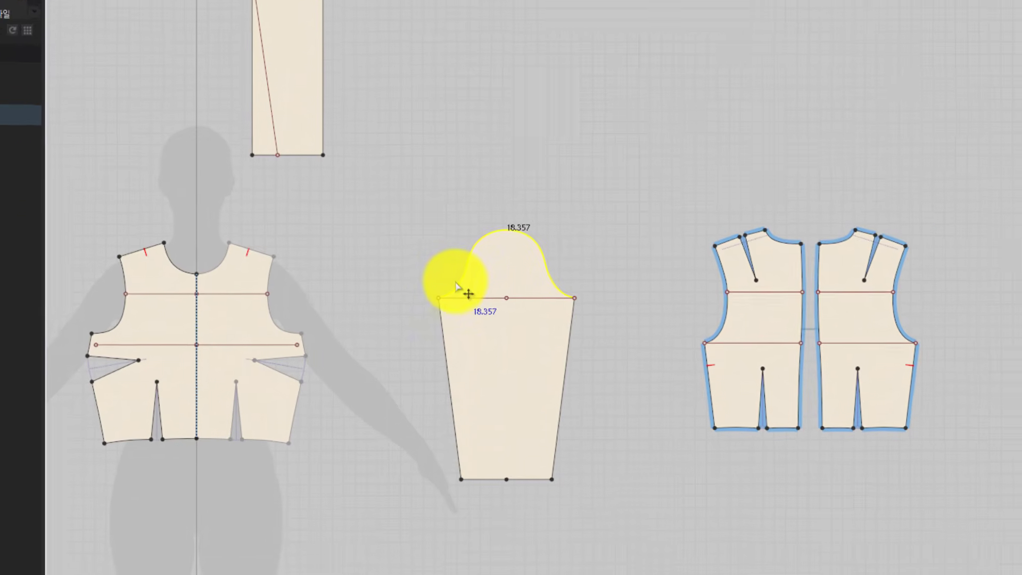
left_click(349, 303)
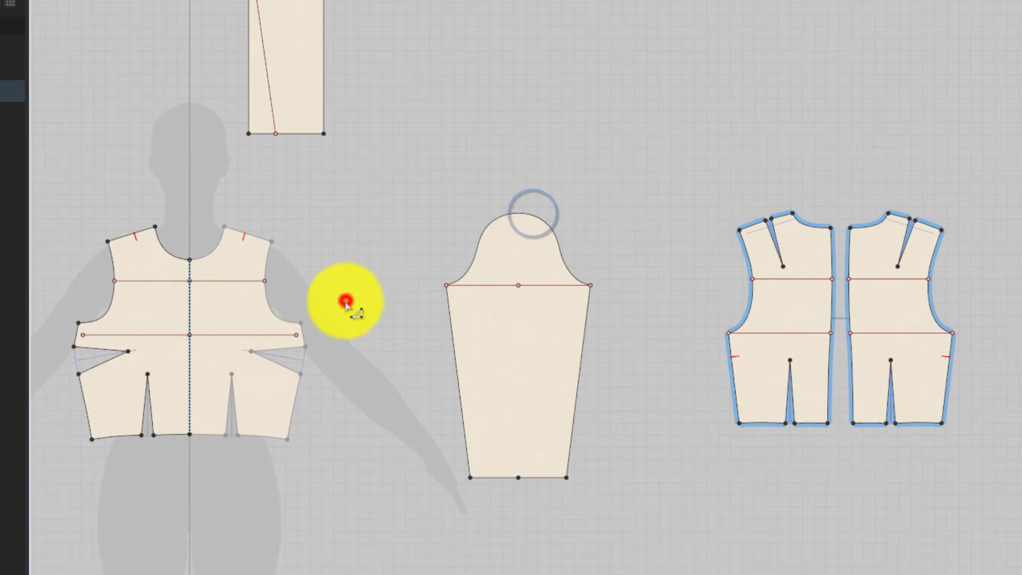
left_click(273, 307)
left_click(270, 245, "shift")
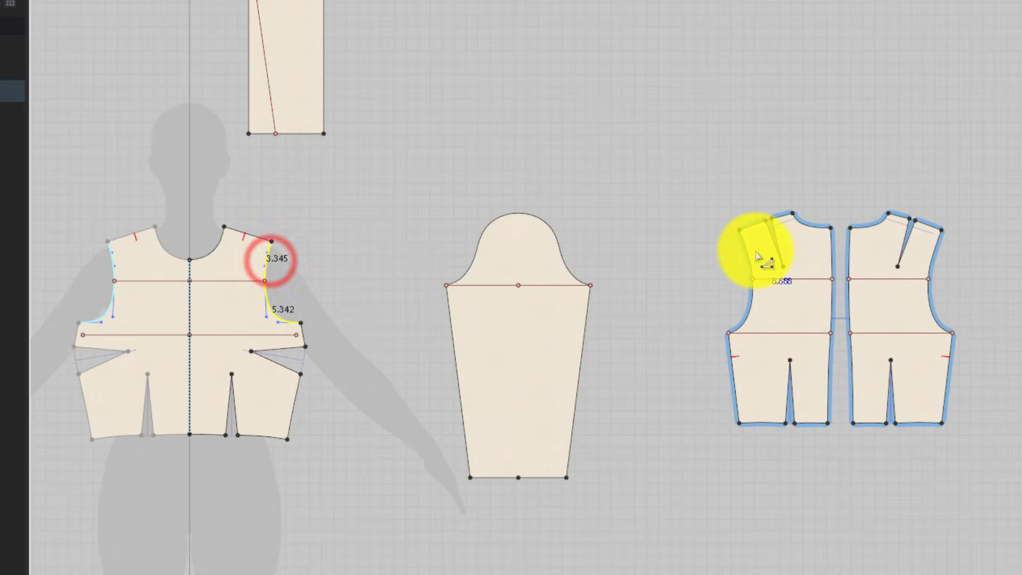
left_click(750, 257, "shift")
left_click(752, 297, "shift")
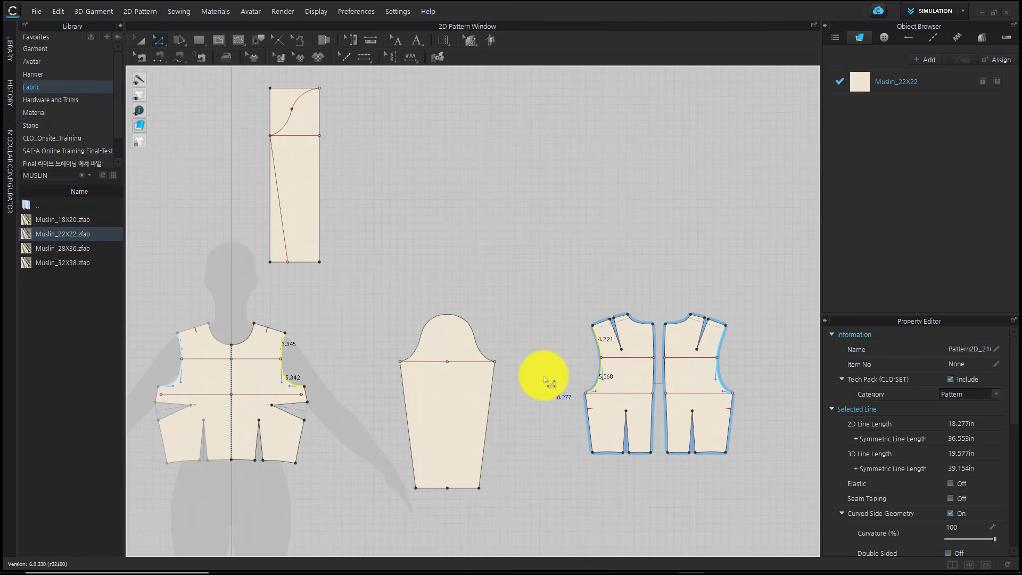
left_click(544, 377)
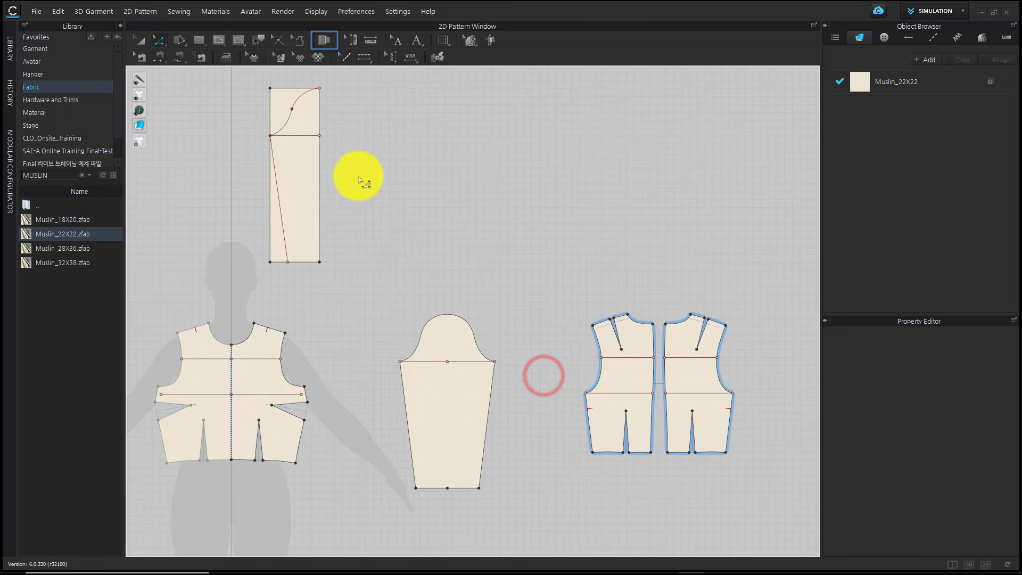
left_click(319, 38)
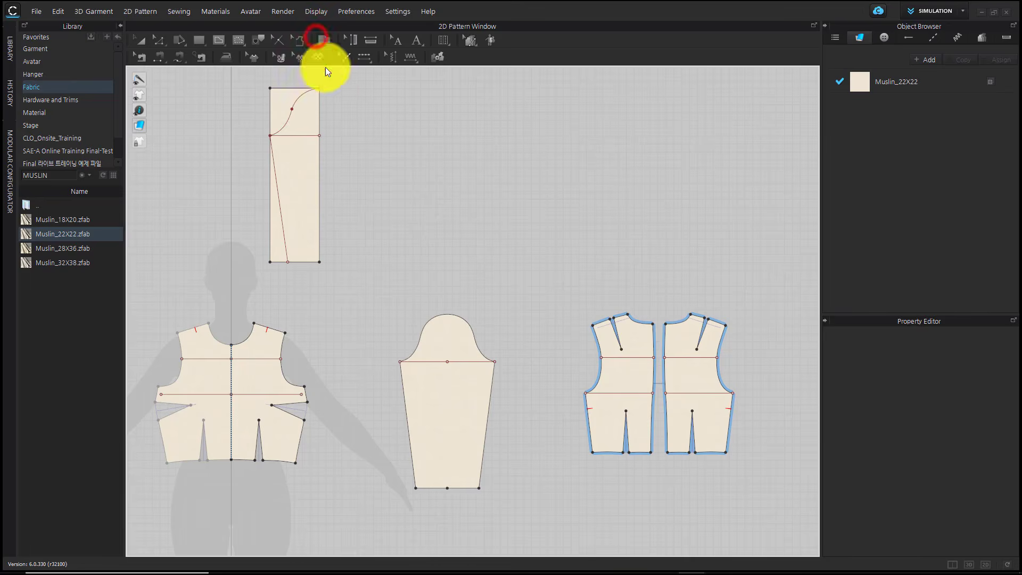
left_click(400, 362)
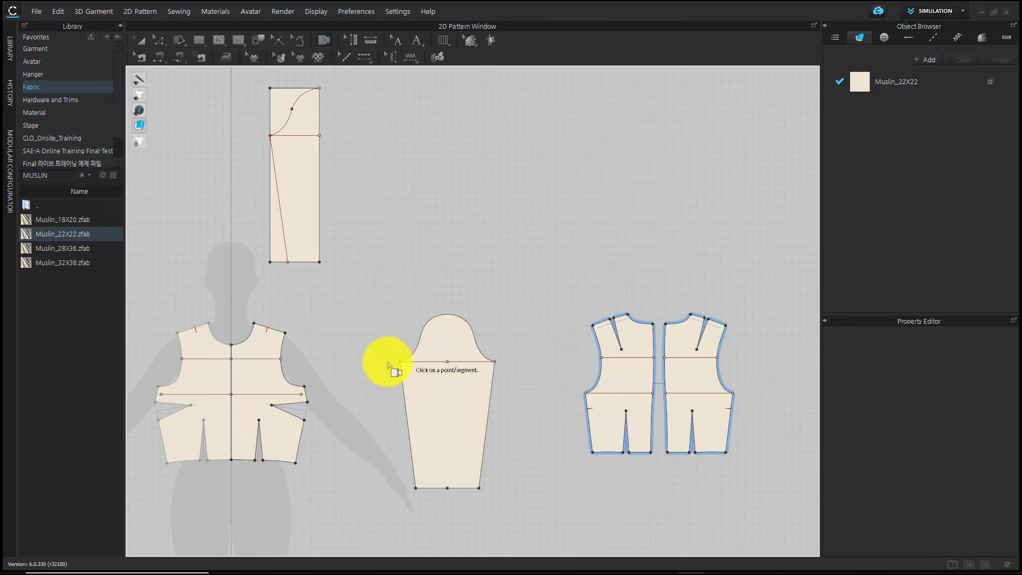
left_click(365, 361)
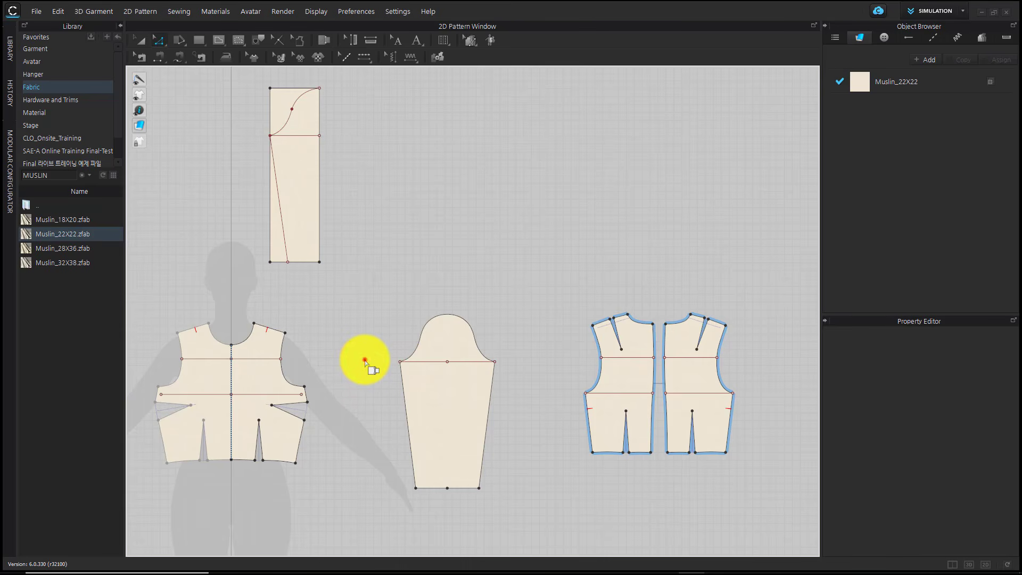
- Raise the front bodice's lower horizontal internal line so its end meets the underarm point and its center point lies level with it
scroll(320, 399, "up", 3)
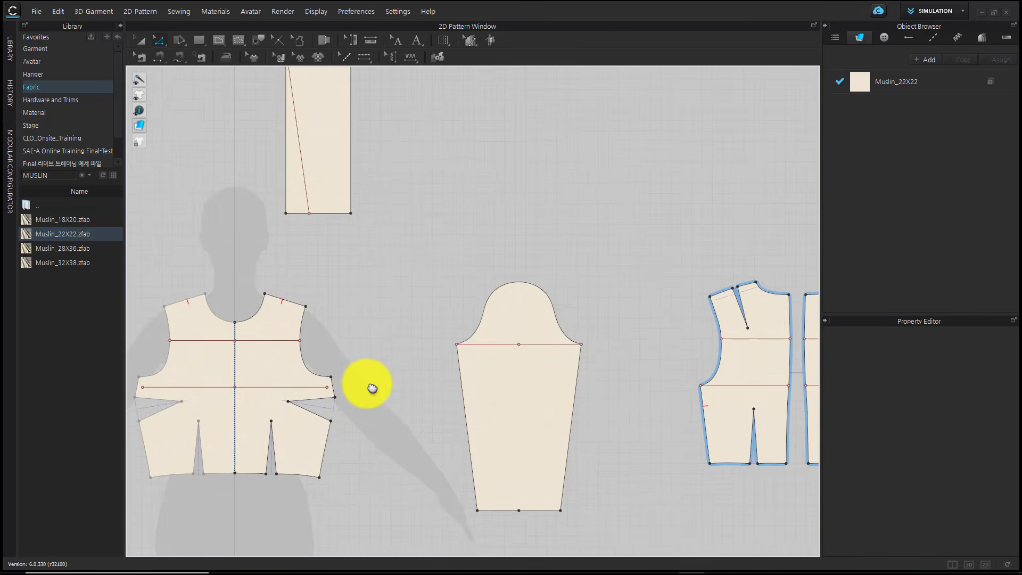
scroll(372, 388, "up", 2)
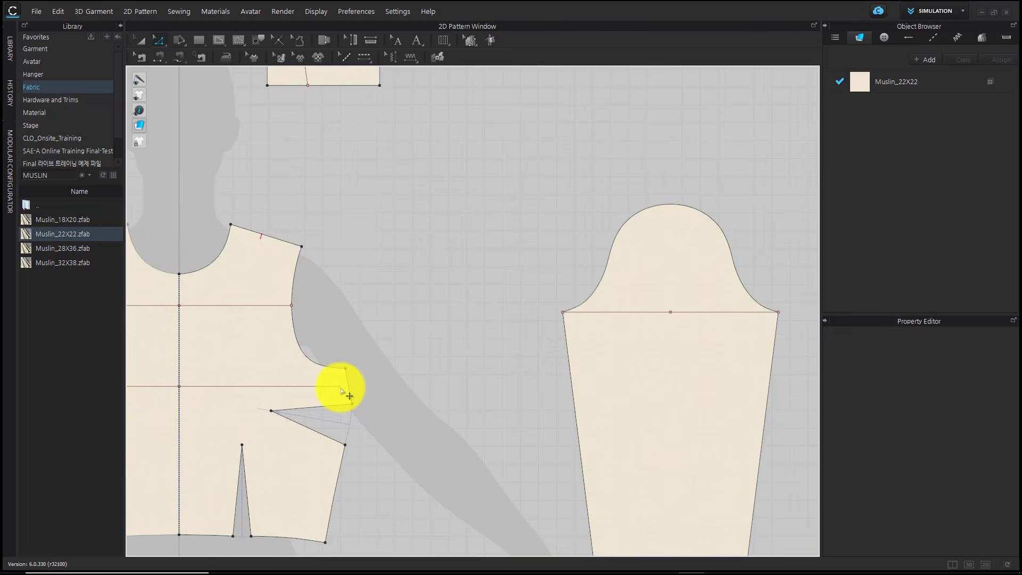
left_click_drag(339, 387, 346, 369)
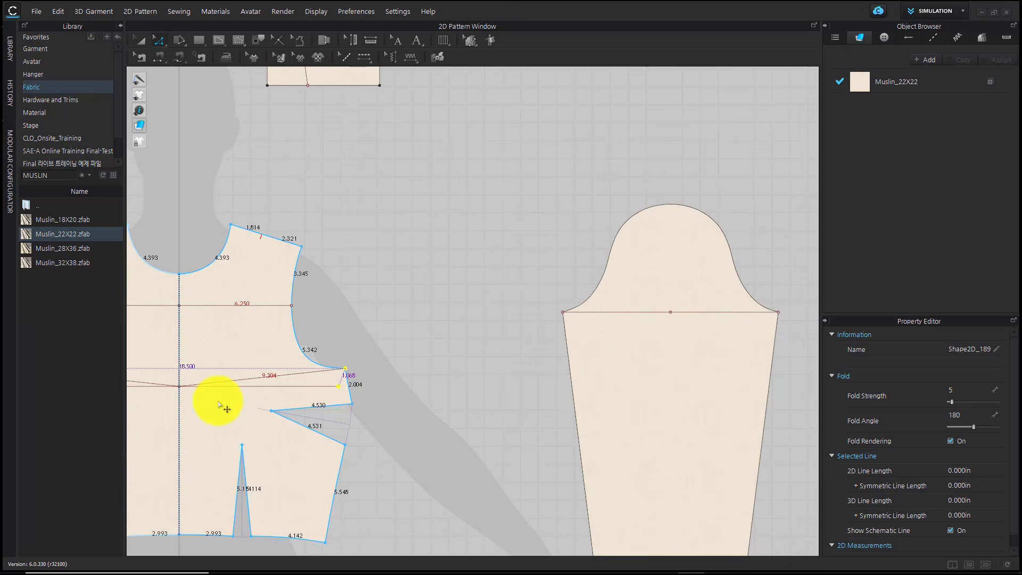
left_click(180, 388)
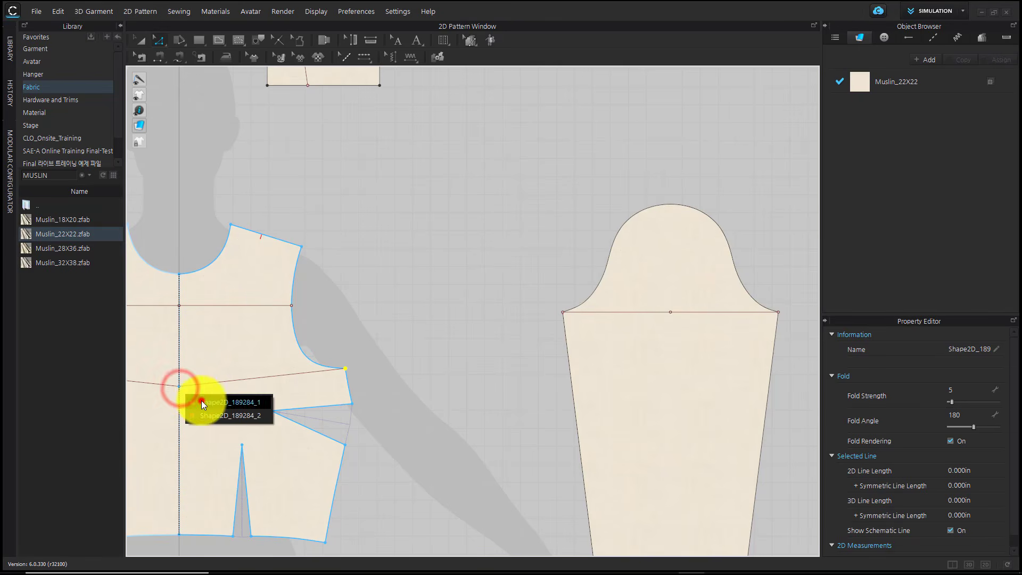
left_click(202, 401)
left_click_drag(180, 387, 180, 367)
left_click(397, 343)
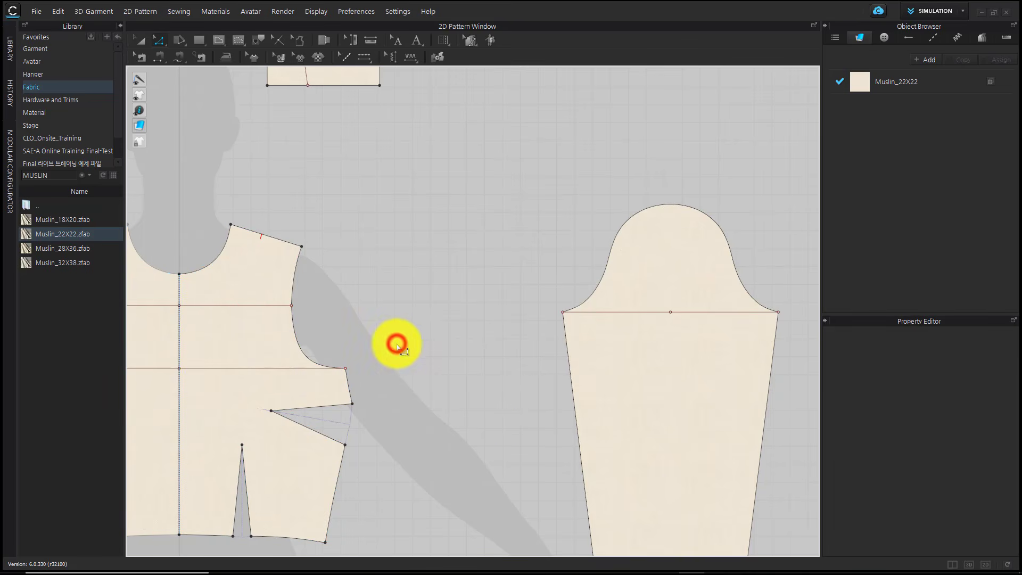
- Convert the horizontal internal lines on the front bodice, sleeve and back bodice to baselines
scroll(490, 420, "down", 4)
middle_click_drag(481, 426, 414, 426)
left_click(410, 426)
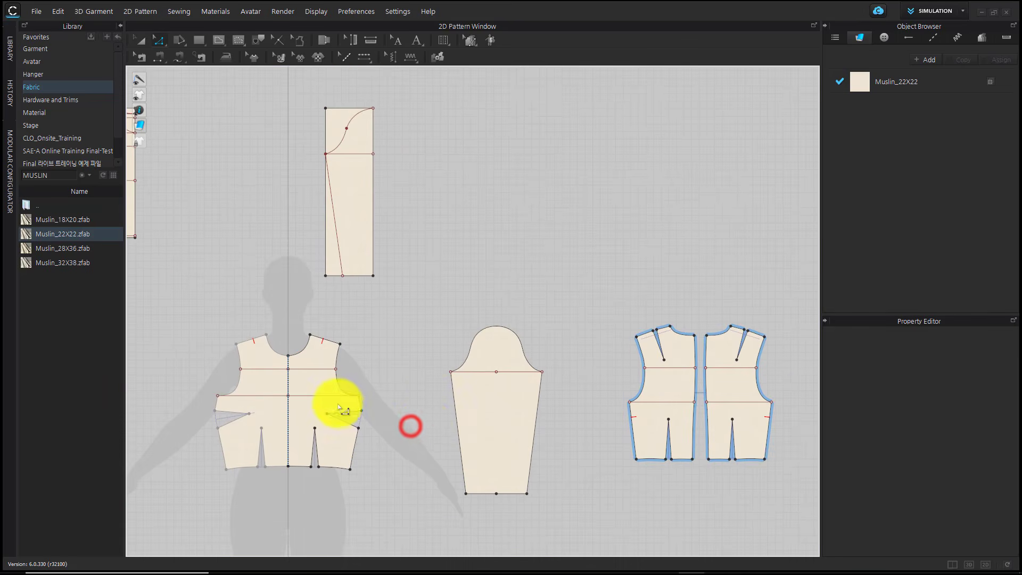
left_click(332, 397)
left_click(319, 368, "shift")
left_click(479, 371, "shift")
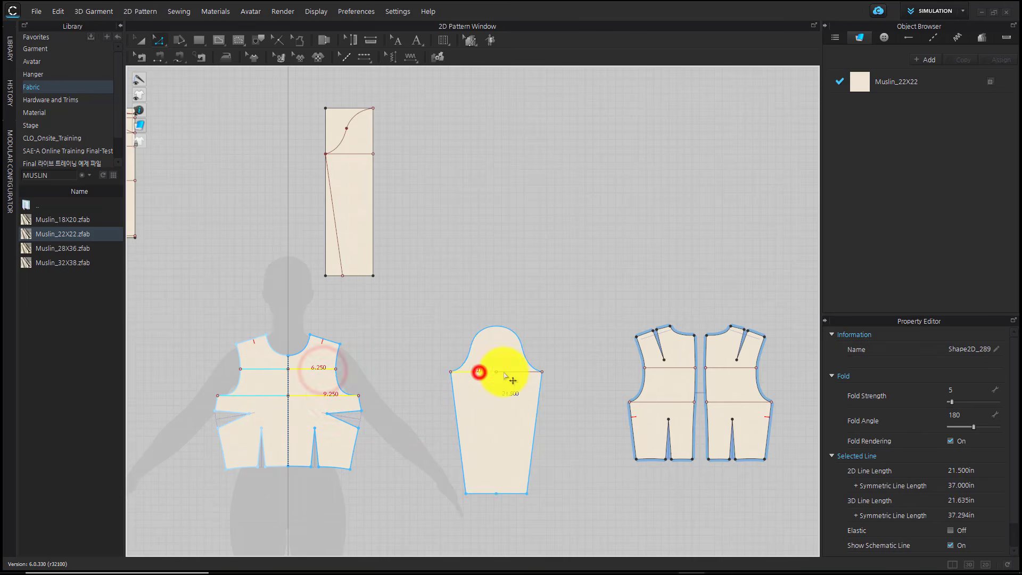
left_click(512, 371, "shift")
left_click(676, 367, "shift")
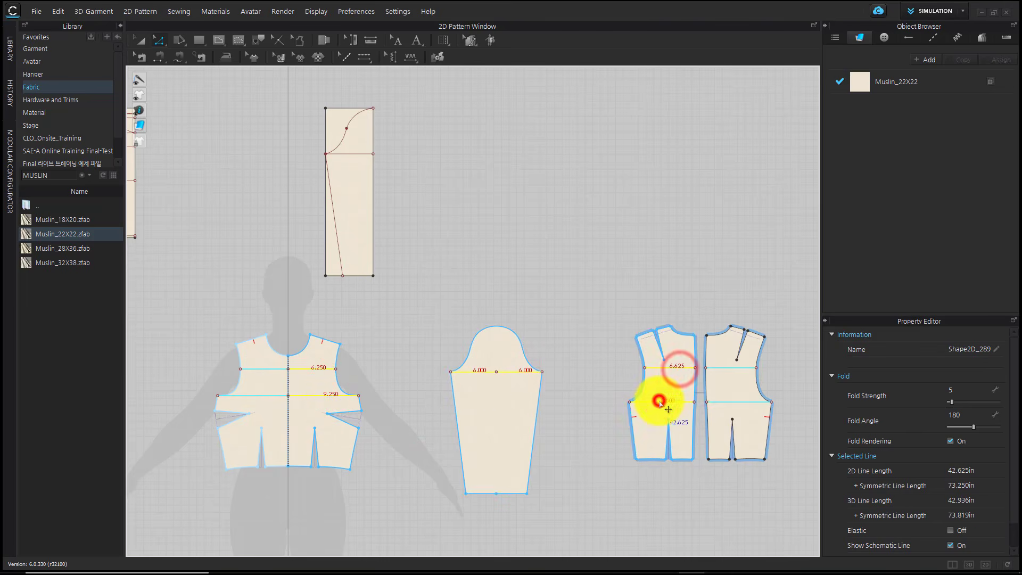
left_click(660, 402, "shift")
right_click(660, 402)
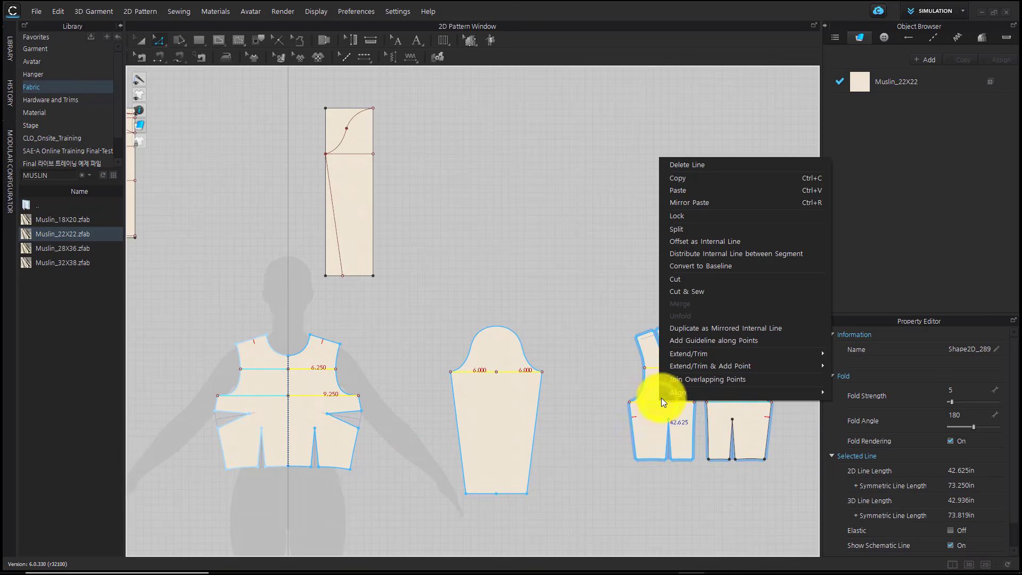
left_click(701, 266)
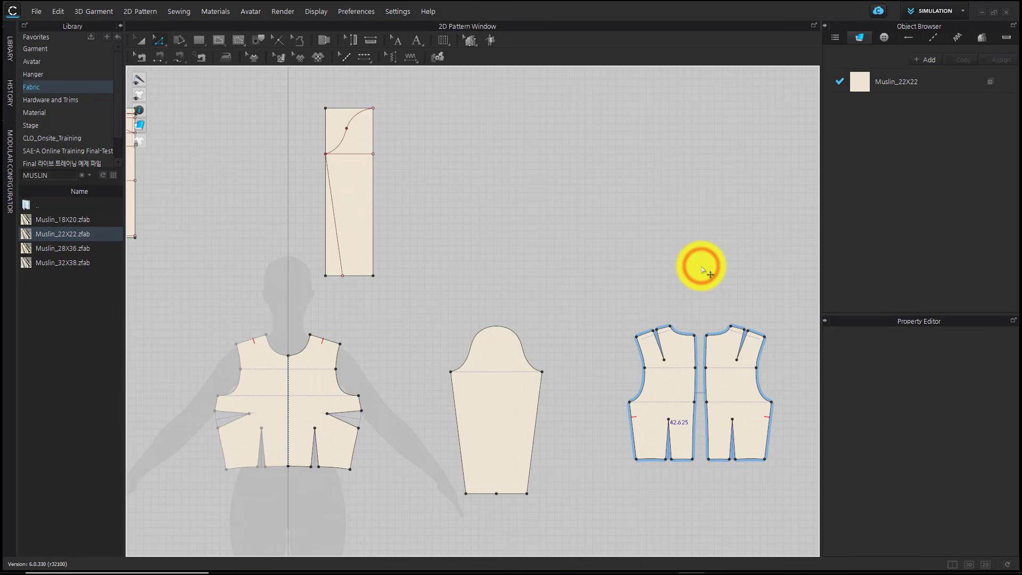
left_click(572, 368)
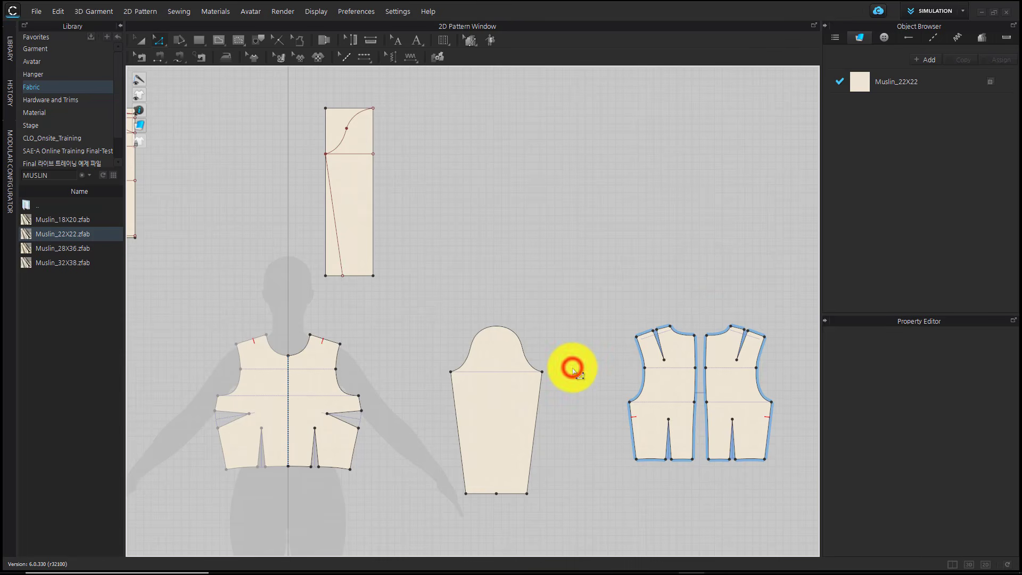
- Walk the sleeve cap along the front armhole from the underarm point and add a notch to both patterns at the upper baseline
left_click(324, 40)
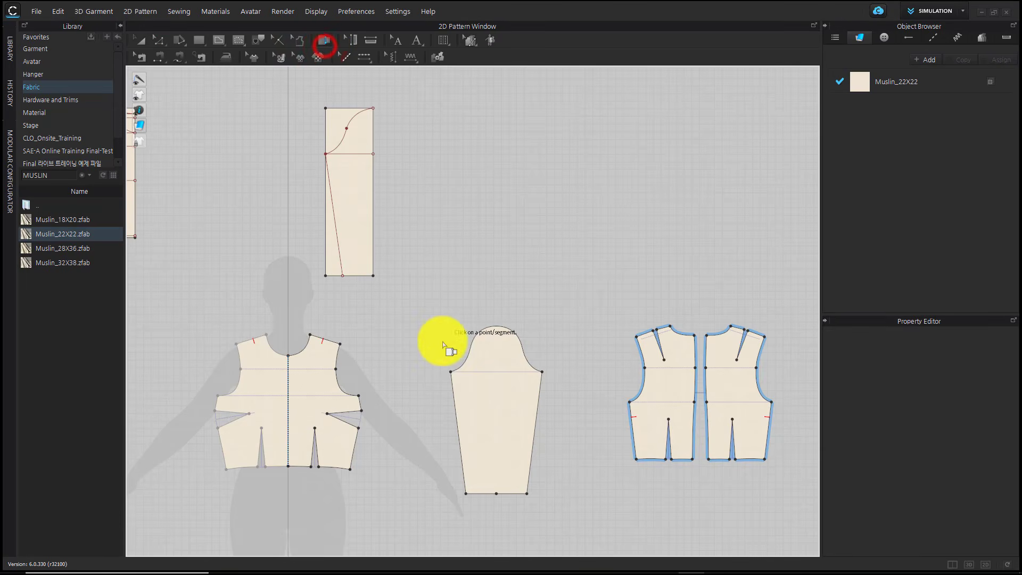
left_click(451, 371)
scroll(394, 411, "up", 4)
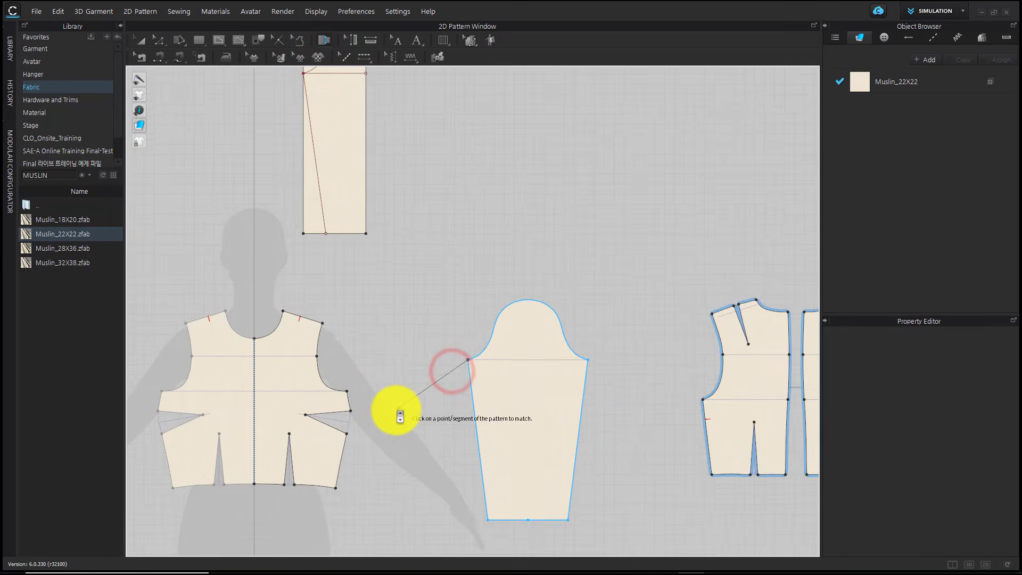
left_click(312, 378)
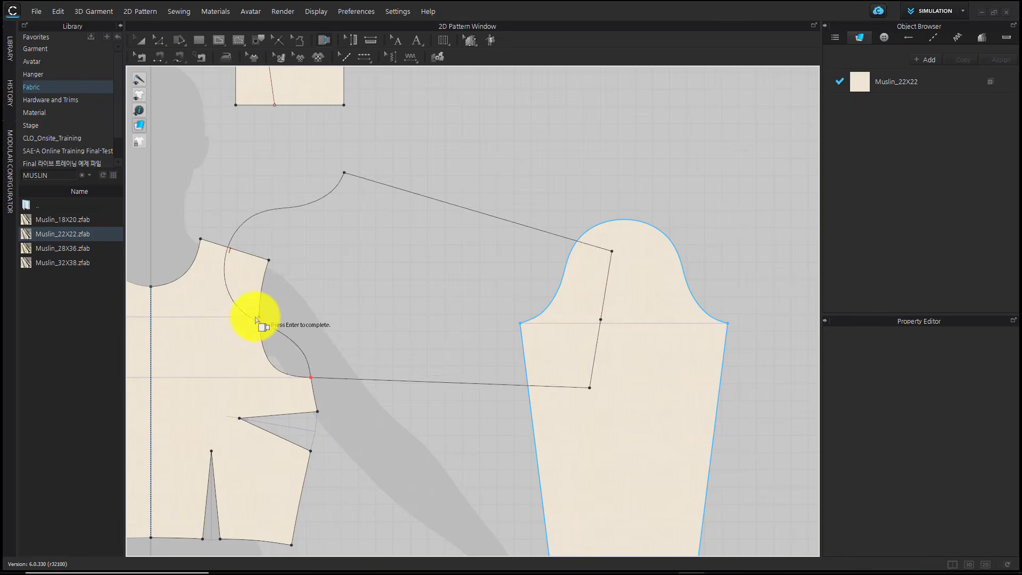
left_click(259, 320)
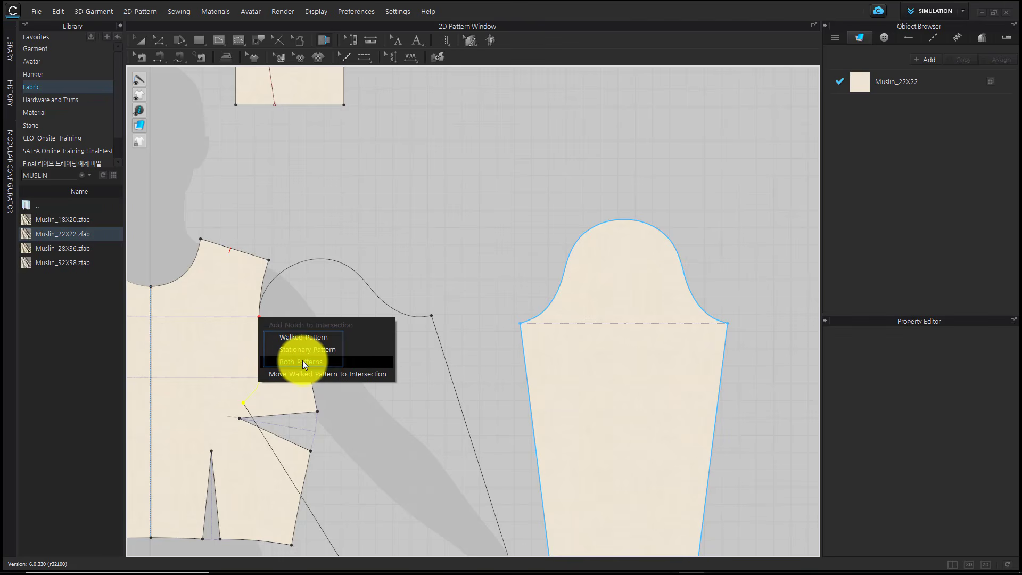
left_click(303, 362)
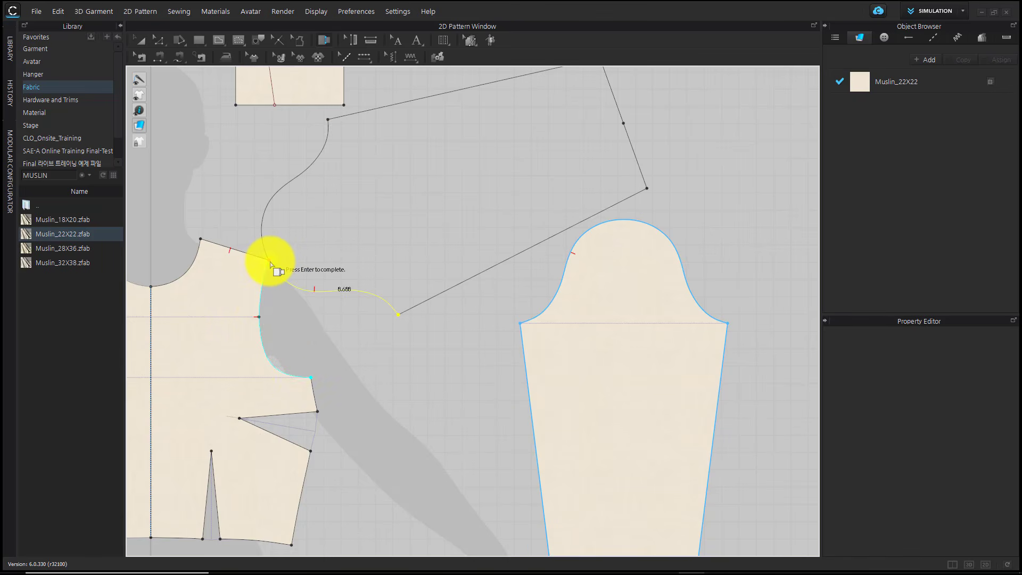
- Add a notch to only the walked sleeve at the front shoulder tip and complete the walk
right_click(270, 262)
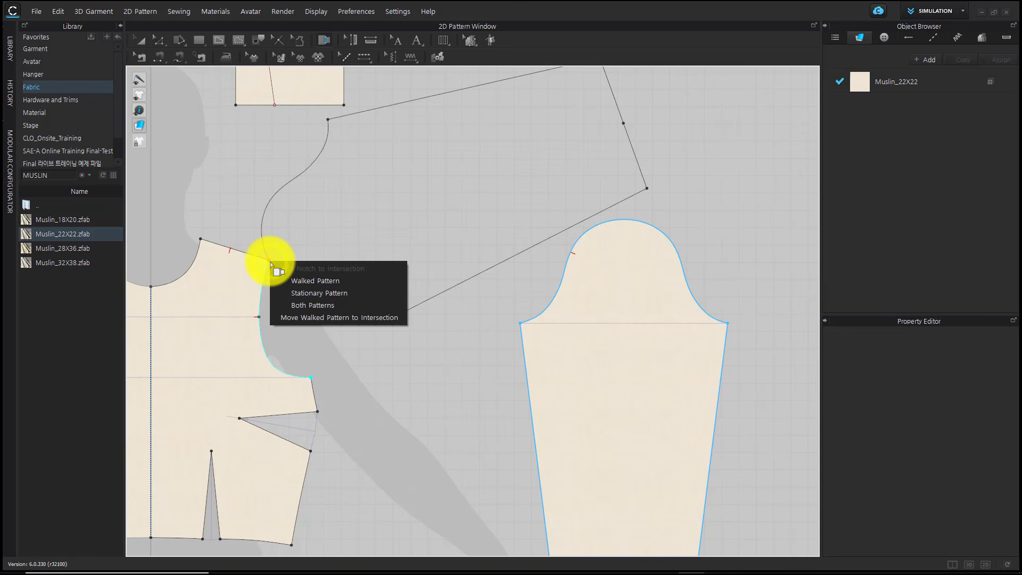
left_click(298, 281)
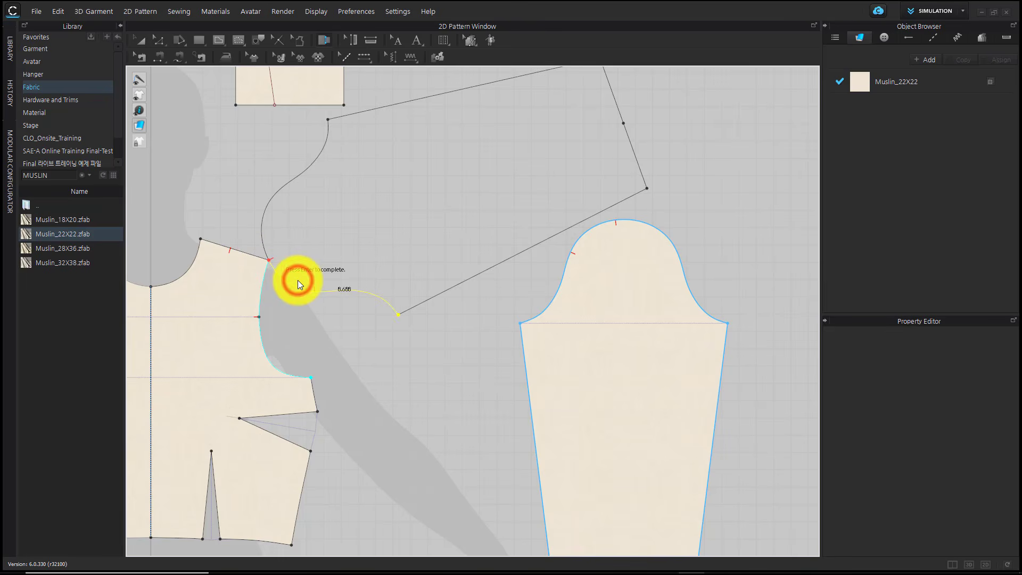
key("Return")
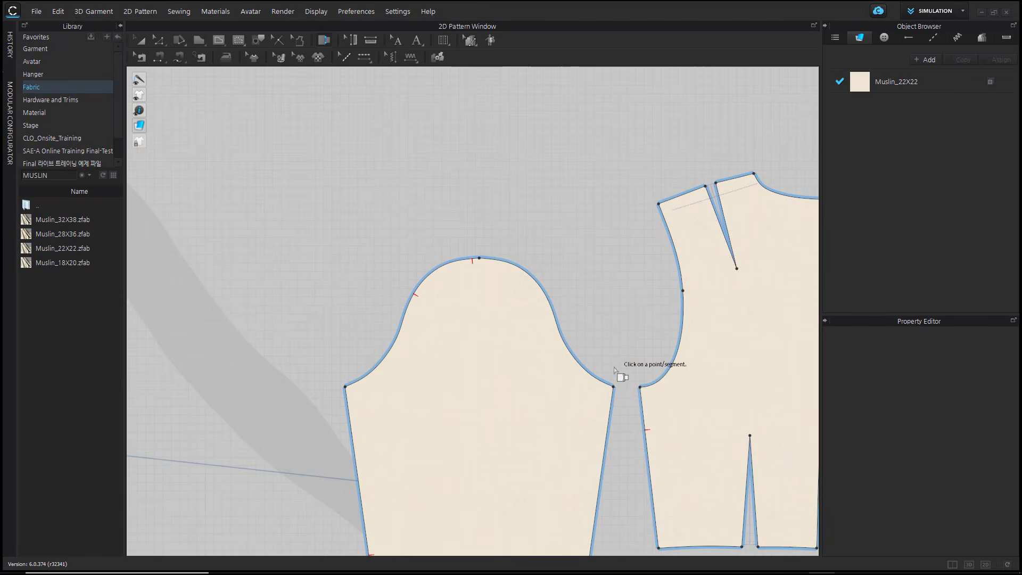
- Walk the sleeve cap along the back armhole from the underarm point, add a notch to both patterns at the armhole's midway point, and complete the walk
left_click(613, 386)
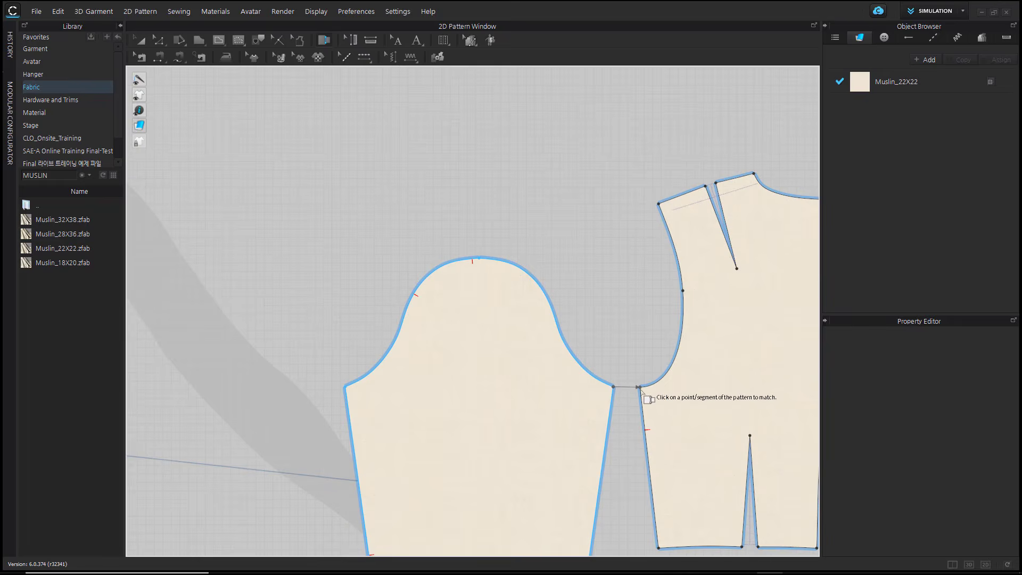
left_click(639, 387)
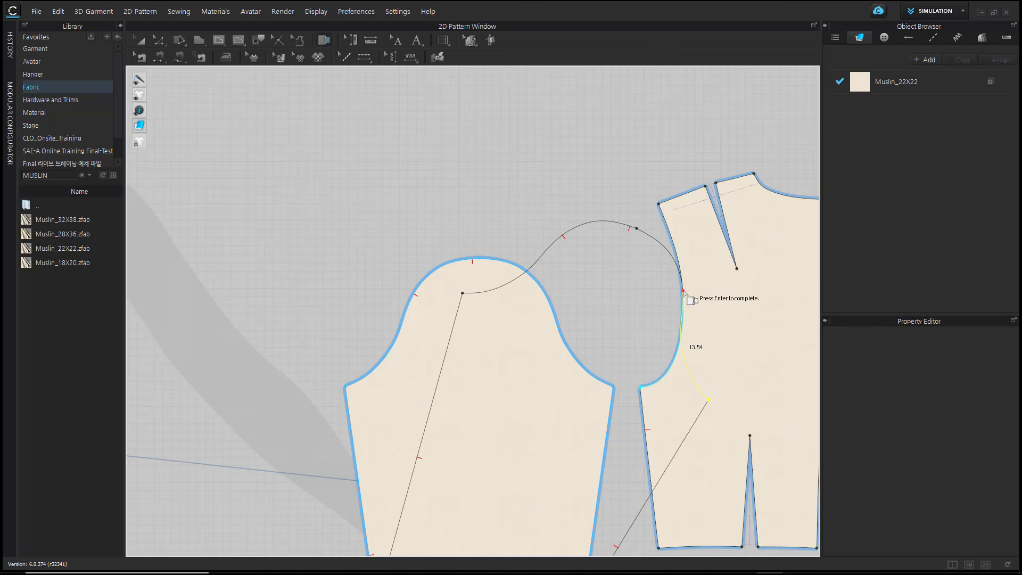
right_click(683, 292)
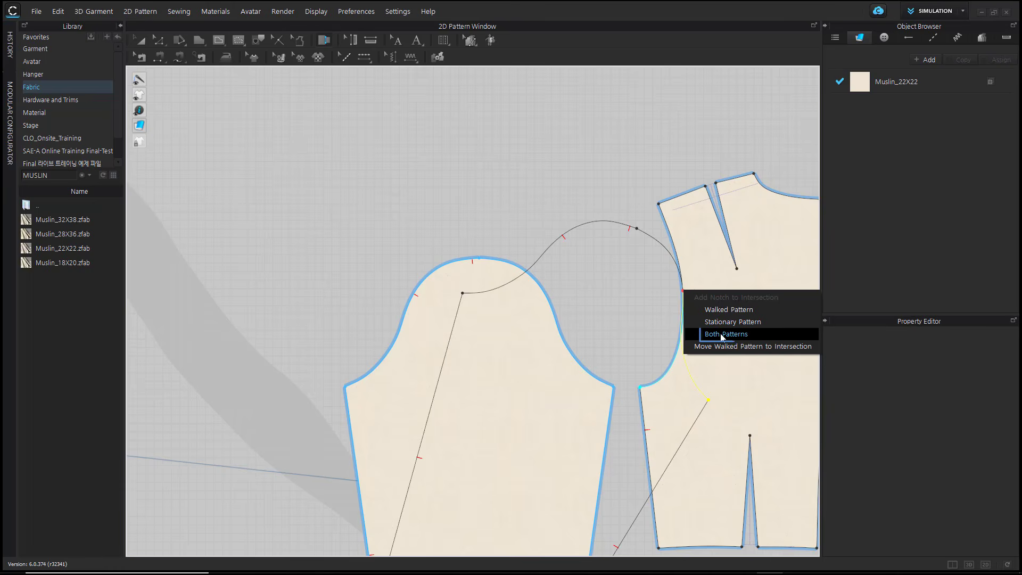
key("Return")
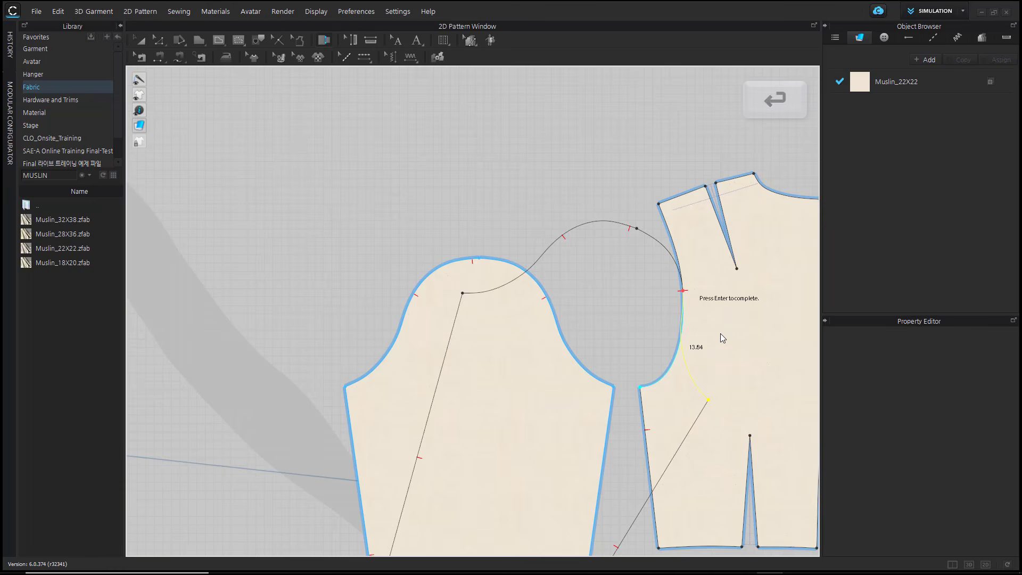
key("Return")
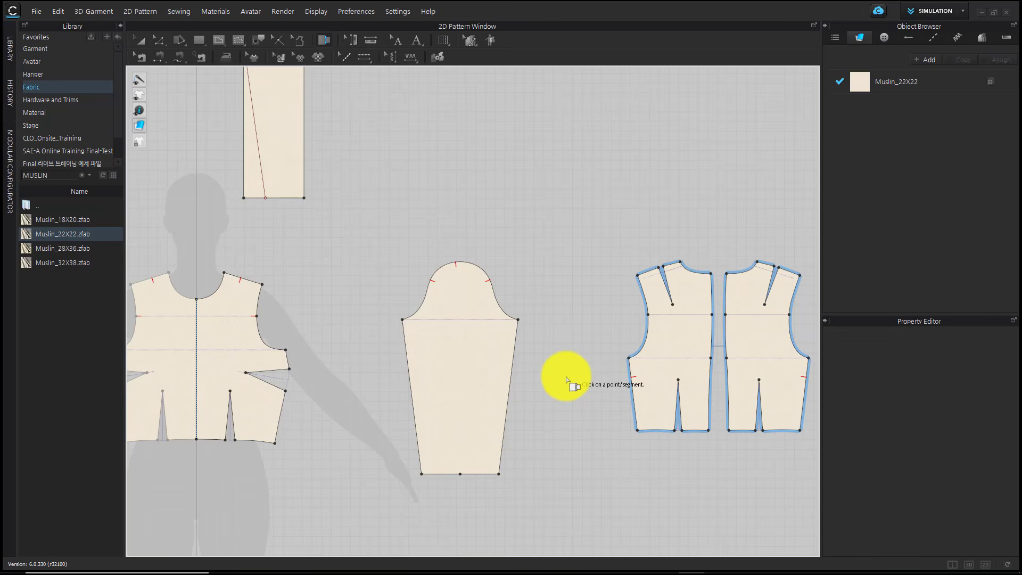
- Add a midpoint notch to each of the sleeve's two side seams using a uniform split into 2 segments
left_click(278, 40)
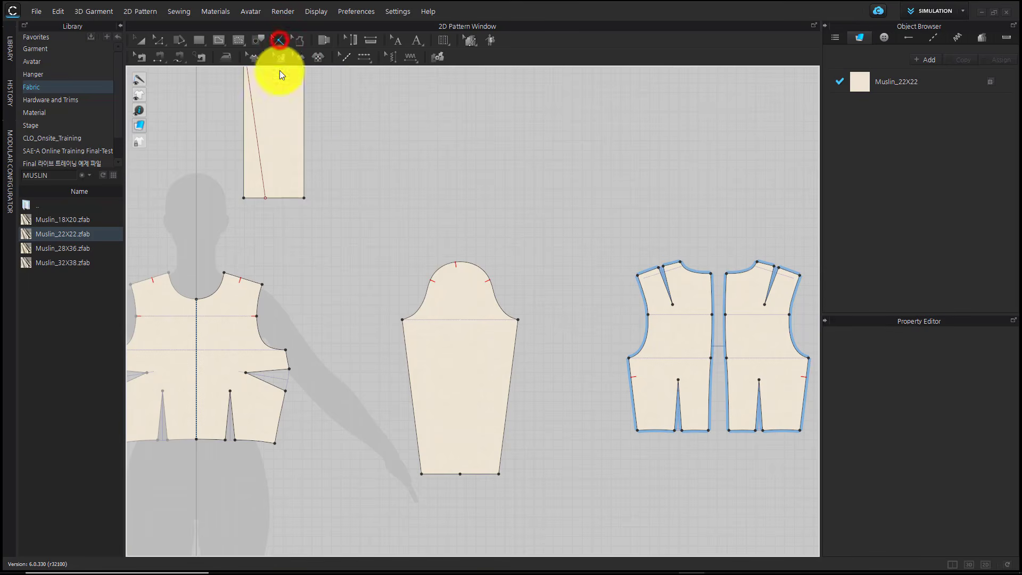
left_click(411, 393)
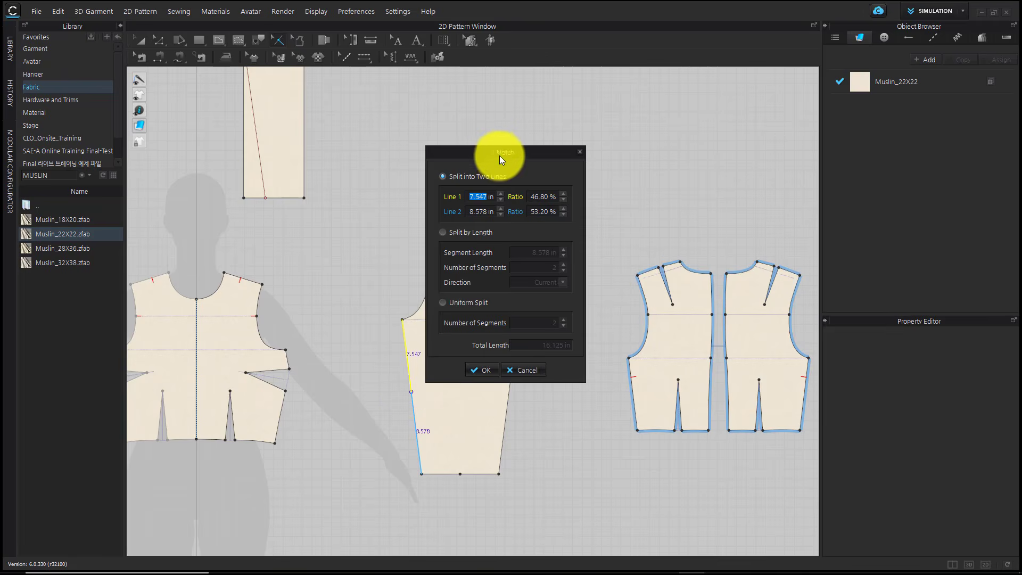
left_click_drag(499, 155, 635, 177)
left_click(611, 325)
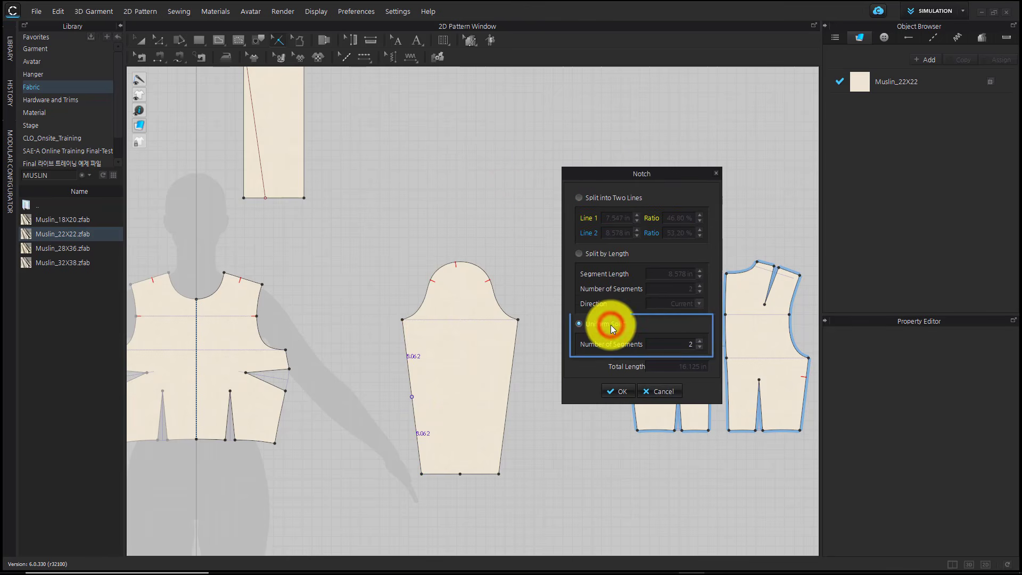
left_click(617, 391)
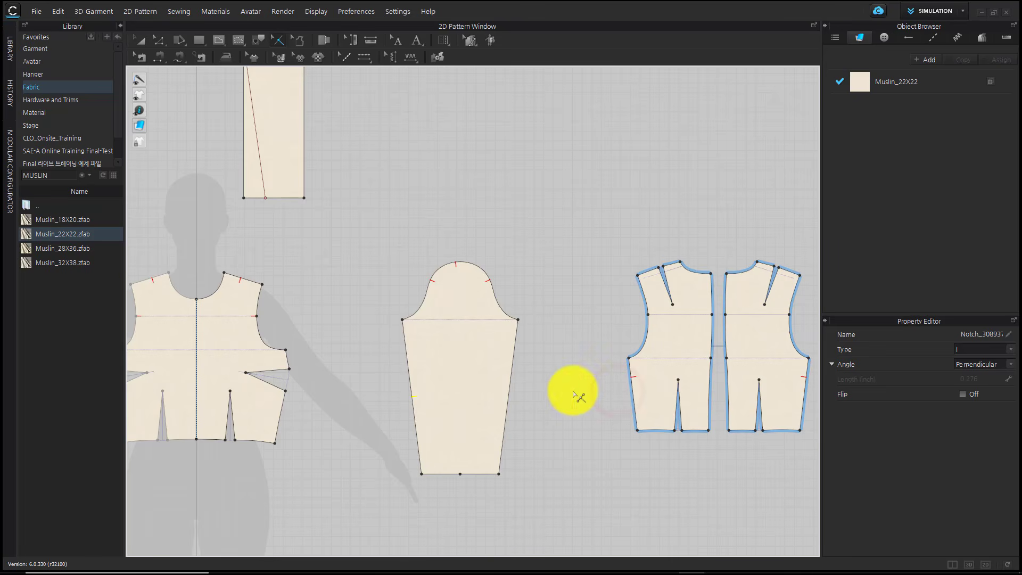
right_click(506, 403)
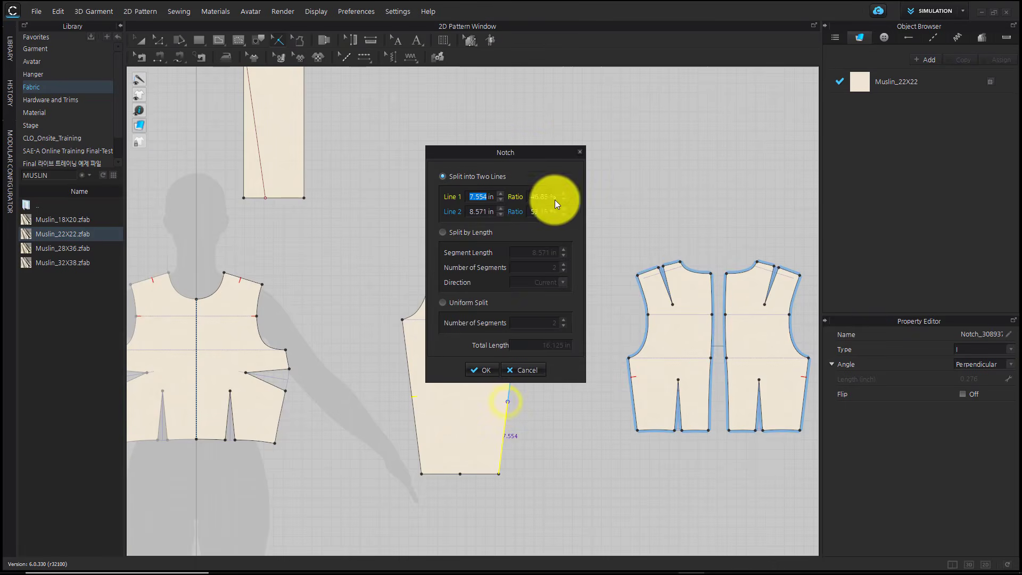
left_click_drag(532, 153, 706, 200)
left_click(655, 344)
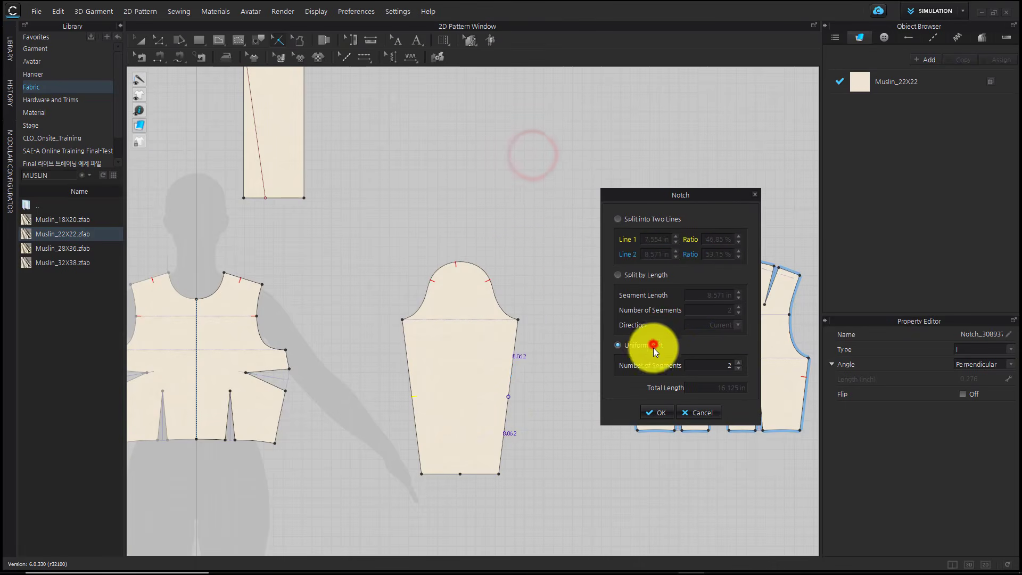
left_click(658, 411)
left_click(579, 388)
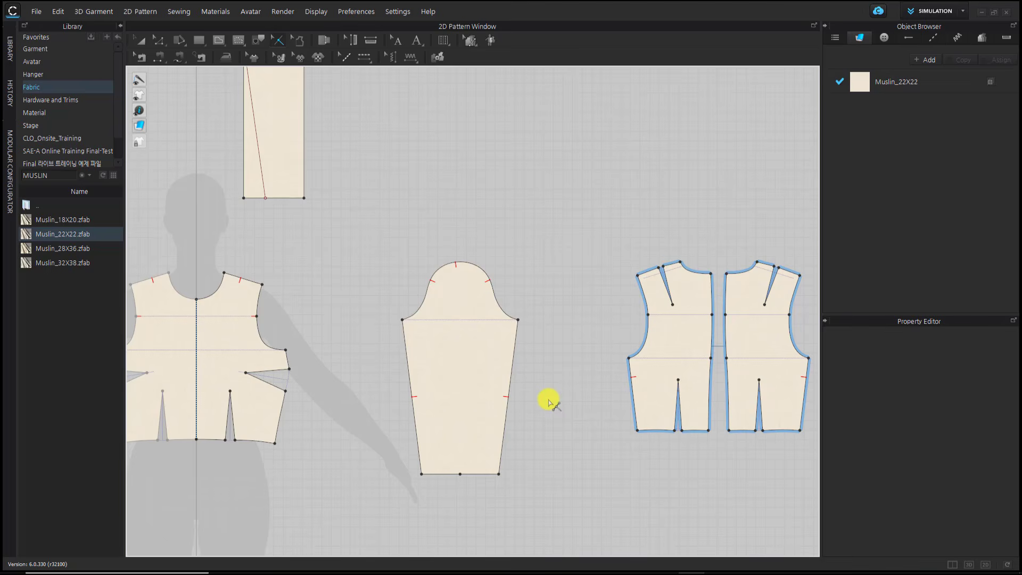
- Show the 3D and 2D windows together, move the rectangular sleeve draft beside the bodice draft above the avatar, and deactivate it
left_click(953, 564)
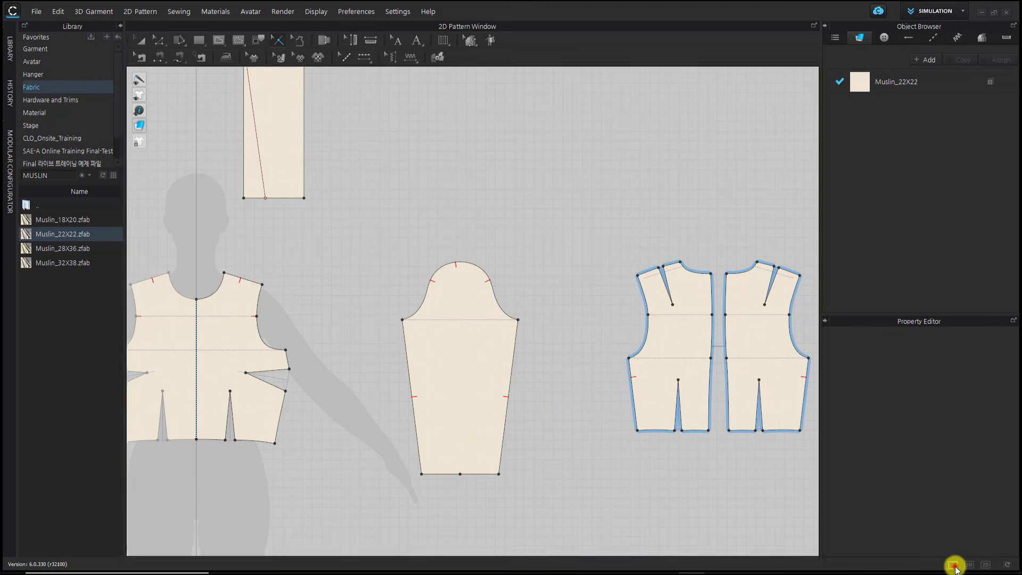
middle_click_drag(642, 447, 706, 454)
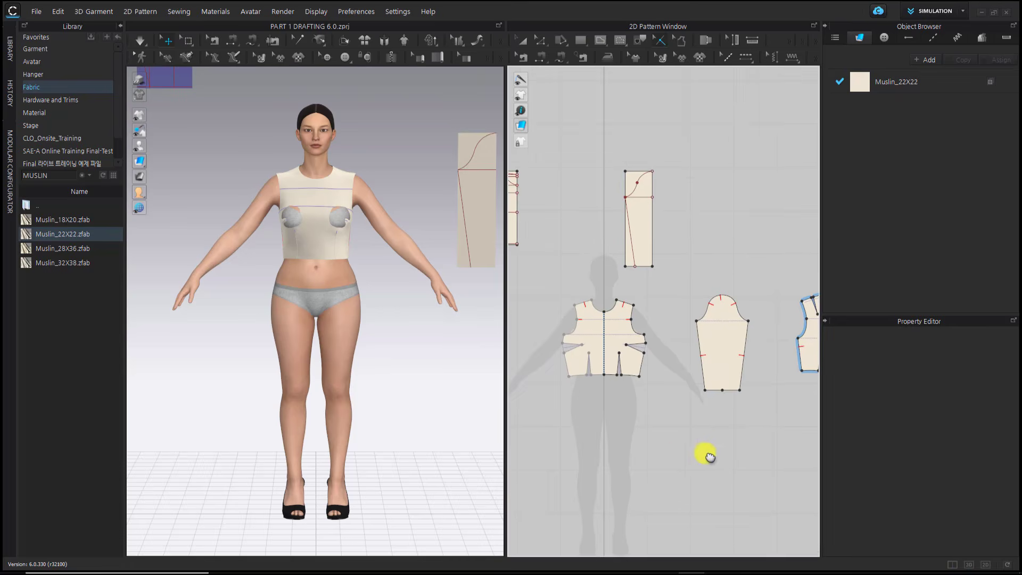
middle_click_drag(409, 396, 377, 395)
scroll(383, 392, "down", 4)
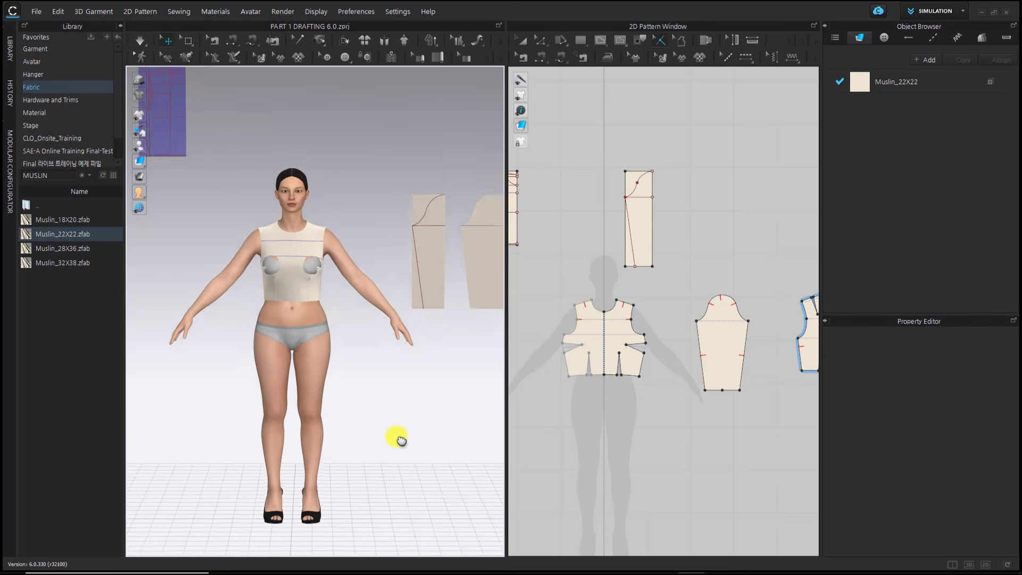
left_click_drag(423, 276, 231, 130)
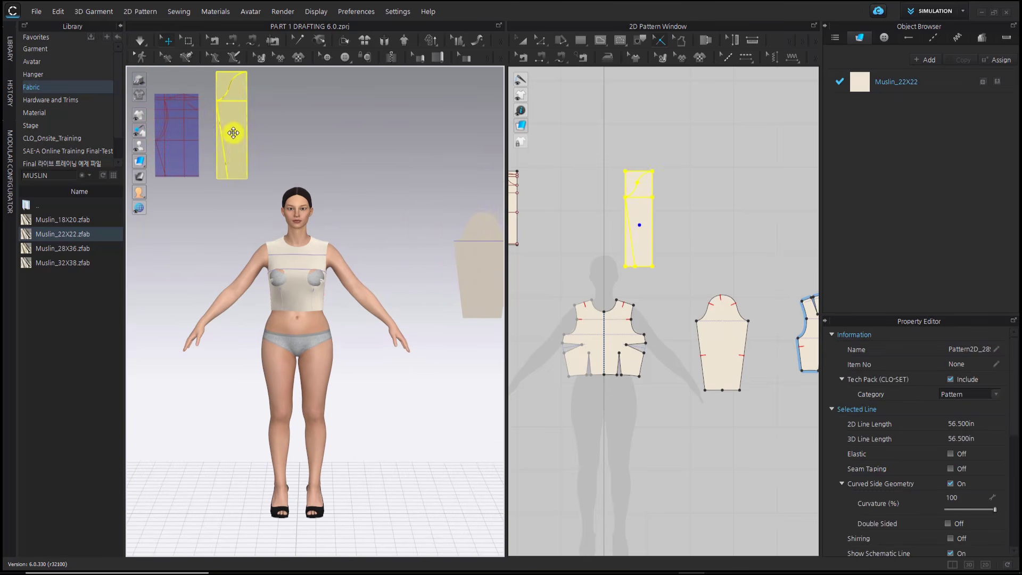
right_click(233, 133)
left_click(298, 191)
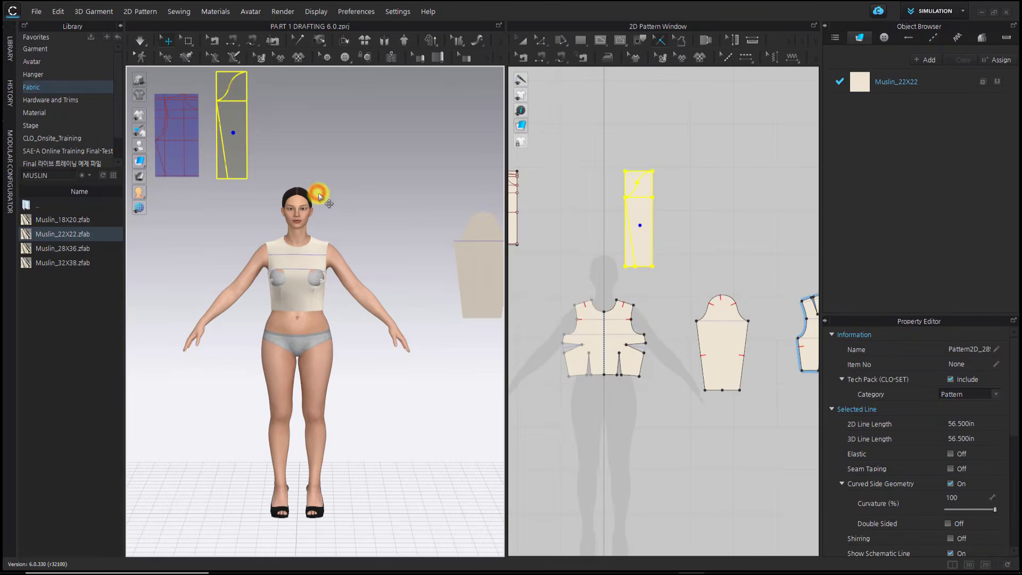
left_click(633, 454)
- Clone the sleeve as a linked symmetric pattern and place it on the opposite side of the front bodice
middle_click_drag(634, 454, 660, 452)
scroll(661, 452, "down", 2)
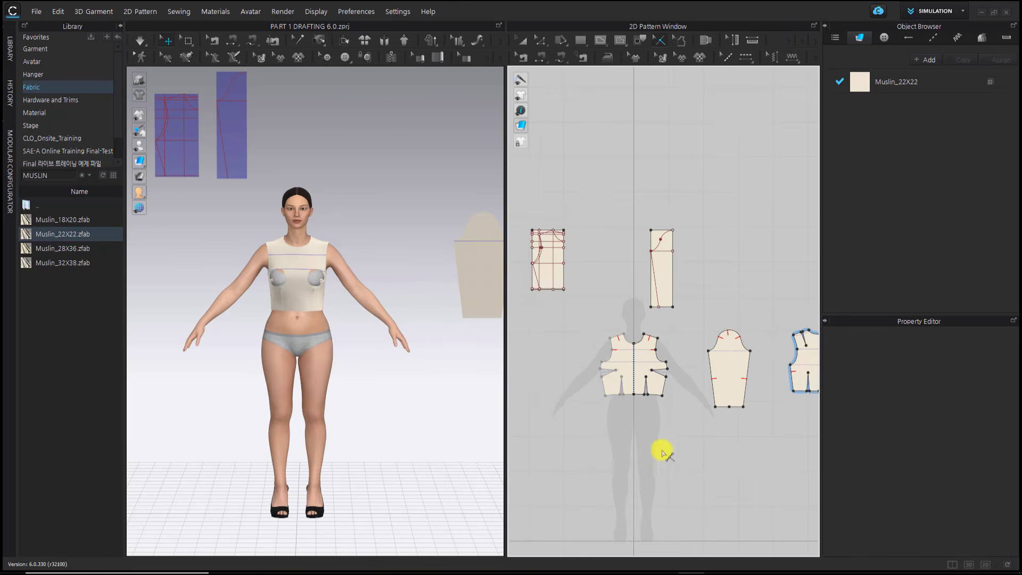
left_click(726, 369)
right_click(731, 365)
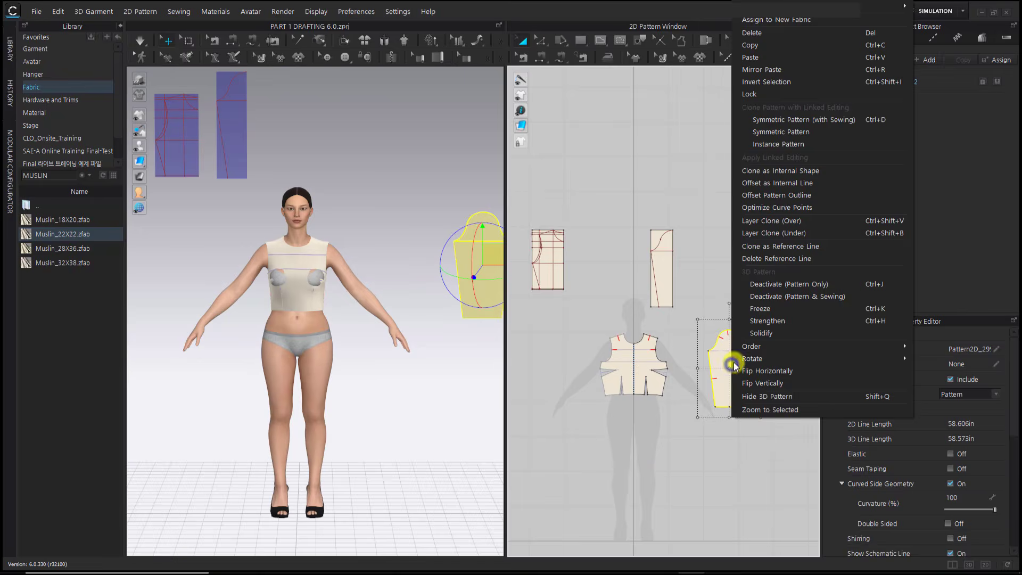
left_click(823, 109)
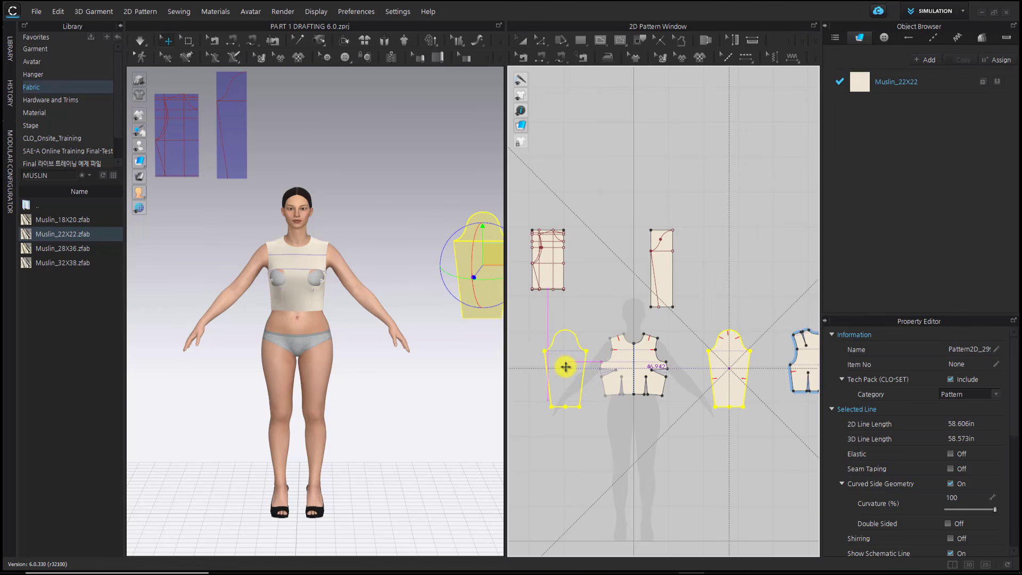
left_click(561, 367)
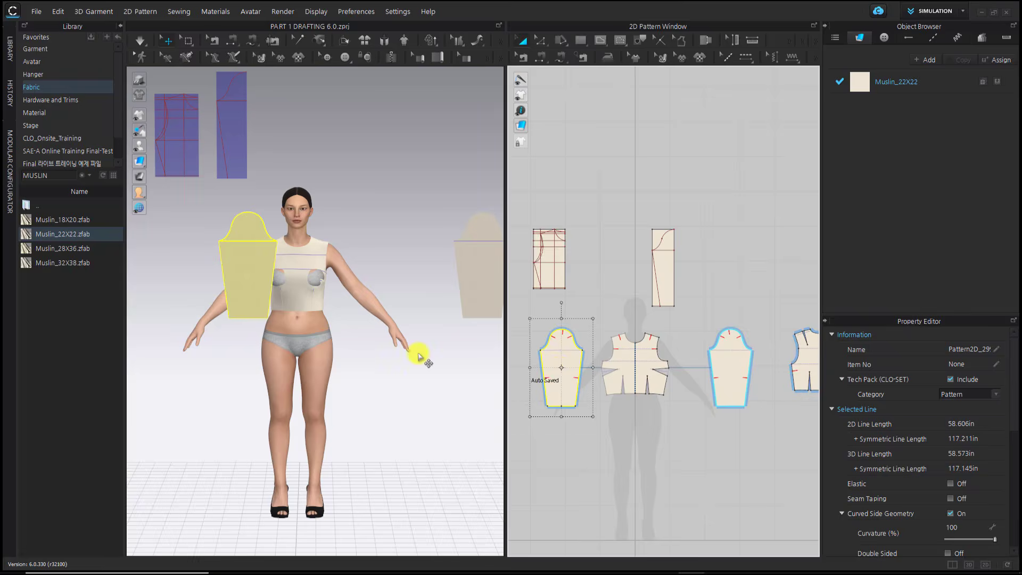
- Move both sleeves in 3D so that each one stands beside the avatar's matching arm
key("shift+f")
left_click(200, 265)
left_click_drag(200, 265, 201, 265)
left_click_drag(487, 261, 446, 264)
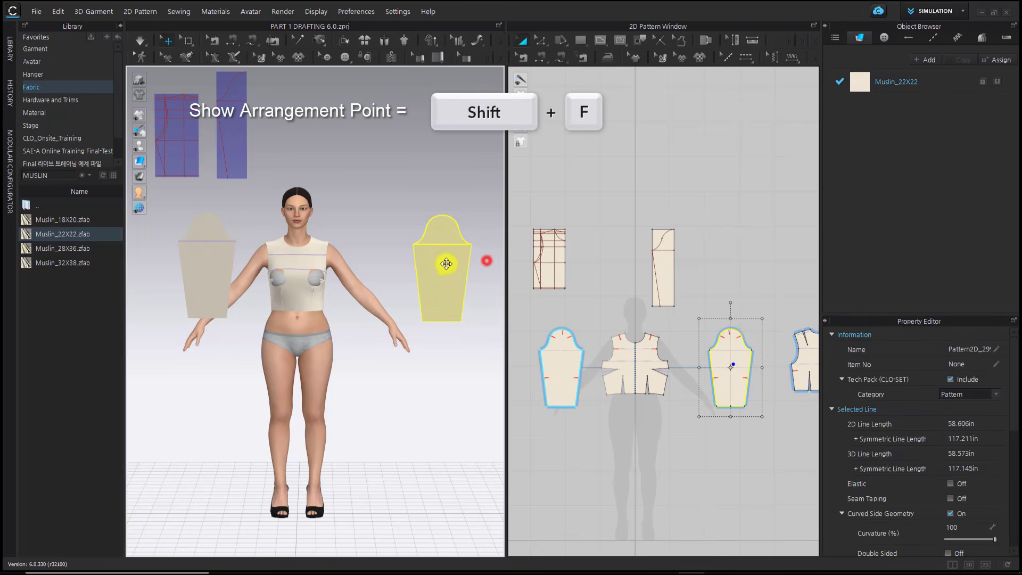
- Show the avatar's arrangement points and wrap the sleeve around the left arm at Arm_Outside_1_L
key("shift+f")
middle_click_drag(414, 384, 423, 408)
right_click_drag(423, 407, 424, 355)
left_click(375, 330)
- Set the left sleeve's arrangement Position X to 52 and Position Y to 49 to slide it down the arm
scroll(919, 497, "down", 10)
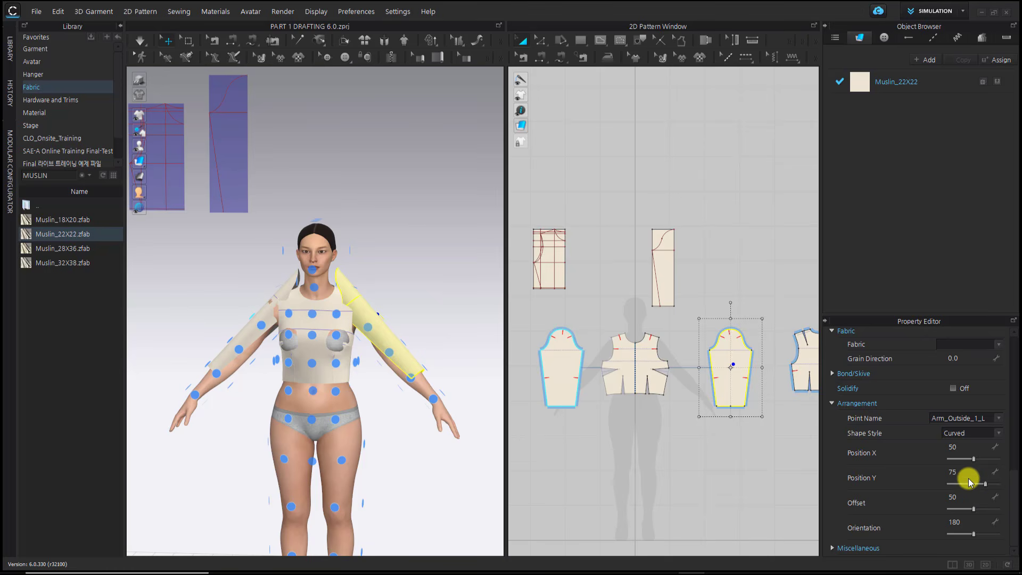
left_click(975, 459)
left_click(986, 485)
left_click_drag(986, 485, 973, 485)
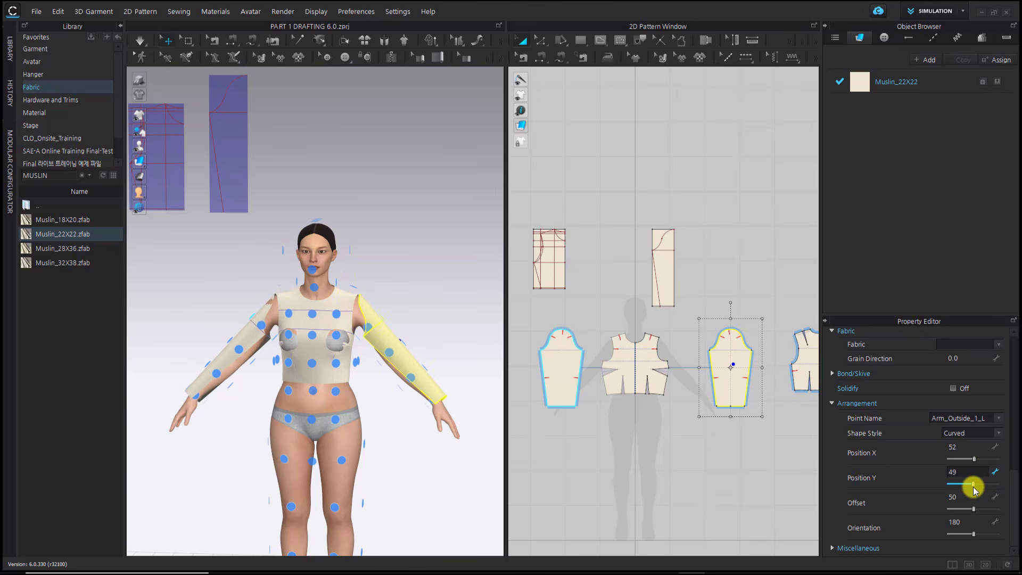
- Enlarge the 3D window and sew the sleeves and bodice together with Auto Sewing
left_click_drag(506, 351, 634, 353)
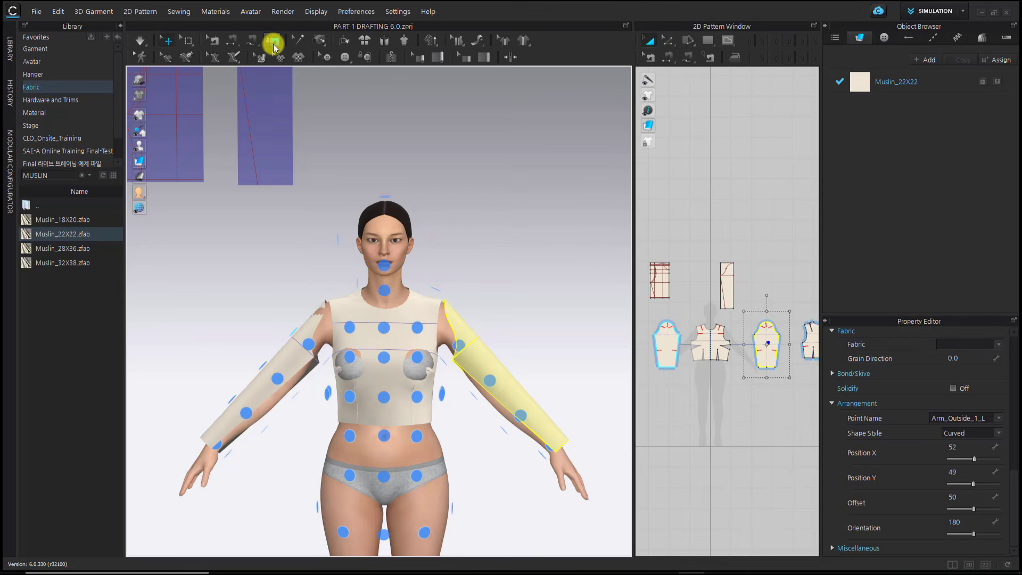
left_click(273, 47)
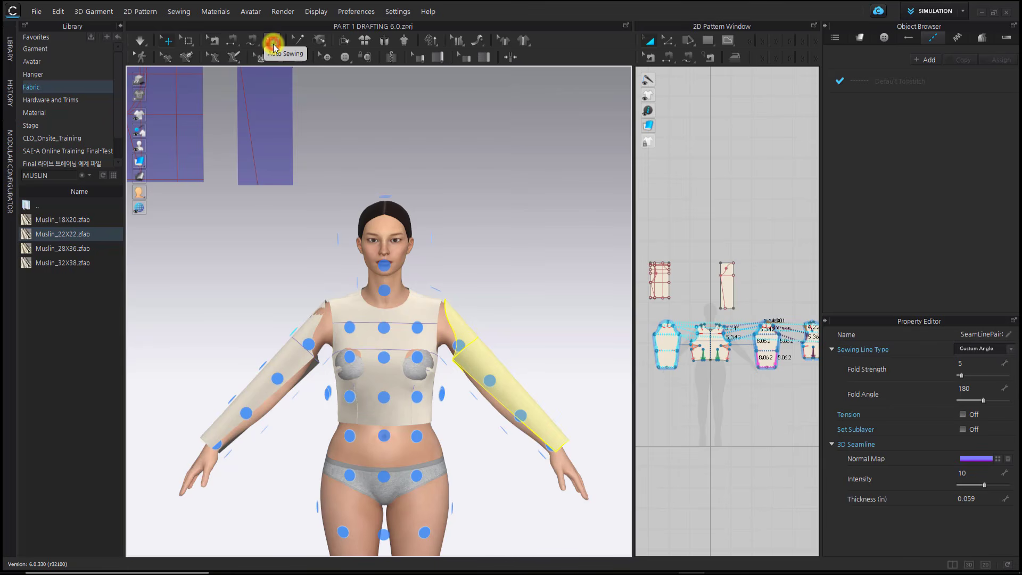
right_click_drag(466, 325, 493, 324)
key("2")
middle_click_drag(467, 338, 456, 420)
scroll(457, 420, "up", 3)
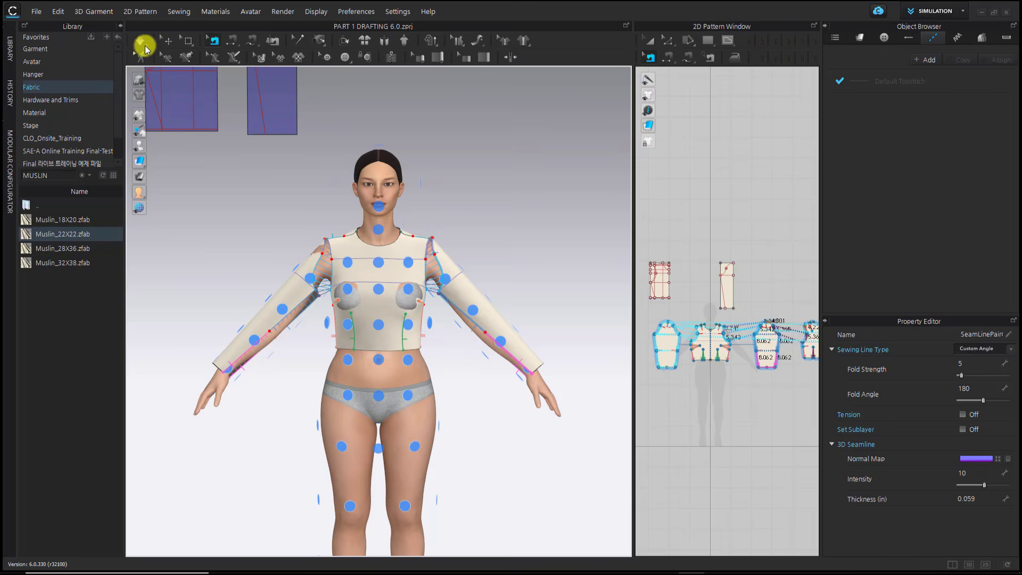
- Simulate the sewn bodice and sleeves so the garment drapes on the avatar
left_click(141, 41)
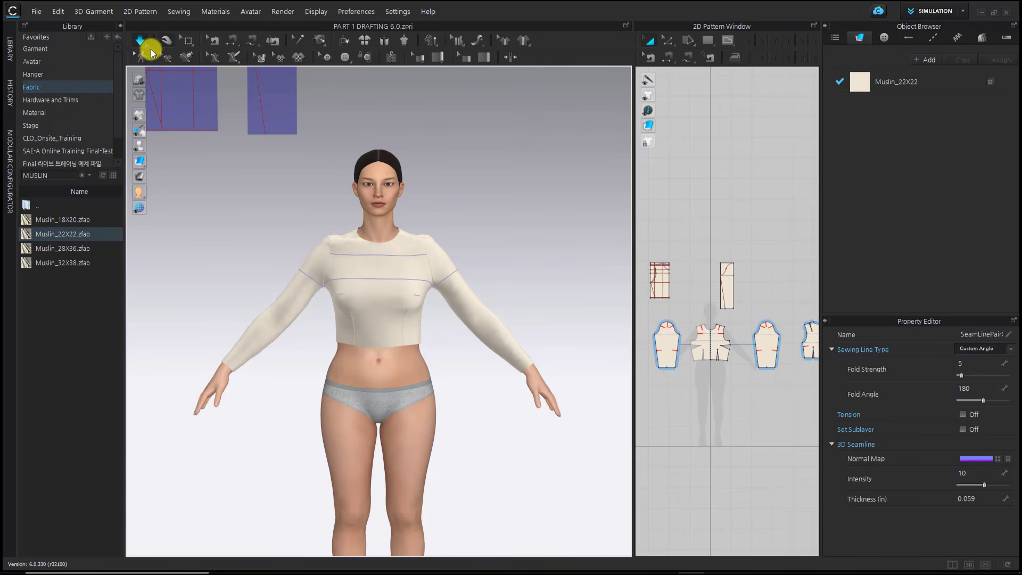
left_click(551, 255)
scroll(529, 297, "up", 3)
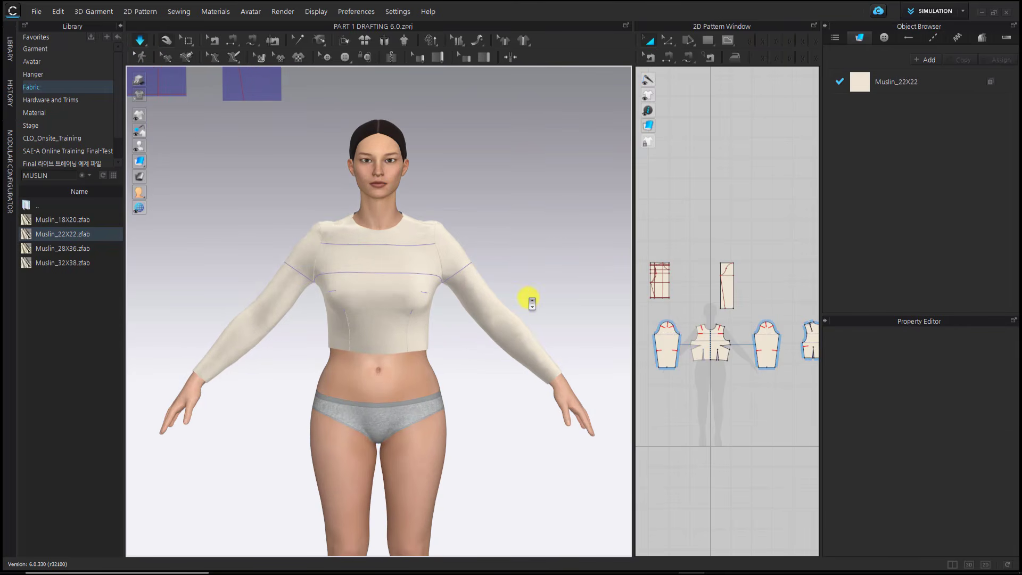
middle_click_drag(528, 297, 529, 298)
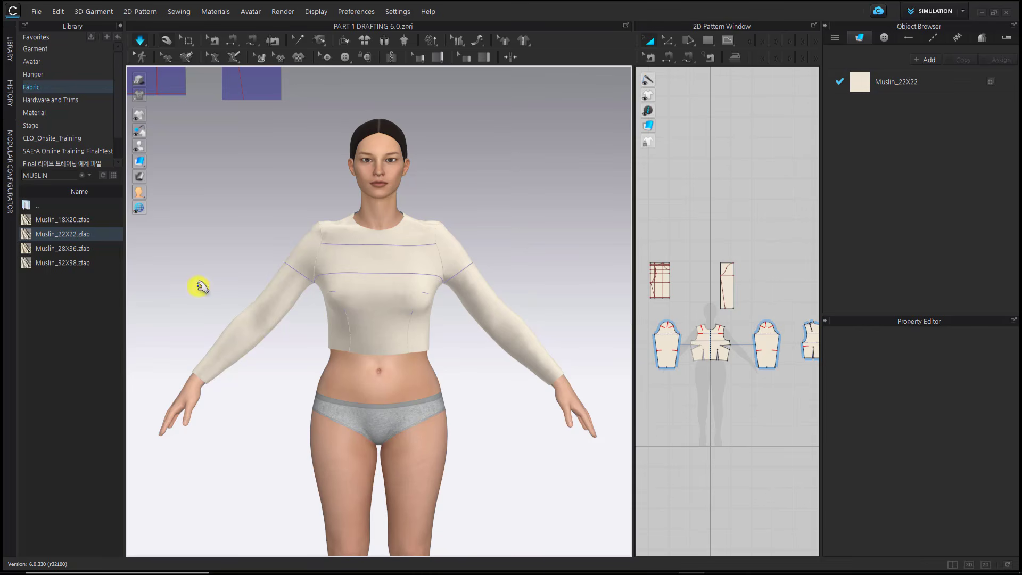
- Show the avatar's joints and rotate the right and left arms down at the shoulders toward the body
mouse_move(138, 190)
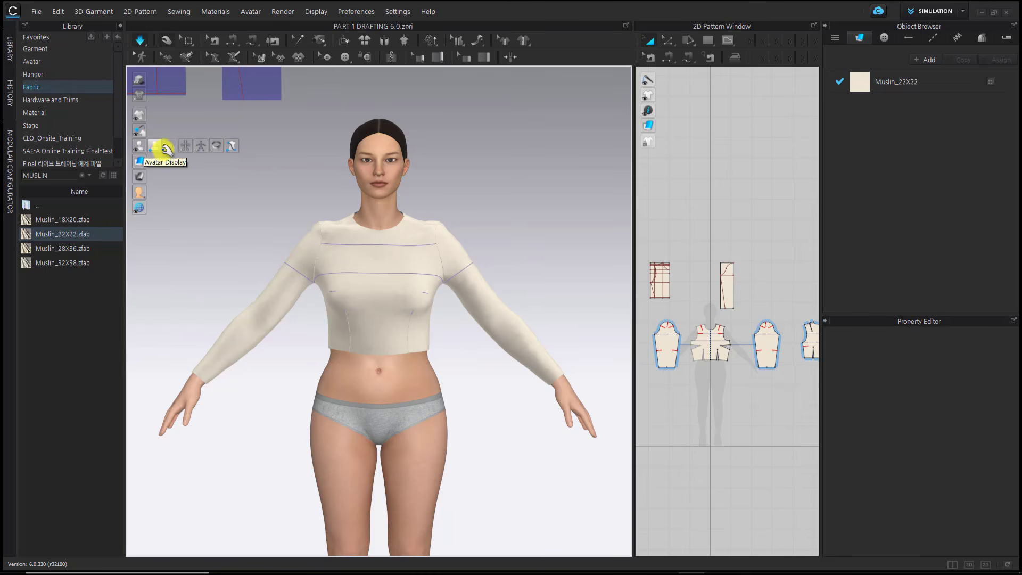
left_click(201, 147)
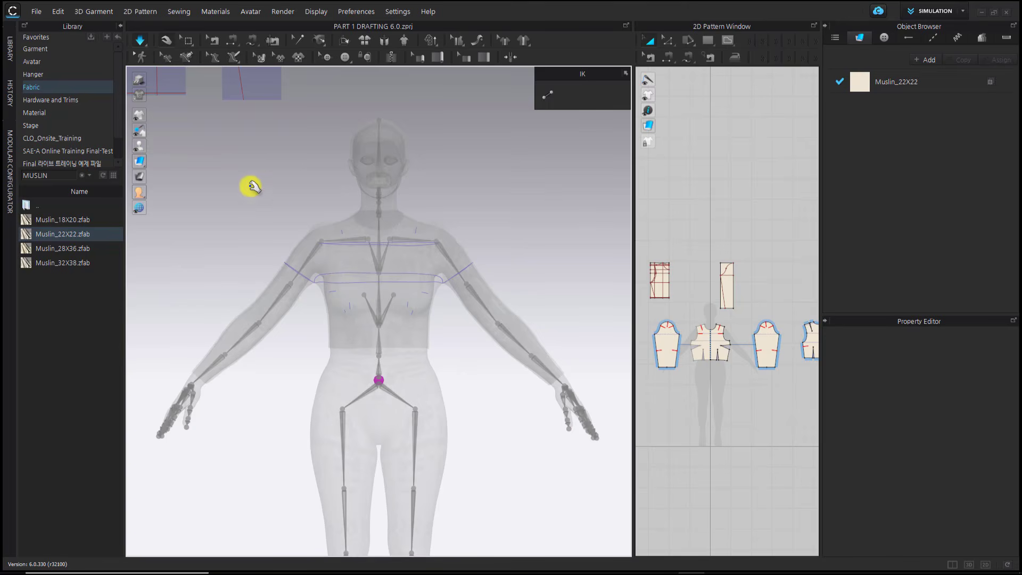
scroll(330, 248, "up", 3)
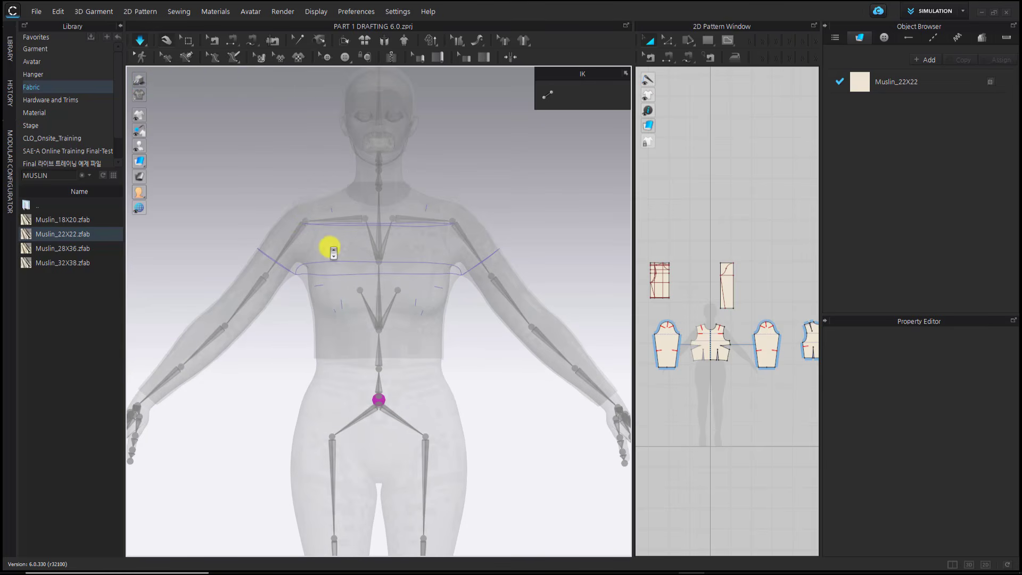
left_click(304, 221)
scroll(328, 217, "up", 1)
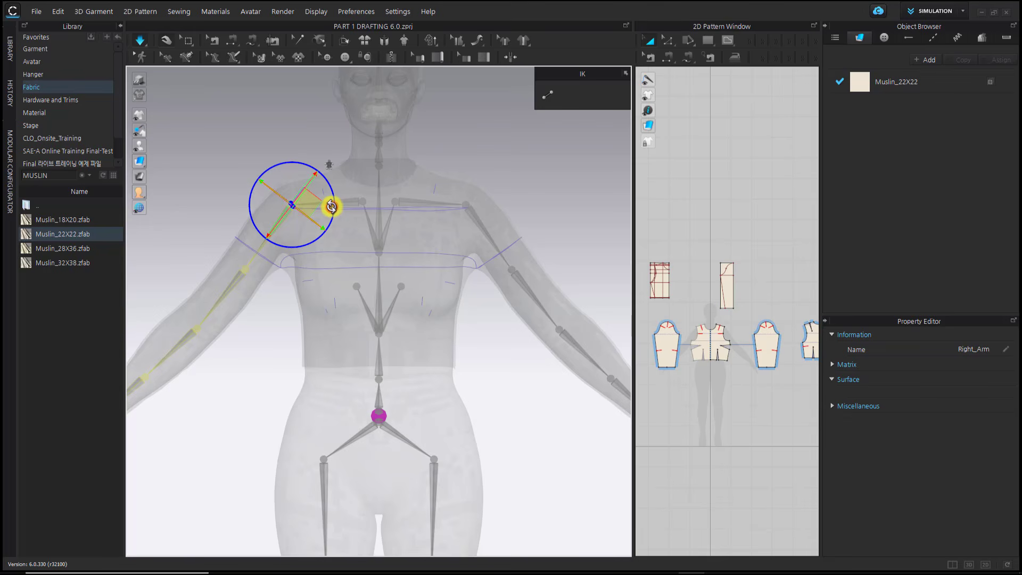
left_click_drag(331, 207, 323, 197)
left_click(464, 205)
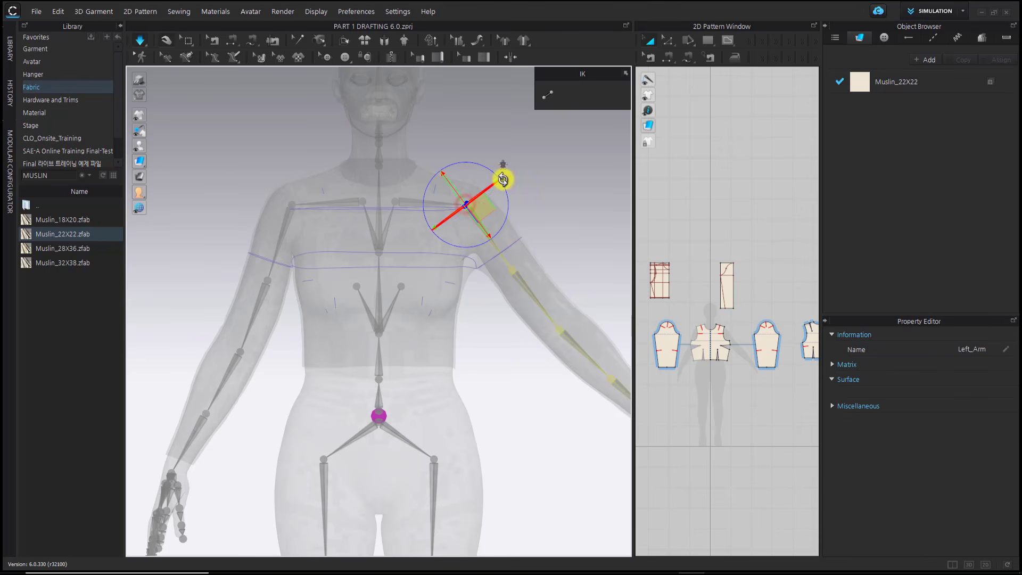
left_click_drag(492, 170, 494, 185)
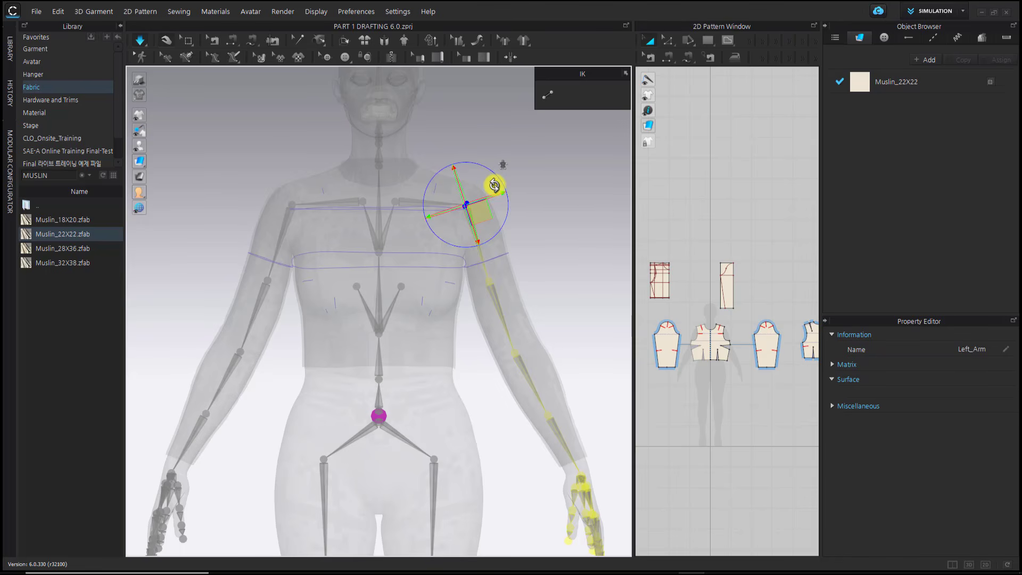
- Fine-tune the right and left shoulder joints so both arms hang alike, then hide the avatar's joints
left_click(283, 208)
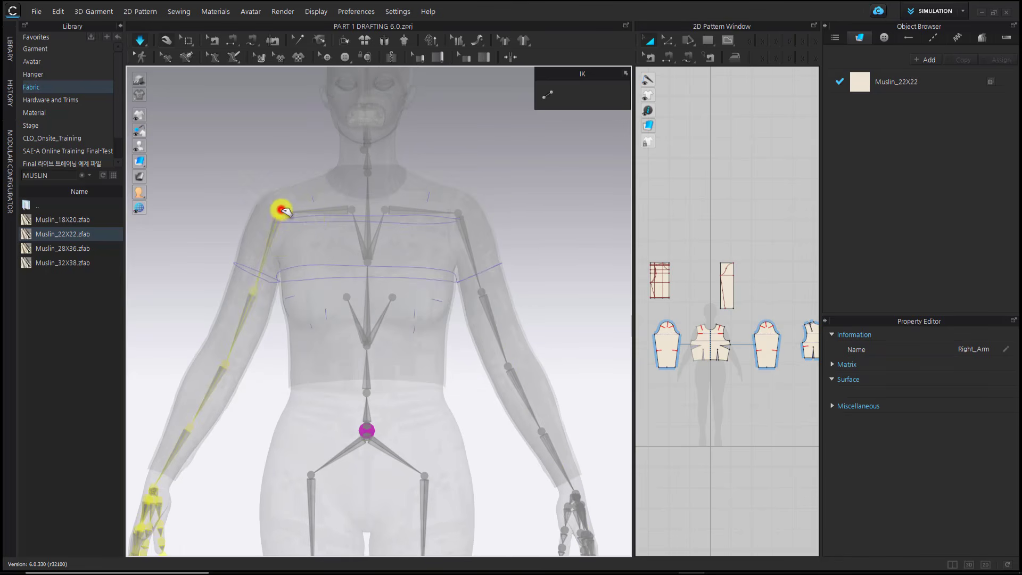
left_click_drag(314, 219, 318, 209)
left_click(456, 212)
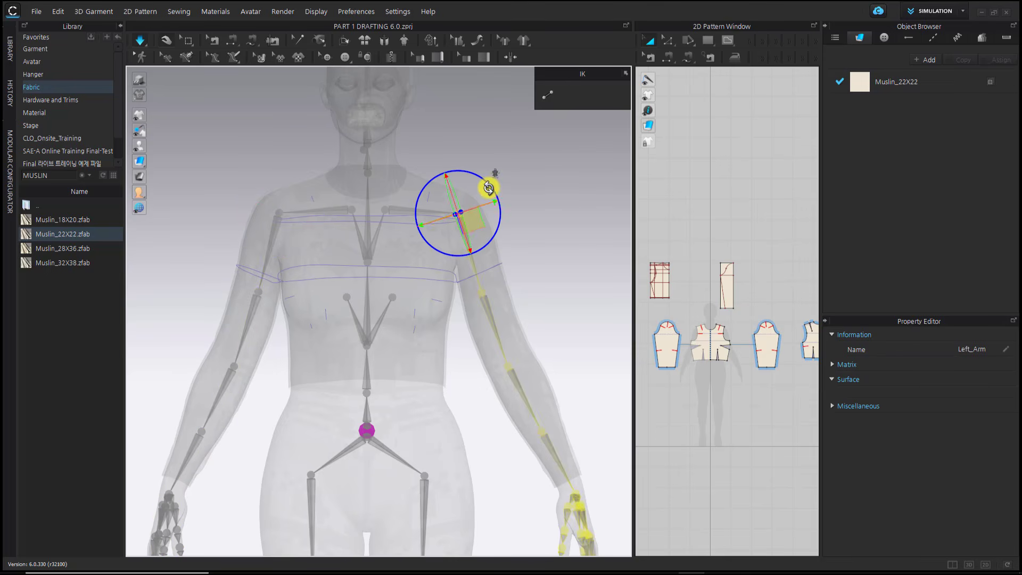
left_click_drag(486, 187, 500, 213)
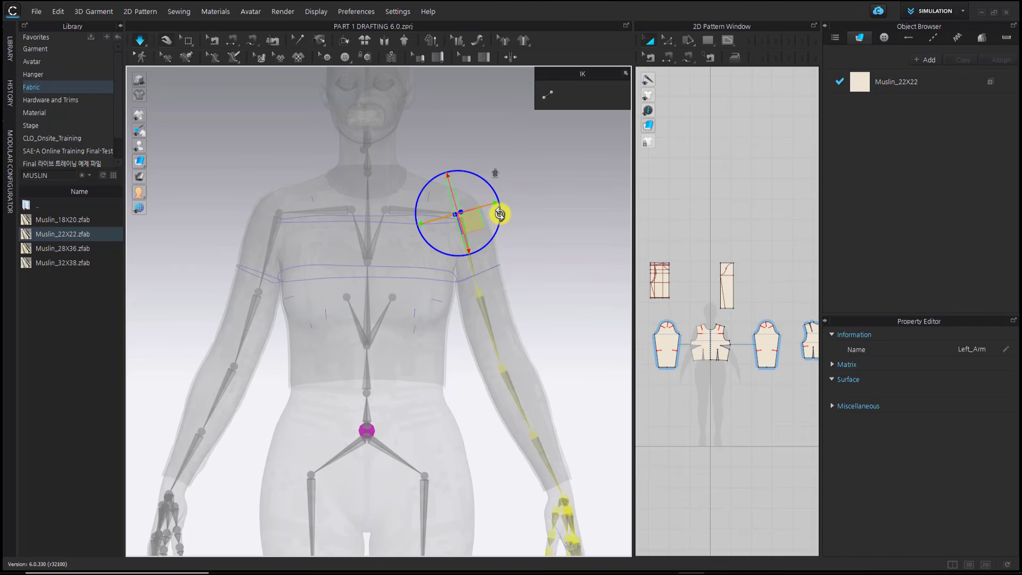
left_click(516, 188)
mouse_move(139, 161)
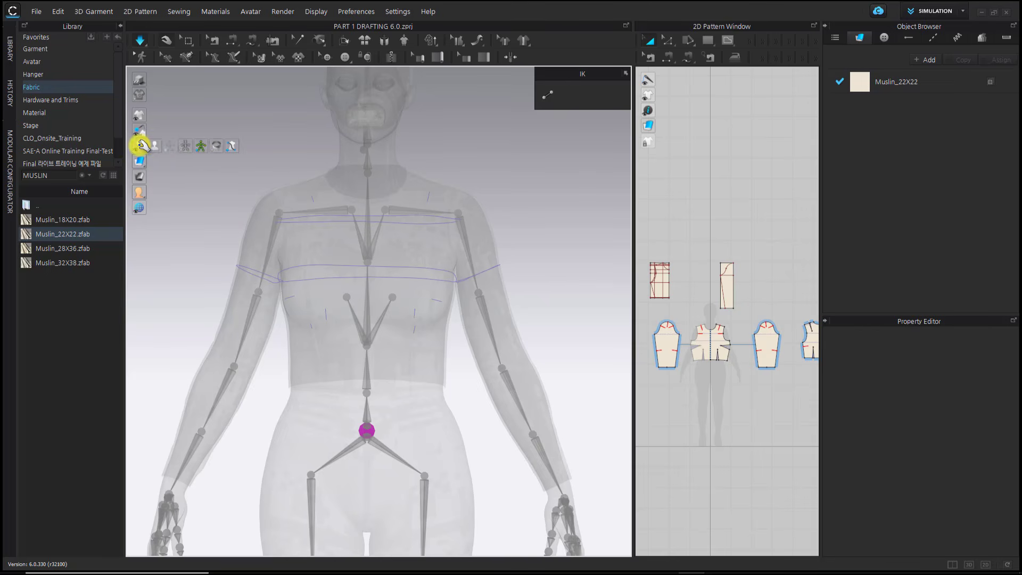
left_click(198, 159)
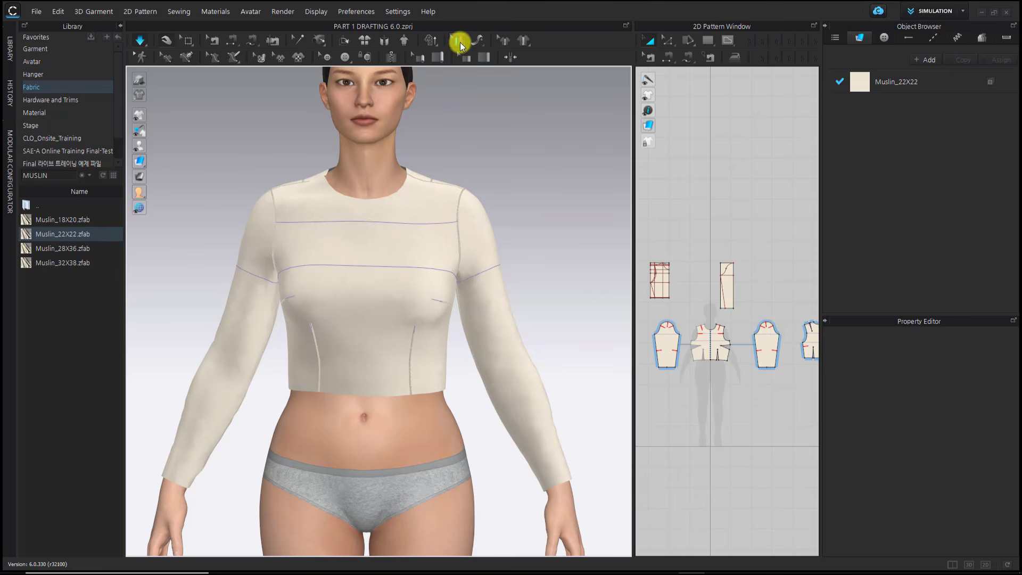
- Delete the avatar's left and right shoulder measurements with Edit Measure (Avatar)
left_click(460, 42)
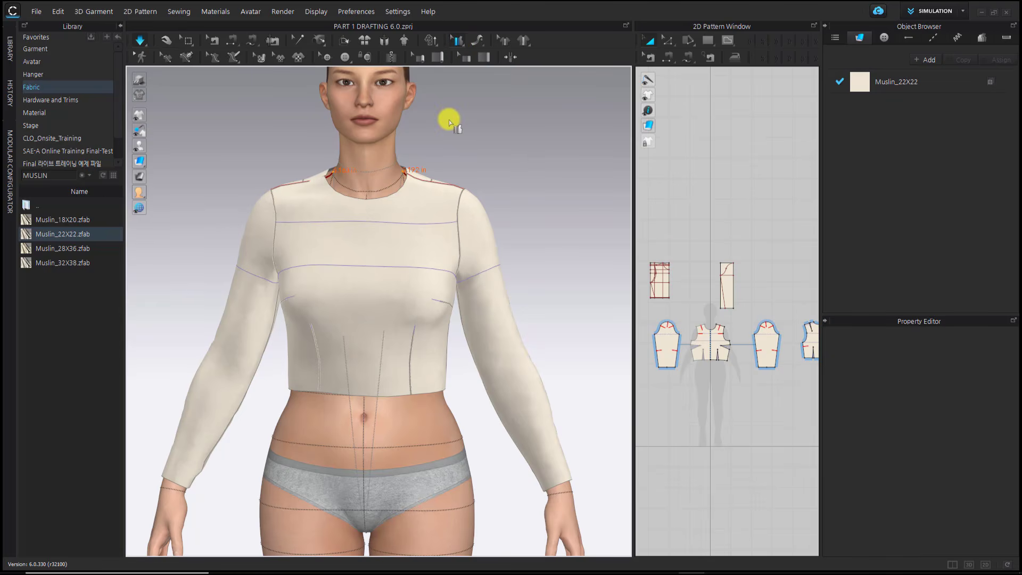
left_click(457, 42)
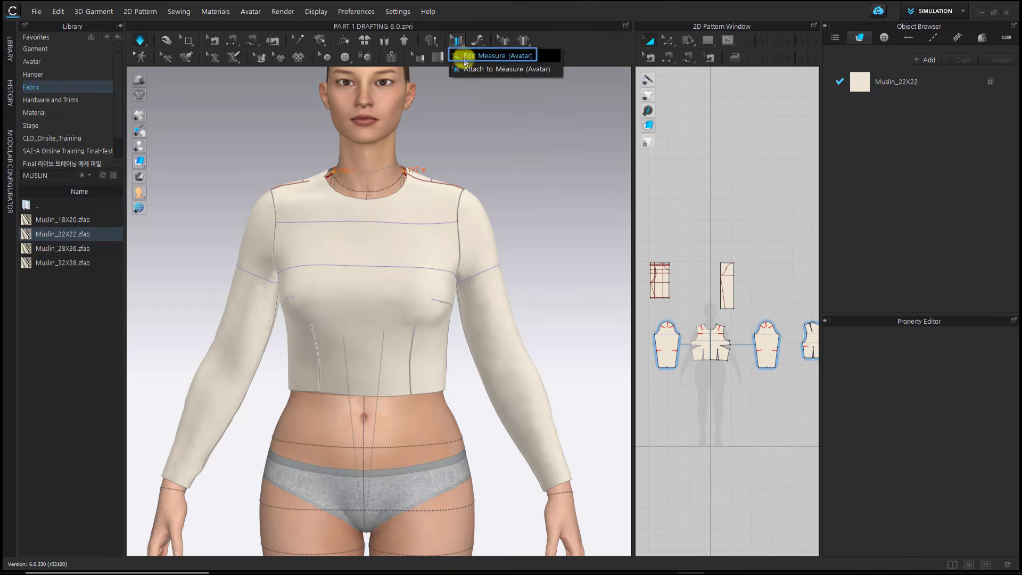
left_click(465, 56)
scroll(416, 223, "up", 5)
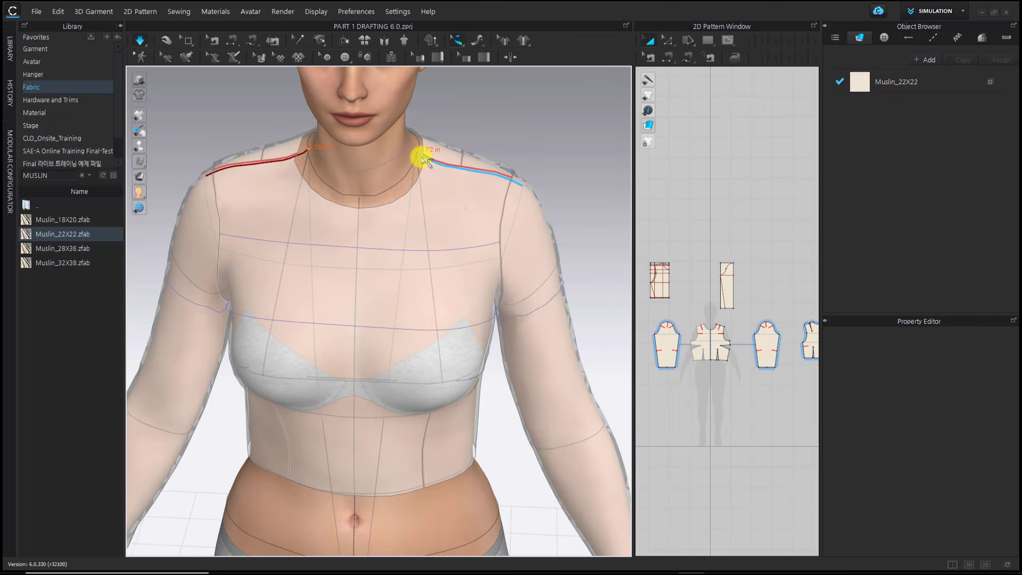
left_click(421, 157)
key("Delete")
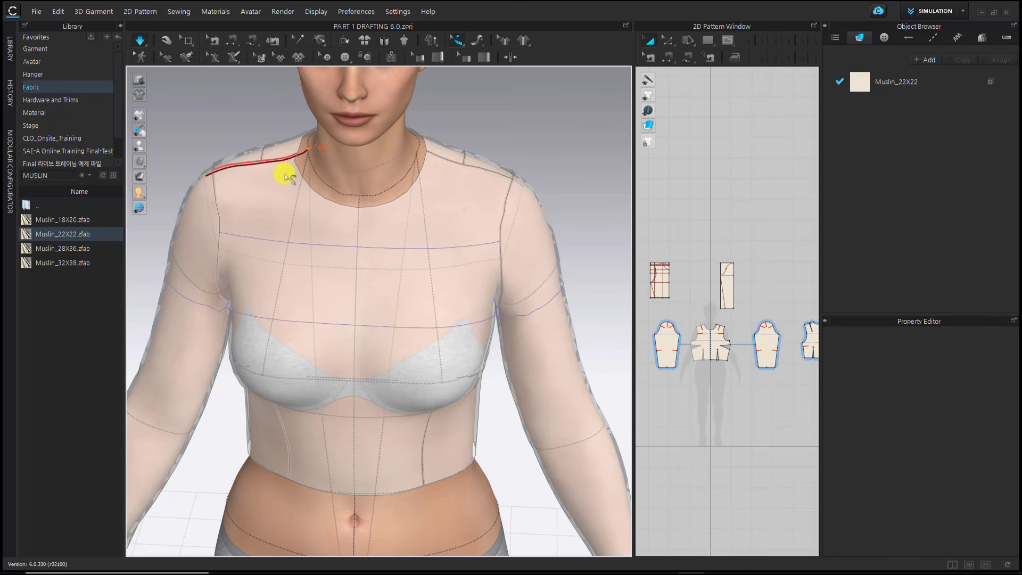
left_click(299, 157)
scroll(368, 267, "down", 5)
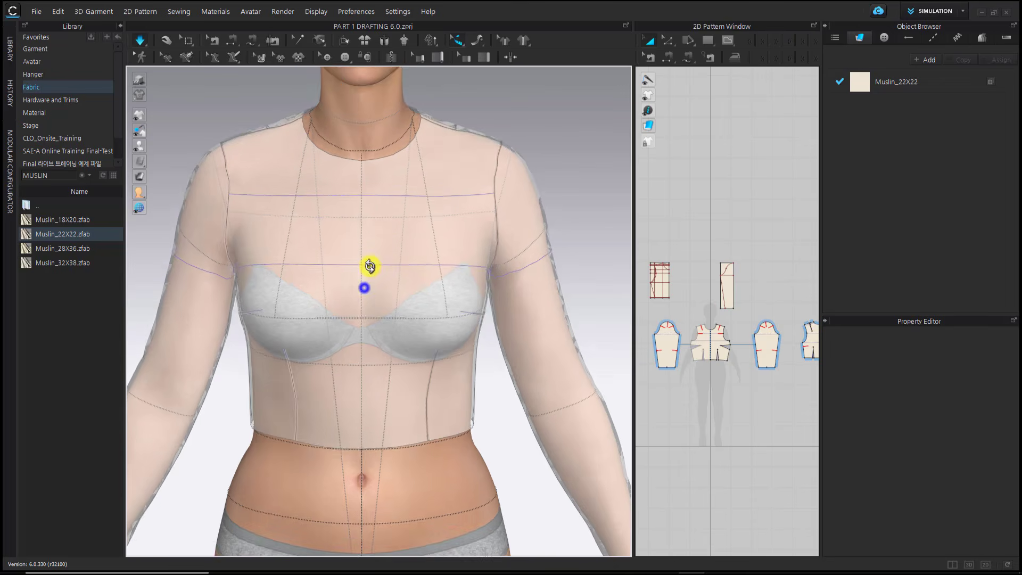
scroll(413, 205, "up", 3)
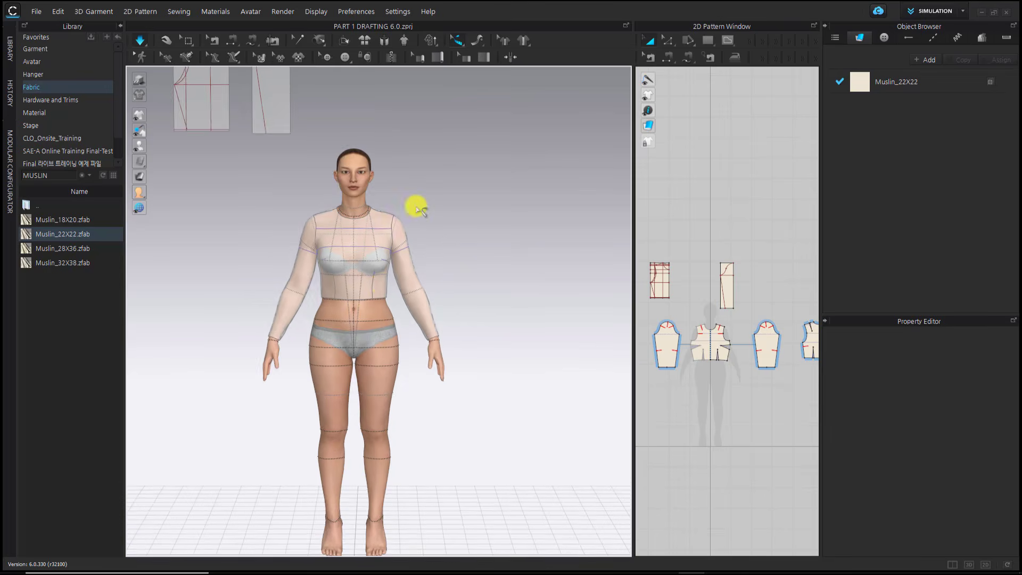
- Switch to the Select/Move tool and finish simulating the bodice and sleeves on the lowered-arm pose
left_click(432, 41)
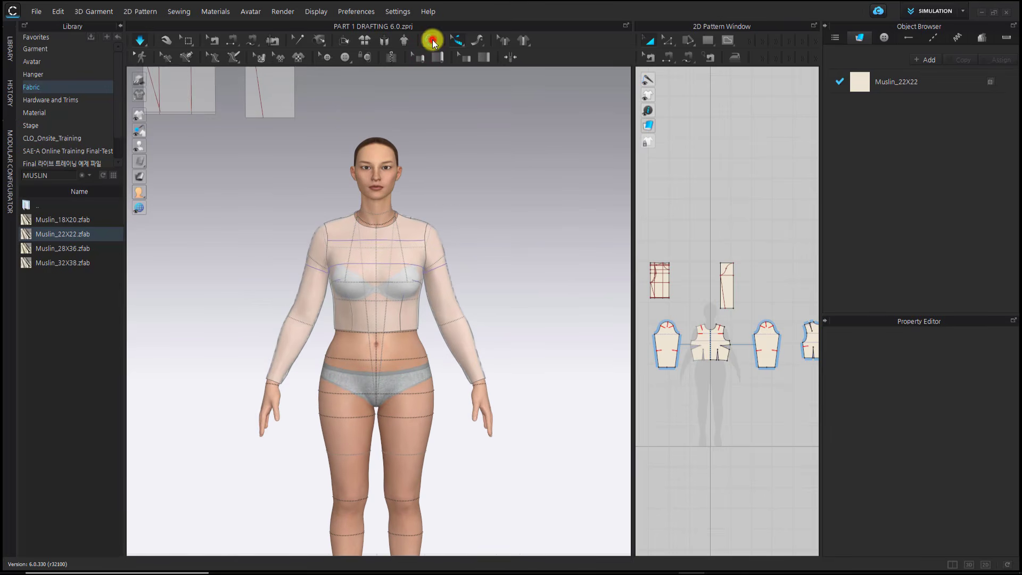
left_click(530, 372)
left_click(168, 43)
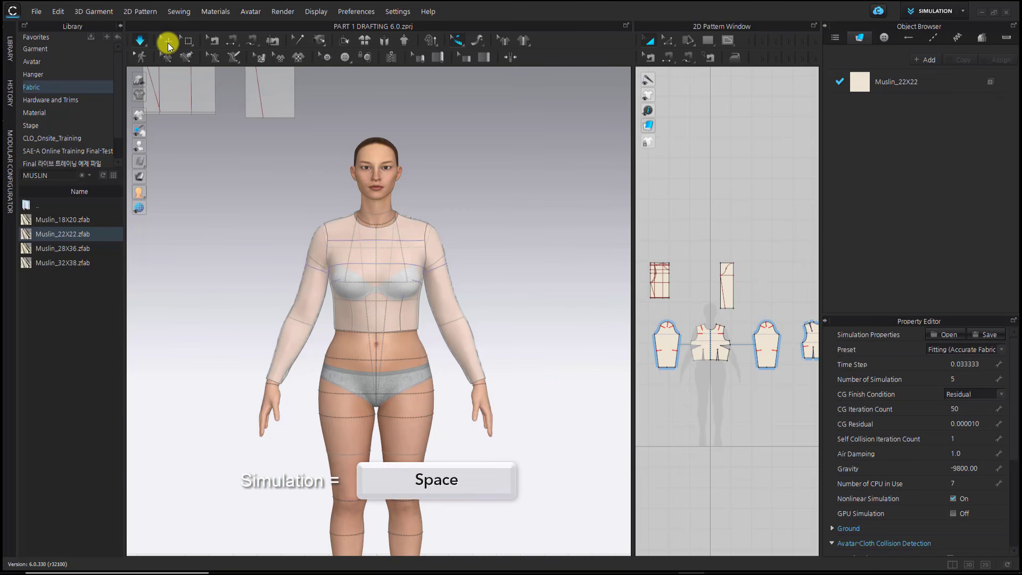
left_click(167, 43)
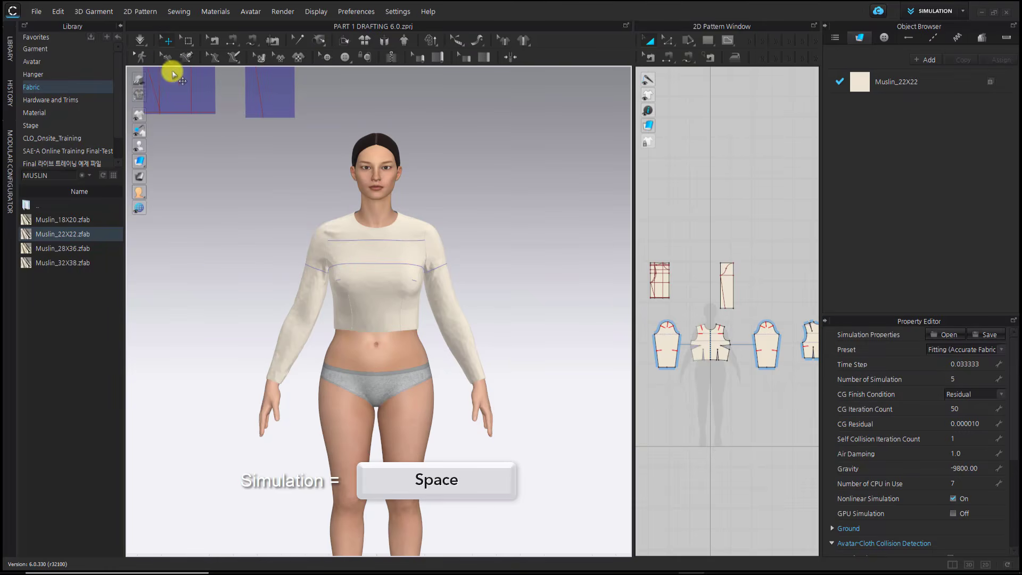
left_click(140, 40)
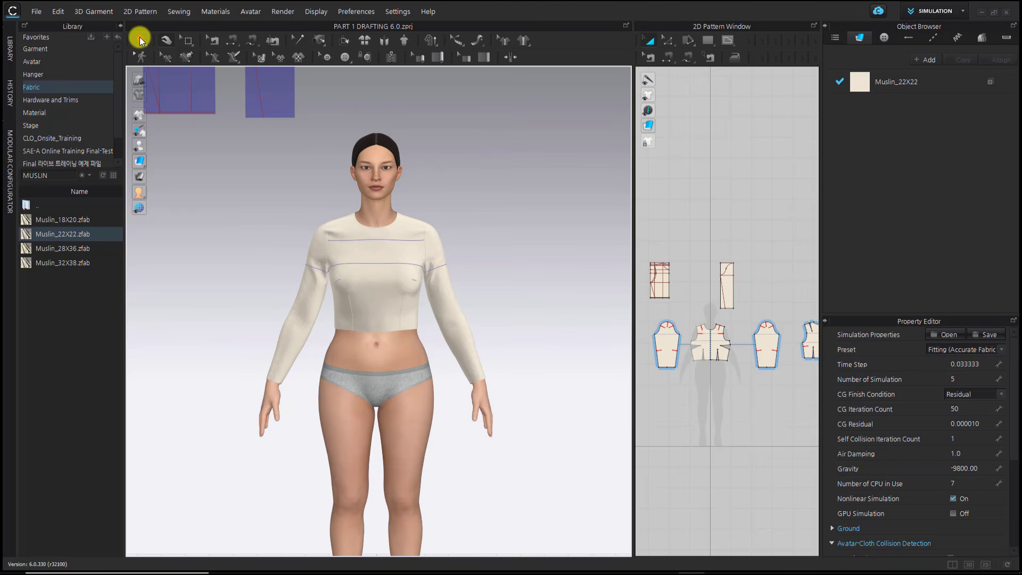
- Examine the fit of the simulated bodice and sleeves from the front, both sides and the back
scroll(462, 329, "up", 2)
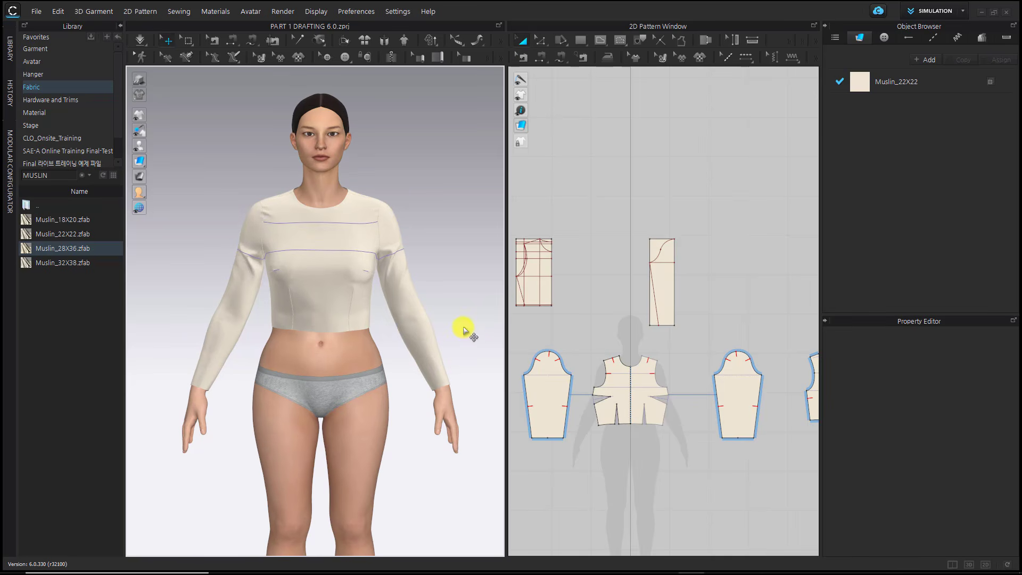
right_click_drag(481, 322, 360, 315)
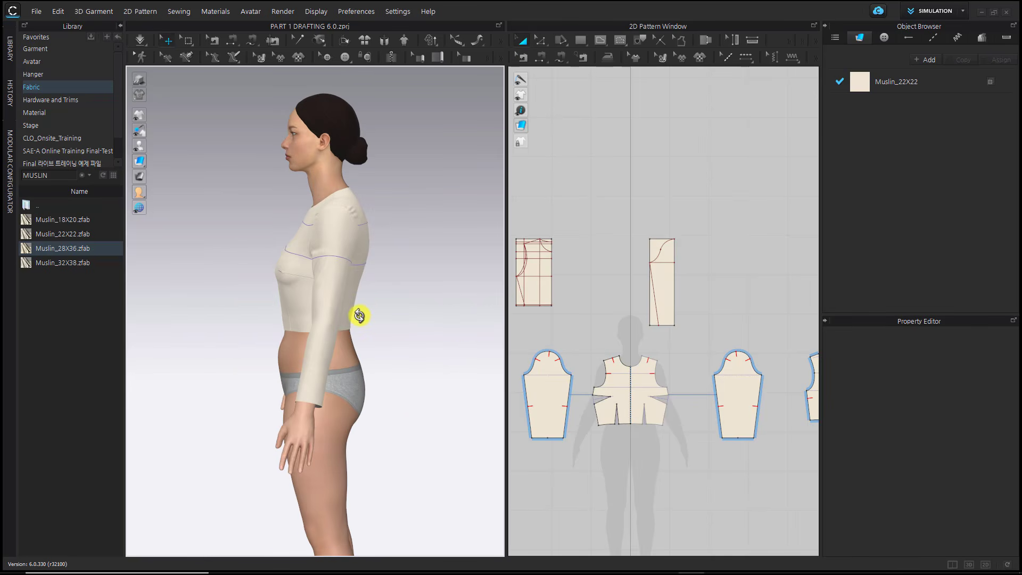
right_click_drag(450, 320, 338, 314)
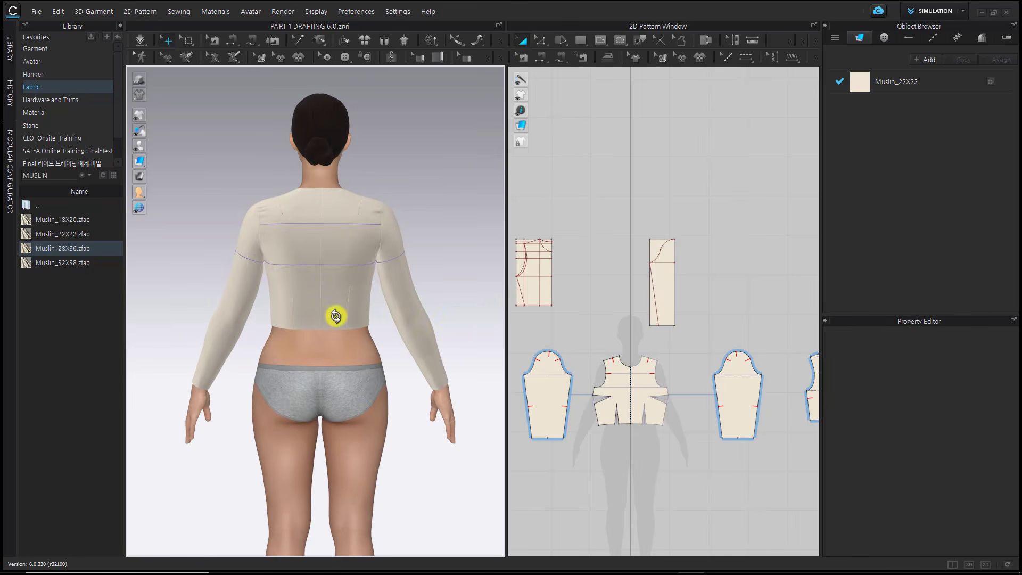
right_click_drag(480, 319, 356, 317)
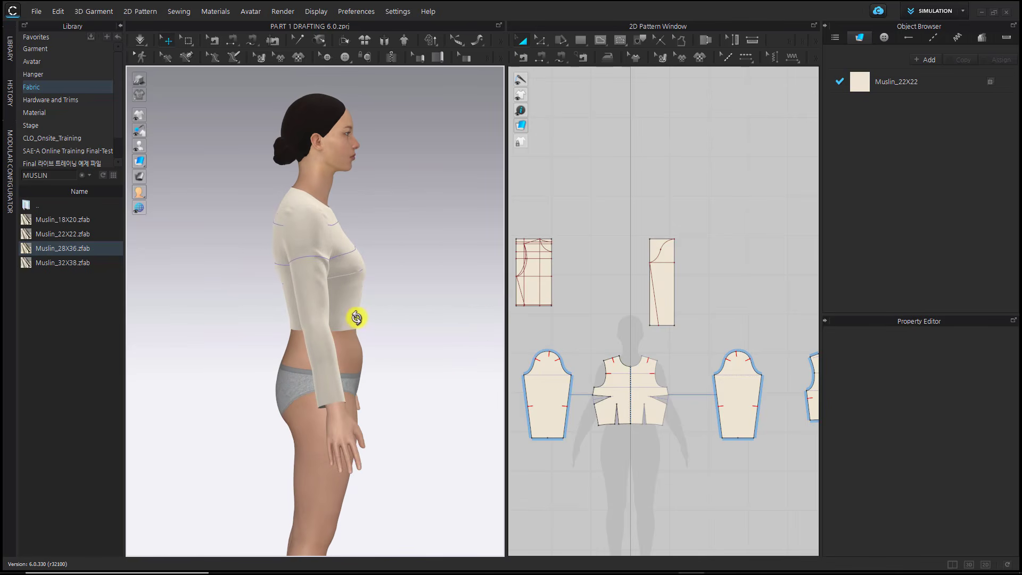
right_click_drag(479, 326, 366, 323)
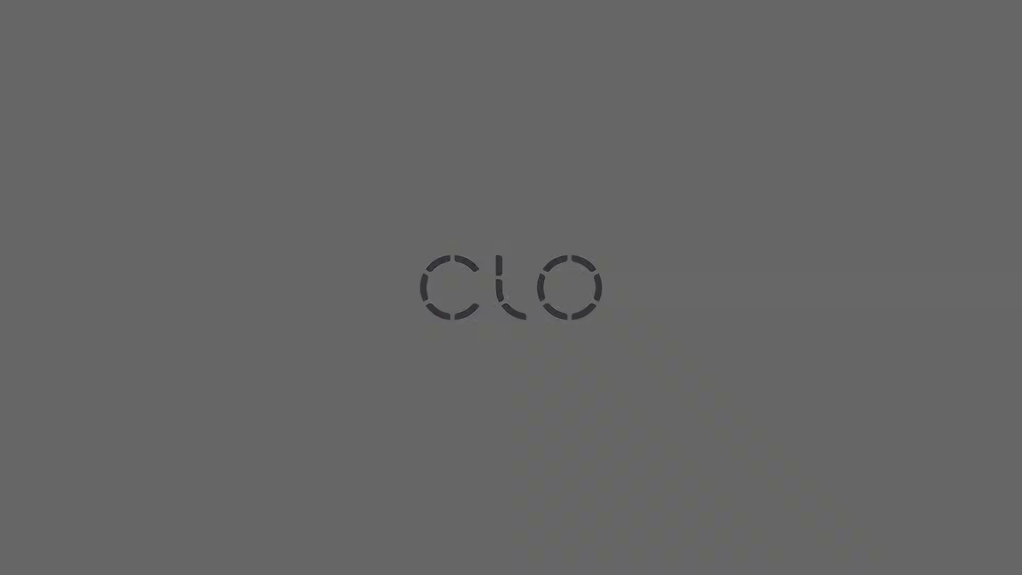